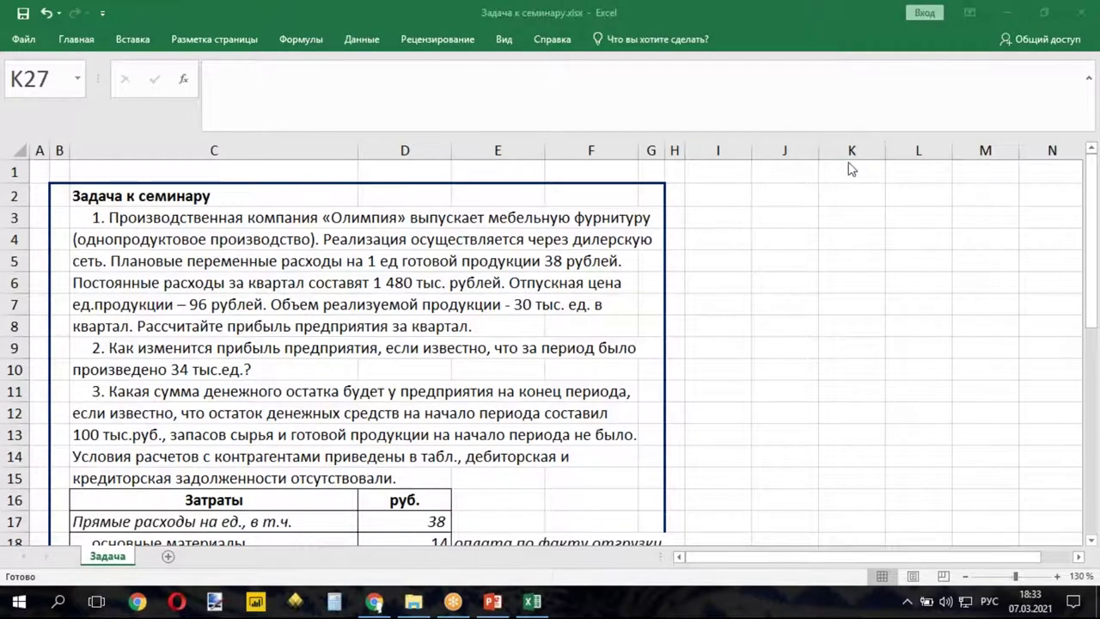
- Enter the label "Кол-во, ед." in cell I3 and widen column I so the text fits
left_click(713, 217)
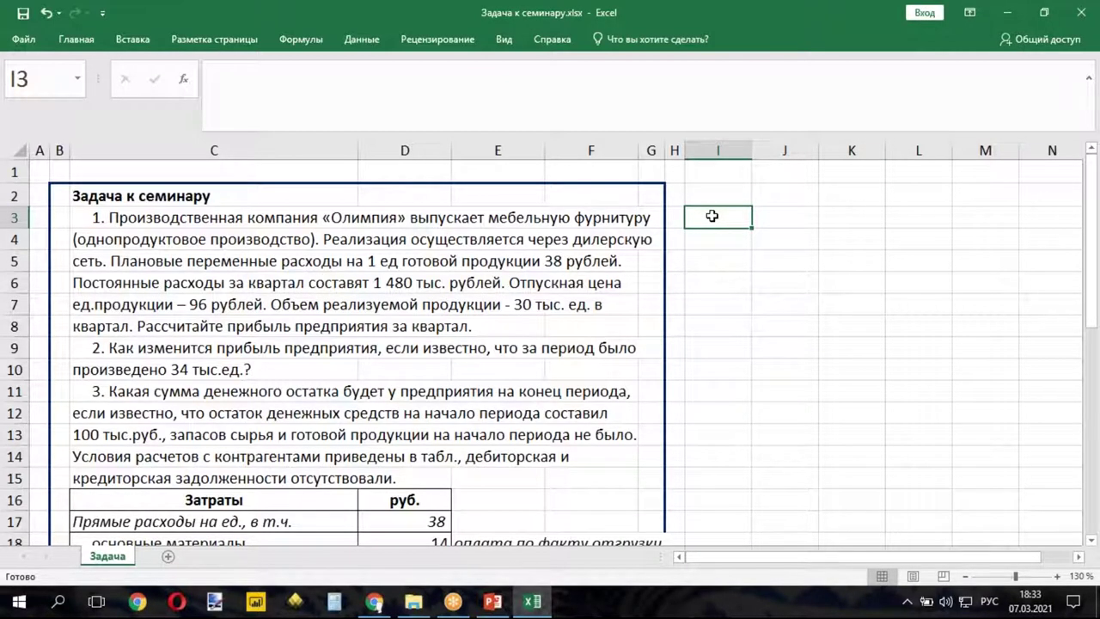
type("Кол-в")
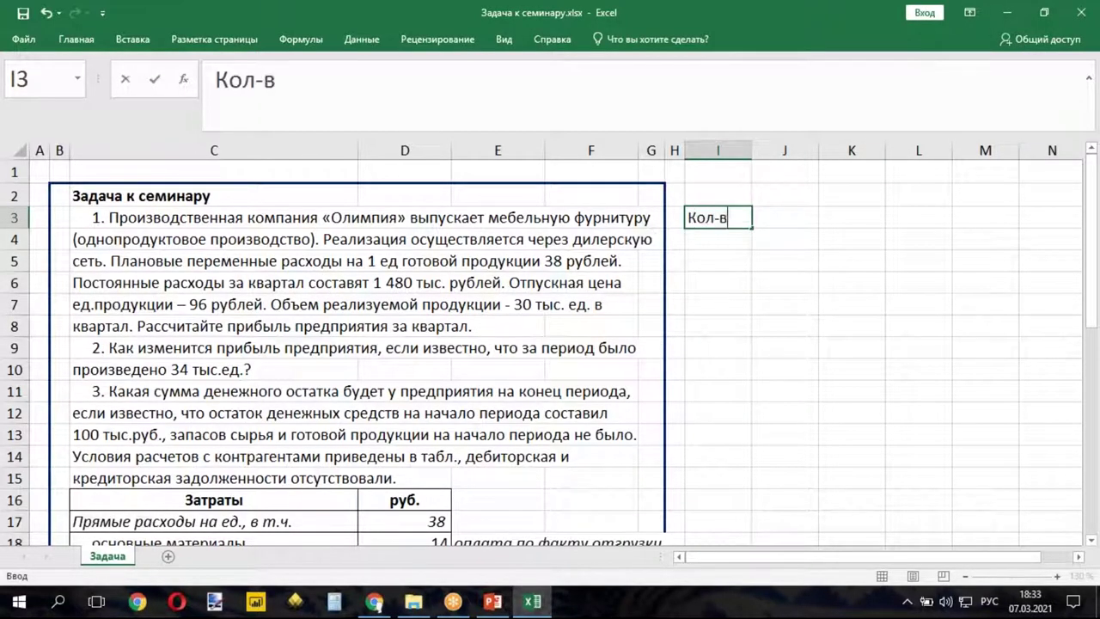
type("о, ед.")
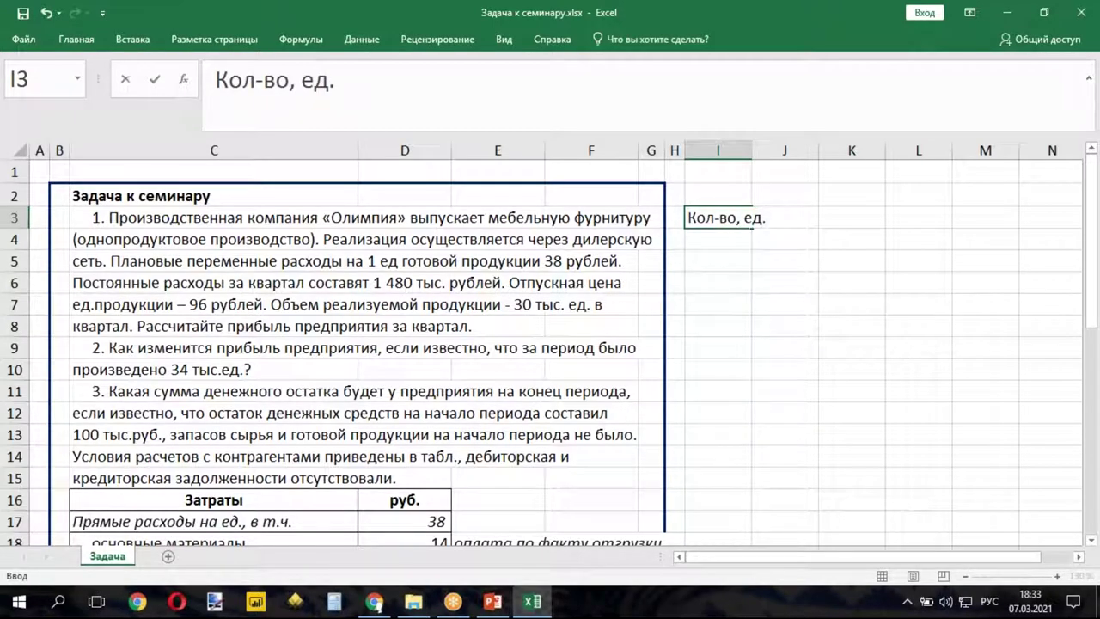
left_click(738, 300)
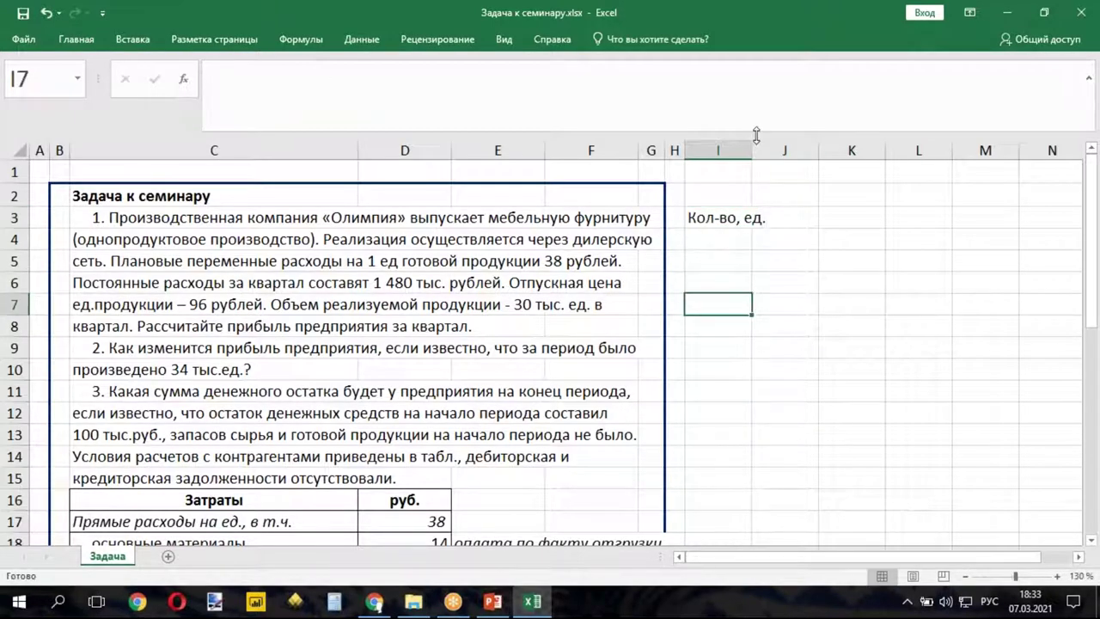
left_click_drag(752, 146, 771, 146)
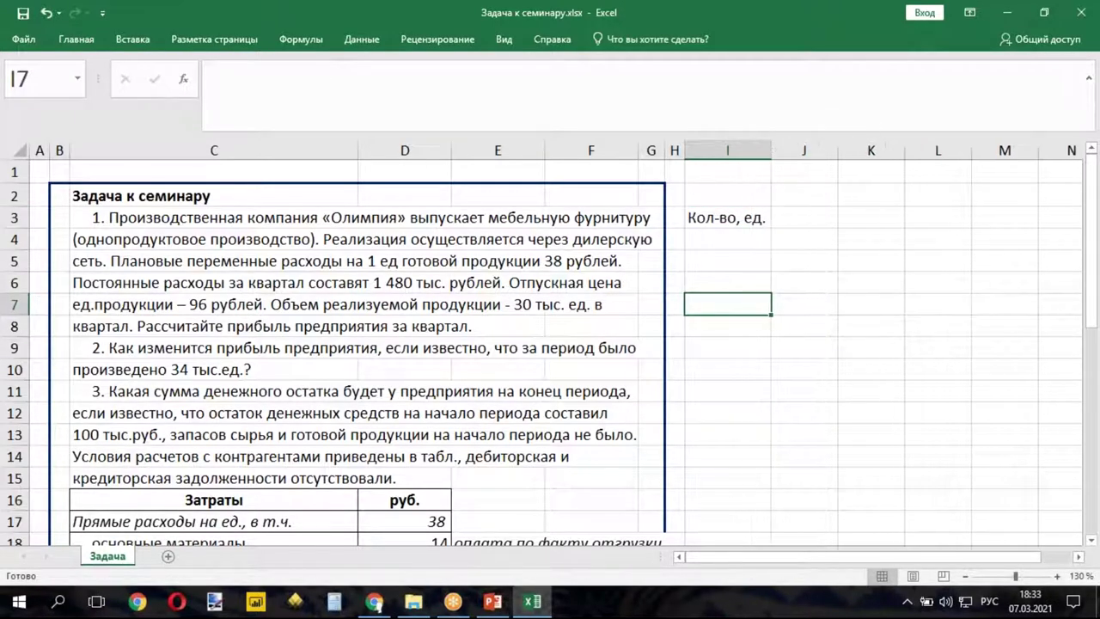
- Enter the quantity 30000 in cell J3
left_click(807, 219)
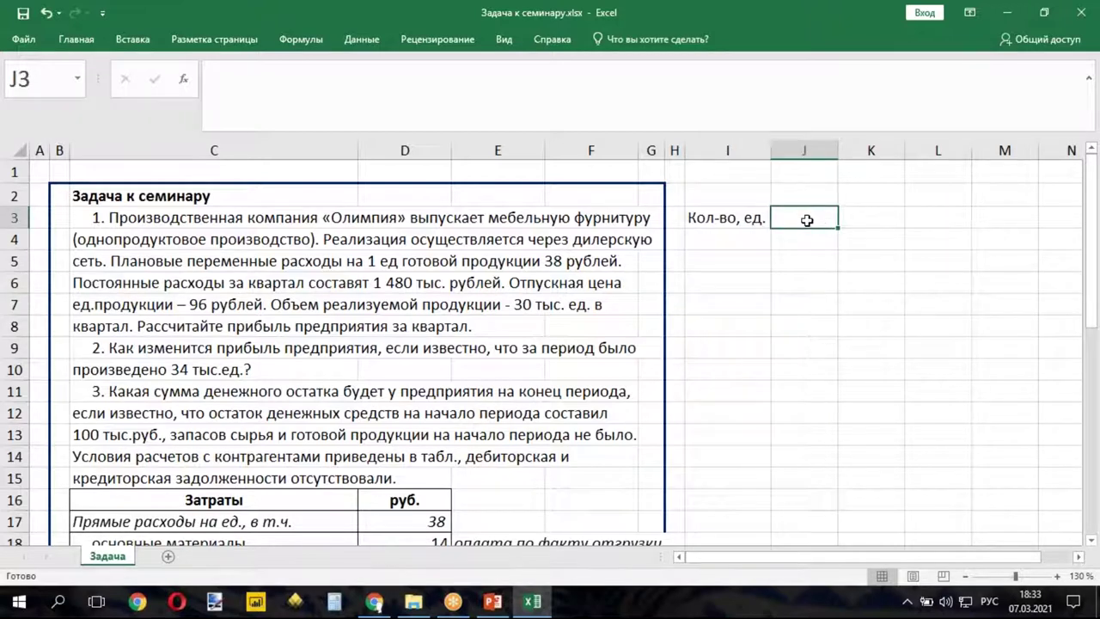
type("30000")
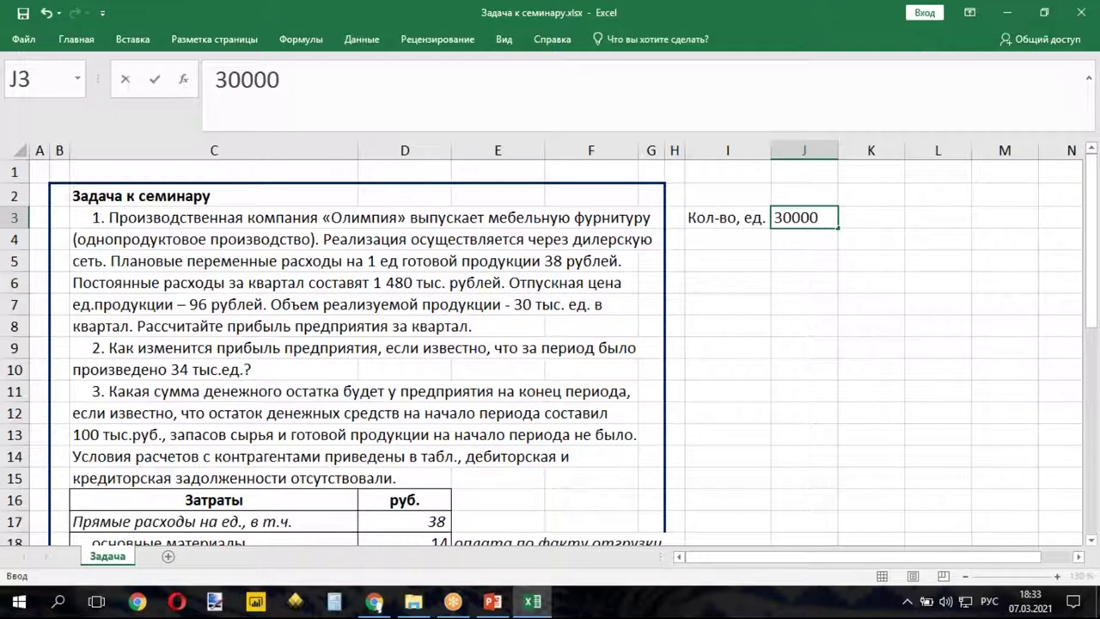
key("Return")
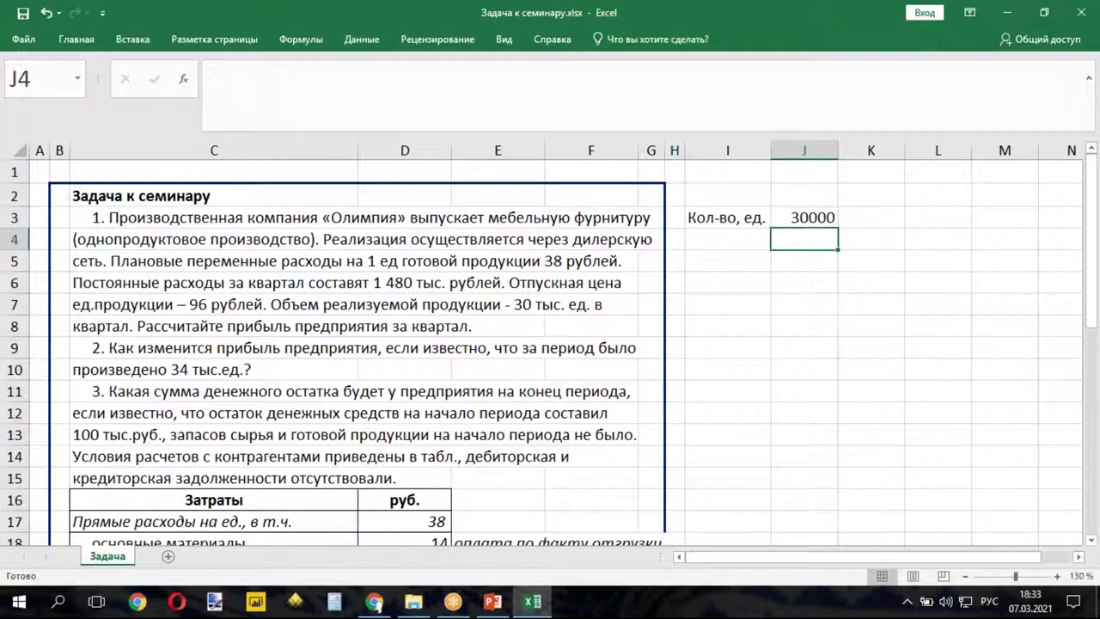
- Enter the label "Переменные руб./ед." in cell I4
left_click(721, 238)
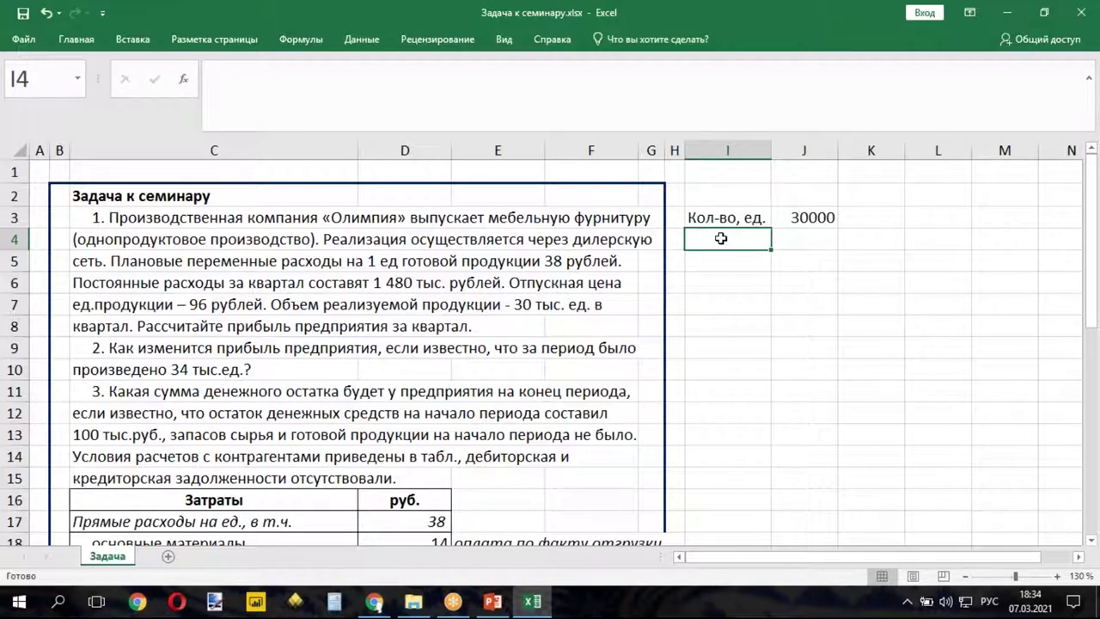
type("Переменные на ед")
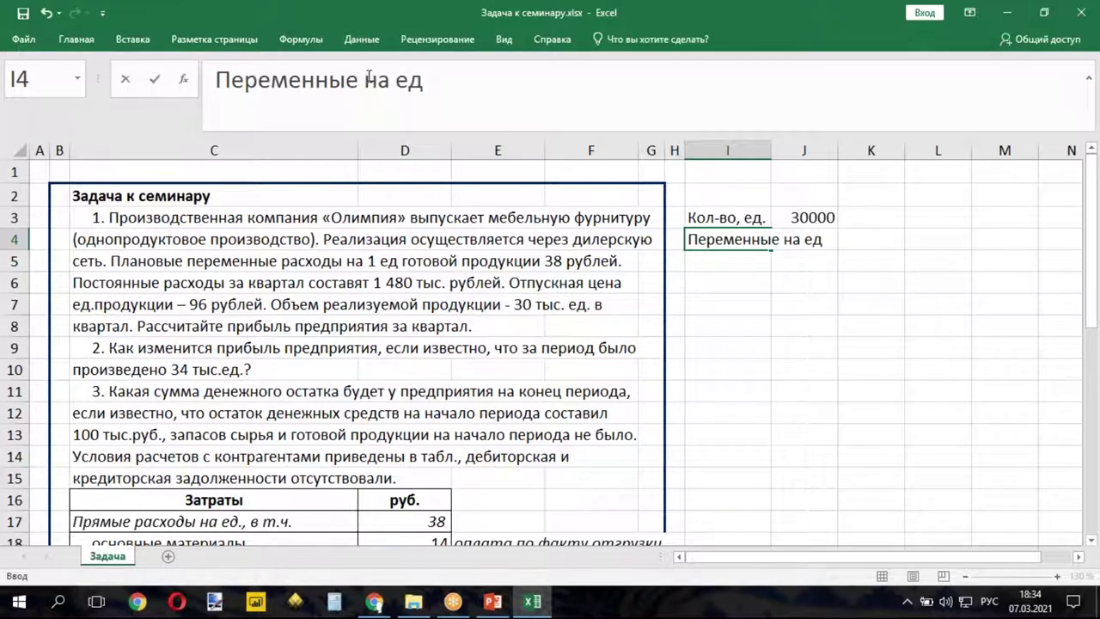
left_click_drag(364, 79, 394, 79)
type("руб./")
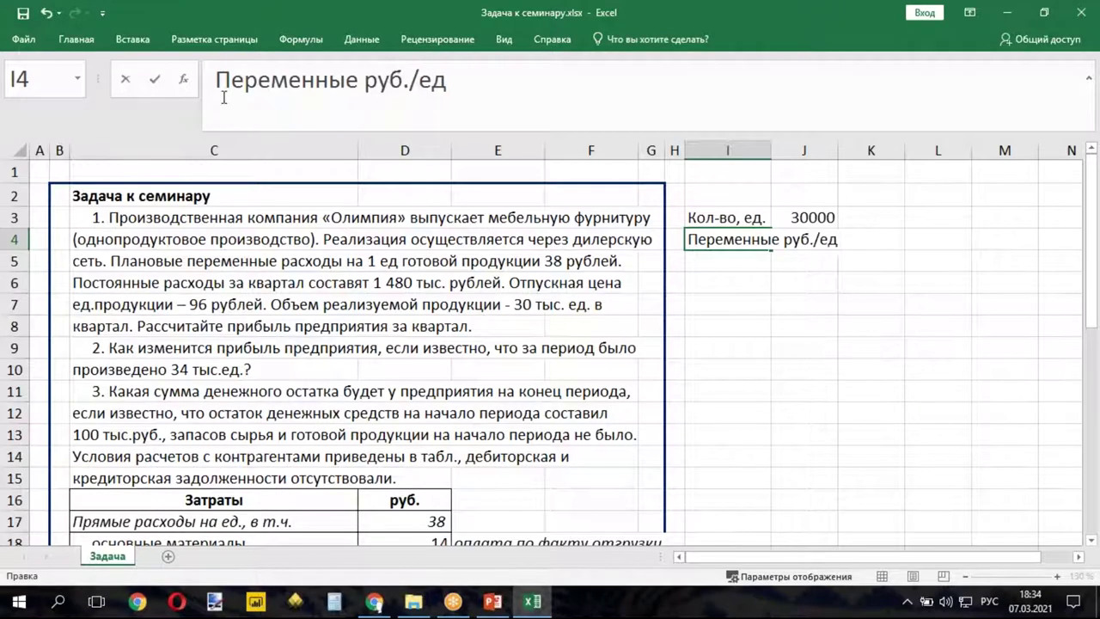
left_click(446, 80)
type(".")
key("Return")
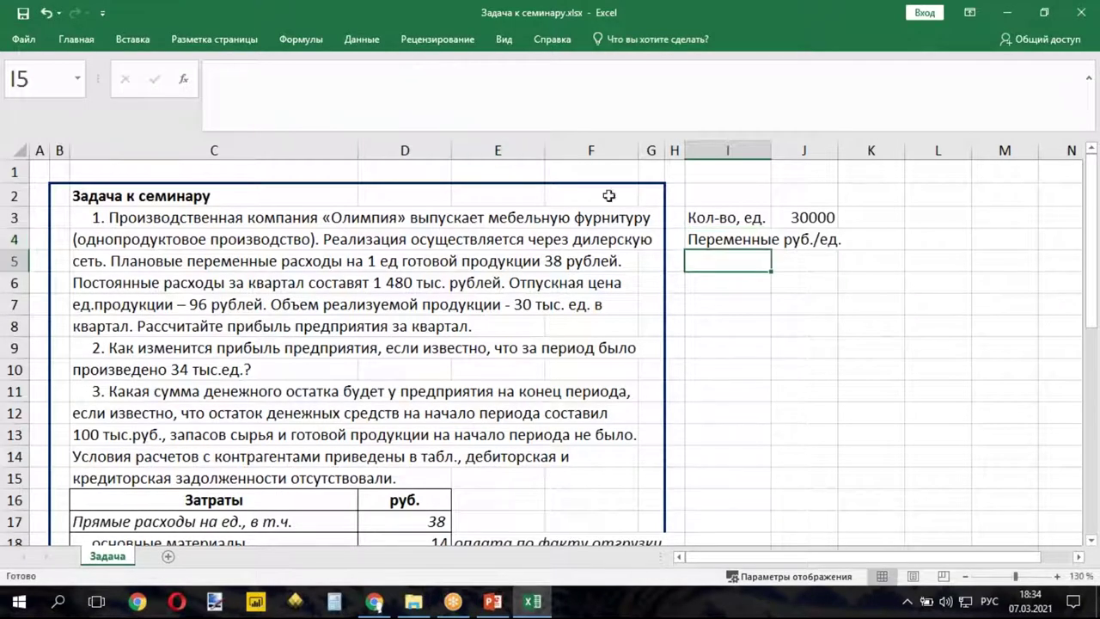
- Fit column I to its contents and enter 38 as the variable cost per unit in cell J4
double_click(764, 149)
left_click(872, 241)
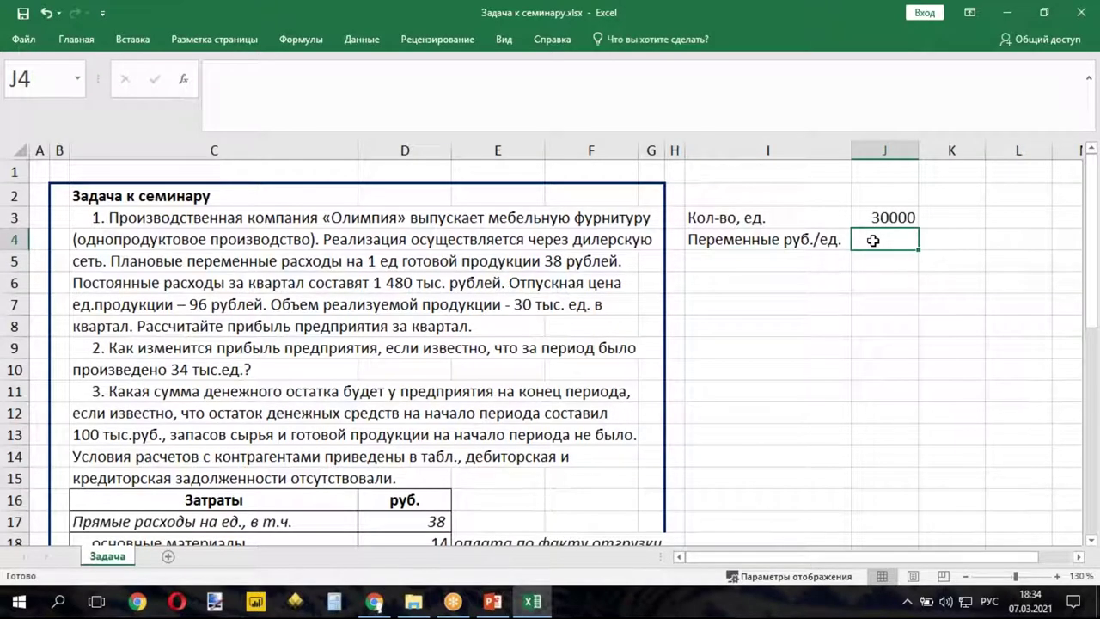
type("38")
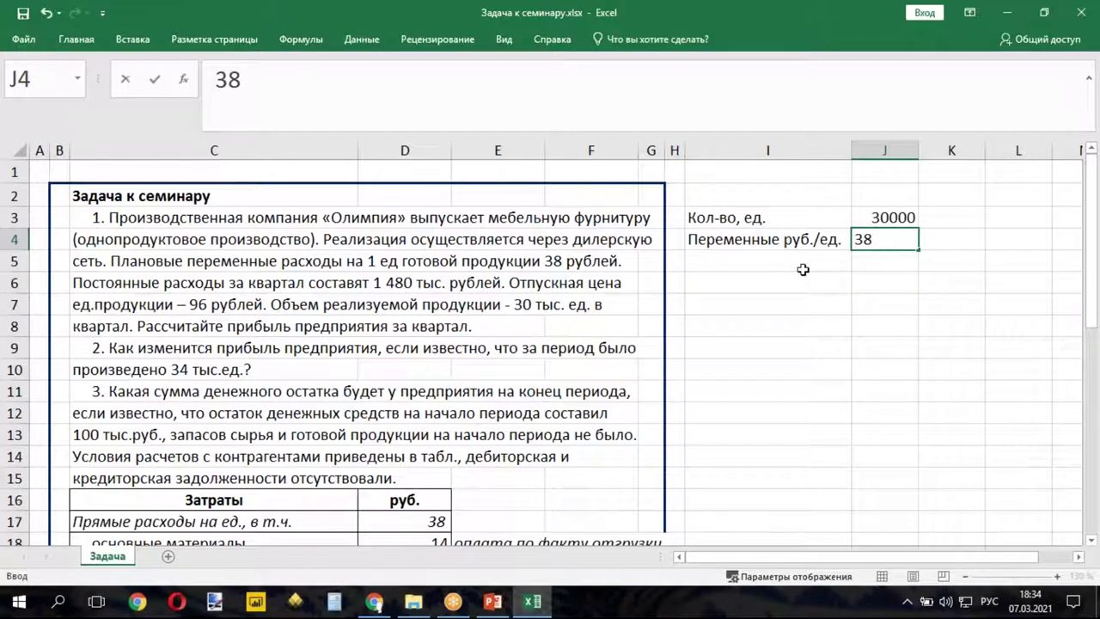
- Add a price row with the label "Цена, руб./ед." in cell I5 and the value 96 in cell J5
left_click(784, 259)
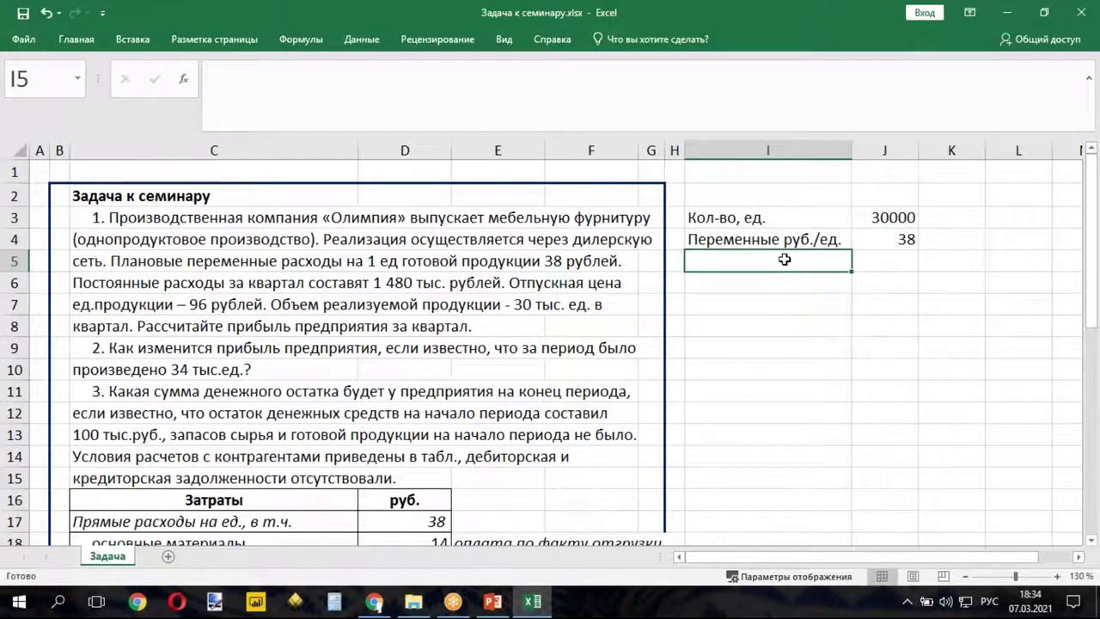
type("Цена, руб./ед")
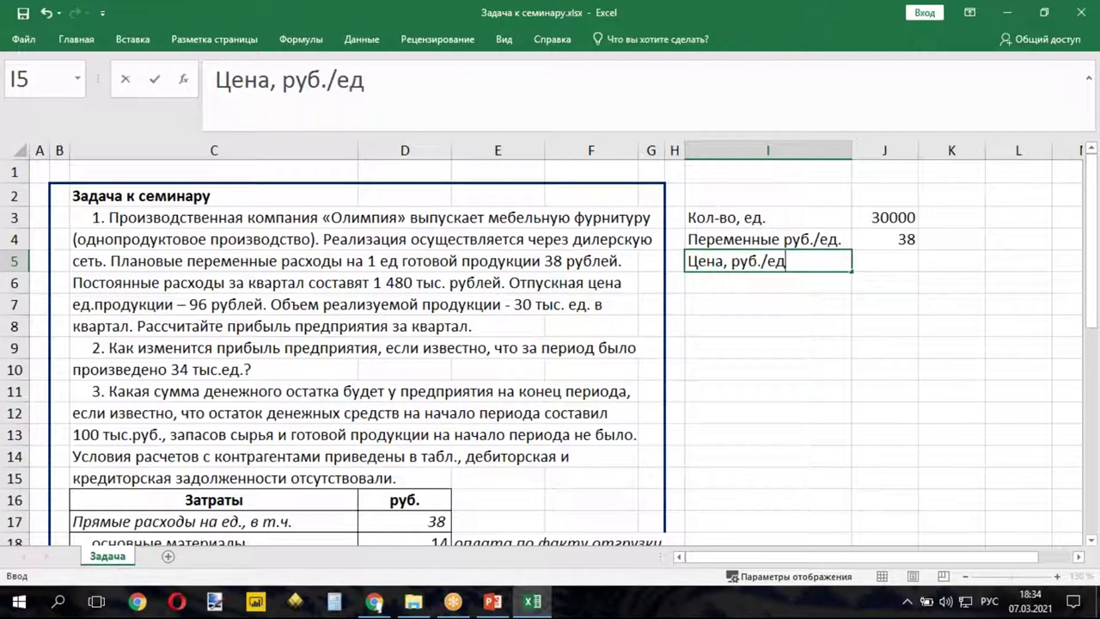
left_click(879, 404)
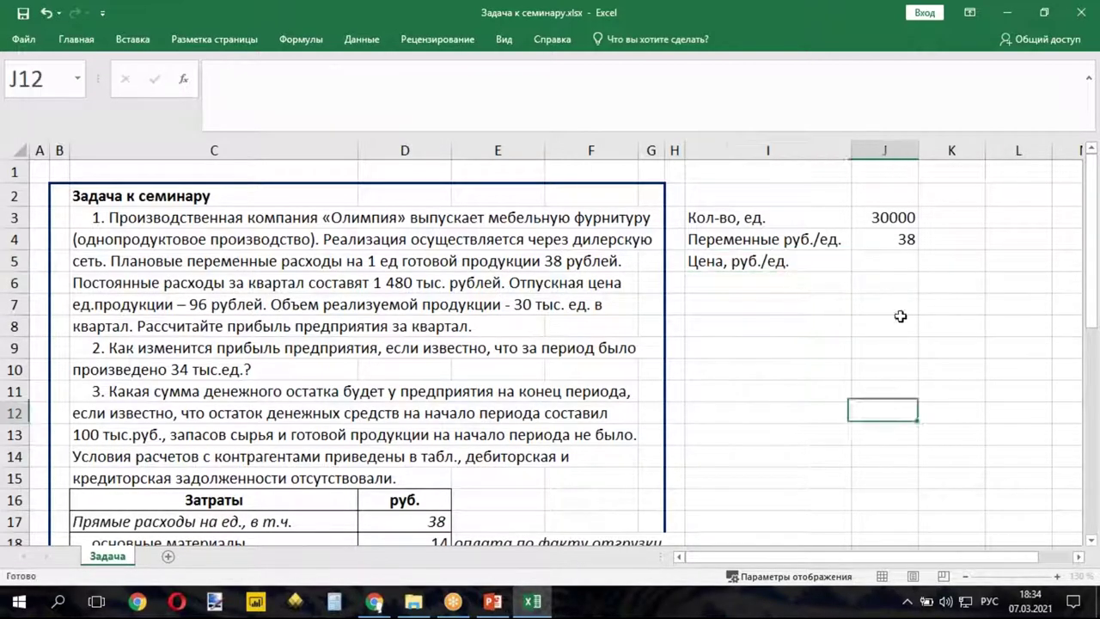
left_click(886, 258)
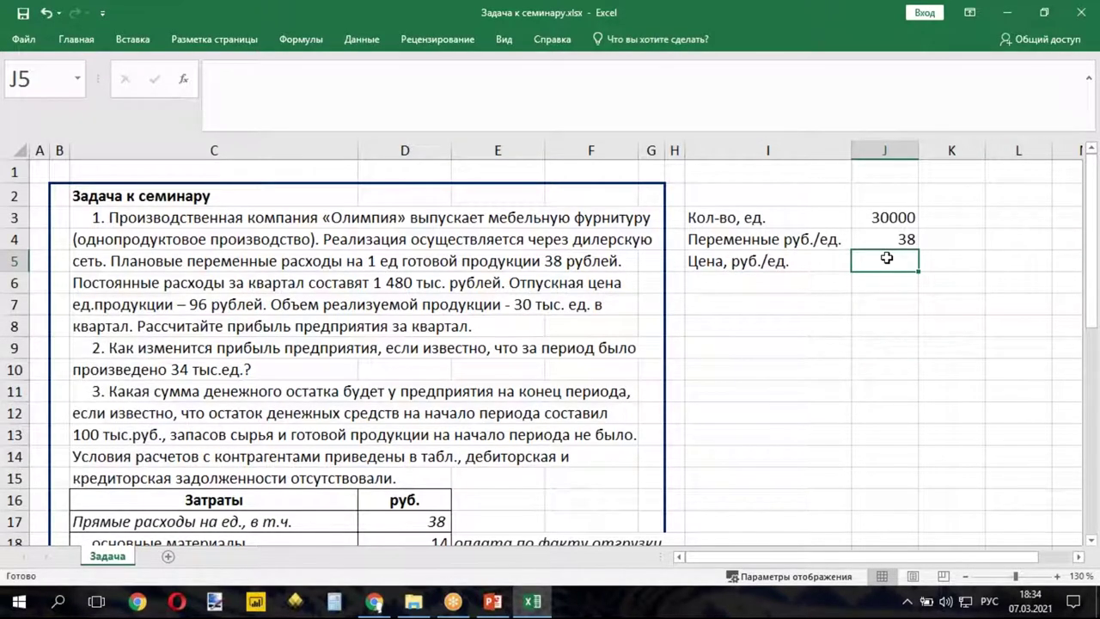
type("96")
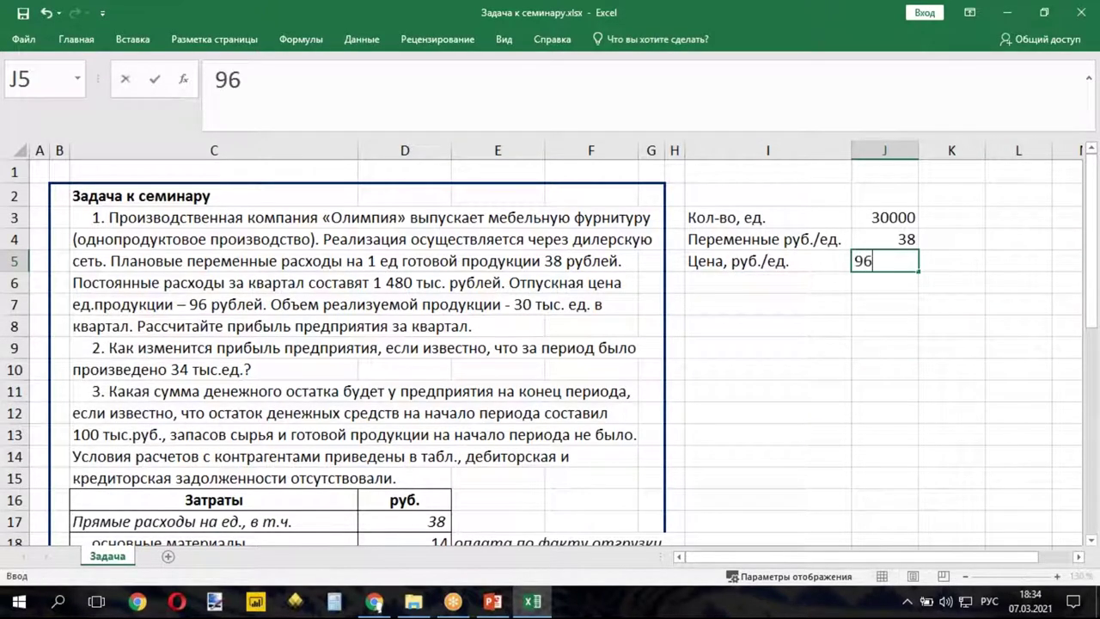
left_click(844, 331)
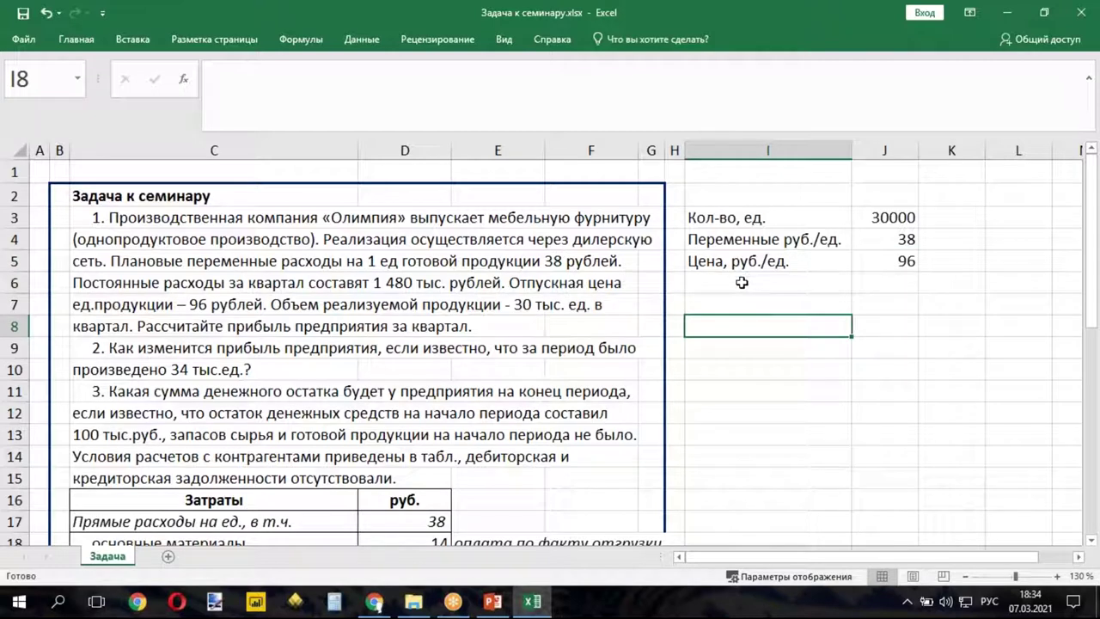
- Enter the label "Постоянные расходы" in cell I6
left_click(741, 283)
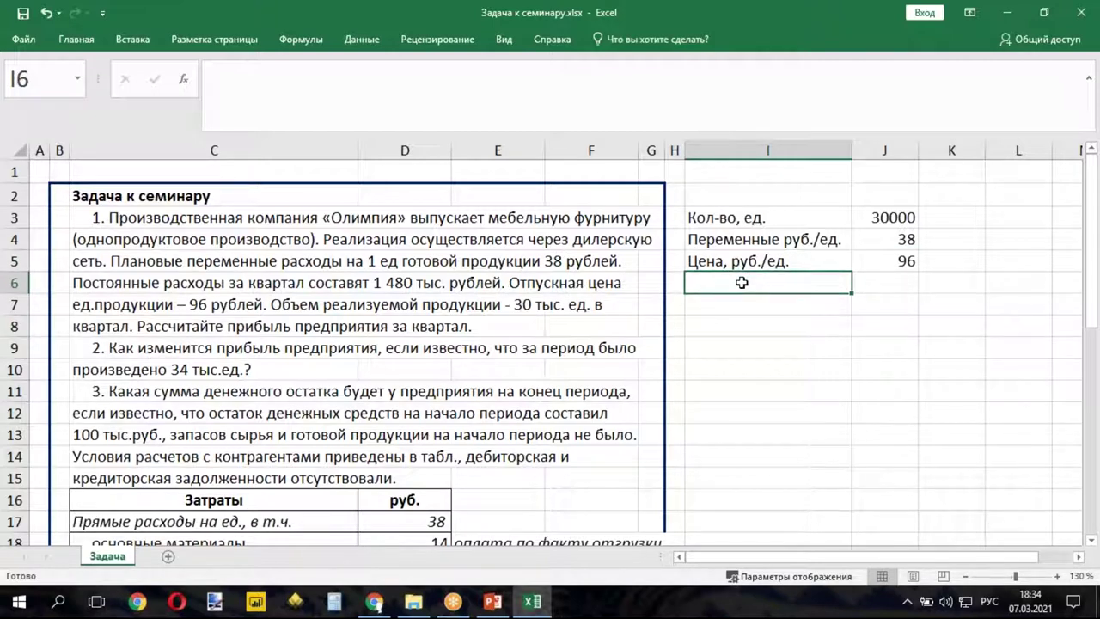
type("Постоя")
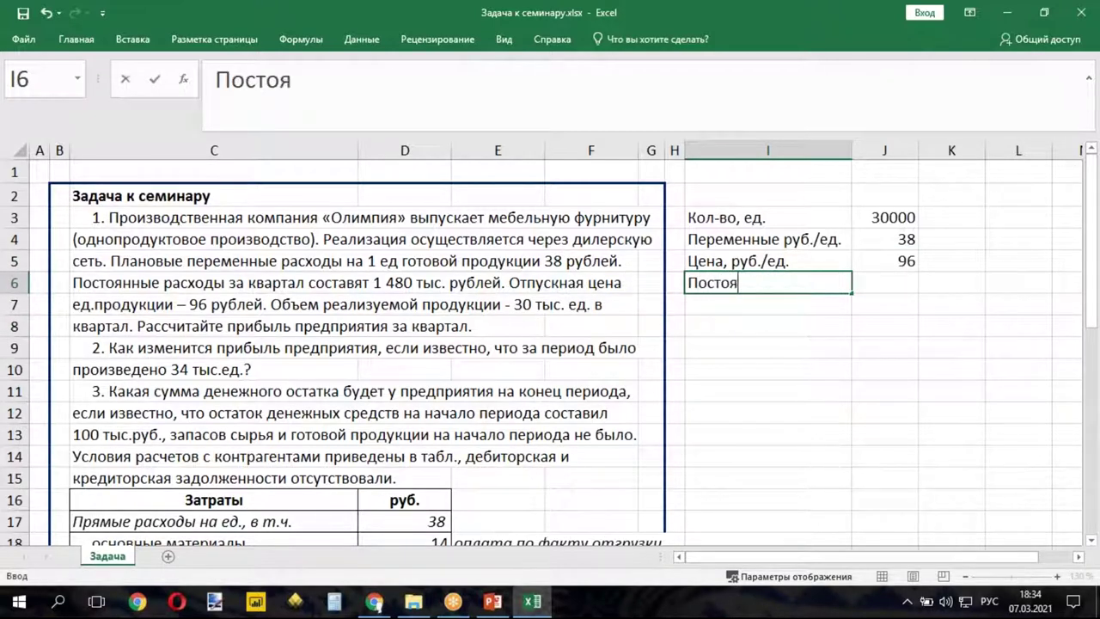
type("нные расходы")
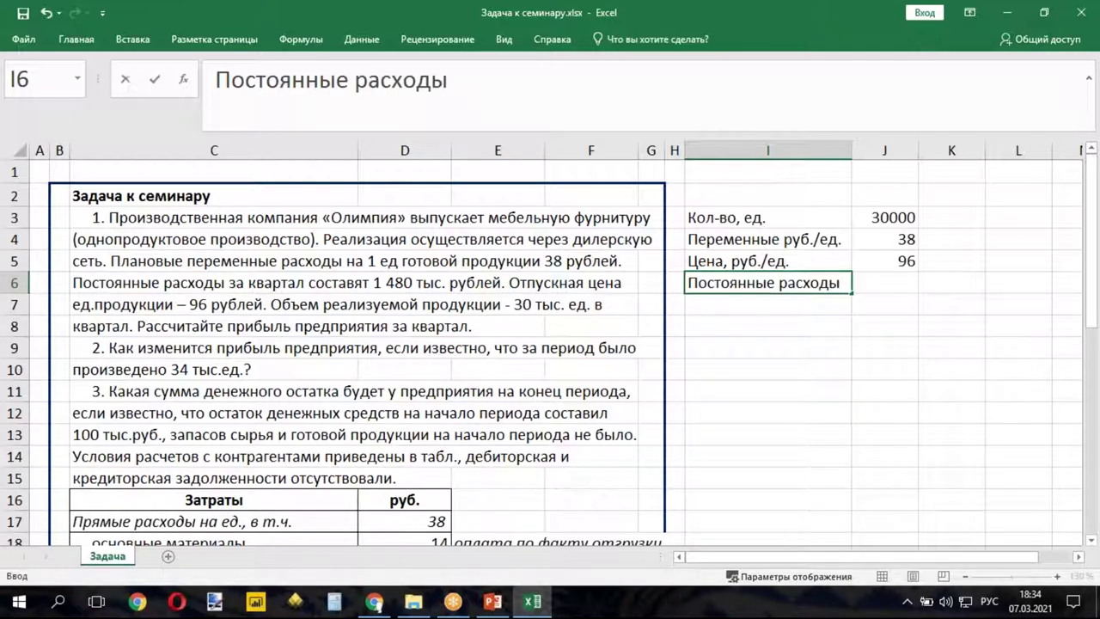
left_click(754, 388)
- Append the unit to the label in cell I6 so that it reads "Постоянные расходы, руб."
left_click(773, 285)
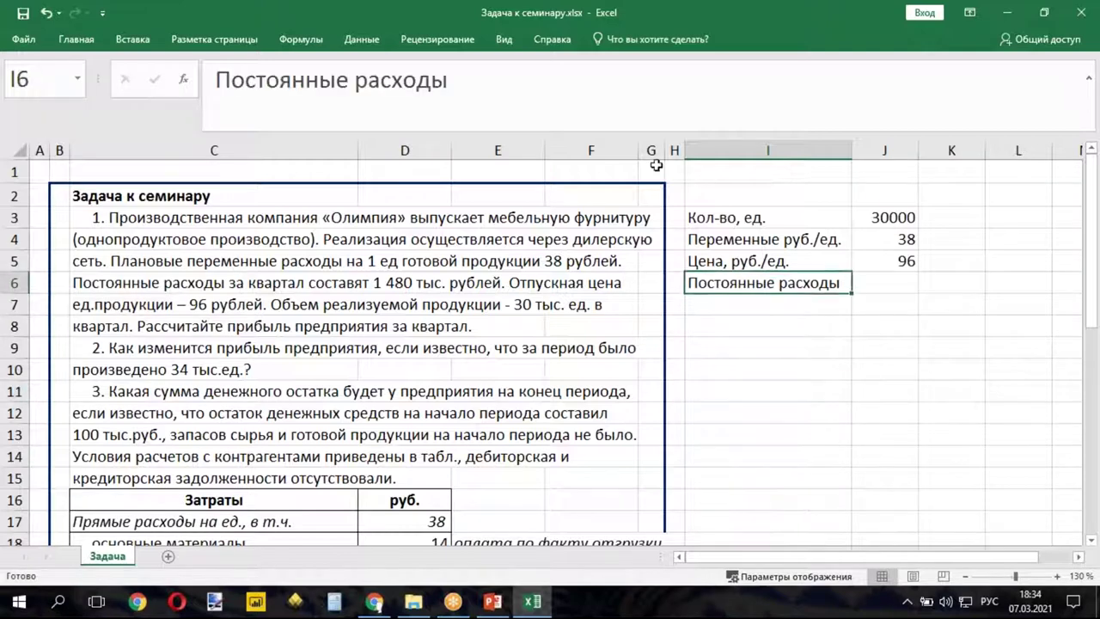
left_click(551, 112)
type(", рубю")
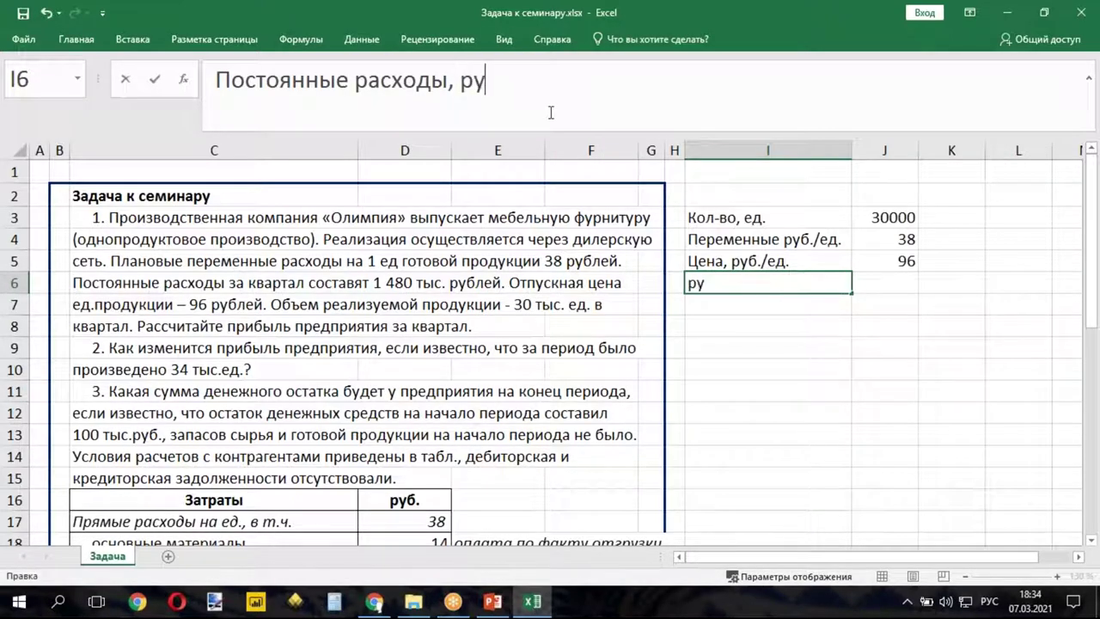
left_click(746, 390)
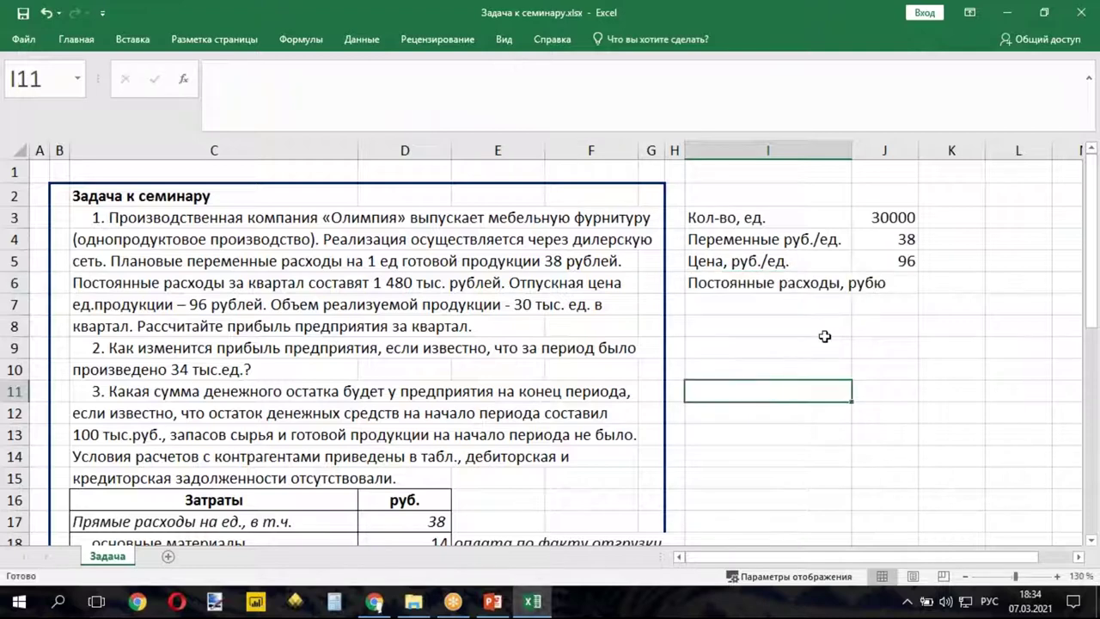
left_click(886, 283)
left_click(817, 282)
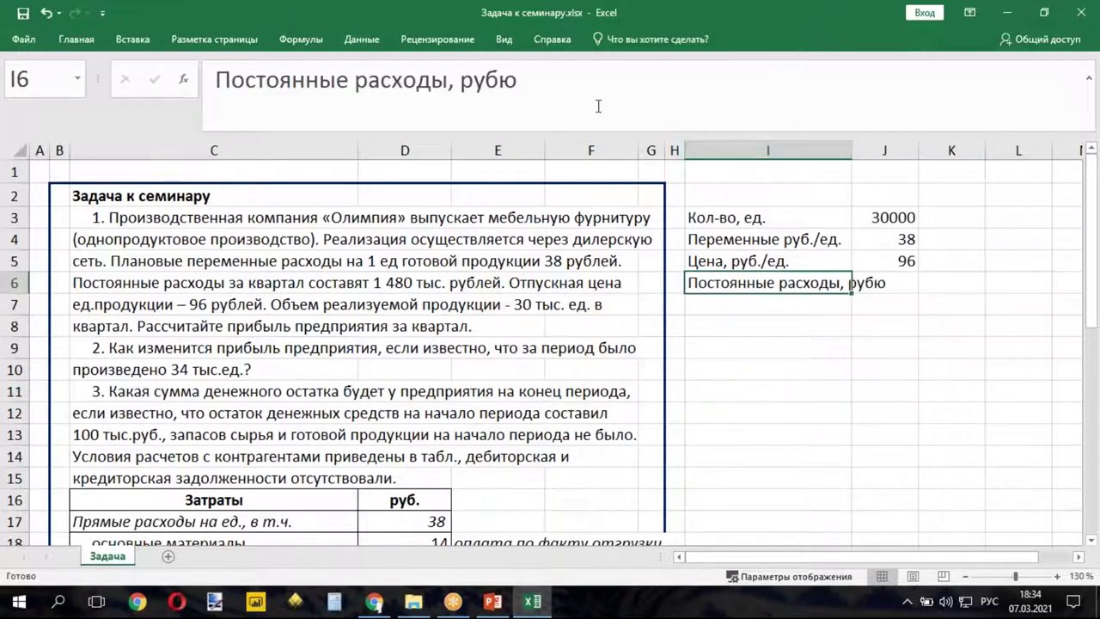
left_click(515, 86)
left_click_drag(500, 84, 525, 89)
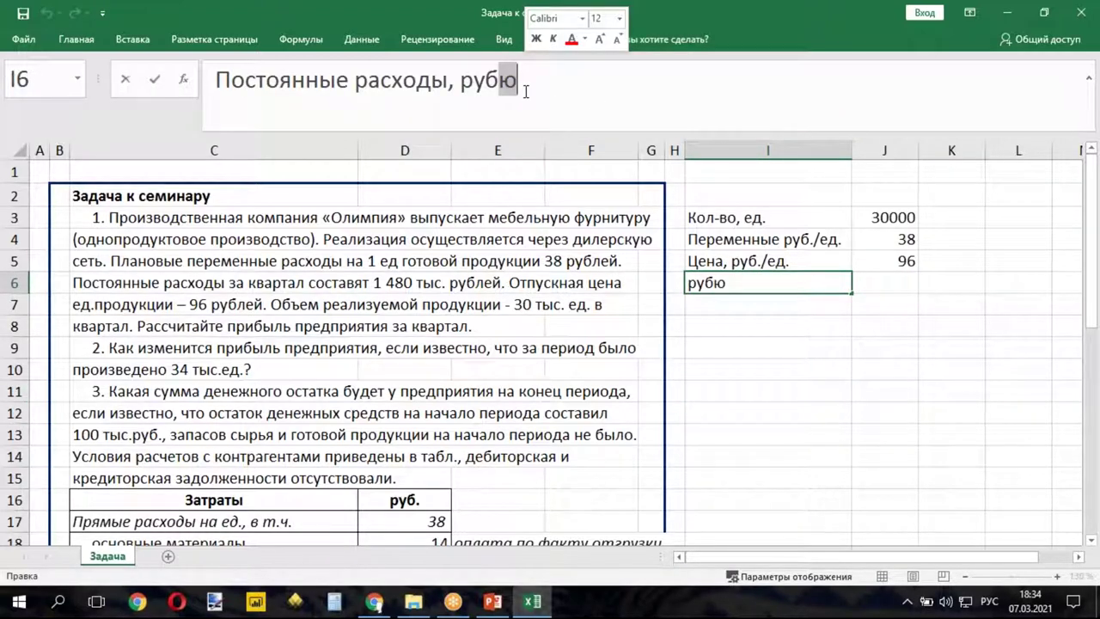
type(".")
left_click(764, 361)
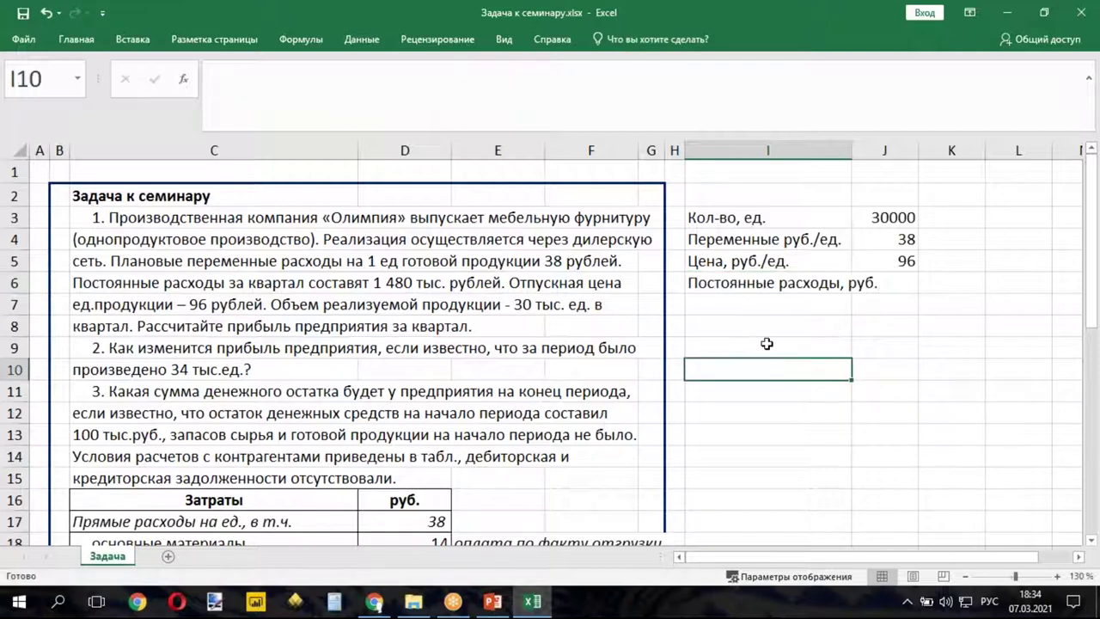
- Enter the fixed costs of 1480000 in cell J6 and slightly widen column J
left_click(893, 281)
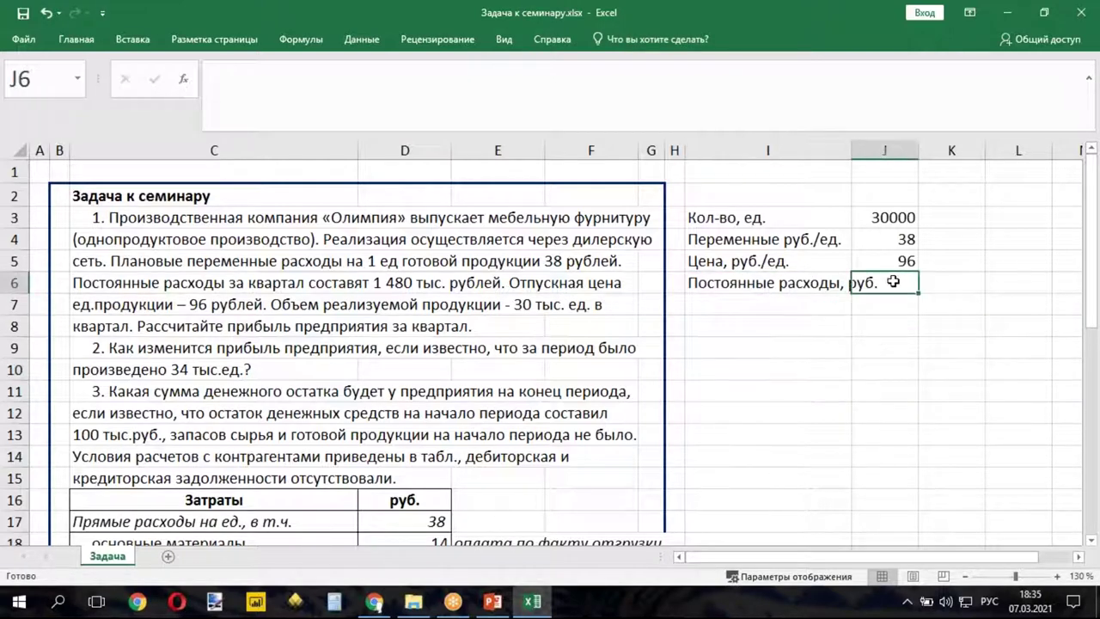
type("1480")
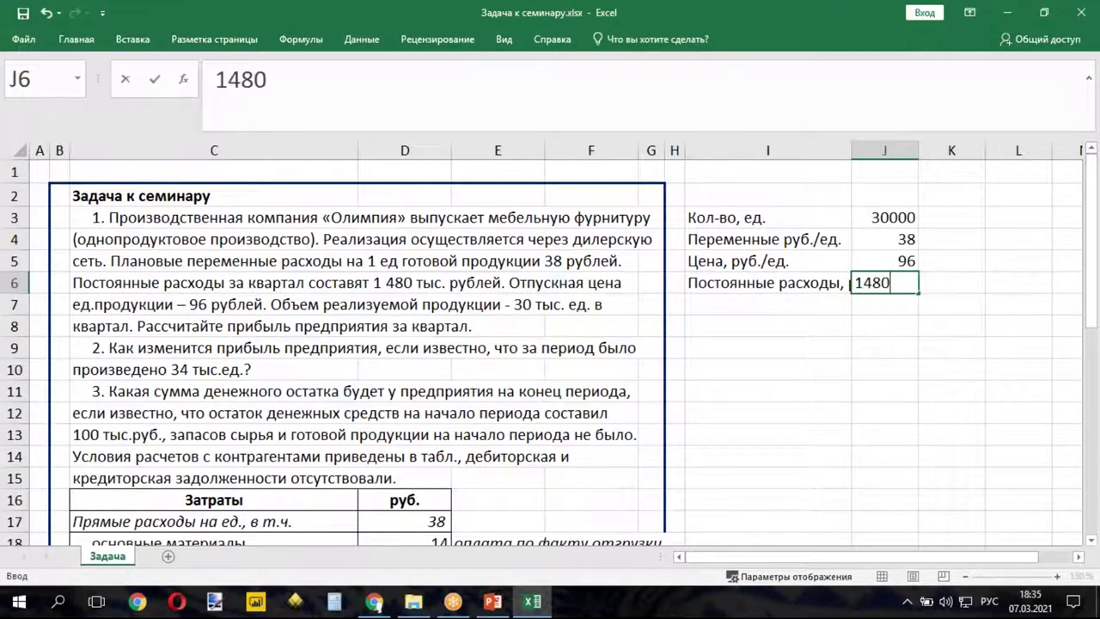
type("000")
left_click(888, 331)
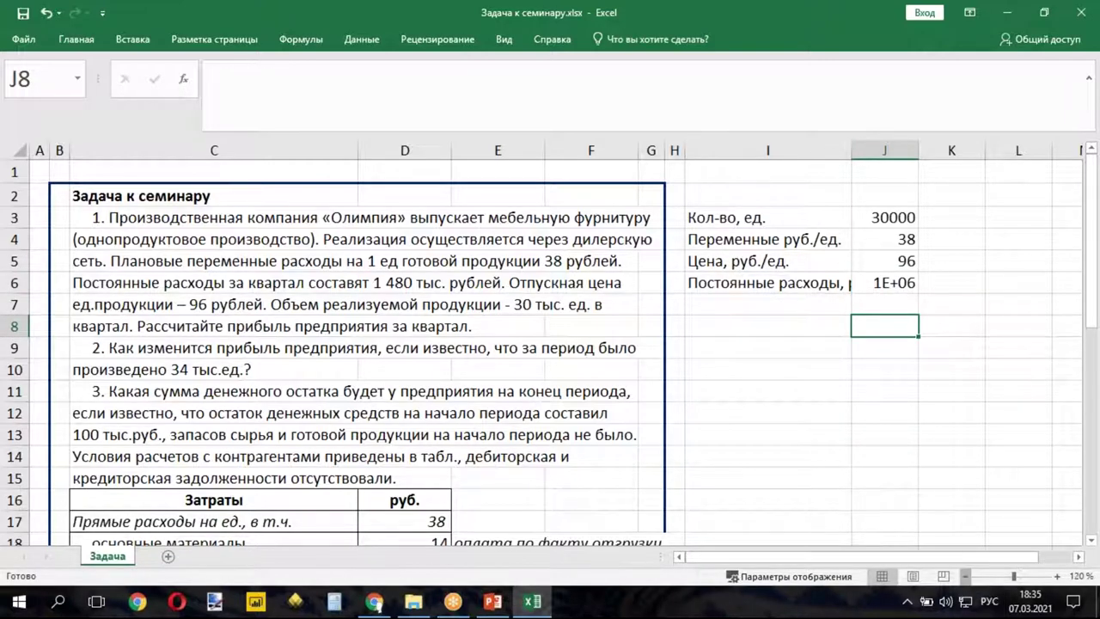
left_click(965, 577)
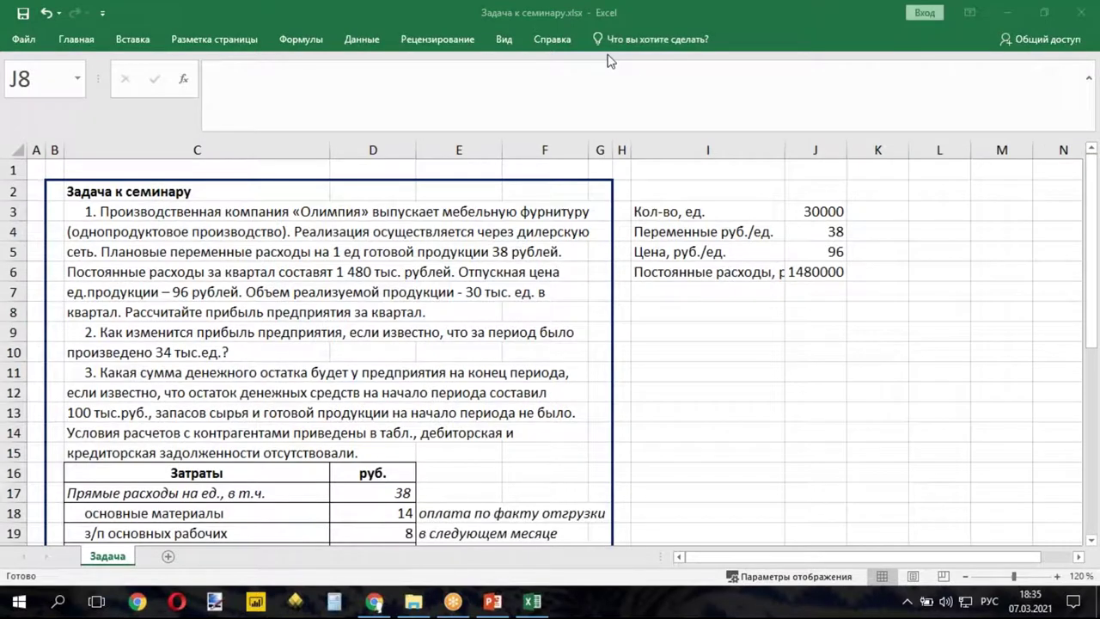
left_click_drag(846, 151, 848, 151)
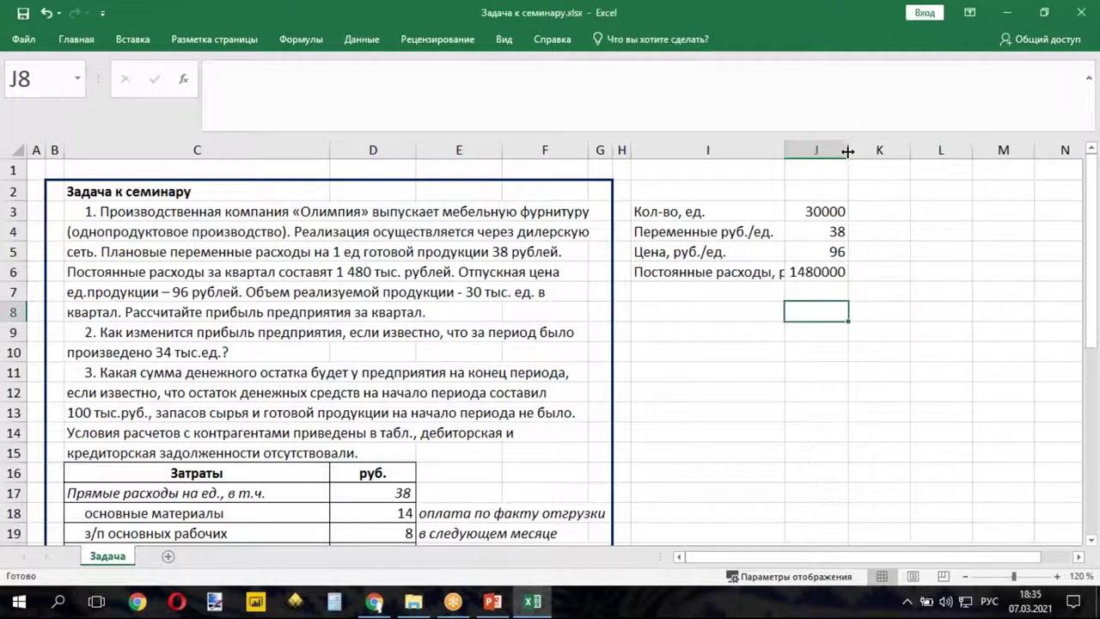
- Format cells J3:J16 as numbers with zero decimal places and a thousands separator
left_click_drag(817, 211, 815, 470)
right_click(809, 433)
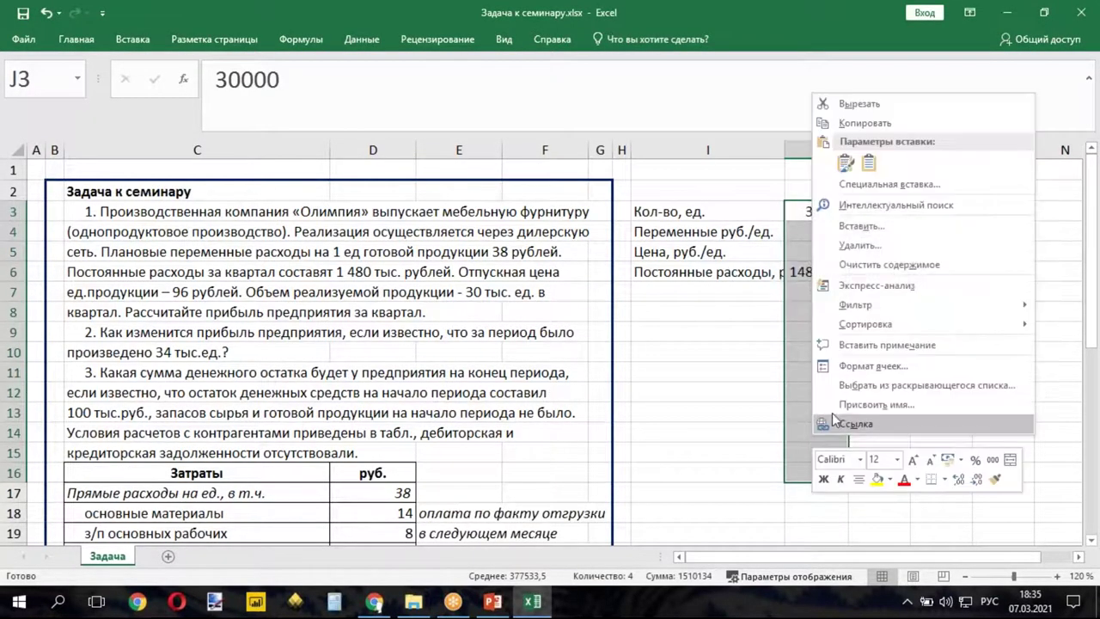
left_click(859, 366)
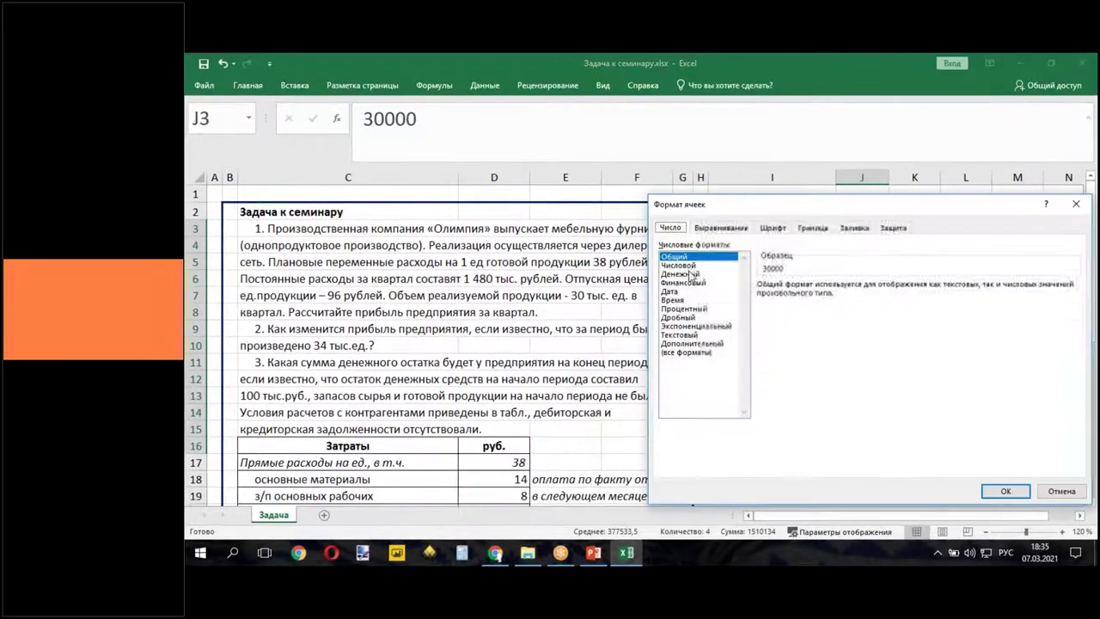
left_click(681, 265)
left_click(761, 302)
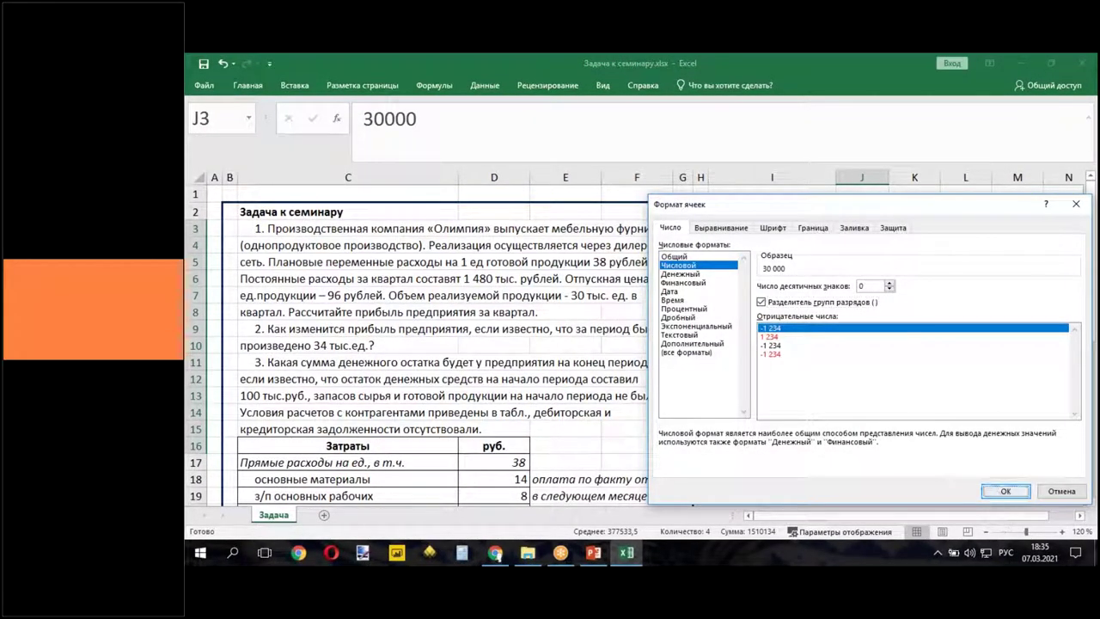
left_click(1005, 491)
left_click(921, 407)
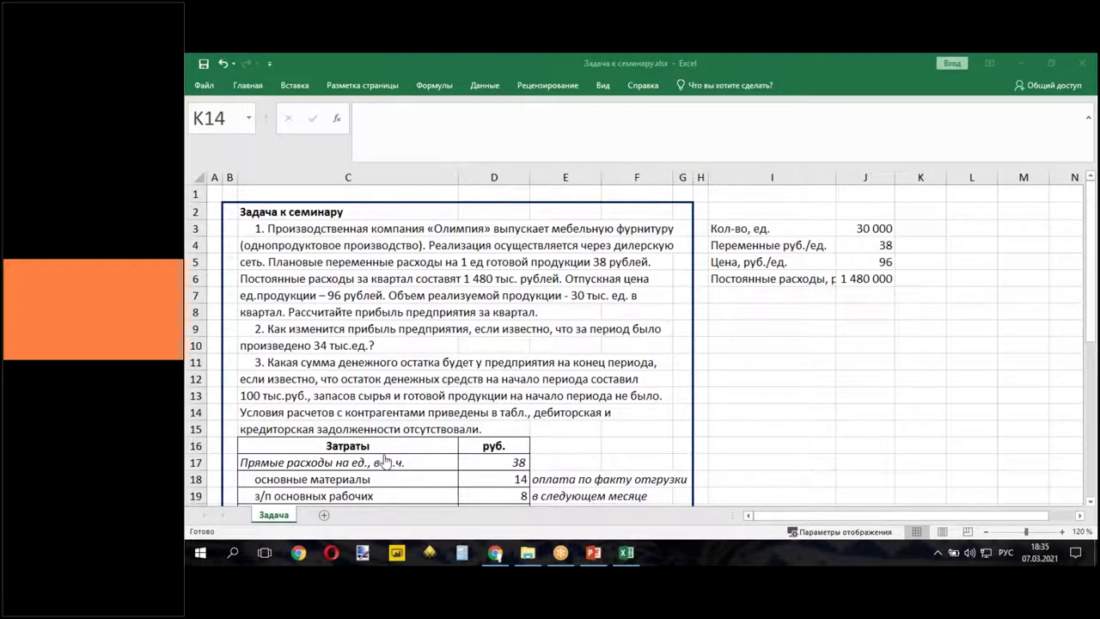
- Switch to Chrome, close the error-page tab and the consultant chat pop-up, and return to Excel
key("alt+Tab")
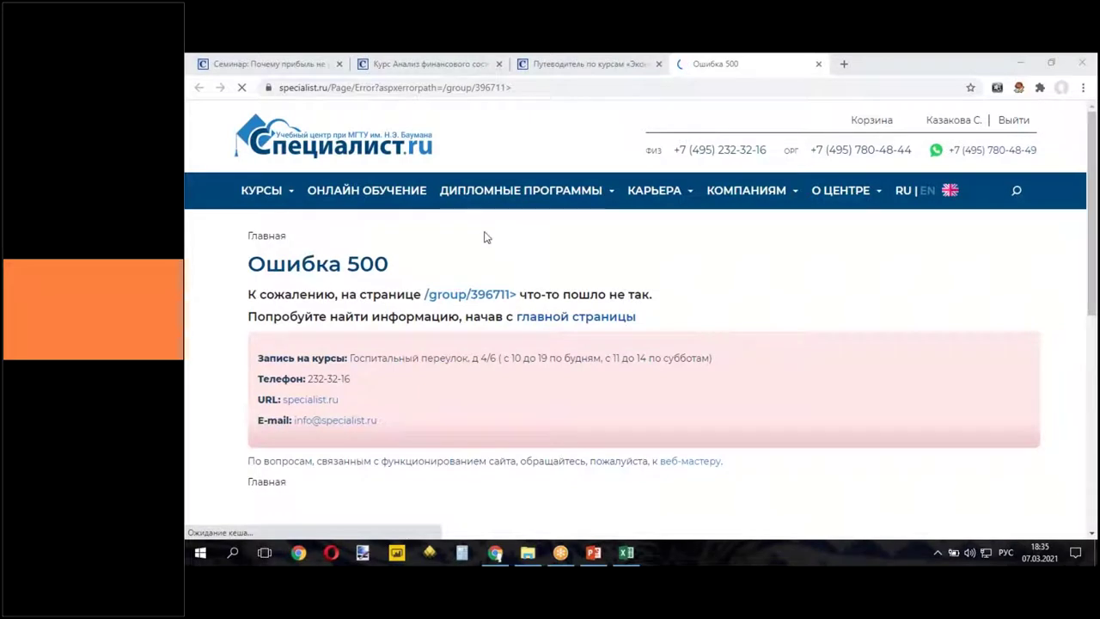
left_click(821, 74)
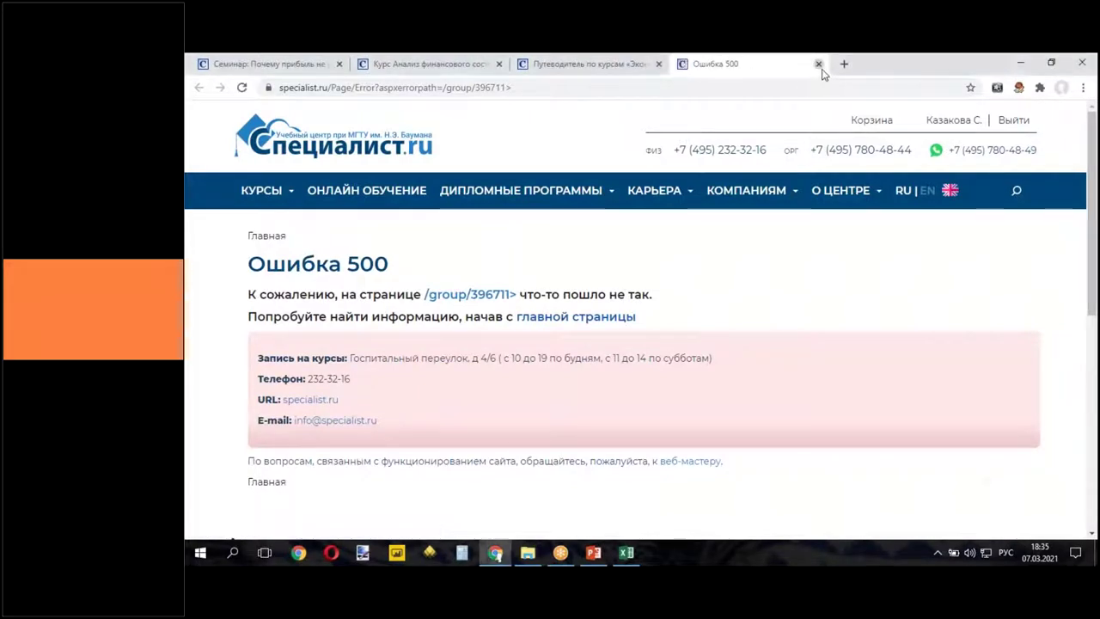
key("ctrl+w")
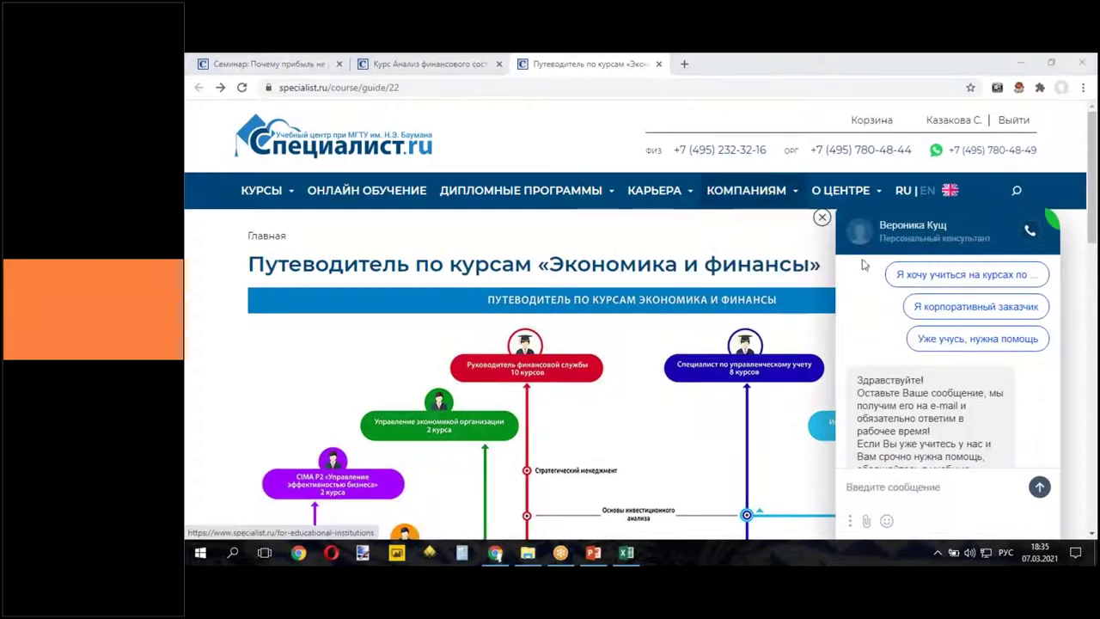
left_click(822, 217)
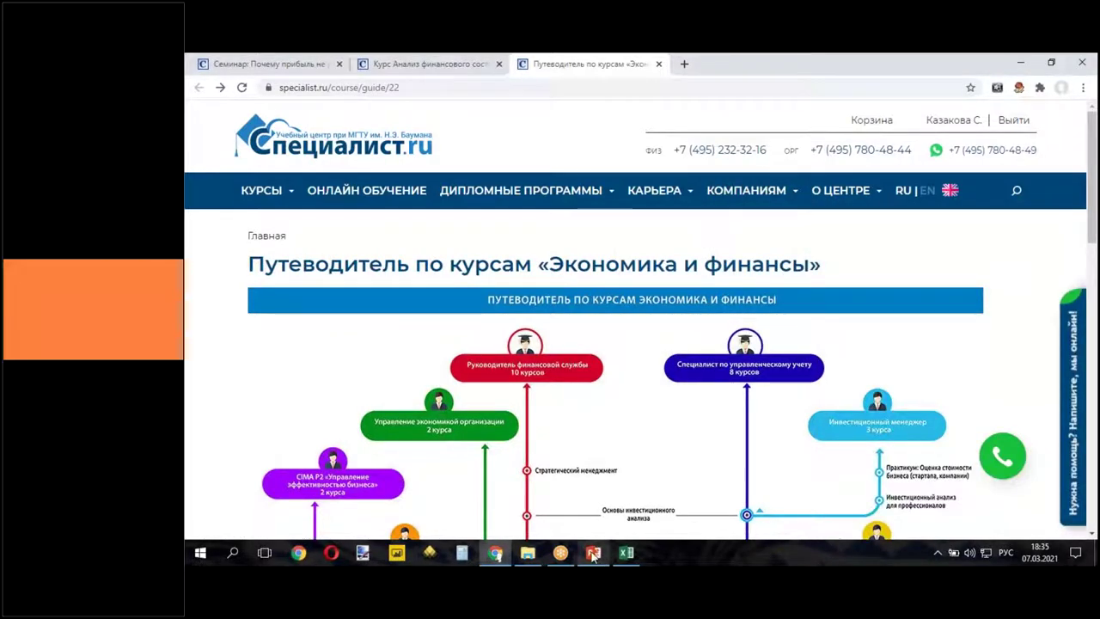
left_click(626, 552)
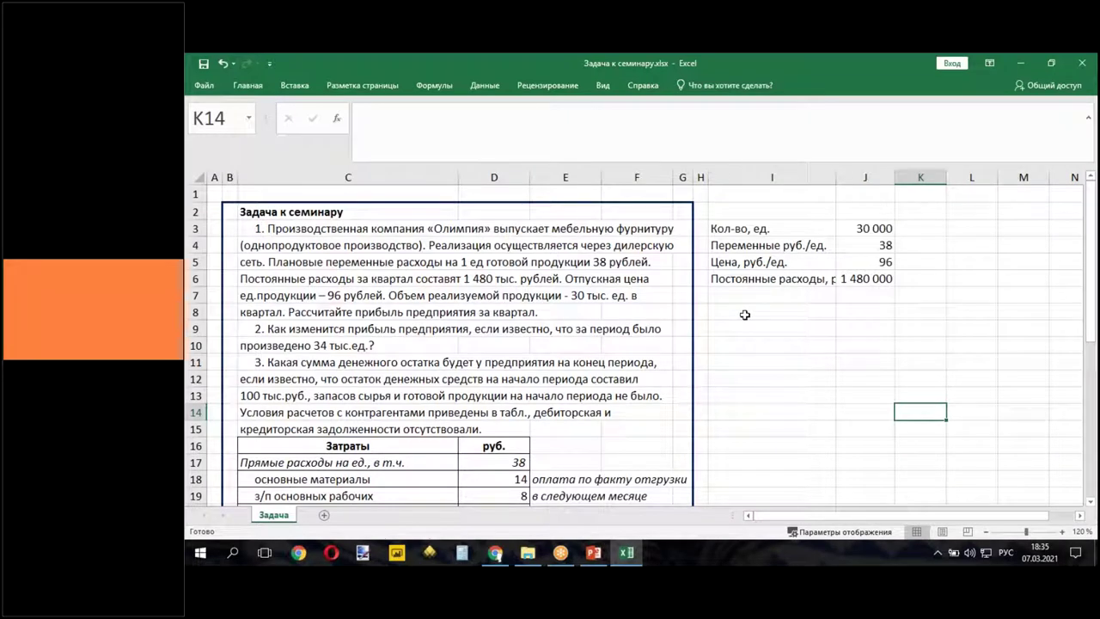
- Widen column I so that the full fixed-costs label fits
left_click_drag(835, 177, 863, 177)
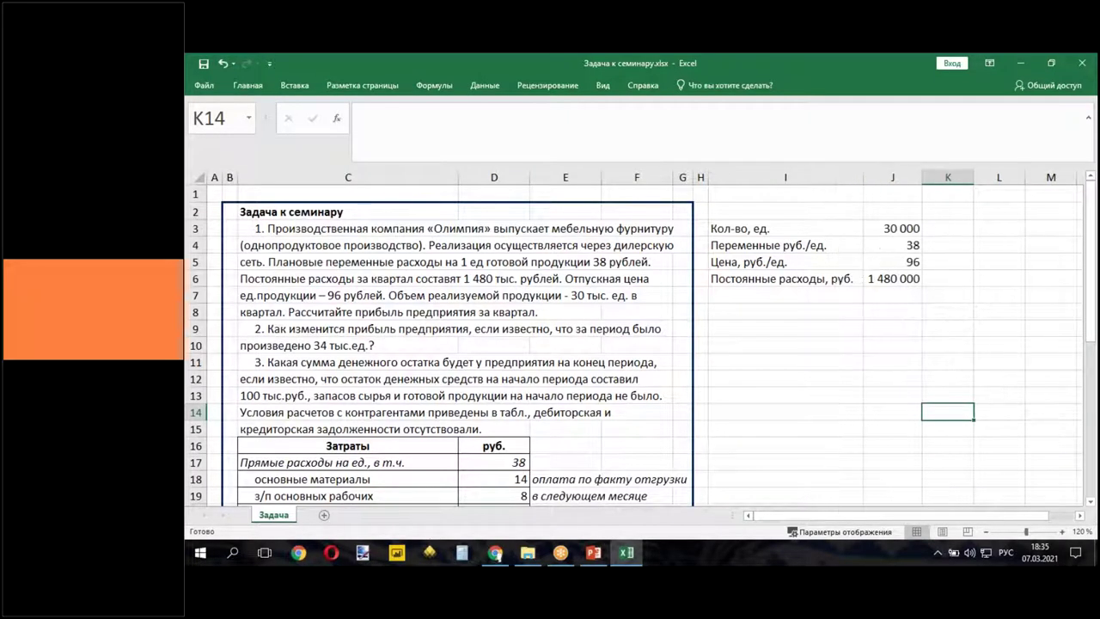
left_click(338, 121)
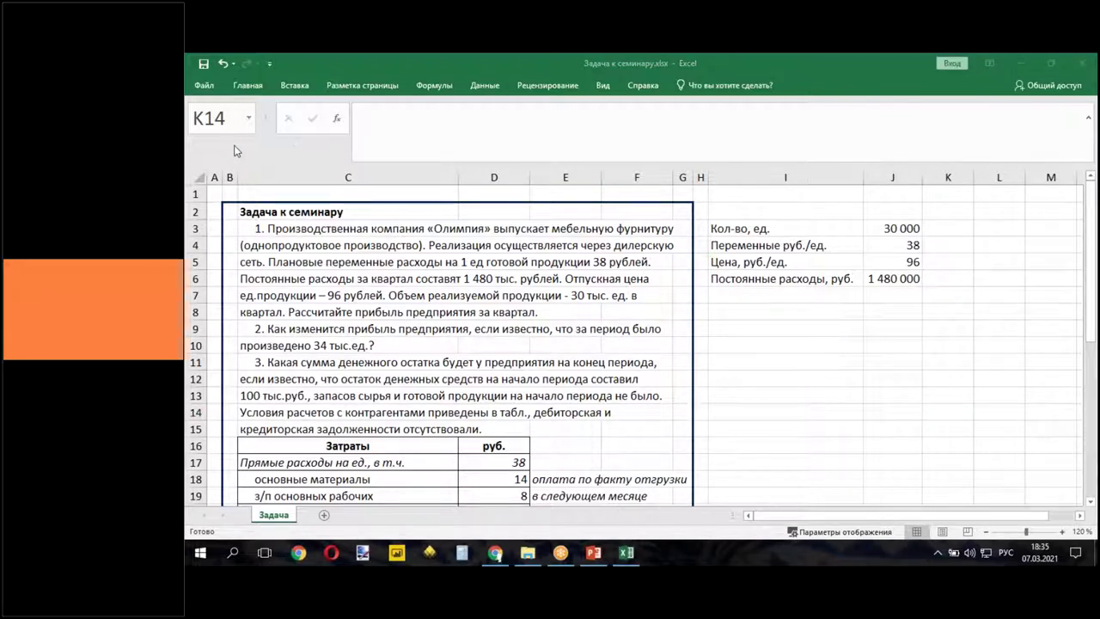
- Enter the label "Прибыль, руб." in cell I8, below the input data
left_click(755, 307)
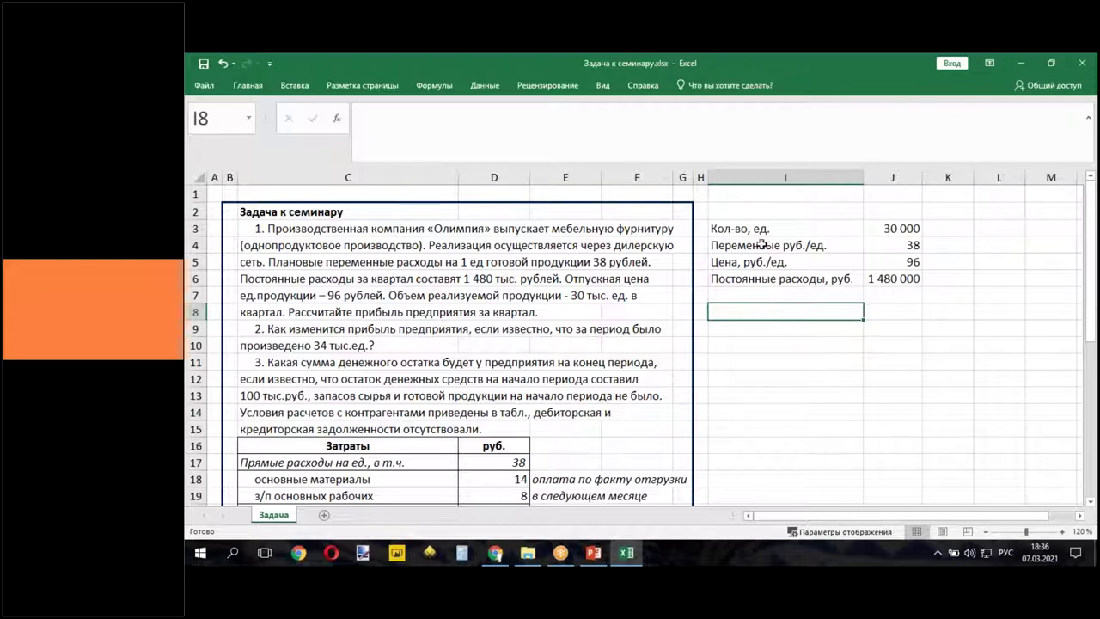
left_click_drag(762, 228, 885, 280)
left_click(789, 312)
type("При")
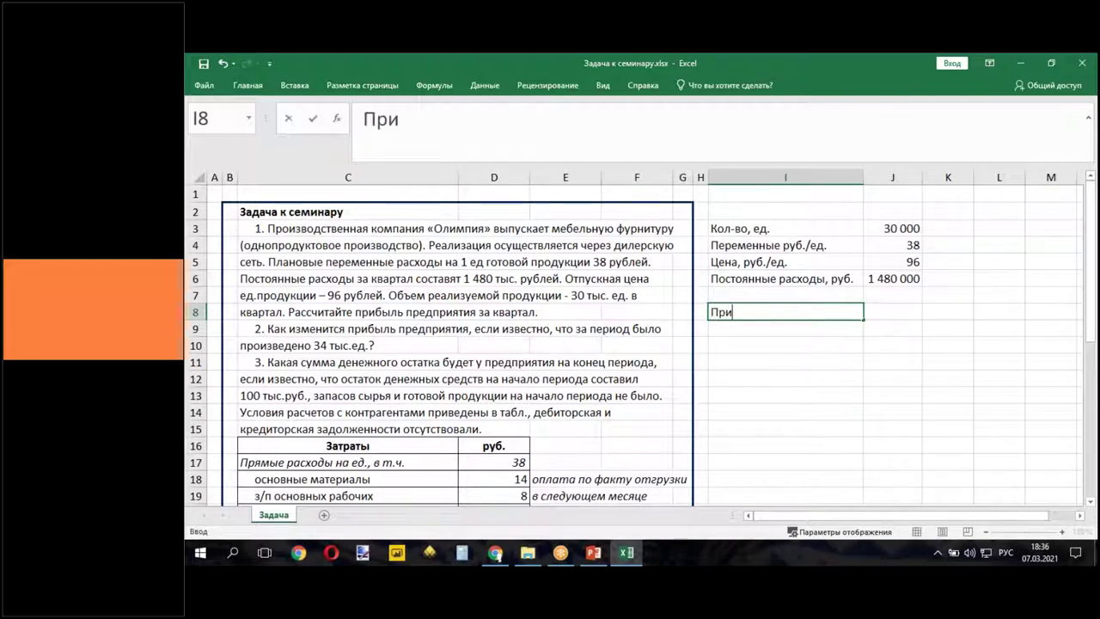
type("быль, руб.")
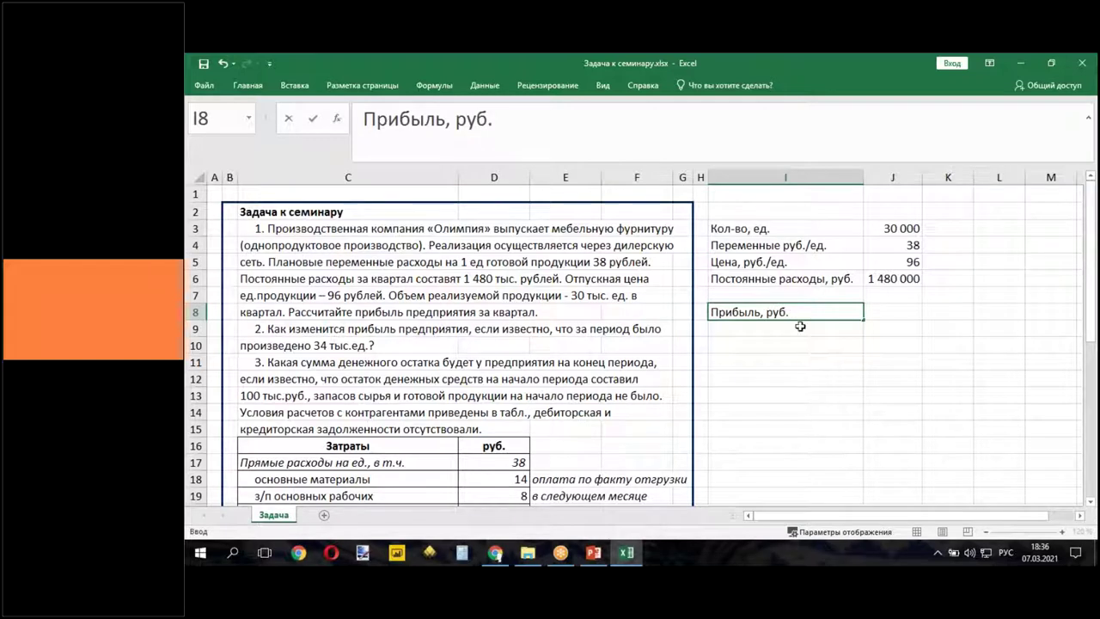
key("Return")
- Enter the formula =J3*J5-J38 in cell J8, starting from quantity times price
left_click(876, 311)
type("=")
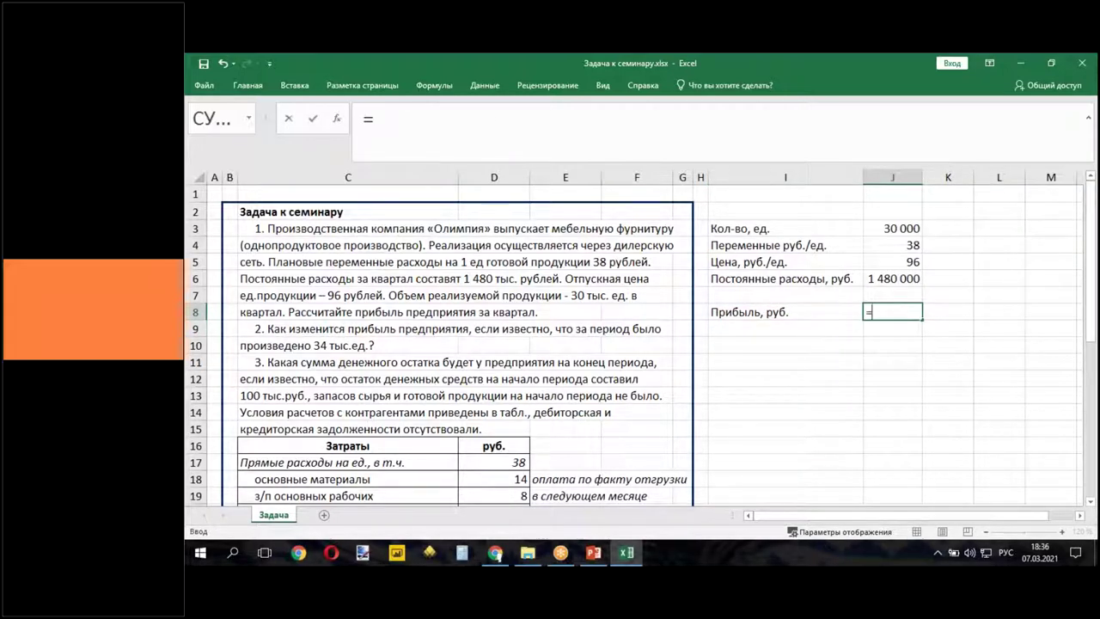
left_click(893, 229)
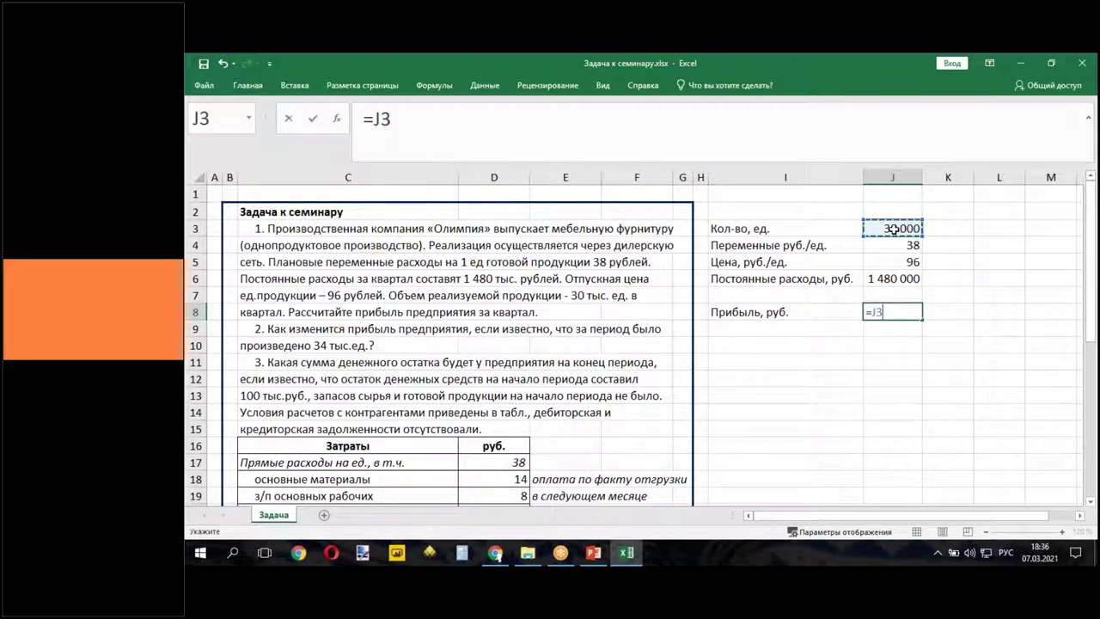
type("*")
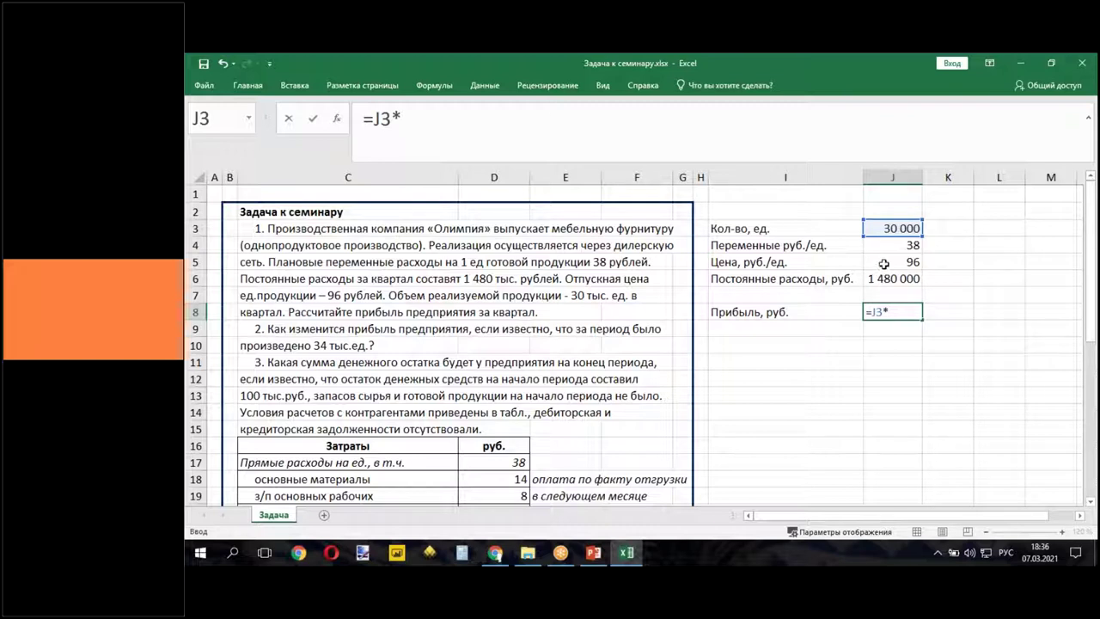
left_click(885, 261)
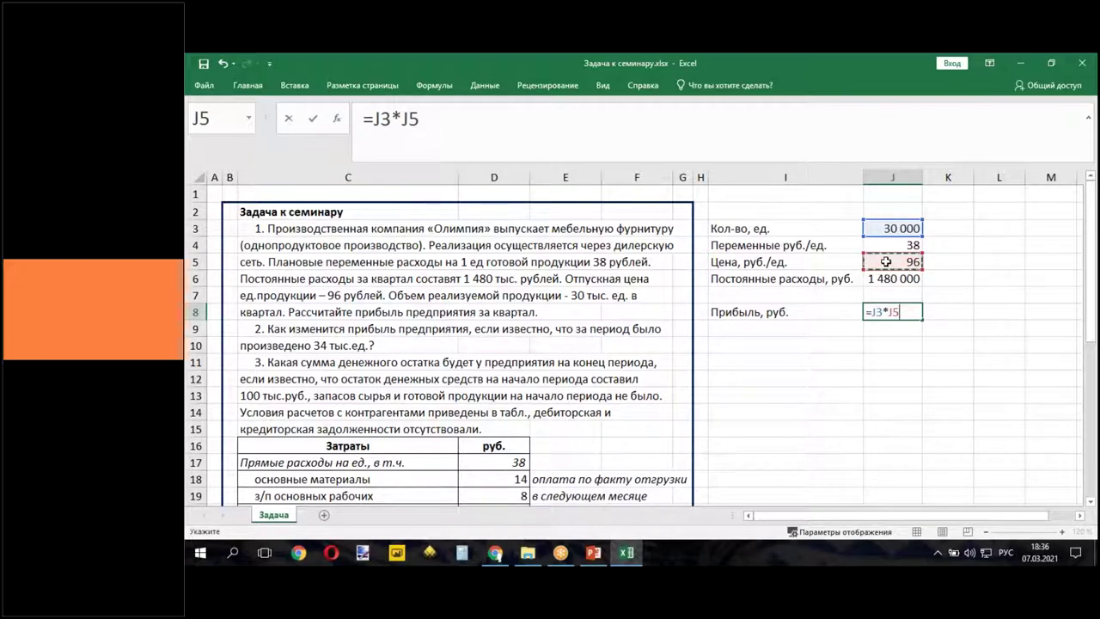
type("-")
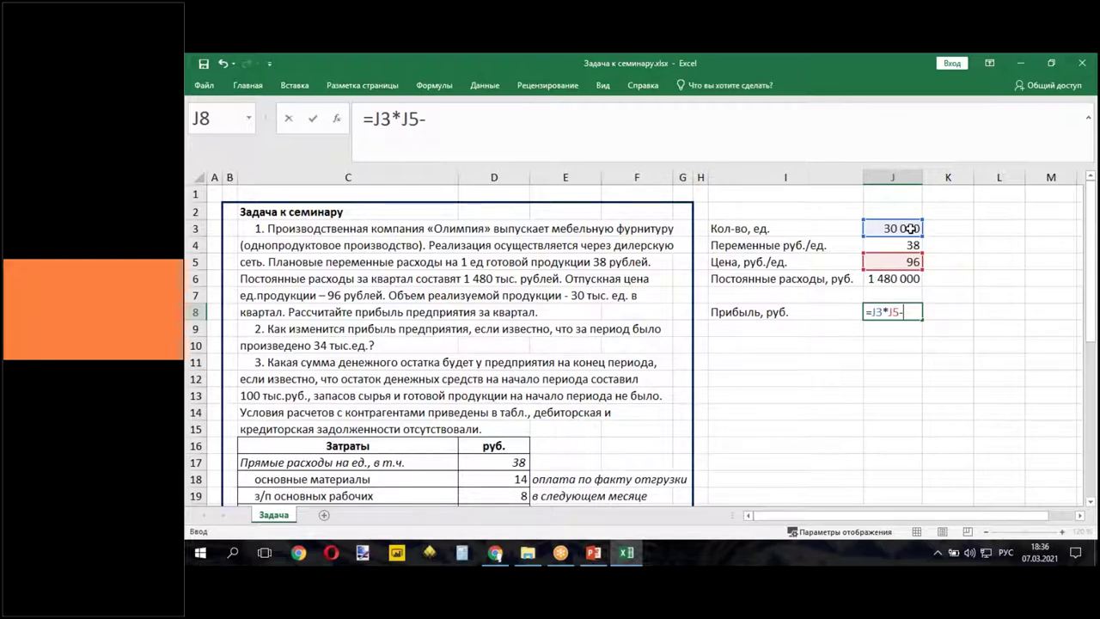
left_click(911, 228)
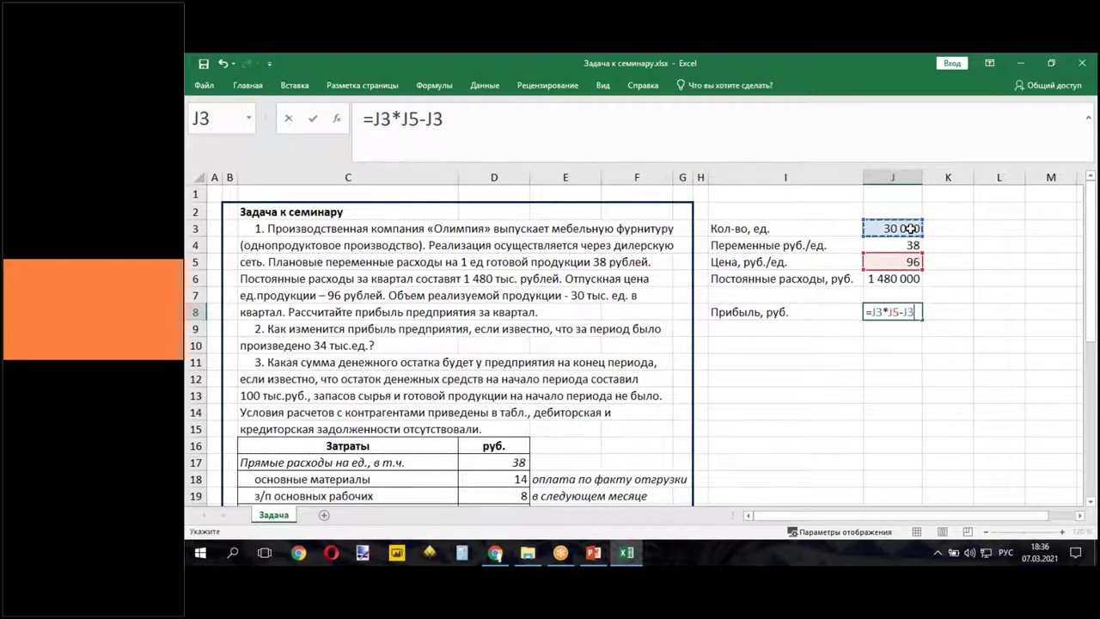
type("8")
key("ctrl+Return")
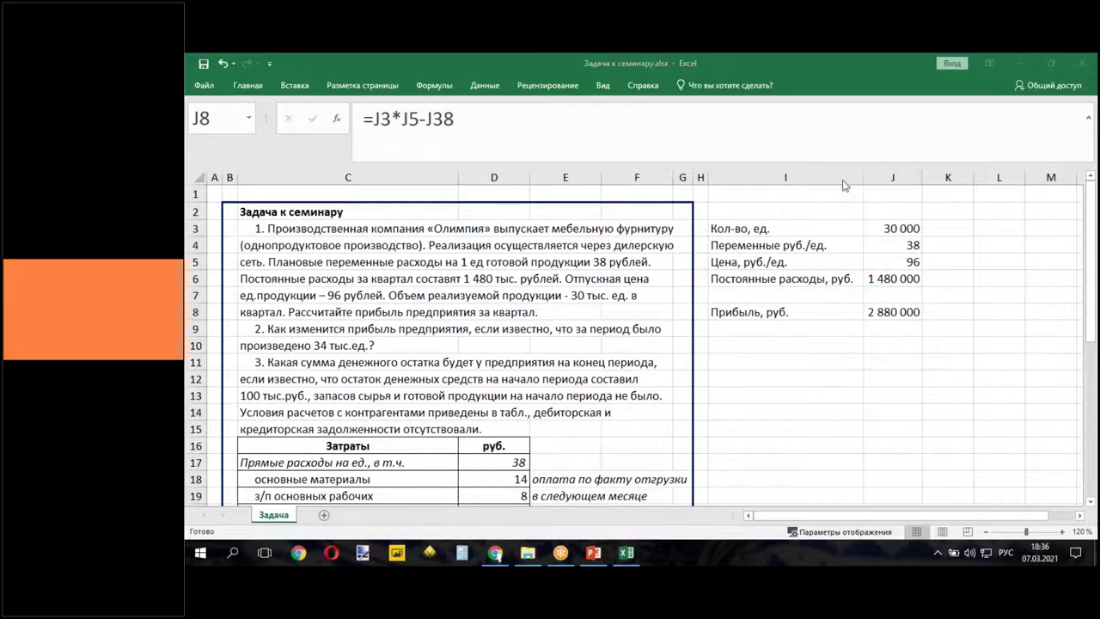
- Correct the profit formula in cell J8 to =J3*J5-J3*J4-J6 so it subtracts total variable and fixed costs
left_click(459, 118)
double_click(459, 118)
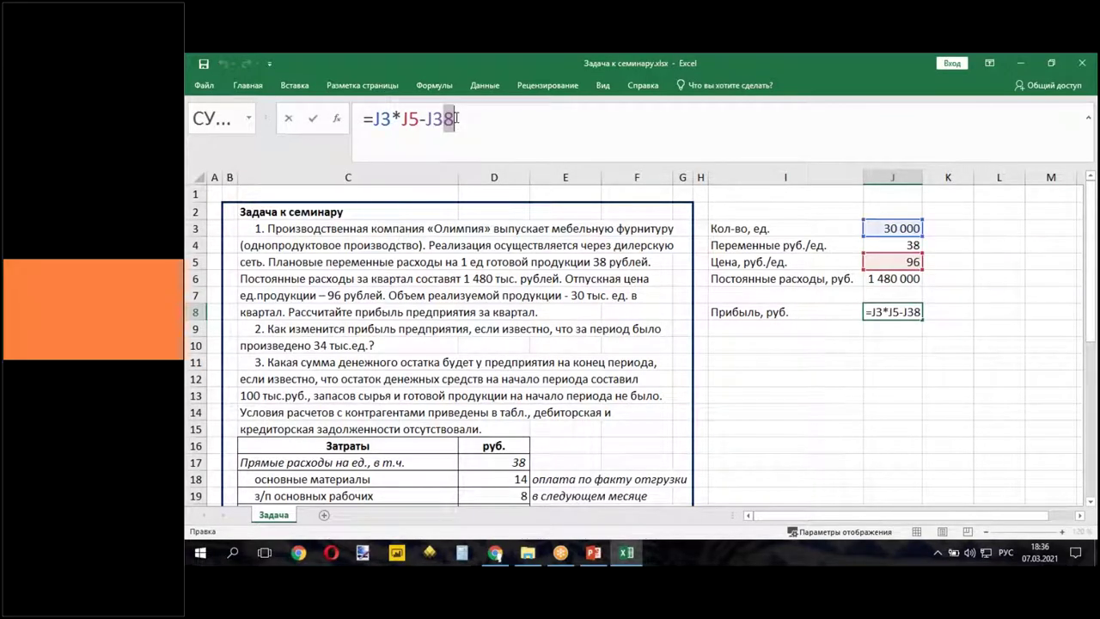
type("3*")
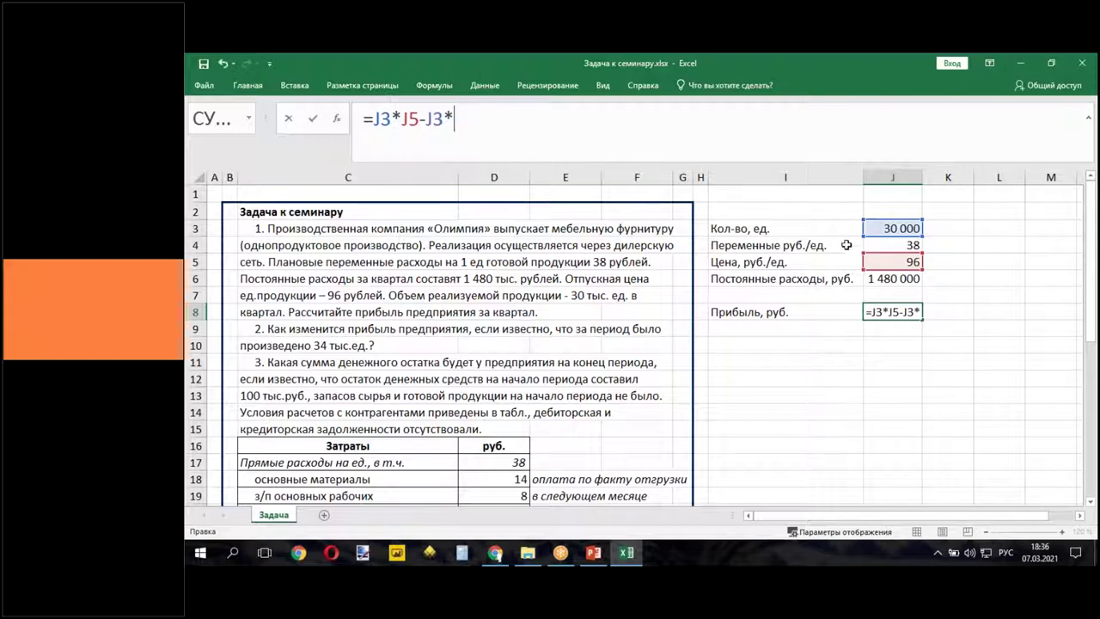
left_click(882, 246)
type("-")
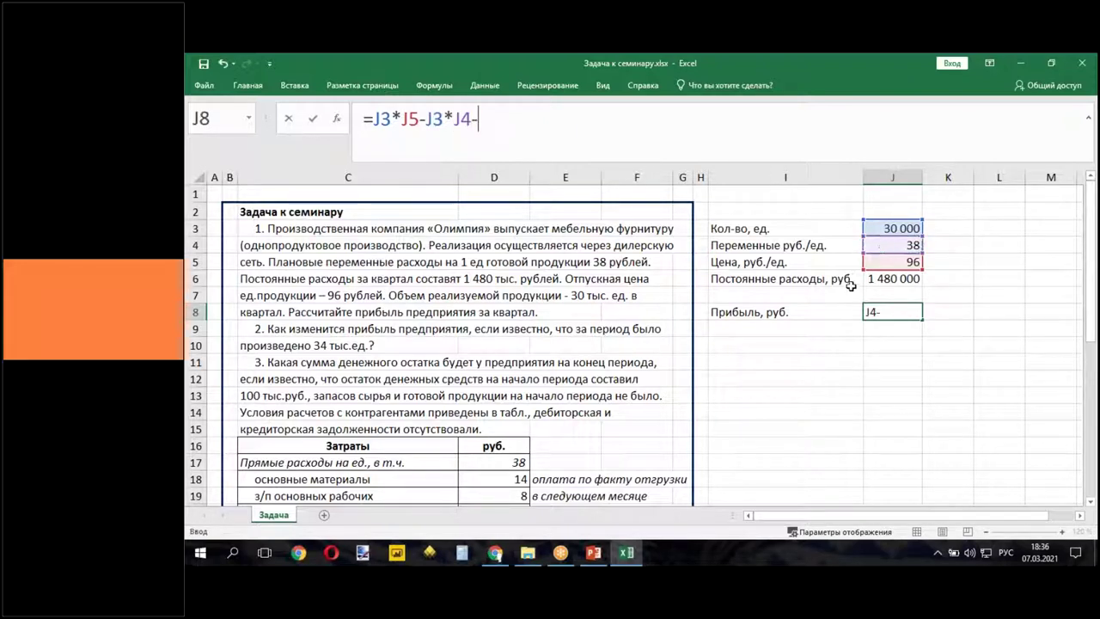
left_click(896, 279)
key("Return")
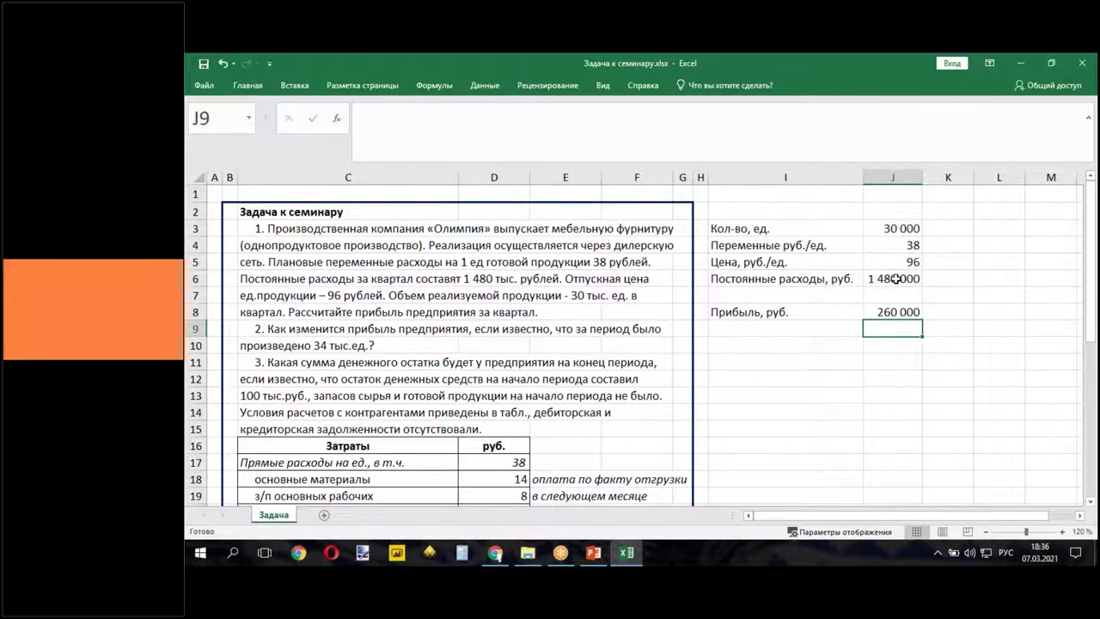
left_click(894, 311)
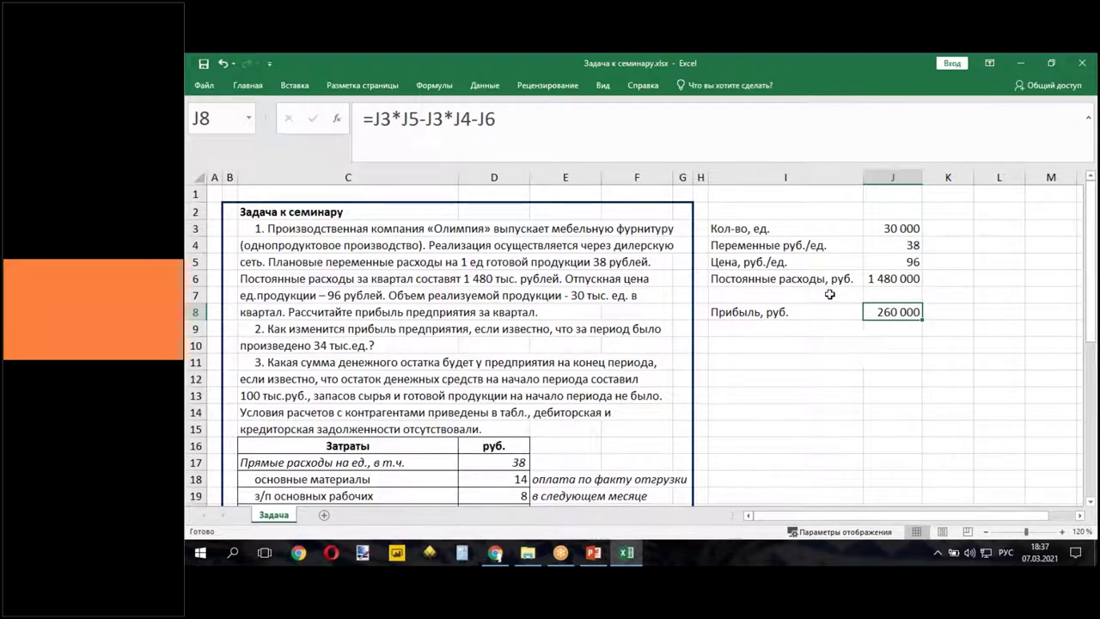
- Make the profit label and value in cells I8:J8 bold
left_click_drag(773, 312, 875, 320)
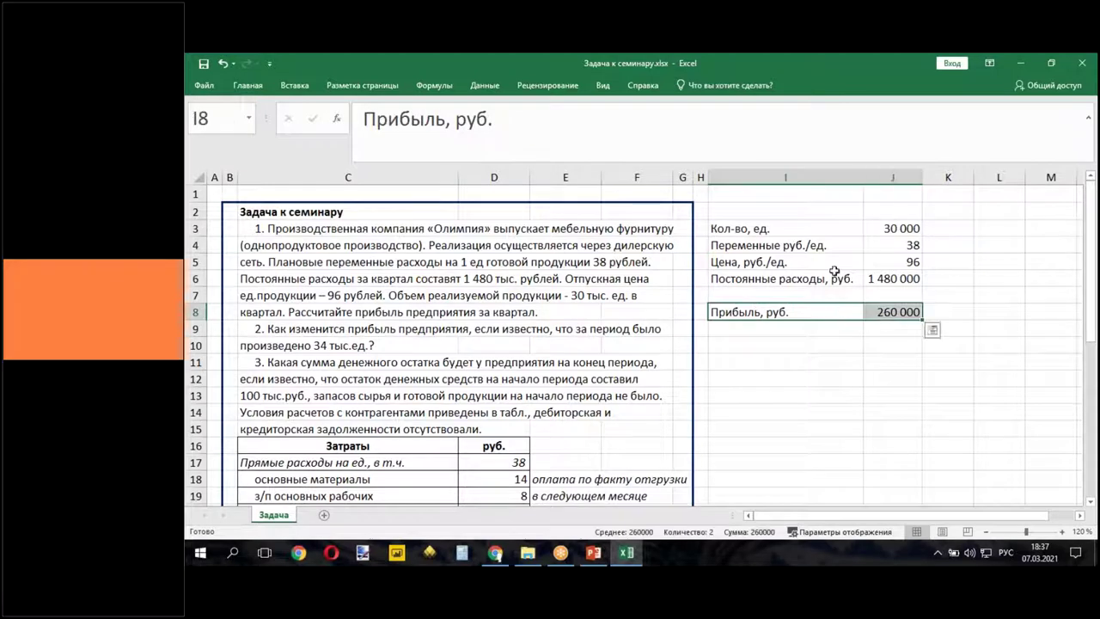
left_click(249, 86)
left_click(261, 131)
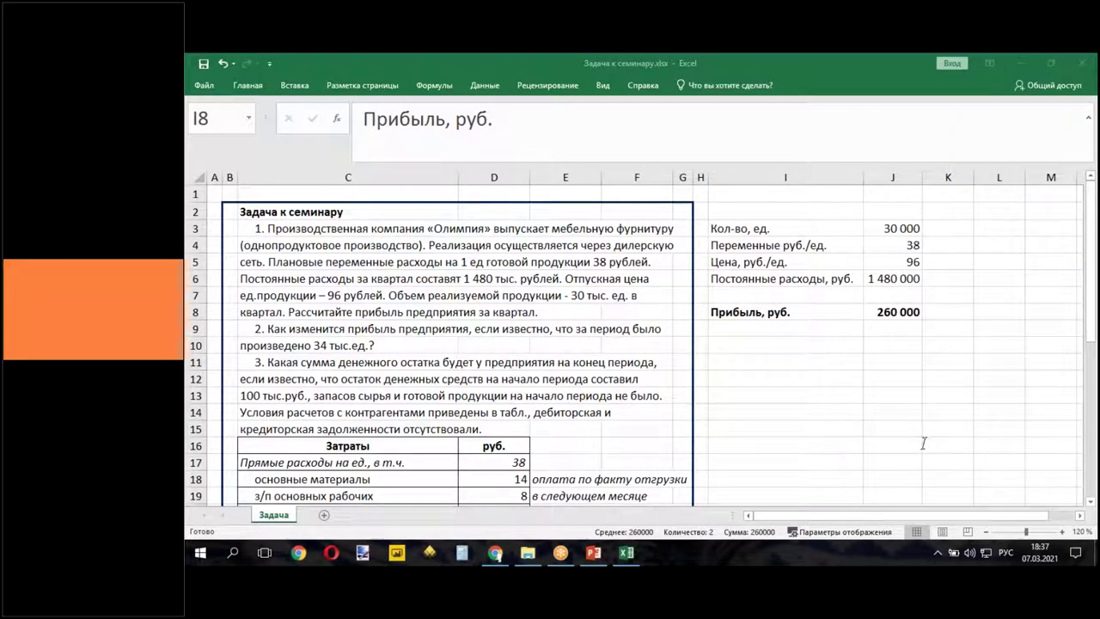
- Switch to Chrome, copy the seminar group page's address, and show its group materials section before returning to Excel
left_click(495, 552)
left_click(305, 68)
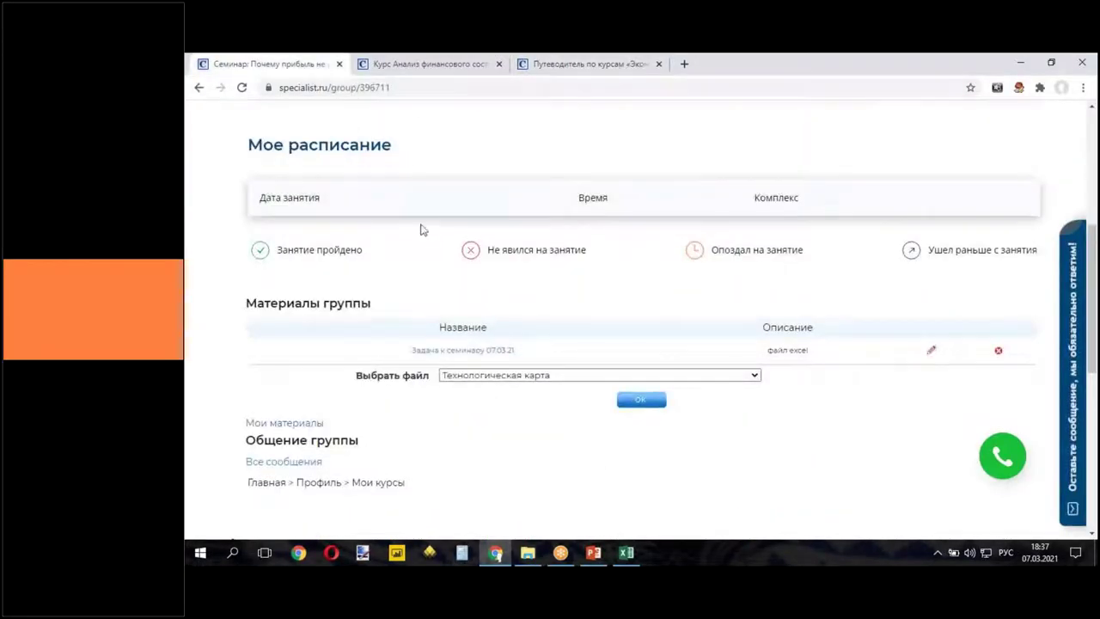
scroll(421, 230, "up", 4)
left_click(367, 87)
right_click(367, 89)
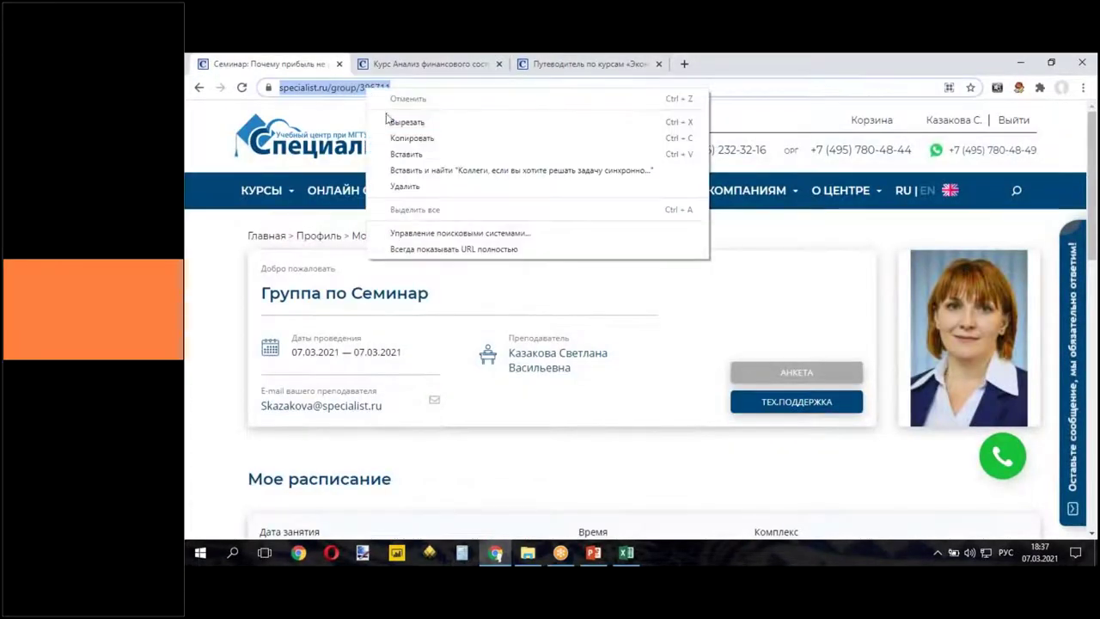
left_click(400, 139)
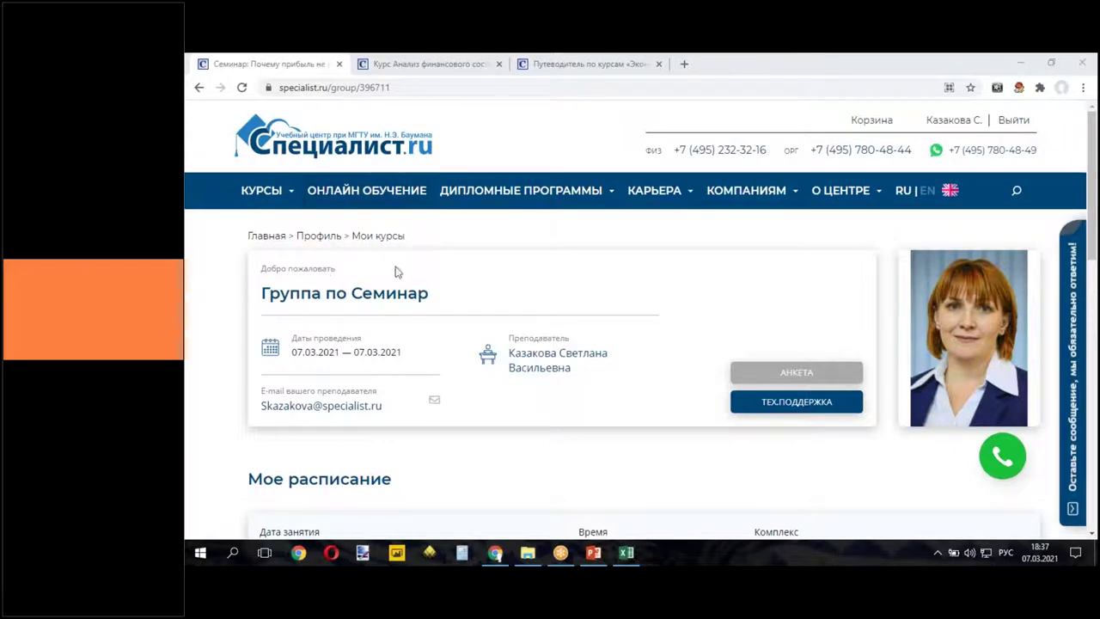
scroll(501, 279, "down", 4)
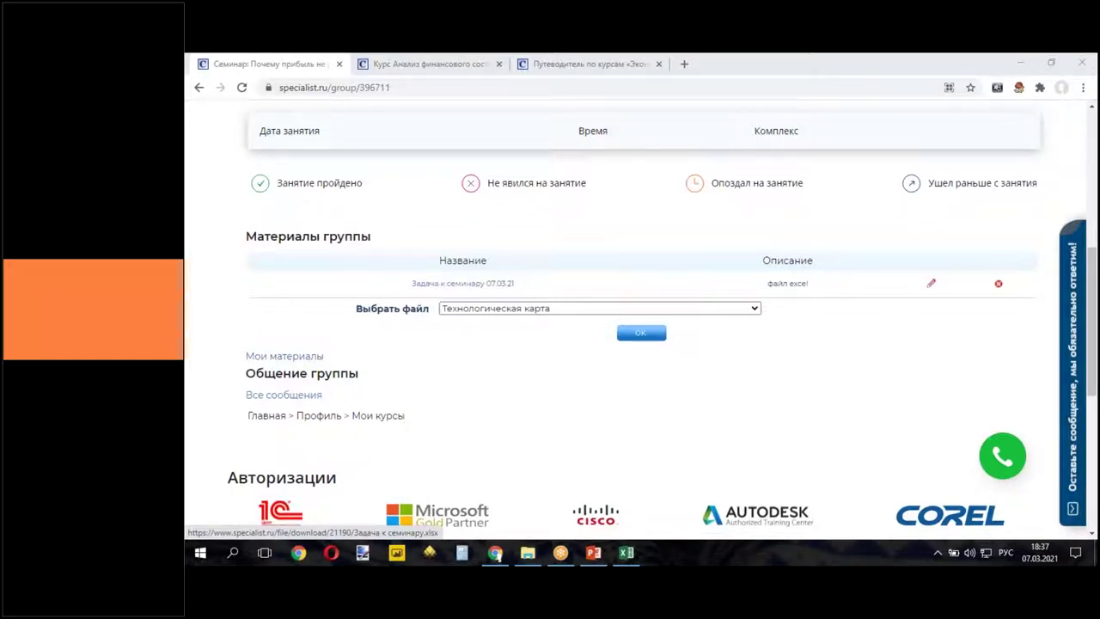
left_click(1019, 65)
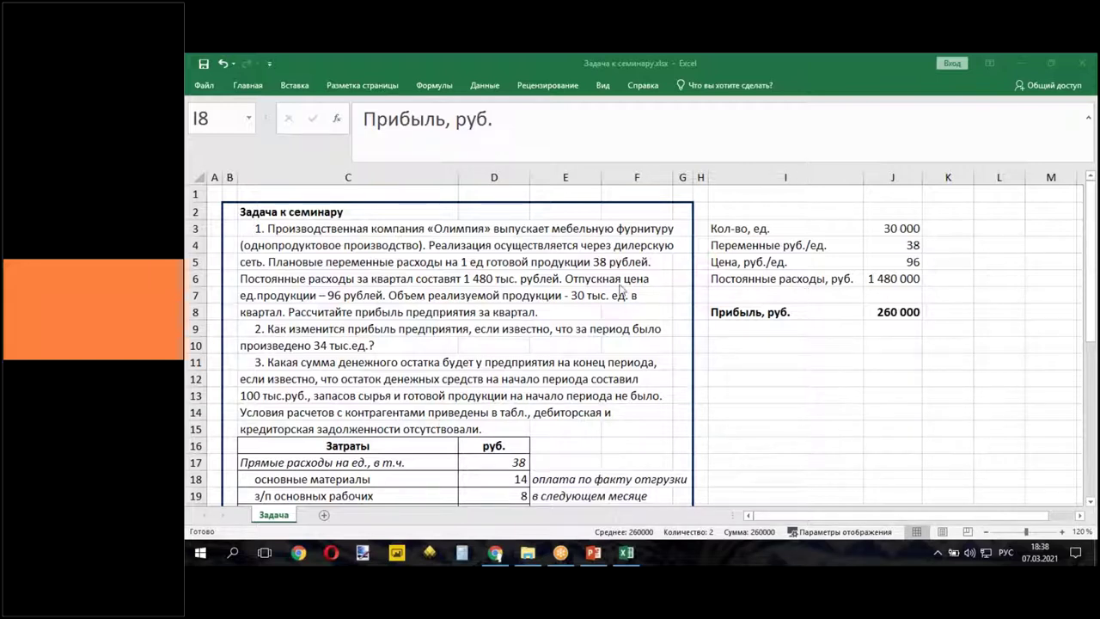
- Number the profit row "1." in cell H8 and enter "2." in cell H10 for the second question
left_click(702, 227)
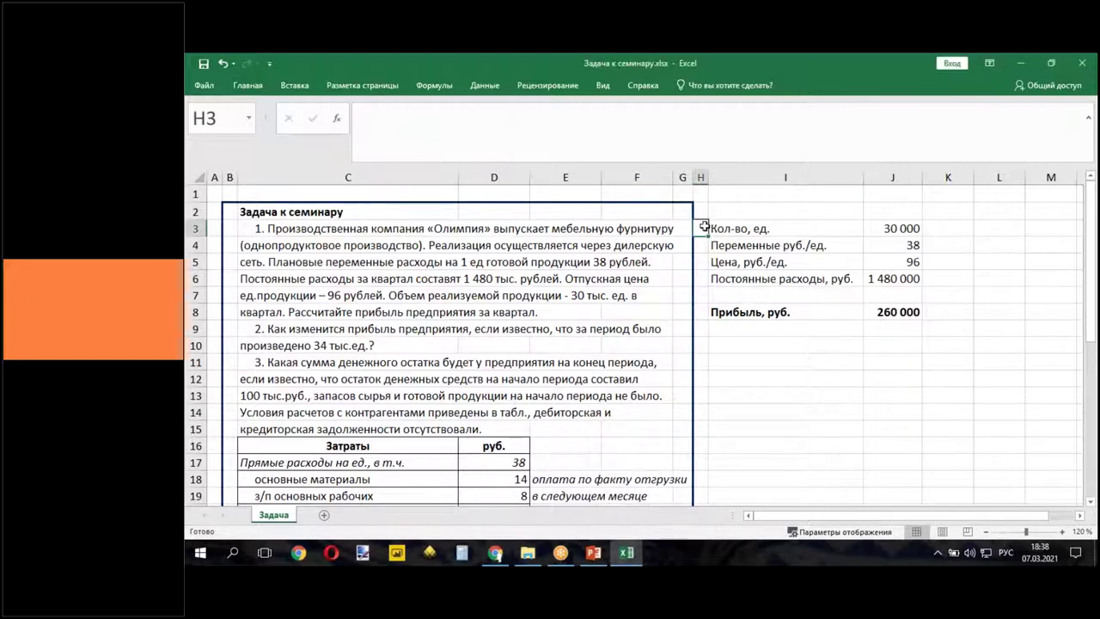
left_click(699, 312)
type("1.")
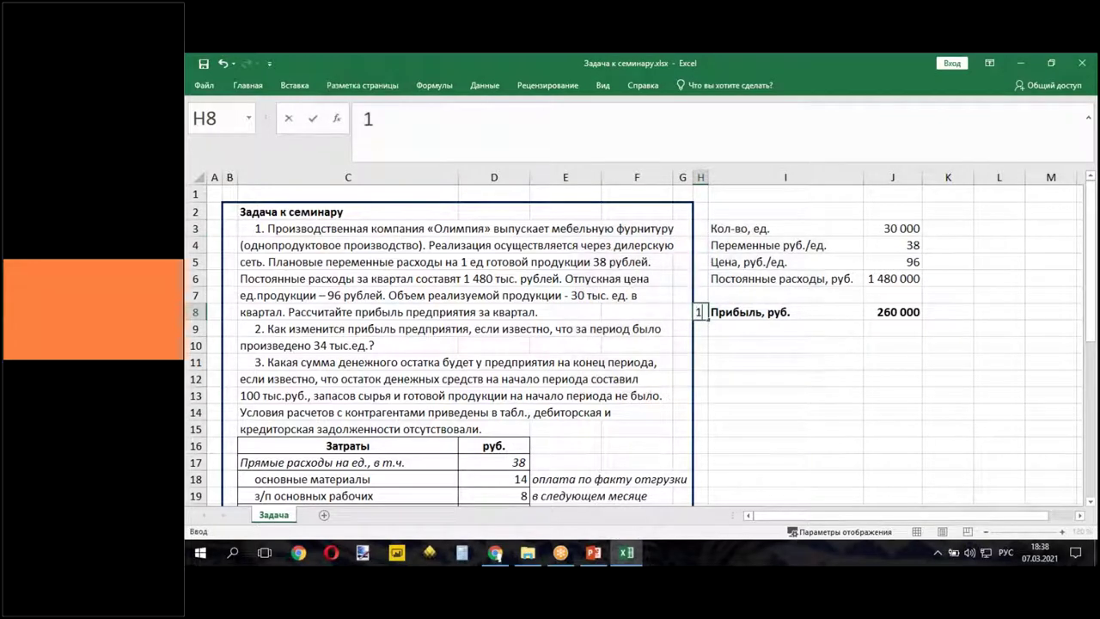
left_click(713, 342)
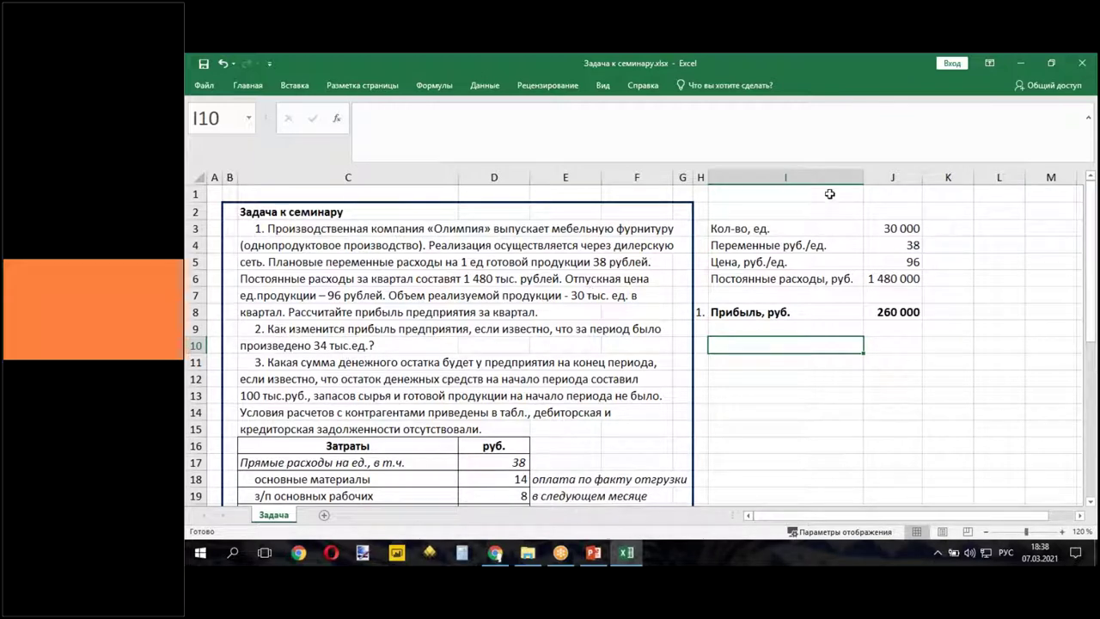
left_click_drag(807, 226, 896, 279)
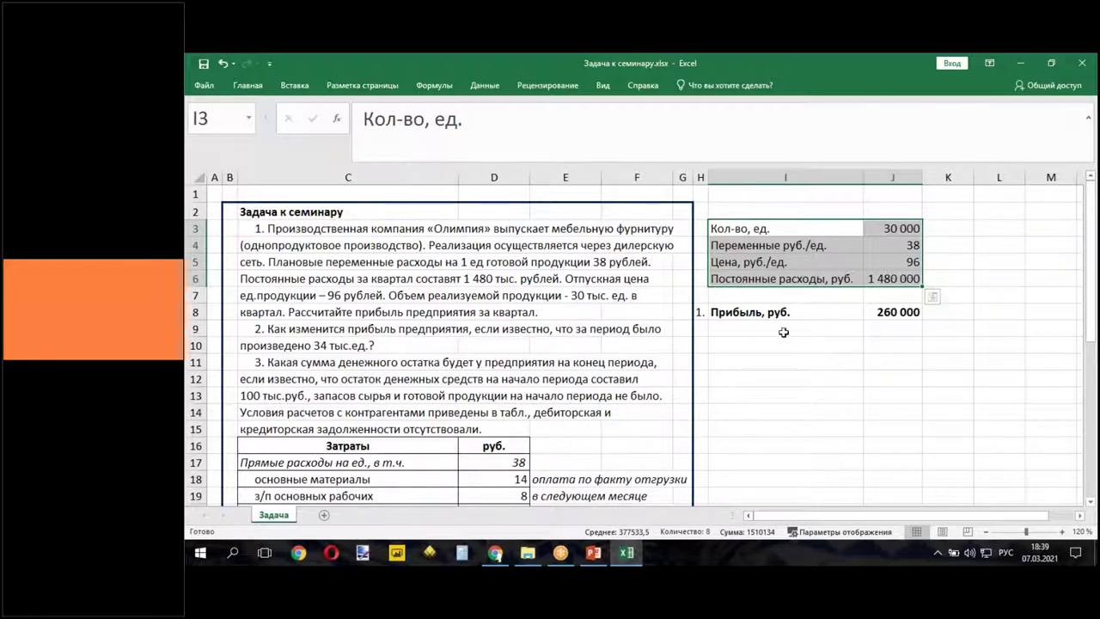
left_click(701, 346)
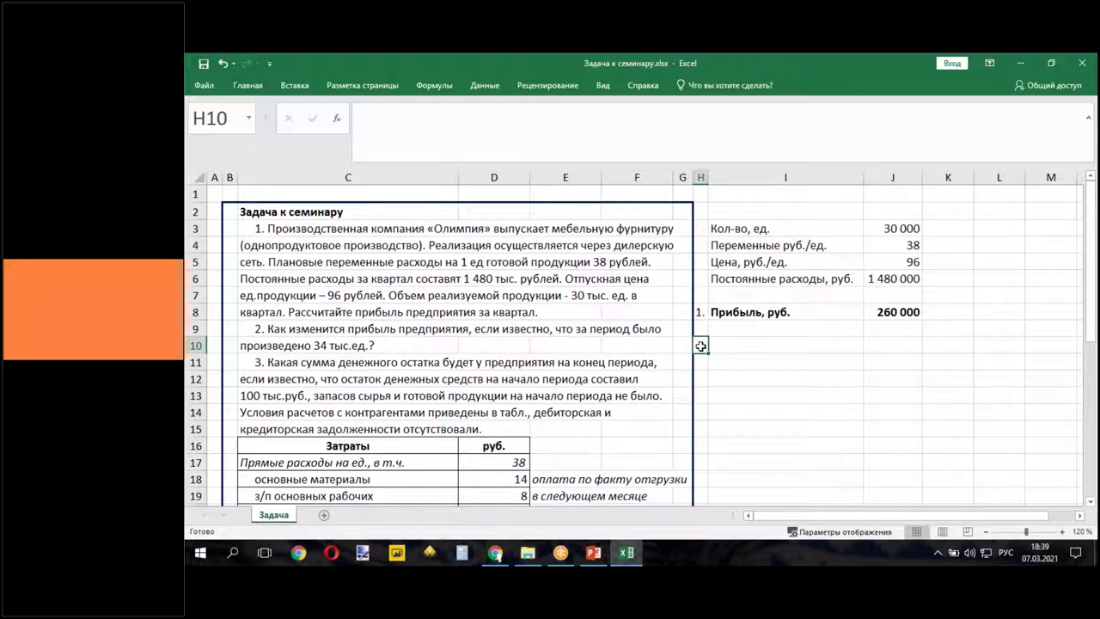
type("2")
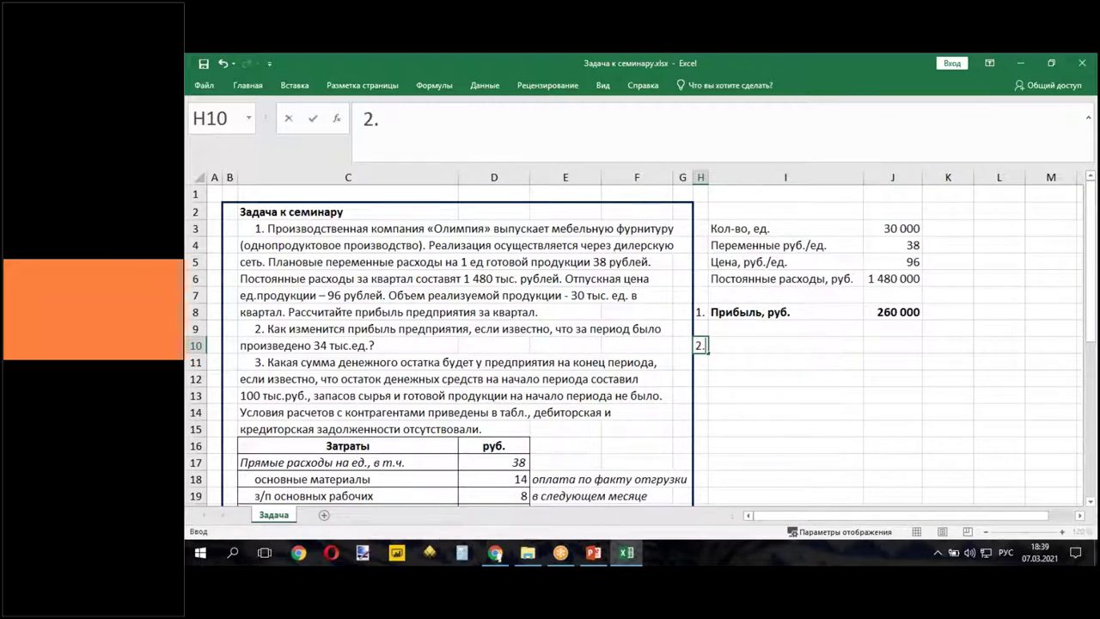
type(".")
left_click(762, 411)
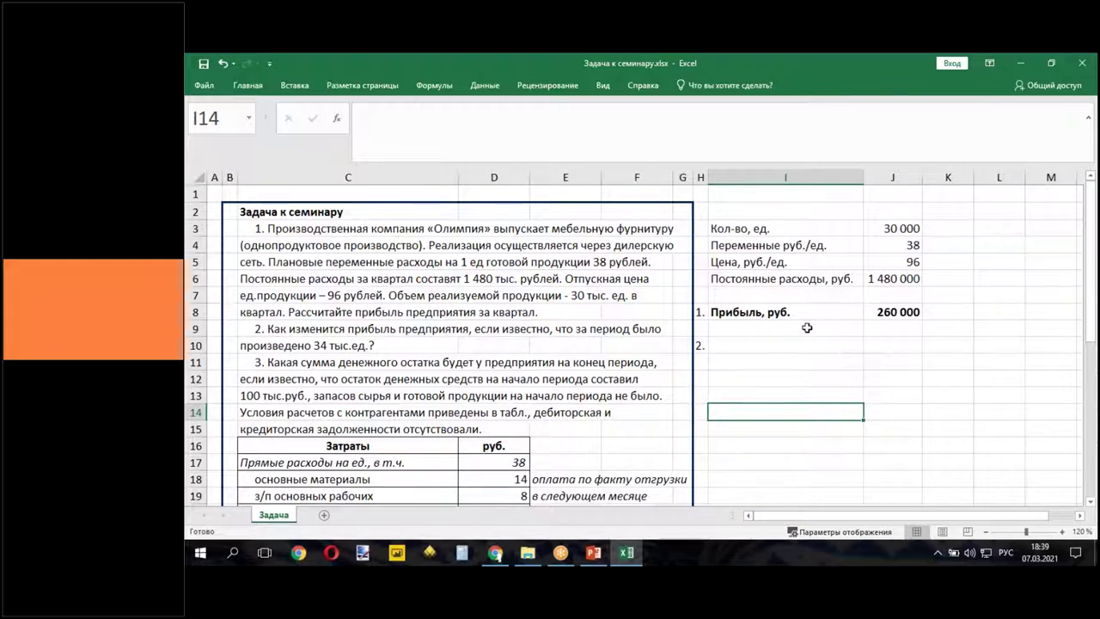
- Move the profit label and value from I8:J8 to I13:J13 and enter the label "Выручка" in cell I8
left_click_drag(725, 311, 830, 396)
left_click(779, 313)
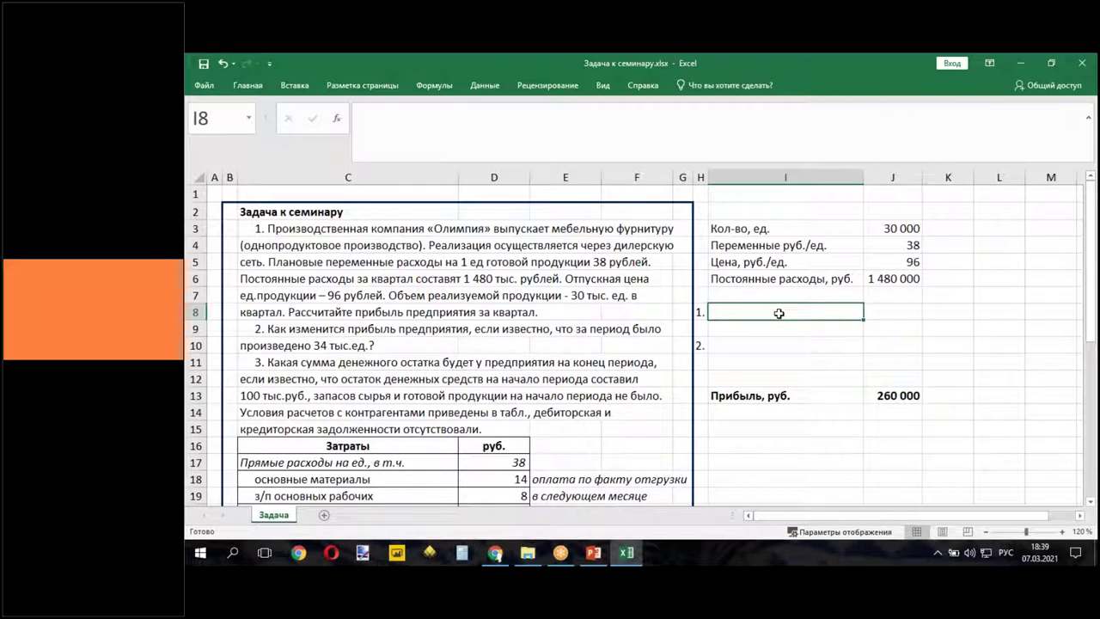
type("Выр")
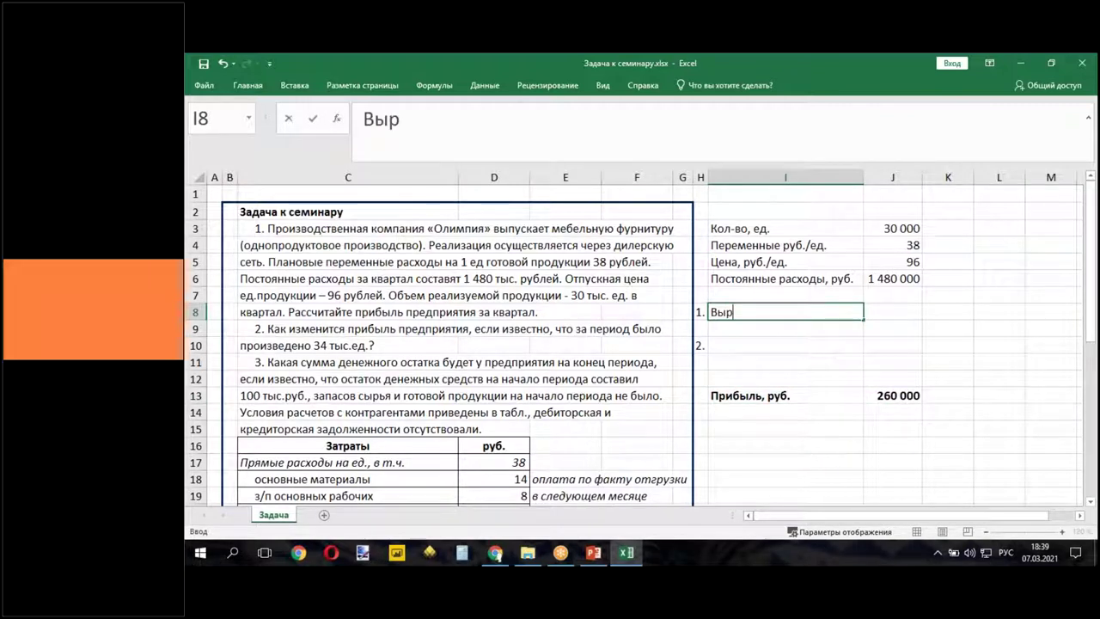
type("учка")
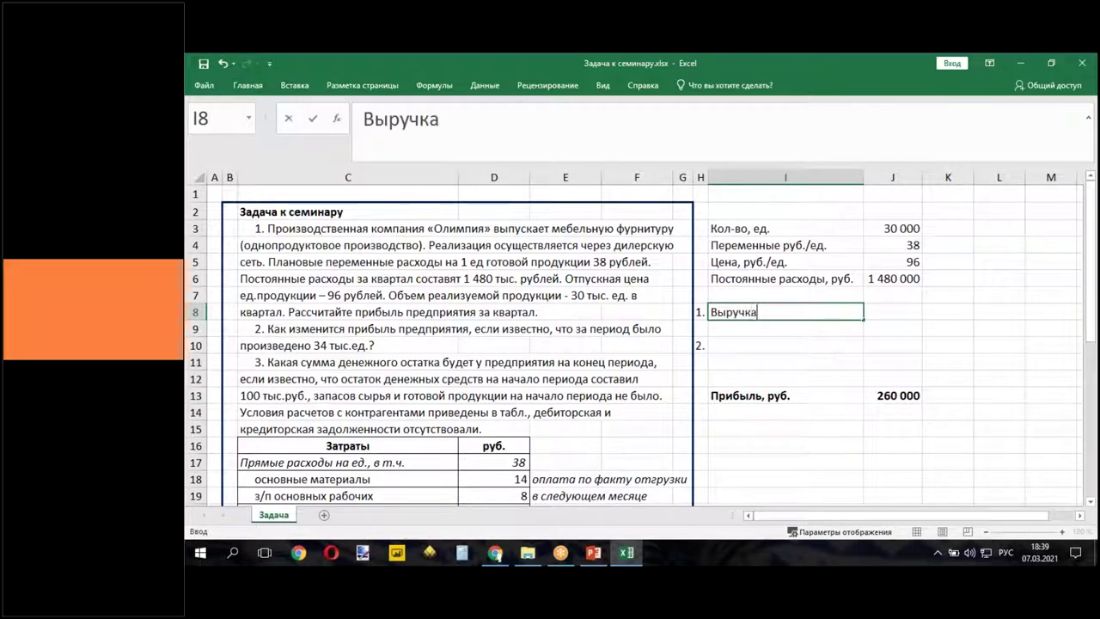
- Calculate revenue in cell J8 as quantity times price with the formula =J3*J5
left_click(879, 311)
type("=")
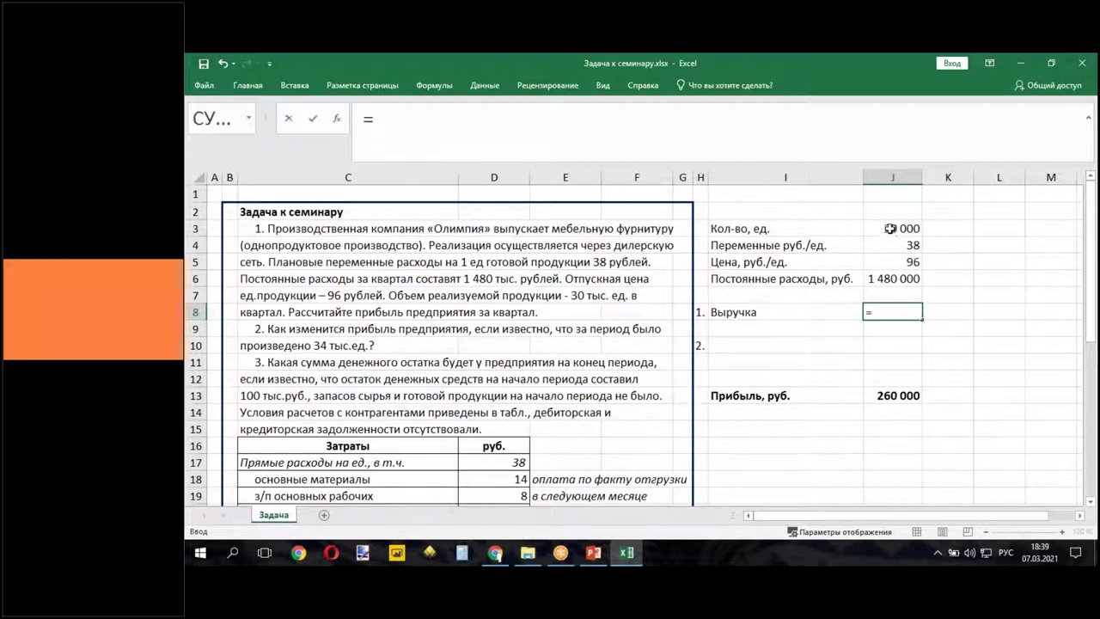
left_click(888, 229)
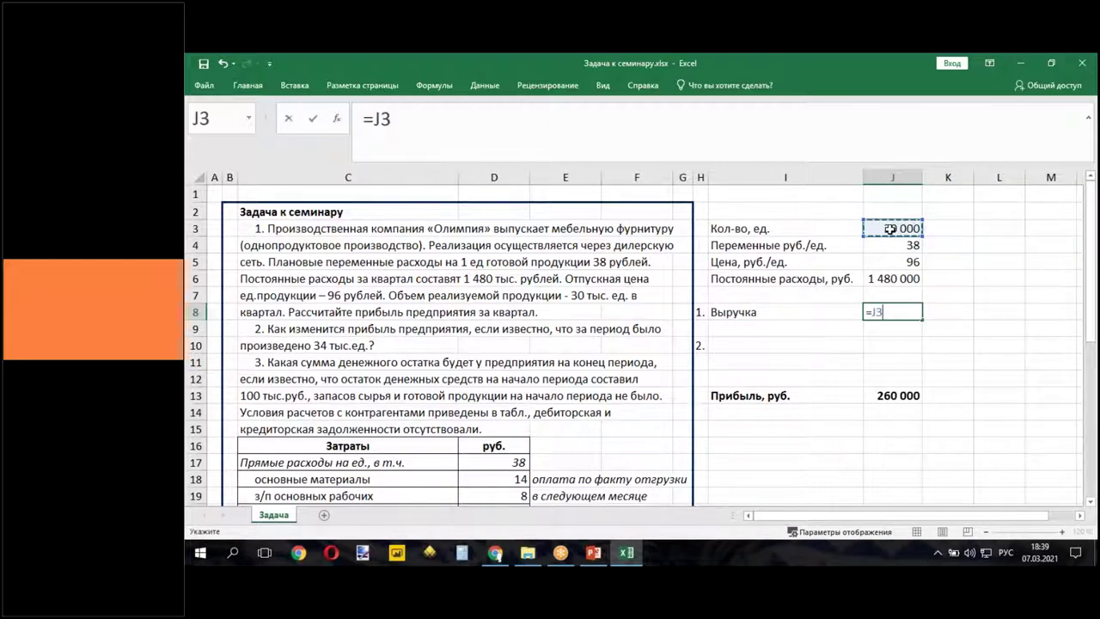
type("*")
left_click(895, 259)
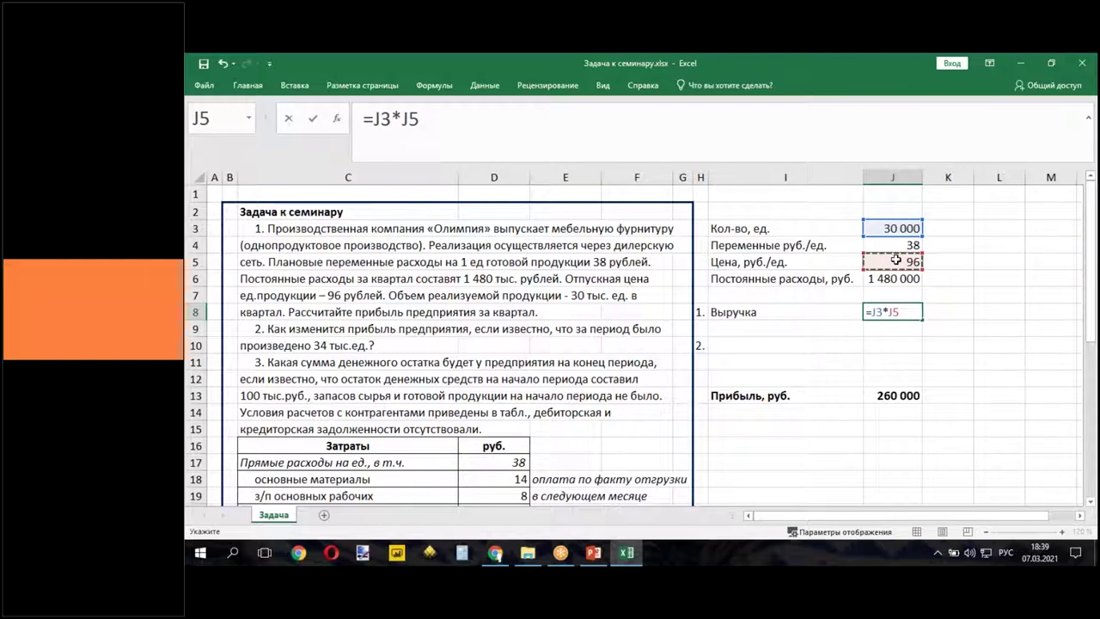
key("Return")
- Copy the number formatting of the fixed costs cell J6 to the revenue cell and the cells below it, J8:J11
left_click(883, 311)
left_click(887, 280)
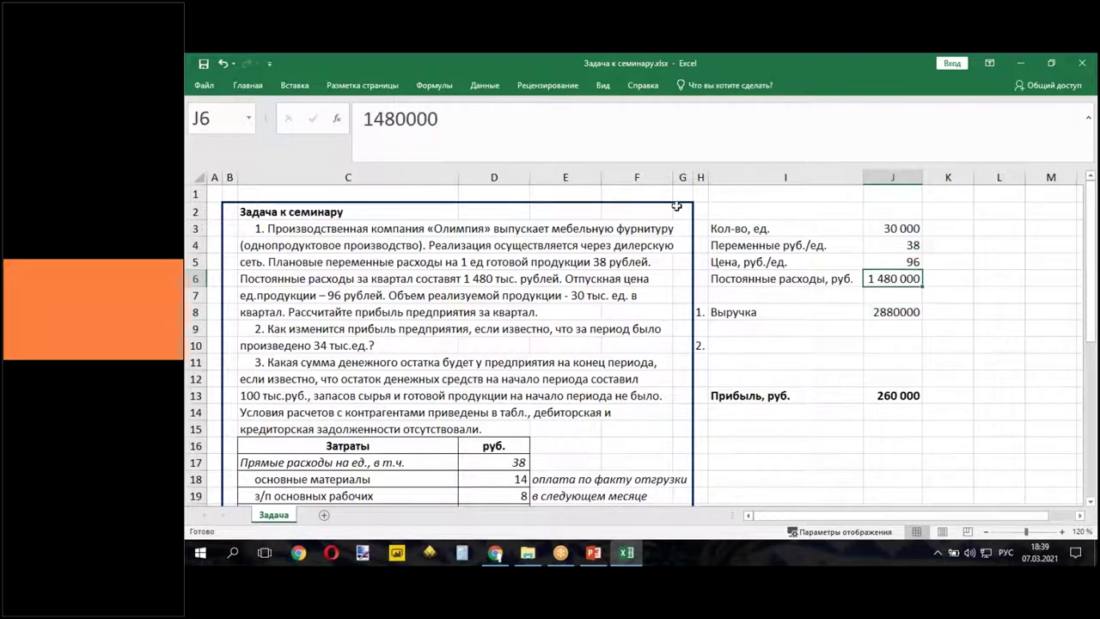
left_click(238, 89)
left_click(230, 135)
mouse_move(892, 318)
left_mouse_down()
mouse_move(877, 358)
mouse_move(885, 365)
left_mouse_up()
- Enter the label "Себестоимость" in cell I9, correcting the spelling of the word
left_click(799, 327)
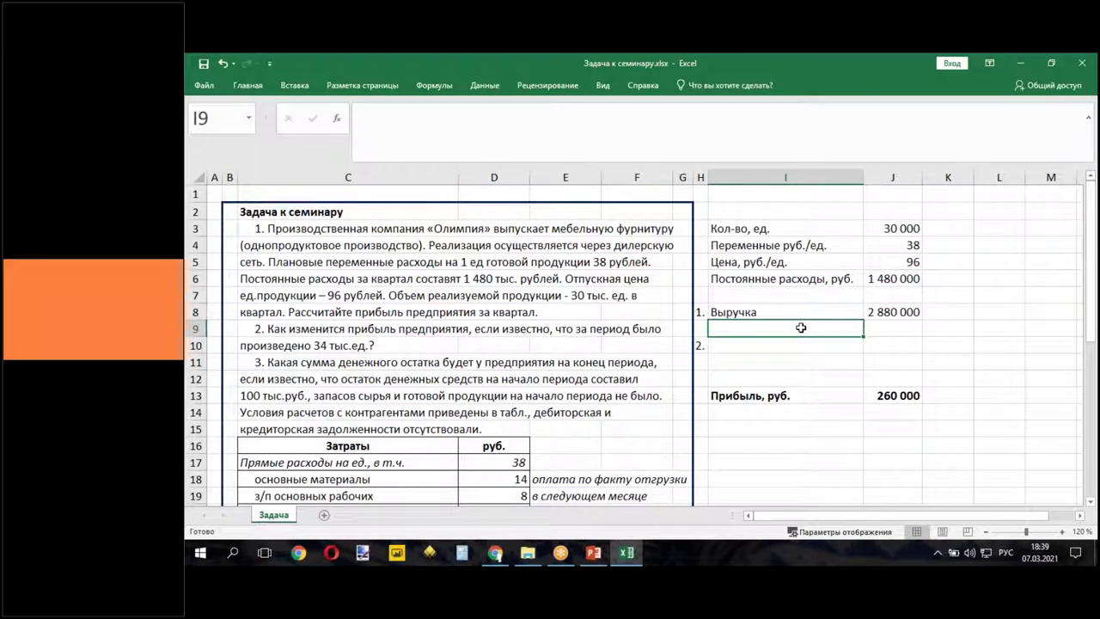
type("Себестомиость")
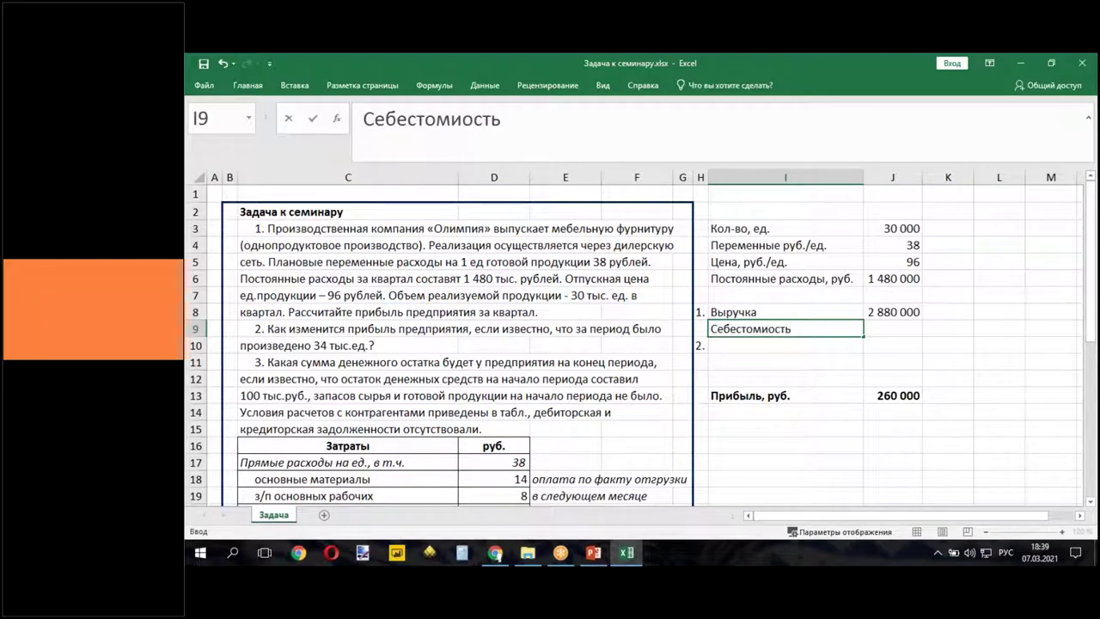
mouse_move(450, 118)
left_mouse_down()
mouse_move(474, 120)
mouse_move(461, 120)
left_mouse_up()
key("BackSpace")
type("им")
- Calculate the cost of sales in cell J9 from variable and fixed costs with the formula =J3*J4+J6
left_click(883, 329)
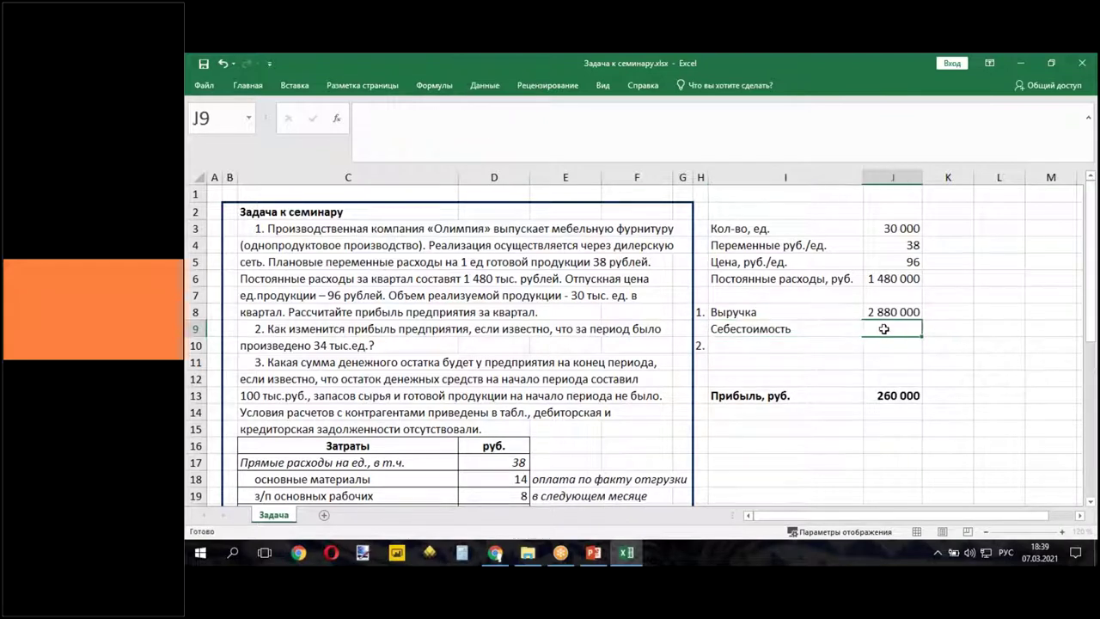
type("=")
left_click(896, 227)
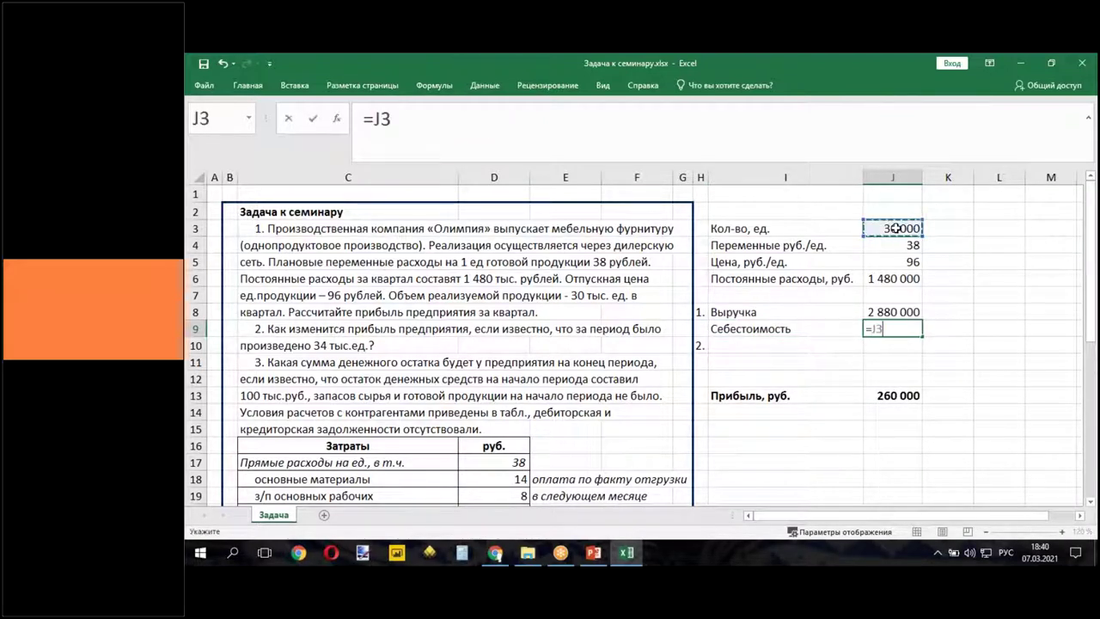
type("*")
left_click(898, 245)
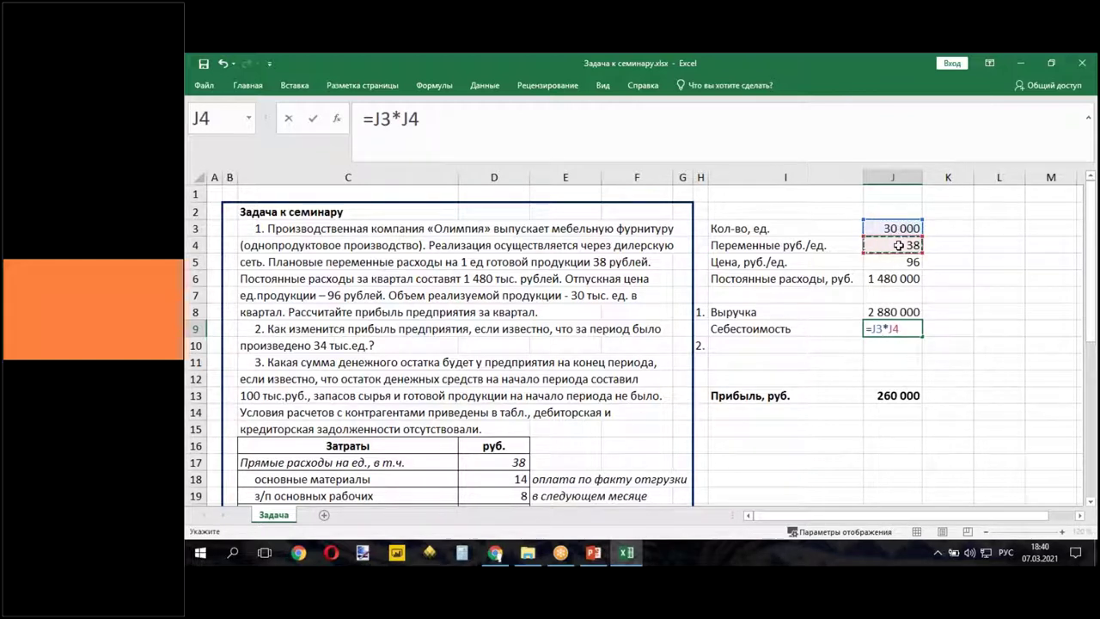
type("+")
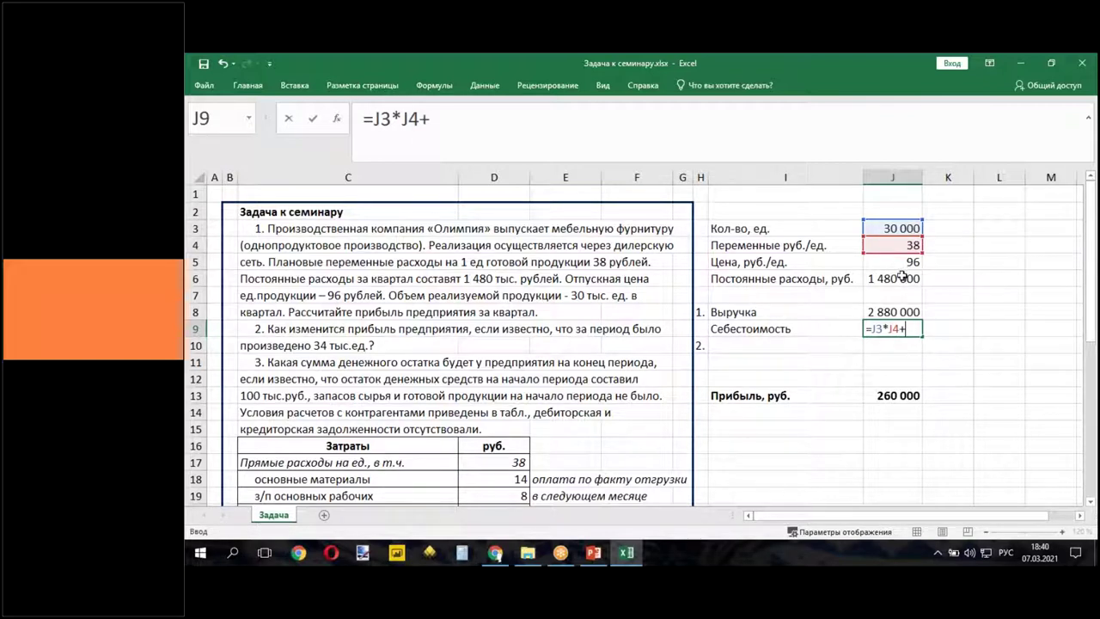
left_click(885, 275)
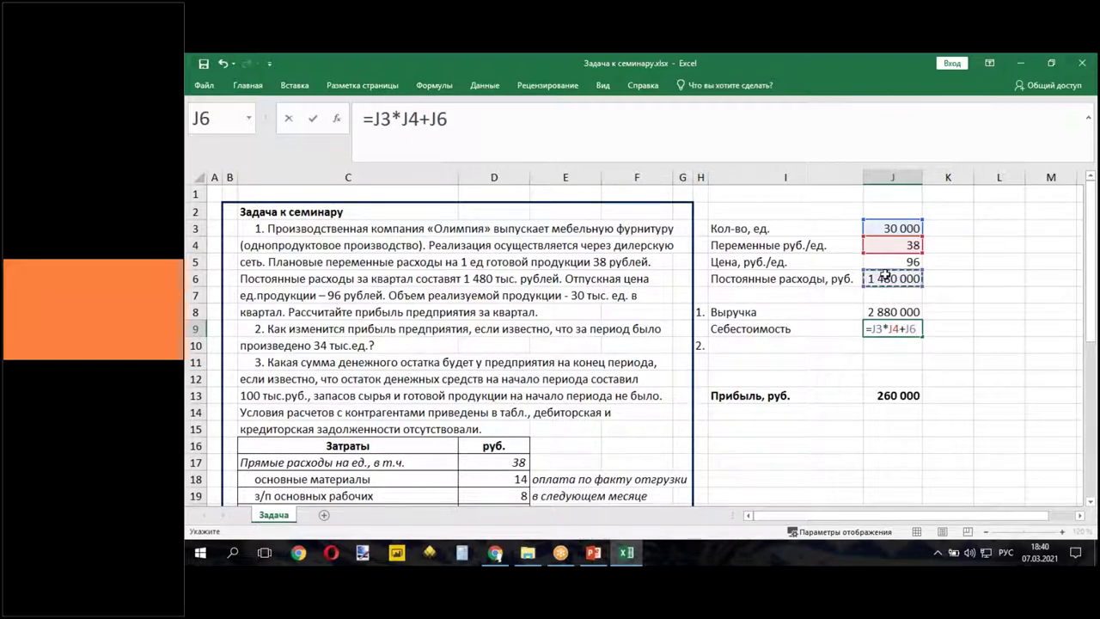
key("Return")
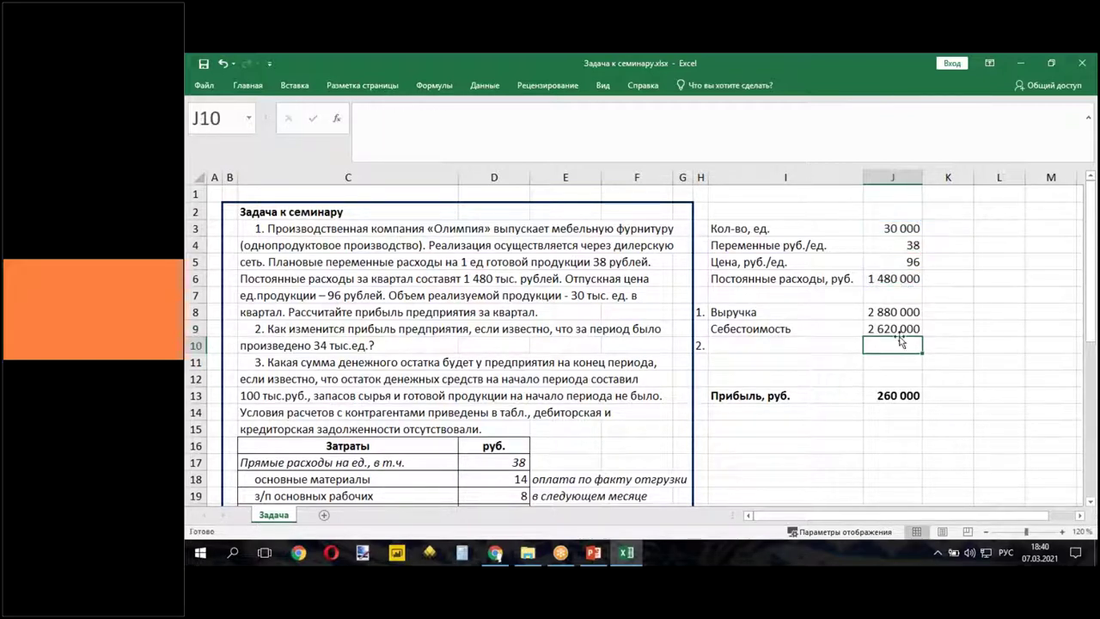
- Move the "2." marker from H10 to H11, and review the fixed cost items in C25:C28 against the cost formula in J9
left_click(700, 347)
left_click_drag(701, 353, 703, 369)
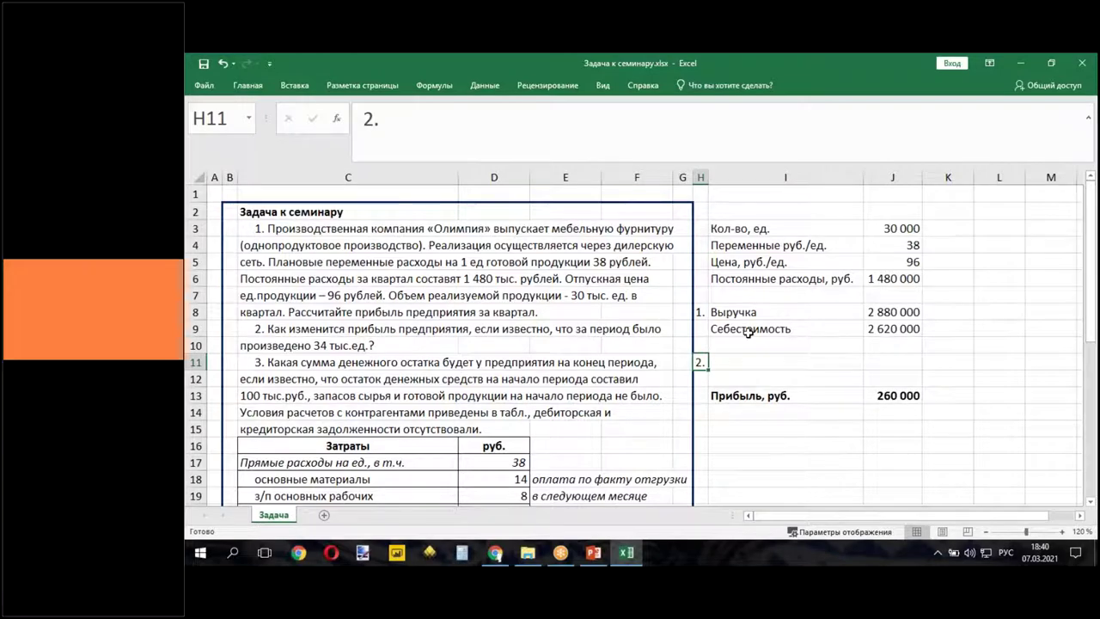
scroll(749, 332, "down", 4)
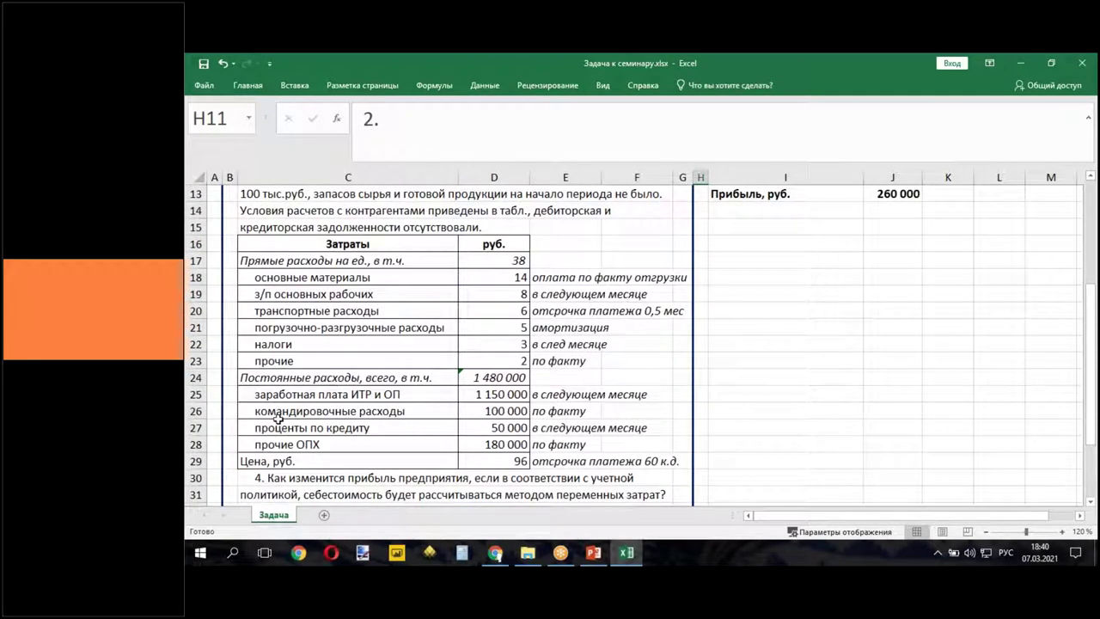
left_click_drag(348, 395, 348, 444)
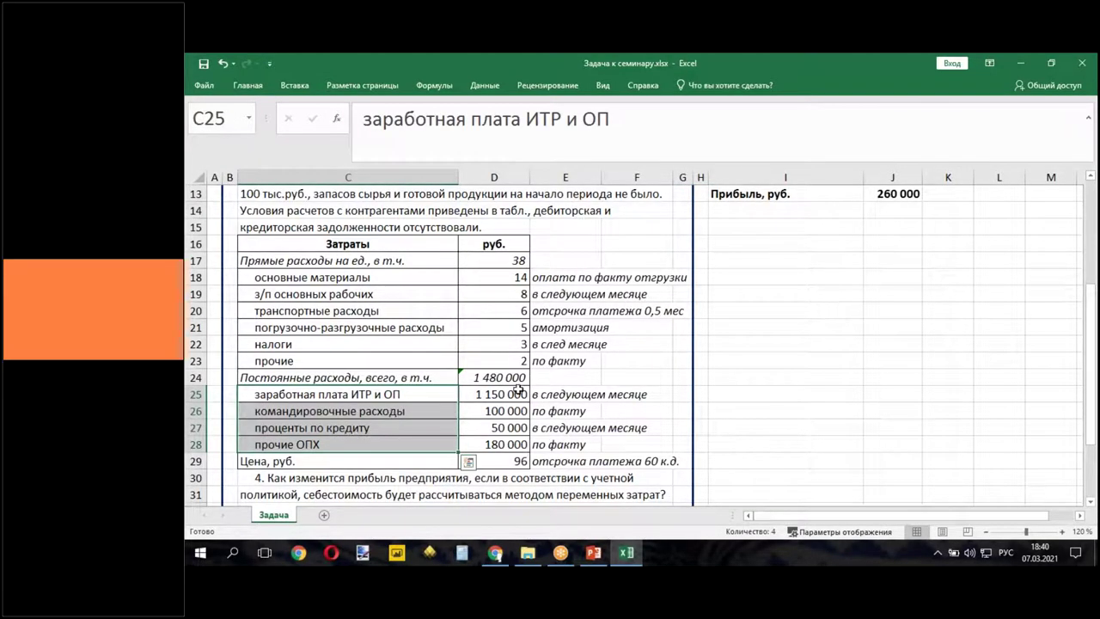
scroll(518, 389, "up", 4)
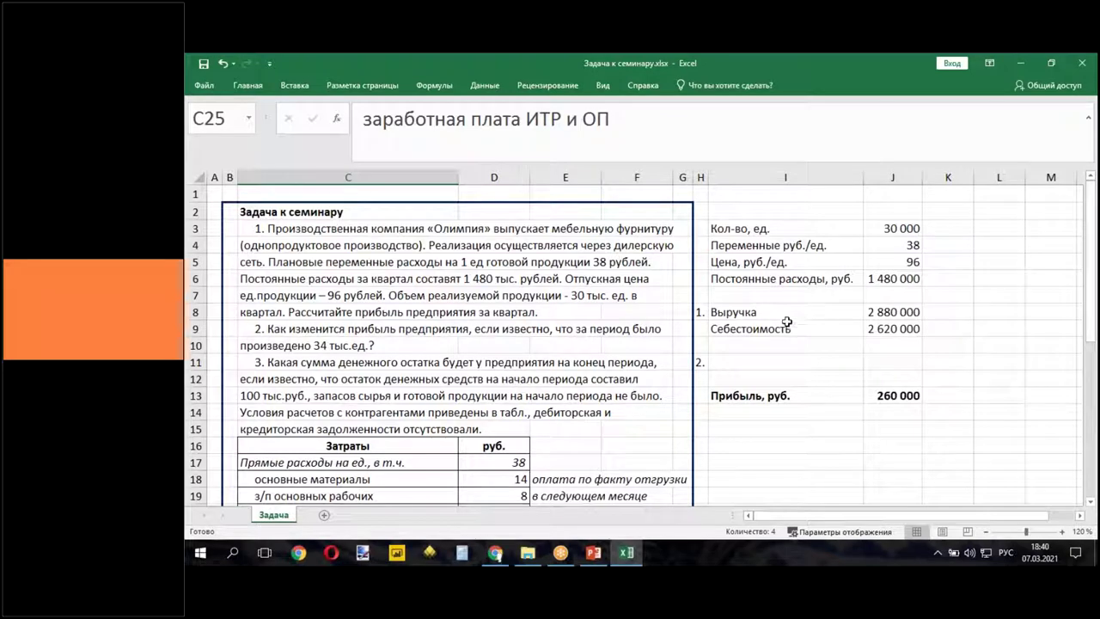
left_click(876, 329)
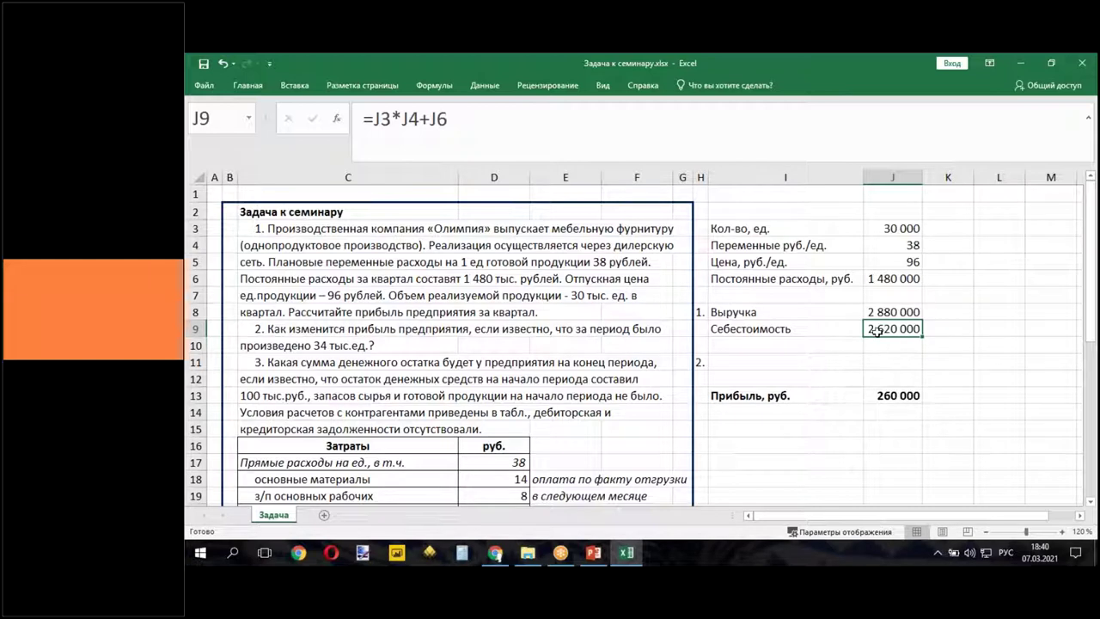
- Enter the label "Валовая прибыль" in cell I10 below the cost row
left_click(754, 343)
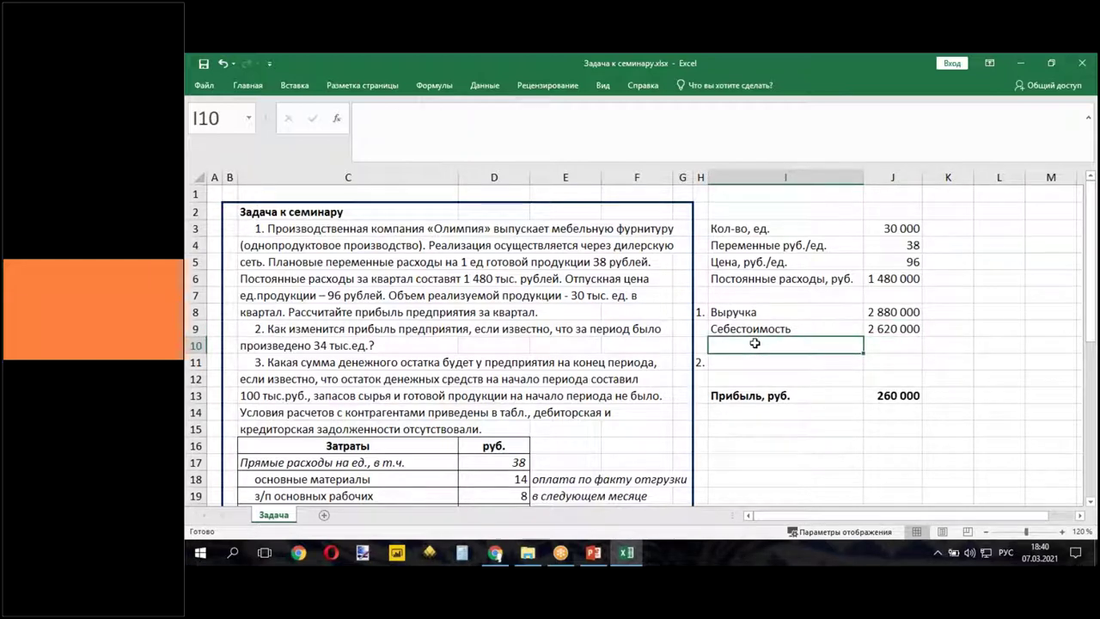
type("Валов")
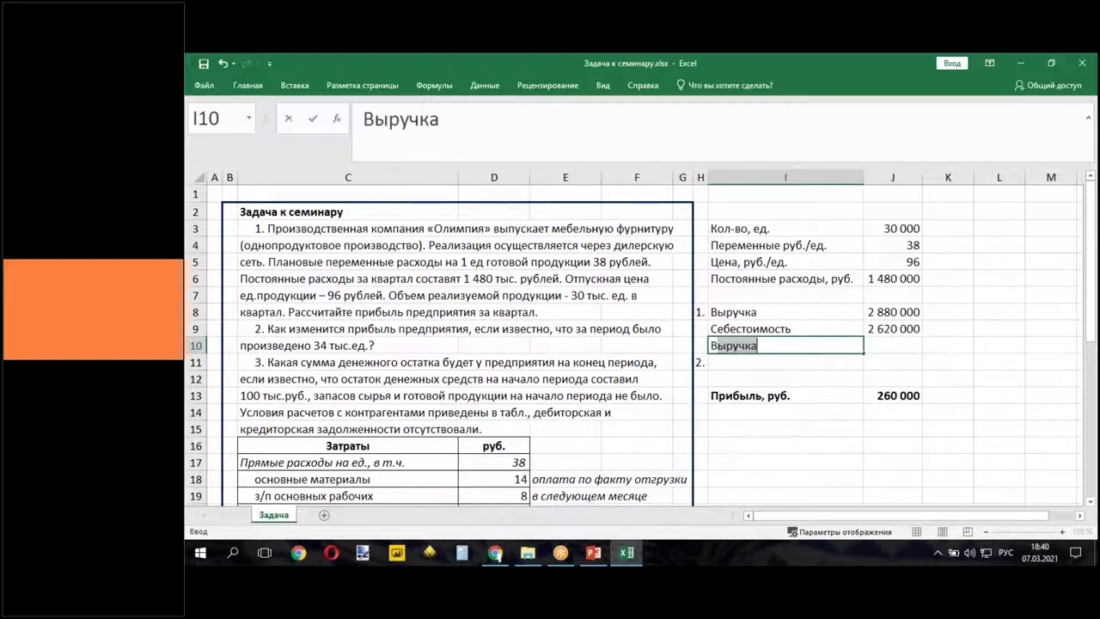
type("ая при")
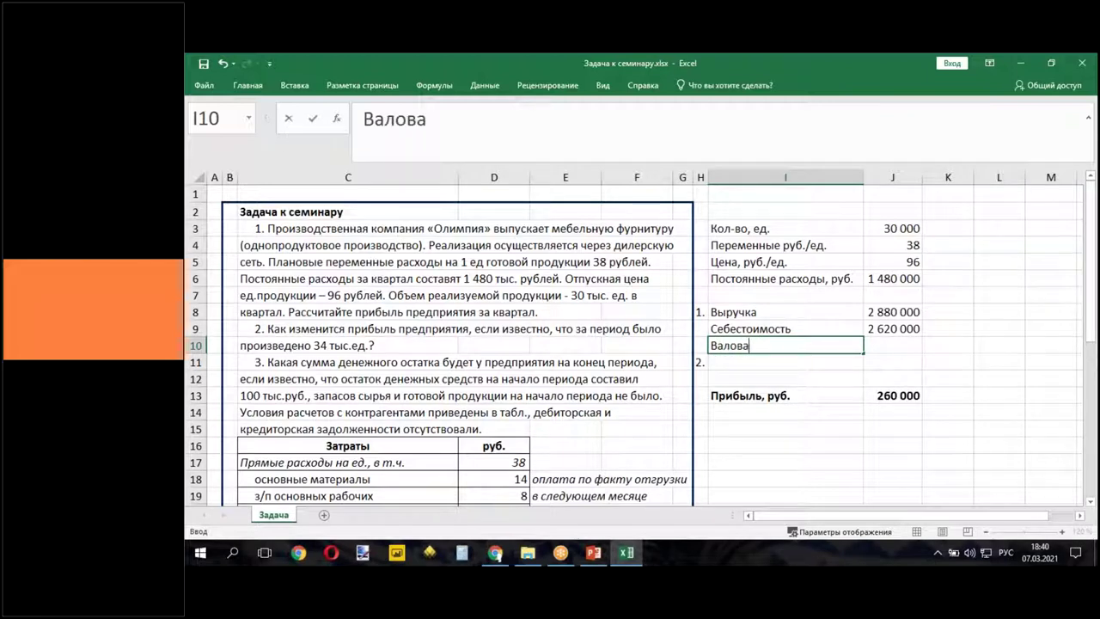
type("быль")
left_click(850, 382)
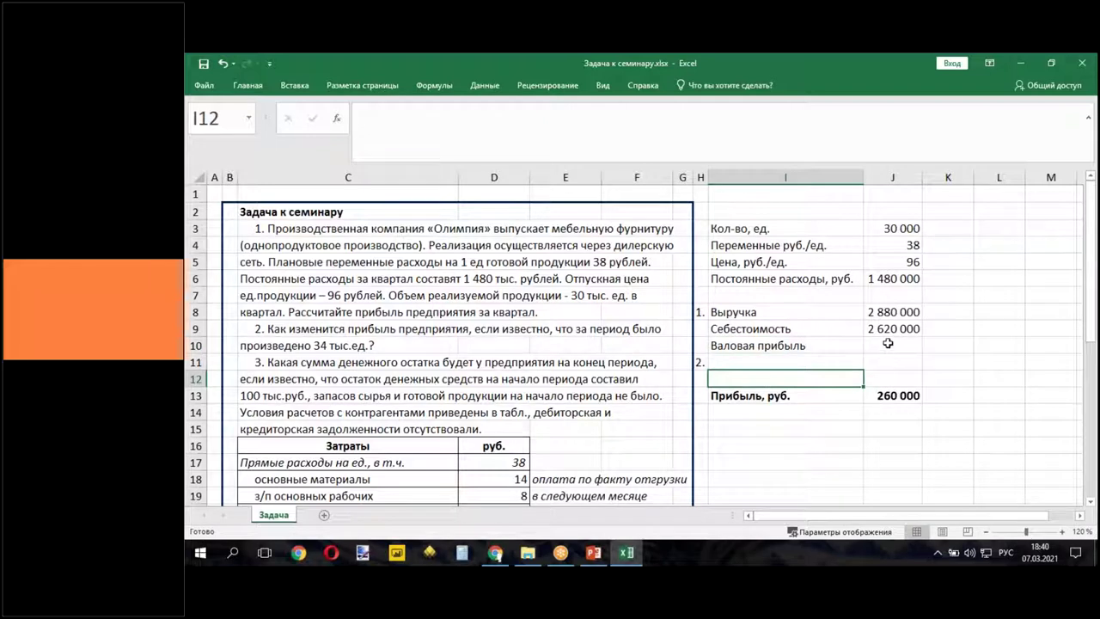
- Calculate gross profit in cell J10 as revenue minus cost with the formula =J8-J9
left_click(889, 345)
type("=")
left_click(894, 312)
type("-")
left_click(890, 328)
key("Return")
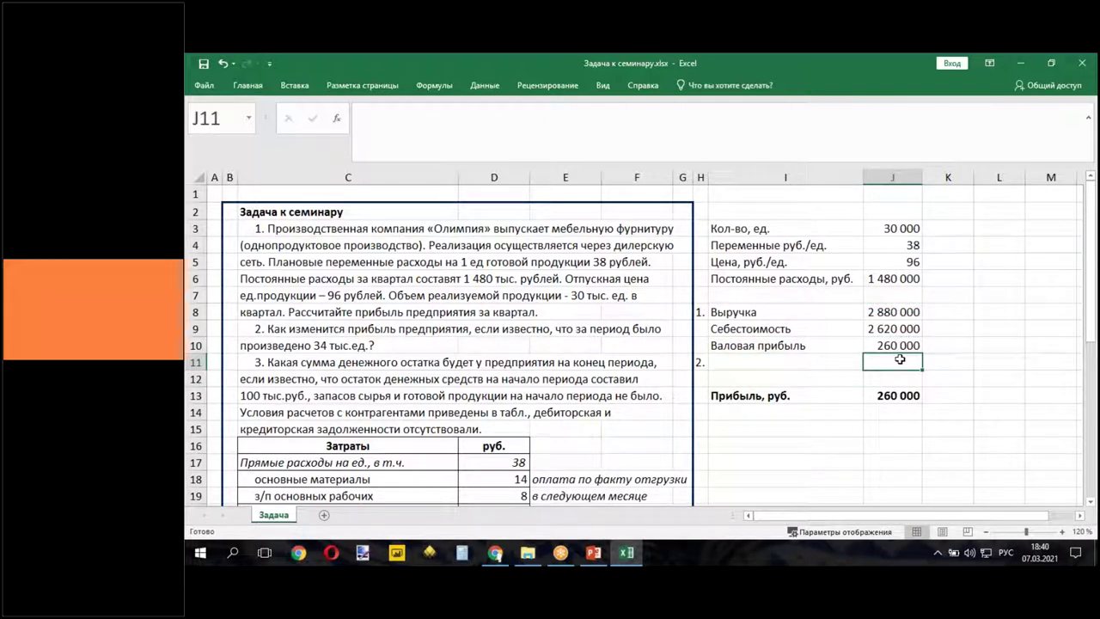
- Make the gross profit label and value in cells I10:J10 bold
left_click_drag(774, 344, 915, 348)
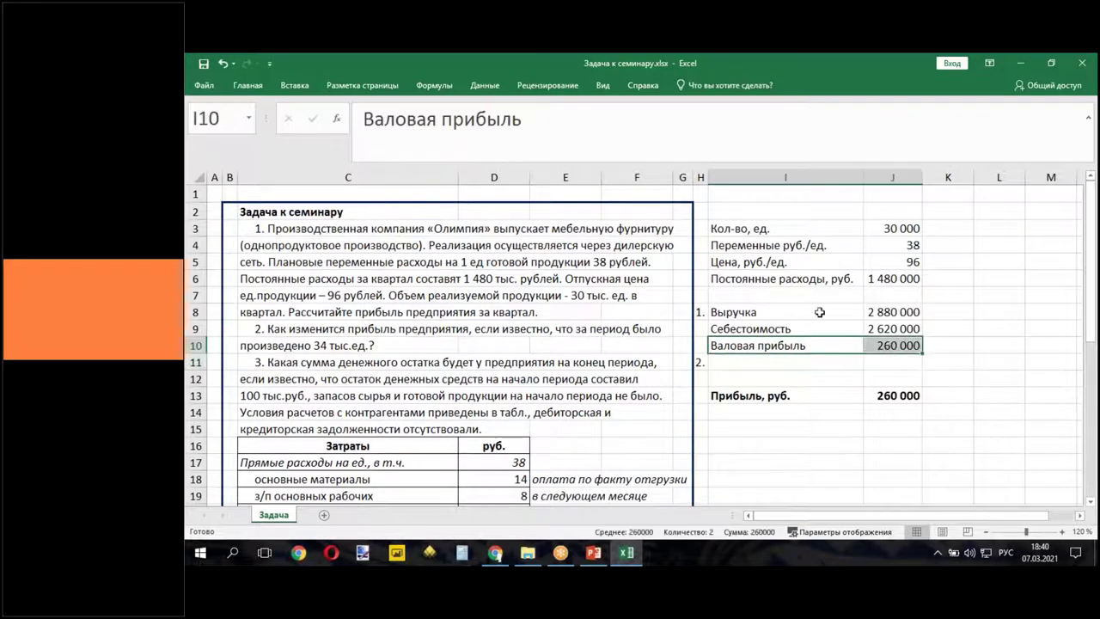
left_click(247, 86)
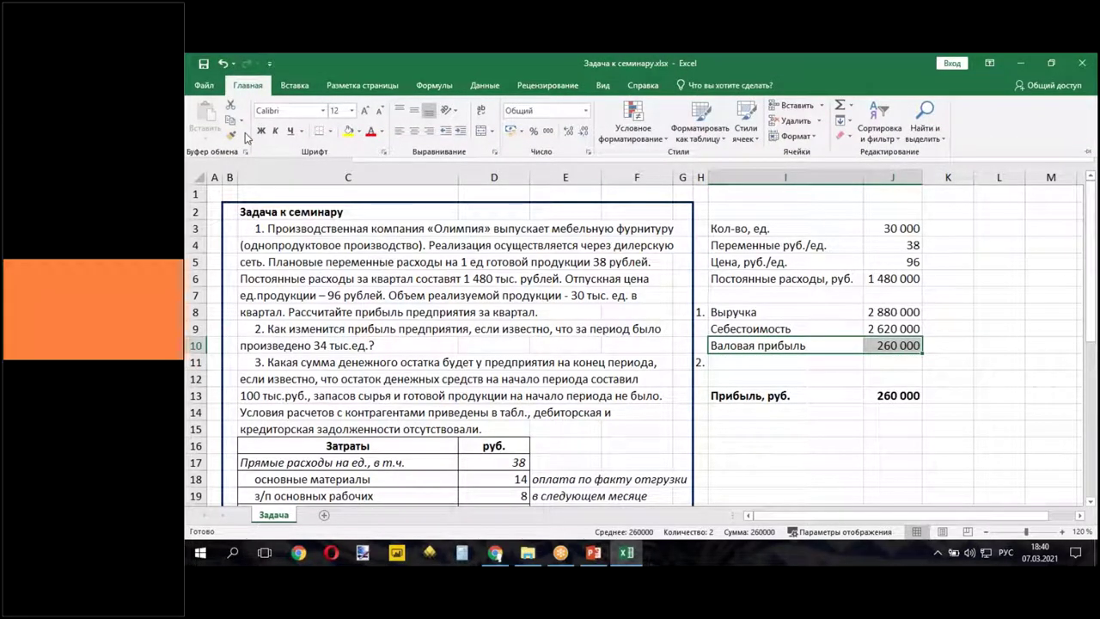
left_click(260, 131)
left_click(726, 411)
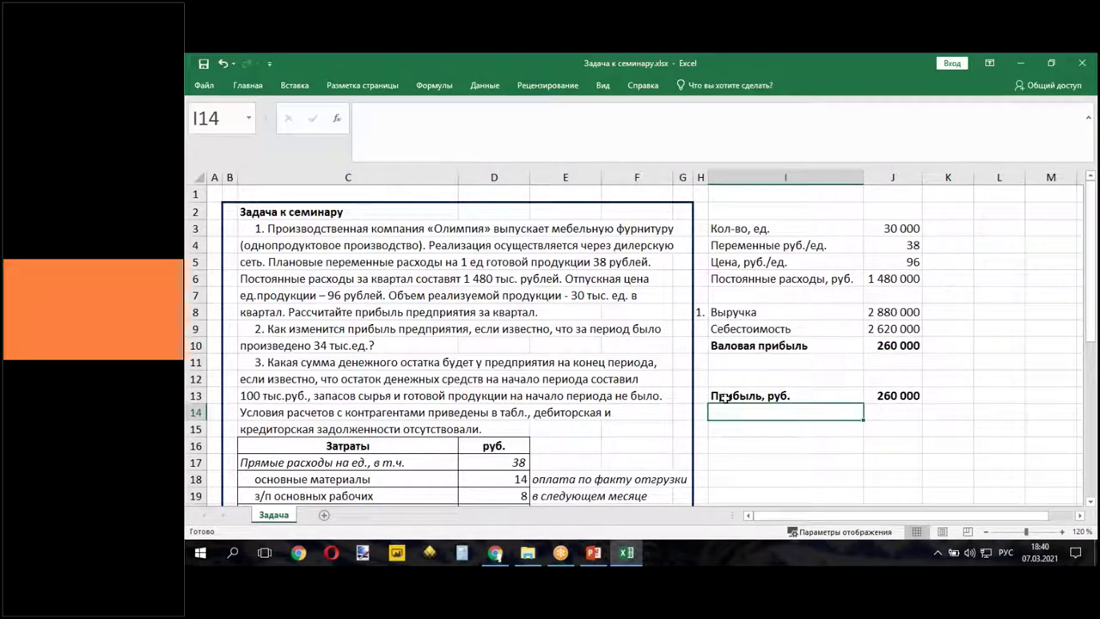
- Clear the old profit label and value in I13:J13, and enter the question marker "2." in cell H12
left_click_drag(726, 395, 885, 400)
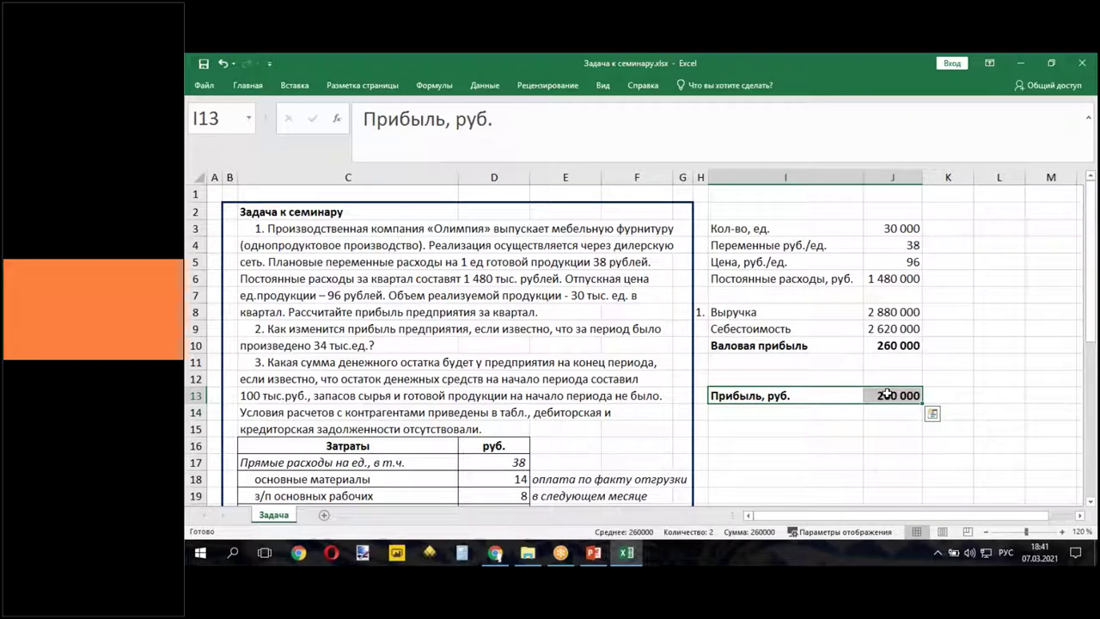
key("Delete")
left_click(889, 429)
left_click(701, 378)
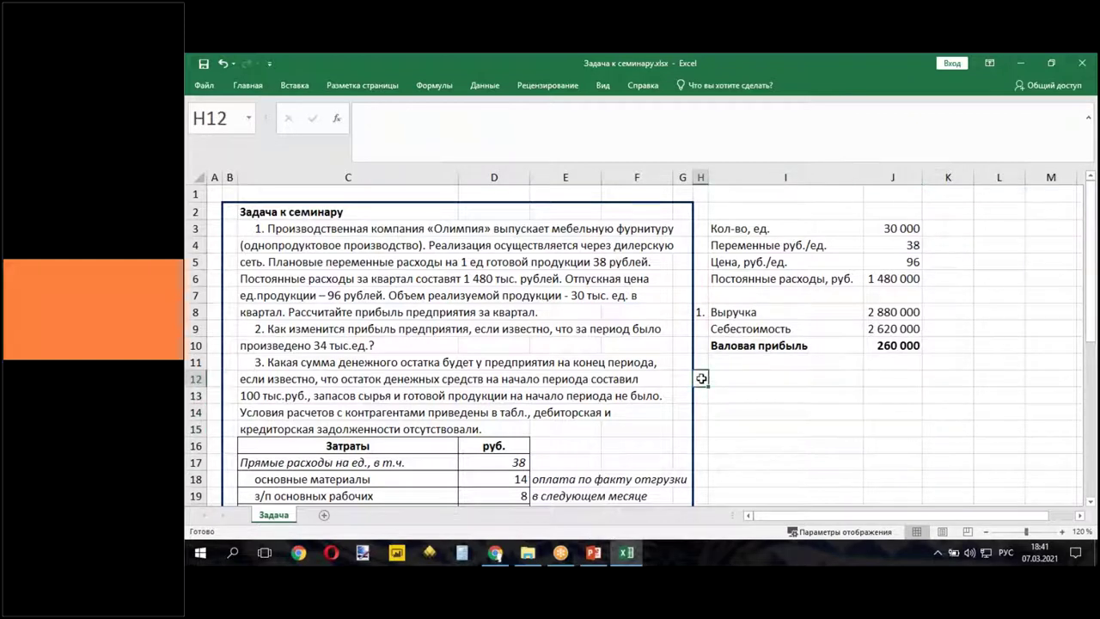
type("2.")
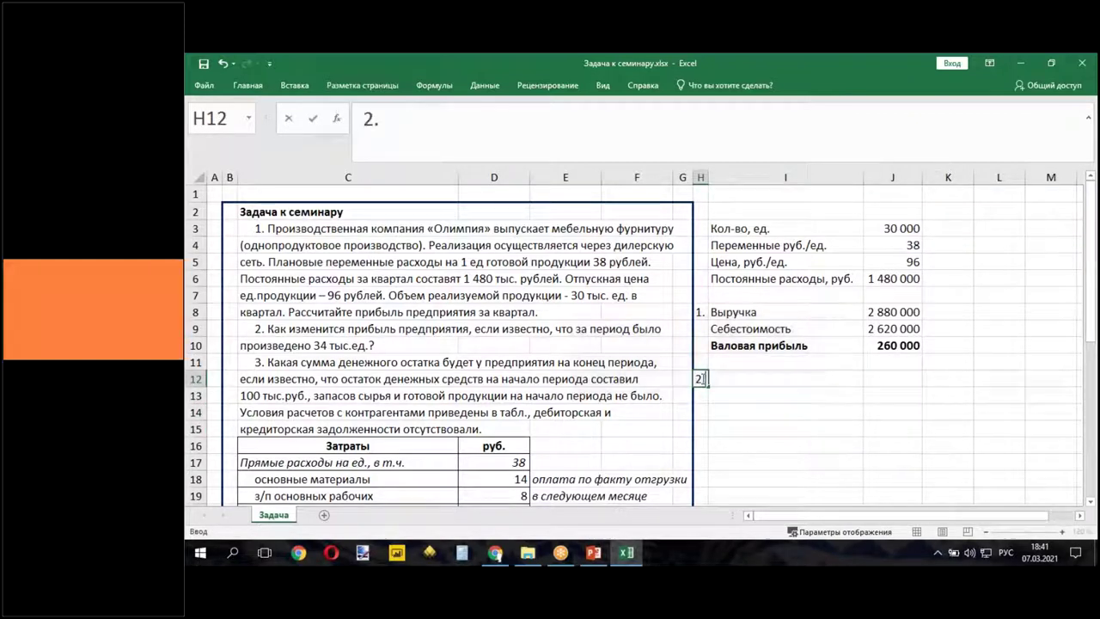
left_click(771, 420)
- Review the variable and fixed cost inputs in rows 4 and 6, and enter the label "Кол-во произведенной продукции" in cell I12
left_click(756, 377)
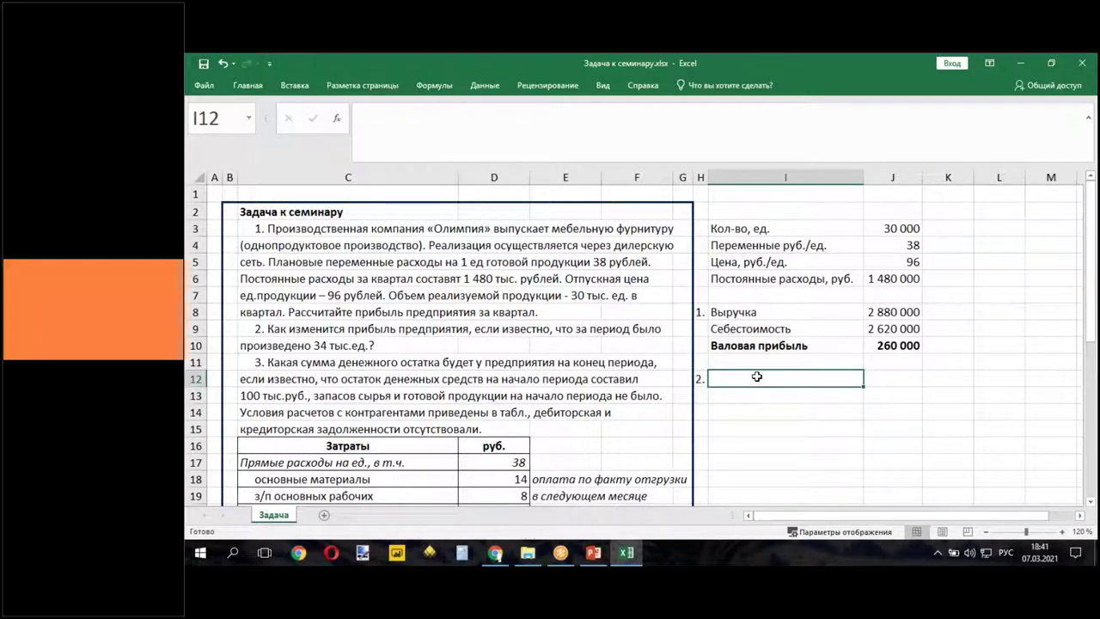
left_click_drag(760, 244, 914, 243)
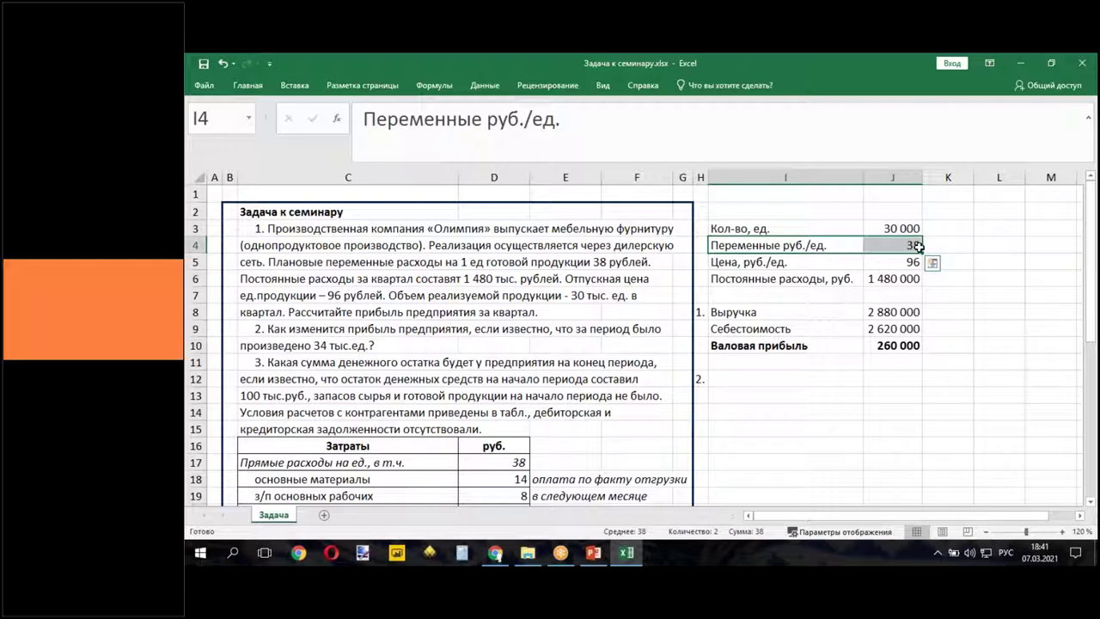
left_click_drag(805, 279, 884, 270)
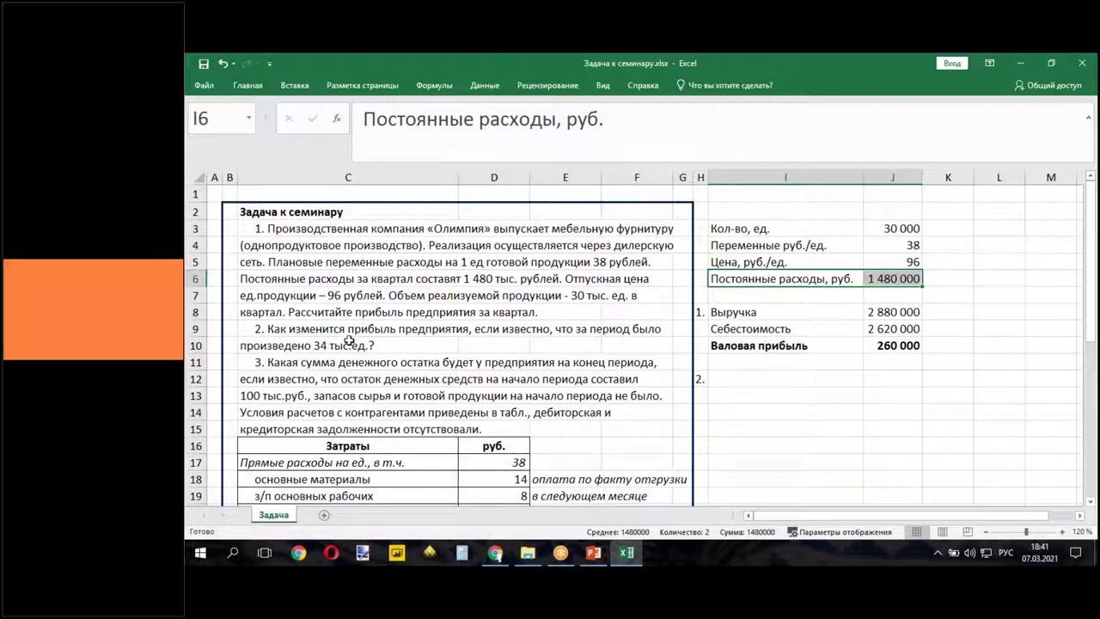
left_click(729, 376)
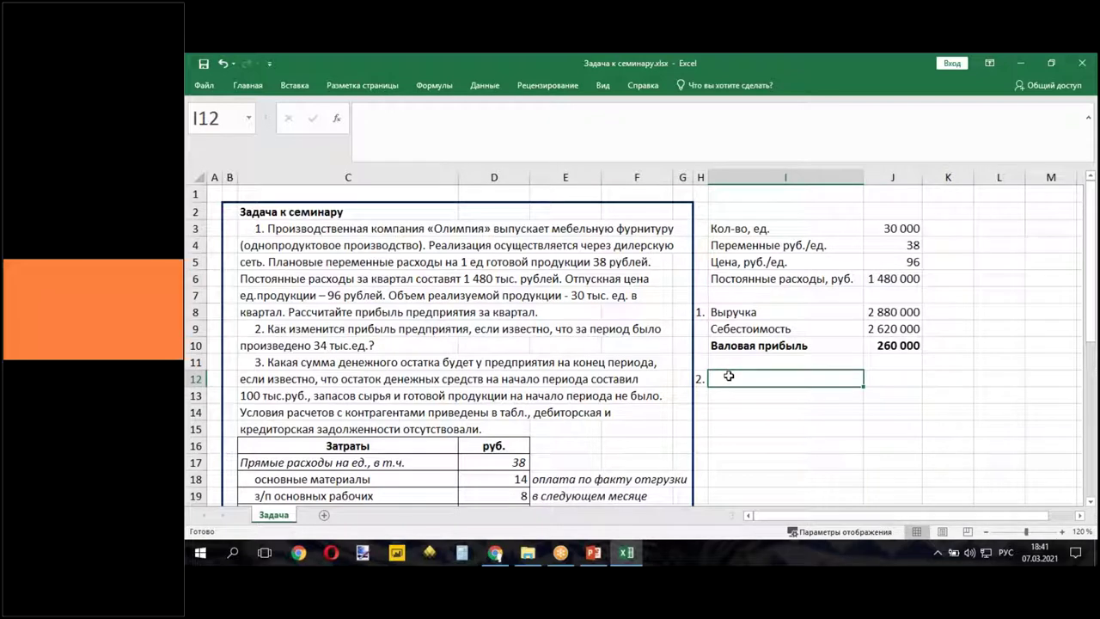
type("Кол-во")
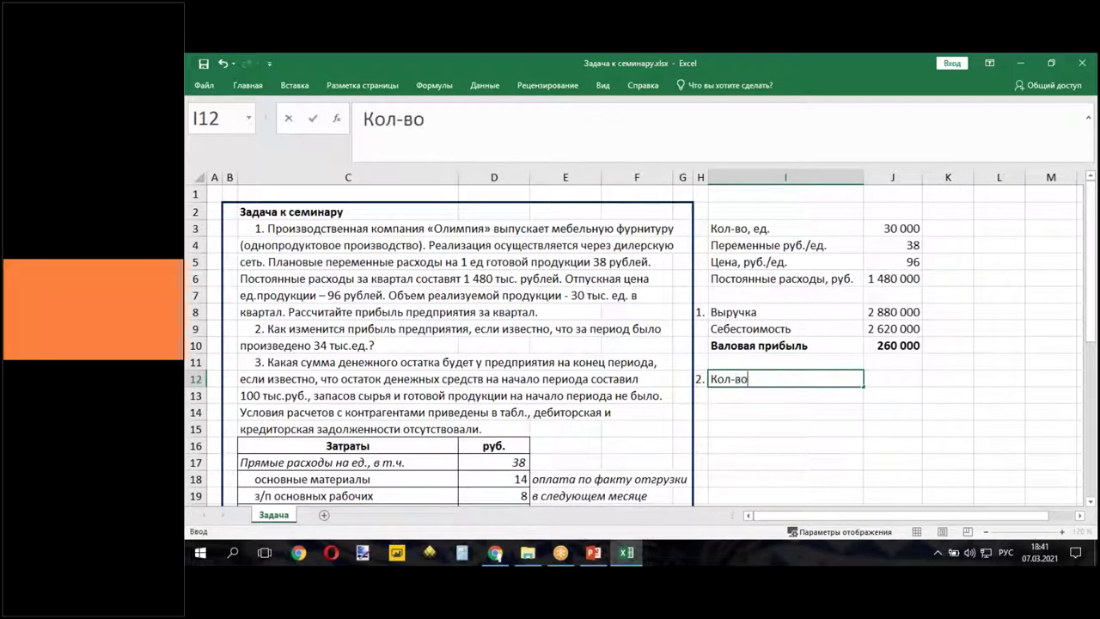
type(" произве")
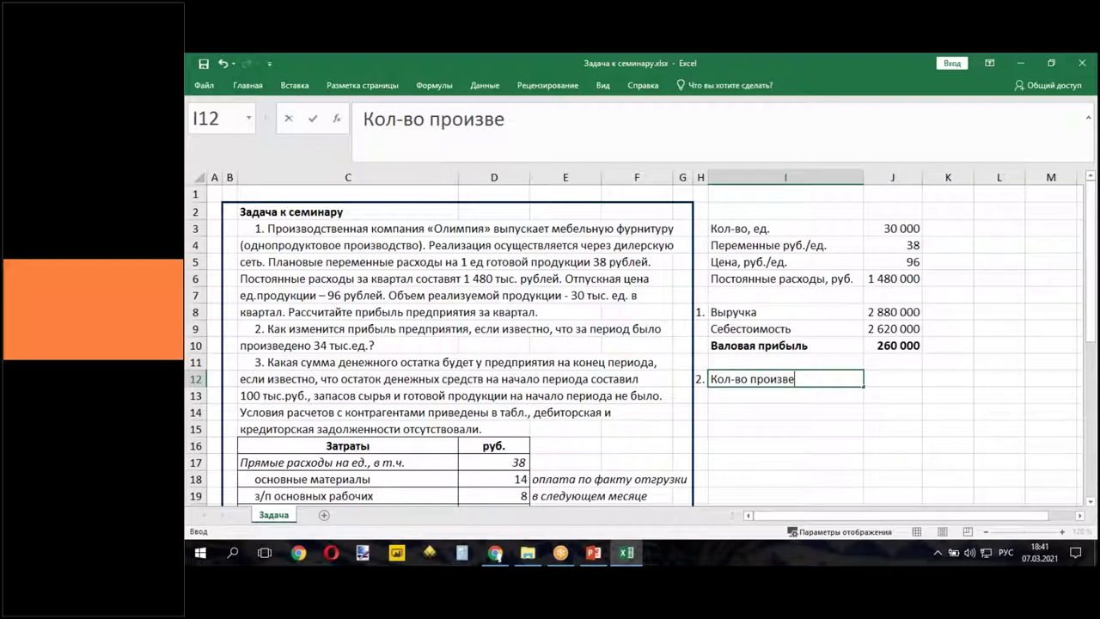
type("денной про")
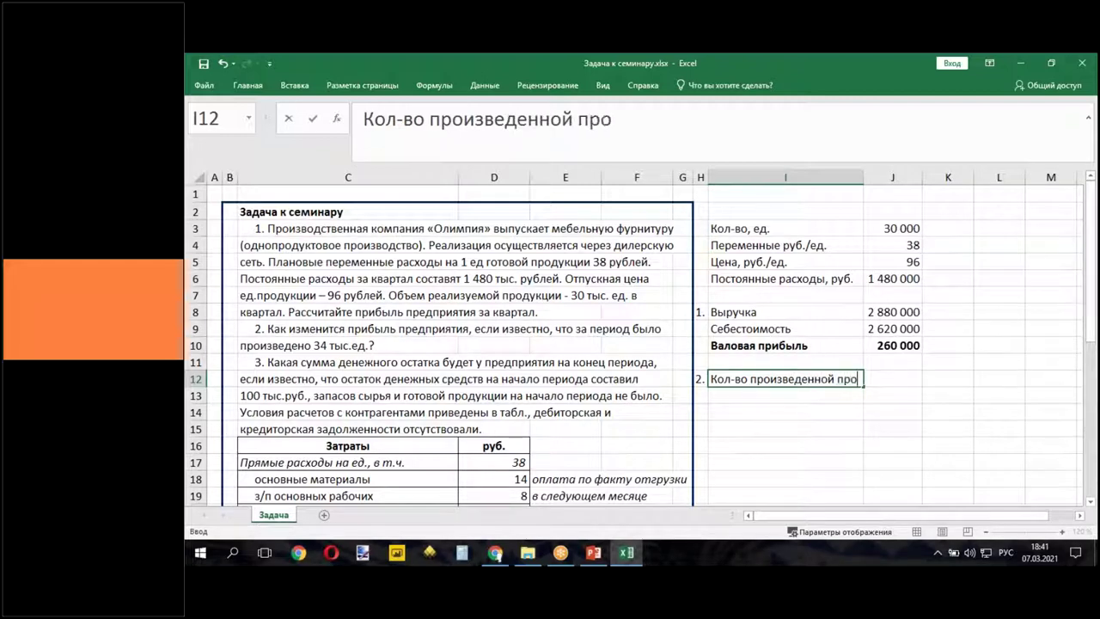
type("дукции")
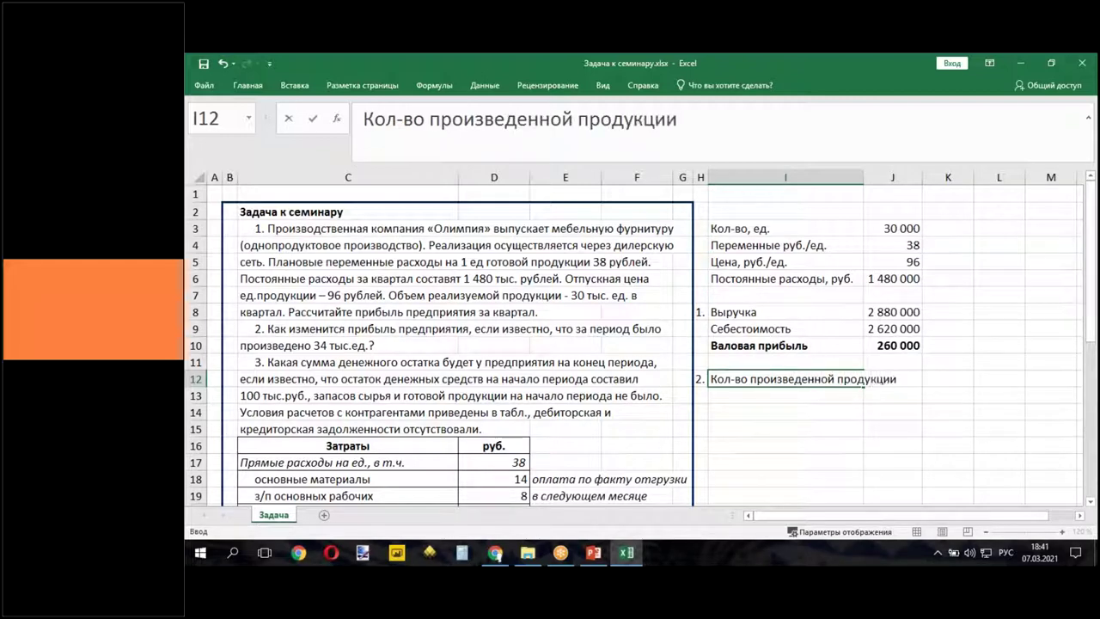
left_click(781, 427)
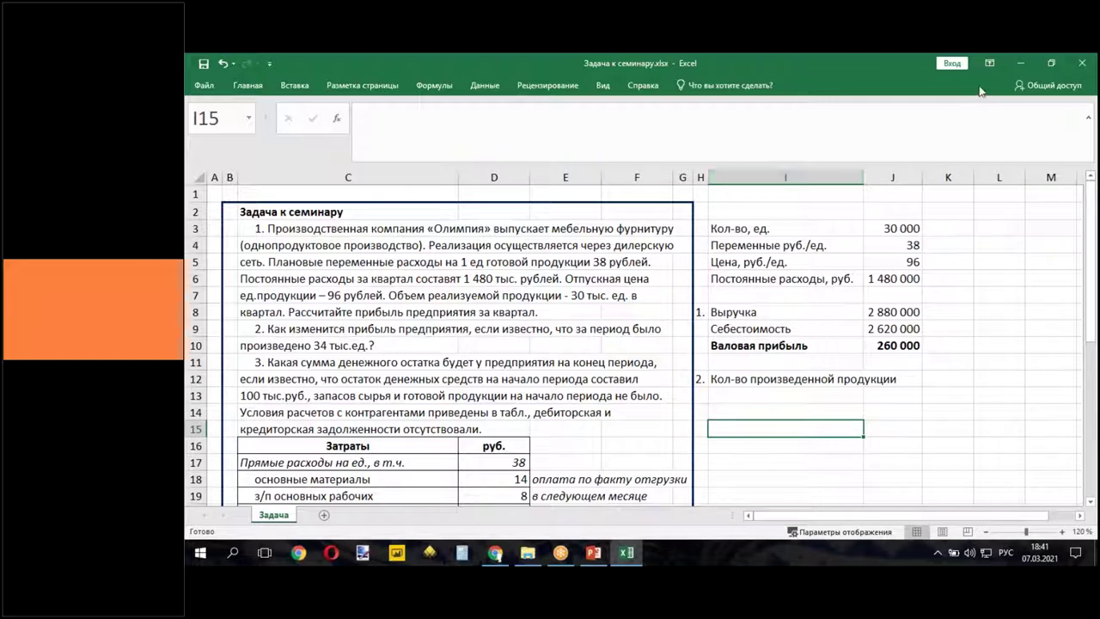
- Autofit the width of column I to its contents and enter the produced quantity 34000 in cell J12
left_click(859, 177)
double_click(864, 177)
left_click(937, 379)
type("34000")
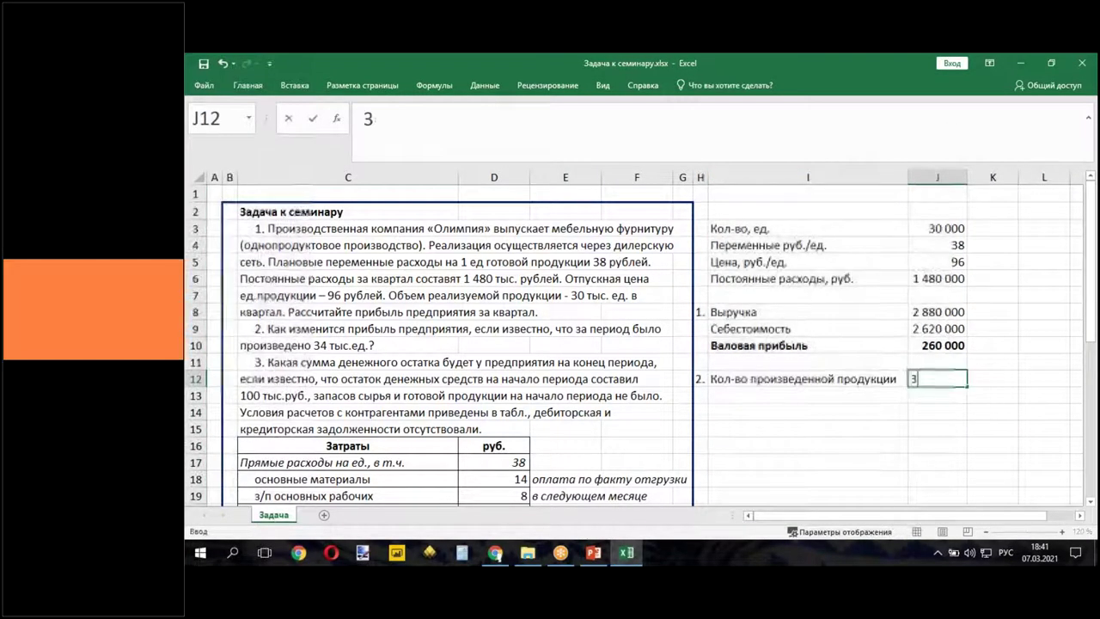
left_click(926, 443)
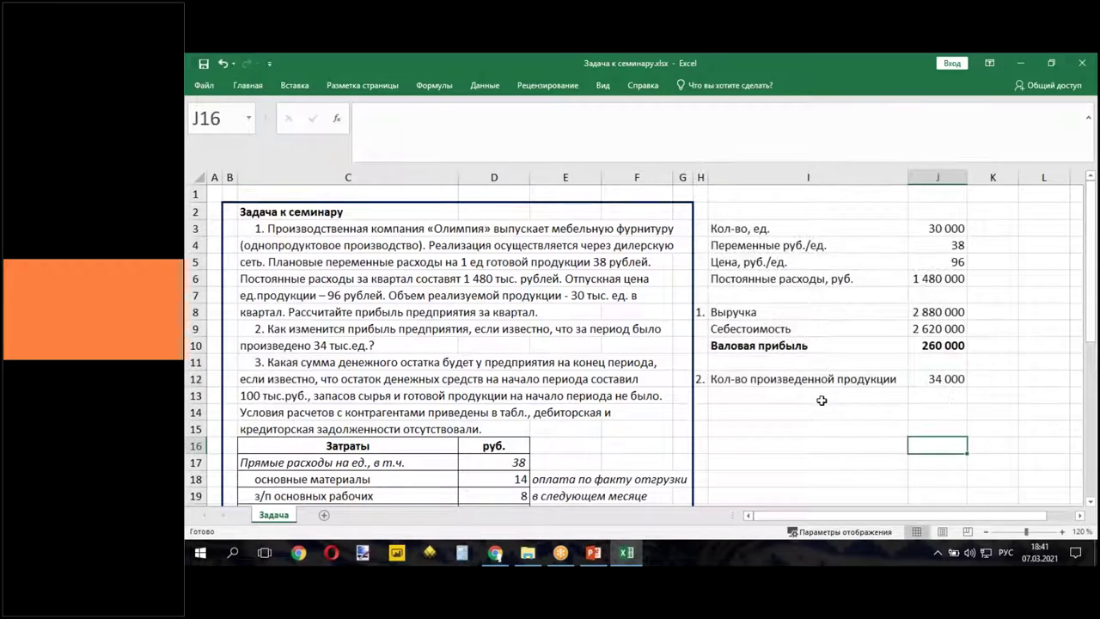
- Enter the unit cost label "Себестоимость ед" in cell I13 below the produced quantity
left_click(750, 395)
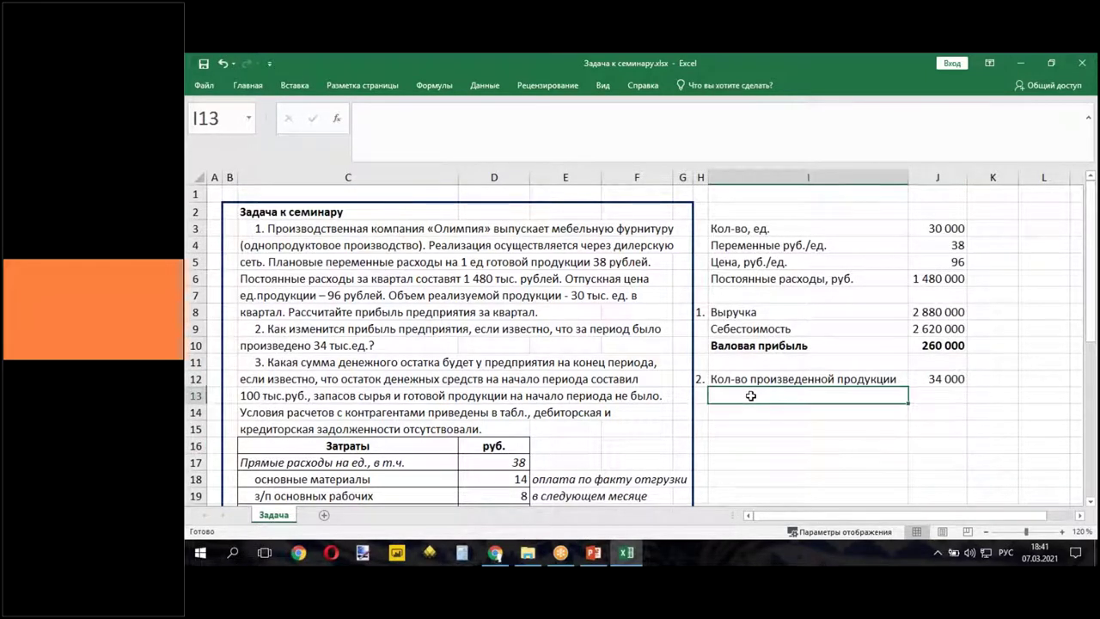
type("Себестоимость")
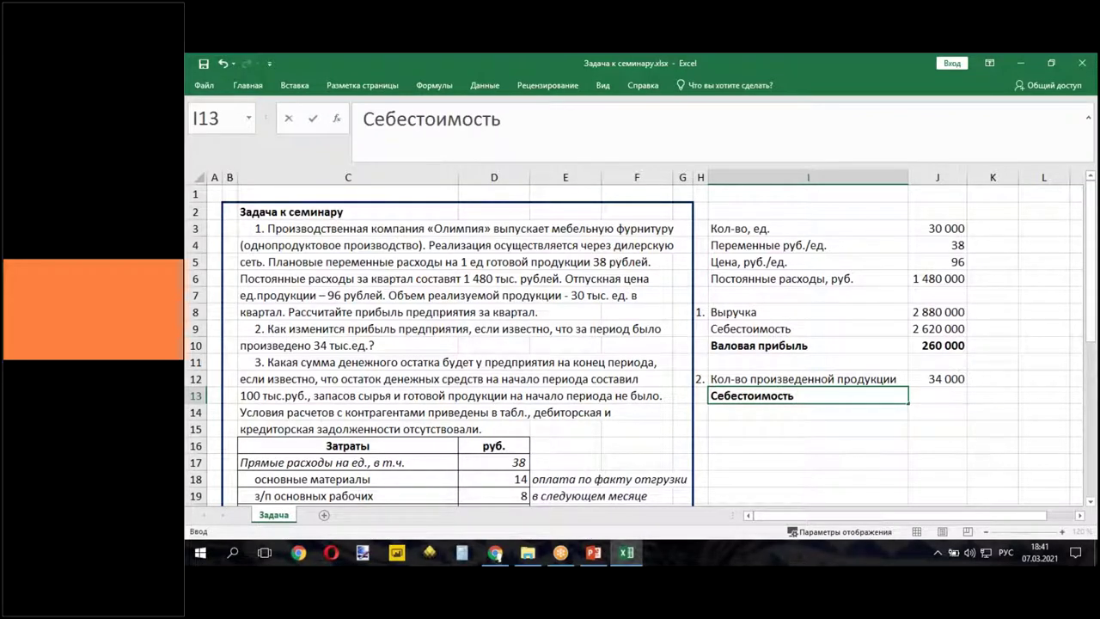
type(" ел")
key("BackSpace")
type("д")
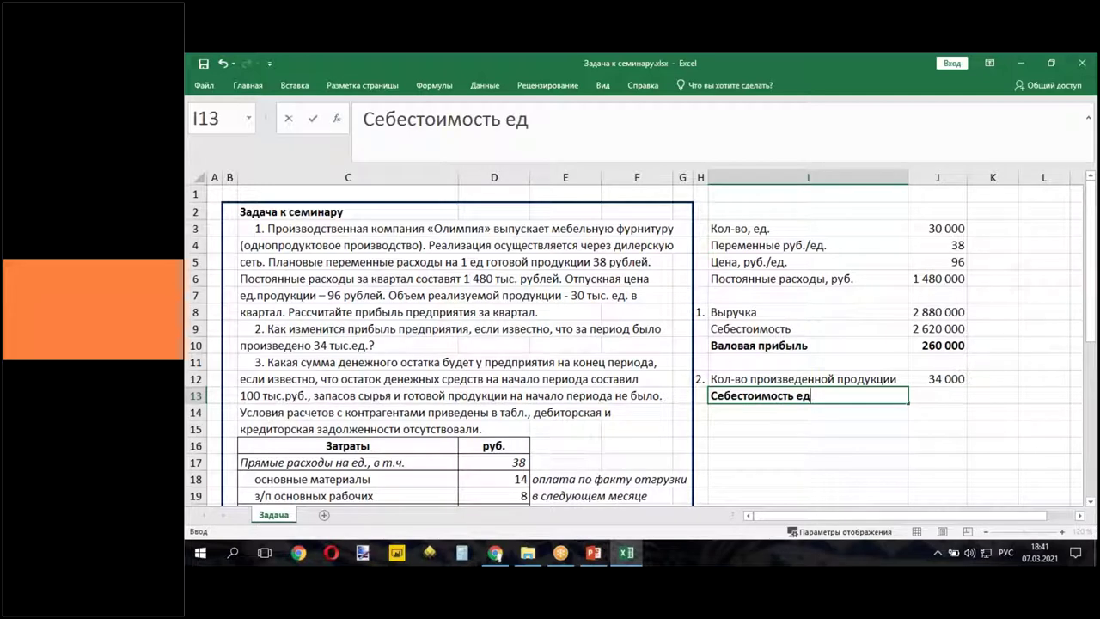
key("Return")
- Remove the bold formatting from the unit cost label in cell I13
left_click(748, 396)
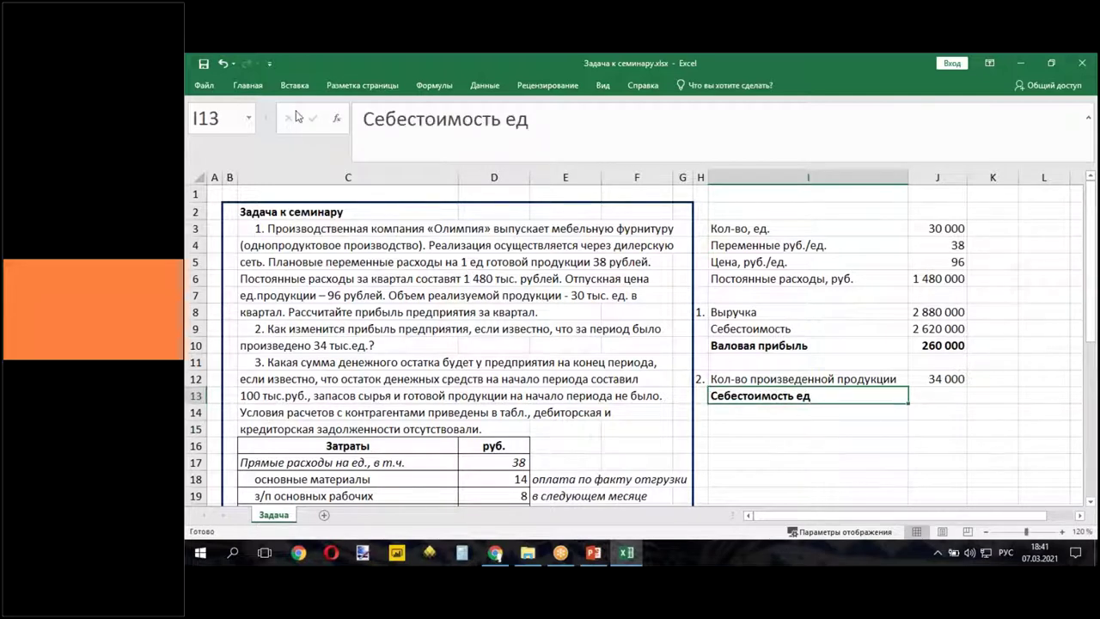
left_click(251, 85)
left_click(260, 130)
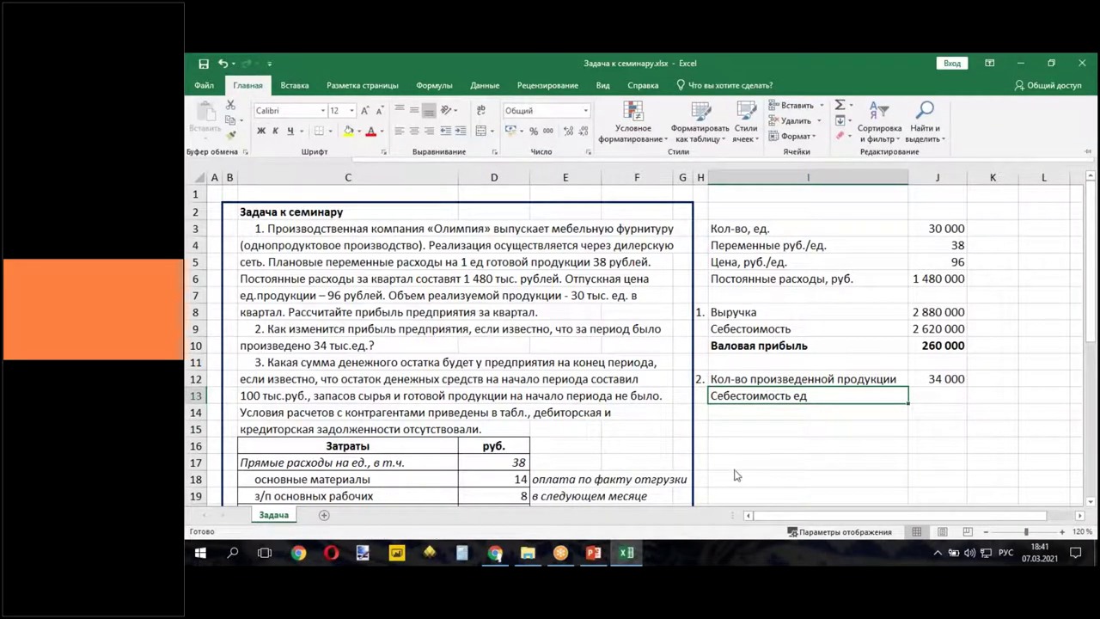
left_click(816, 404)
- Enter the label "переменые на ед" in cell I14 for the variable cost per unit
left_click(786, 413)
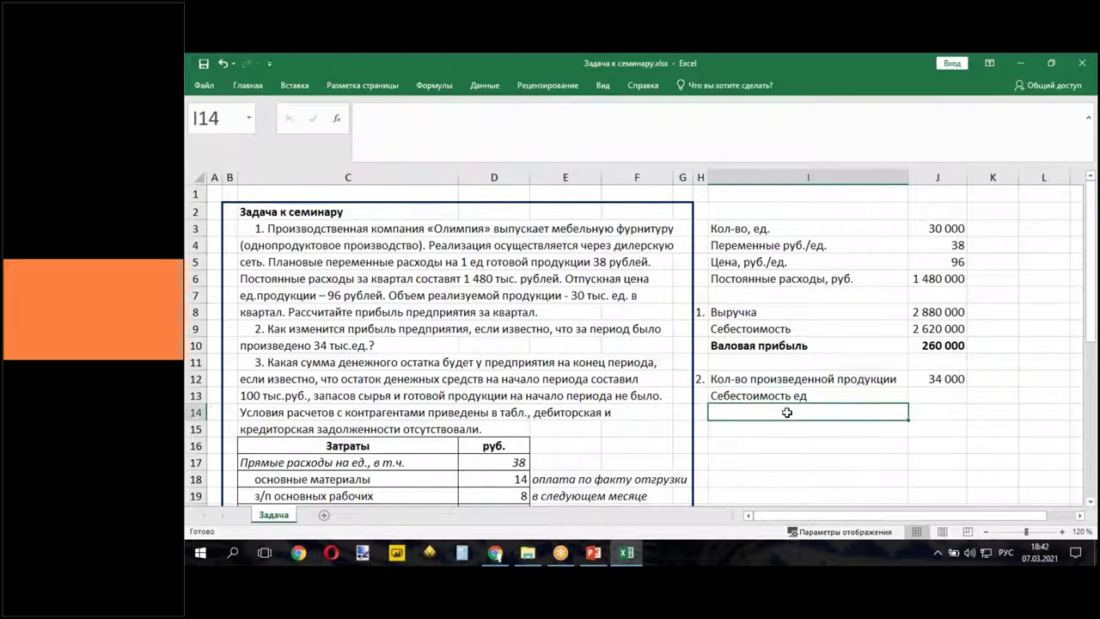
type("перем")
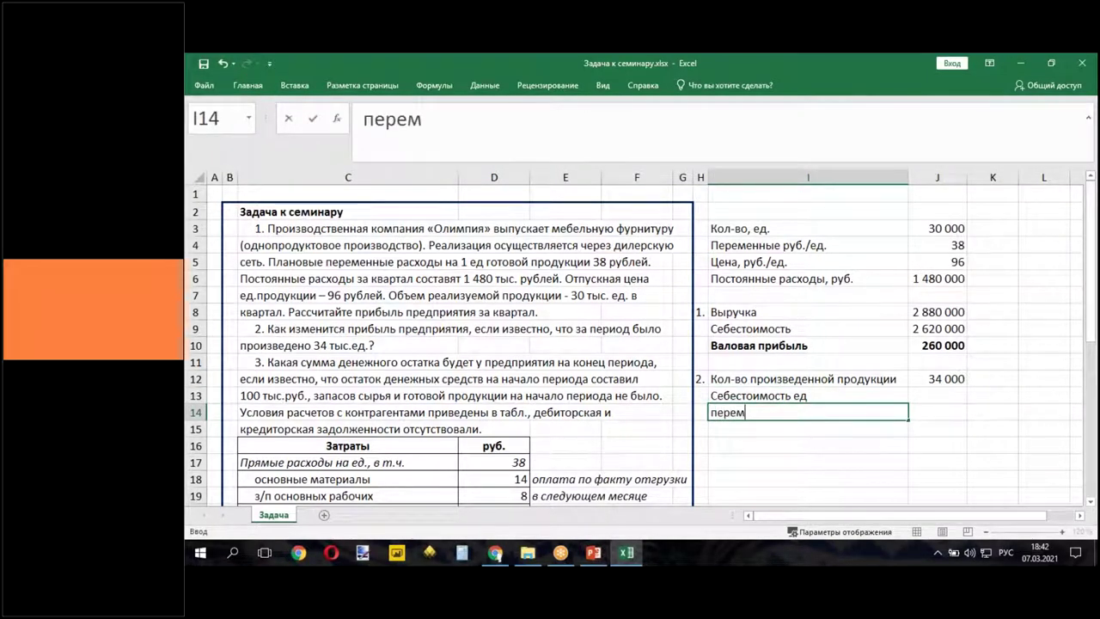
type("енн")
key("BackSpace")
type("ы")
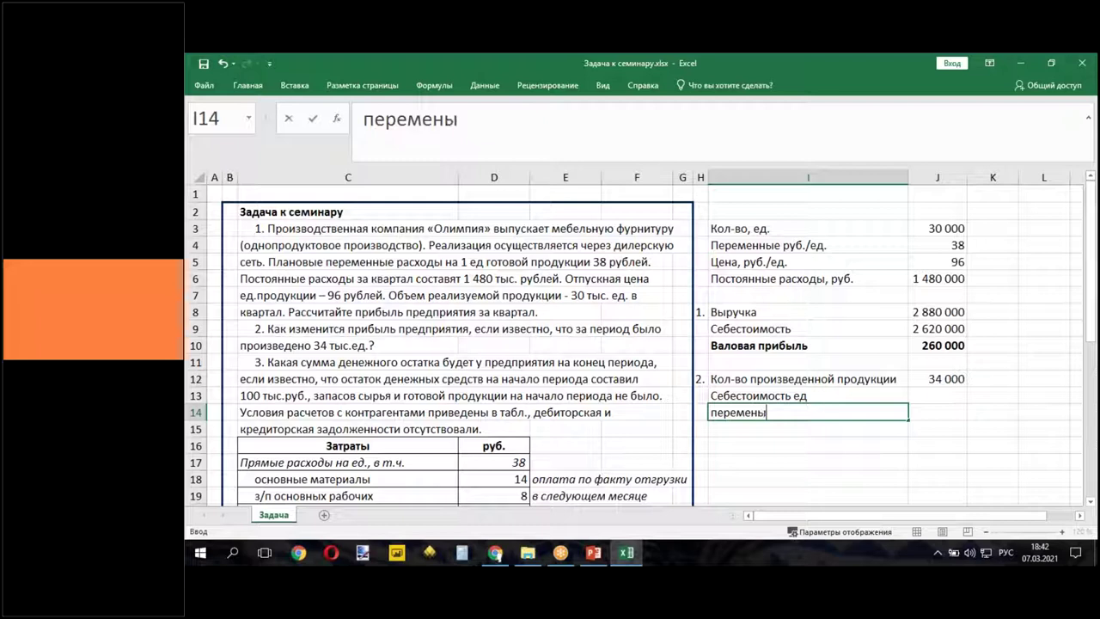
type("е на ед")
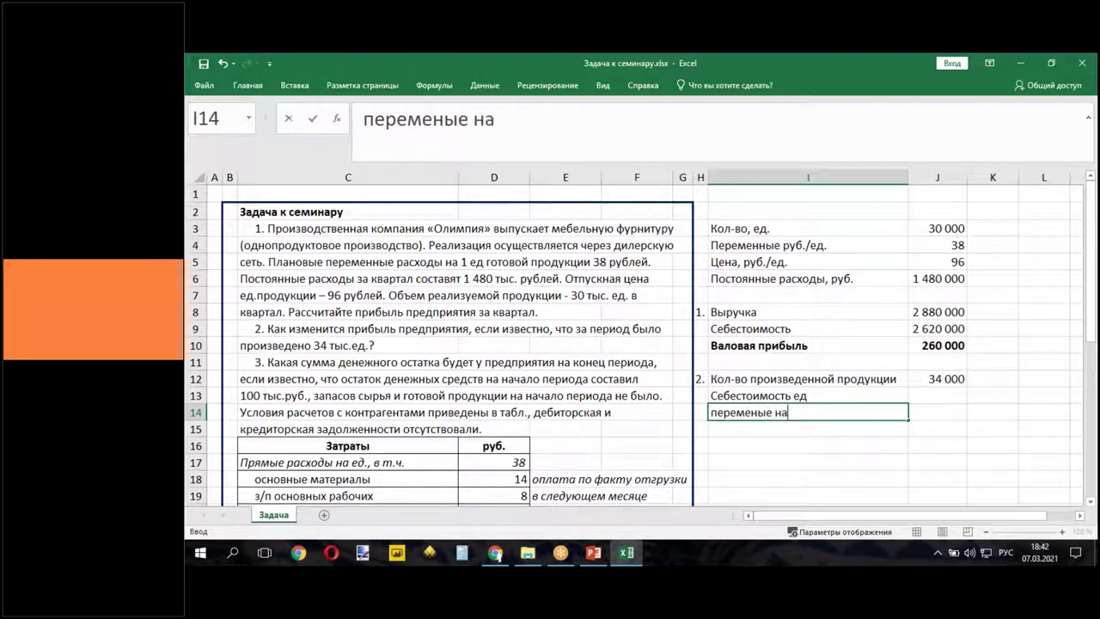
- Link cell J14 to the variable cost per unit with the formula =J4
left_click(942, 411)
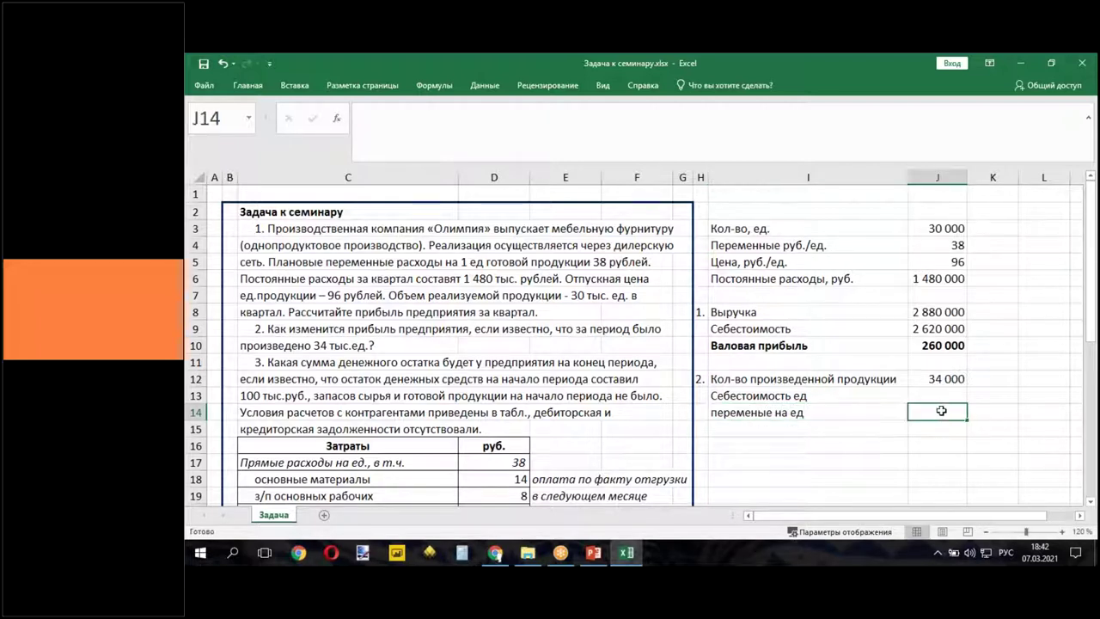
type("=")
left_click(933, 245)
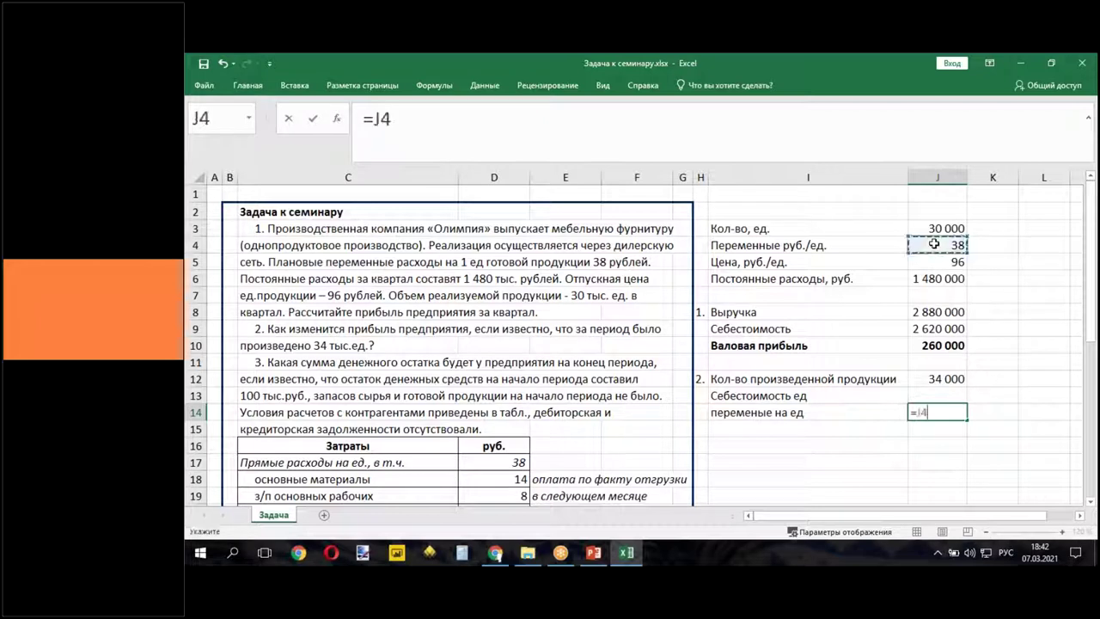
key("Return")
- Enter the label "постоянные на ед" in cell I15 for the fixed cost per unit
left_click(783, 427)
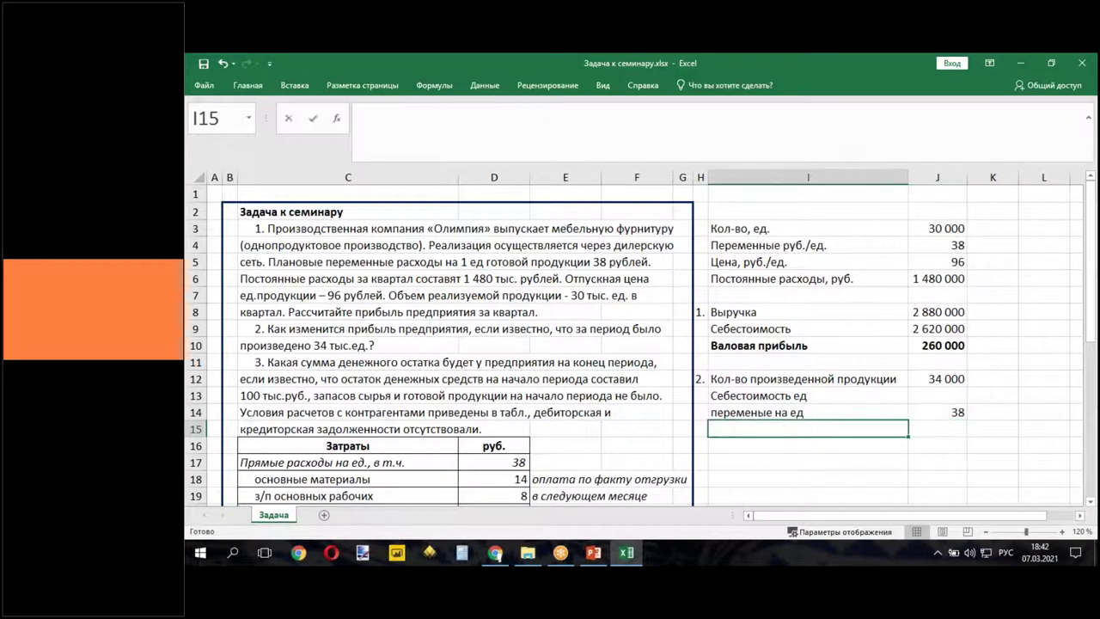
type("постоянные")
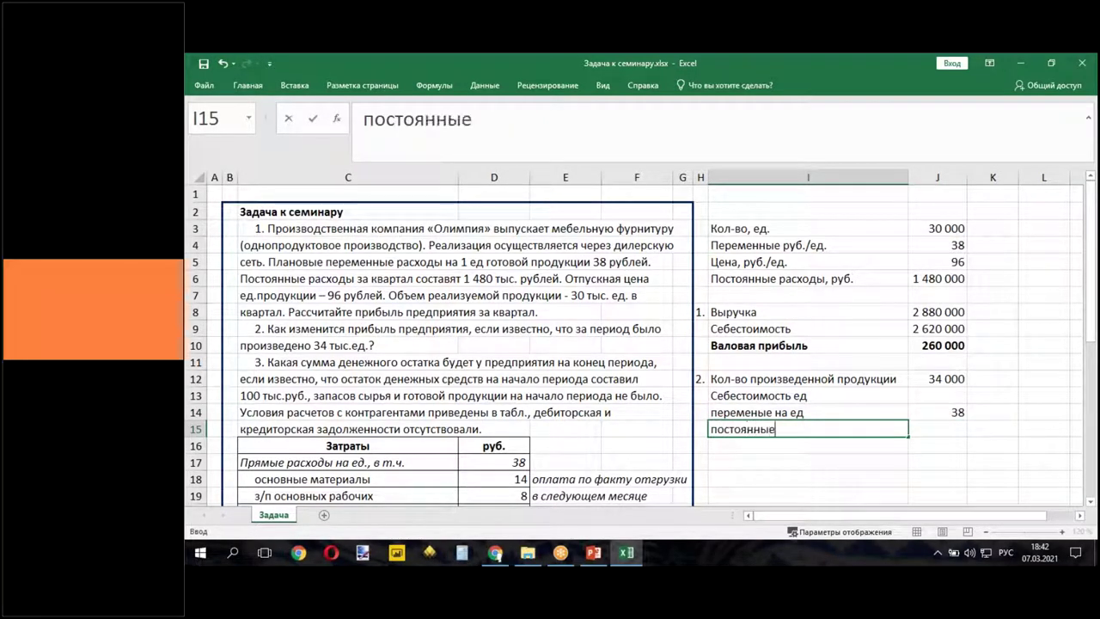
type(" на ед")
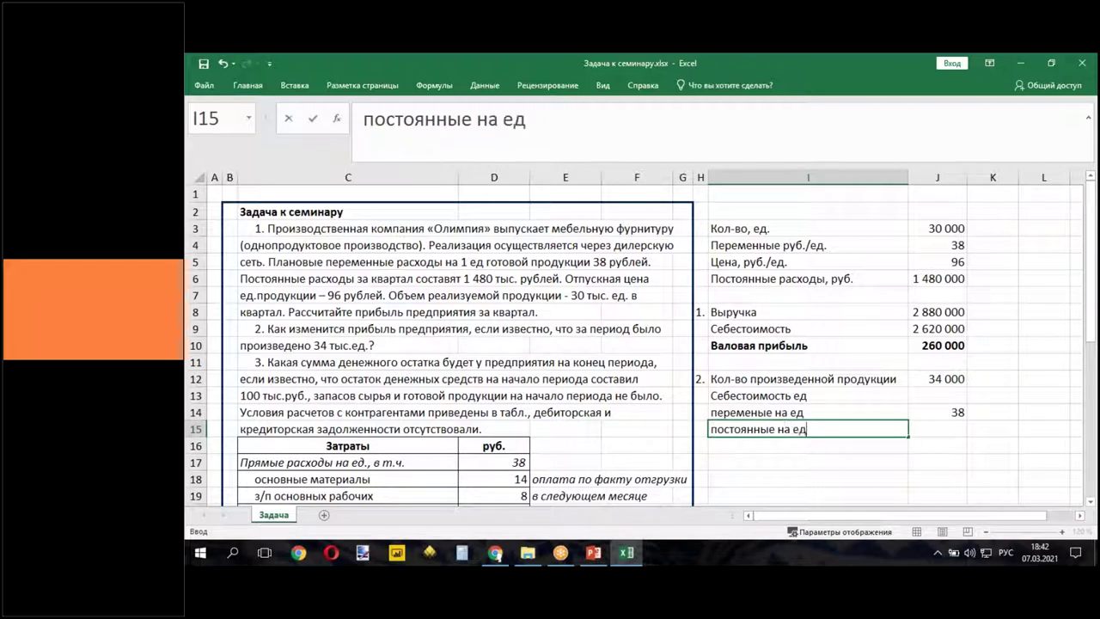
left_click(916, 461)
- Calculate the fixed cost per unit in cell J15 by dividing fixed costs by produced quantity with the formula =J6/J12
left_click(939, 424)
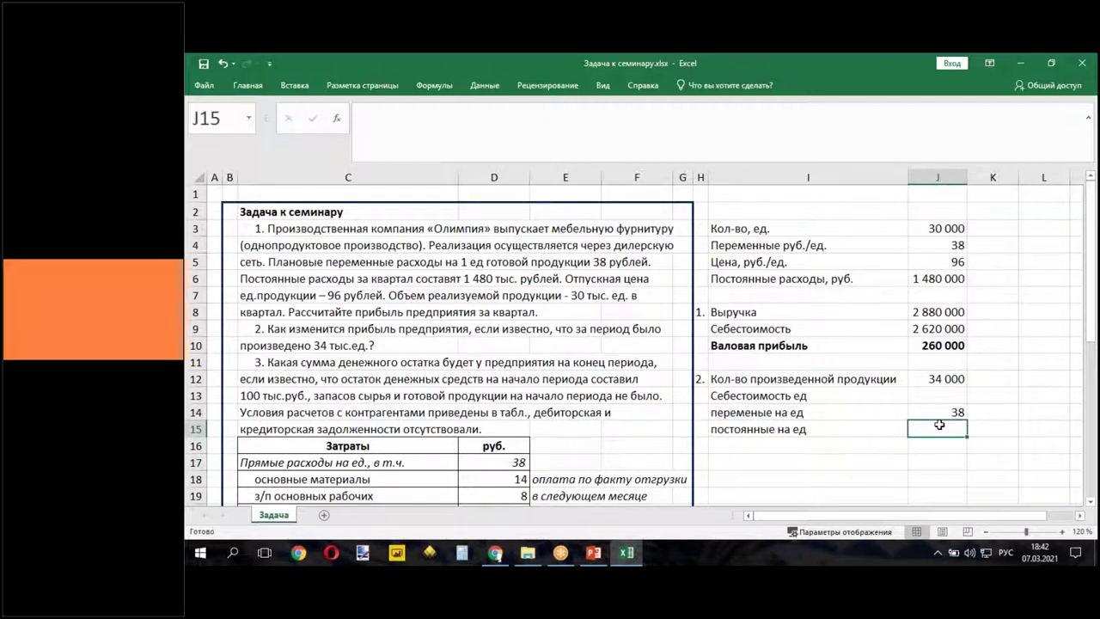
type("=")
left_click(922, 278)
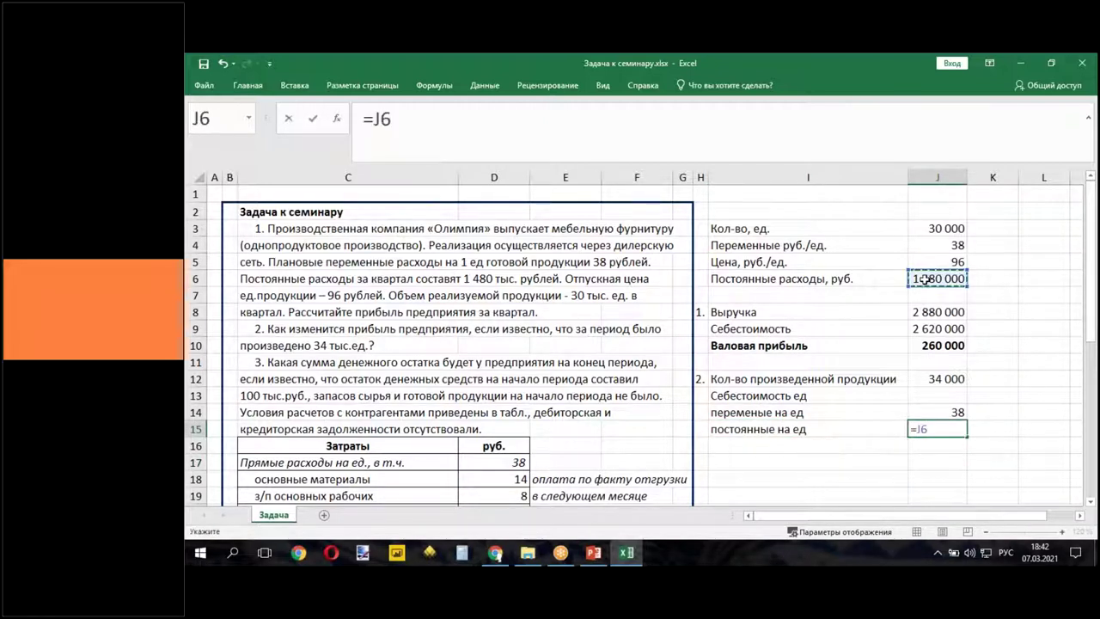
type("/")
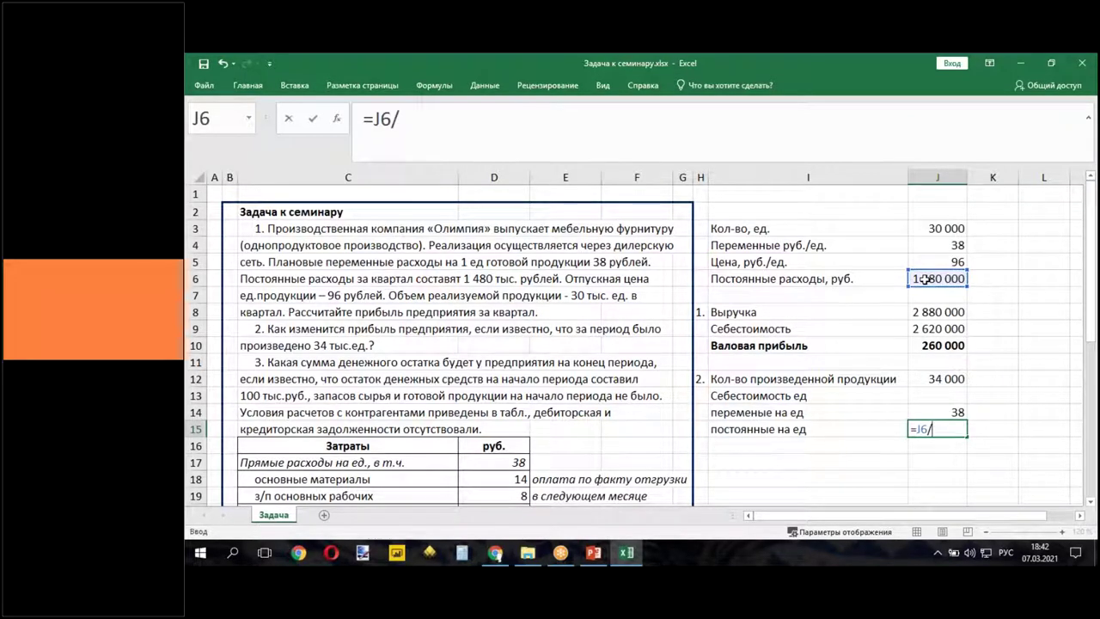
left_click(942, 378)
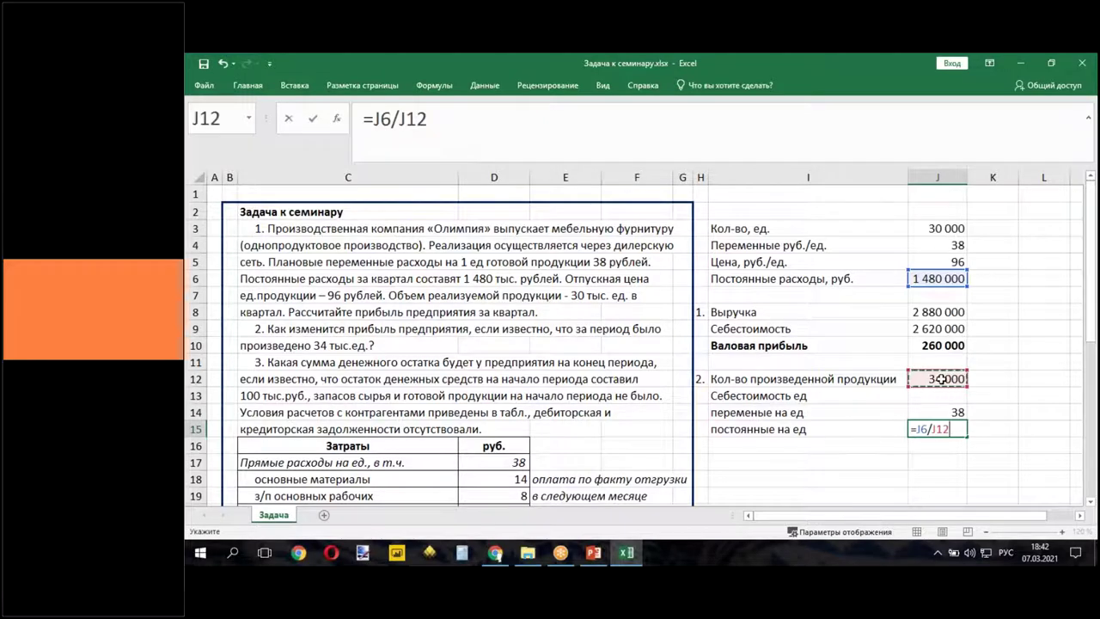
key("Return")
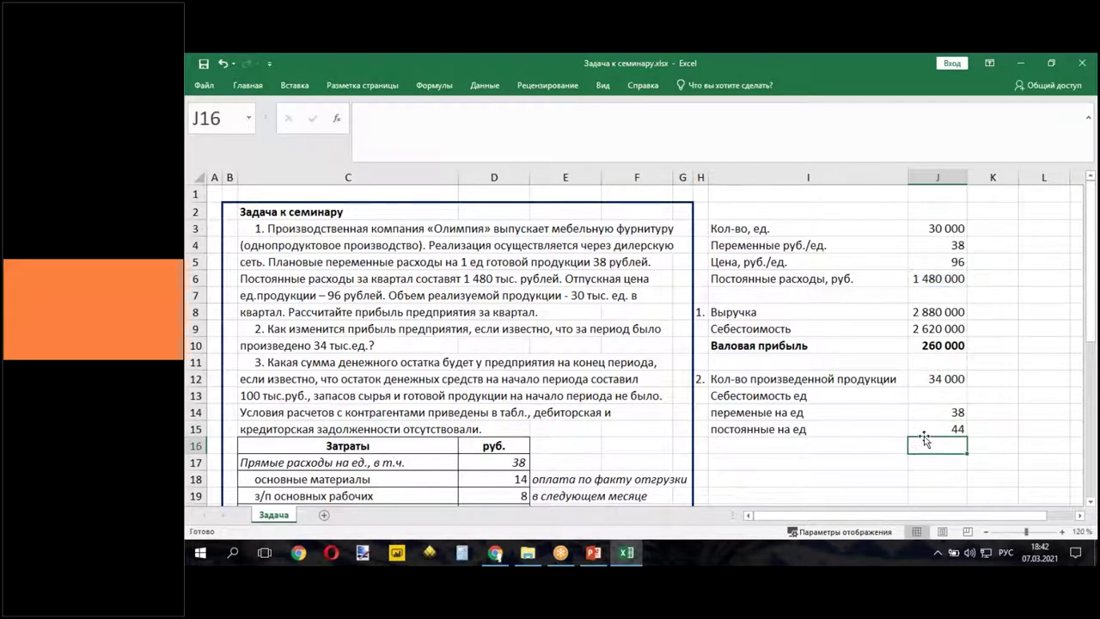
- Apply a left indent of 2 to the variable and fixed cost per unit labels in cells I14:I15
mouse_move(806, 413)
left_mouse_down()
mouse_move(773, 422)
mouse_move(810, 428)
left_mouse_up()
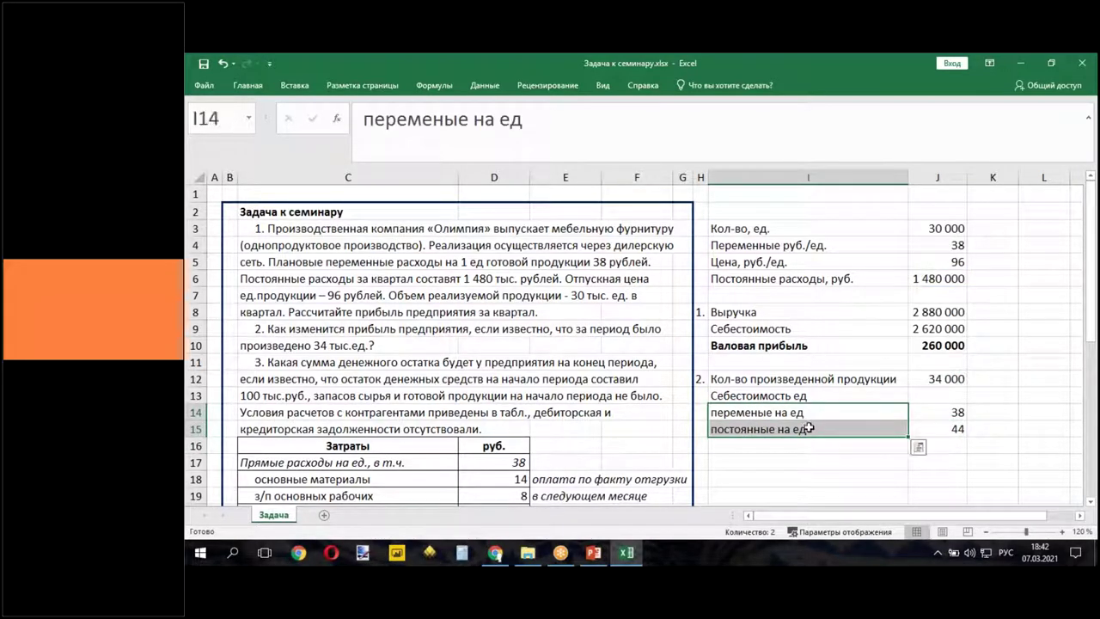
right_click(810, 428)
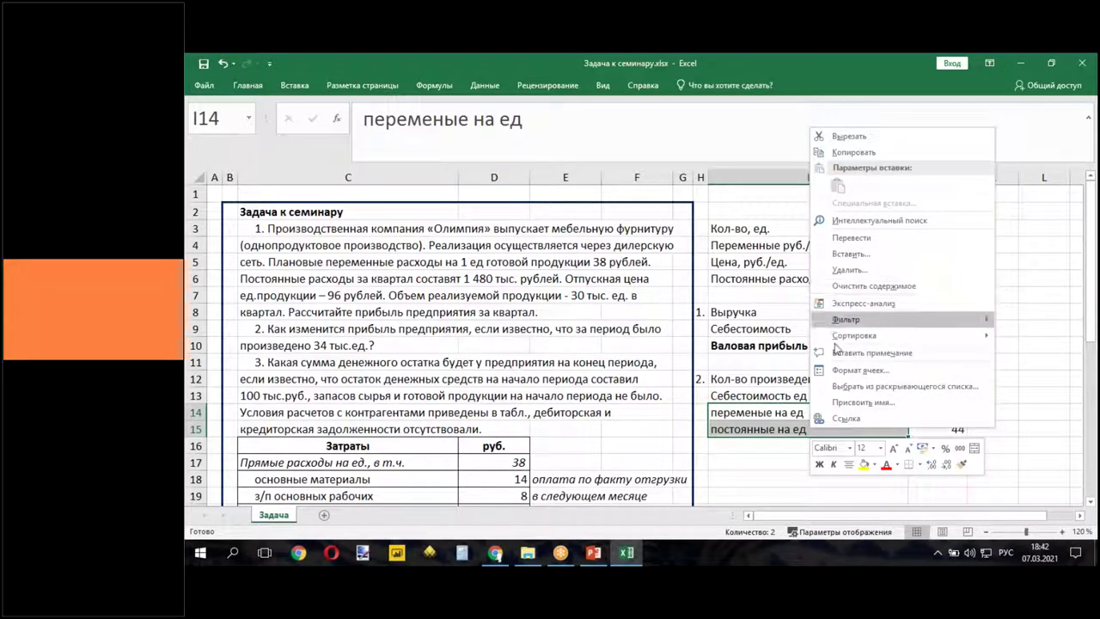
left_click(851, 370)
left_click(686, 237)
left_click(783, 293)
left_click(972, 501)
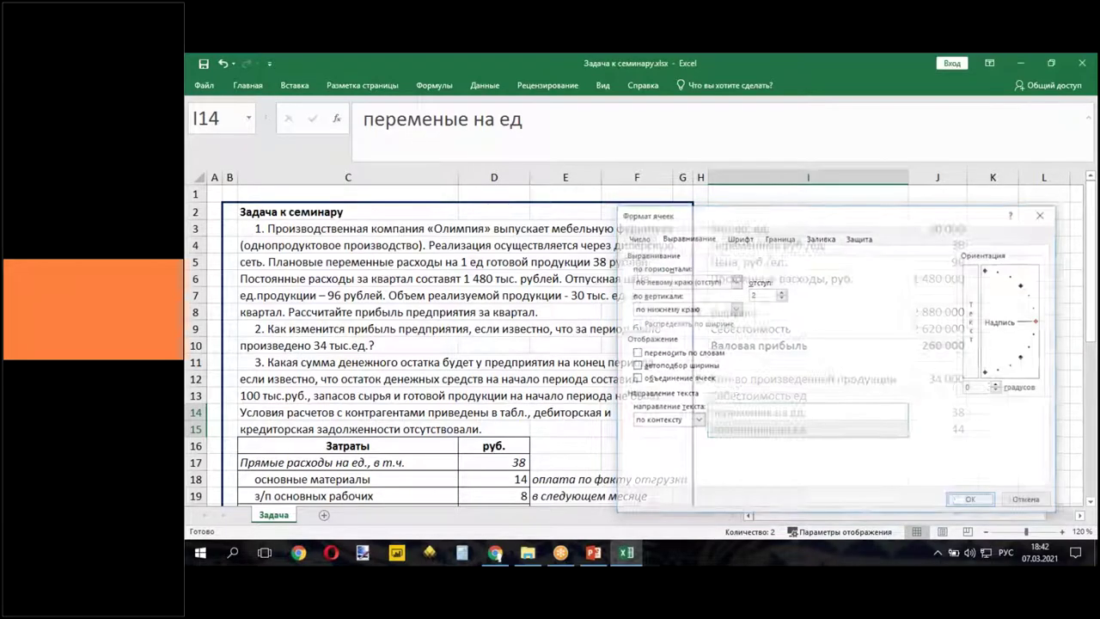
left_click(898, 462)
- Calculate the unit cost in cell J13 by adding variable and fixed cost per unit with the formula =J14+J15
left_click(941, 394)
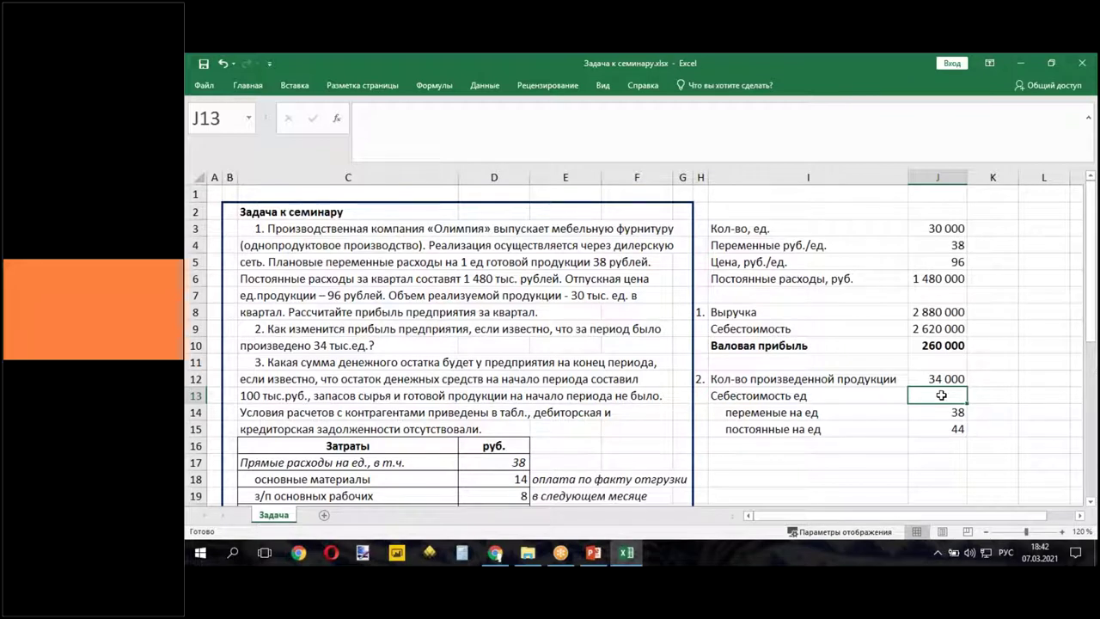
type("=")
left_click(937, 412)
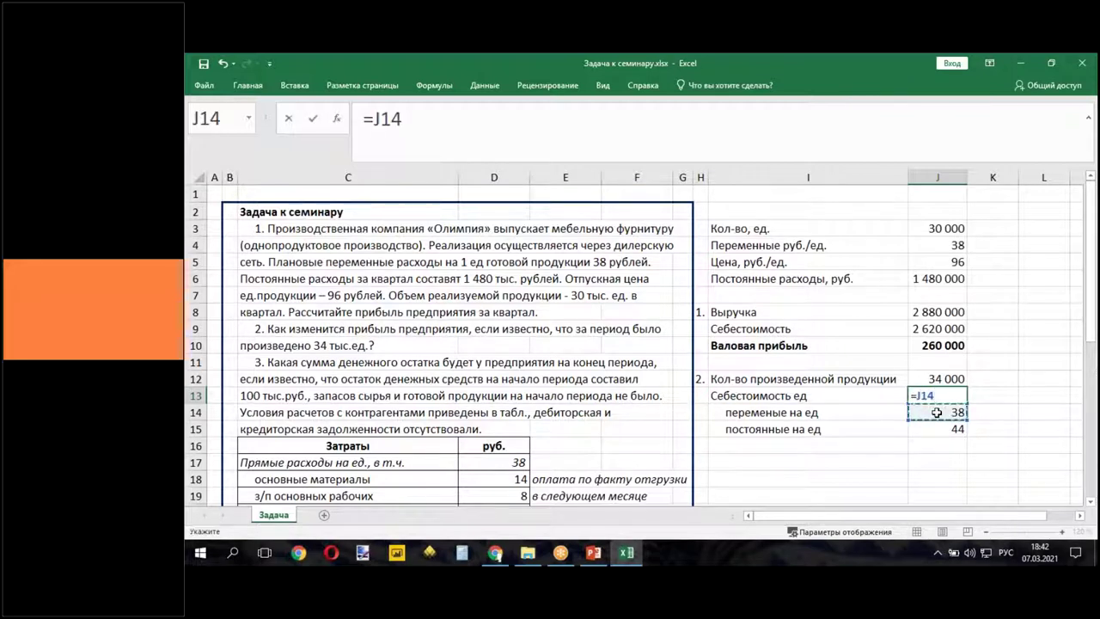
type("+")
left_click(938, 428)
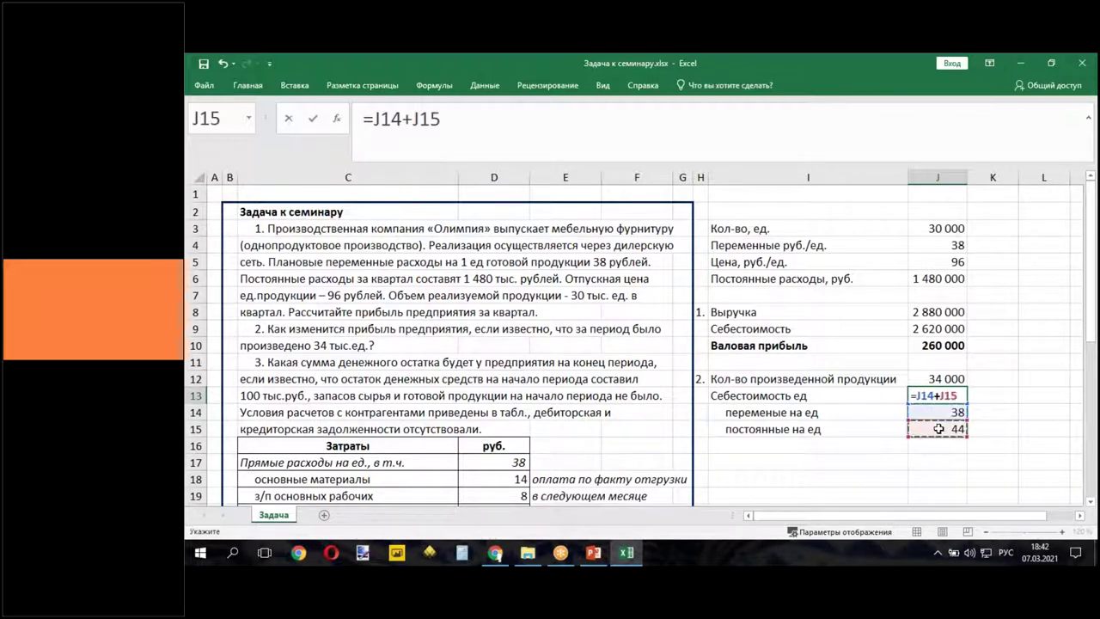
key("Return")
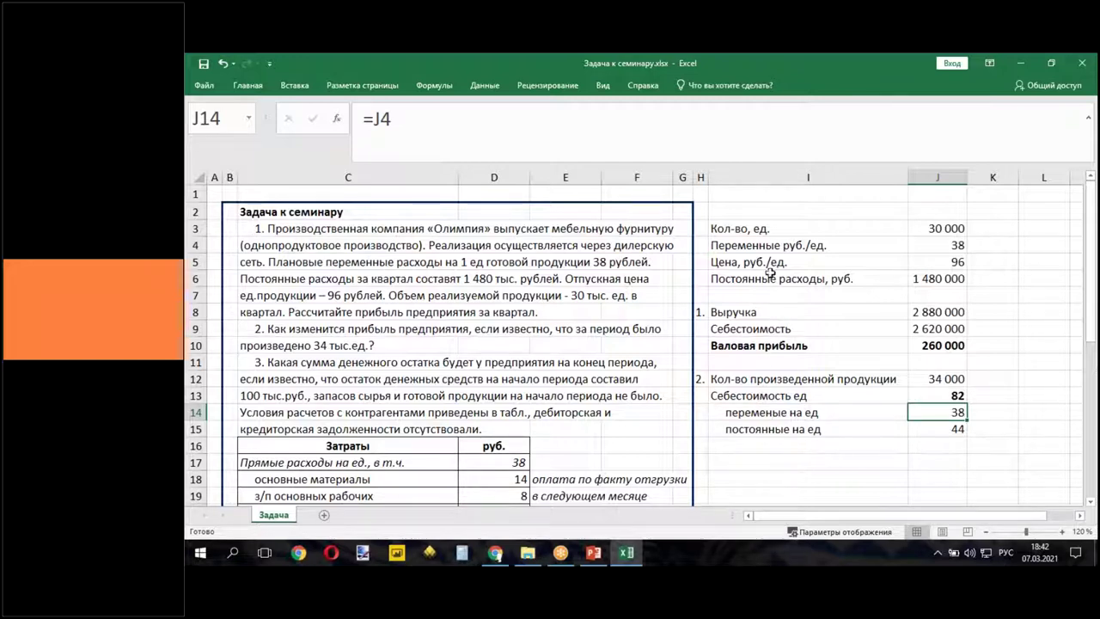
- Enter the label "Выручка", with a capital first letter, in cell I17 for the question 2 revenue
left_click(724, 462)
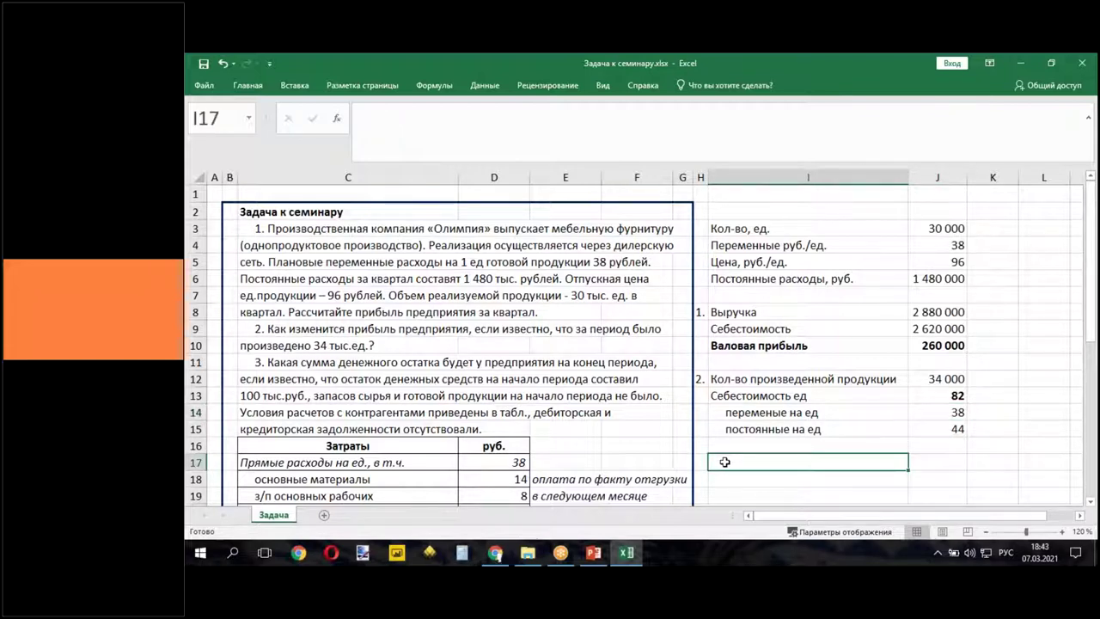
type("выручка")
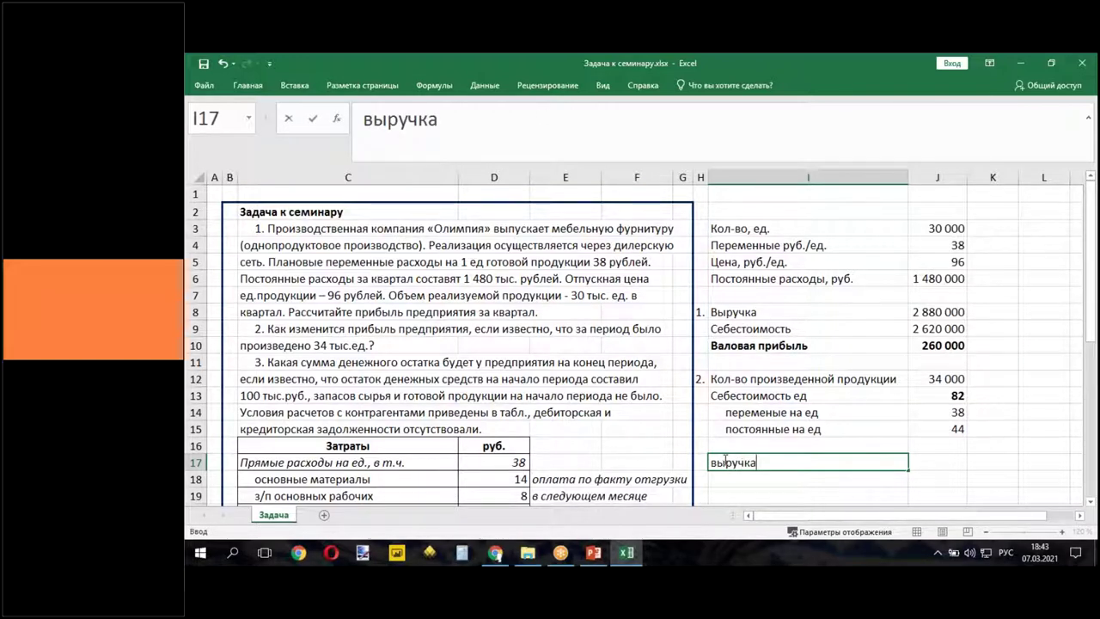
left_click(360, 118)
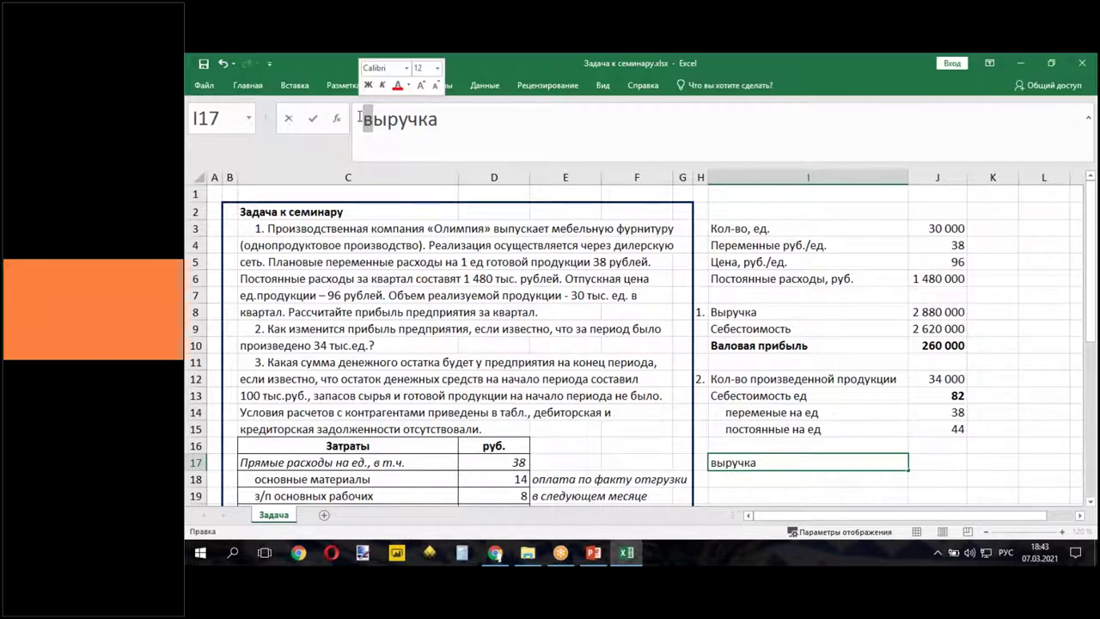
key("Delete")
type("В")
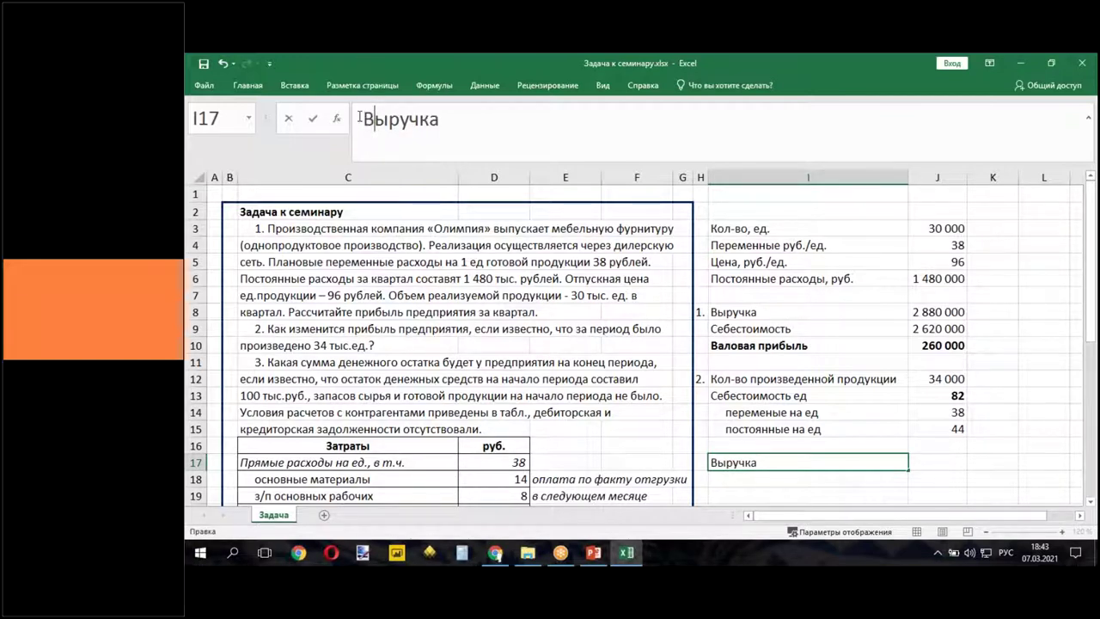
- Calculate the question 2 revenue in cell J17 by multiplying quantity by price with the formula =J3*J5
left_click(941, 462)
type("=")
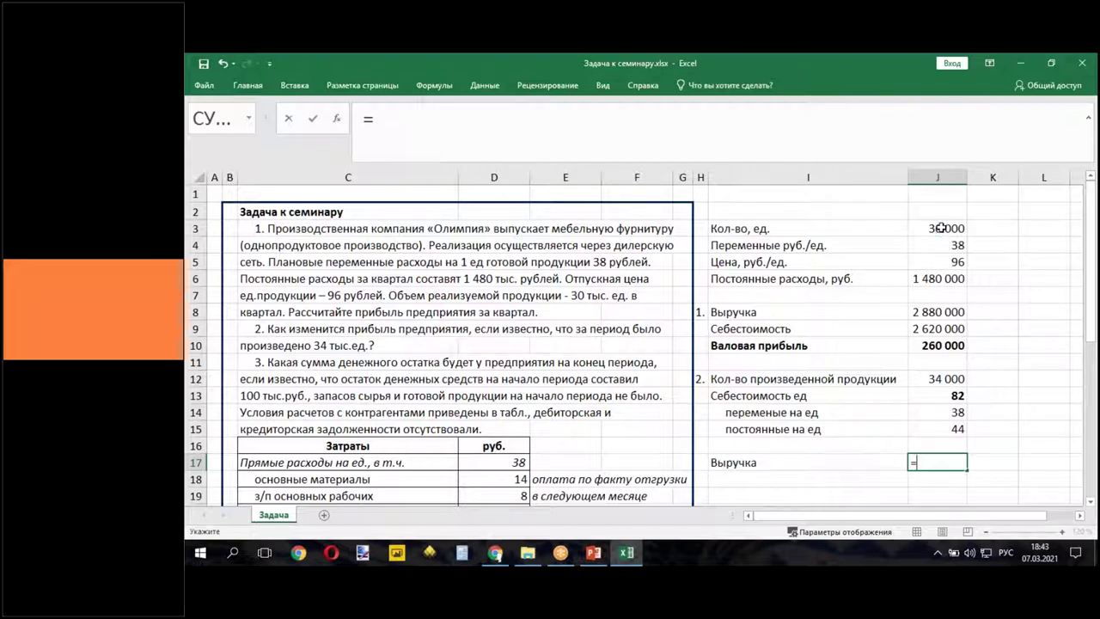
left_click(941, 228)
type("*")
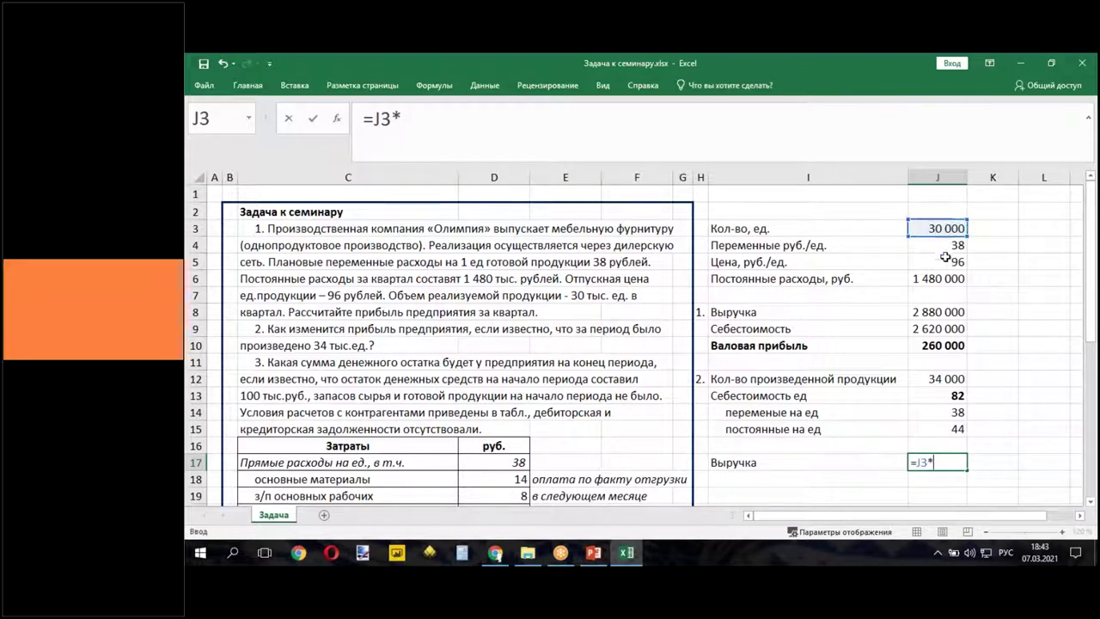
left_click(943, 261)
key("Return")
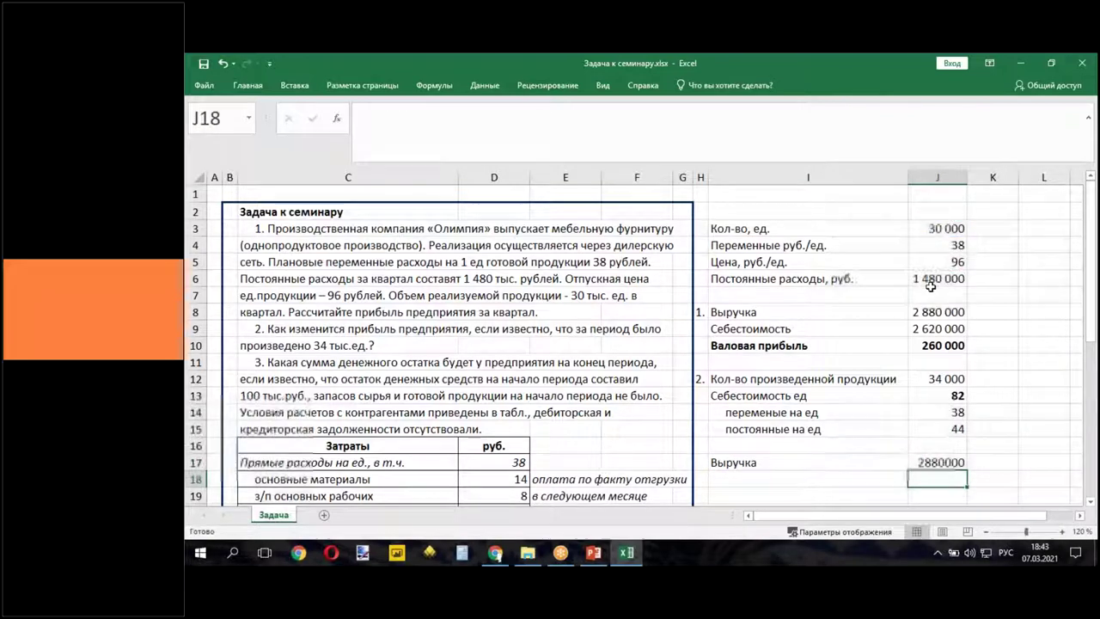
- Enter the label "Себестоимость" in cell I18 for the question 2 cost of sales
left_click(778, 478)
type("Себесто")
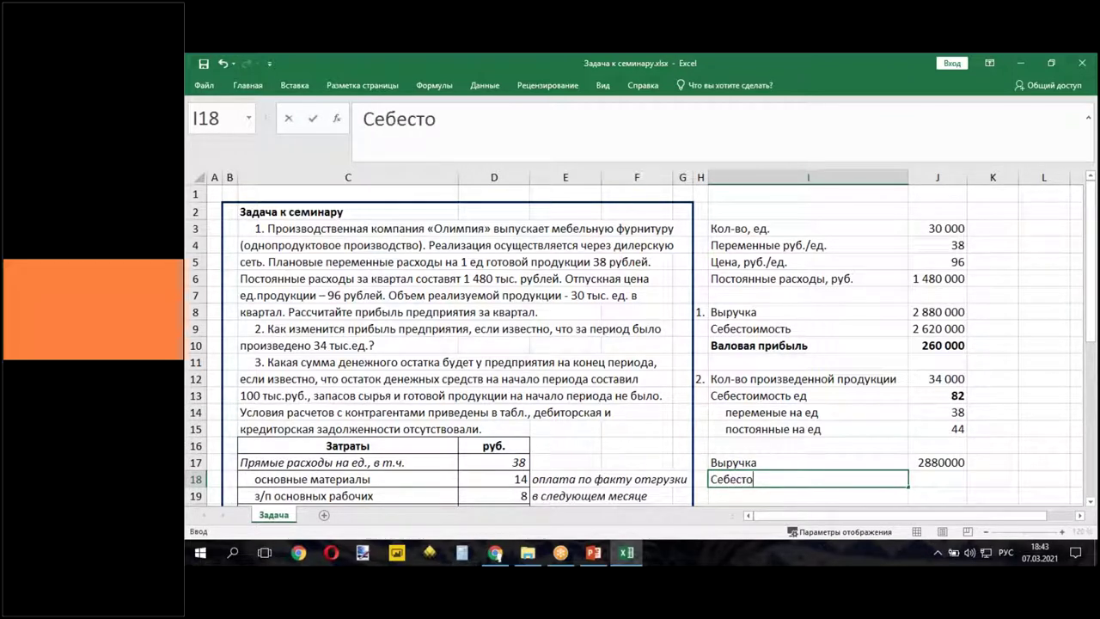
type("имость")
- Calculate the cost of sales in cell J18 by multiplying sold quantity by unit cost with the formula =J3*J13
left_click(951, 478)
type("=")
left_click(921, 230)
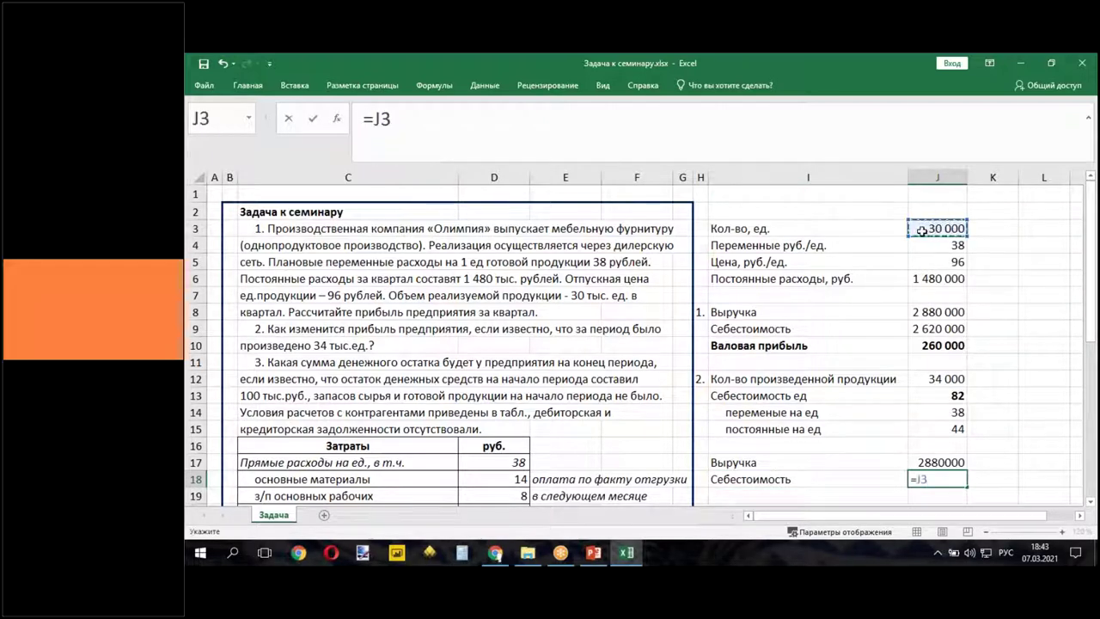
type("*")
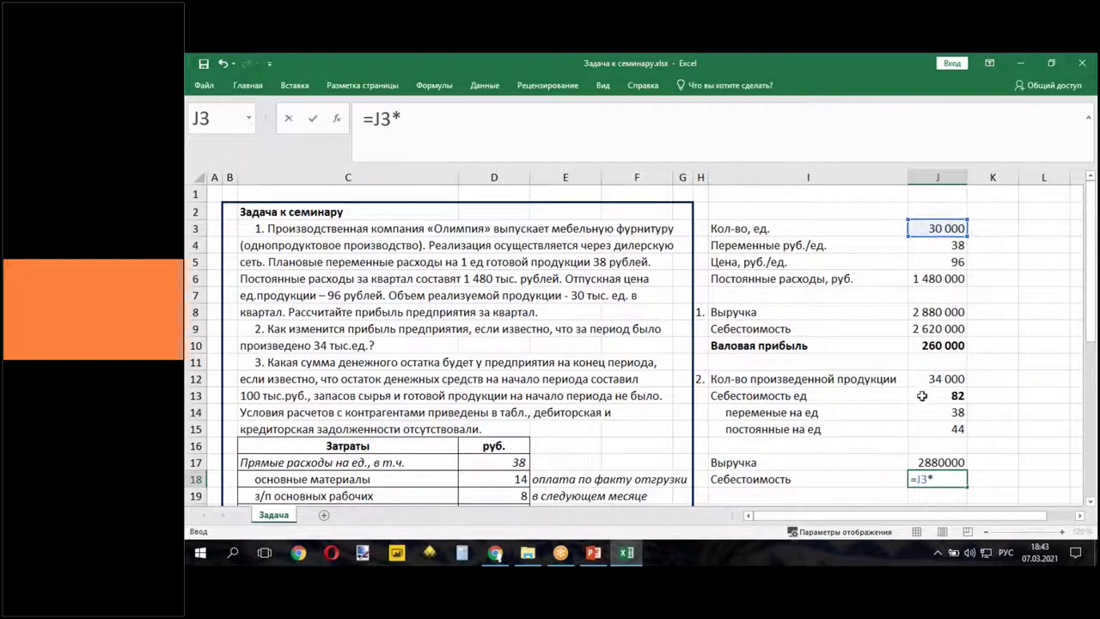
left_click(923, 396)
key("Return")
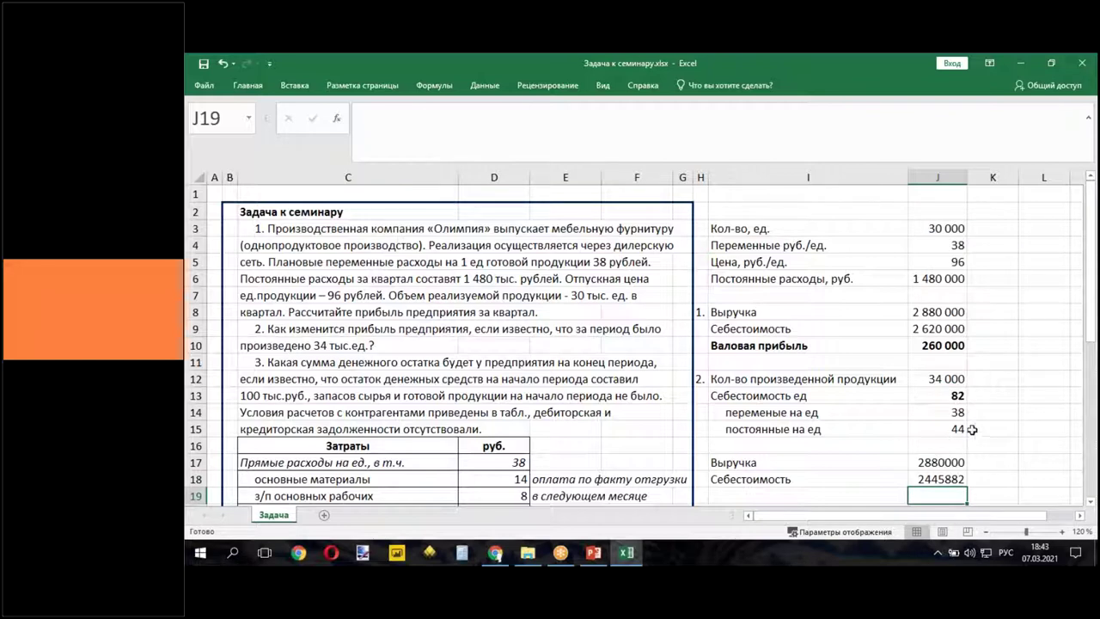
- Copy the number format of the question 1 revenue in J8 onto cells J17:J20
left_click(936, 312)
scroll(937, 312, "down", 1)
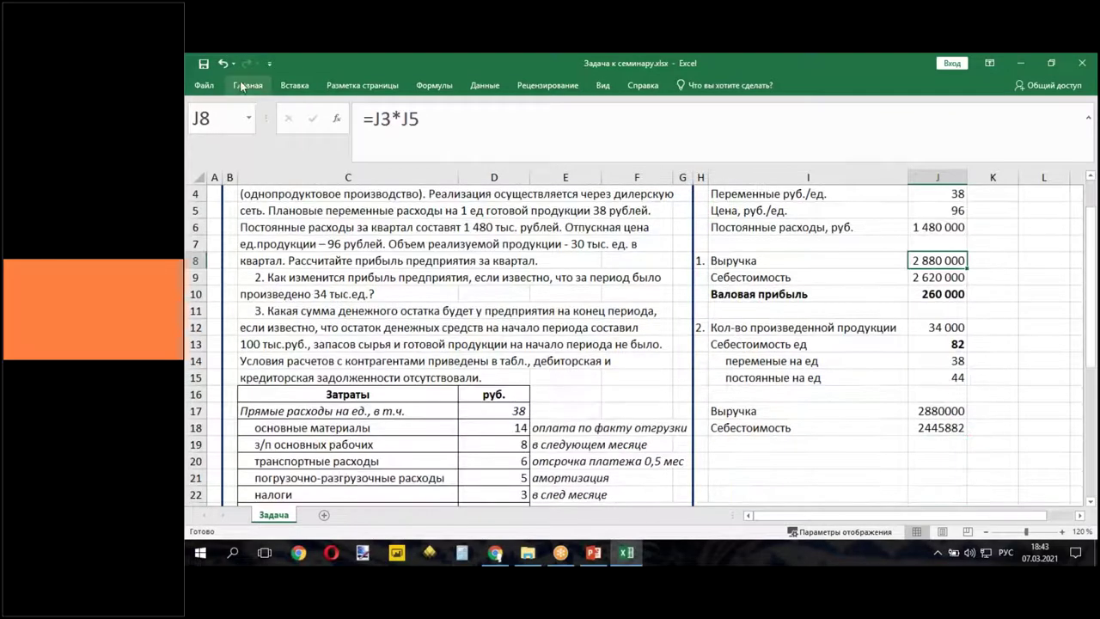
left_click(246, 85)
left_click(230, 134)
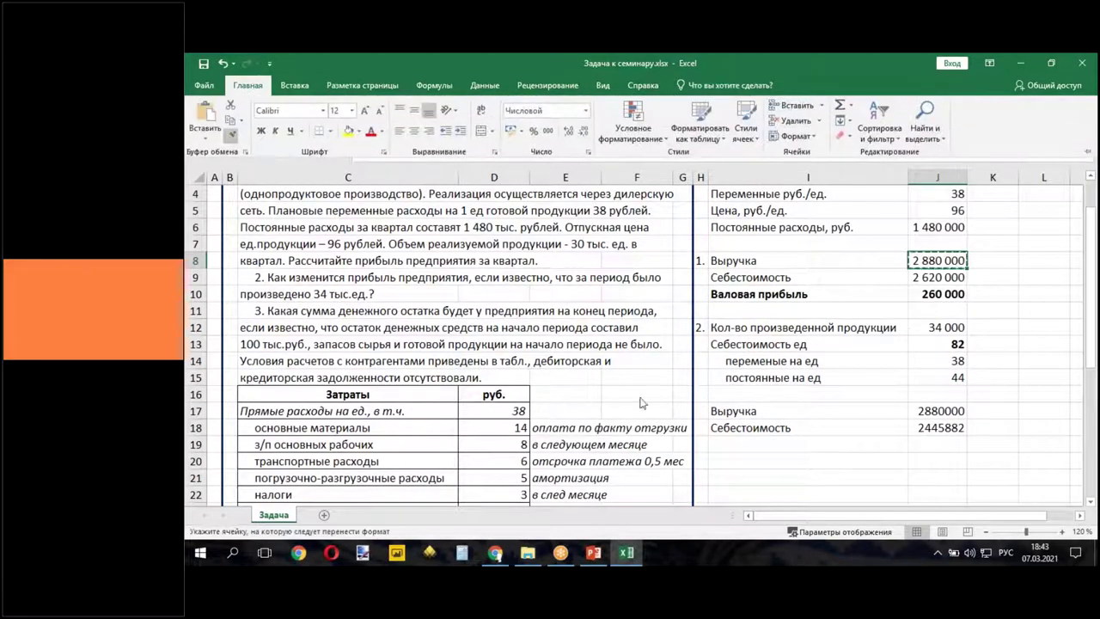
left_click_drag(937, 411, 942, 468)
- Examine the cost formulas in J9 and J18 together with the fixed costs in row 6
key("Up")
key("Up")
key("Up")
key("Up")
key("Up")
key("Up")
key("Up")
key("Up")
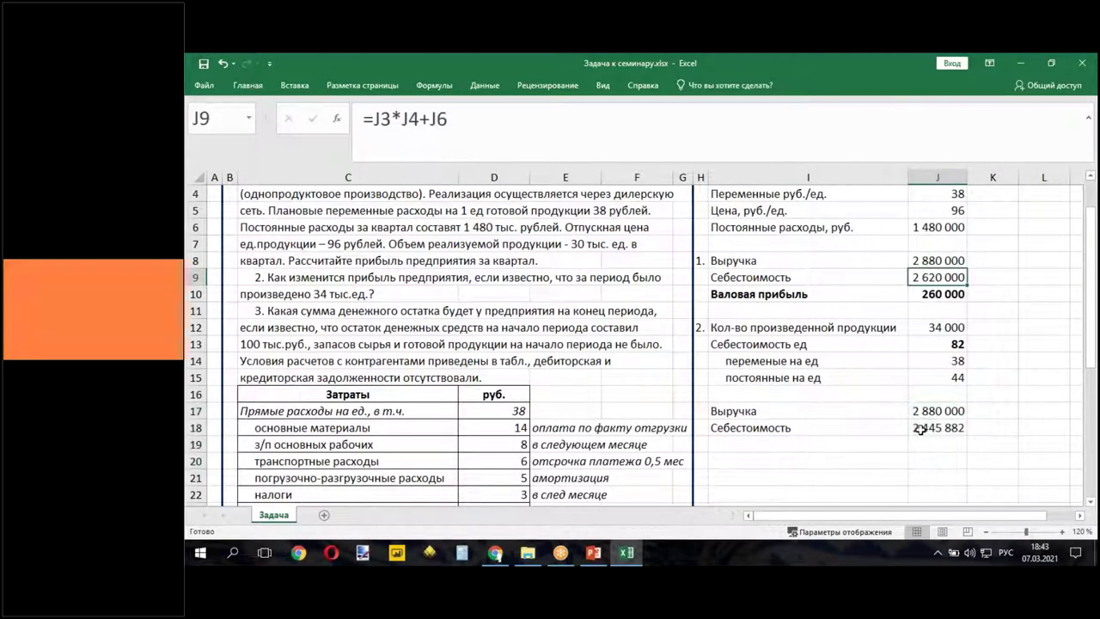
left_click(919, 429)
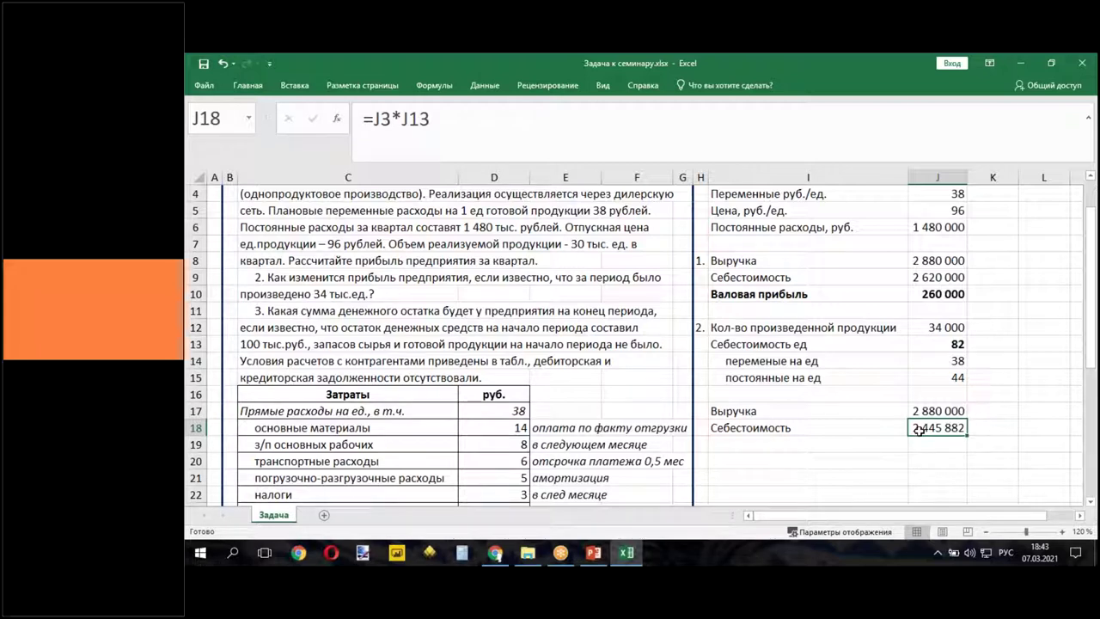
left_click_drag(786, 225, 932, 221)
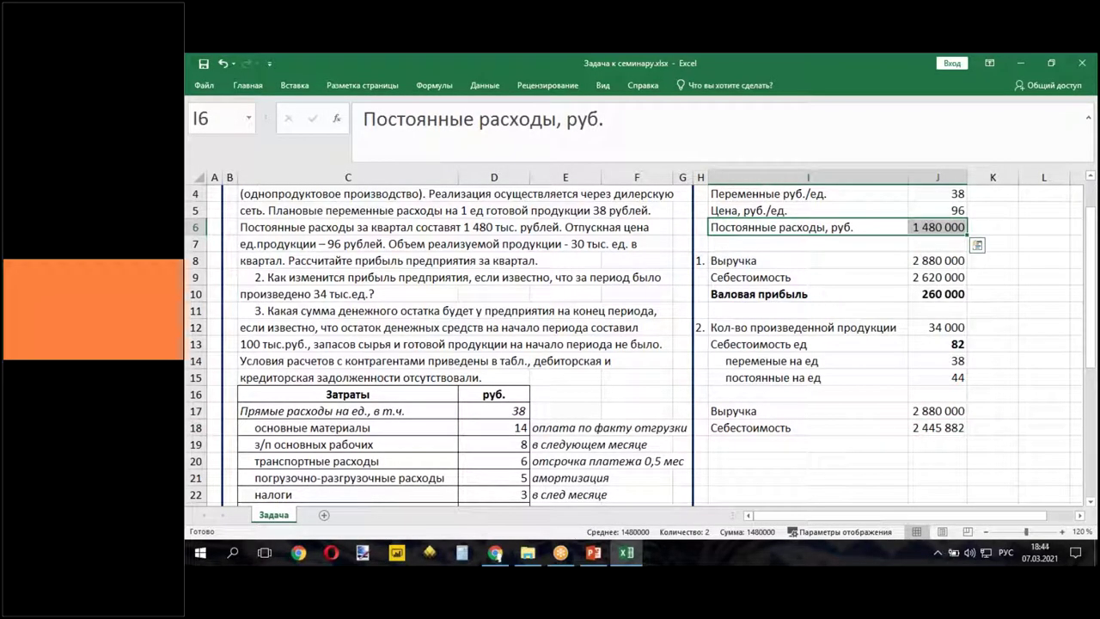
left_click(928, 230)
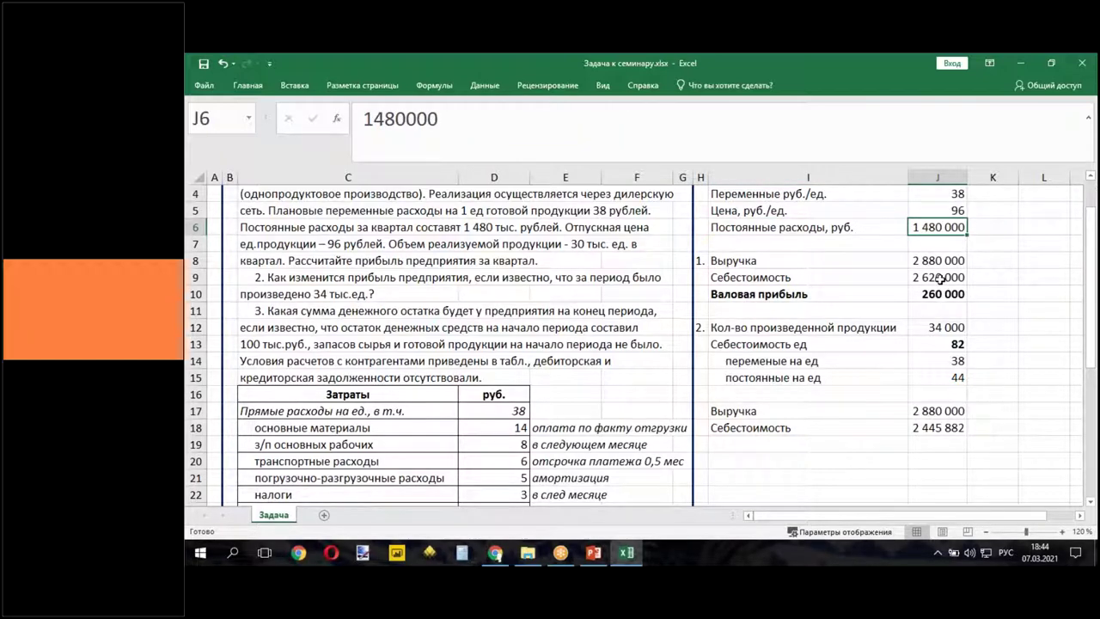
scroll(940, 293, "up", 1)
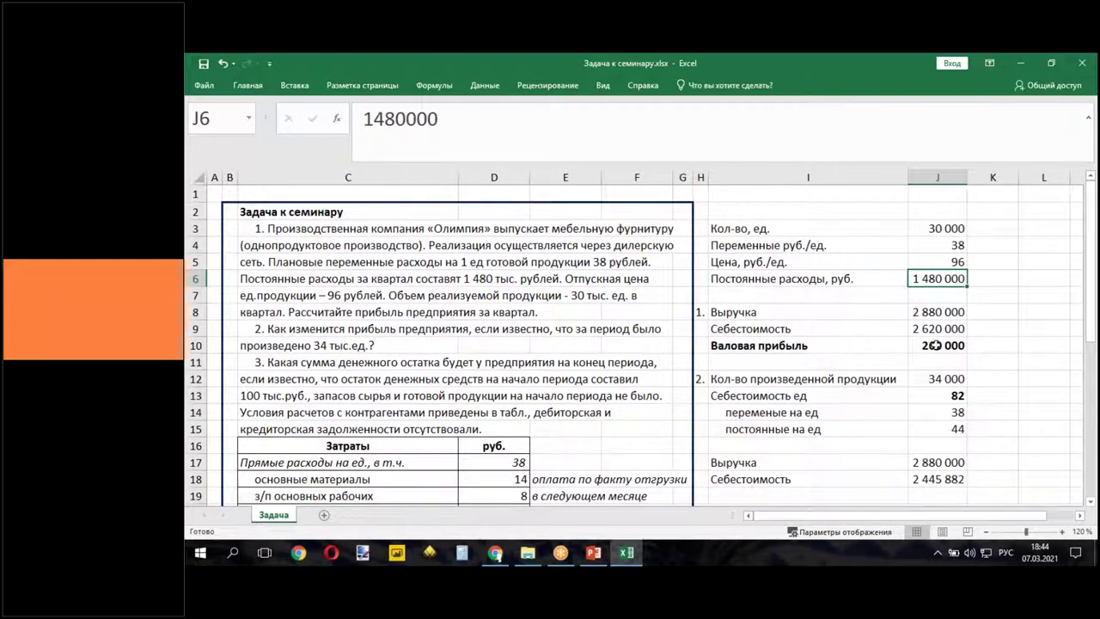
scroll(932, 426, "down", 1)
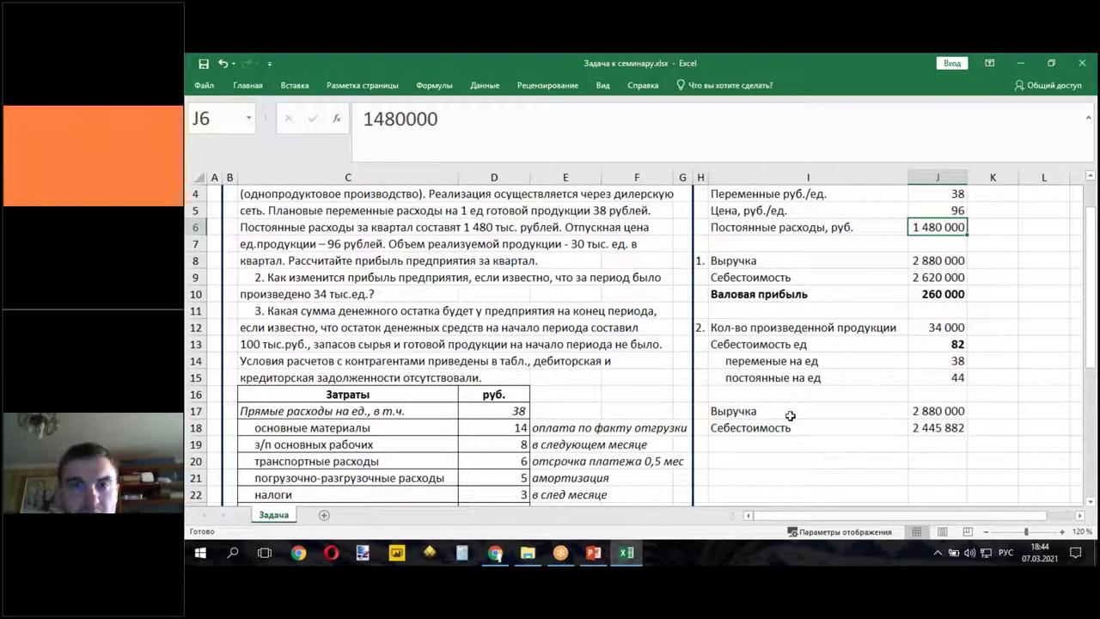
- Enter the label "Валовая прибыль" in cell I19 for the question 2 gross profit
left_click(744, 441)
type("Вало")
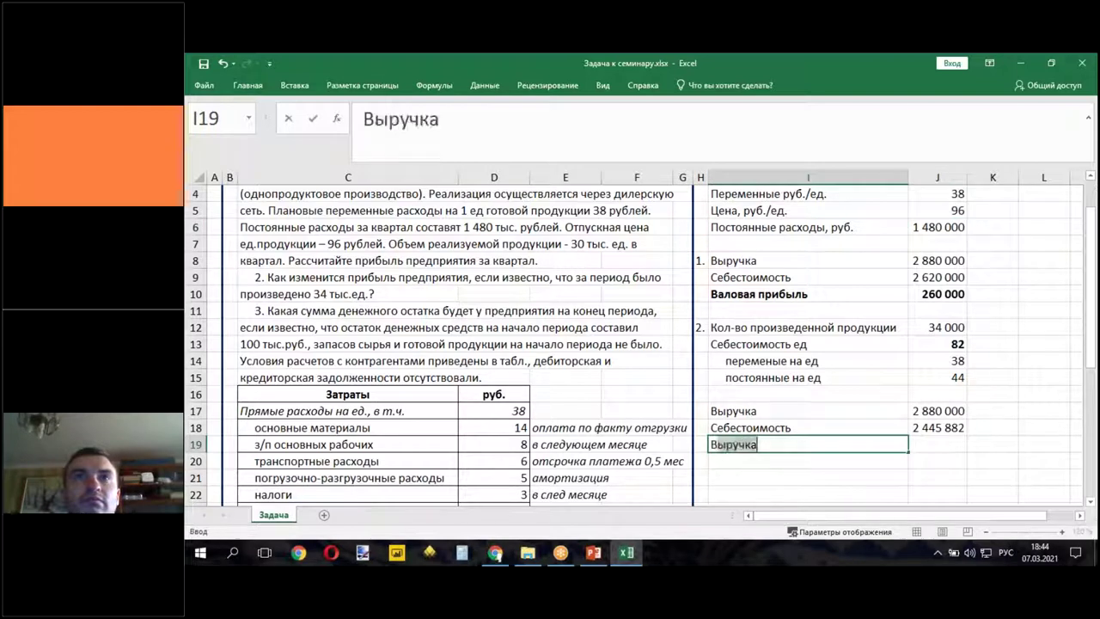
type("ва")
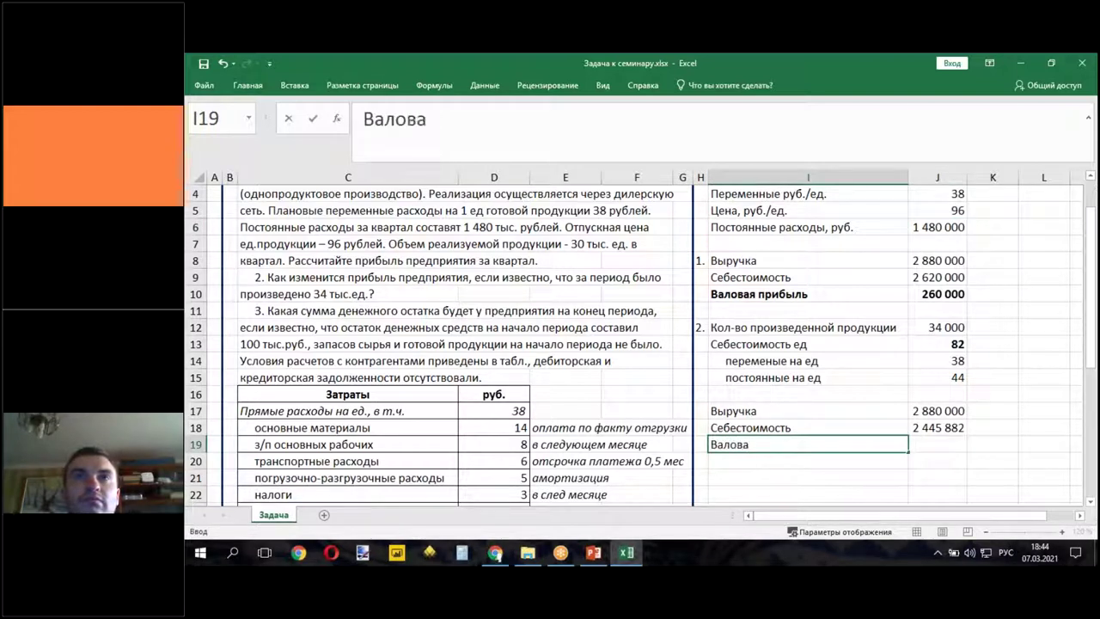
type("я прибыль")
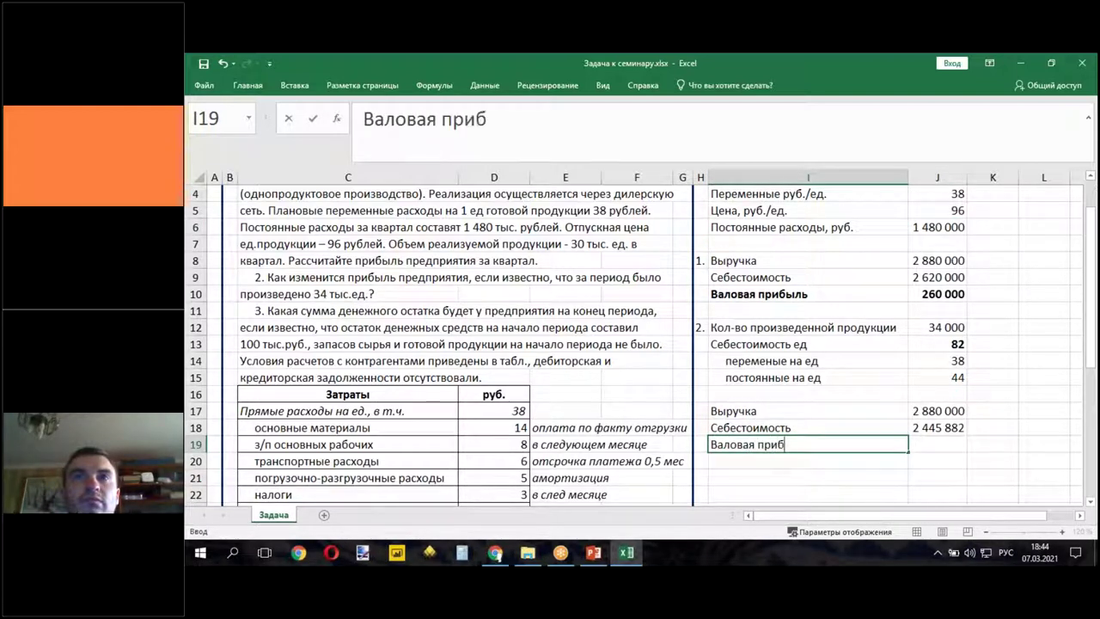
- Calculate the question 2 gross profit in cell J19 by subtracting cost from revenue with the formula =J17-J18
left_click(931, 442)
type("=")
left_click(928, 413)
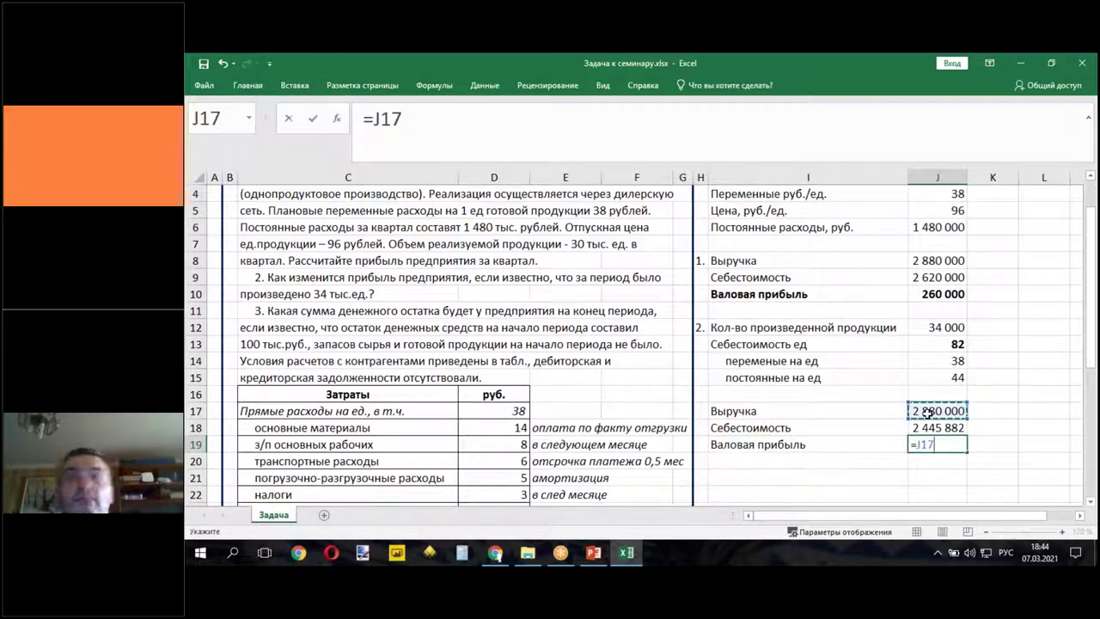
type("-")
left_click(932, 427)
key("Return")
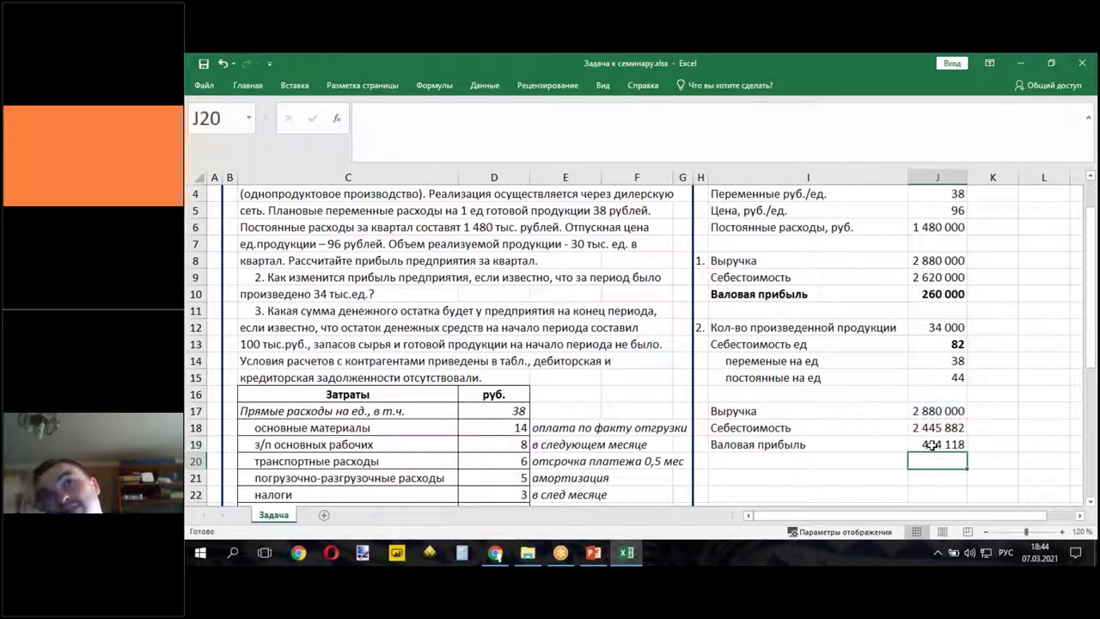
- Make the question 2 gross profit label and value in I19:J19 bold
left_click(797, 445)
left_click_drag(798, 445, 933, 443)
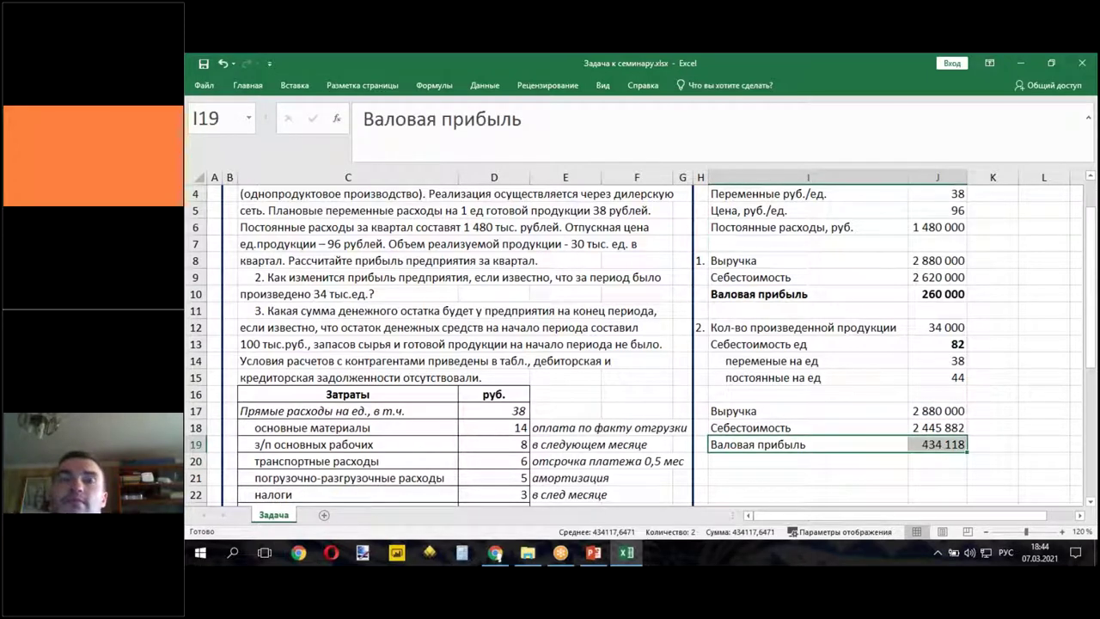
left_click(255, 89)
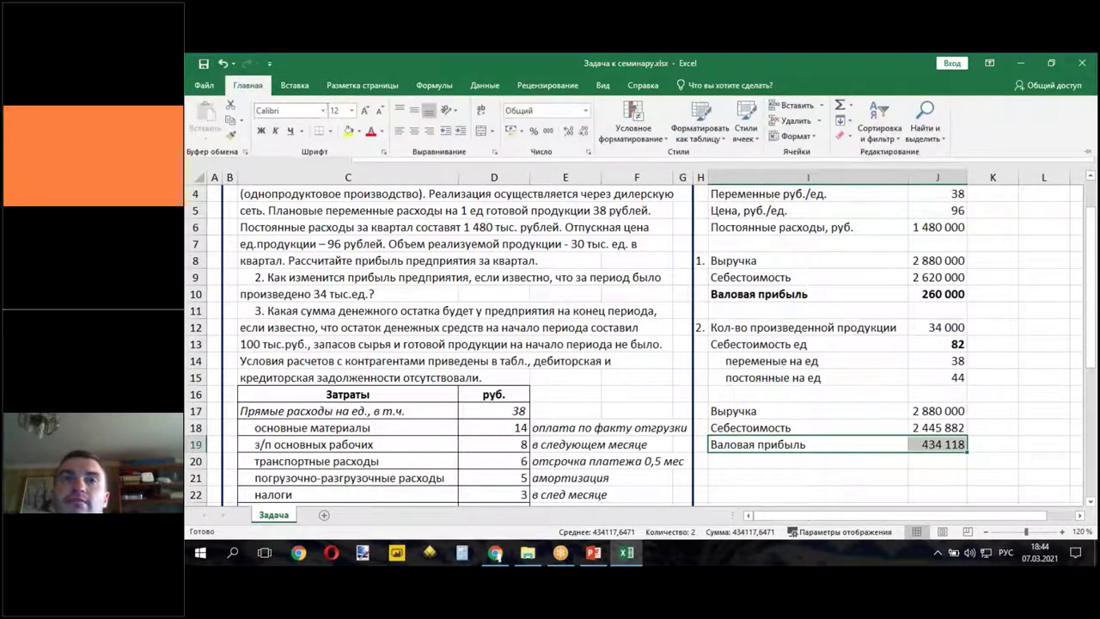
left_click(260, 131)
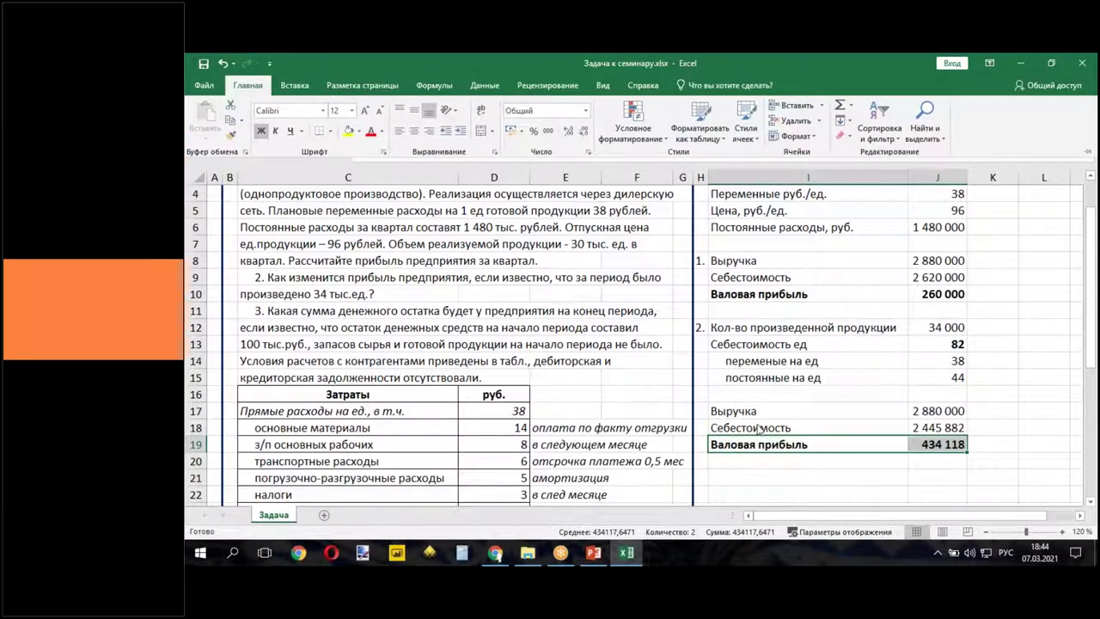
left_click(937, 478)
left_click(937, 478)
left_click(928, 300)
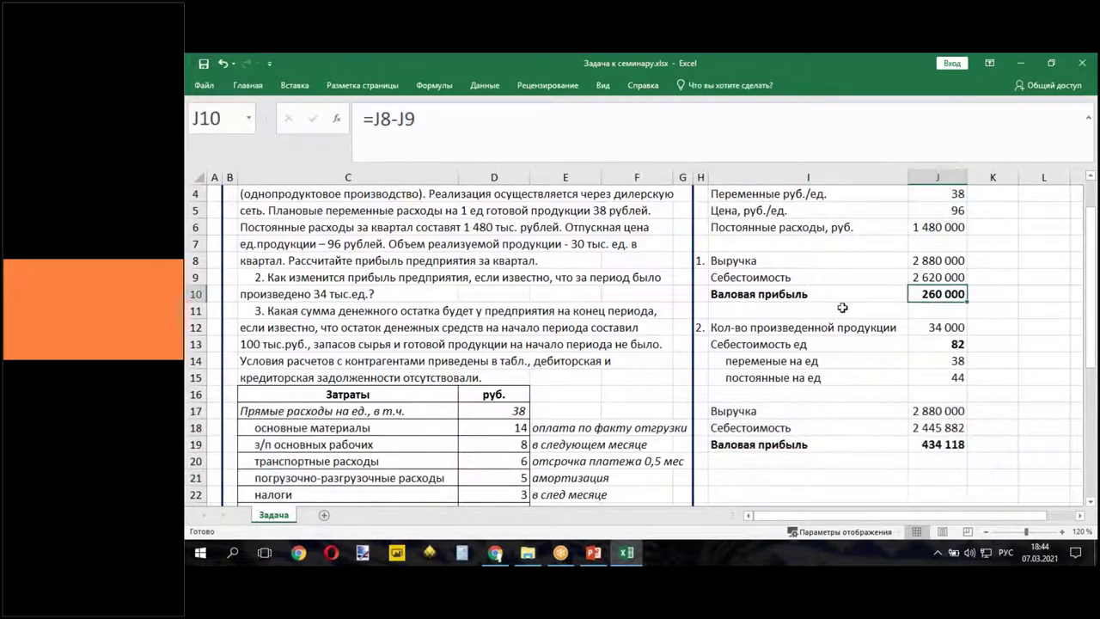
- Examine the gross profits in J10 and J19 against the quantity and fixed cost figures, and read question 3 starting in C11
left_click(945, 445)
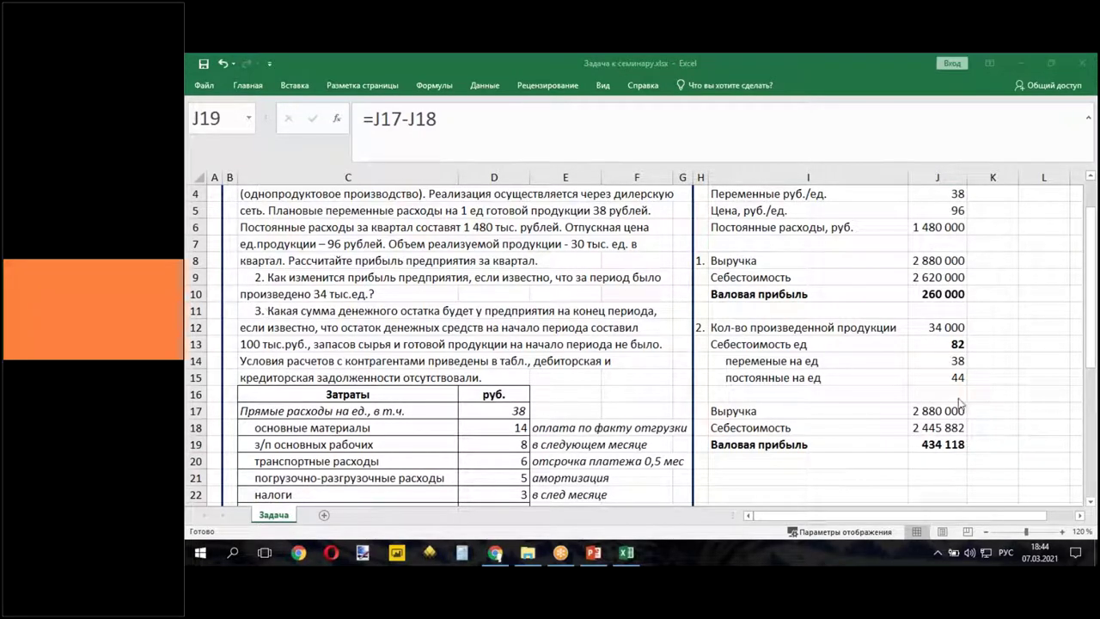
left_click(939, 378)
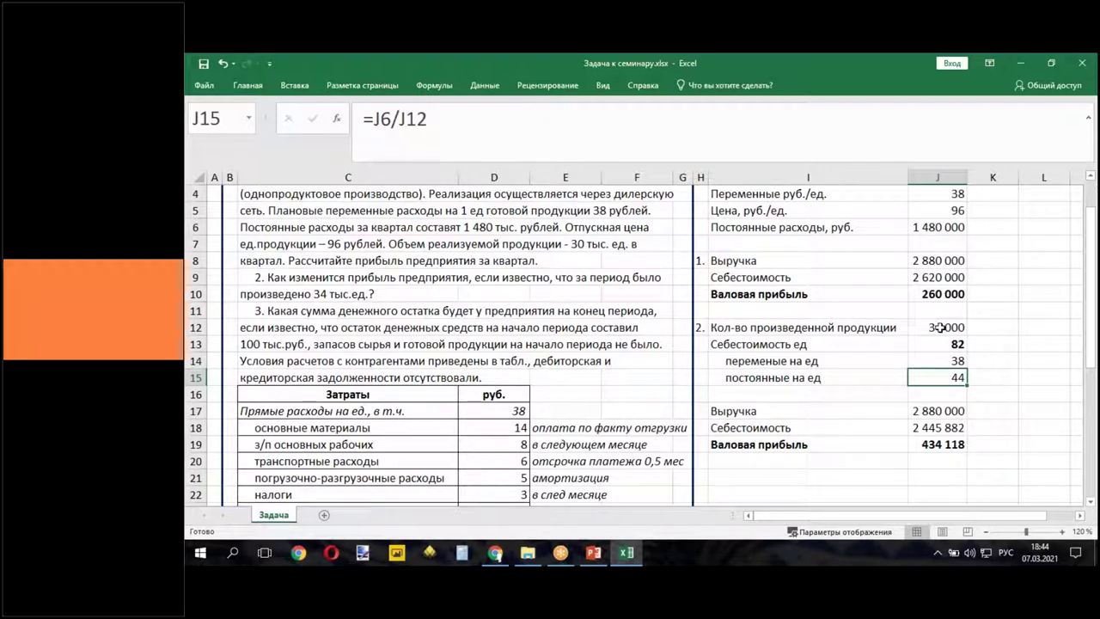
left_click(927, 226)
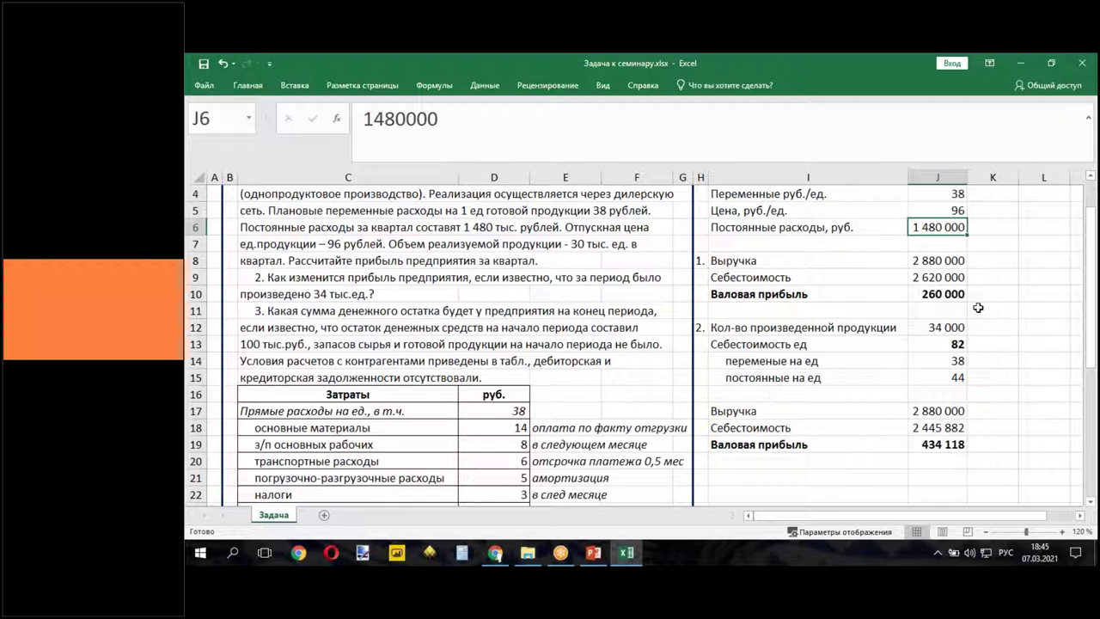
scroll(860, 386, "up", 1)
left_click_drag(756, 228, 941, 227)
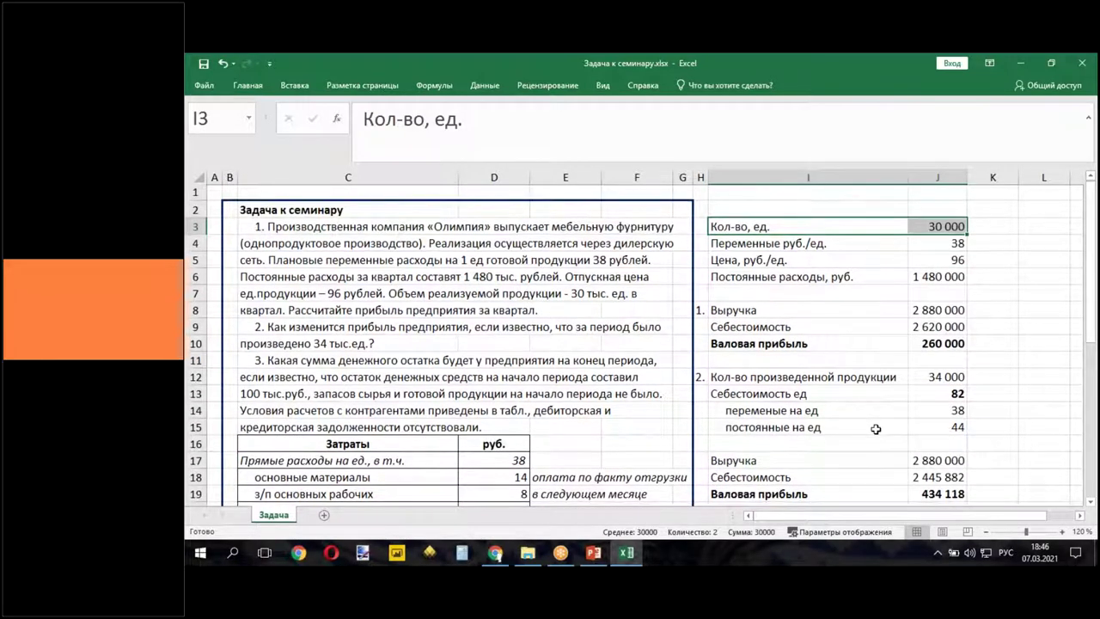
scroll(860, 386, "down", 1)
left_click(937, 294)
left_click(933, 444)
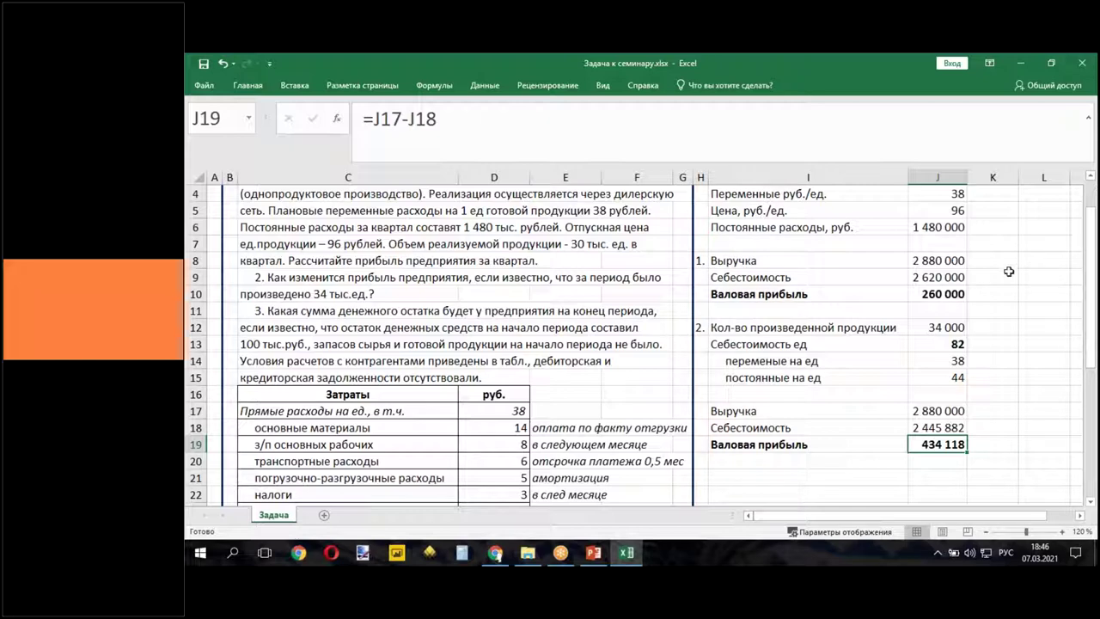
left_click(988, 308)
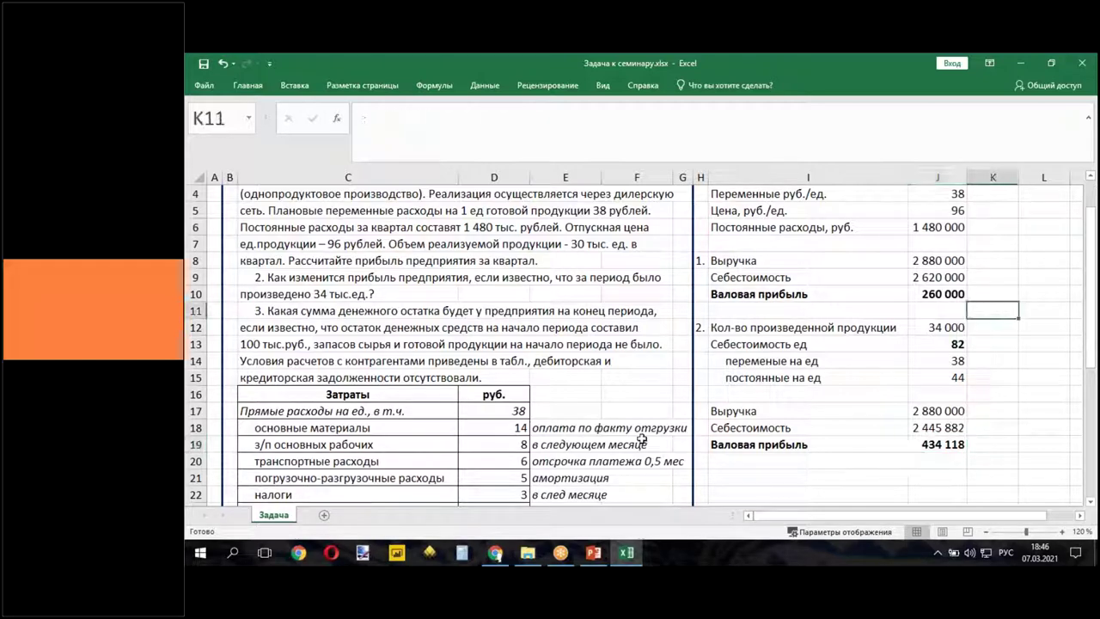
scroll(330, 391, "up", 1)
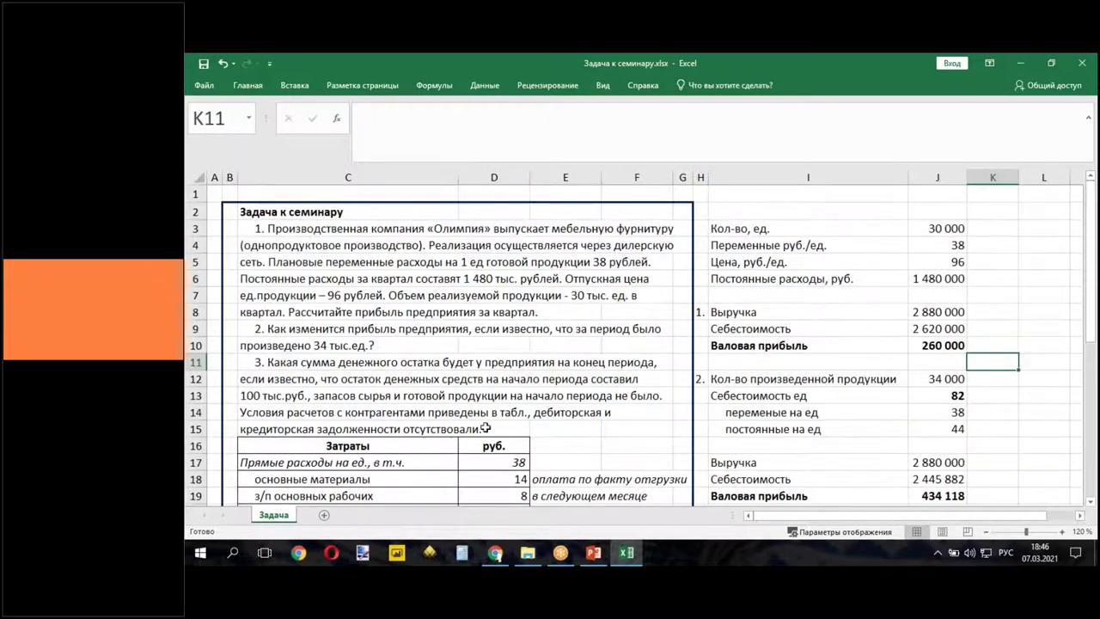
left_click(267, 362)
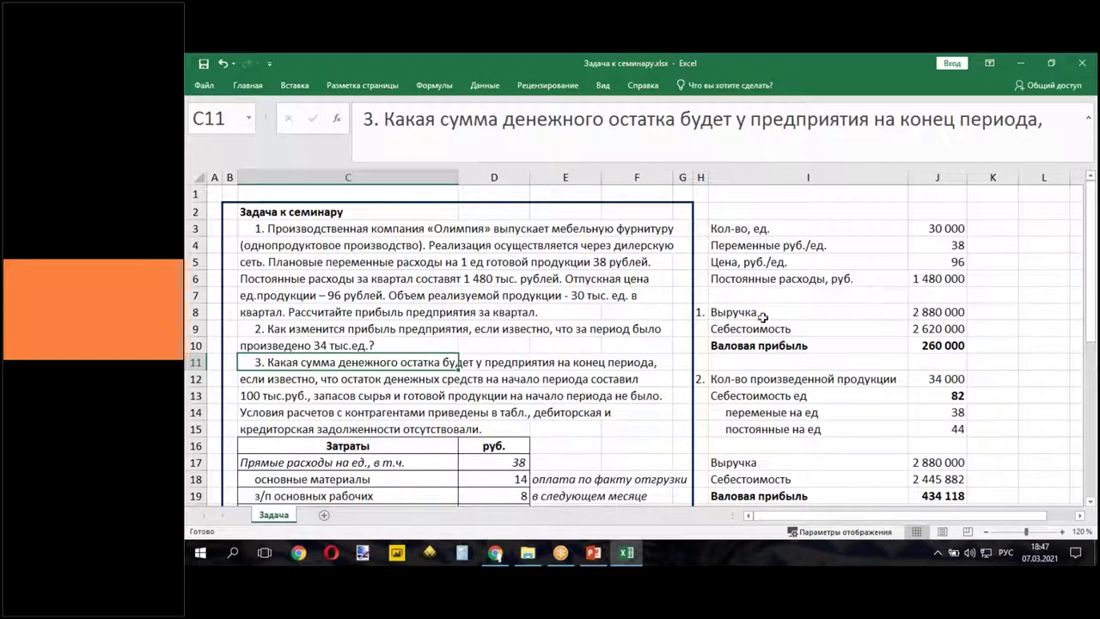
- Highlight the gross profit rows of questions 1 and 2, I10:J10 and I19:J19, with yellow fill
left_click_drag(844, 516, 901, 528)
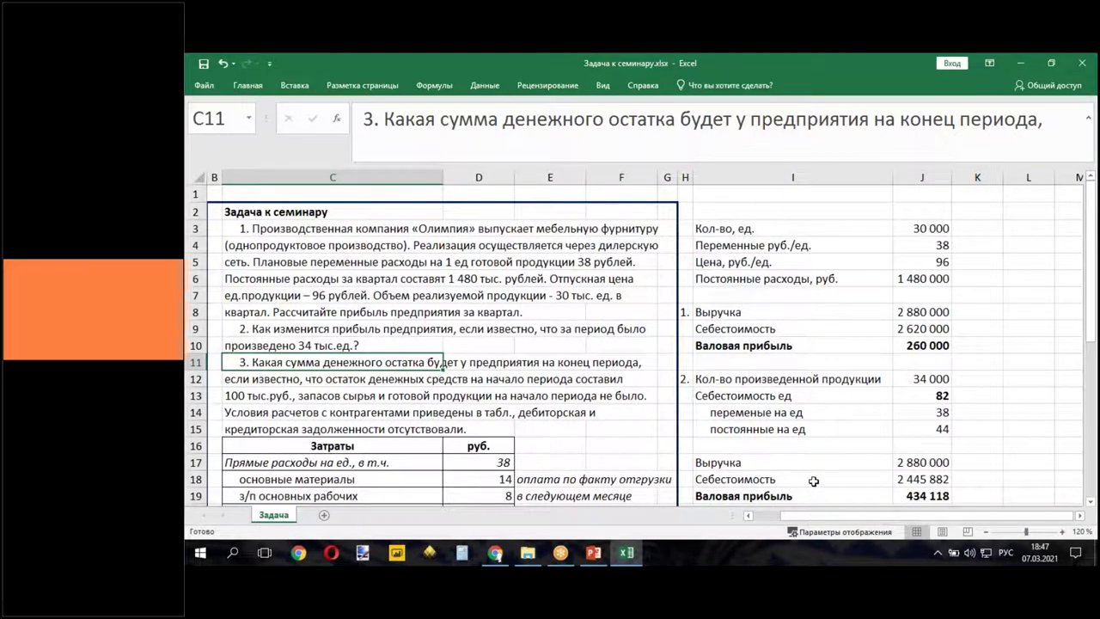
scroll(812, 482, "down", 3)
left_click_drag(730, 296, 909, 295)
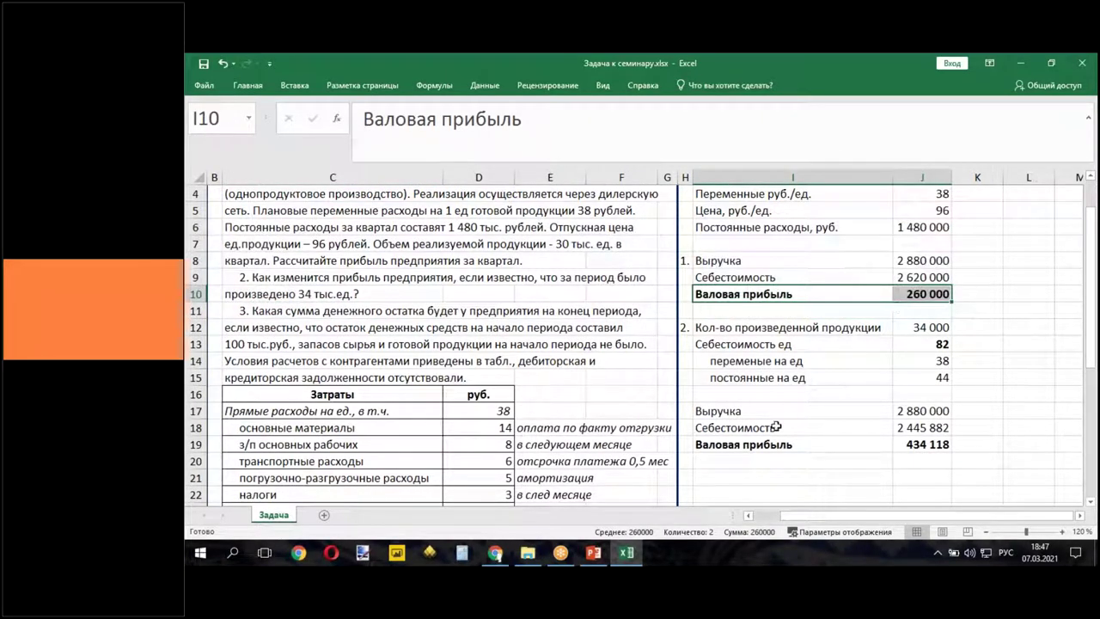
left_click_drag(750, 444, 910, 444)
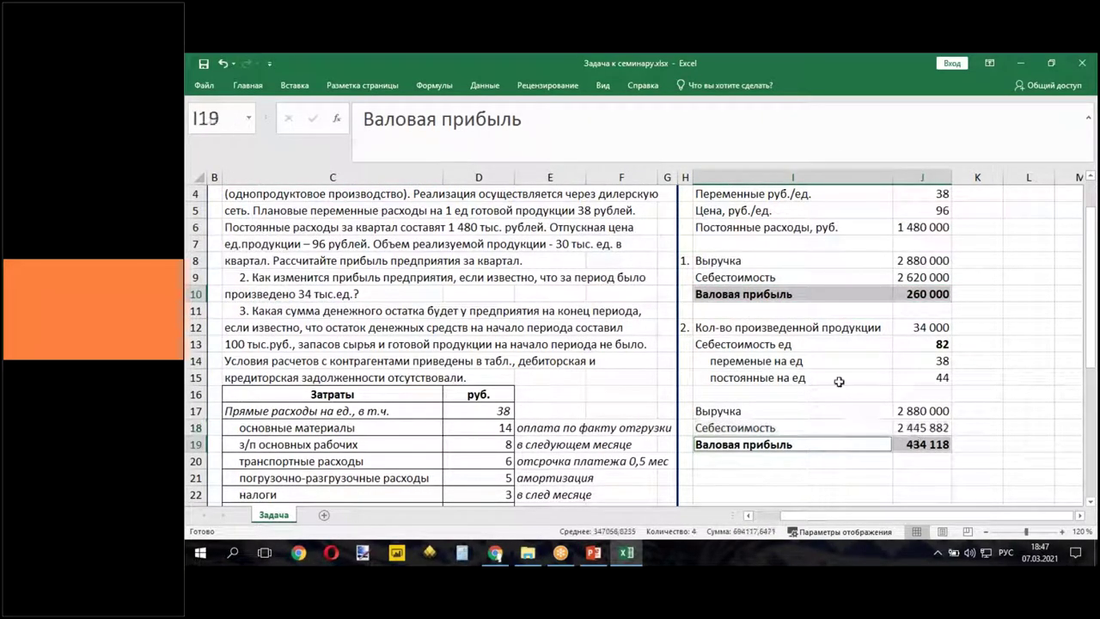
left_click(247, 85)
left_click(348, 131)
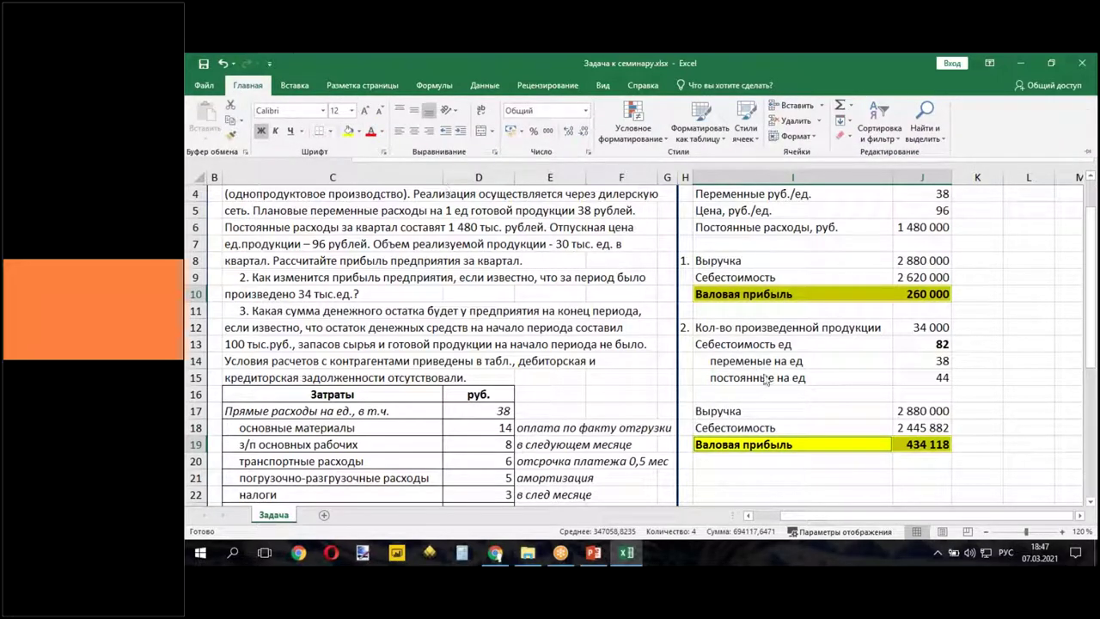
key("Escape")
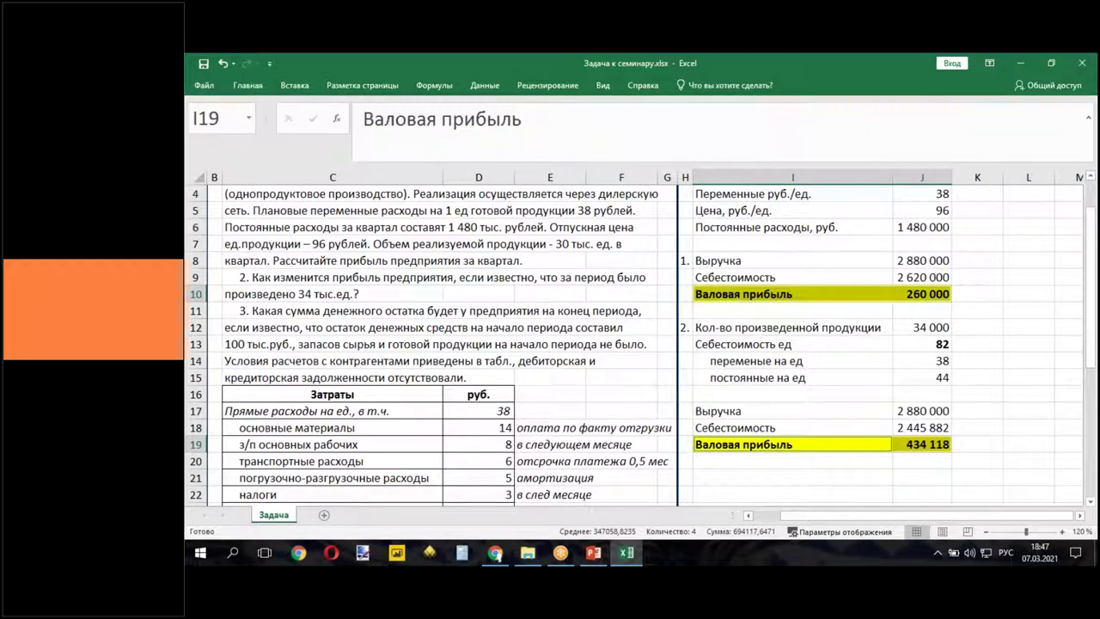
- Examine the direct cost items in C18:D23, their payment terms in E18:E23 and the cost formula in J9
scroll(908, 236, "up", 1)
left_click(909, 244)
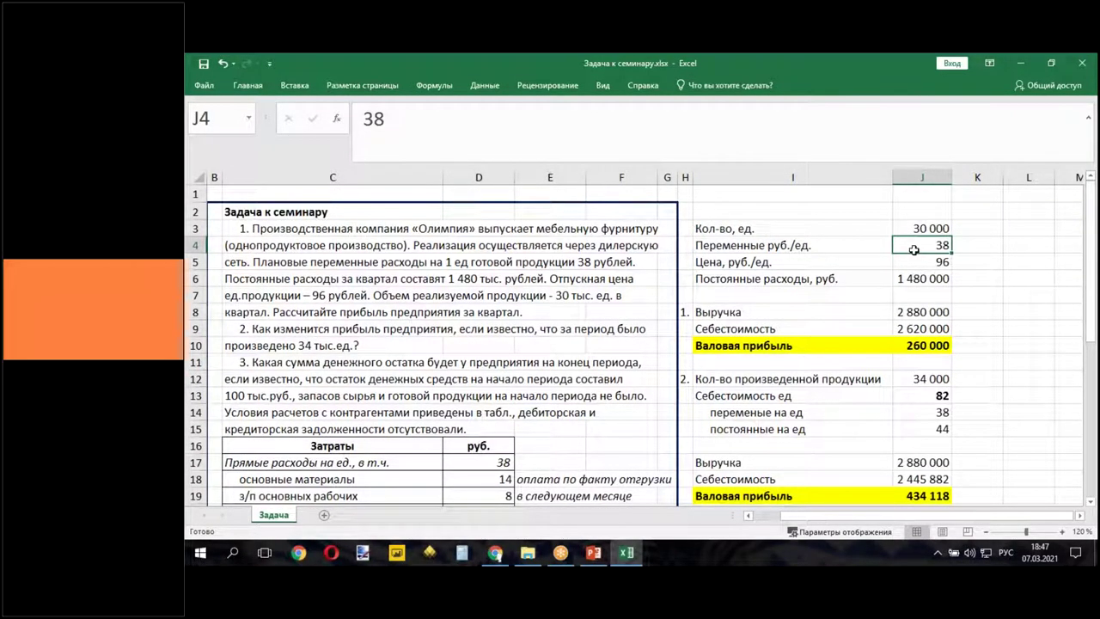
scroll(914, 253, "down", 1)
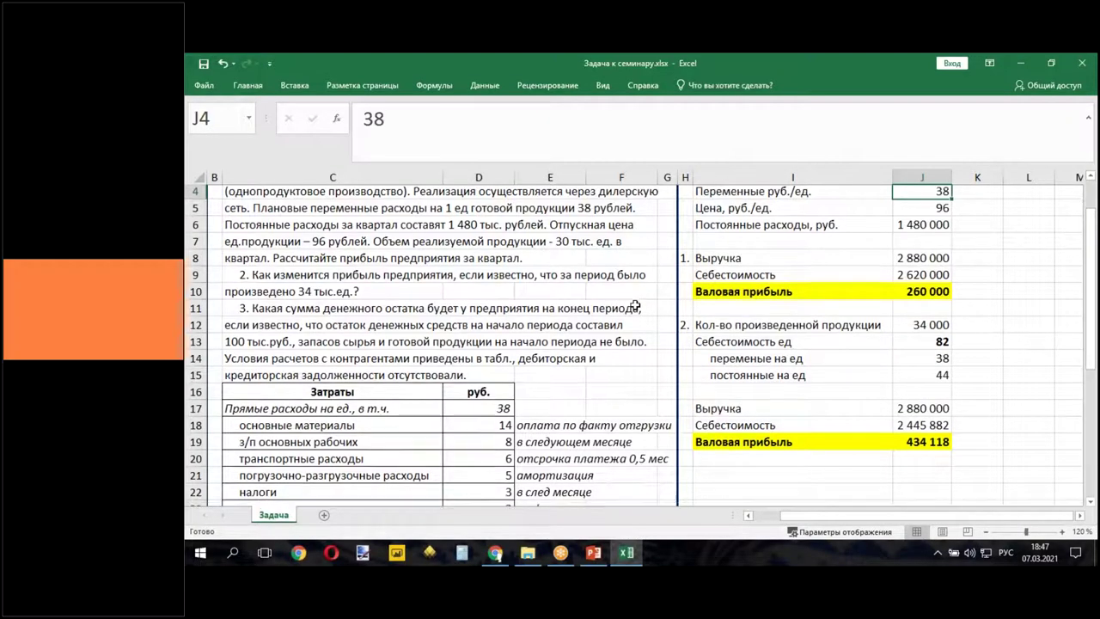
scroll(640, 305, "down", 1)
left_click_drag(385, 378, 458, 456)
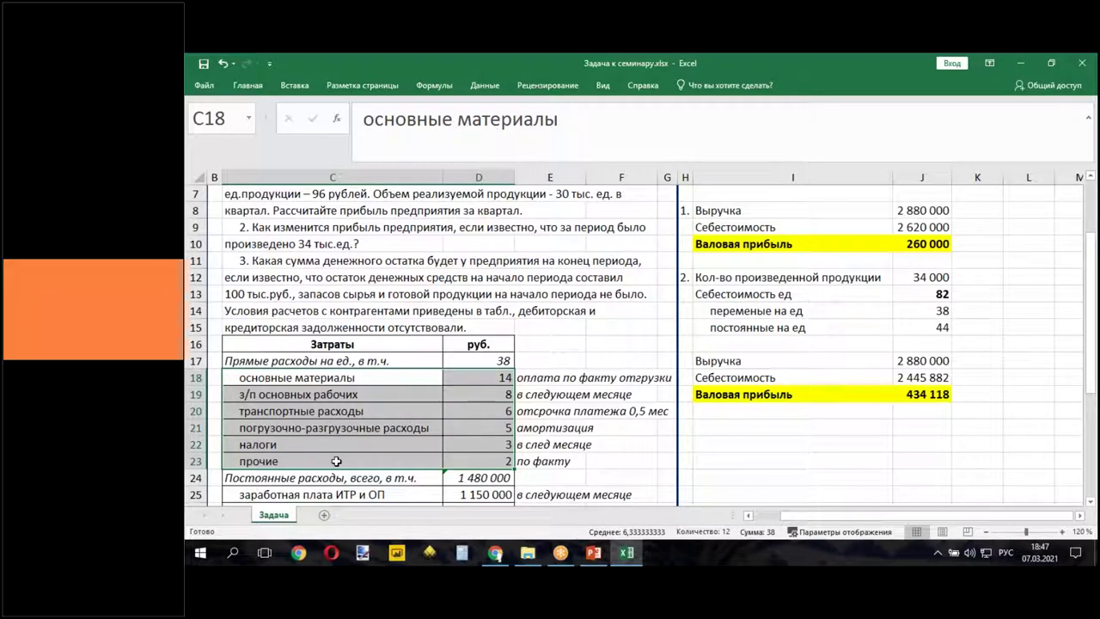
left_click_drag(526, 378, 535, 464)
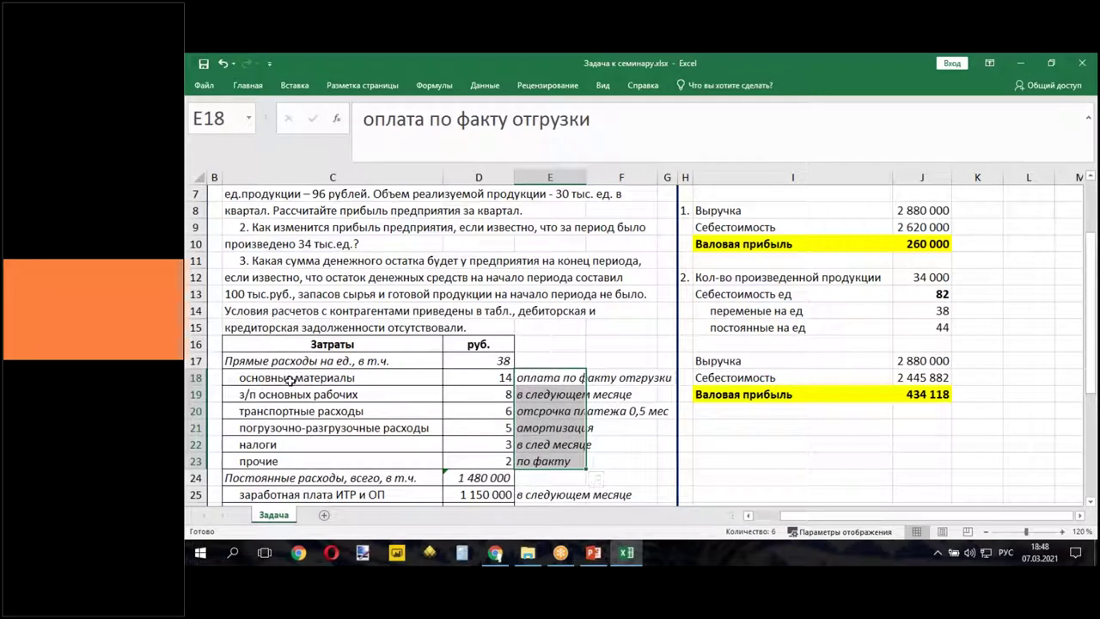
left_click_drag(271, 378, 605, 380)
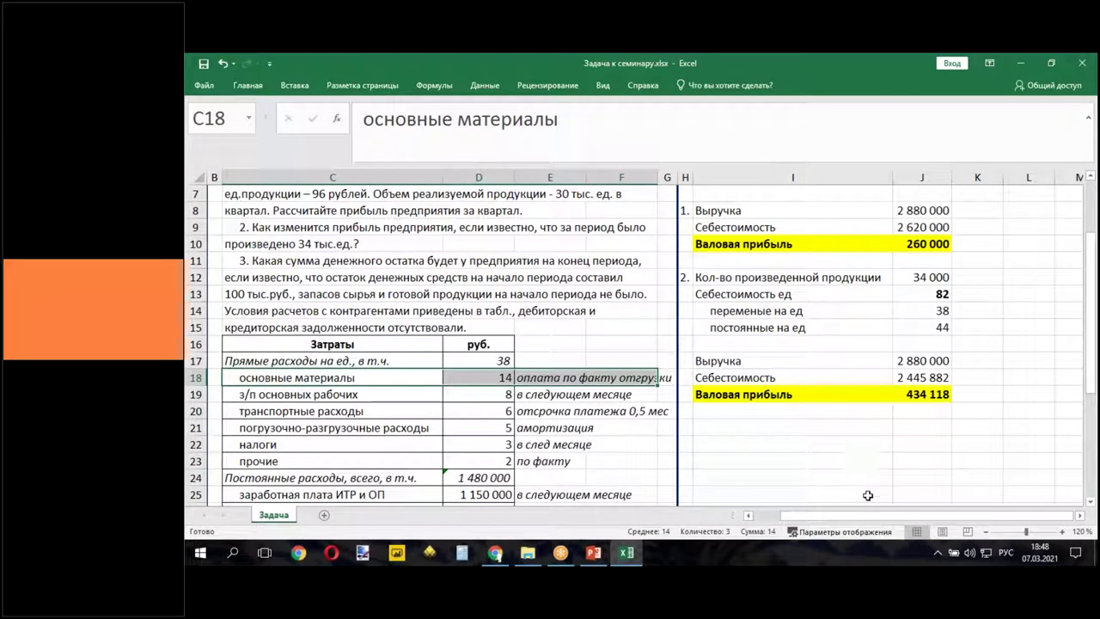
left_click(1082, 516)
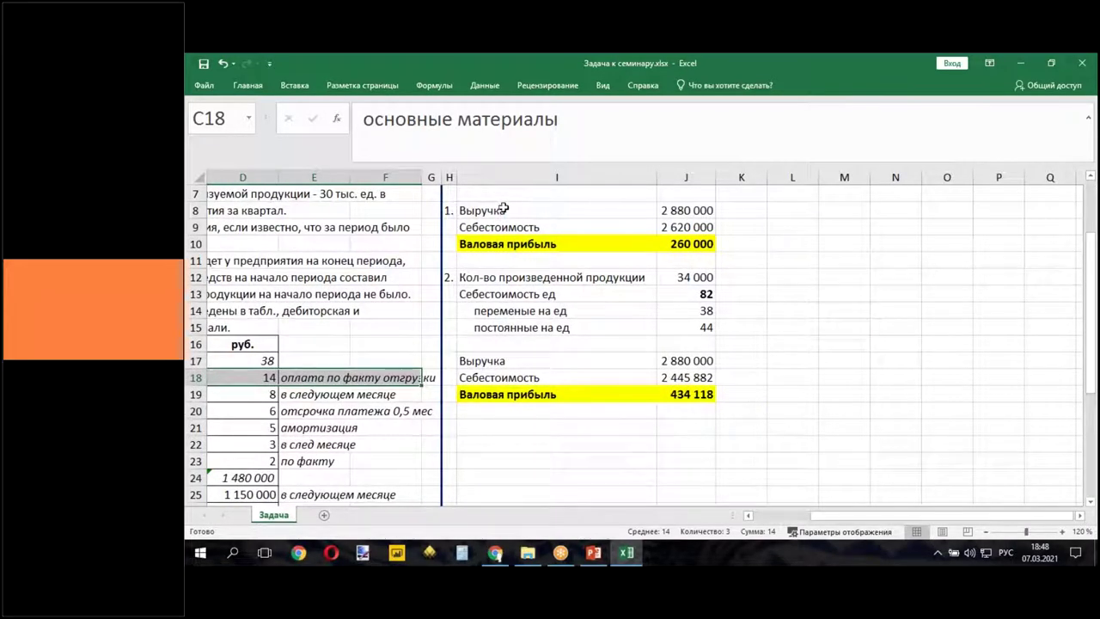
left_click_drag(498, 208, 674, 229)
left_click(673, 227)
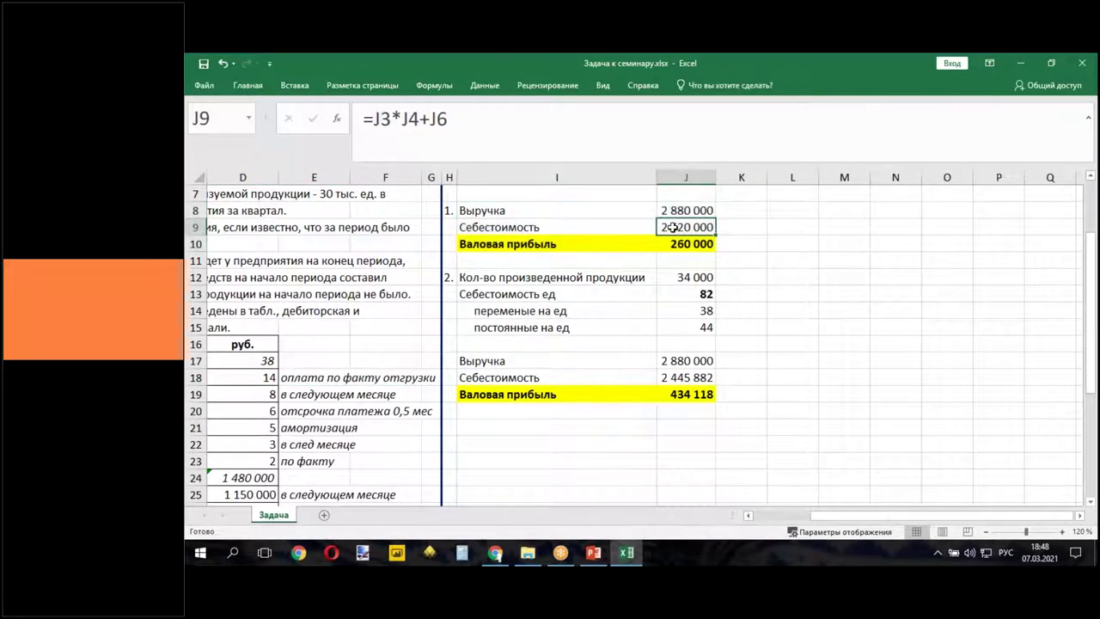
left_click(776, 228)
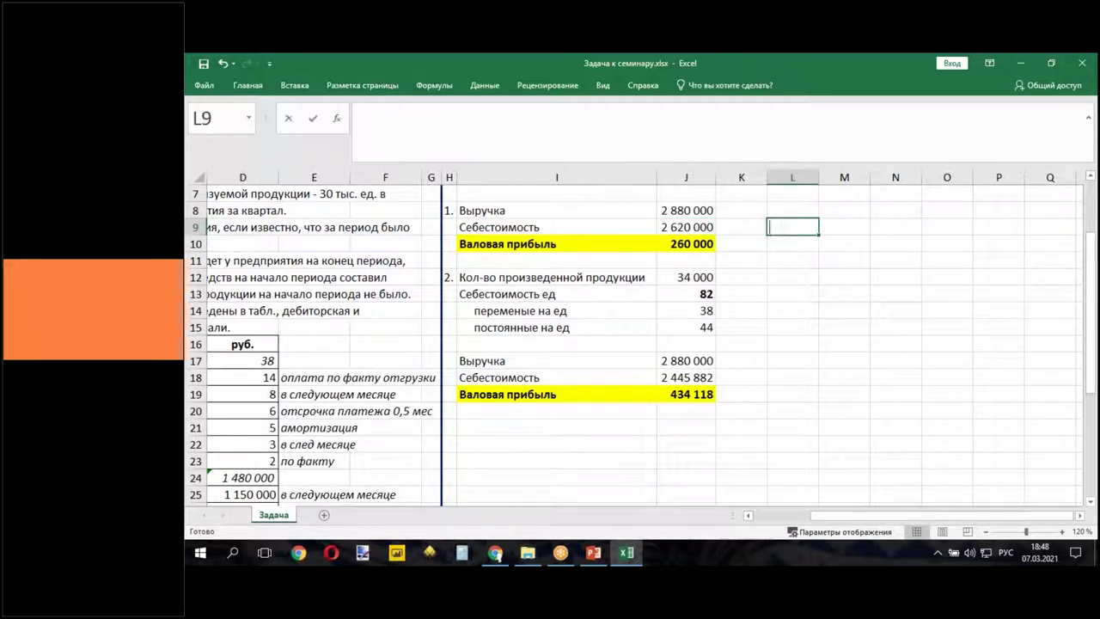
type("=")
key("BackSpace")
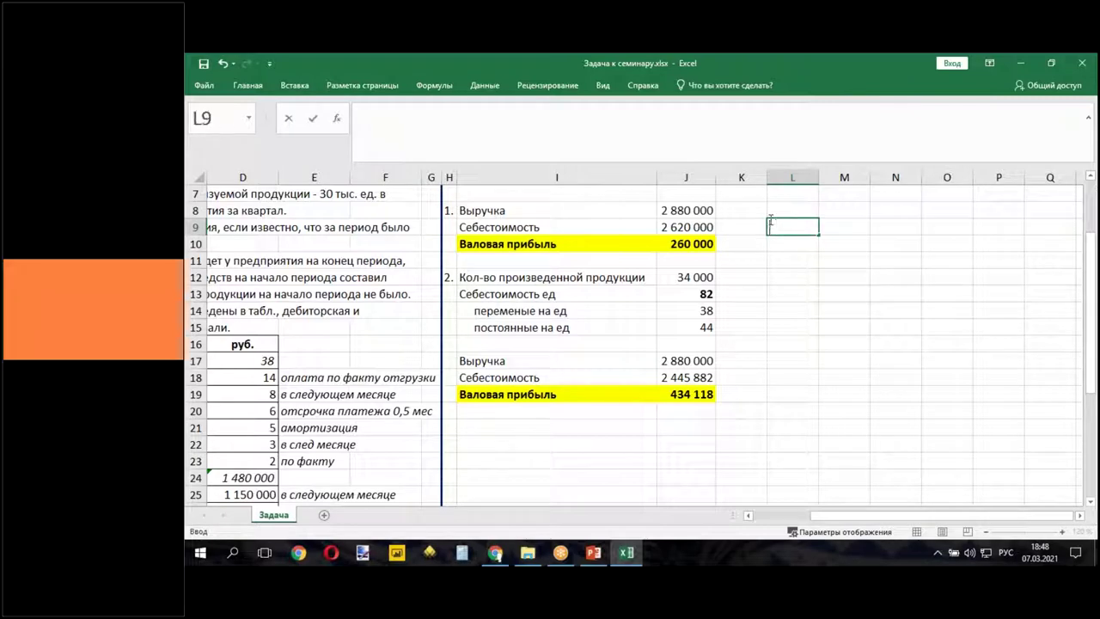
- Copy the direct cost item names from C18:C23, paste them as values starting at L9, and fit column L to their width
left_click_drag(830, 518, 801, 519)
left_click_drag(318, 377, 314, 458)
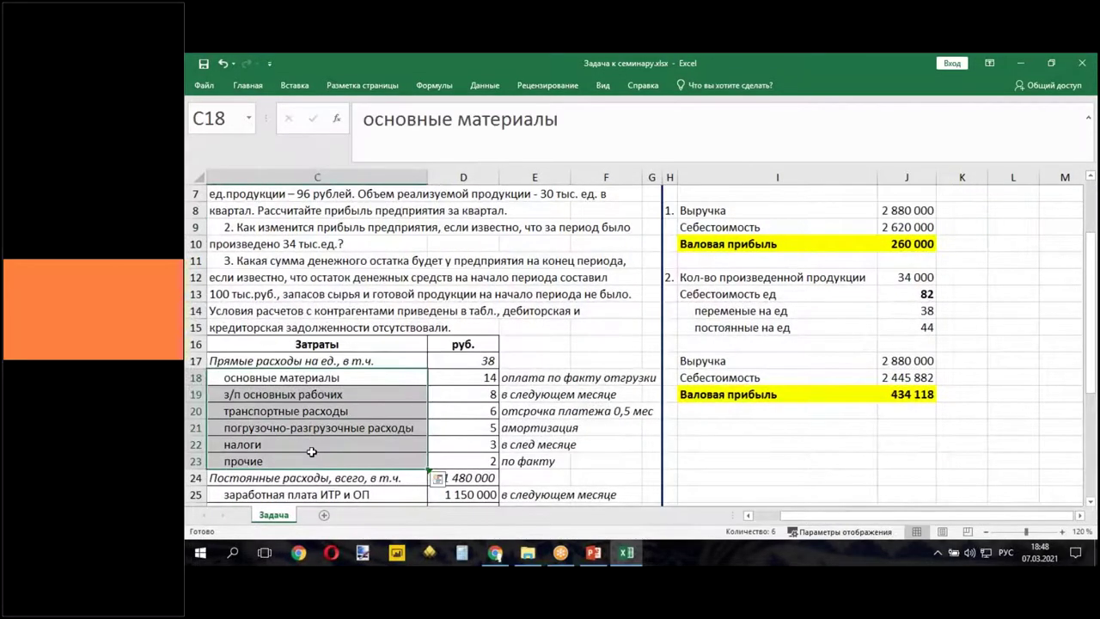
right_click(314, 458)
left_click(361, 177)
left_click_drag(825, 516, 834, 530)
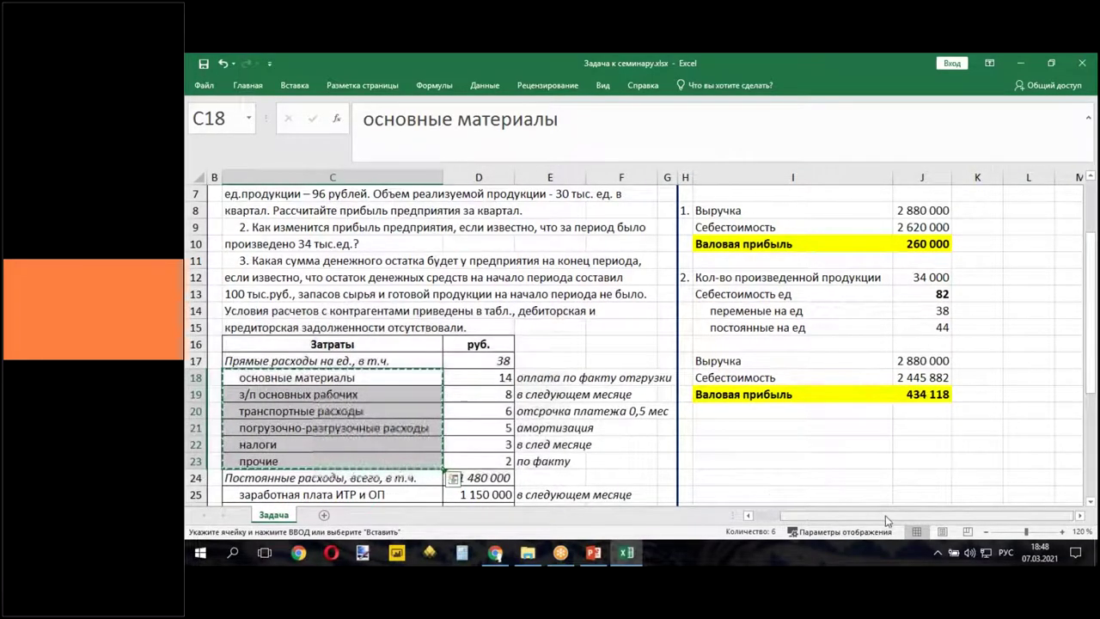
scroll(713, 257, "right", 3)
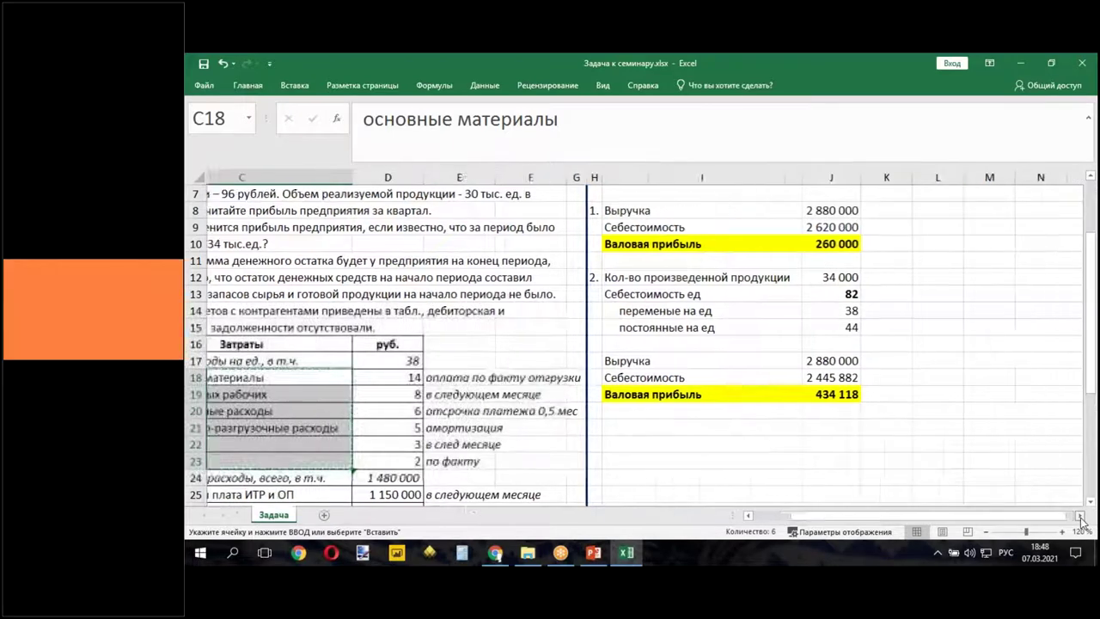
right_click(711, 226)
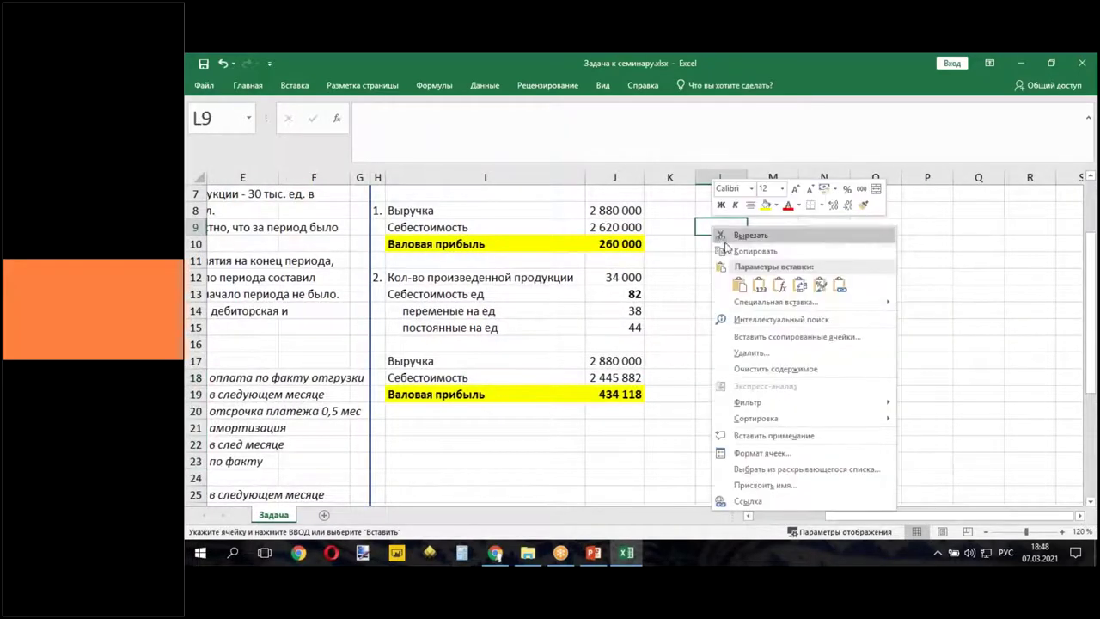
left_click(760, 282)
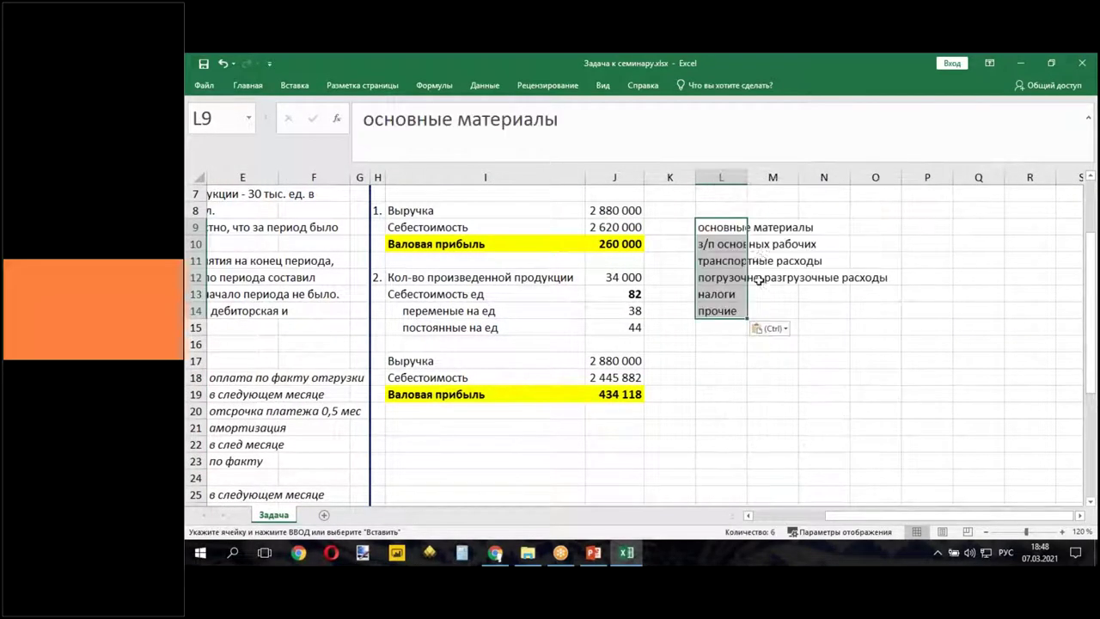
double_click(747, 177)
left_click(749, 227)
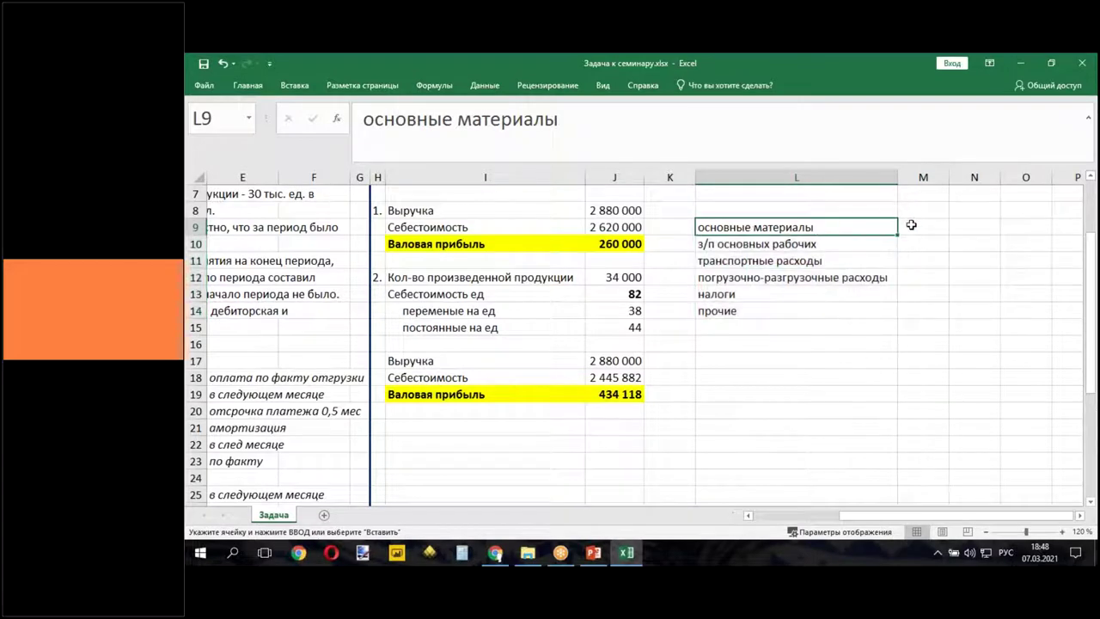
- Calculate the total cost of основные материалы in cell M9 with the formula =$J$3*D18
left_click(912, 226)
type("=")
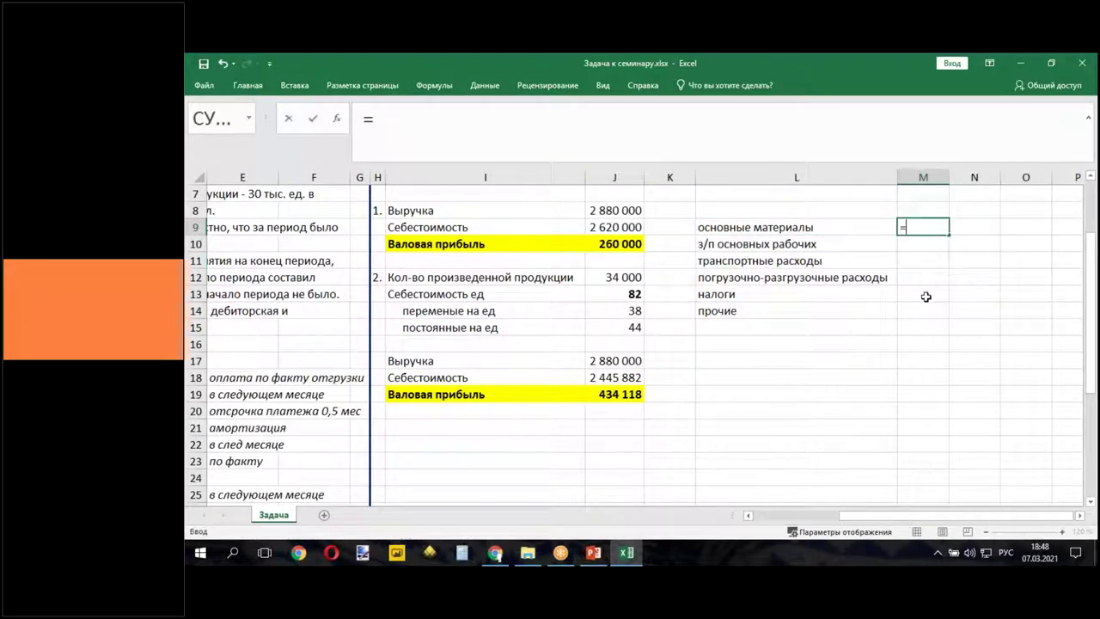
scroll(924, 298, "up", 2)
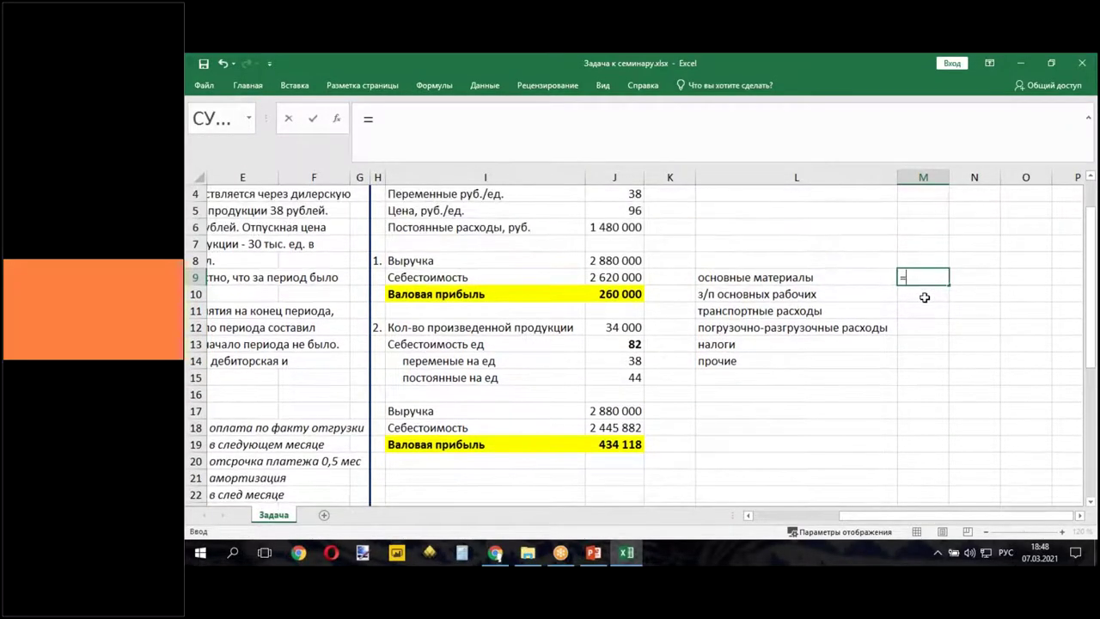
left_click(618, 228)
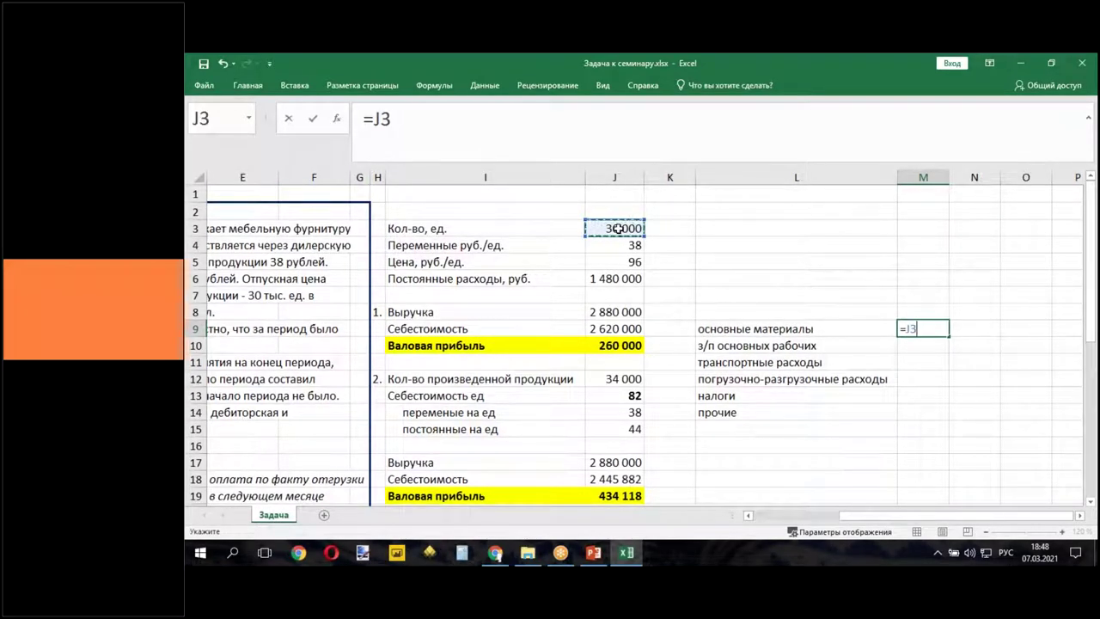
key("F4")
type("*")
left_click_drag(849, 515, 816, 515)
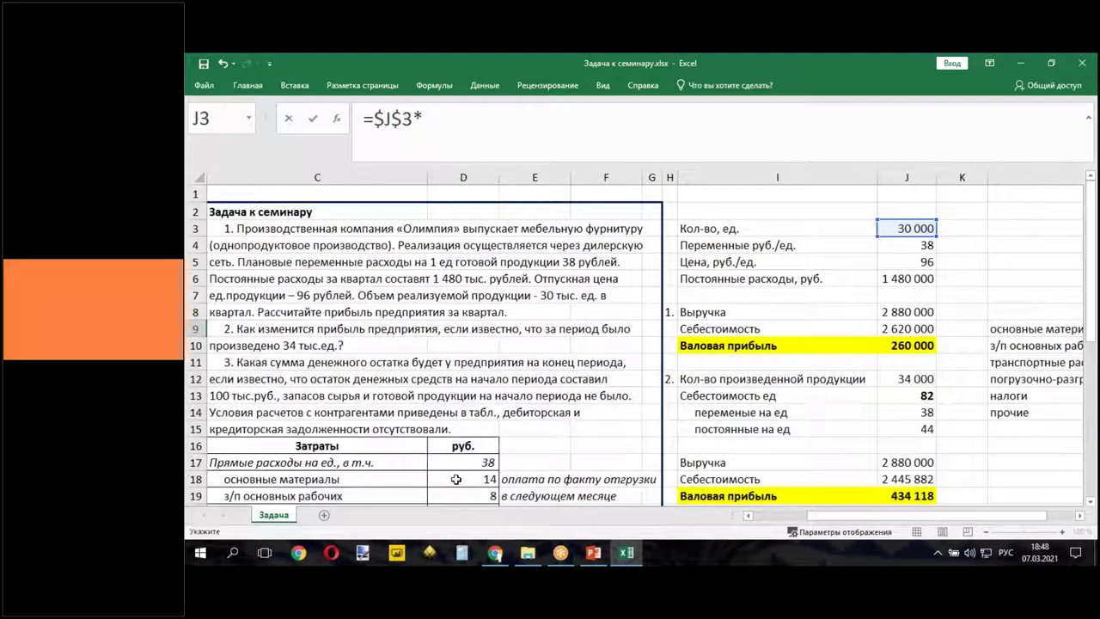
left_click(482, 478)
key("Return")
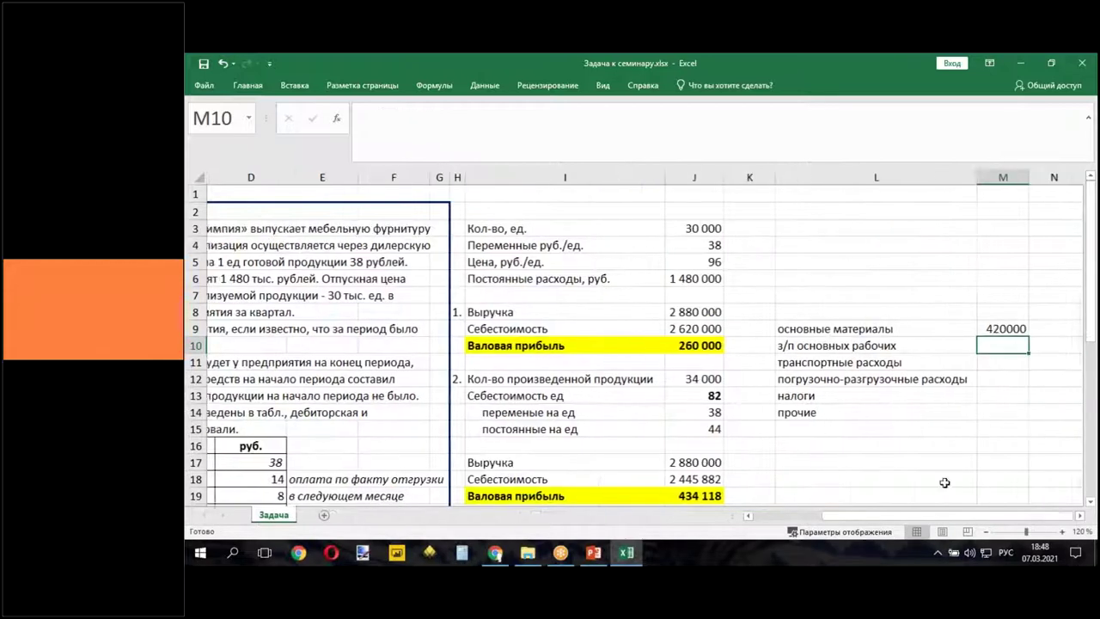
- Fill the formula from M9 down to M14 for the remaining direct cost items
left_click(1001, 332)
left_click_drag(1021, 334, 1027, 423)
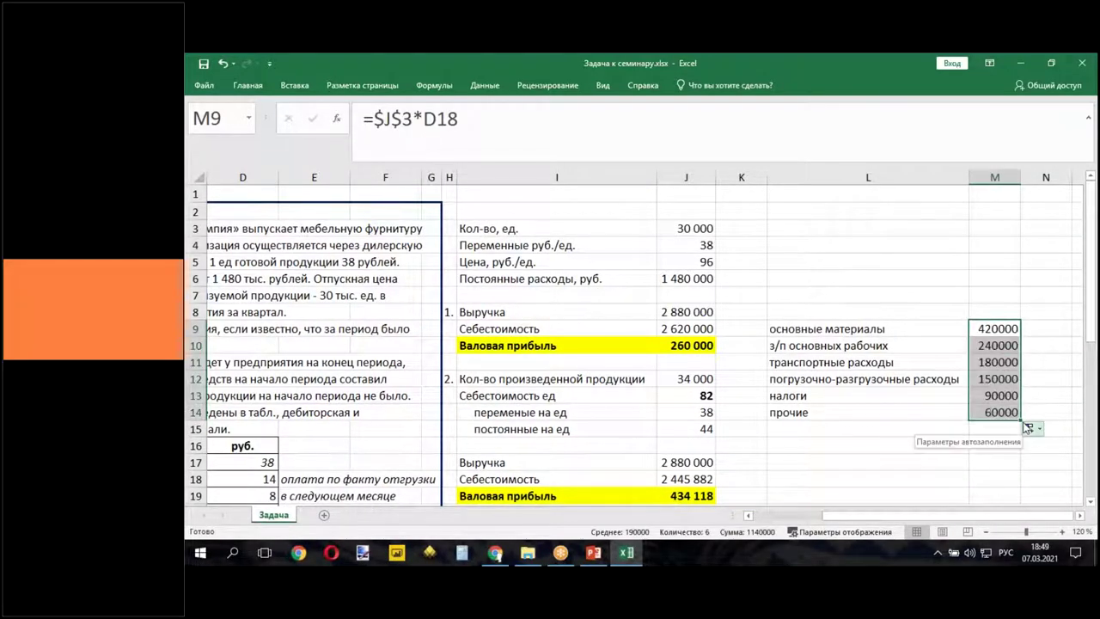
left_click(930, 477)
left_click_drag(993, 331, 988, 413)
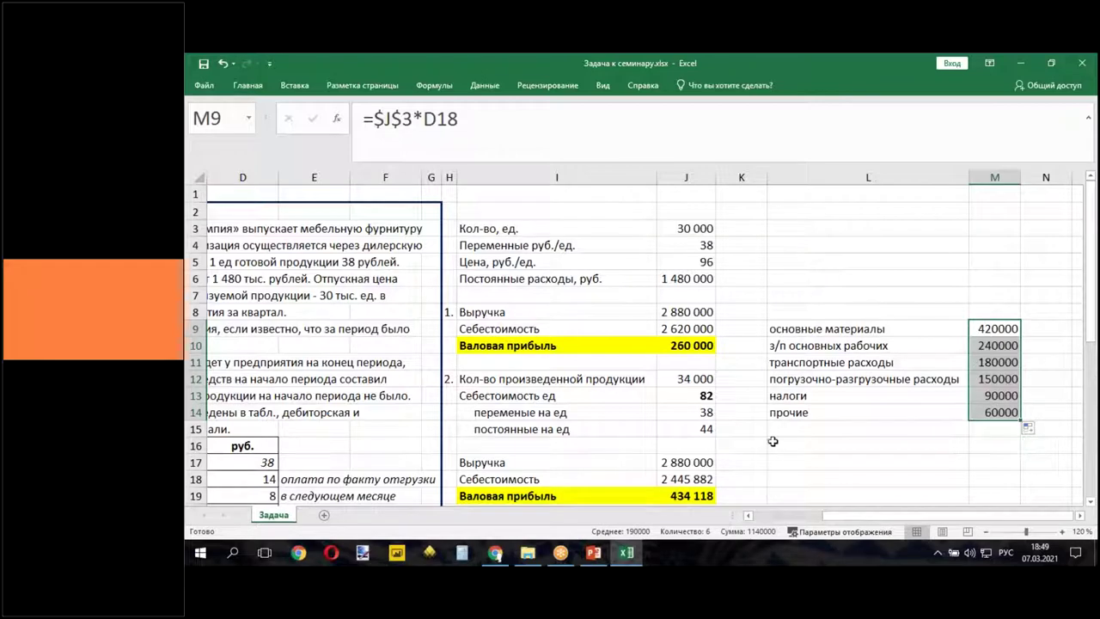
- Compare the per-unit direct costs in D18:D23 with the calculated item totals in column M
scroll(475, 461, "left", 5)
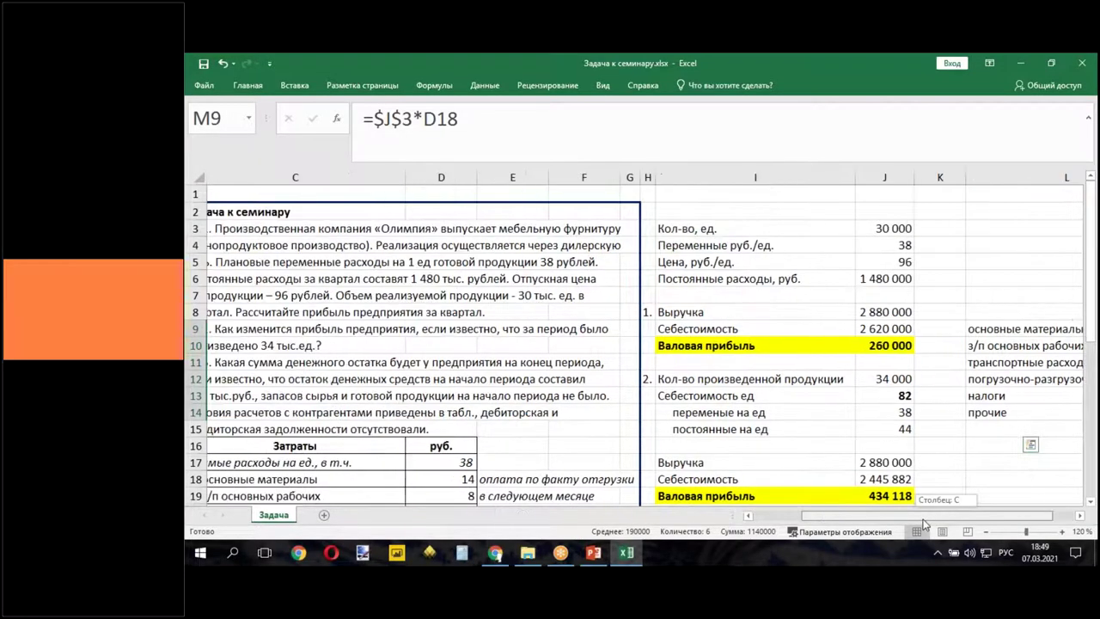
scroll(475, 461, "down", 2)
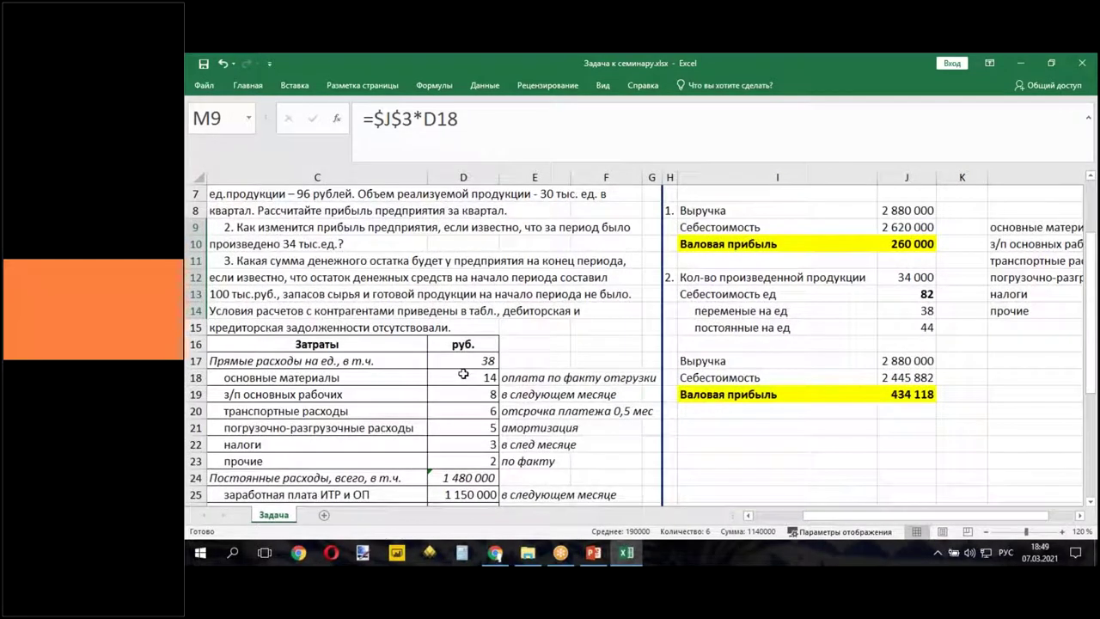
left_click_drag(464, 376, 463, 461)
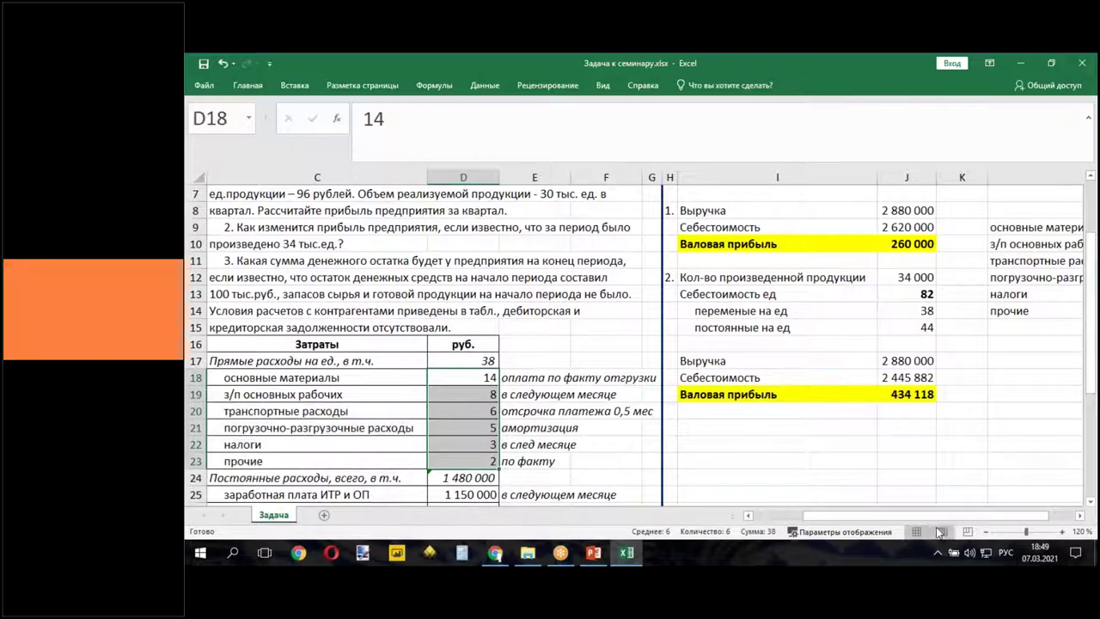
left_click_drag(910, 510, 939, 514)
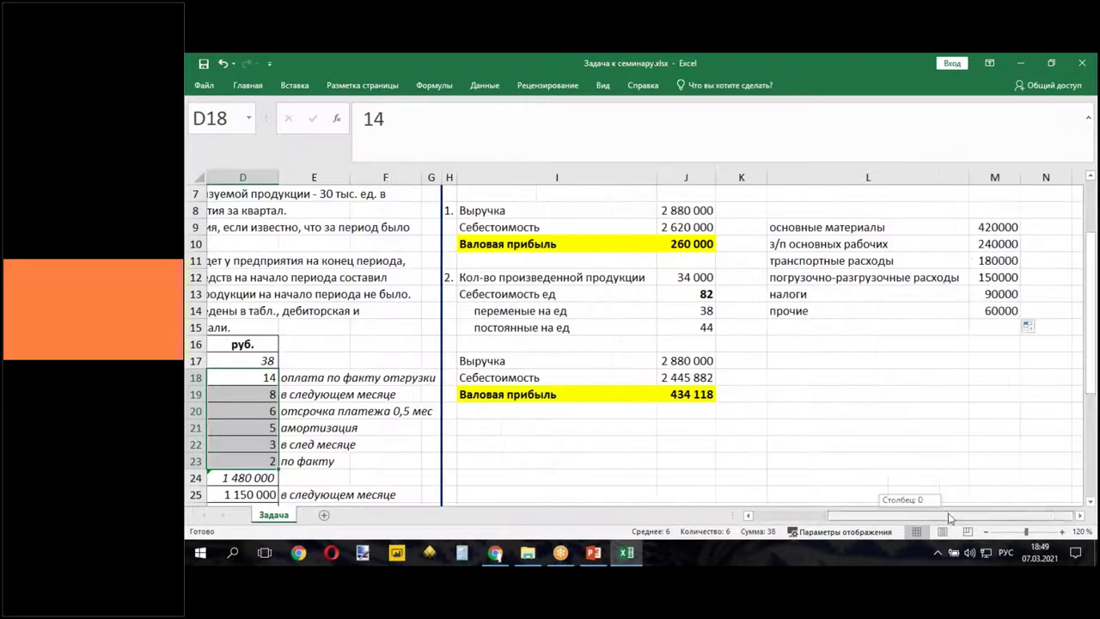
left_click(908, 425)
- Format M9:M14 as numbers with zero decimal places and a thousands separator
scroll(909, 422, "up", 1)
scroll(988, 325, "up", 2)
left_click_drag(993, 328, 993, 415)
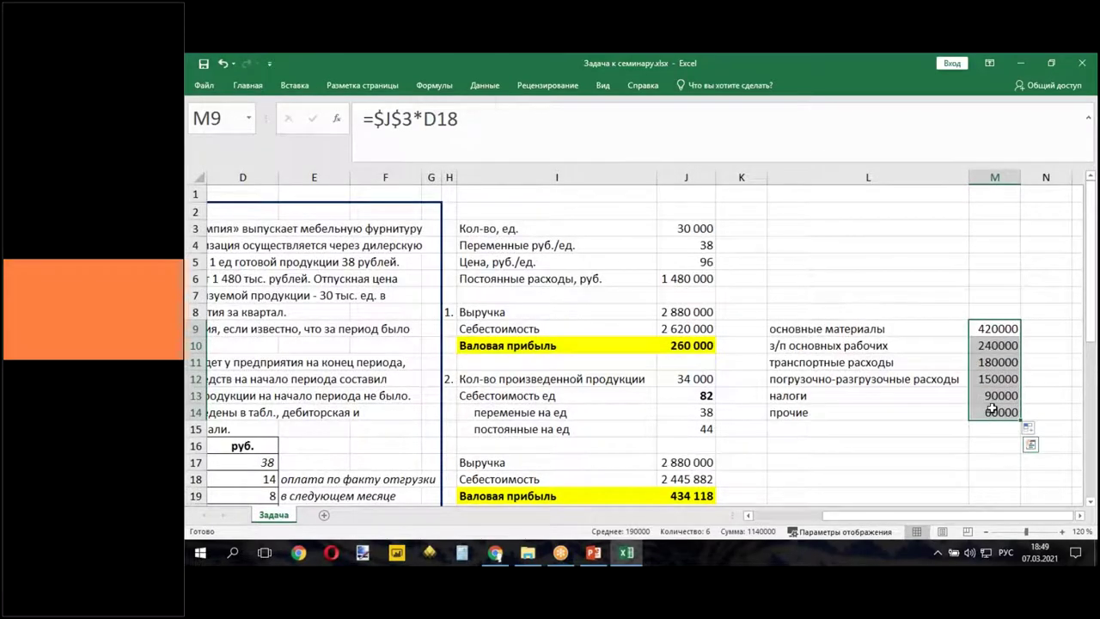
right_click(992, 409)
left_click(885, 358)
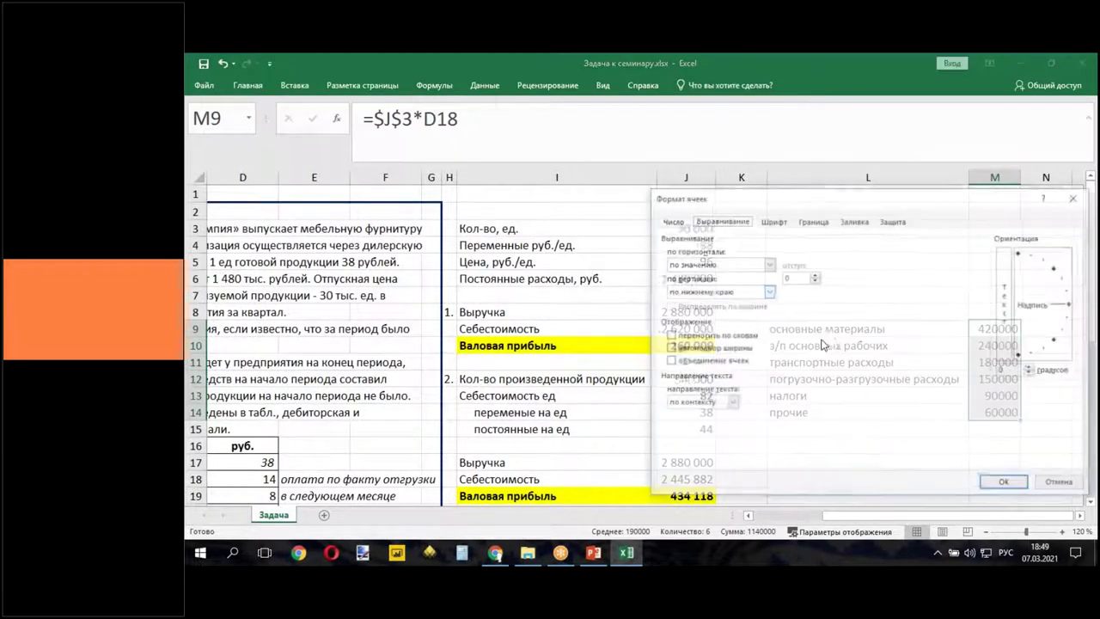
left_click(659, 220)
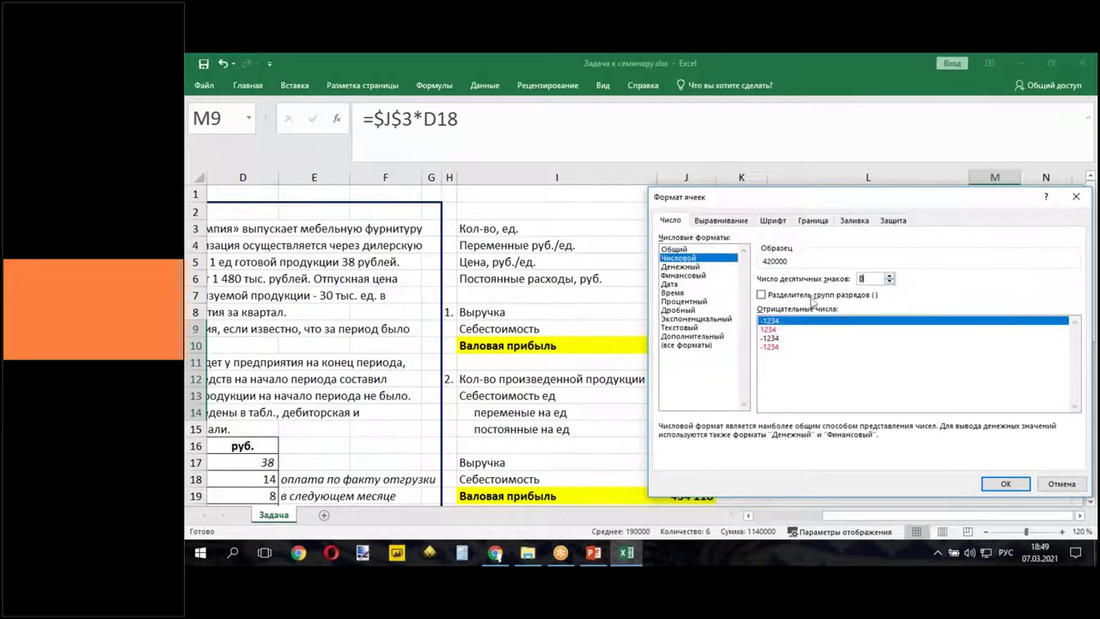
left_click(1001, 483)
left_click(945, 463)
- Compare the direct cost amounts in M9:M14 with the Себестоимость formula in J9
left_click_drag(985, 331, 993, 429)
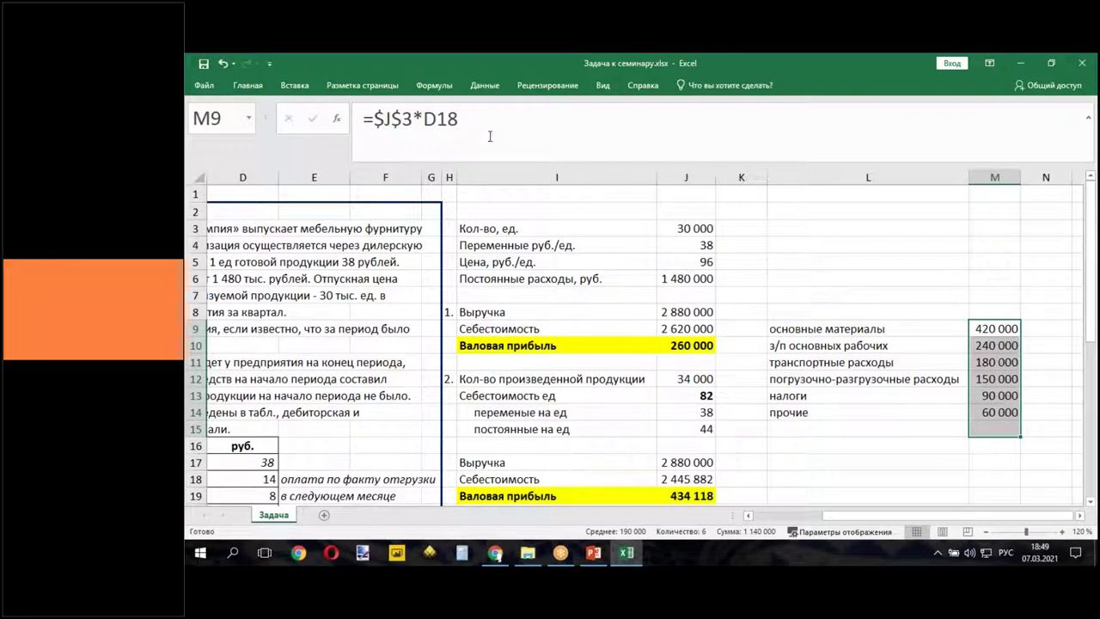
left_click(247, 85)
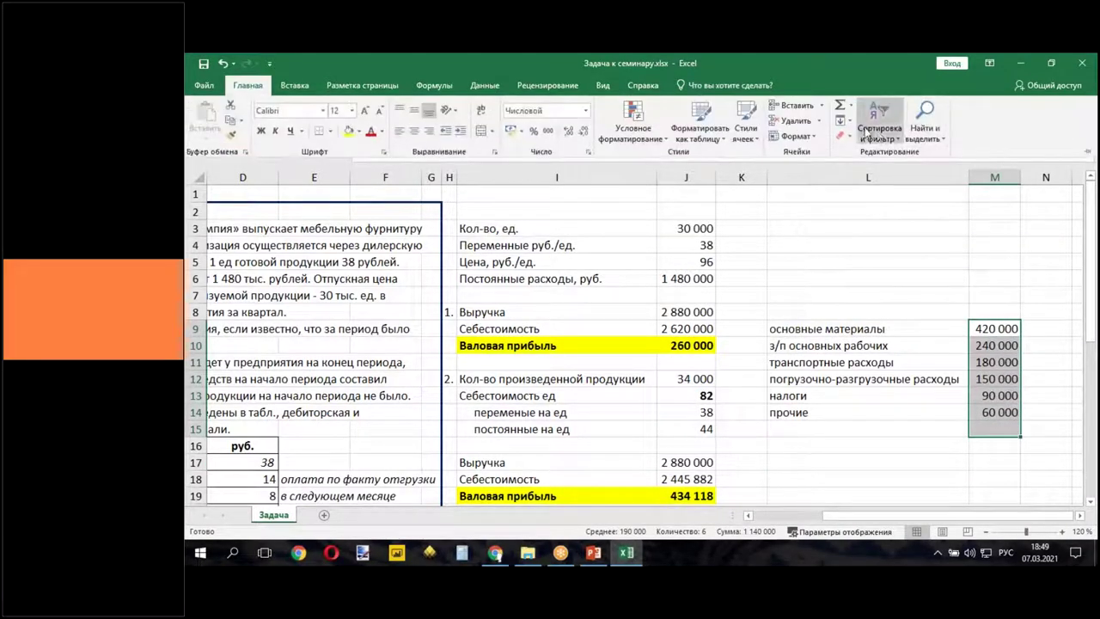
left_click(688, 329)
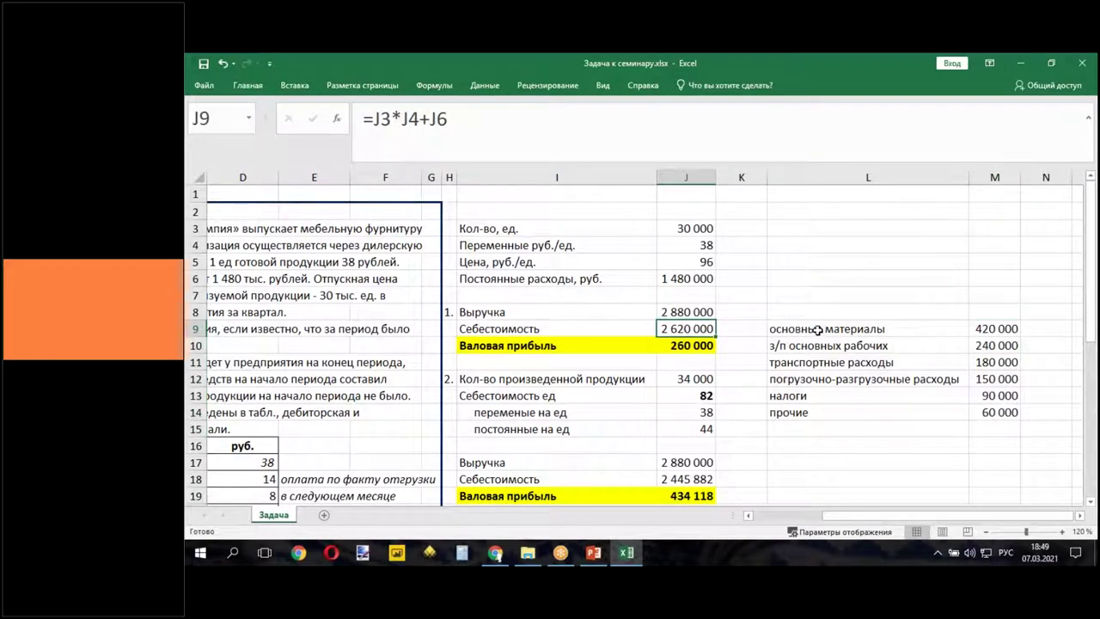
left_click_drag(804, 328, 997, 415)
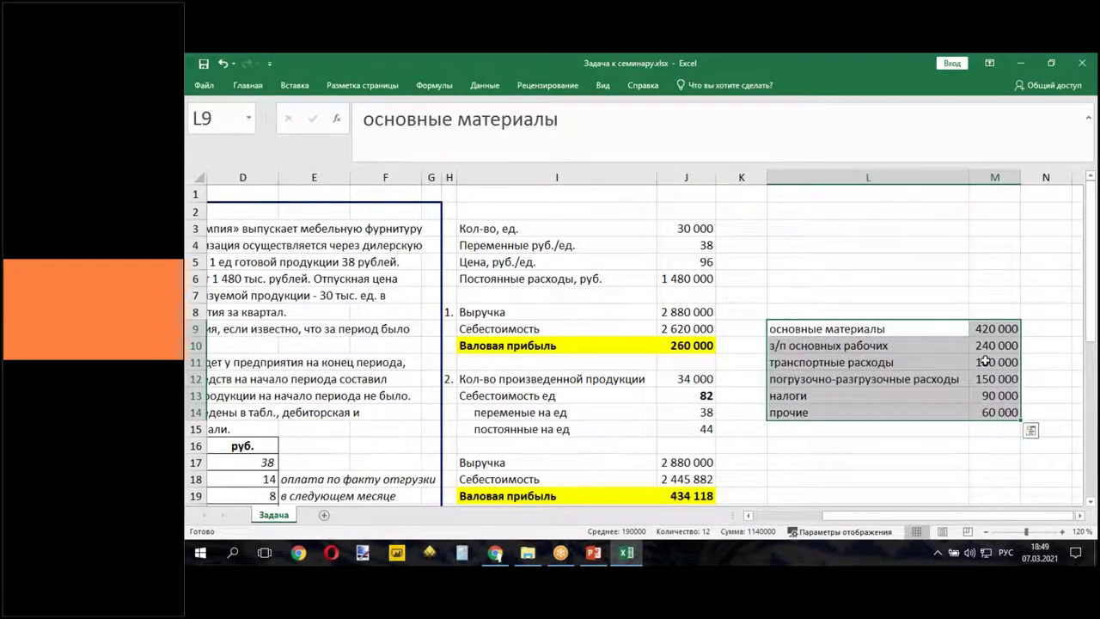
left_click_drag(994, 328, 996, 431)
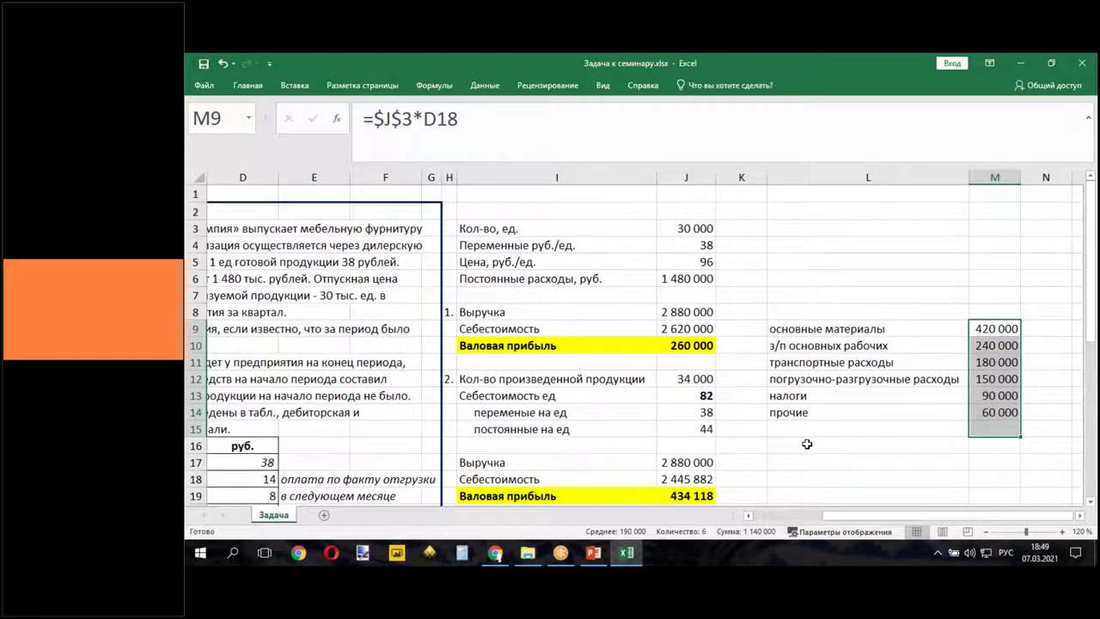
- Move the direct cost list from L9:M14 up to L3:M8
left_click_drag(803, 328, 945, 307)
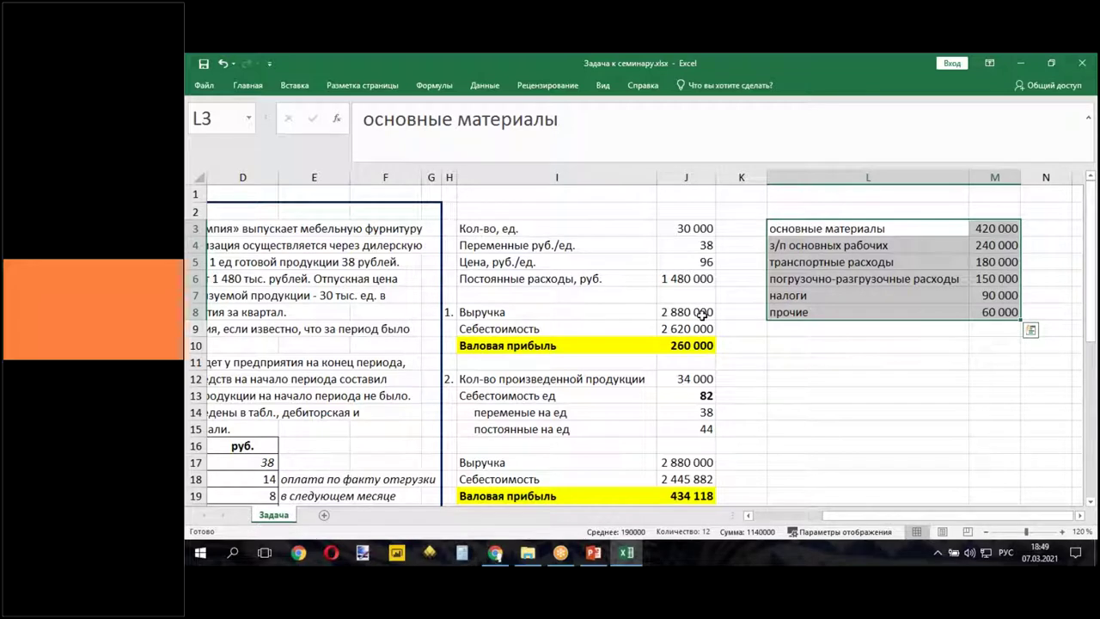
left_click(788, 345)
left_click(781, 328)
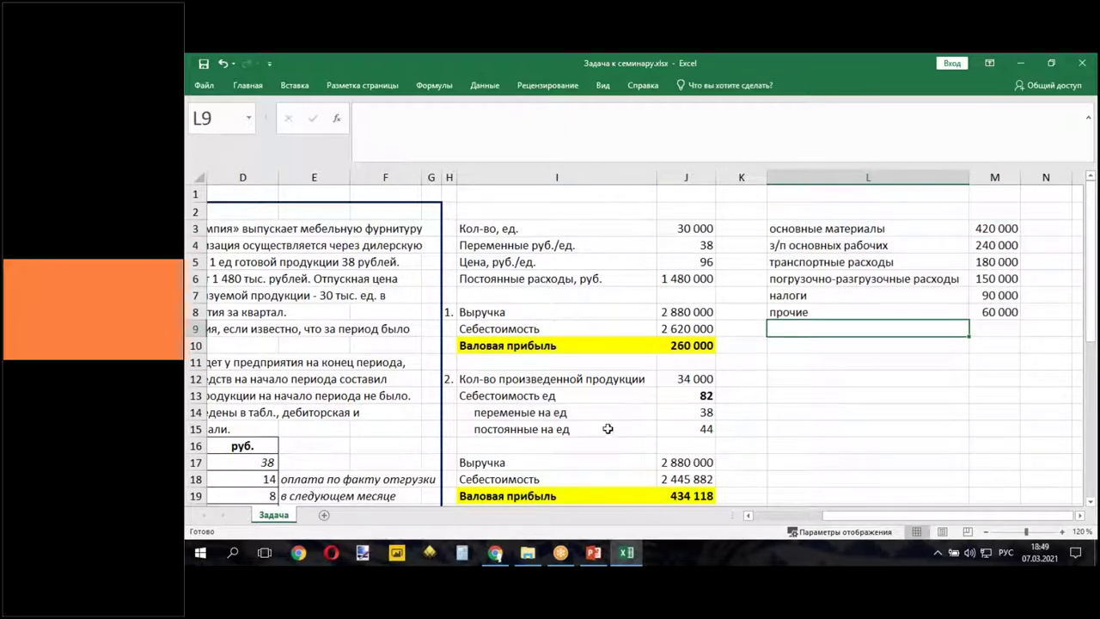
- Copy the fixed cost items and amounts from C25:D28 and paste them below the direct costs, starting at L9
left_click_drag(840, 515, 774, 515)
scroll(351, 382, "down", 4)
left_click_drag(344, 393, 494, 445)
right_click(486, 444)
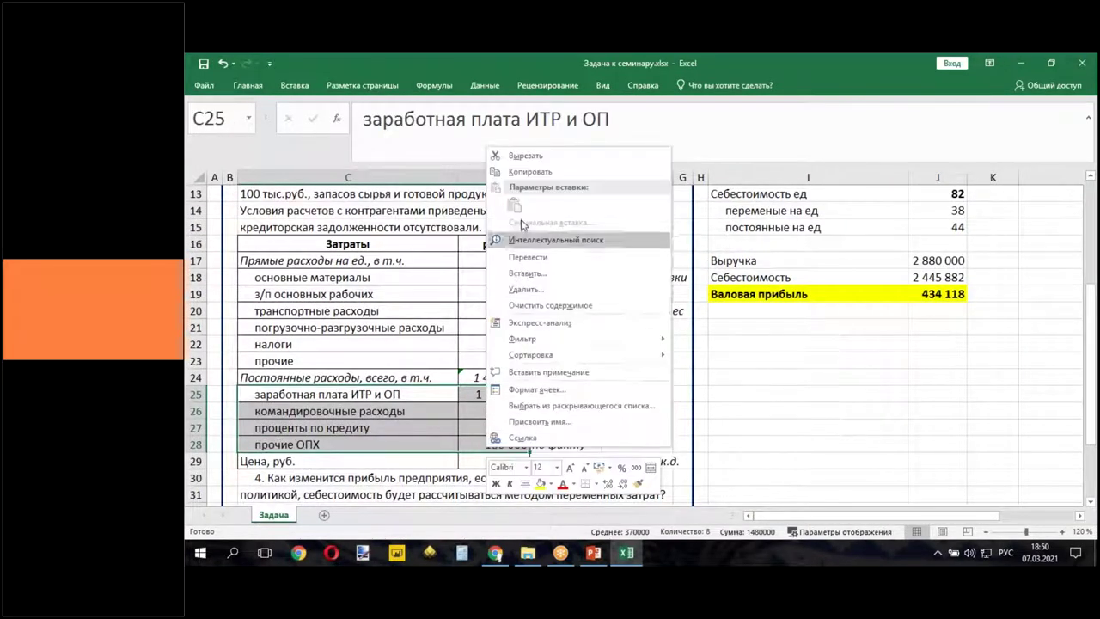
left_click(521, 177)
left_click_drag(821, 514, 896, 514)
scroll(860, 386, "up", 4)
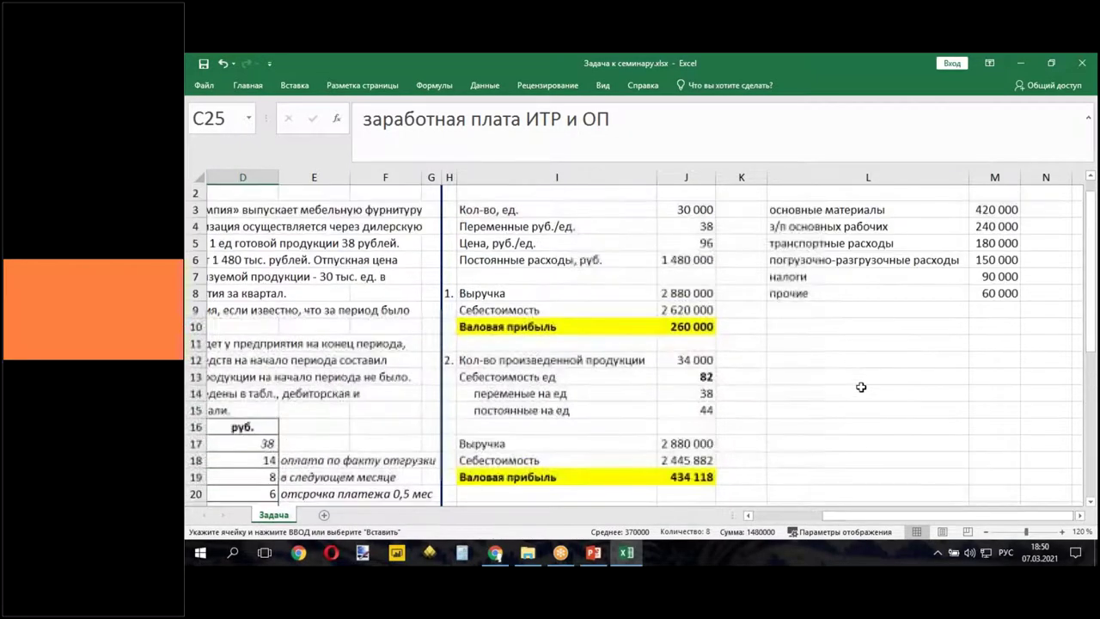
right_click(811, 329)
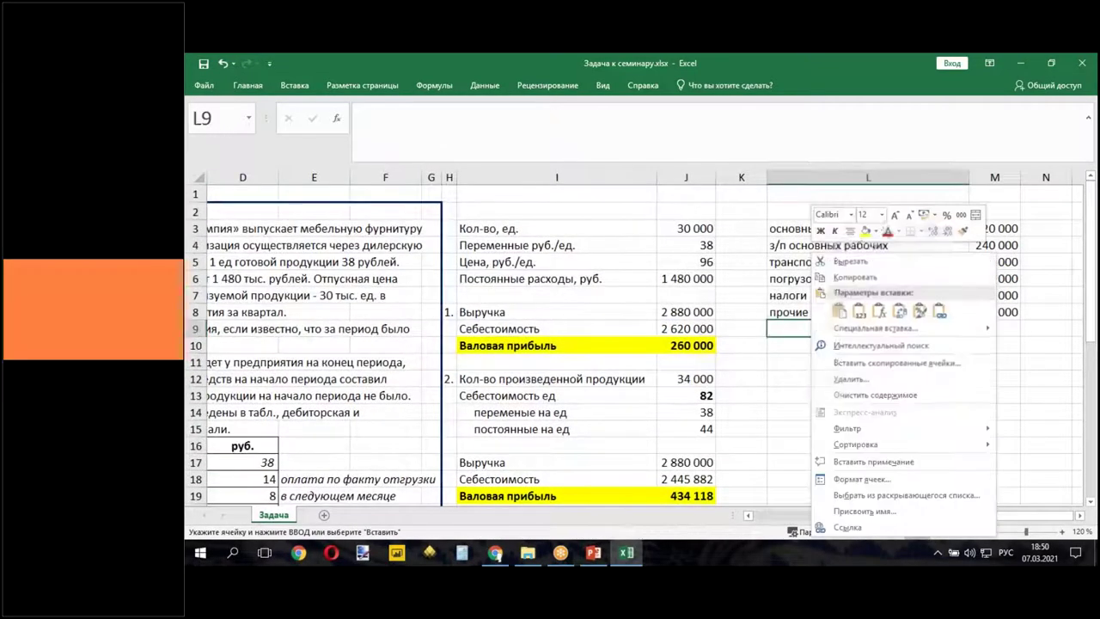
left_click(837, 311)
- Copy the number format of M8 to M9:M12 and fit column M to its contents
left_click(985, 311)
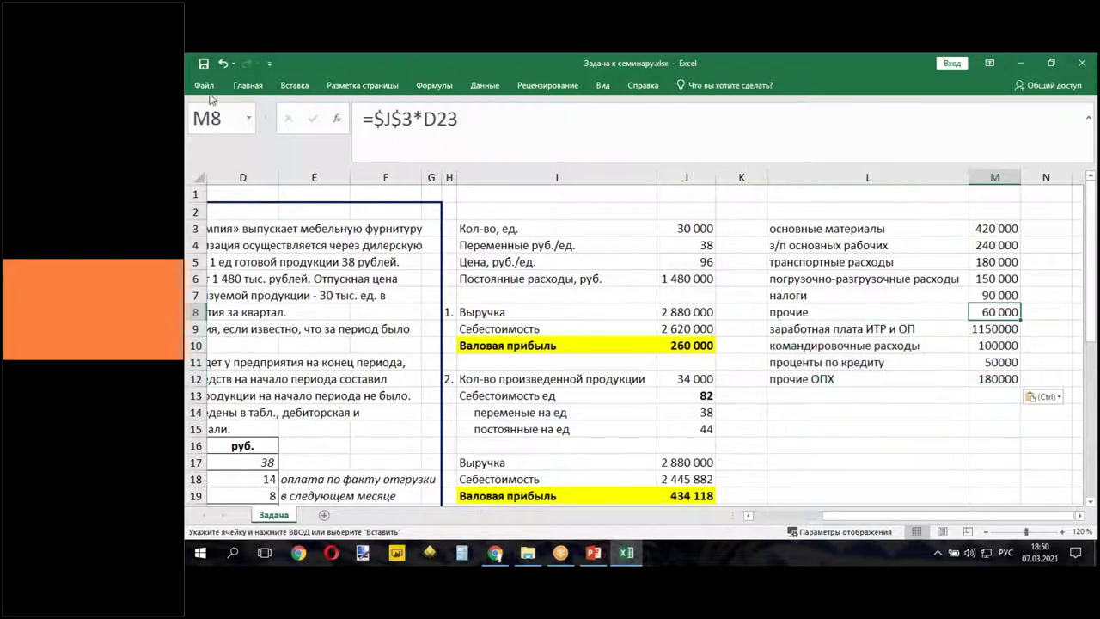
left_click(247, 85)
left_click(230, 135)
left_click_drag(994, 326, 995, 380)
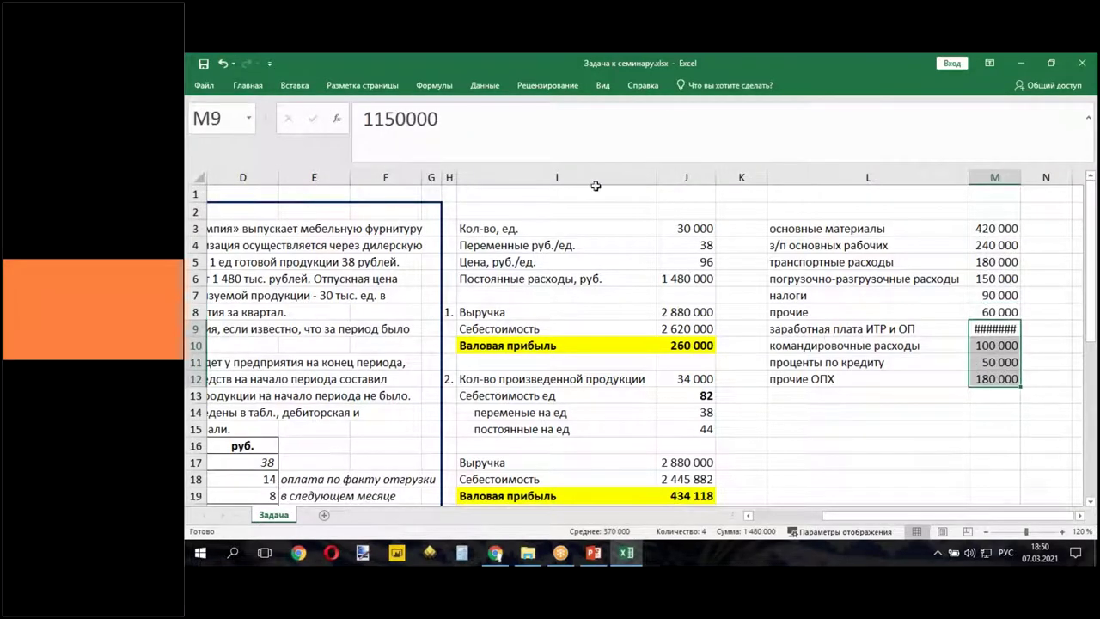
double_click(1021, 177)
- Review the amounts in M3:M12 and draw a left brace about 5.5 cm tall and 1 cm wide beside the cost list in rows 3–12
left_click(995, 228)
left_click_drag(995, 227, 982, 374)
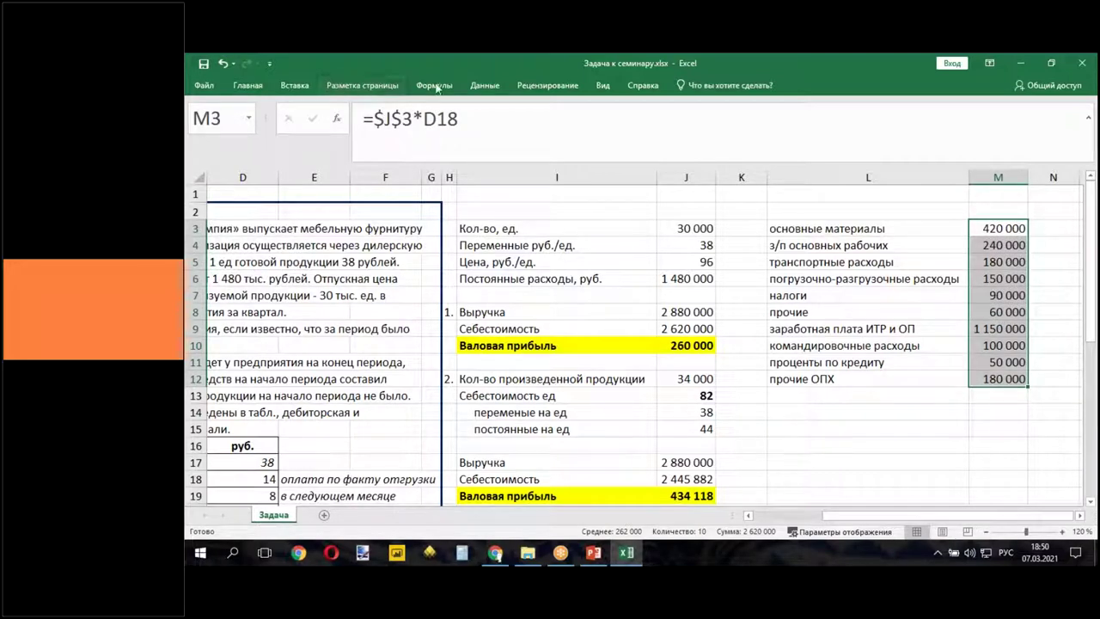
left_click(295, 86)
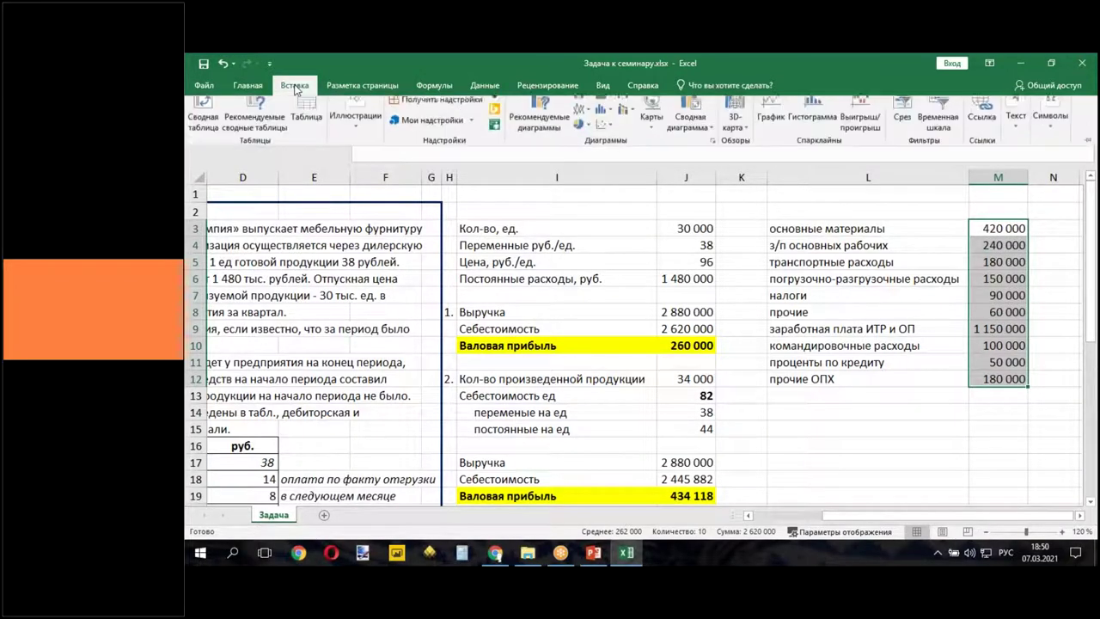
left_click(361, 133)
left_click(432, 197)
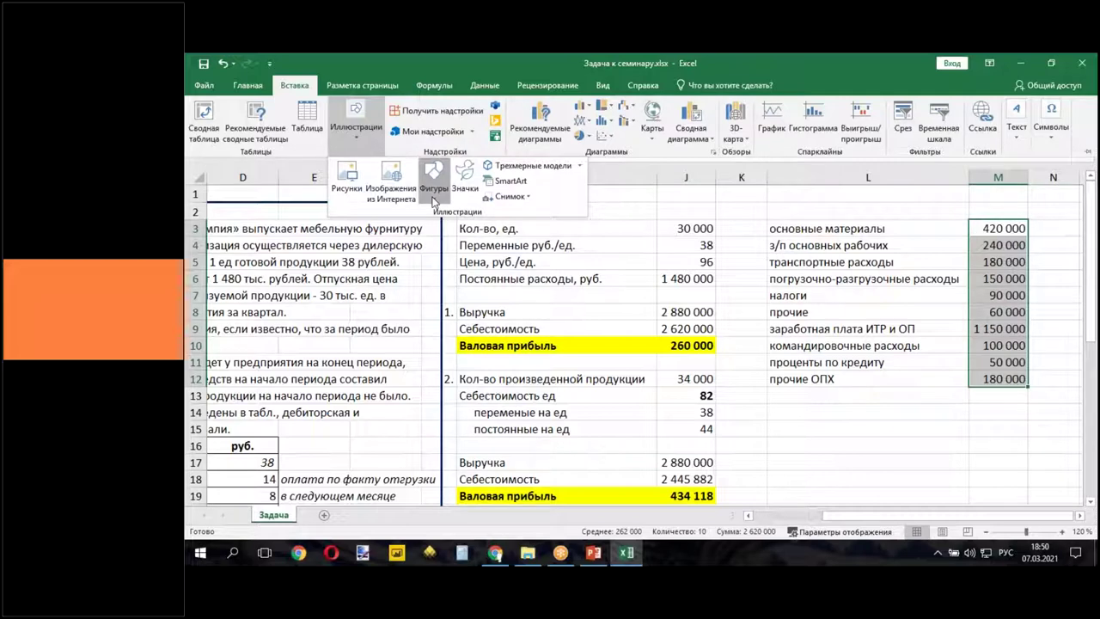
left_click(479, 365)
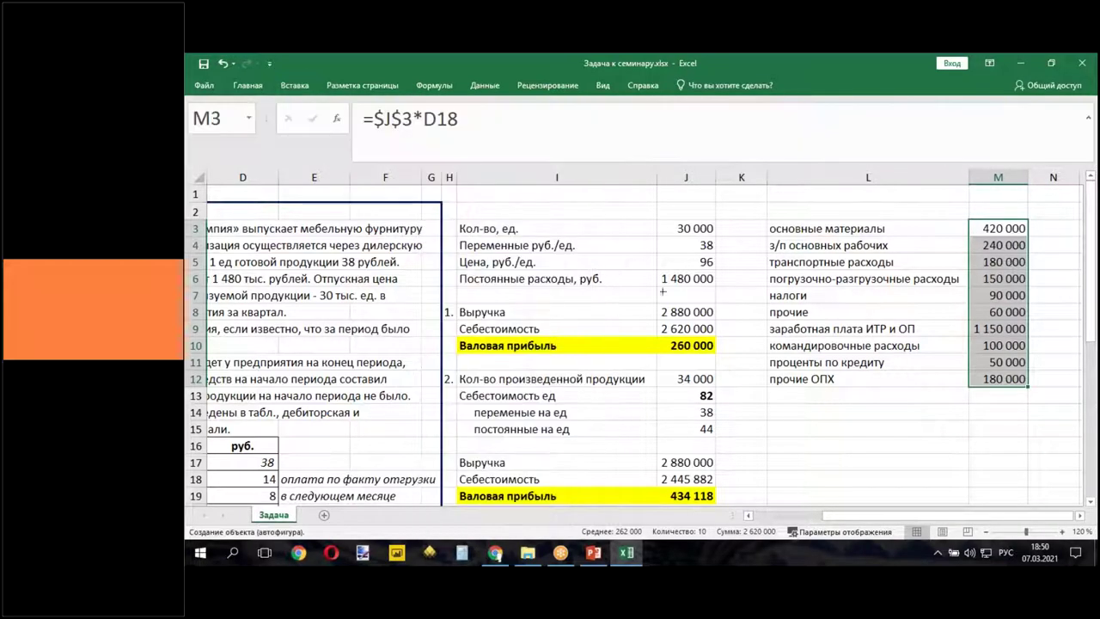
mouse_move(763, 219)
left_mouse_down()
mouse_move(748, 282)
mouse_move(744, 467)
mouse_move(749, 381)
mouse_move(763, 383)
left_mouse_up()
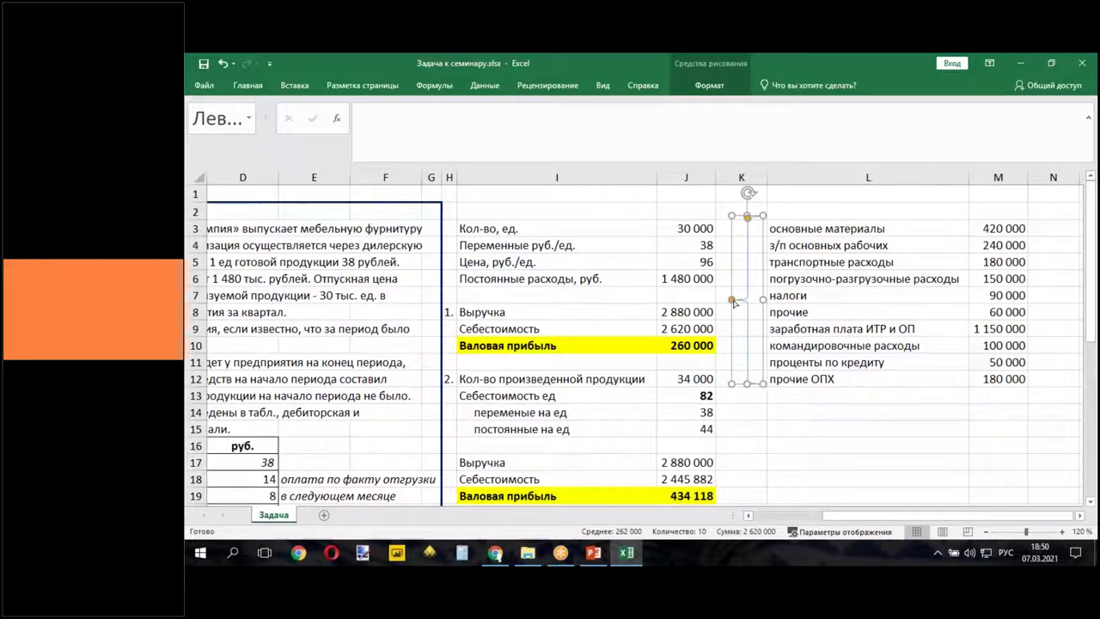
- Shift the brace's point down so that it points to the Себестоимость value in J9
left_click(735, 311)
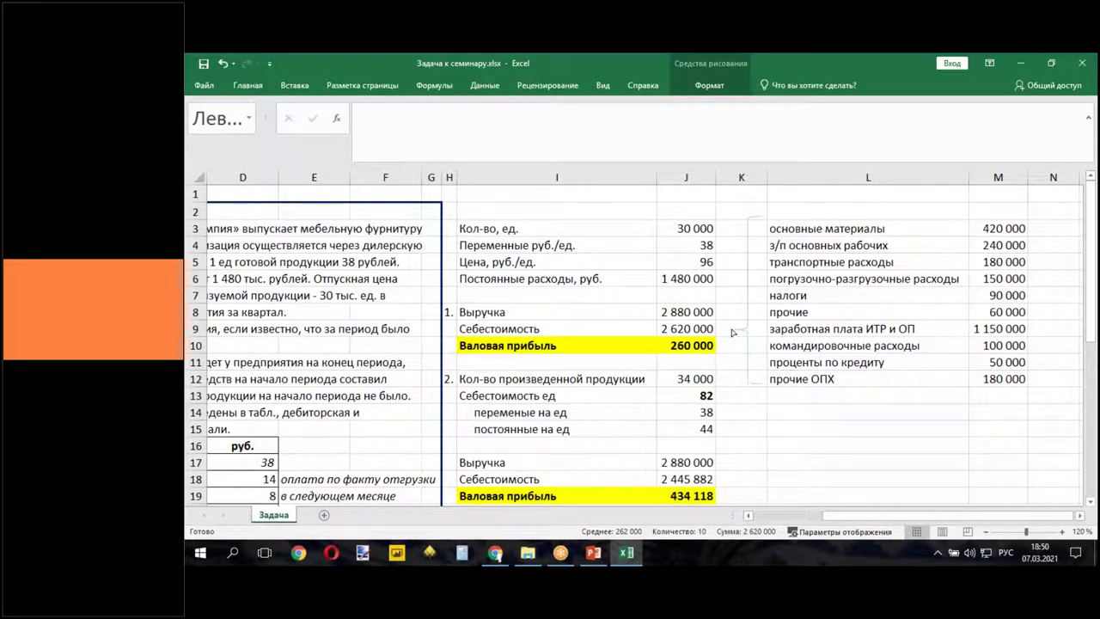
left_click(732, 332)
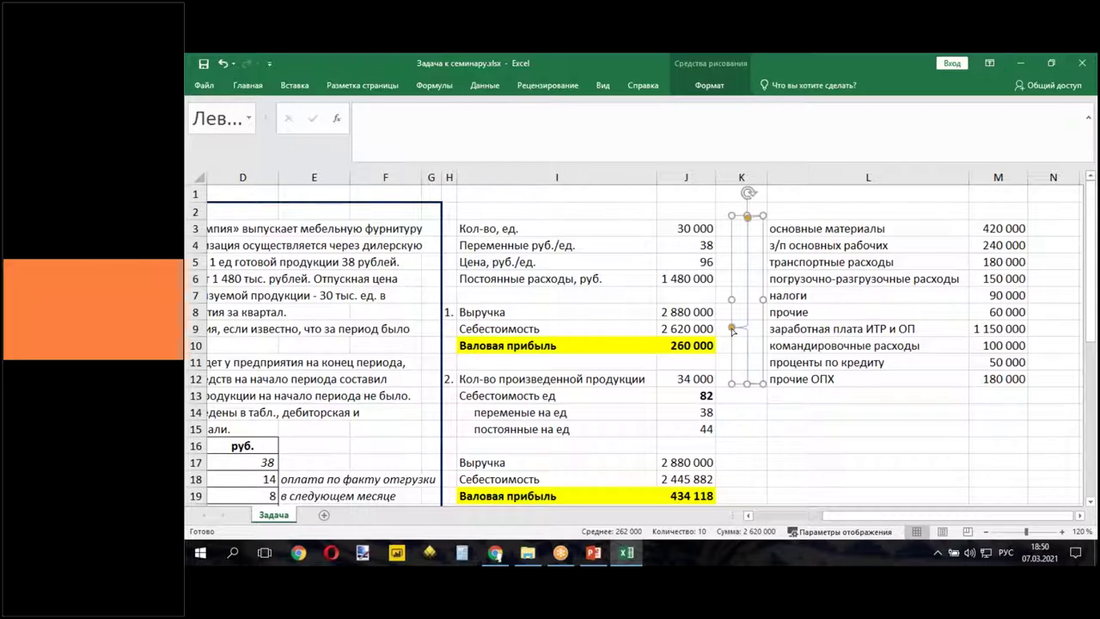
left_click(788, 415)
left_click(733, 331)
- Set the brace's outline weight to 2,25 пт and deselect the shape
left_click(247, 85)
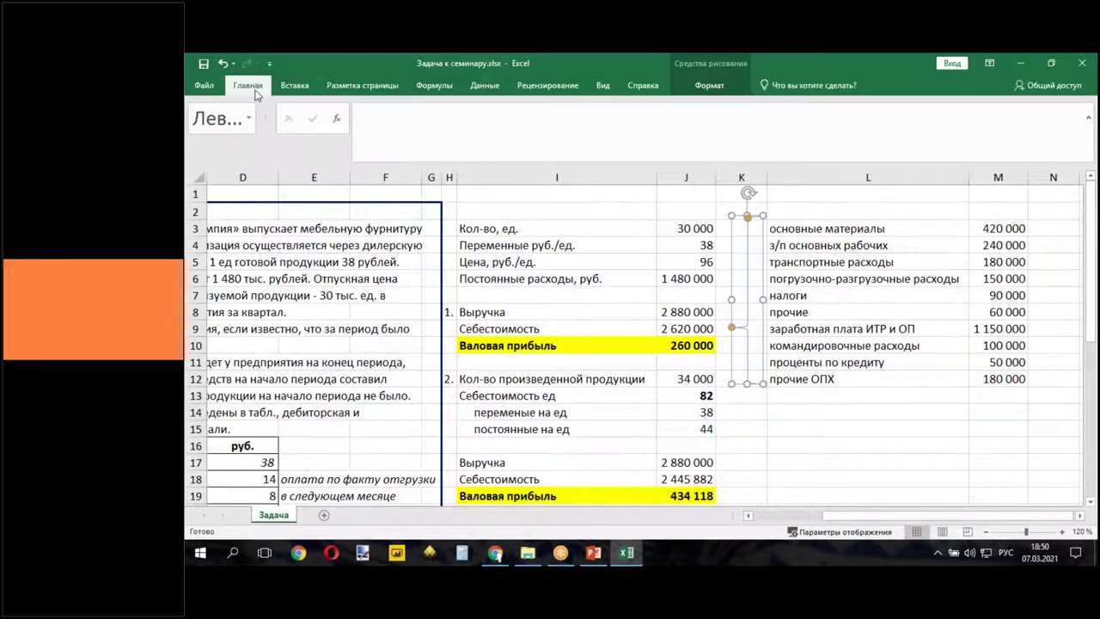
left_click(712, 85)
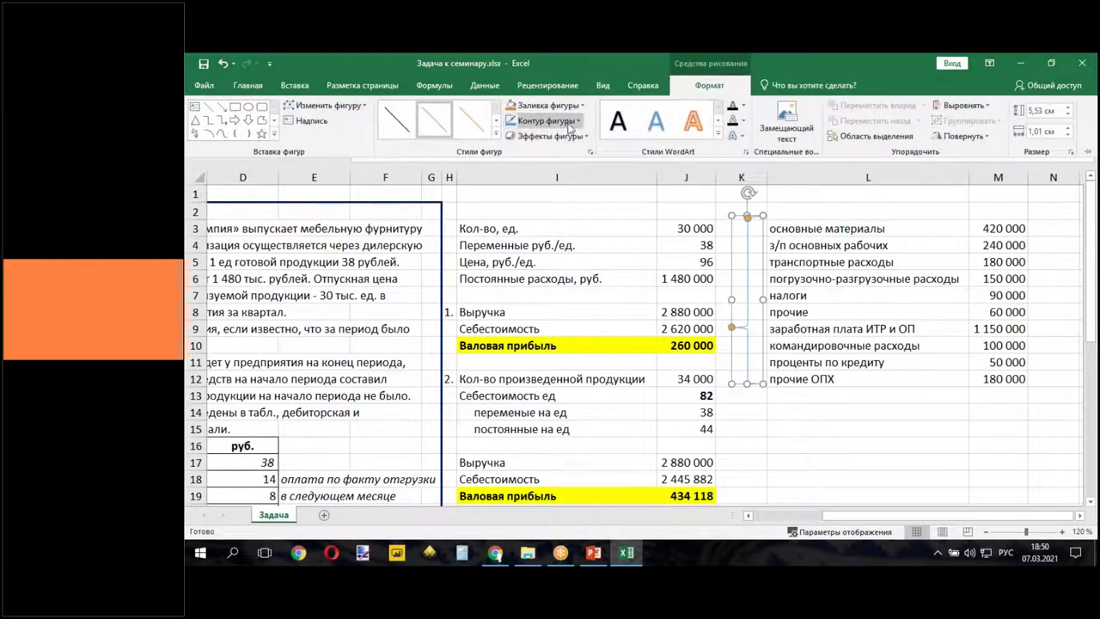
left_click(579, 121)
mouse_move(593, 289)
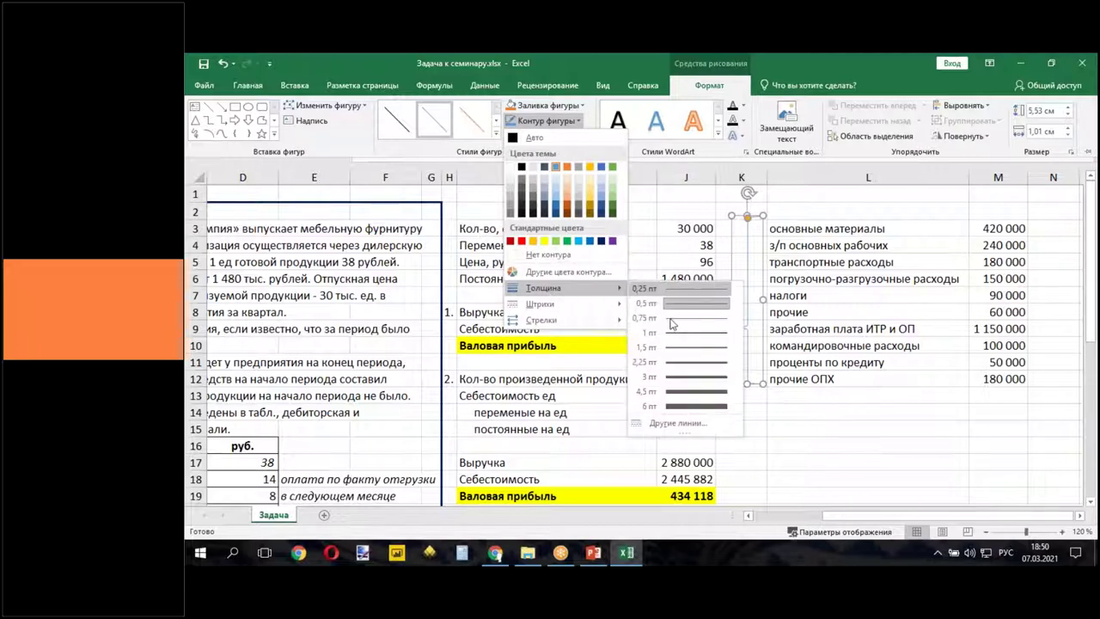
left_click(675, 362)
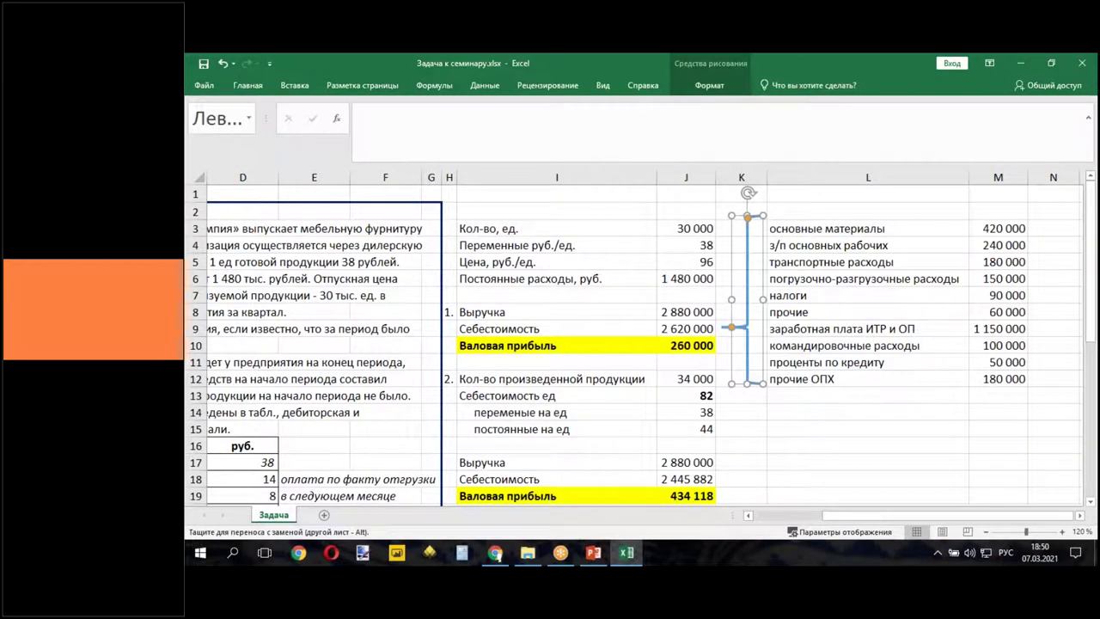
key("Escape")
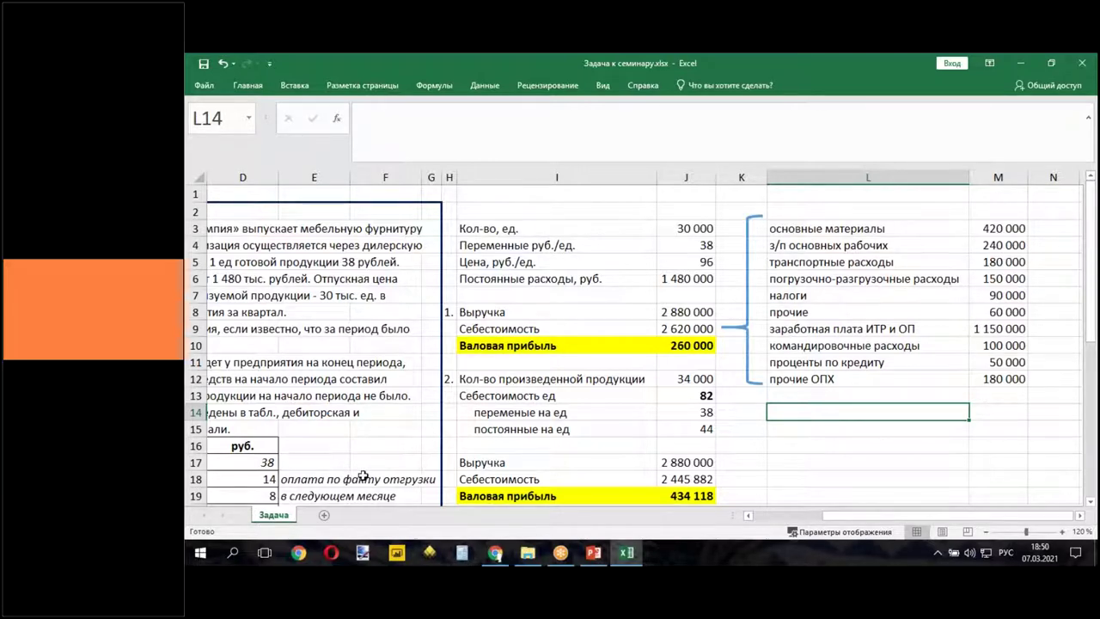
- Examine the payment terms in E18:E23 and the matching cost amounts in M3:M12
left_click_drag(314, 478, 301, 458)
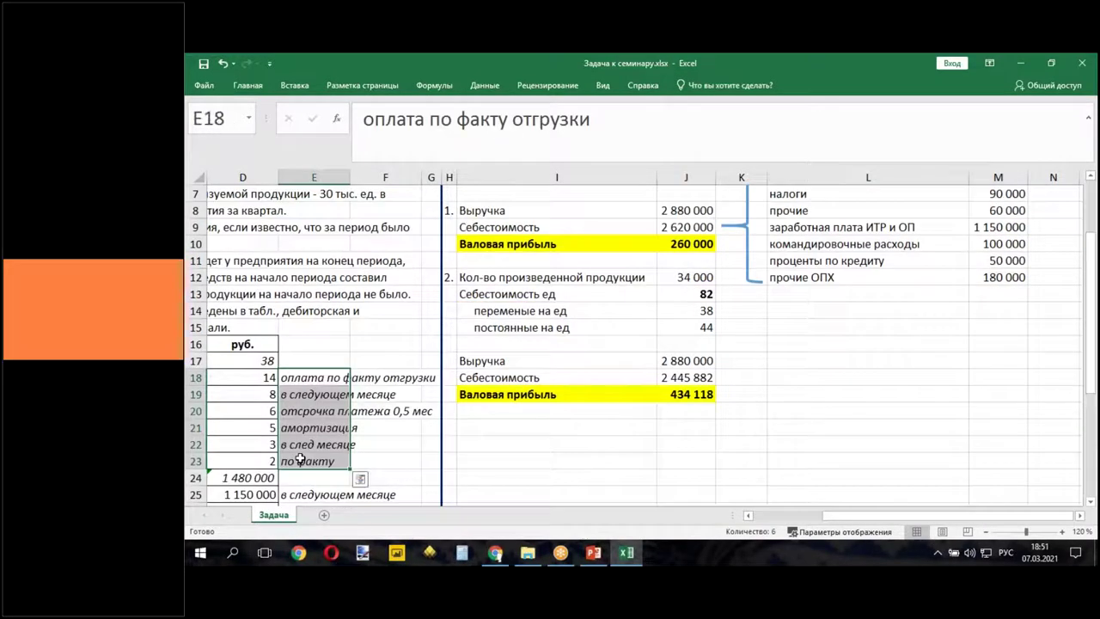
scroll(881, 452, "up", 2)
left_click_drag(924, 516, 928, 518)
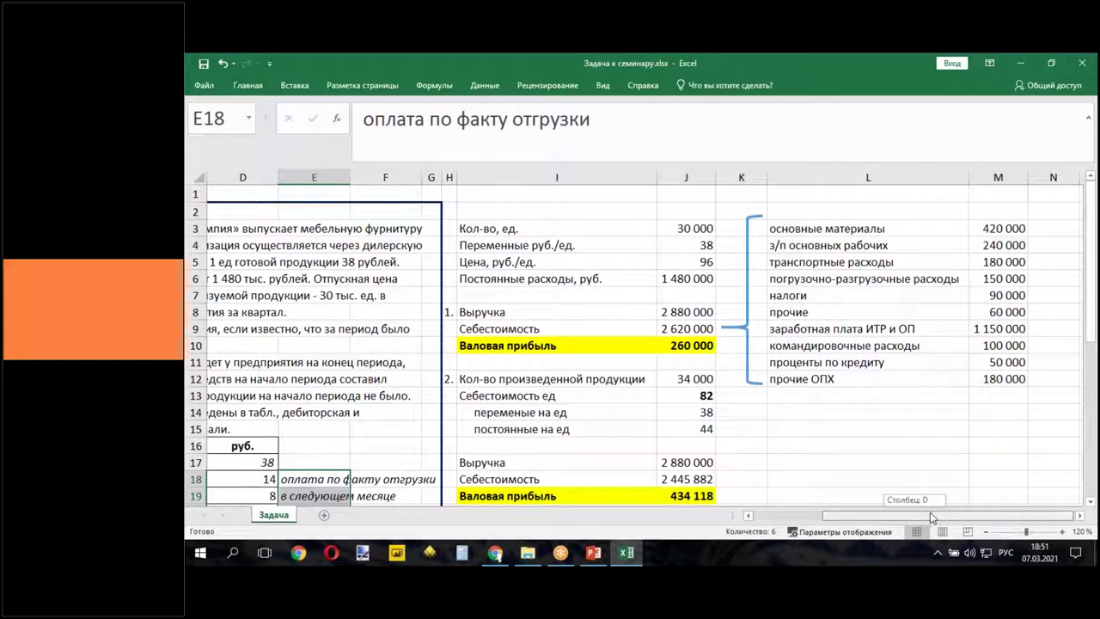
left_click(1079, 518)
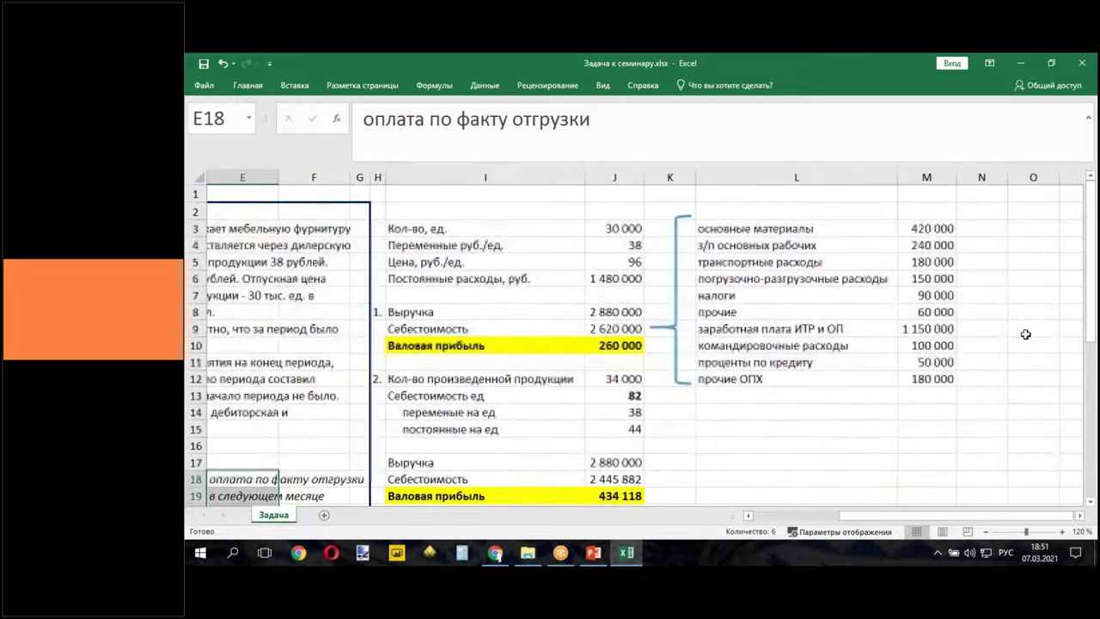
left_click_drag(932, 228, 936, 378)
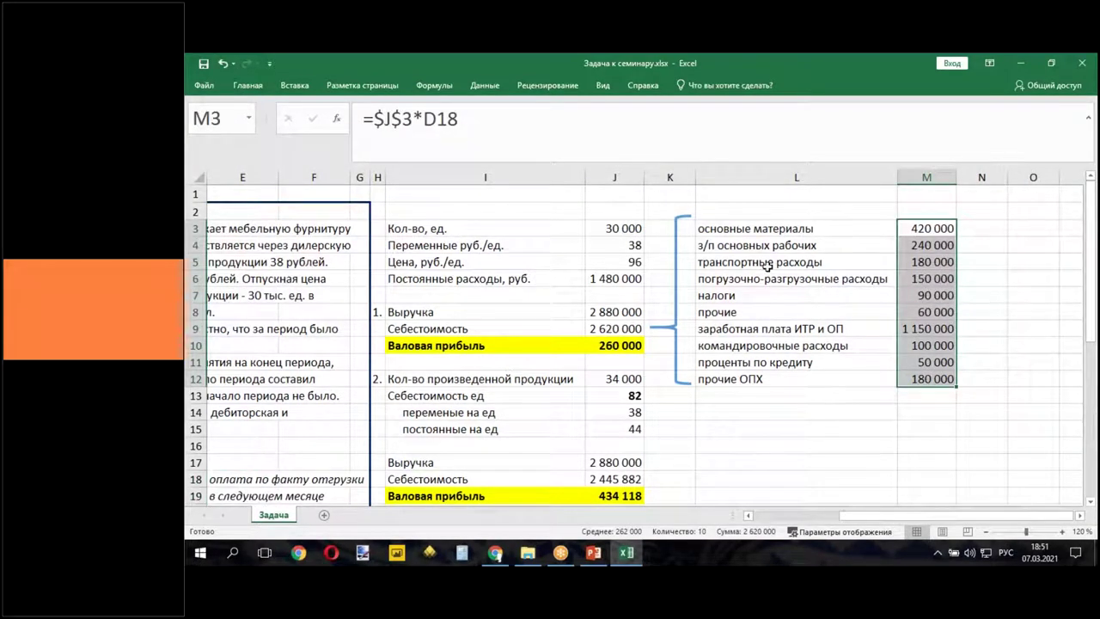
- Add the header "оплата" in N2 above the column beside the cost amounts
left_click(978, 208)
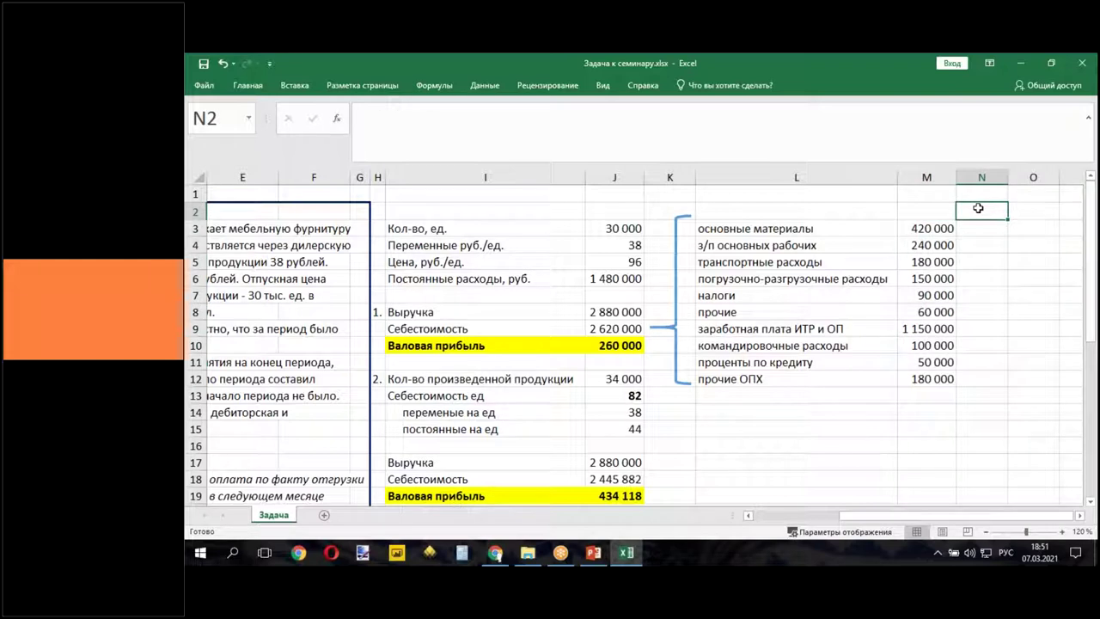
type("оплата")
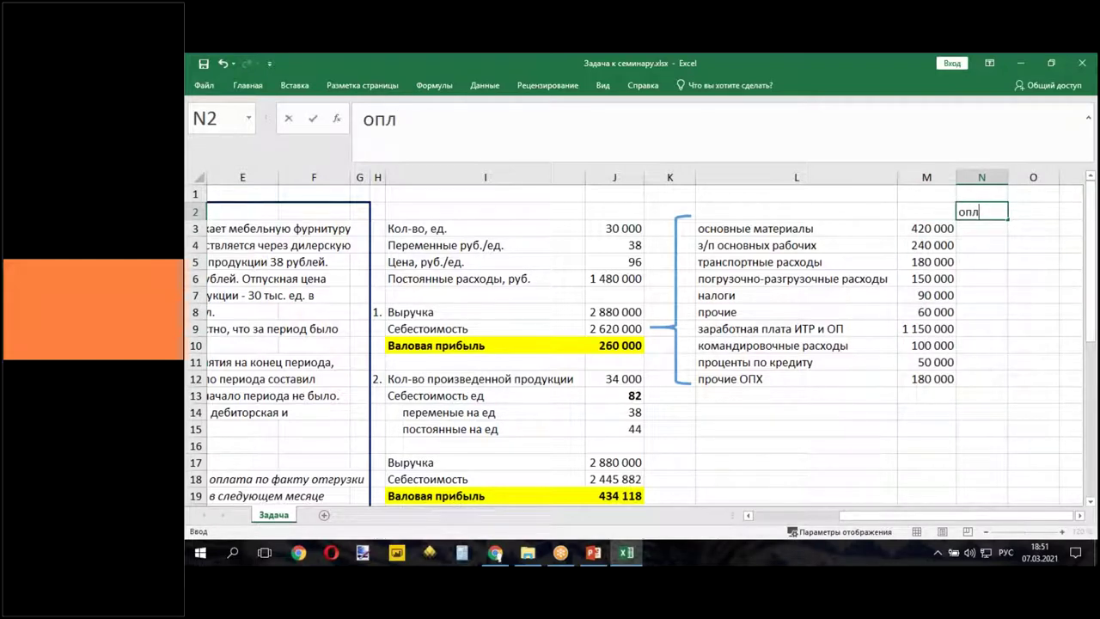
left_click(839, 412)
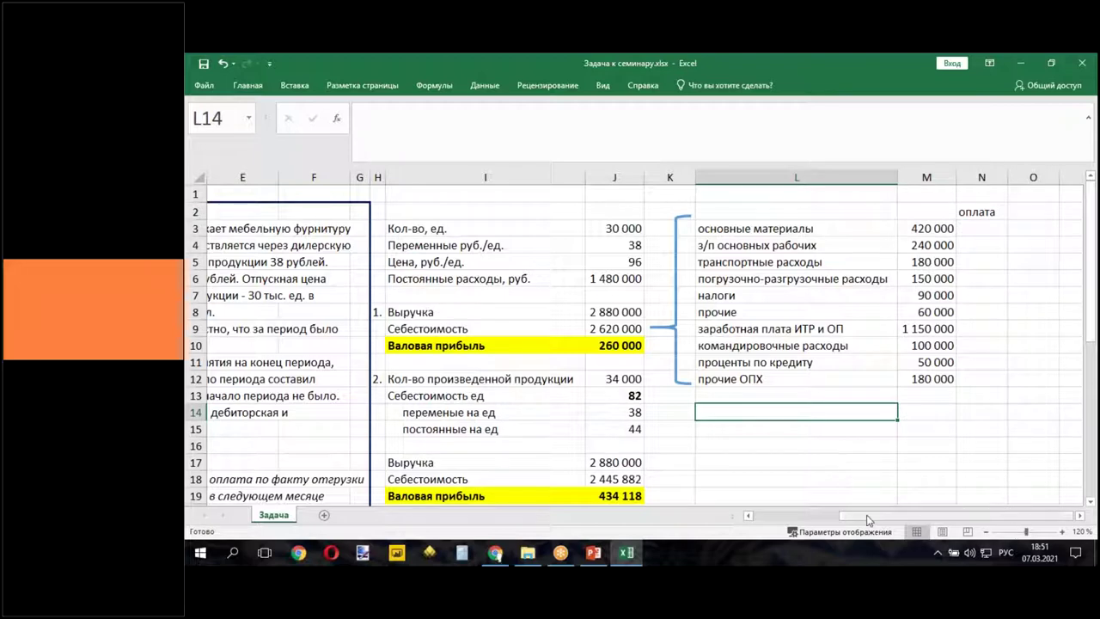
- Check the payment term for основные материалы in E18 and enter =M3 as their payment in N3
scroll(842, 498, "left", 5)
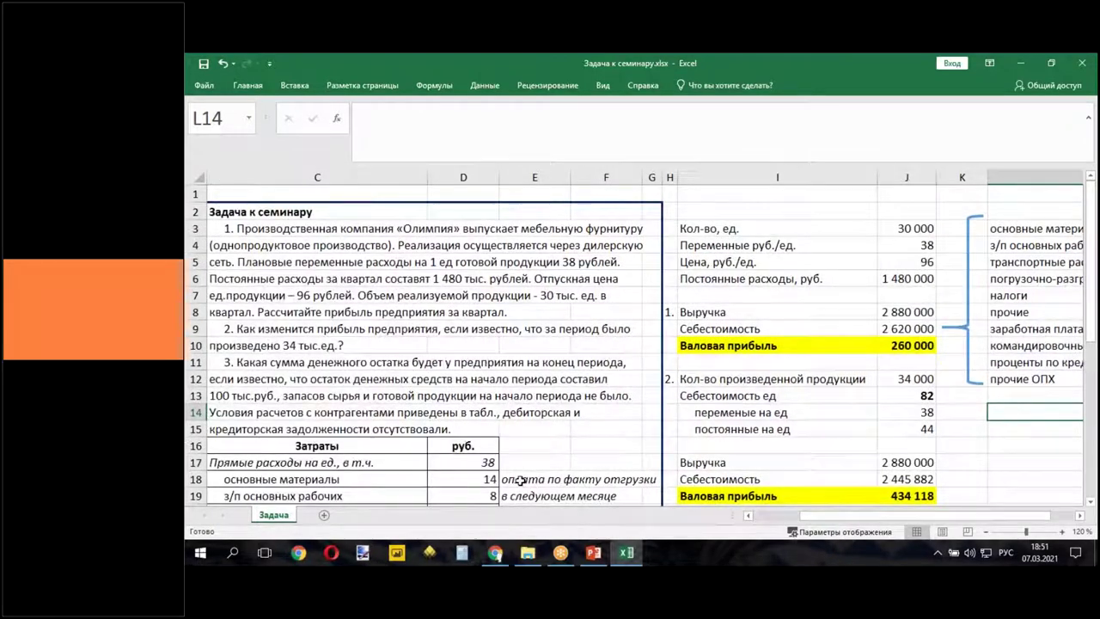
left_click(520, 481)
left_click_drag(838, 515, 975, 497)
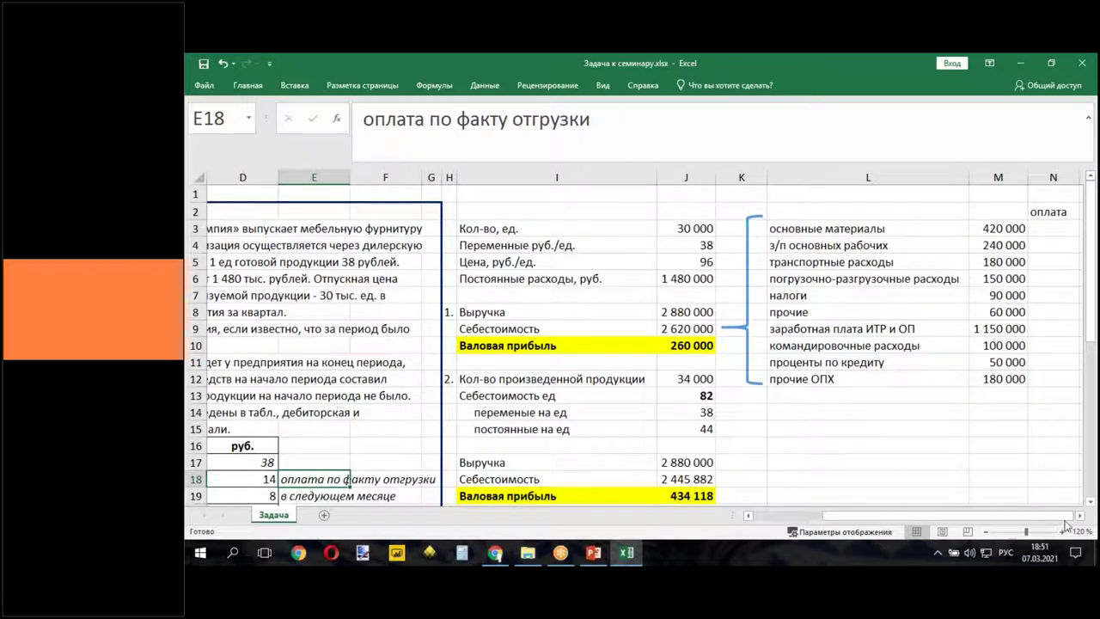
left_click_drag(1081, 517, 1081, 517)
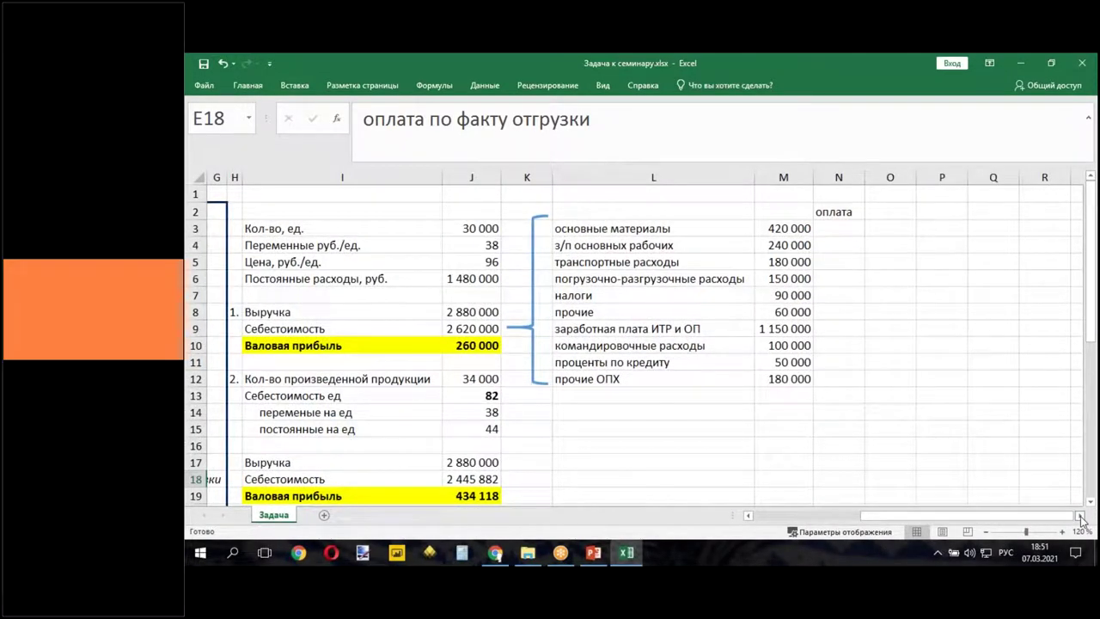
left_click(848, 230)
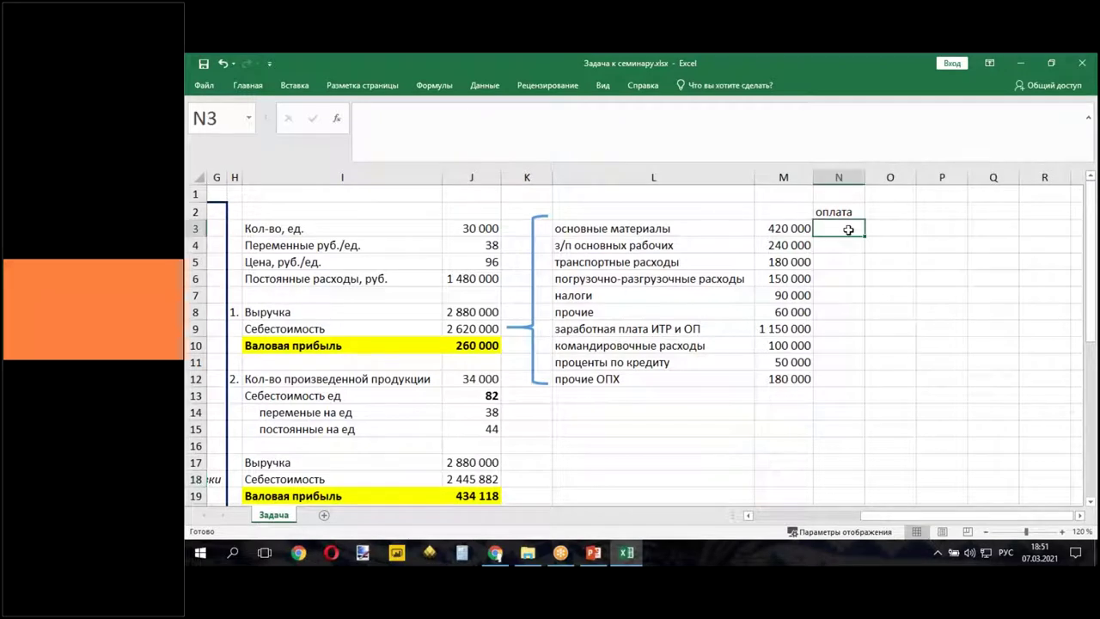
type("=")
left_click(796, 229)
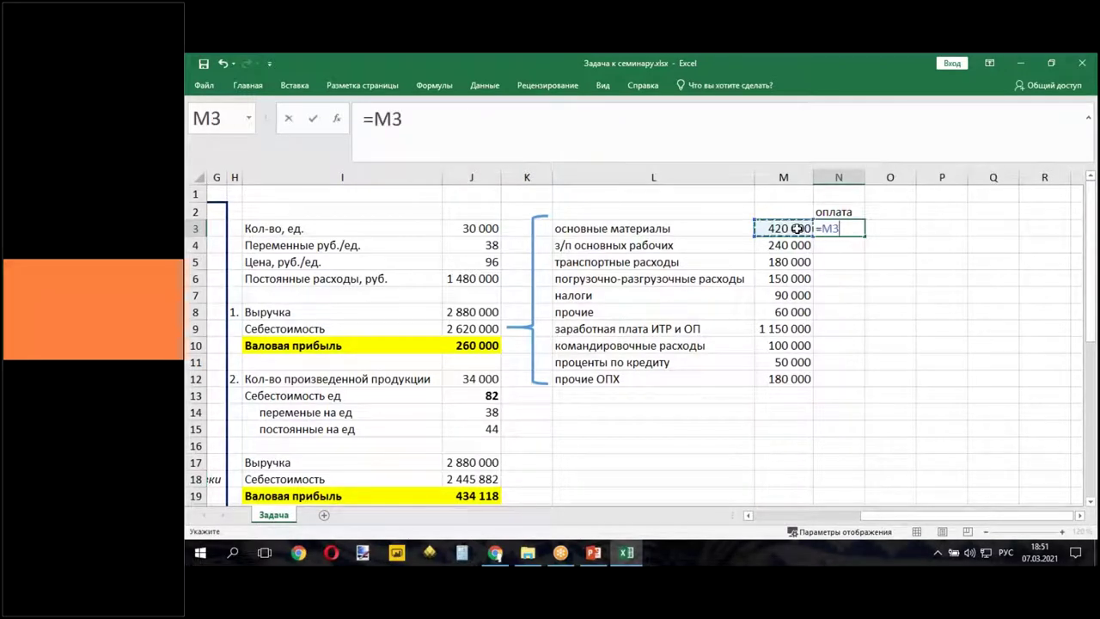
key("Return")
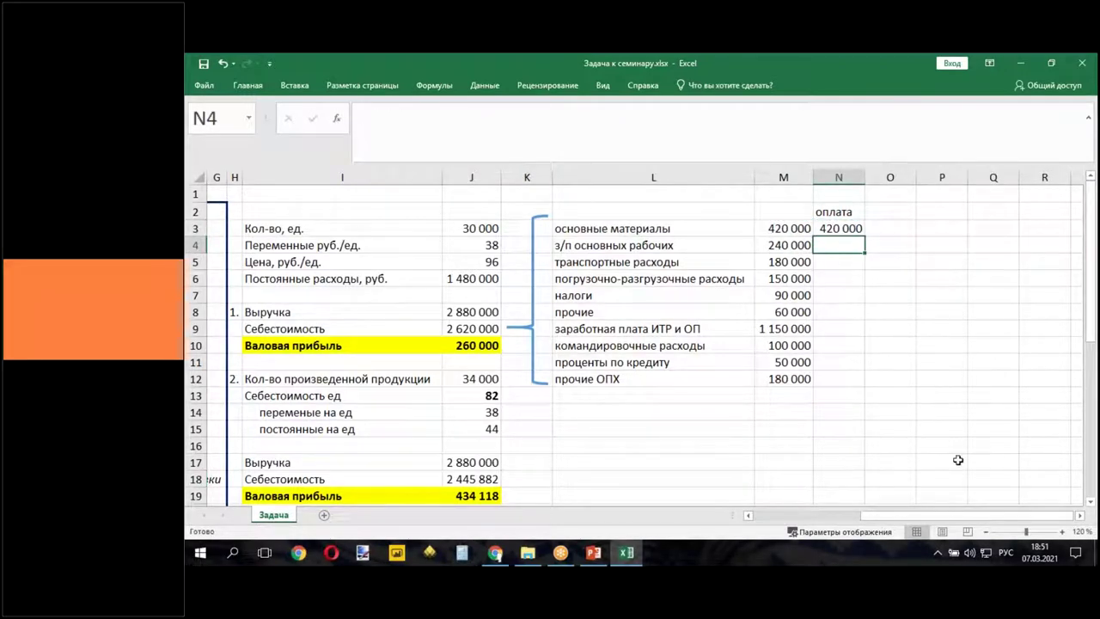
- Examine the payment term for з/п основных рабочих in E19 and the matching cost amount in M4
left_click_drag(942, 516, 786, 538)
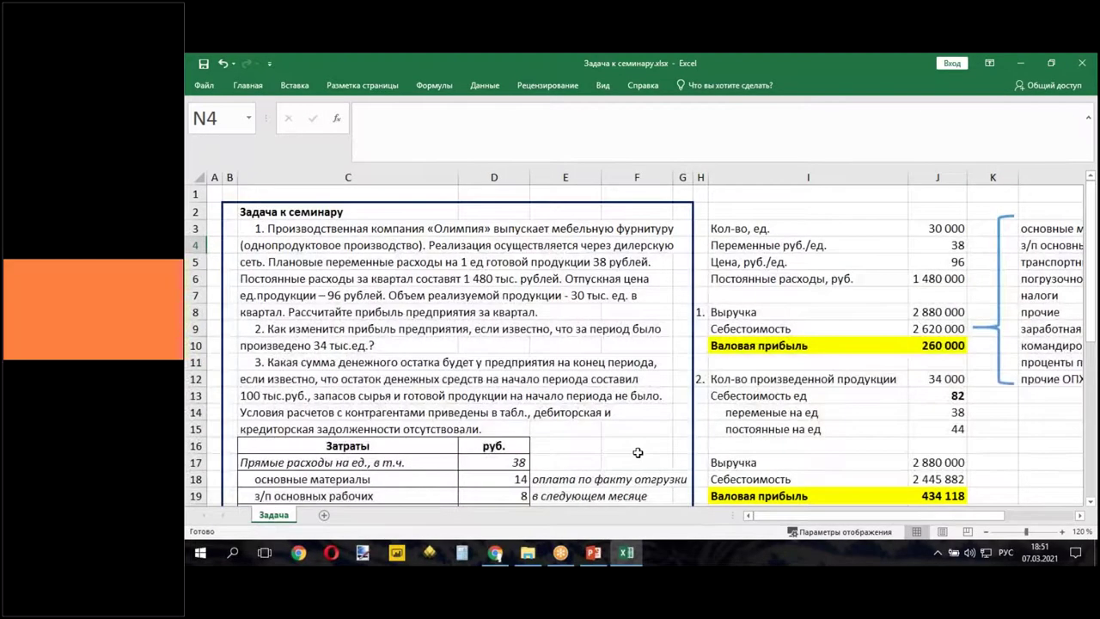
scroll(638, 453, "down", 1)
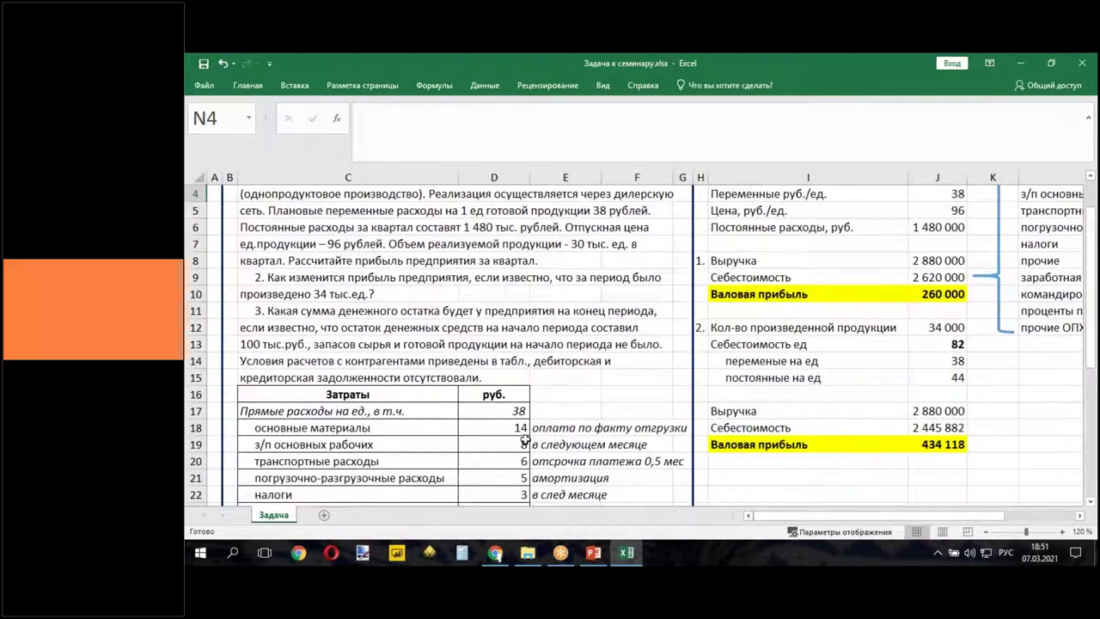
left_click(539, 447)
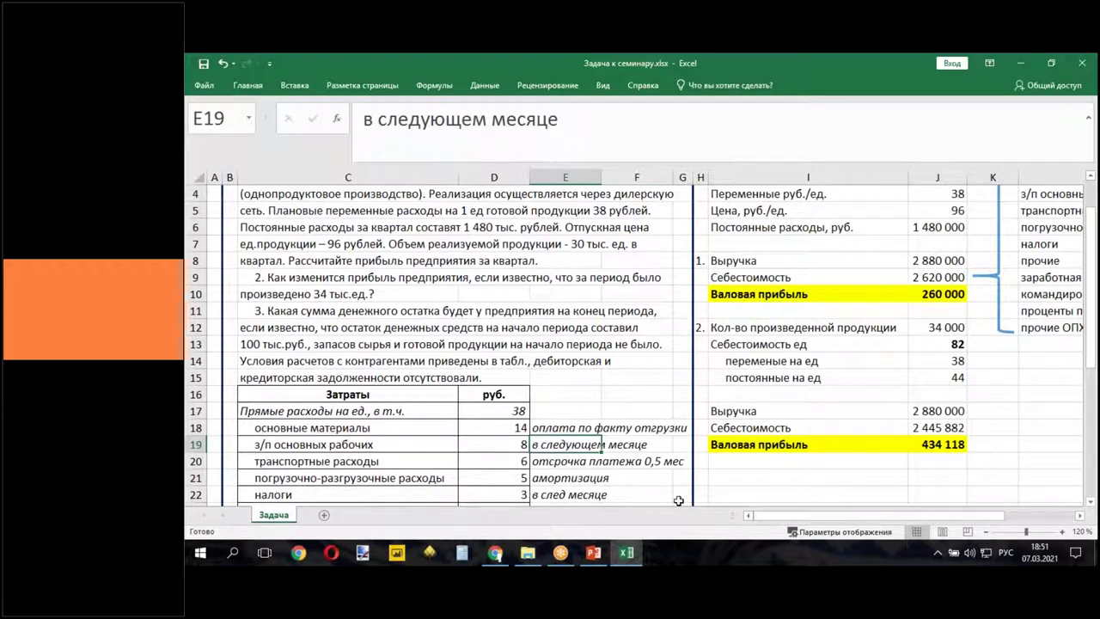
left_click(1080, 516)
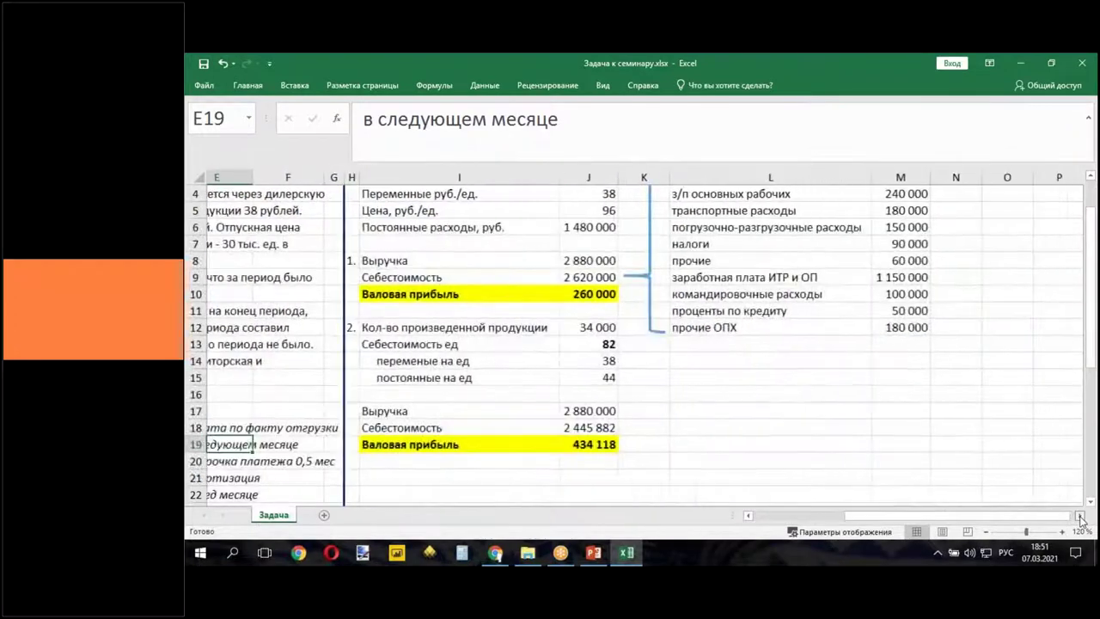
scroll(965, 435, "up", 1)
left_click(902, 245)
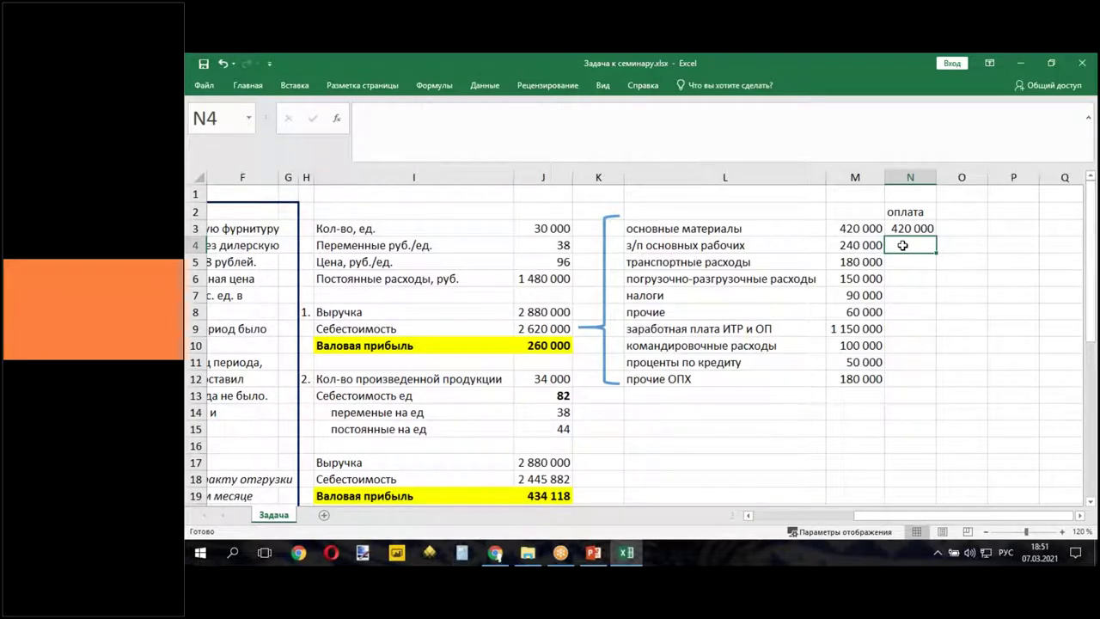
left_click(851, 245)
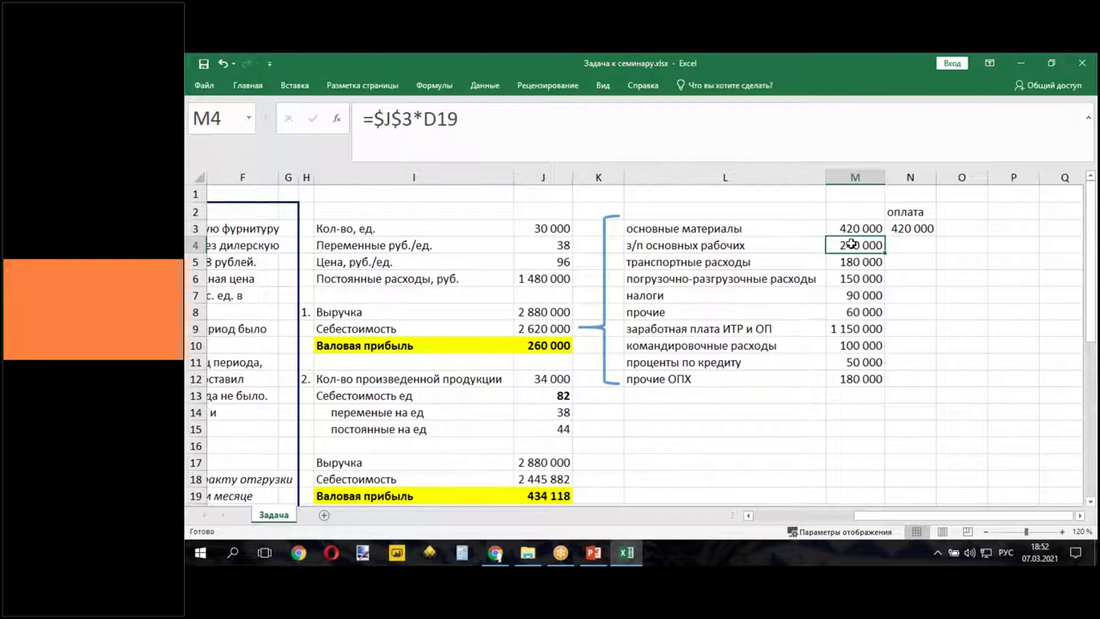
- Calculate the payment for з/п основных рабочих in N4 as two of three months with =M4/3*2
left_click(902, 244)
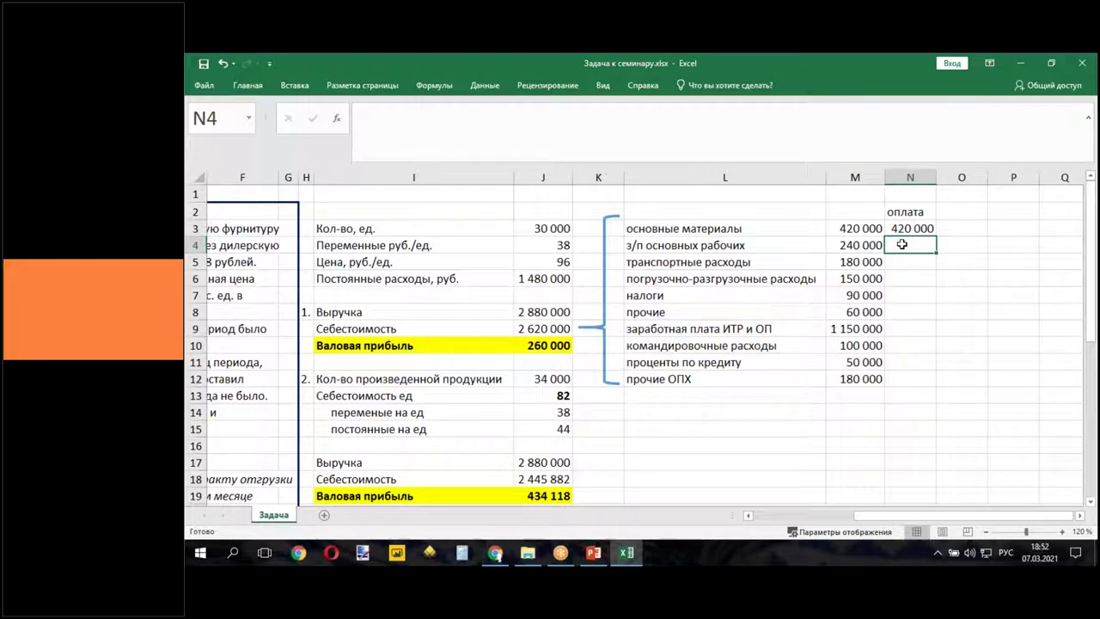
type("=")
left_click(859, 247)
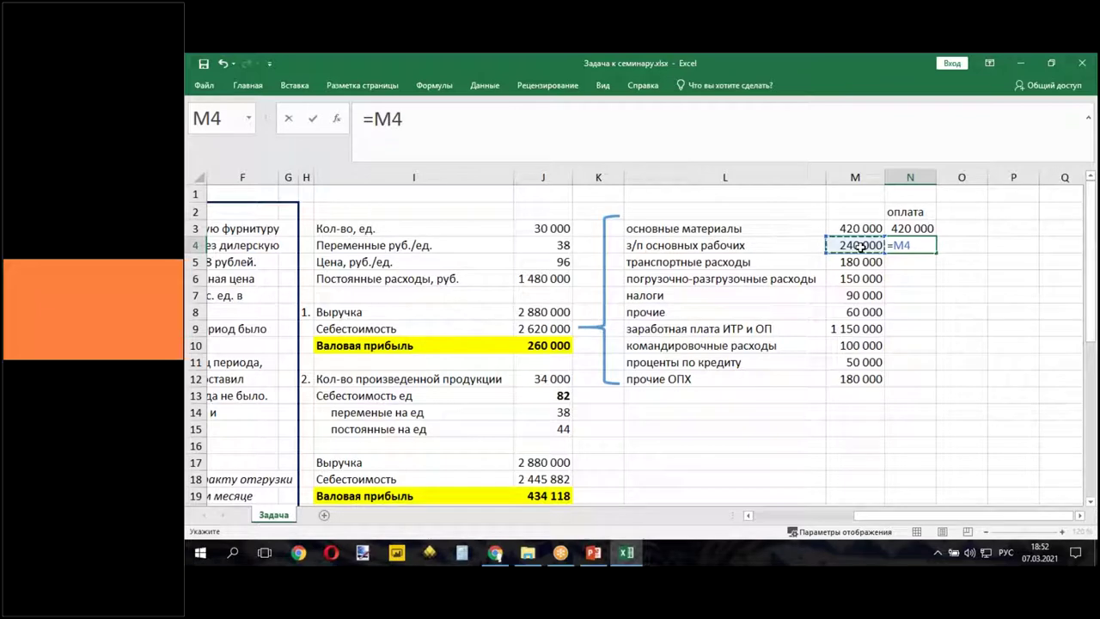
type("/3")
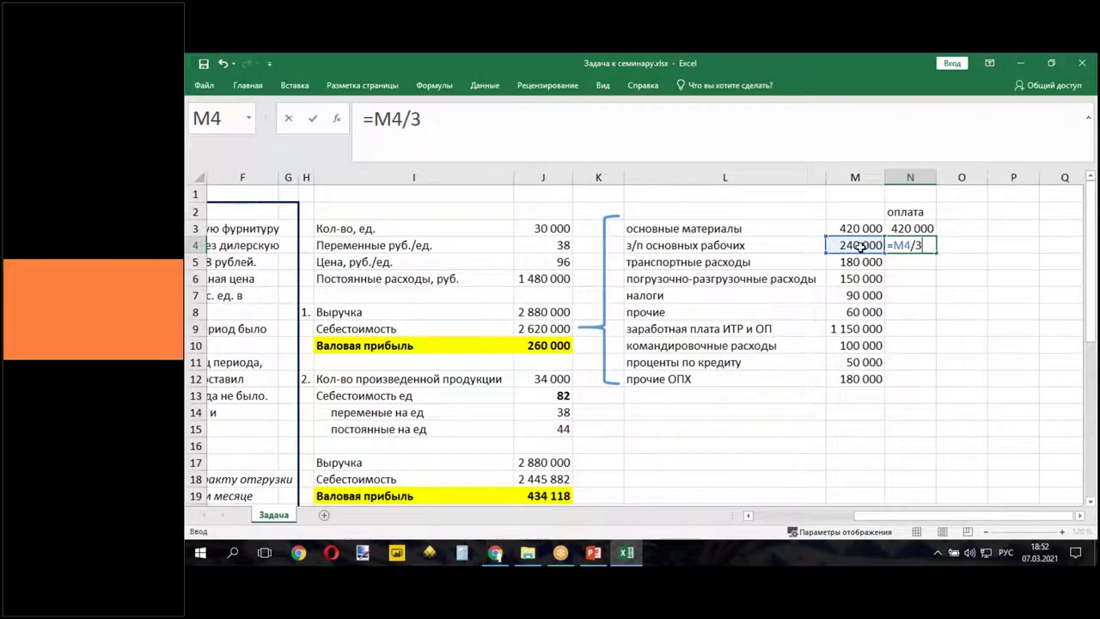
type("82")
key("Return")
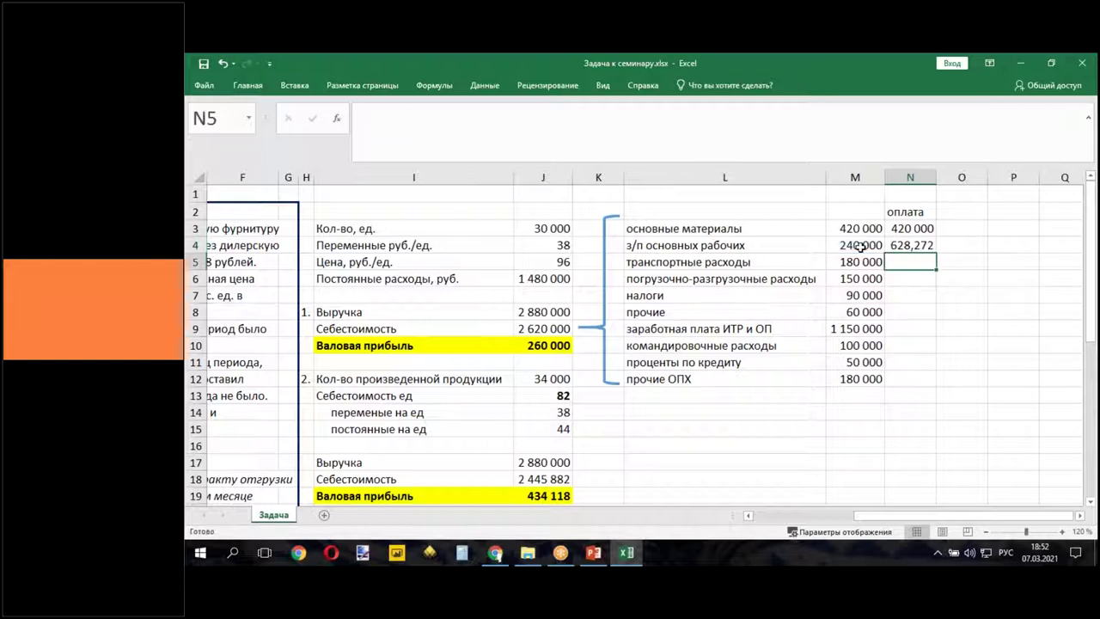
left_click(902, 245)
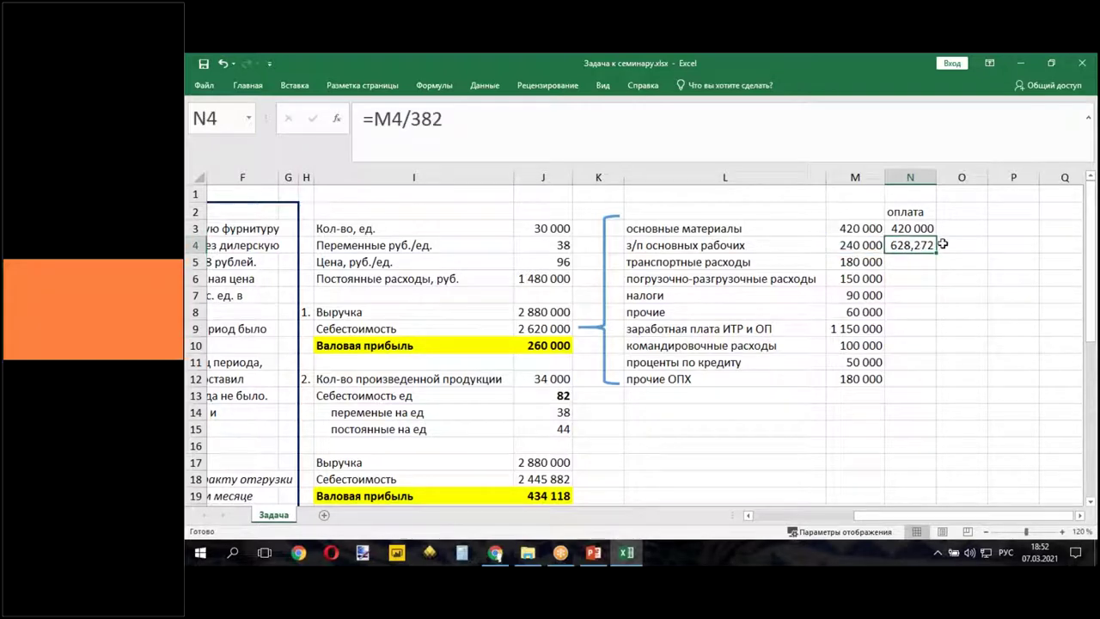
left_click(426, 118)
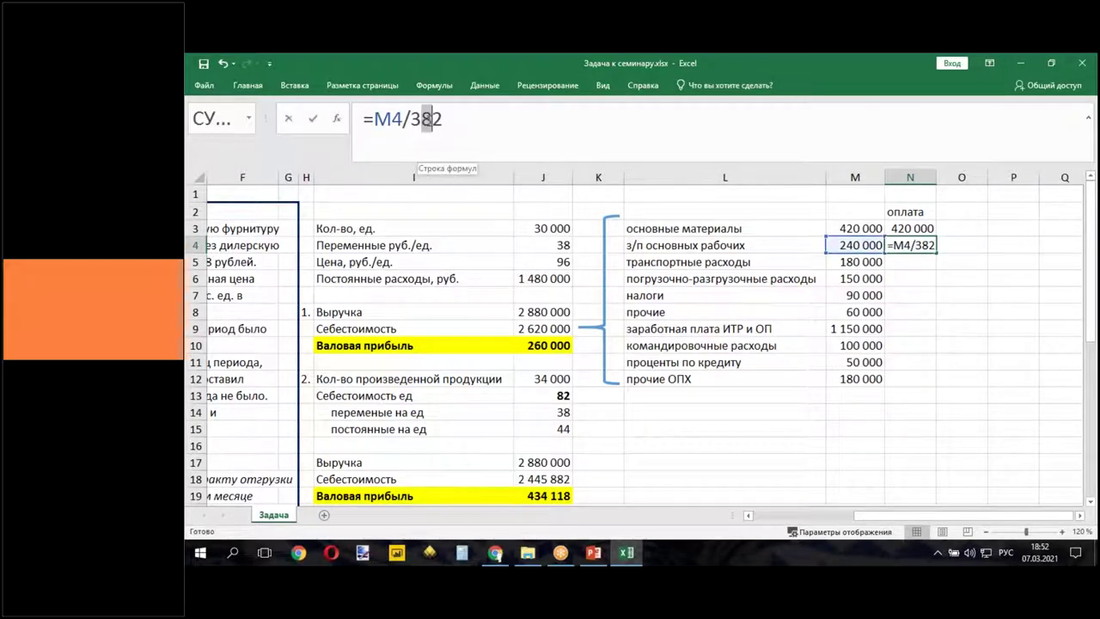
type("*")
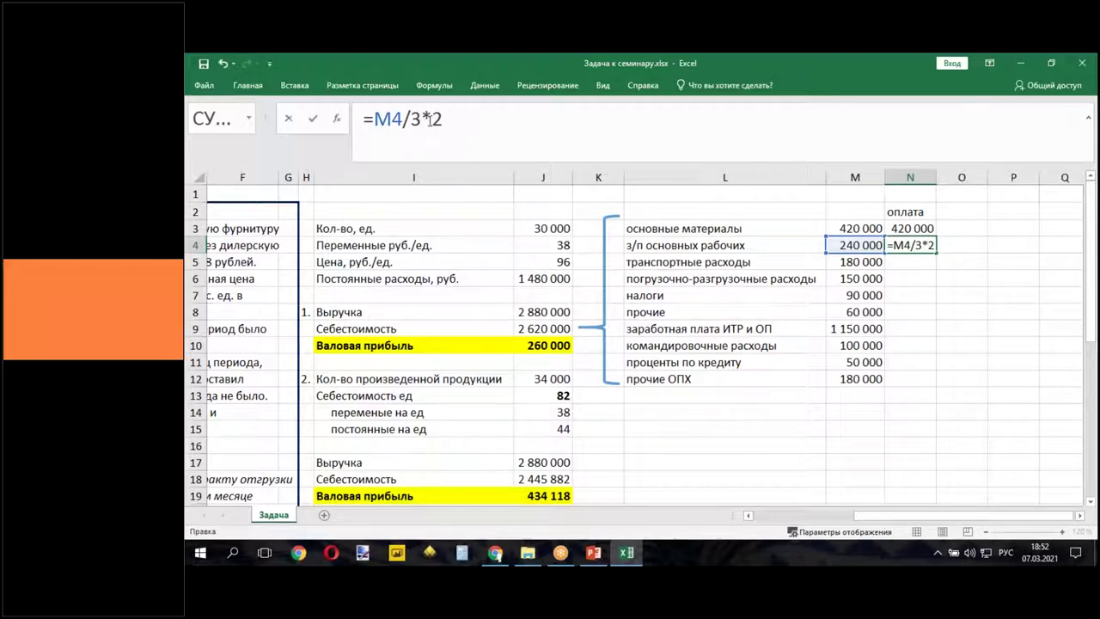
key("Return")
- Add the header "КЗ" in O2 beside the оплата column
left_click(957, 247)
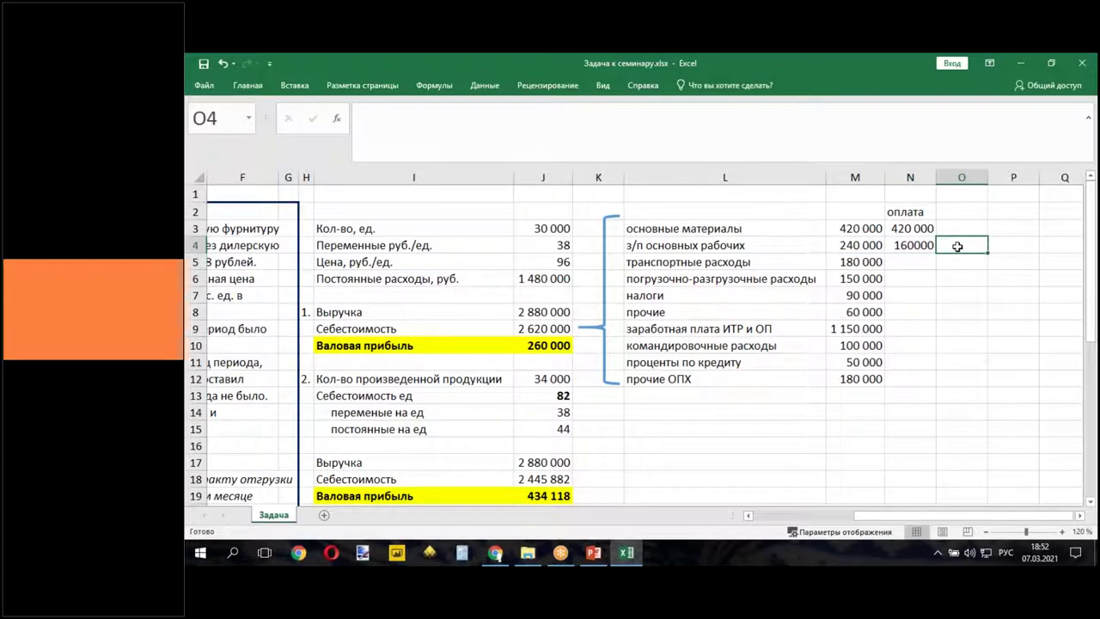
left_click(961, 213)
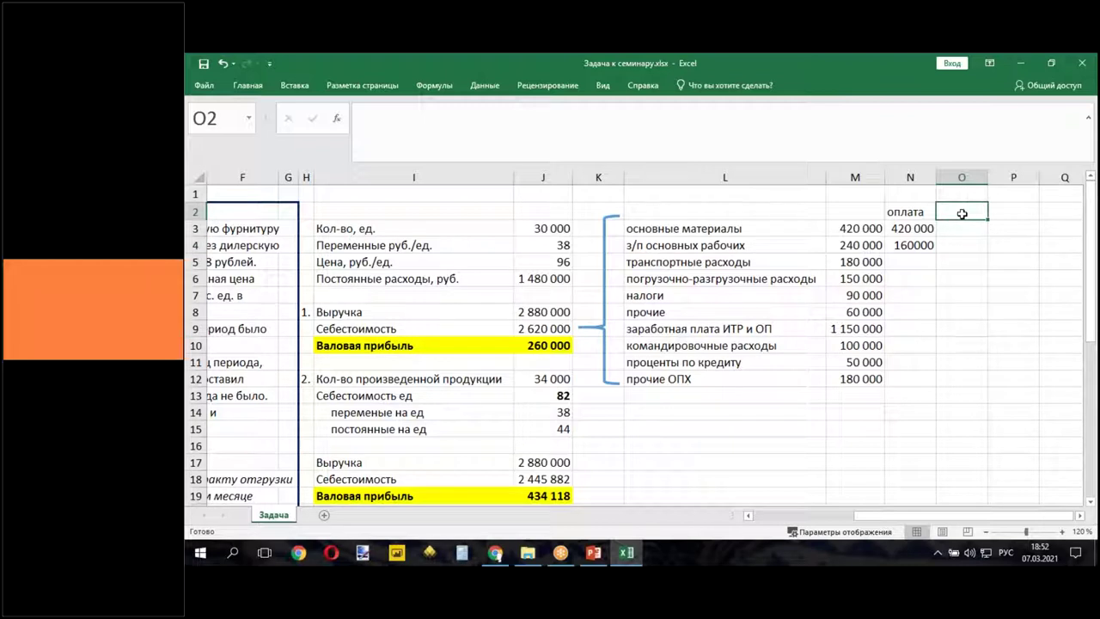
type("к")
key("BackSpace")
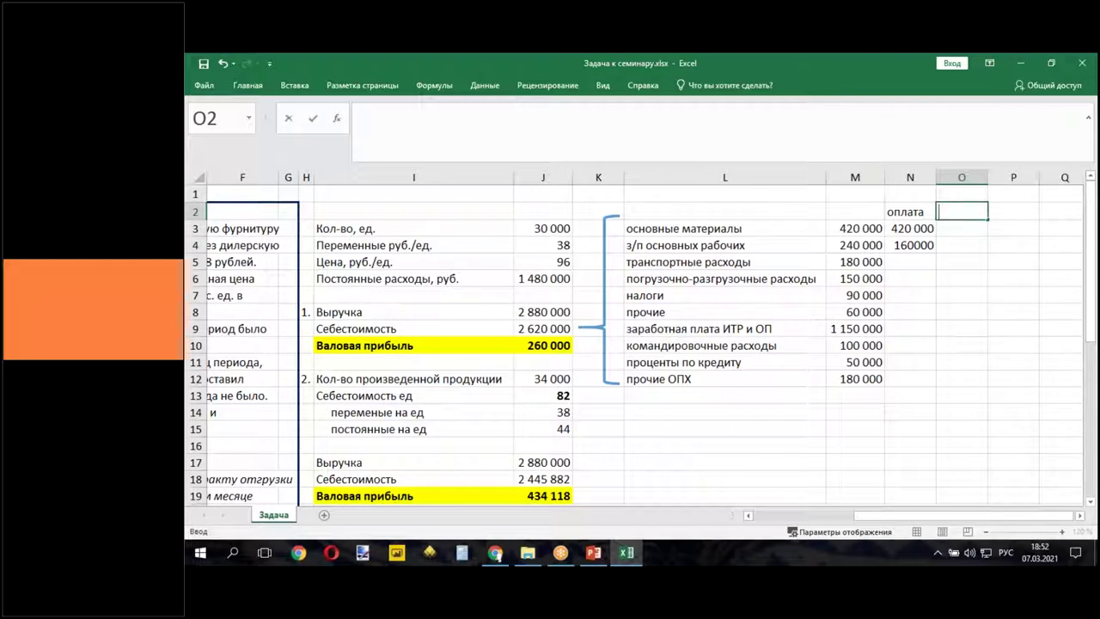
type("КЗ")
- Calculate the payable for з/п основных рабочих in O4 with =M4-N4
left_click(953, 247)
type("=")
left_click(863, 245)
type("-")
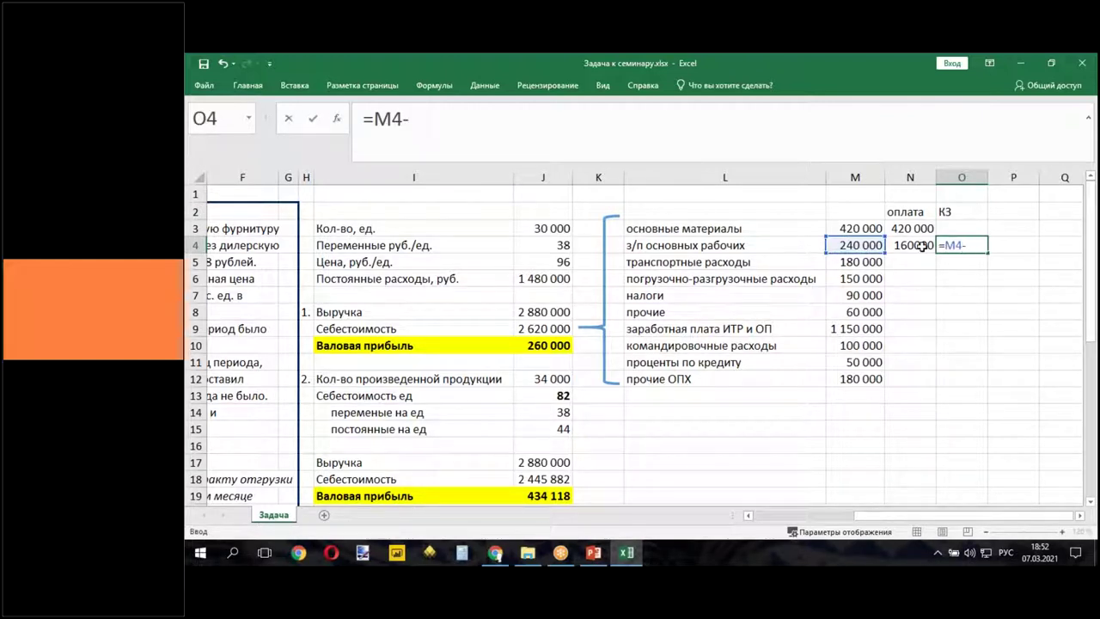
left_click(911, 245)
key("Return")
- Copy the number format of M4 onto the оплата and КЗ cells N4:O12
left_click(855, 245)
left_click(247, 85)
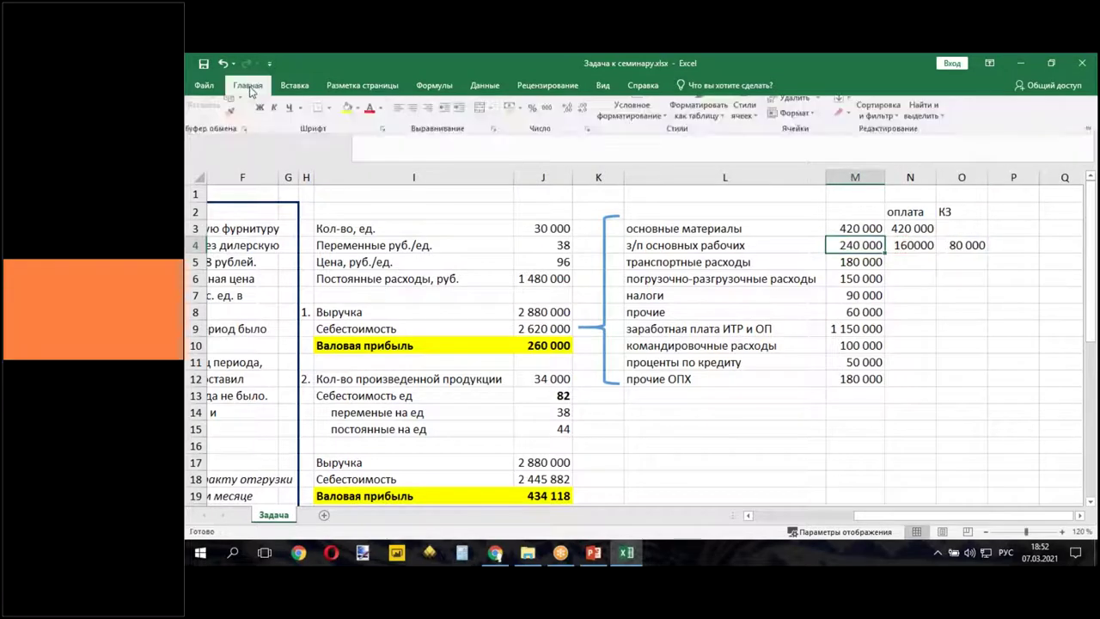
left_click(232, 135)
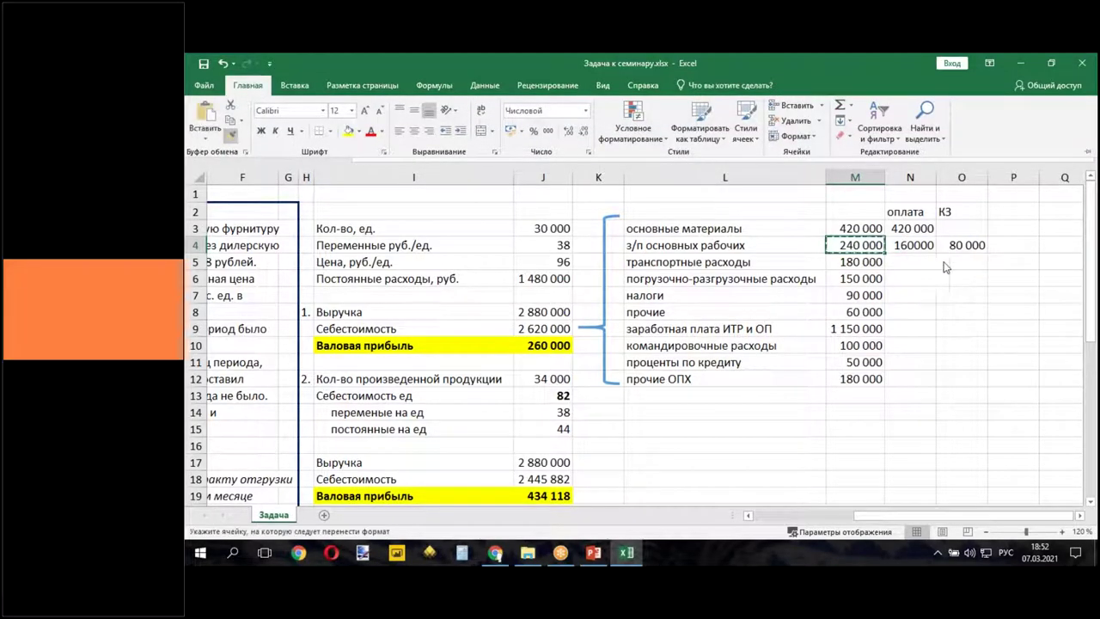
left_click_drag(913, 245, 957, 381)
left_click(870, 428)
- Examine the payment terms for транспортные расходы in E20 and погрузочно-разгрузочные расходы in E21
left_click_drag(876, 516, 797, 526)
scroll(516, 412, "down", 2)
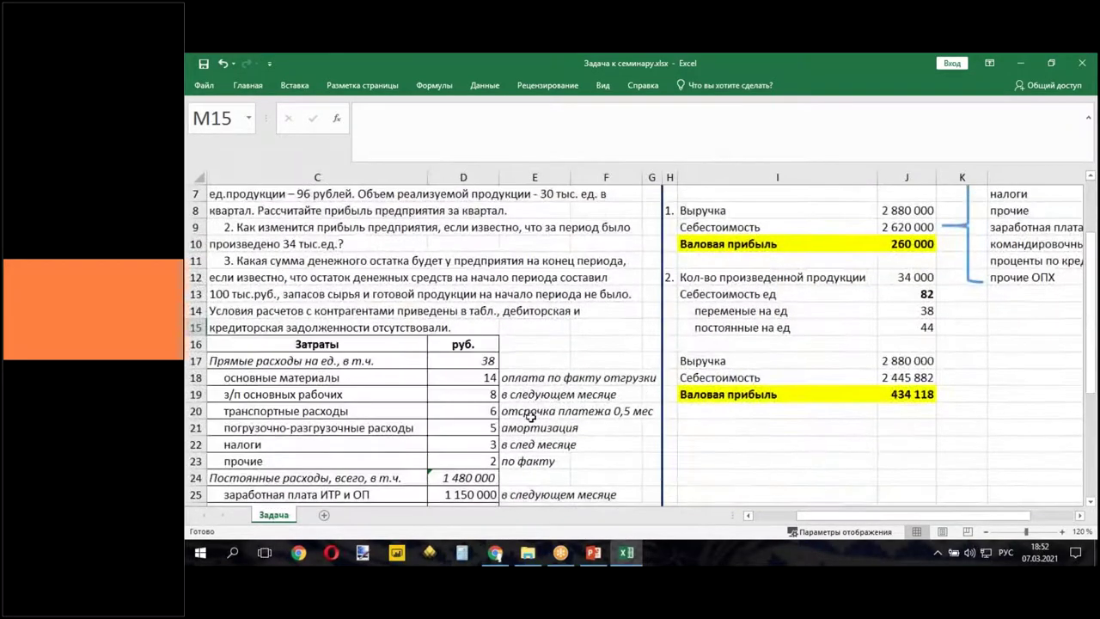
left_click(516, 412)
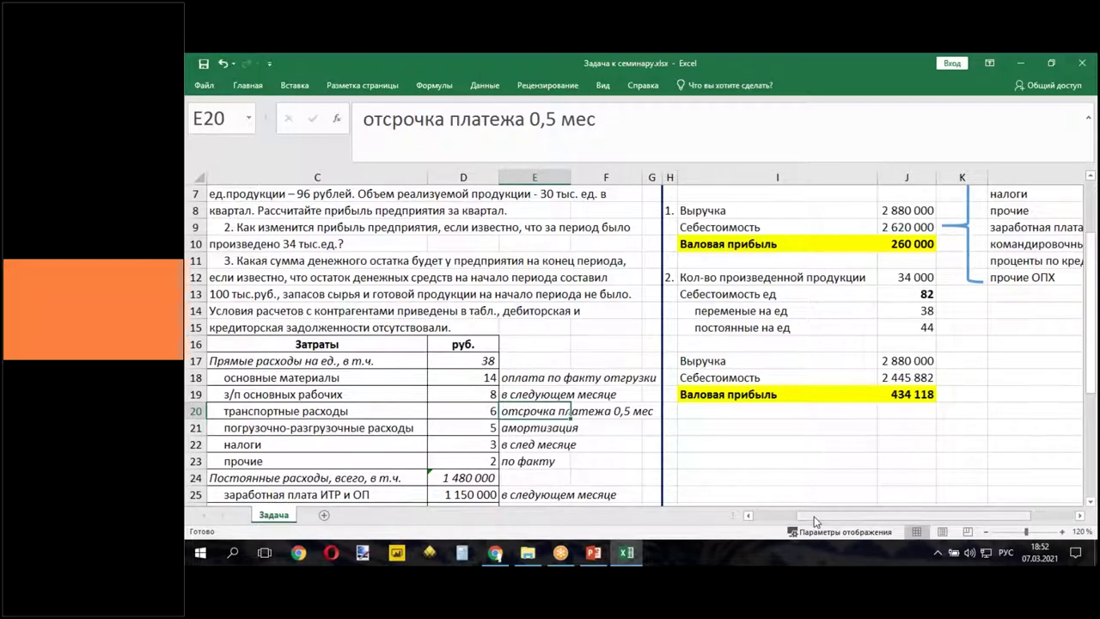
left_click_drag(814, 520, 830, 525)
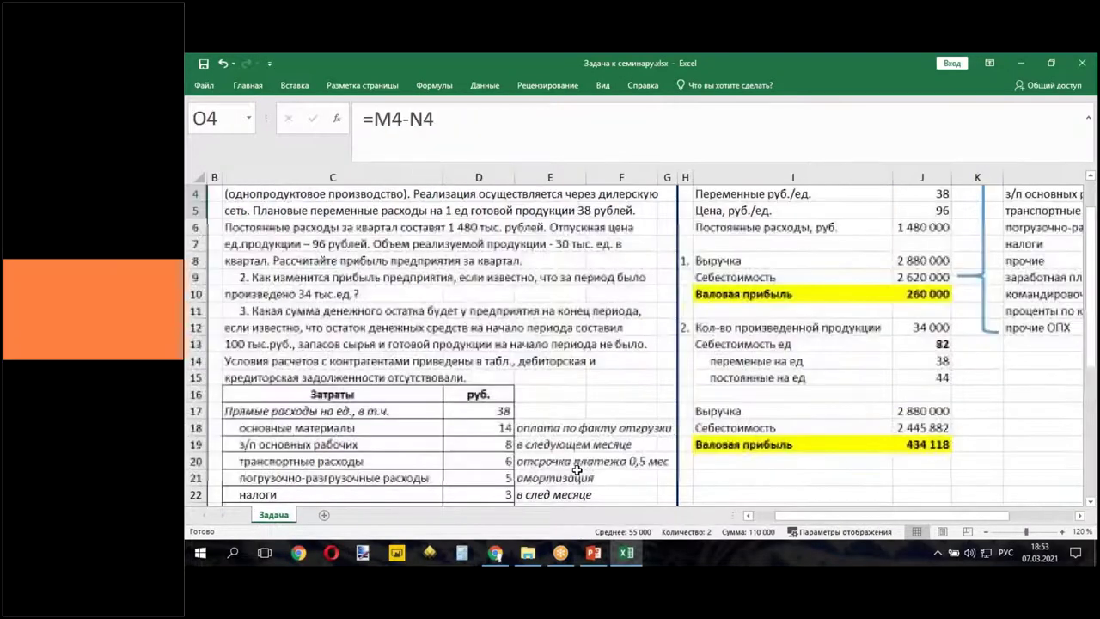
scroll(365, 428, "down", 1)
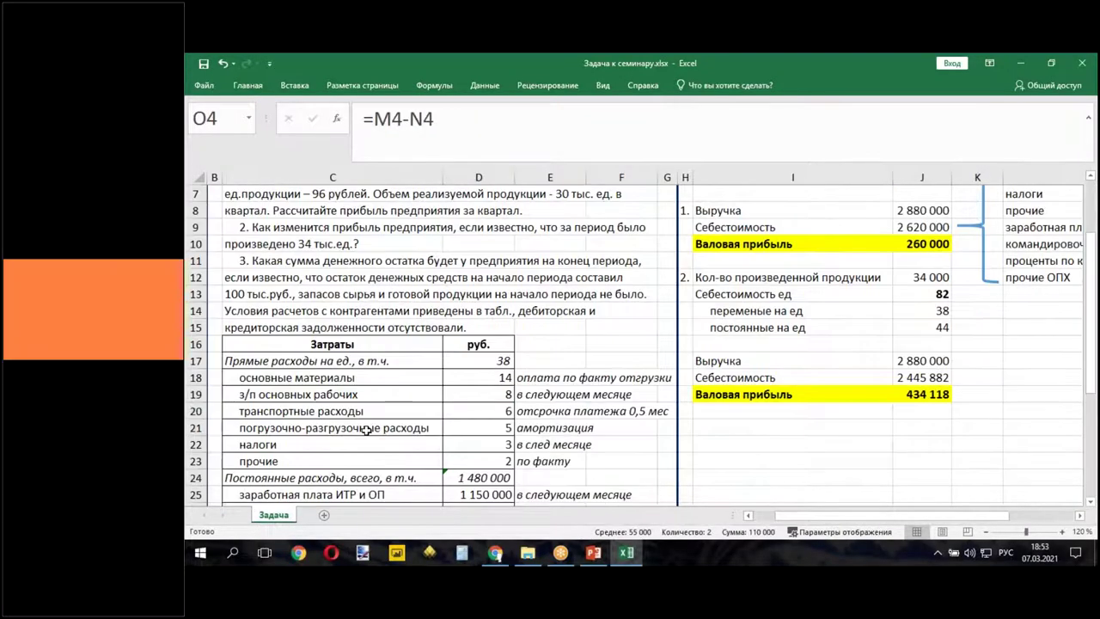
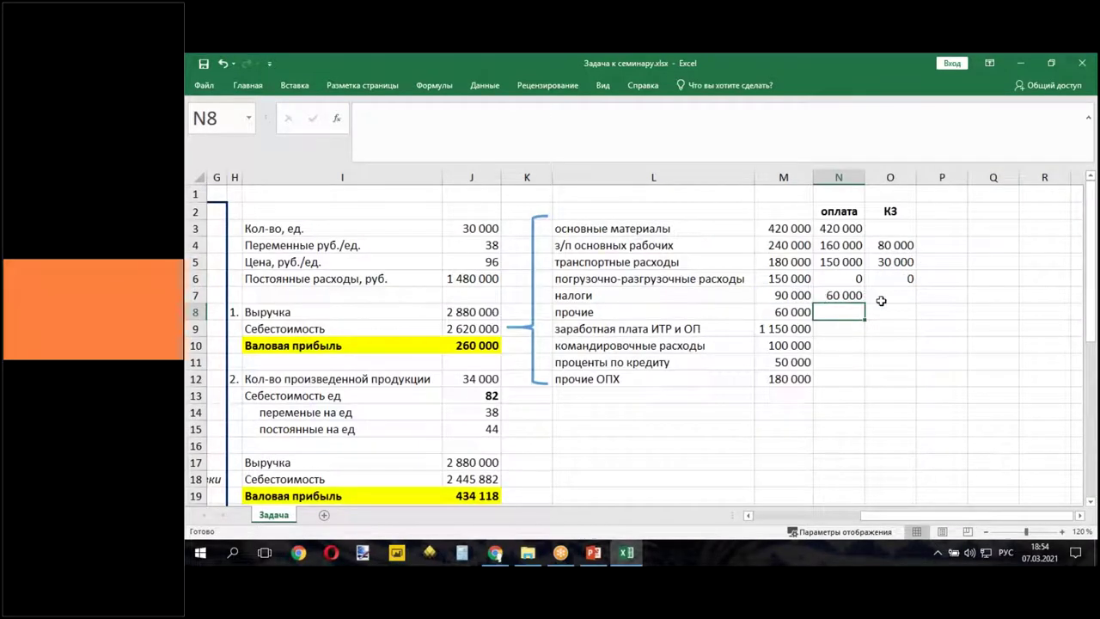
- Calculate the payable for налоги in O7 with =M7-N7
left_click(881, 299)
type("=")
left_click(801, 296)
type("-")
left_click(841, 296)
key("Return")
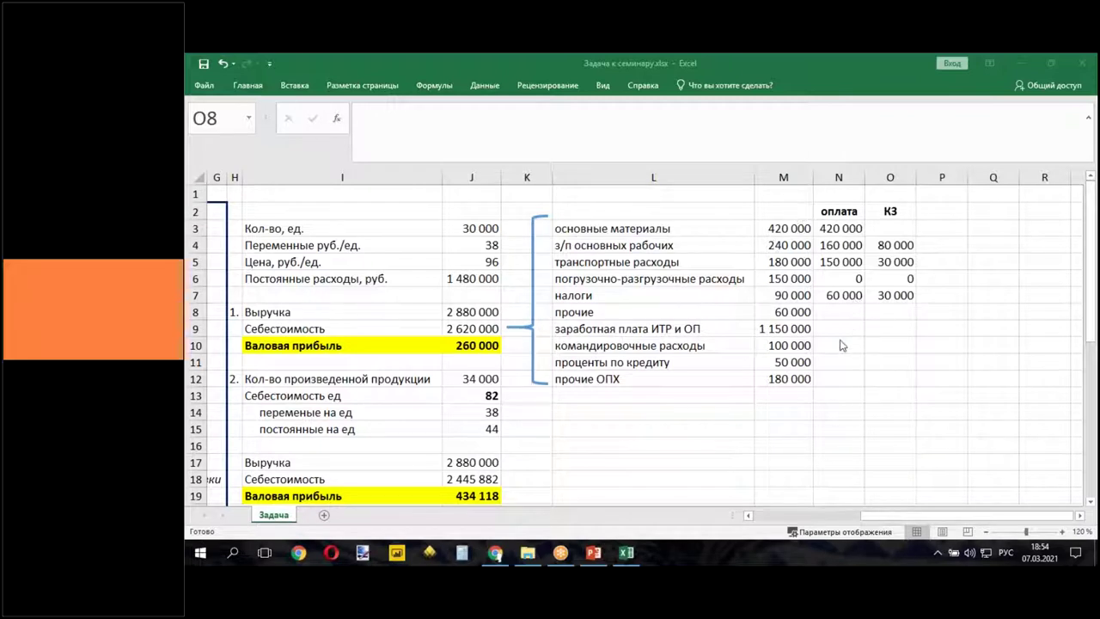
- Check the КЗ formula for транспортные расходы in O5
key("Up")
key("Up")
key("Up")
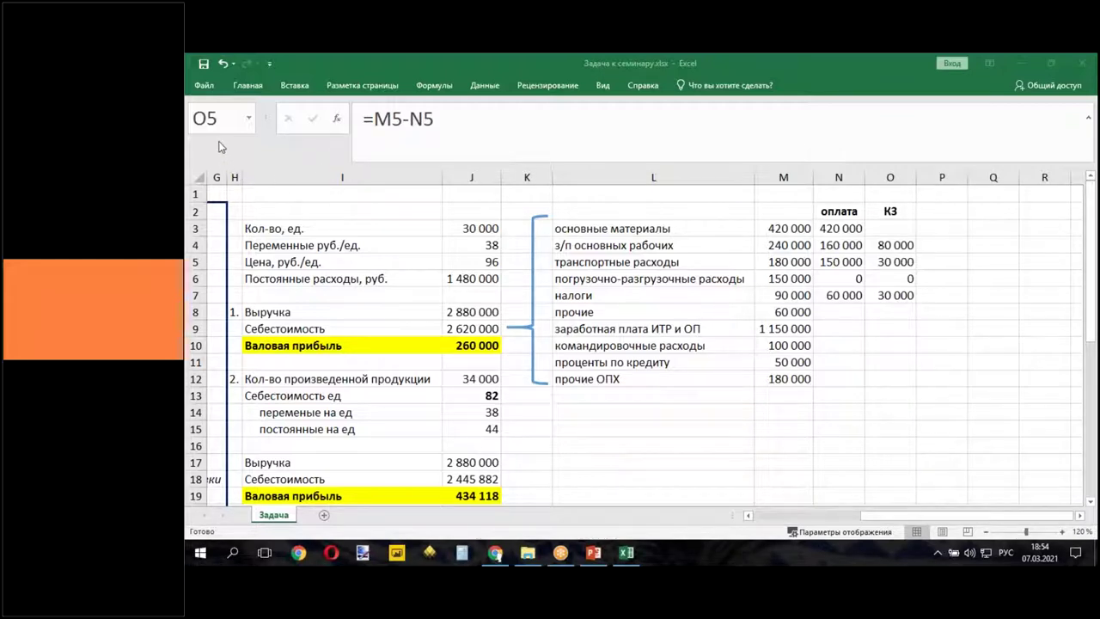
- Check the payment term for прочие in E23 and enter its paid amount in N8 as =M8
left_click(901, 516)
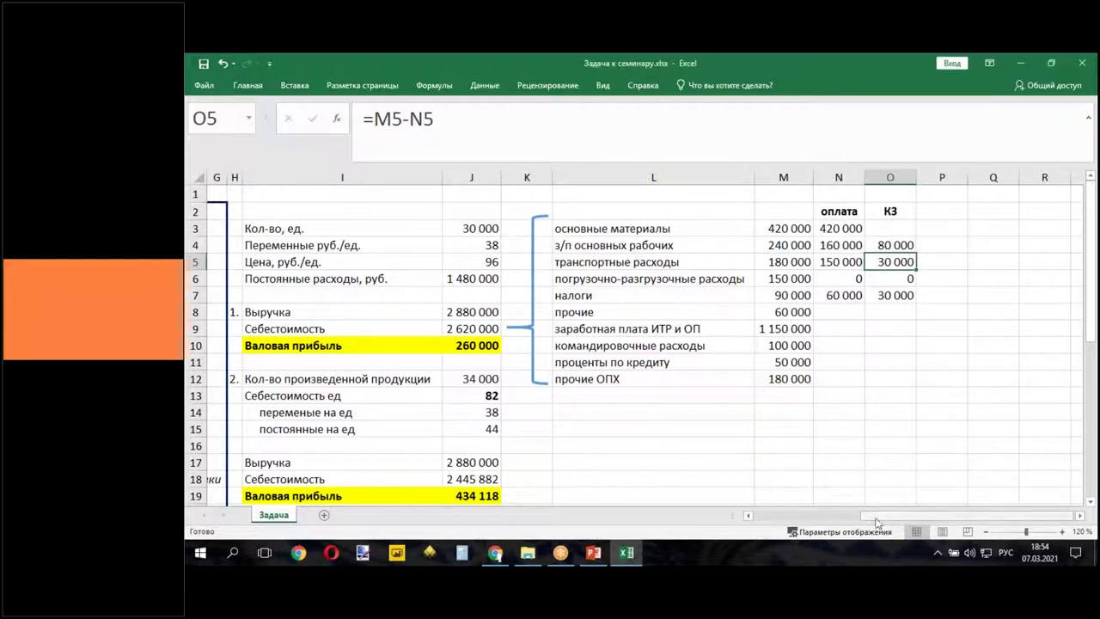
left_click_drag(870, 524, 767, 524)
scroll(531, 412, "down", 4)
left_click(558, 362)
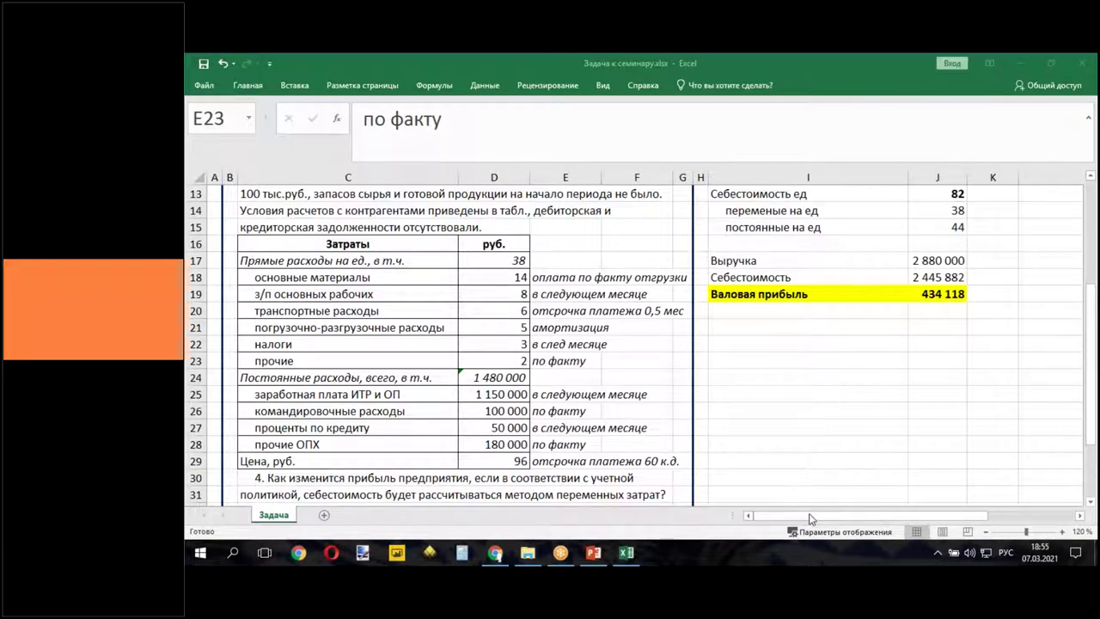
left_click(949, 515)
left_click_drag(949, 515, 1030, 516)
scroll(838, 301, "up", 3)
left_click(976, 258)
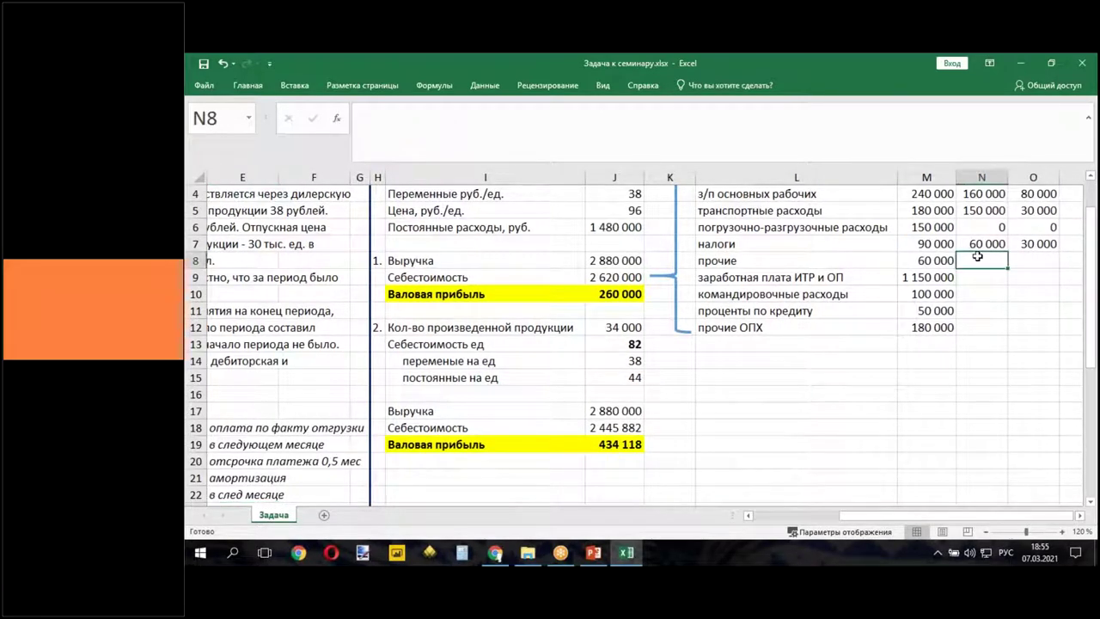
type("=")
left_click(933, 260)
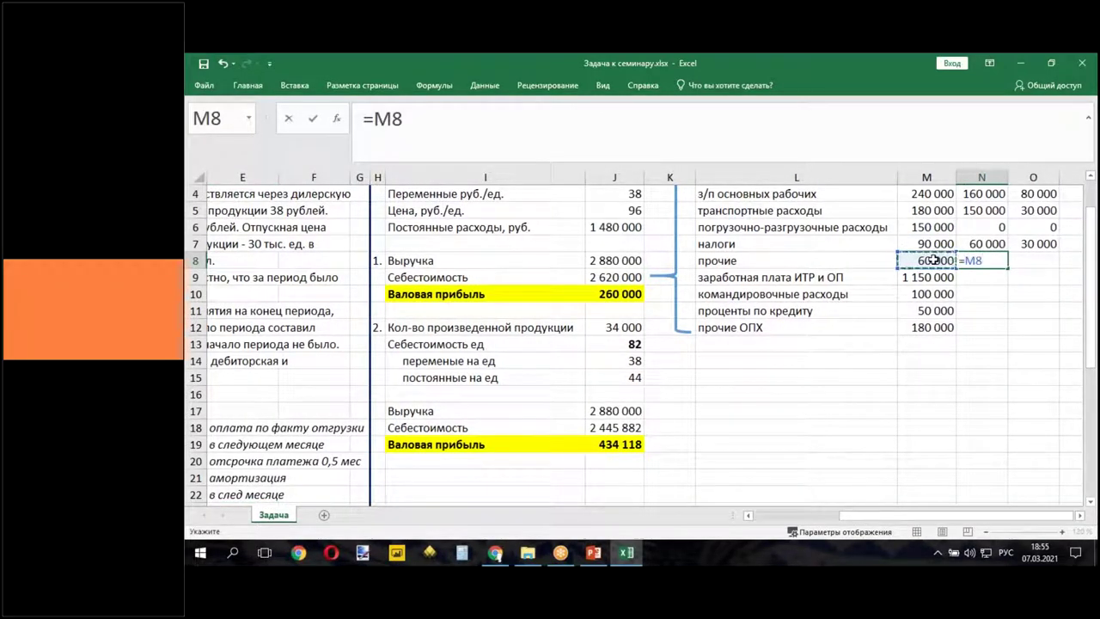
key("Return")
- Check the payment term for заработная плата ИТР и ОП in row 25 and calculate its paid amount in N9 with =M9/3*2
left_click_drag(947, 515, 857, 515)
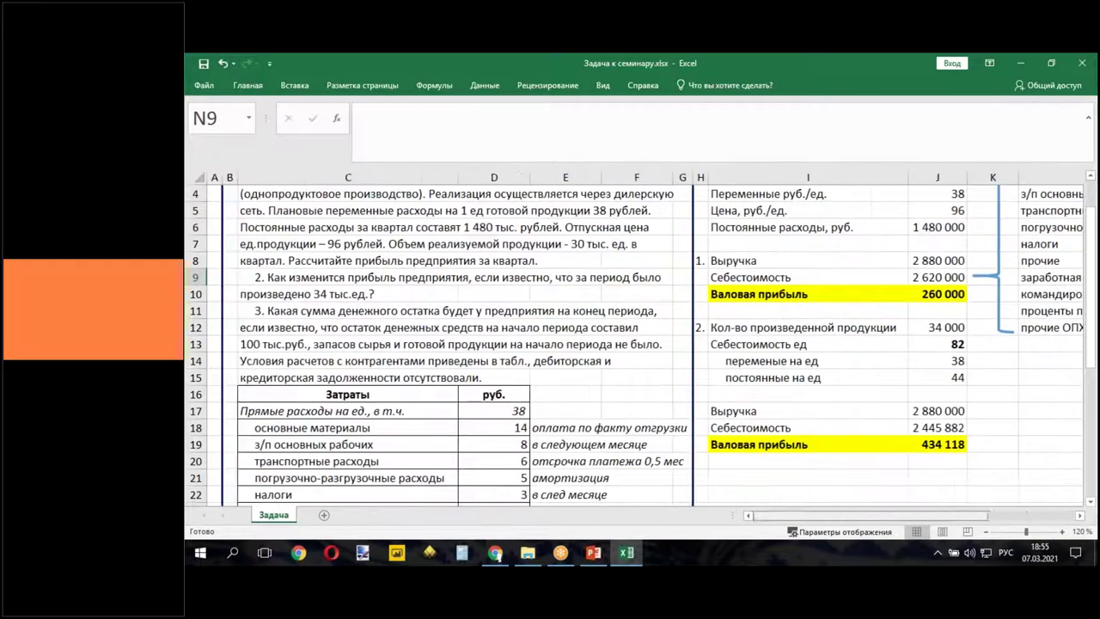
scroll(769, 442, "down", 4)
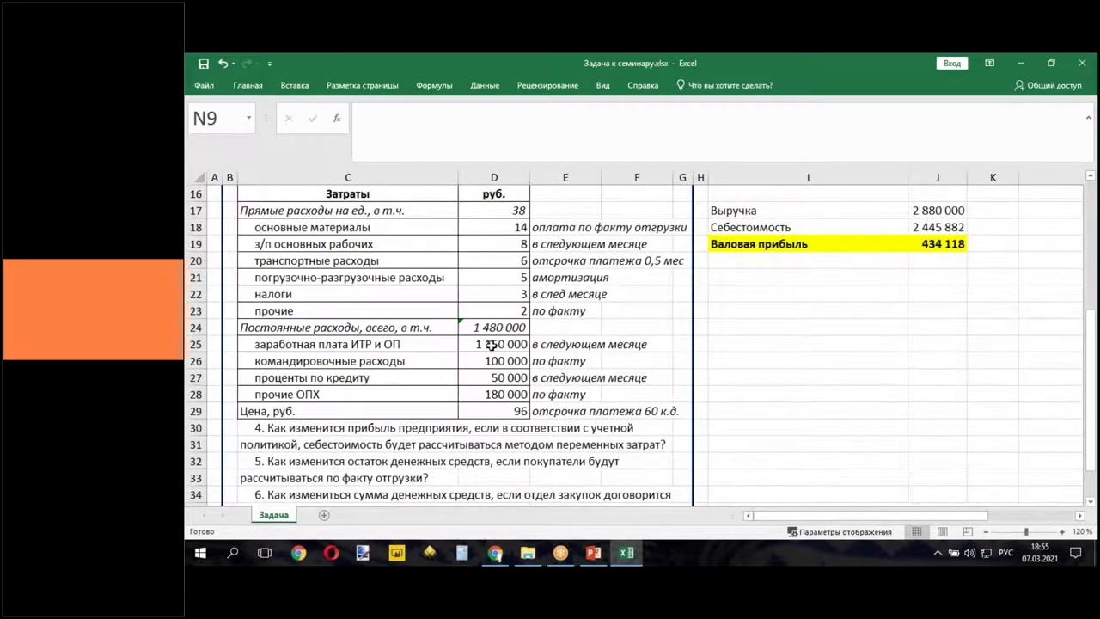
left_click_drag(491, 343, 593, 347)
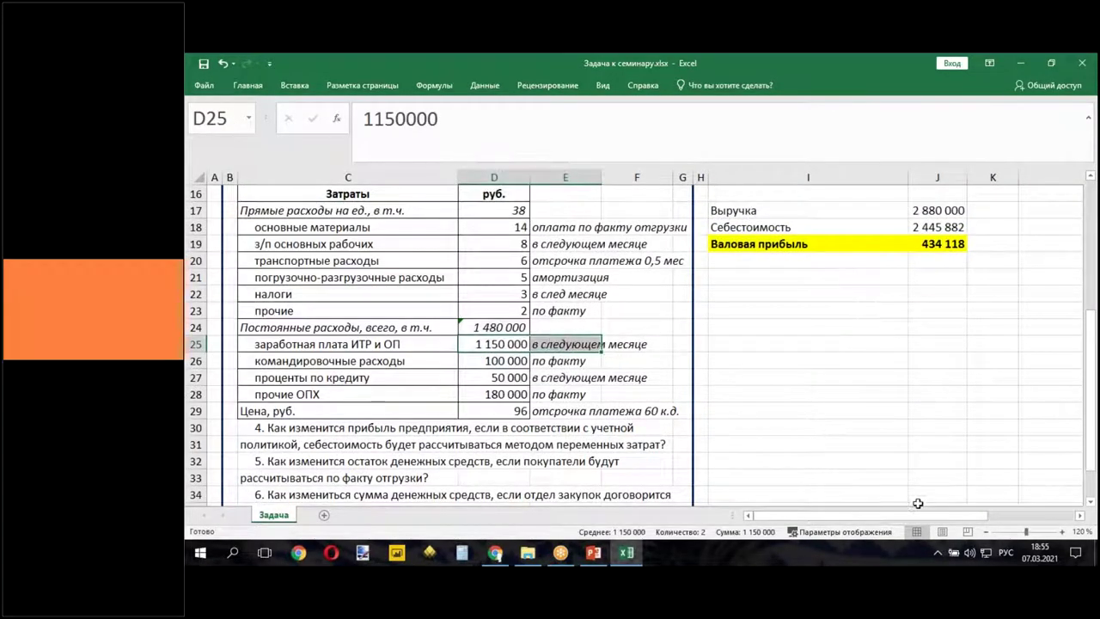
left_click_drag(928, 516, 1018, 515)
scroll(956, 386, "up", 4)
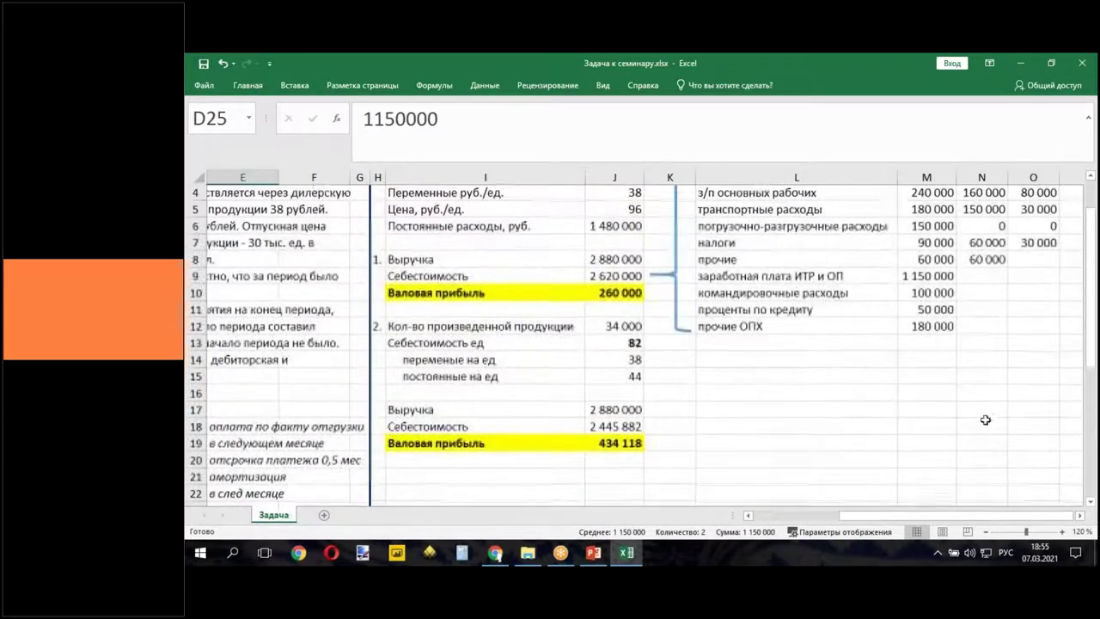
scroll(946, 370, "right", 3)
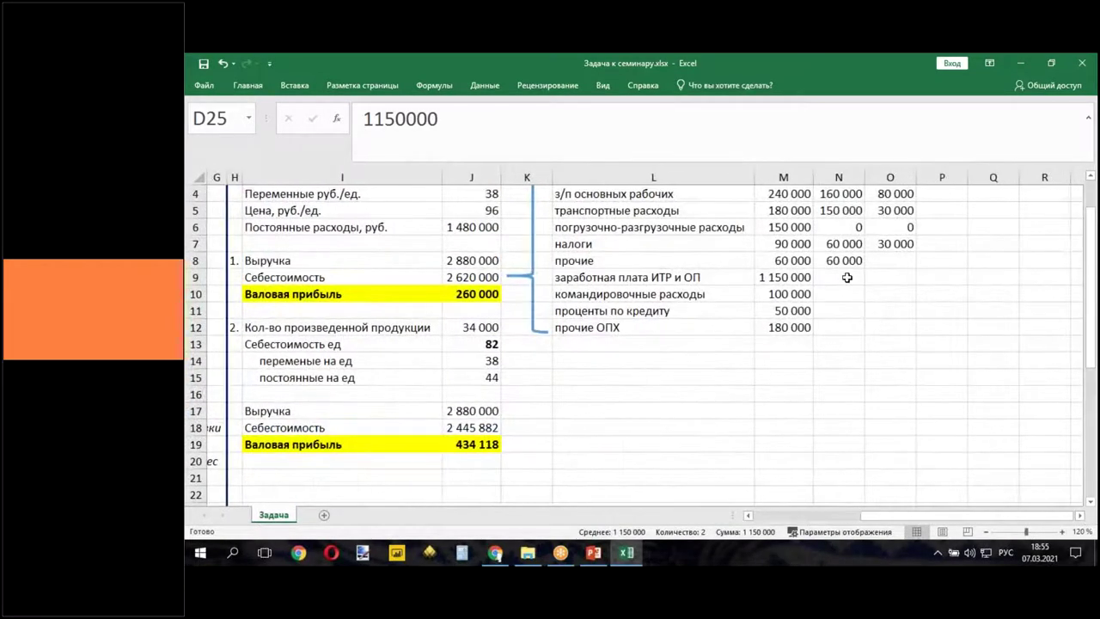
left_click(849, 283)
type("=")
left_click(765, 277)
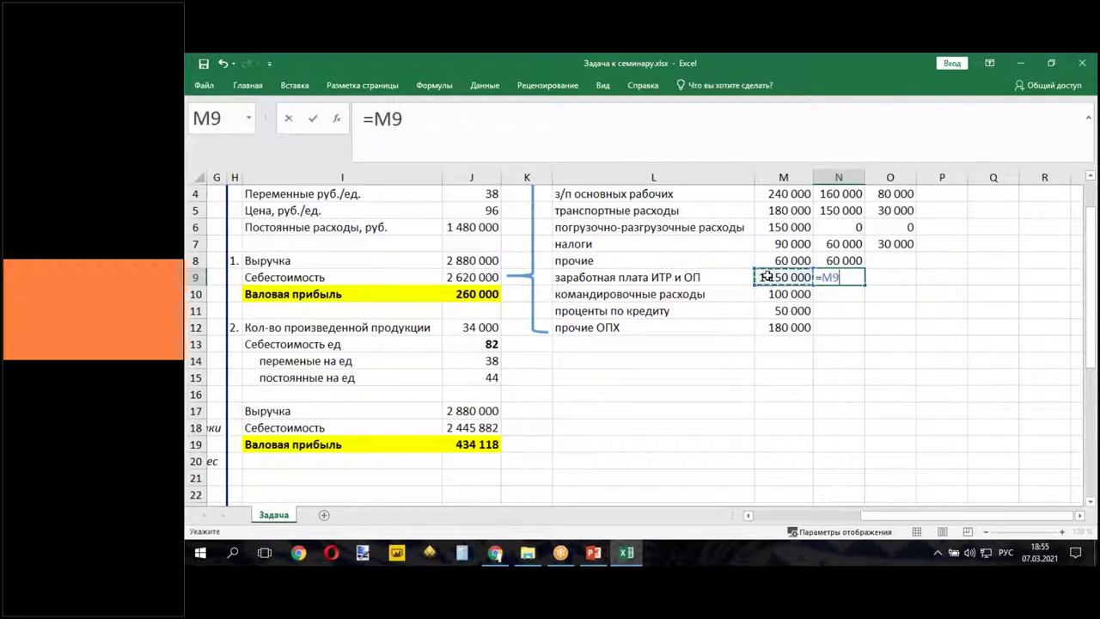
type("/3*2")
key("Return")
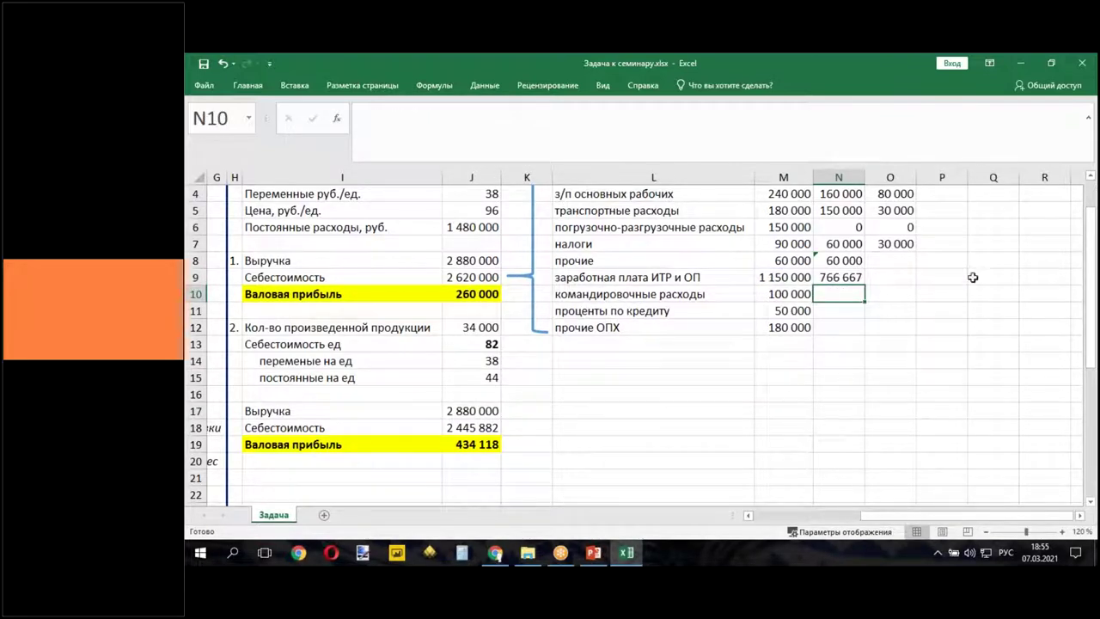
- Calculate the payable for заработная плата ИТР и ОП in O9 with =M9-N9
left_click(904, 274)
type("=")
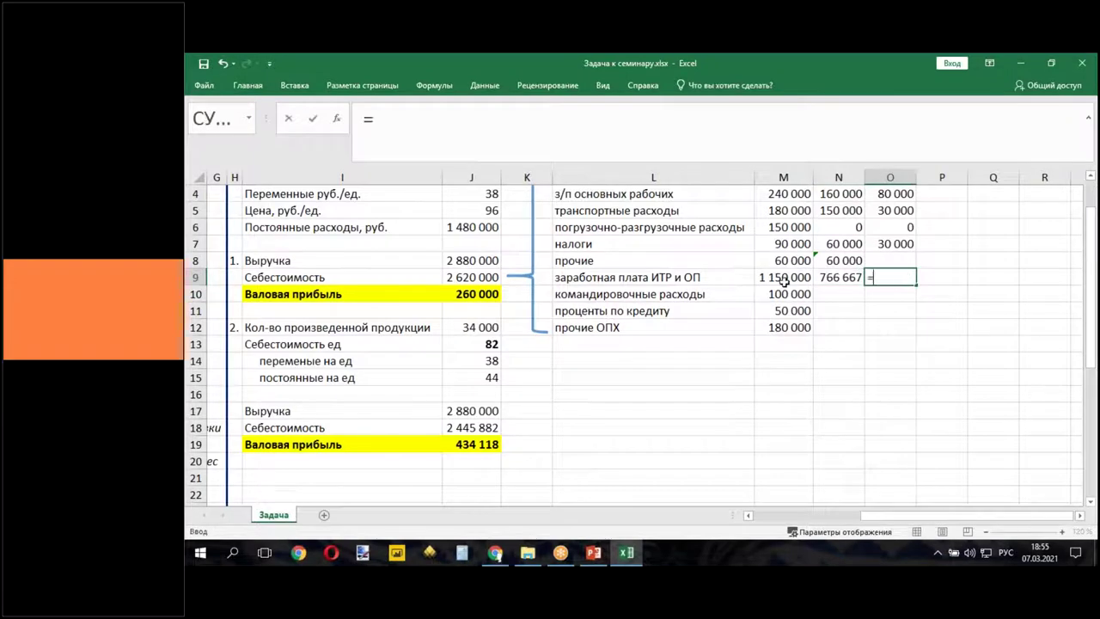
left_click(779, 276)
type("-")
left_click(830, 279)
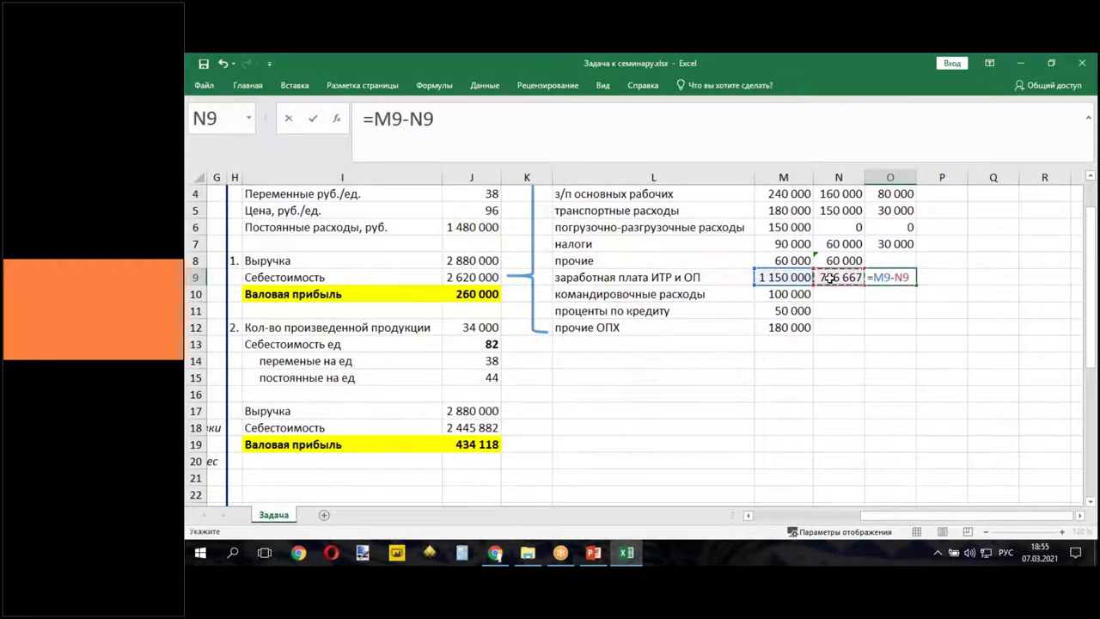
key("Return")
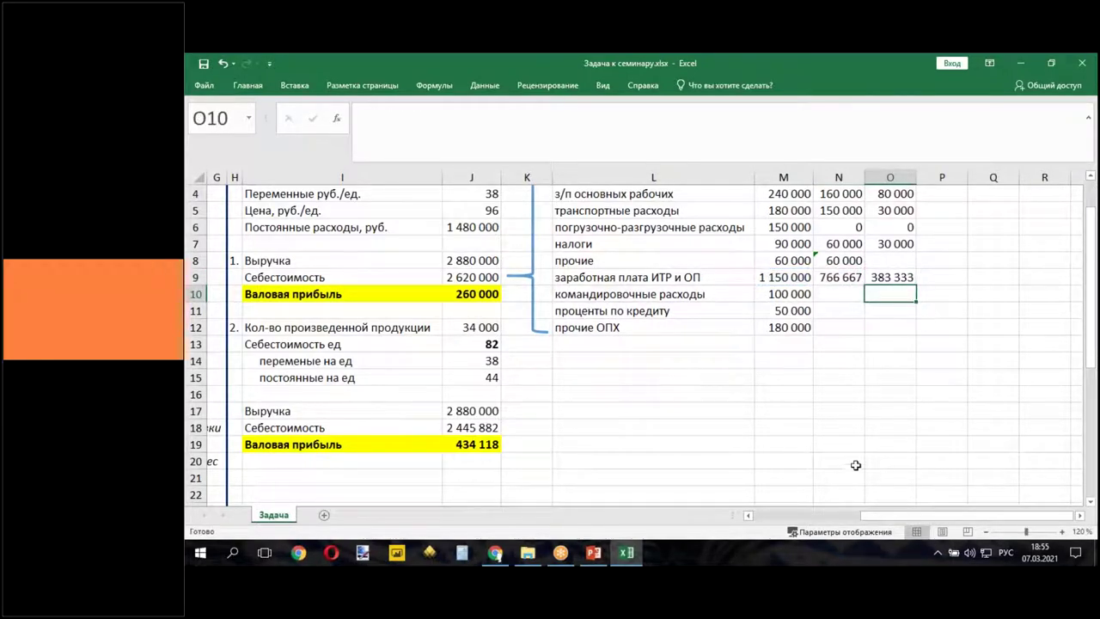
- Check the payment term for командировочные расходы in row 26 and enter its paid amount in N10 as =M10
left_click_drag(873, 520, 769, 518)
scroll(552, 360, "down", 4)
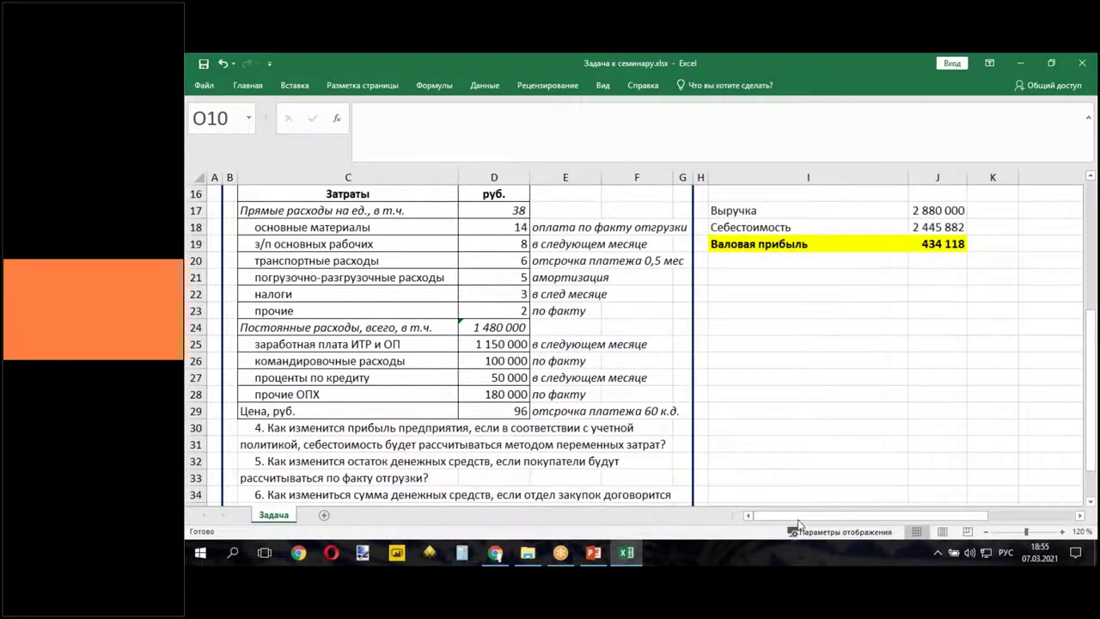
left_click_drag(803, 516, 885, 516)
scroll(915, 461, "up", 5)
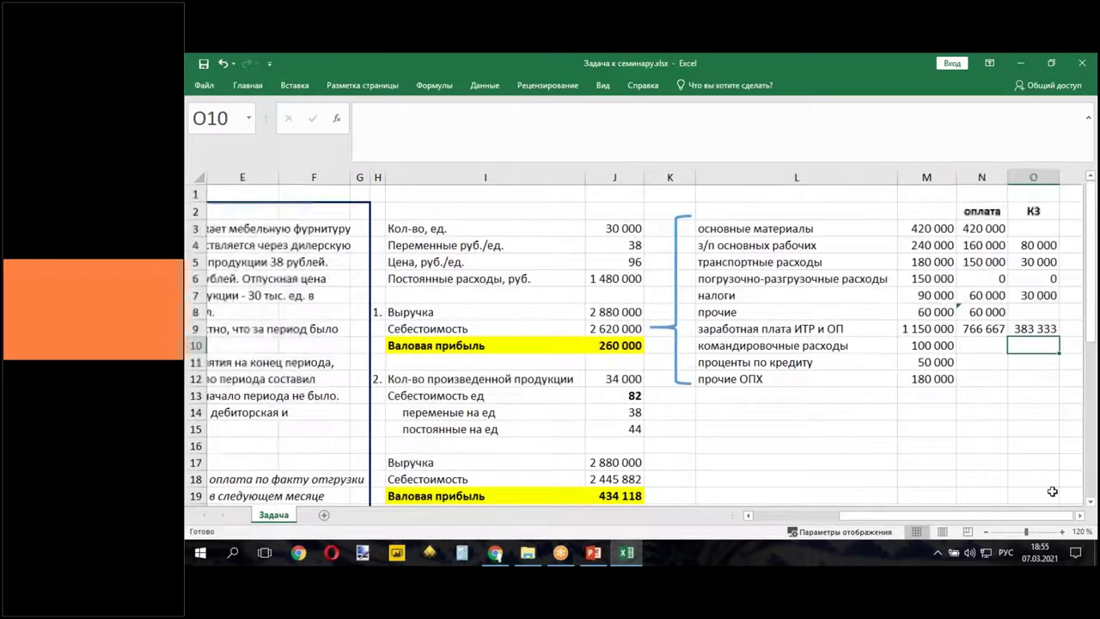
left_click(1081, 515)
left_click(1081, 516)
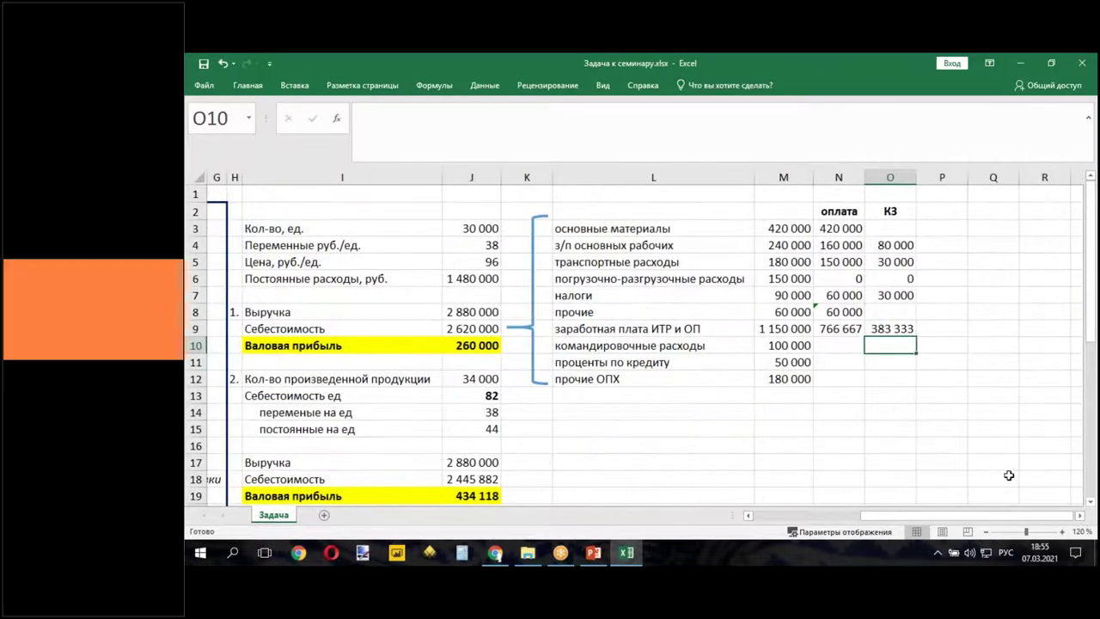
left_click(843, 343)
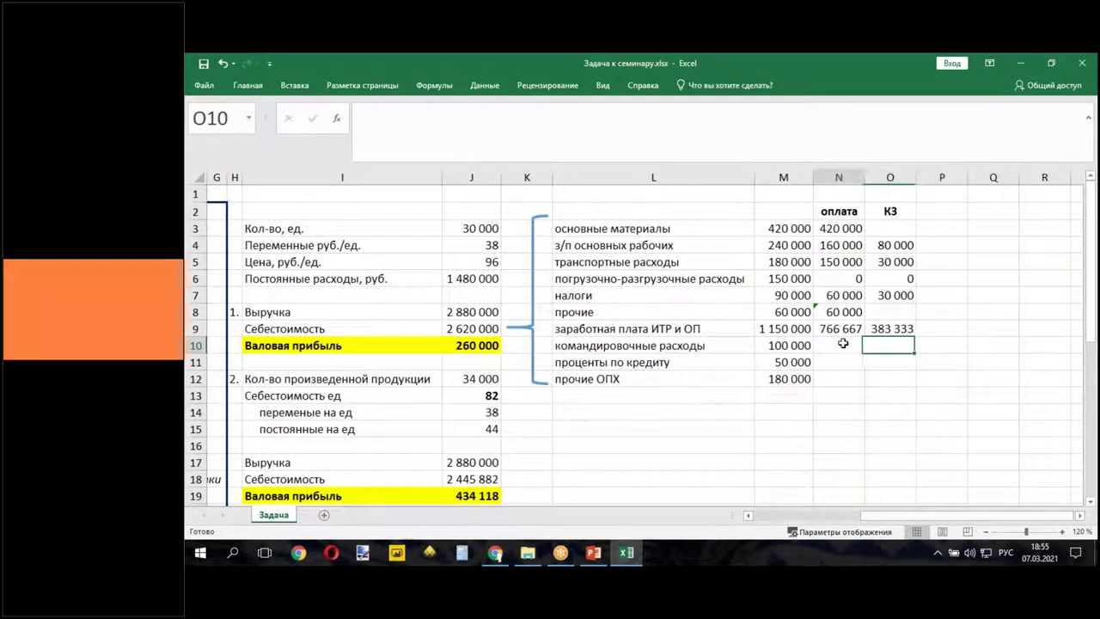
type("=")
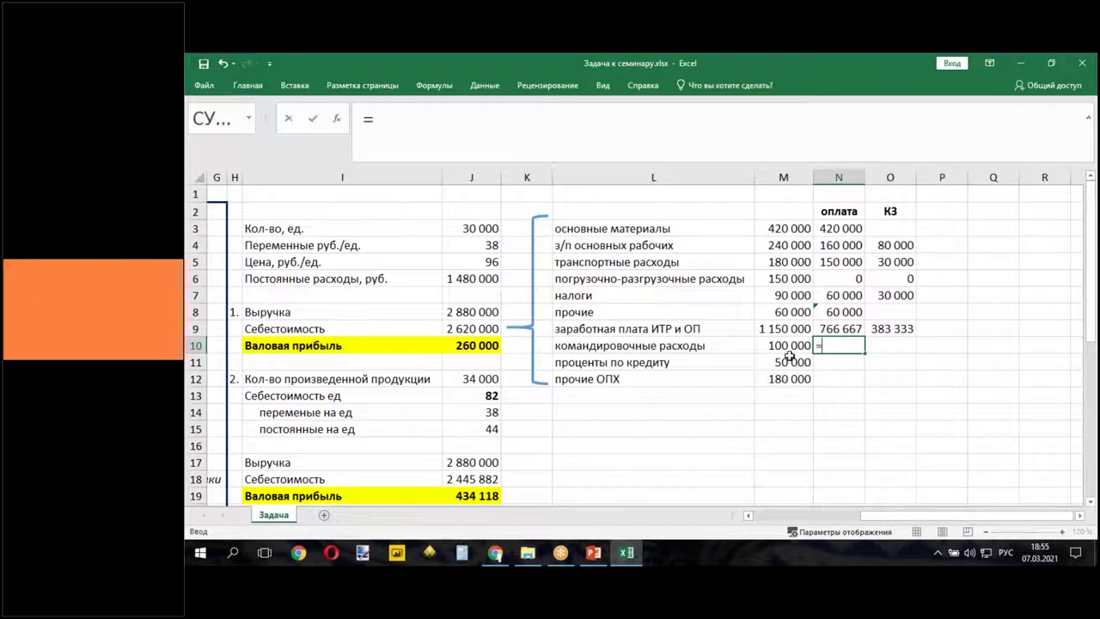
left_click(785, 345)
key("Return")
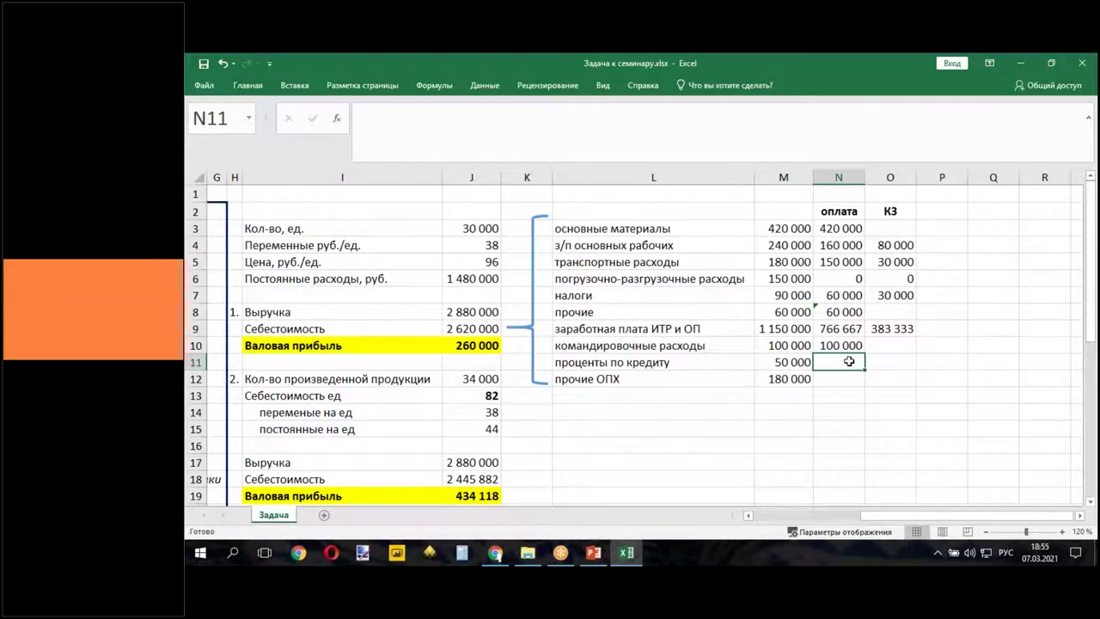
- Calculate the paid amount for проценты по кредиту in N11 with =M11/3*2
type("=")
left_click(797, 361)
type("/3*2")
key("Return")
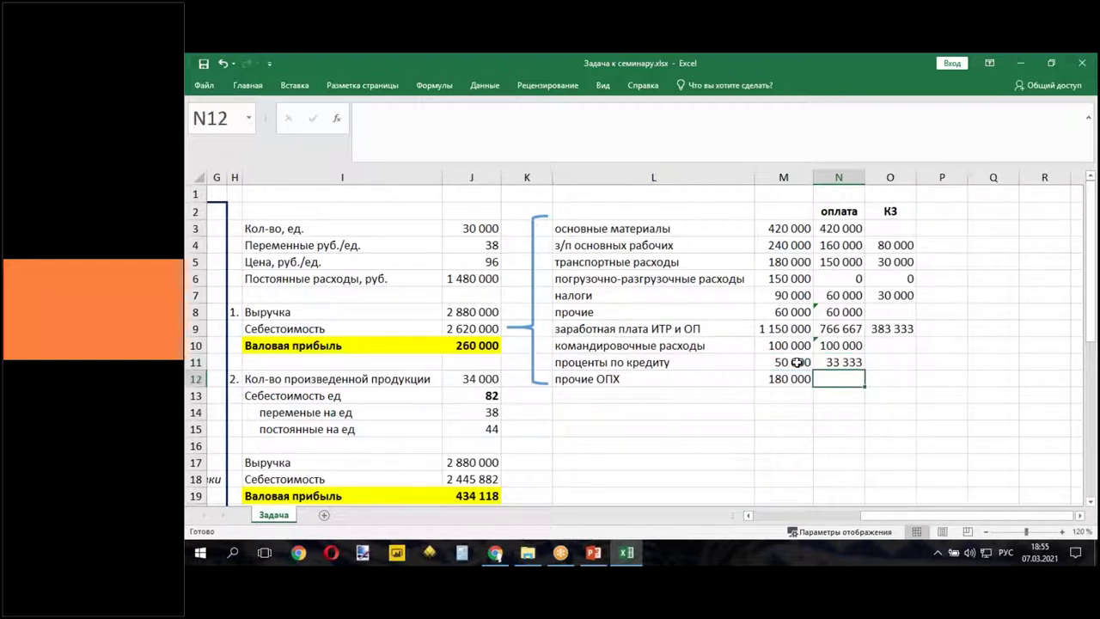
- Calculate the payable for проценты по кредиту in O11 with =M11-N11
left_click(869, 361)
type("=")
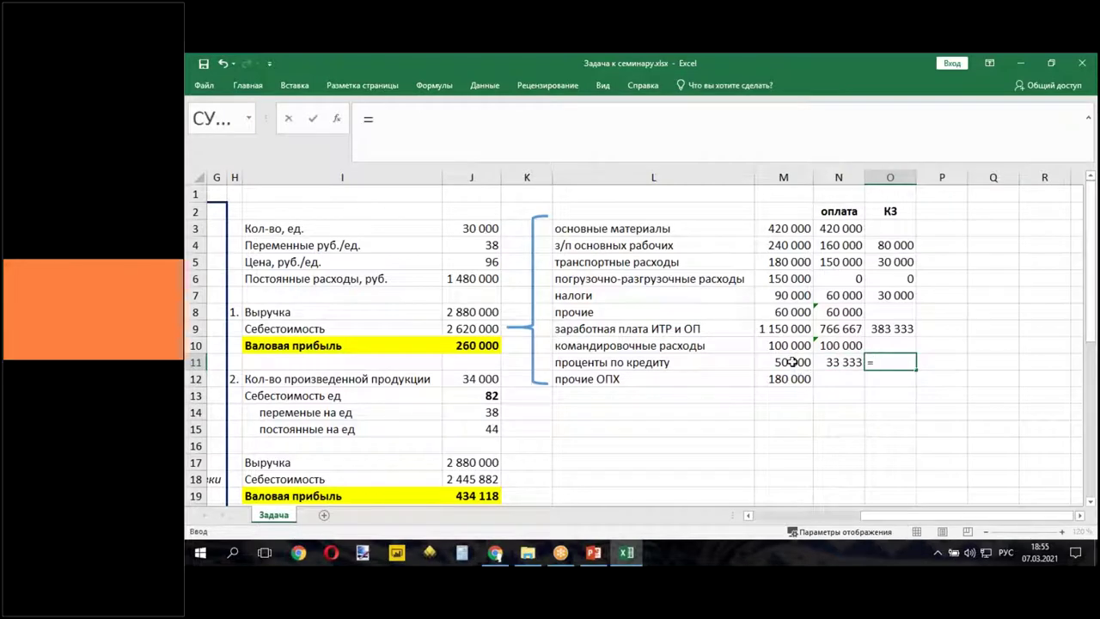
left_click(790, 362)
type("-")
left_click(837, 362)
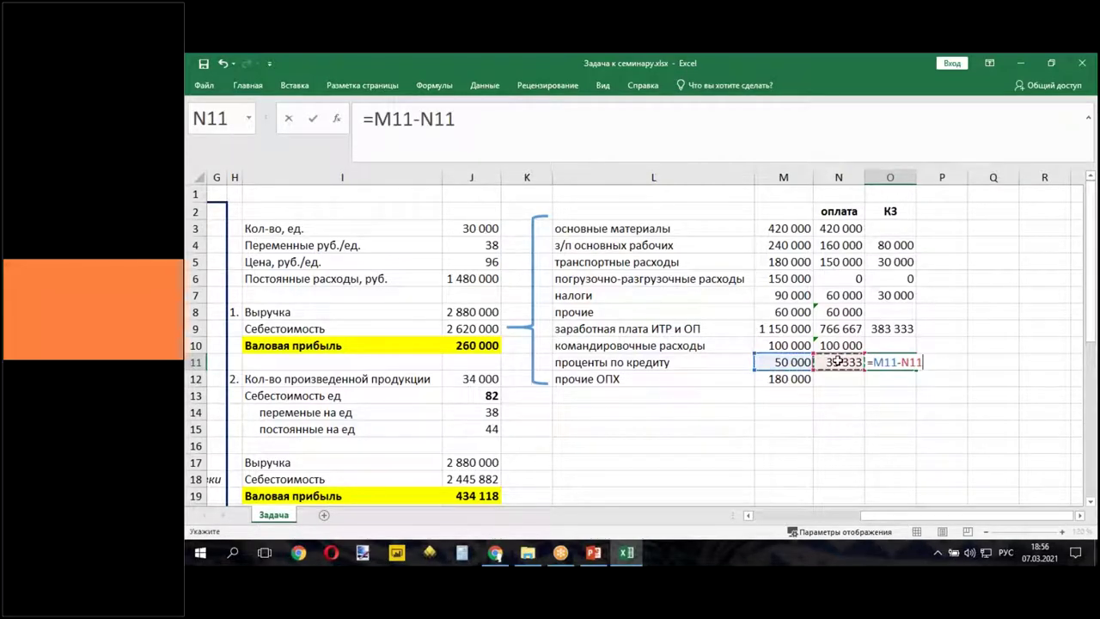
key("Return")
- Check the payment term for прочие ОПХ in row 28 and enter its paid amount in N12 as =M12
left_click_drag(830, 516, 748, 517)
scroll(710, 455, "down", 4)
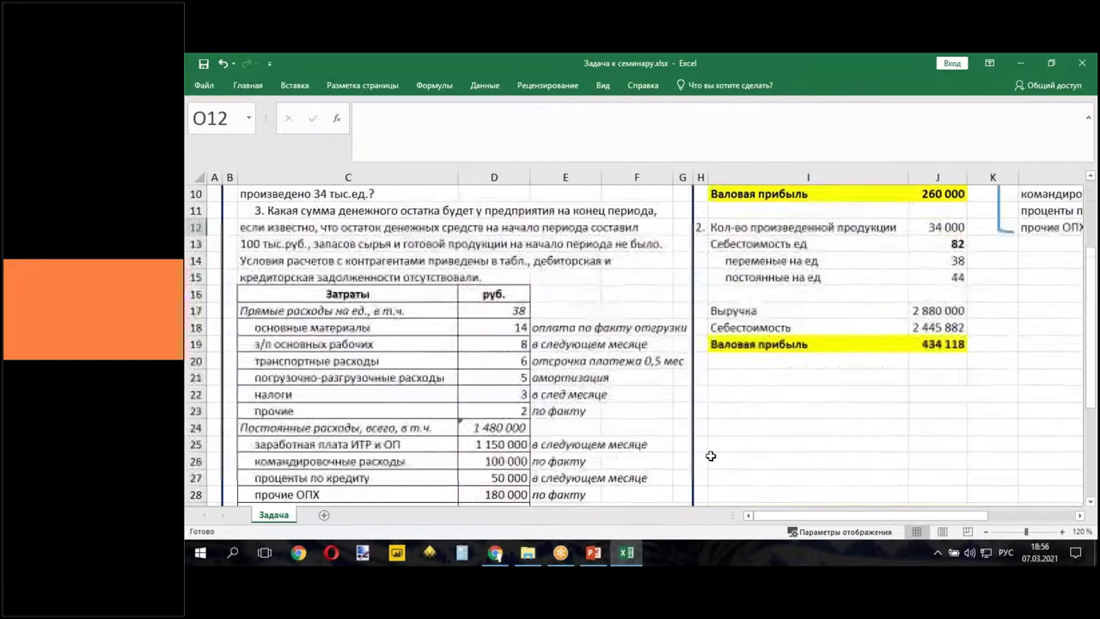
left_click_drag(828, 518, 913, 518)
scroll(880, 413, "up", 4)
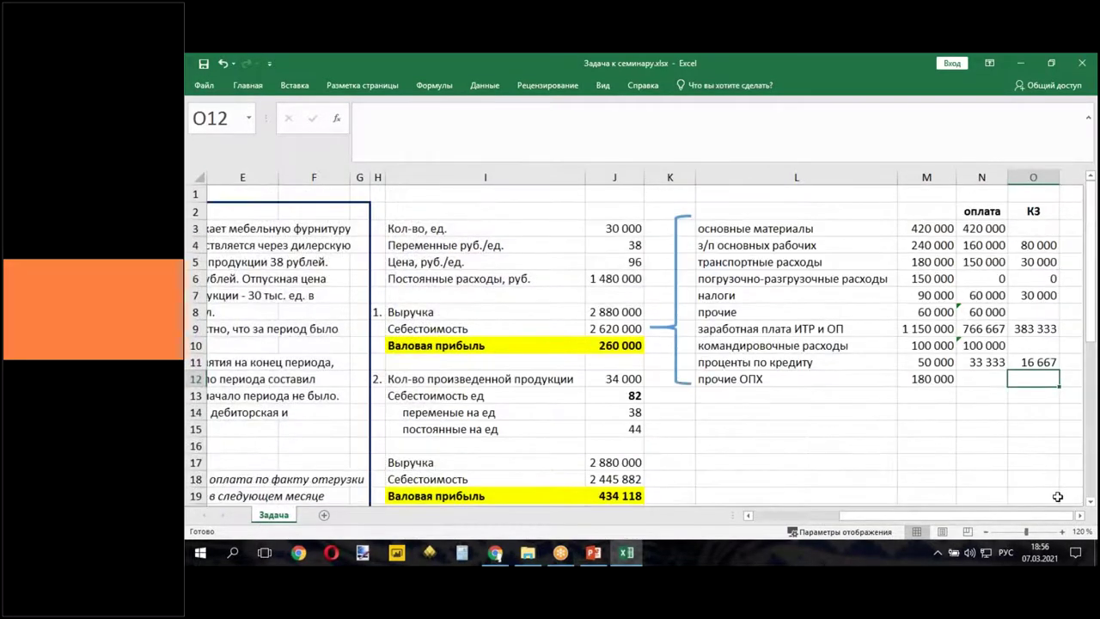
scroll(841, 400, "right", 3)
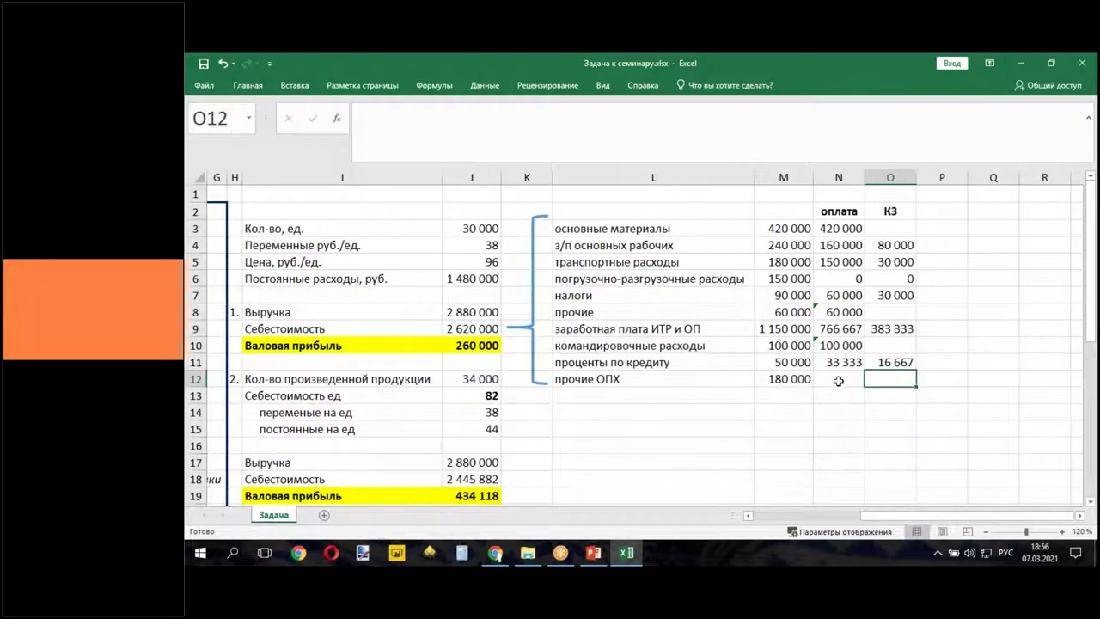
left_click(839, 378)
type("=")
left_click(787, 379)
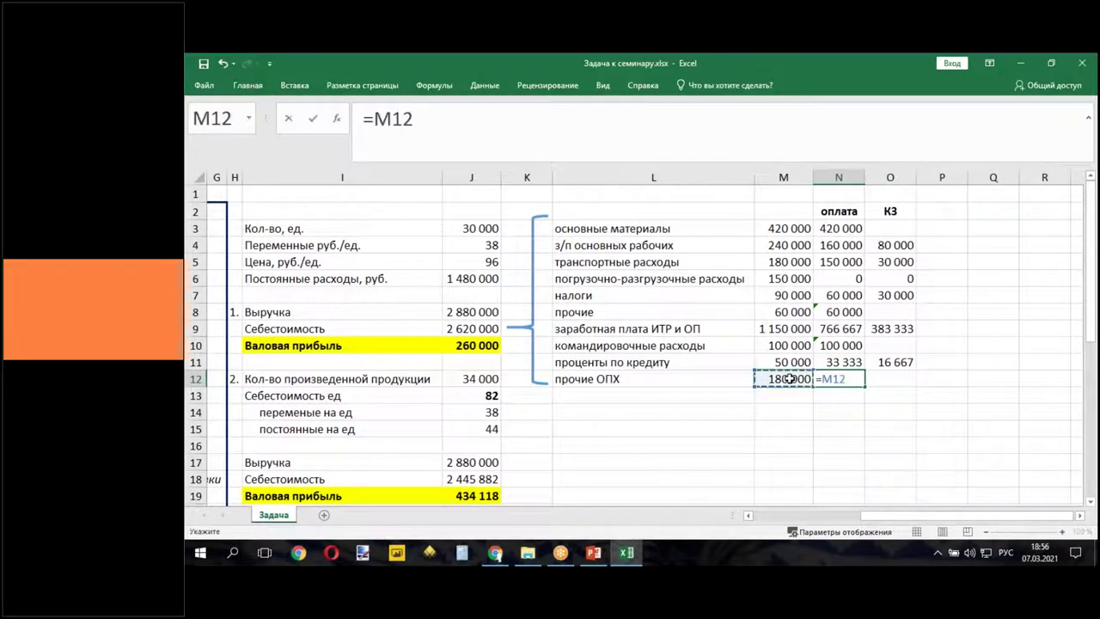
key("Return")
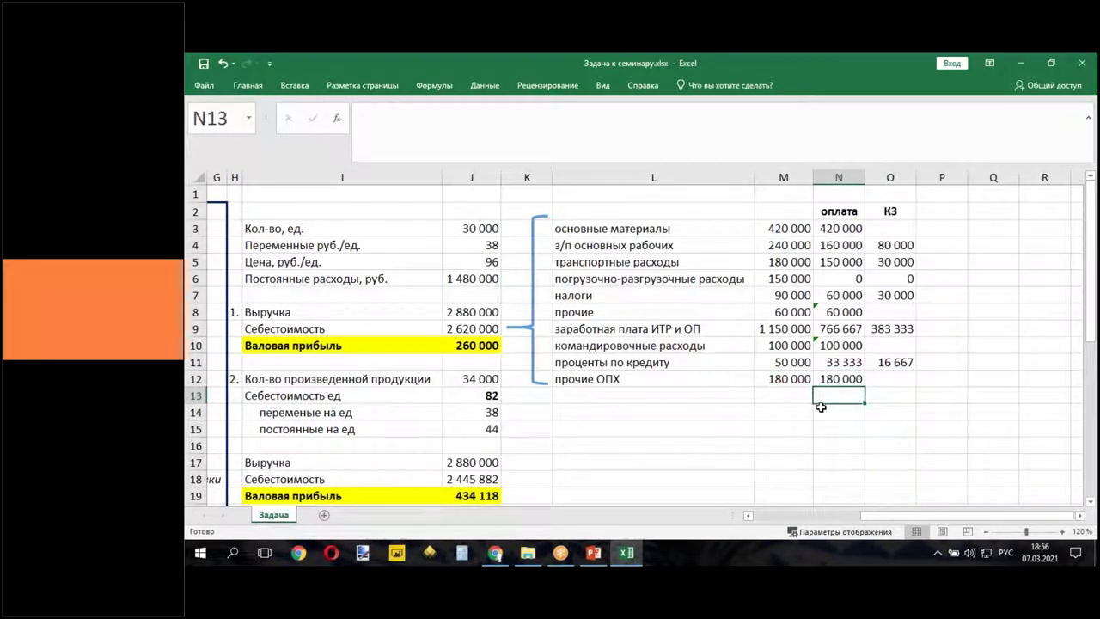
- Total the оплата amounts in N13 with =СУММ(N3:N12) and widen column N to fit the sum
left_click_drag(841, 225, 840, 399)
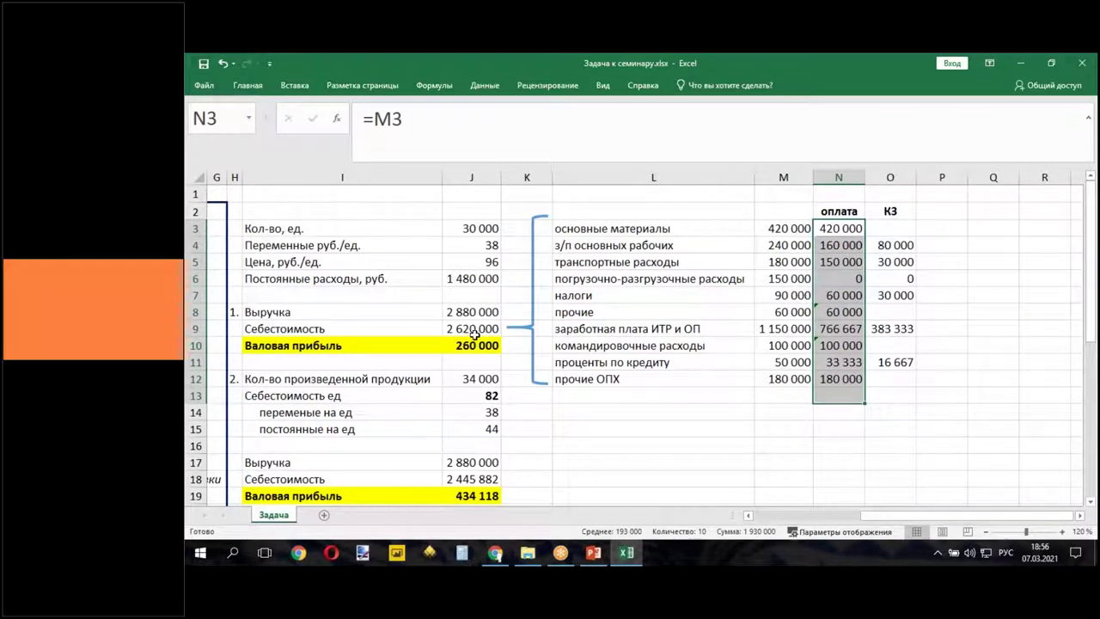
left_click(249, 86)
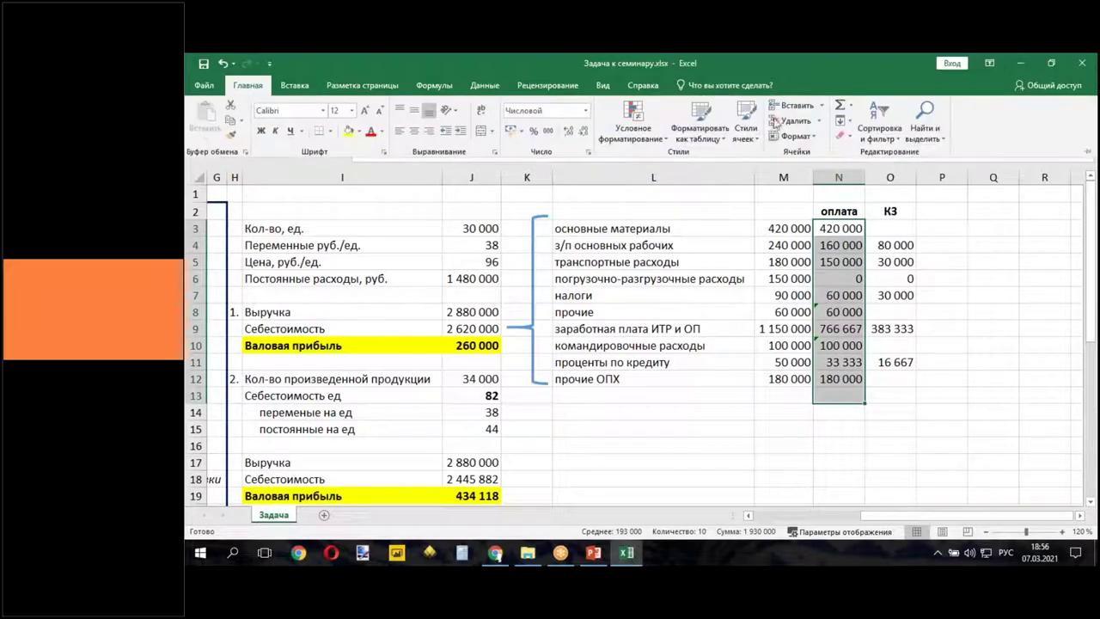
left_click(841, 104)
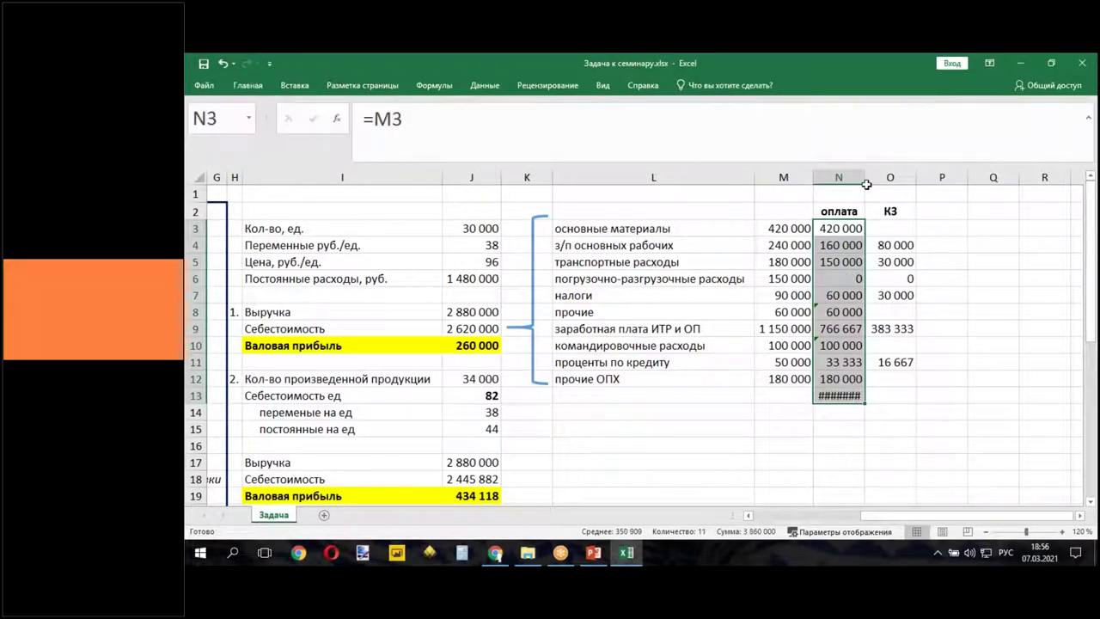
left_click(849, 395)
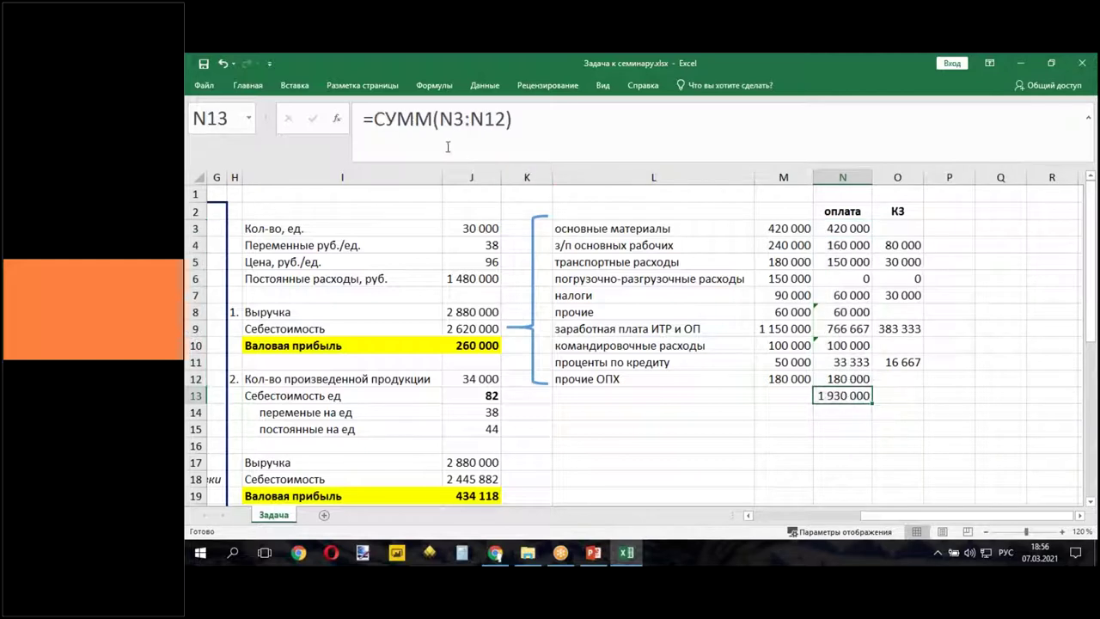
- Make the оплата total in N13 bold
left_click(255, 89)
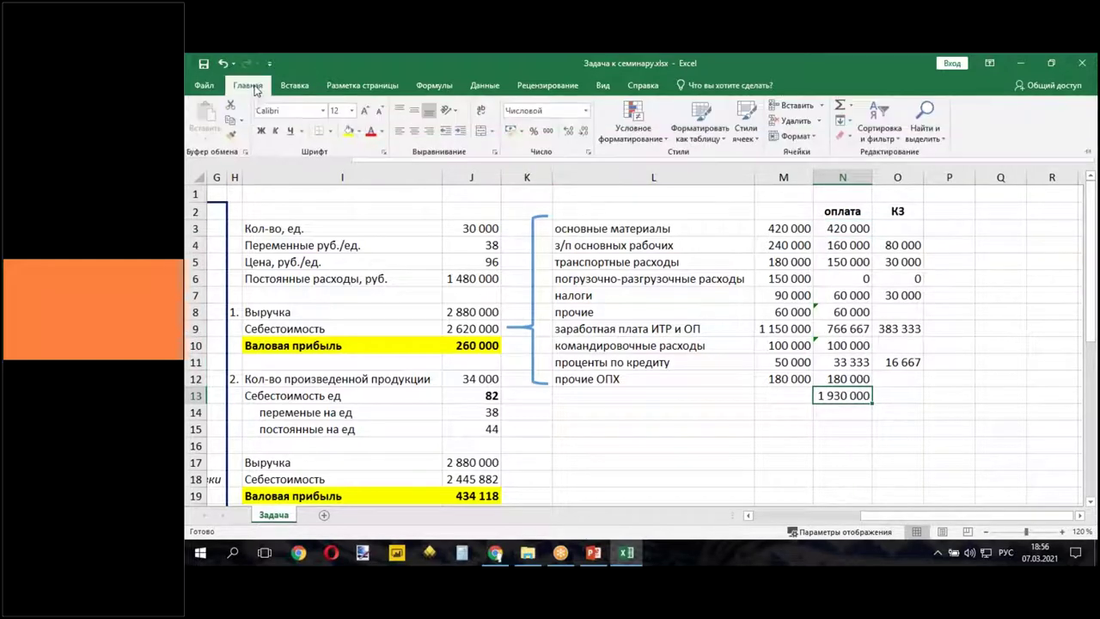
left_click(262, 132)
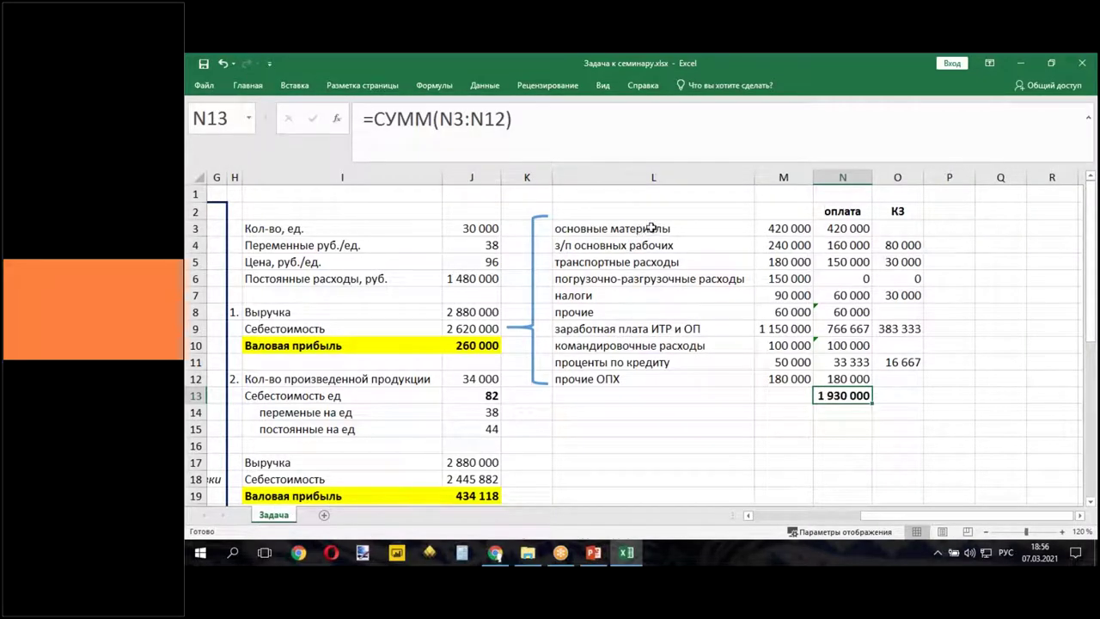
left_click_drag(592, 245, 890, 246)
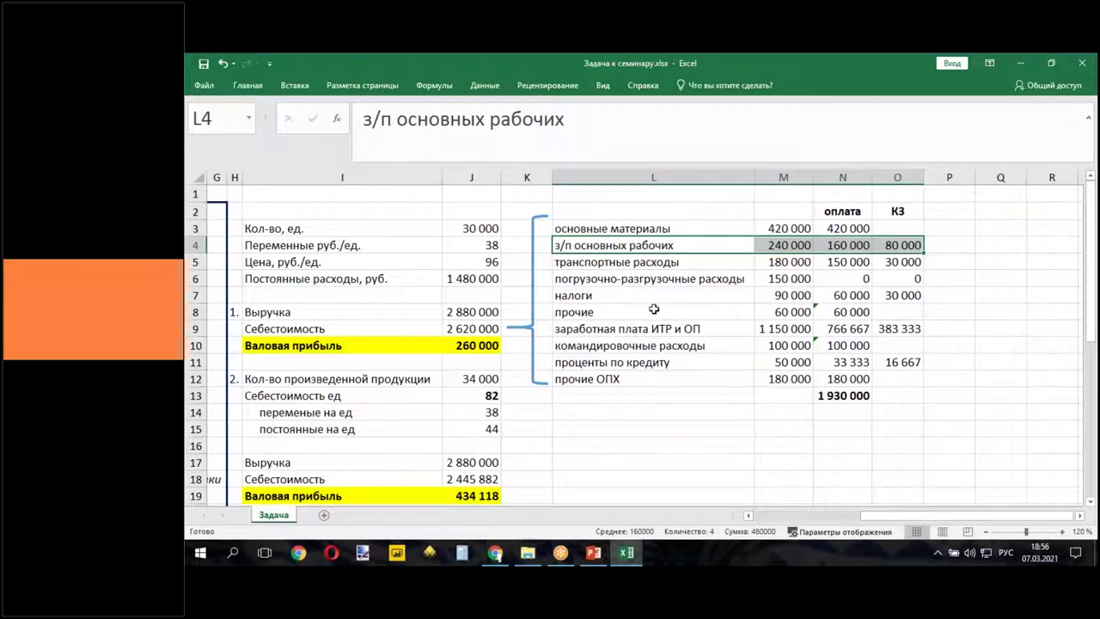
left_click_drag(610, 295, 848, 305)
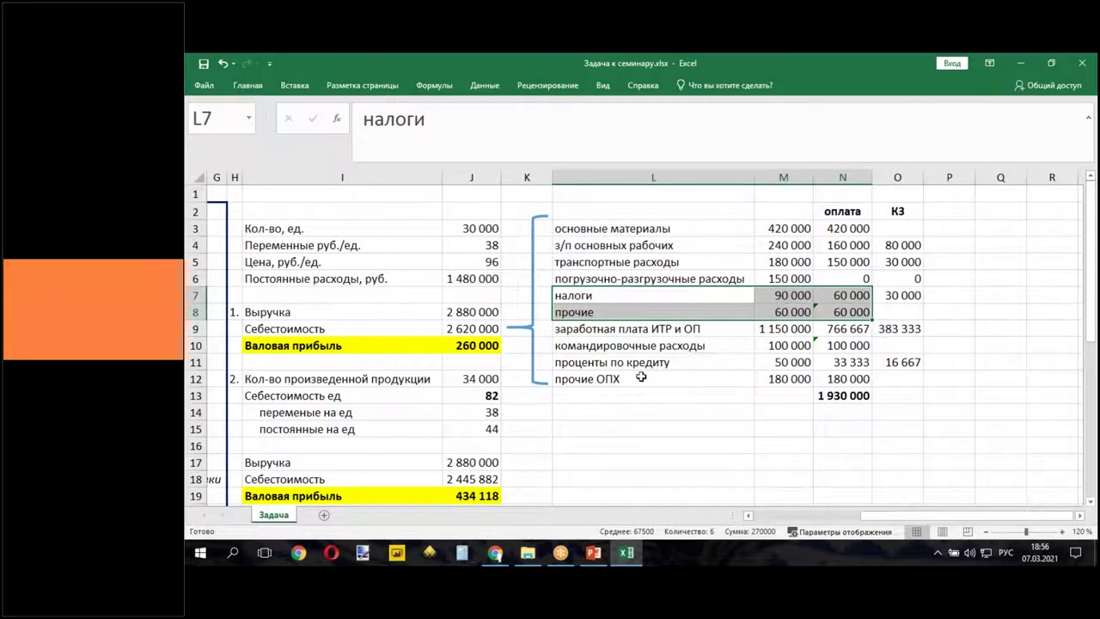
left_click(897, 261)
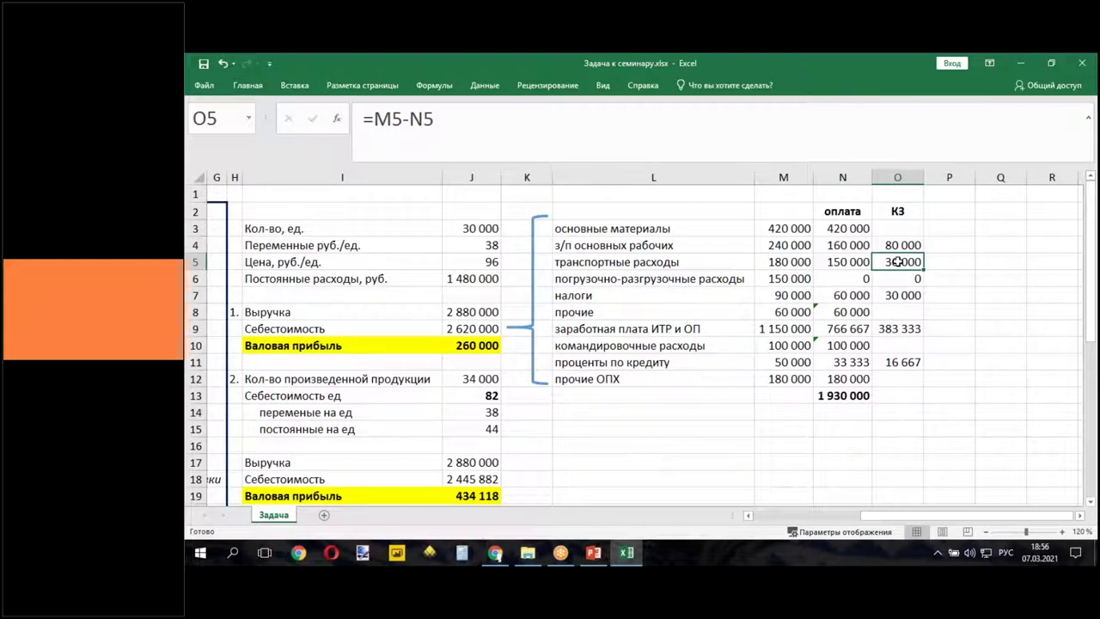
left_click_drag(844, 277, 894, 281)
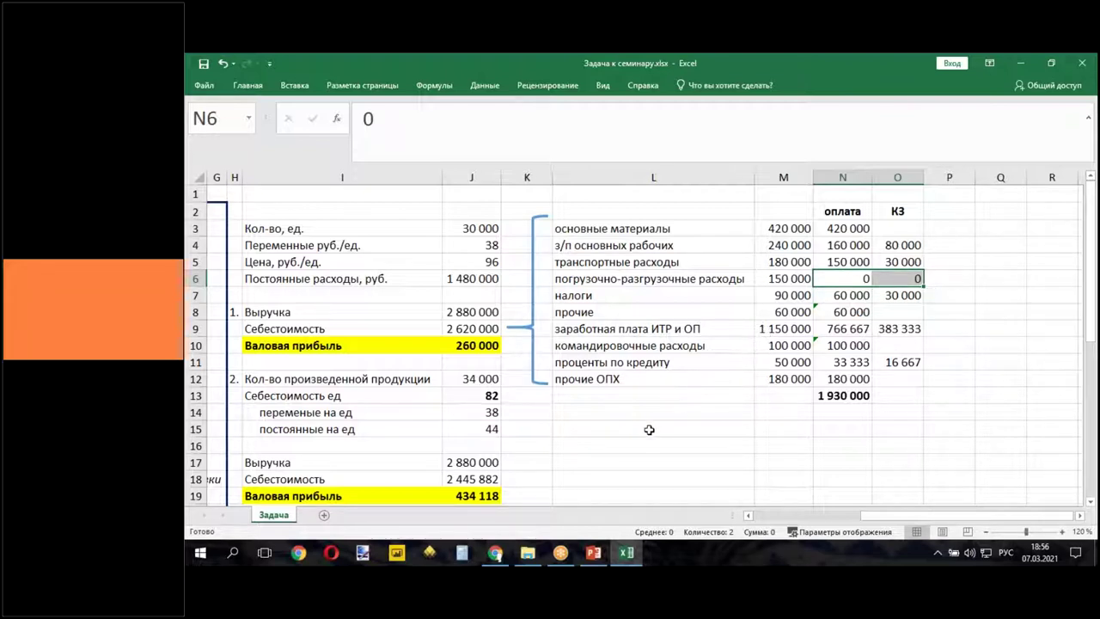
- Enter the label "Сальдо (чистый денежный поток)" in L14, below the cost list
left_click(614, 415)
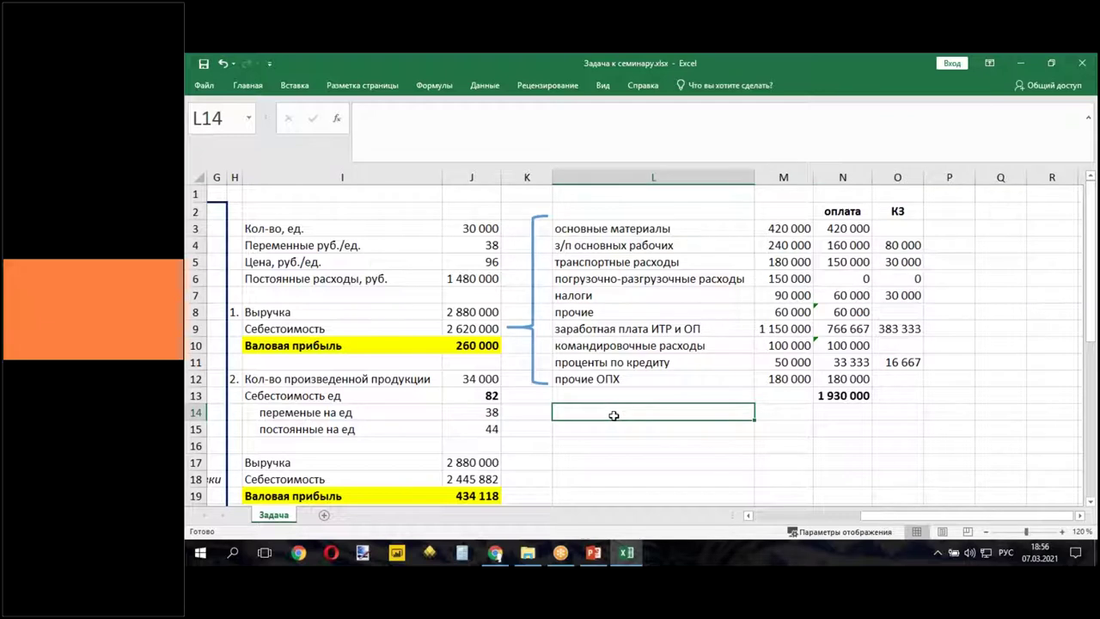
type("Сальдо")
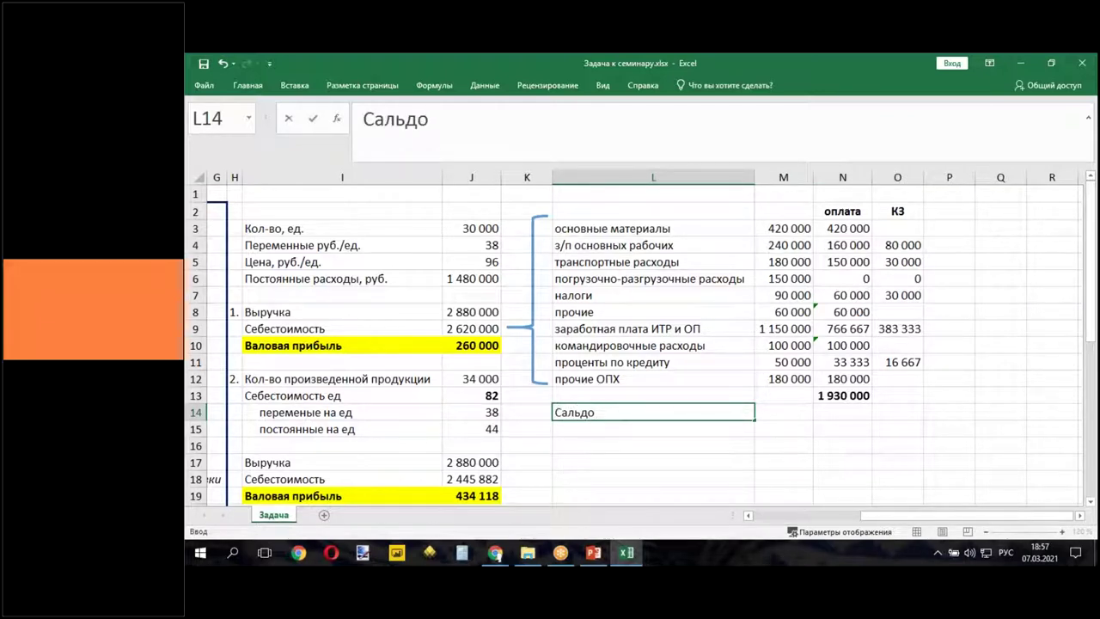
type(" (чистый")
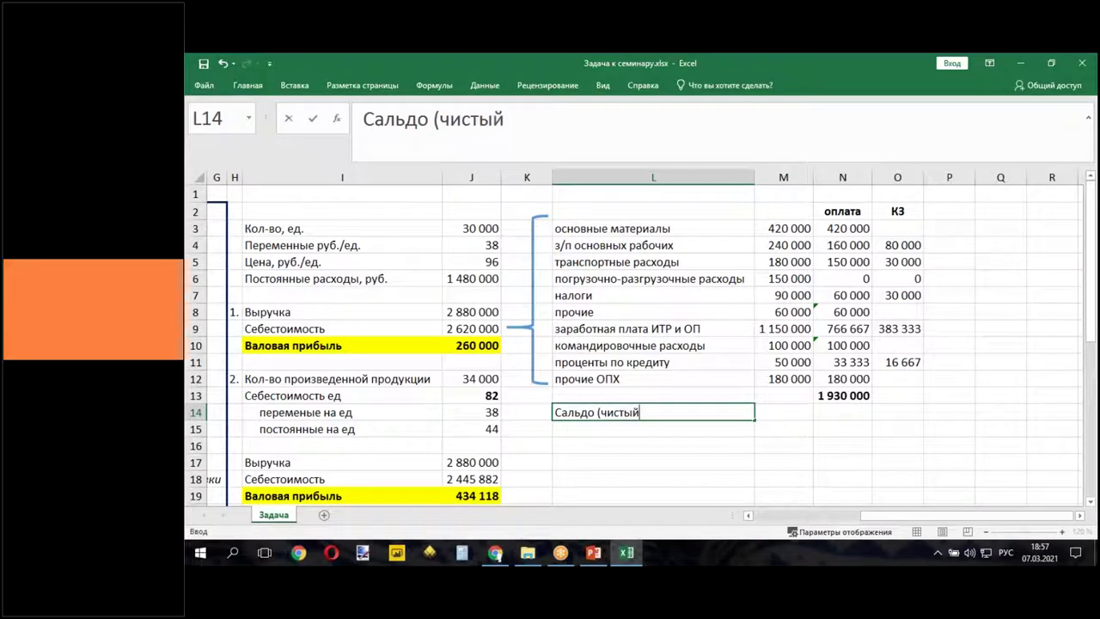
type(" денеж")
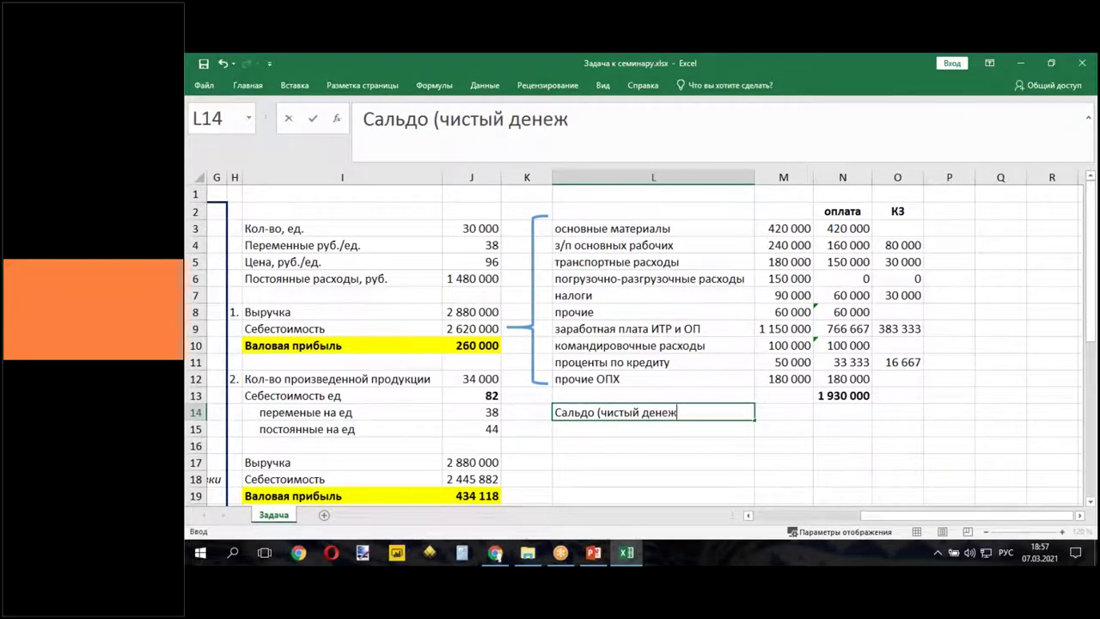
type("ный поток")
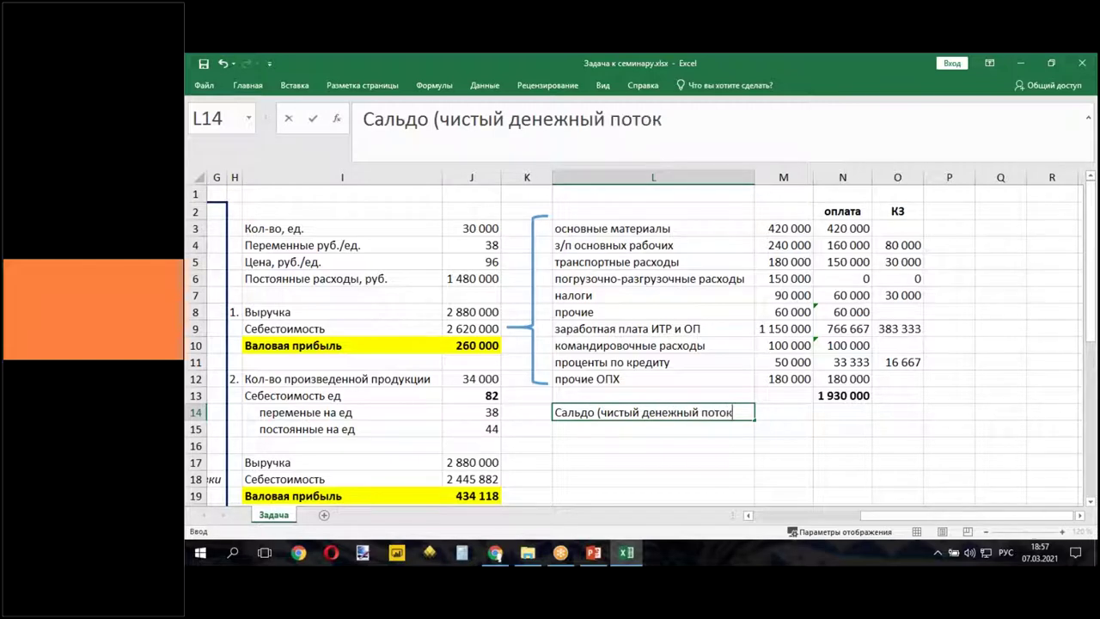
type(")")
left_click(611, 451)
- Move the Сальдо label down to L15 and enter "Поступления" in the freed cell L14
left_click(619, 414)
mouse_move(624, 421)
left_mouse_down()
mouse_move(626, 434)
mouse_move(627, 413)
left_mouse_up()
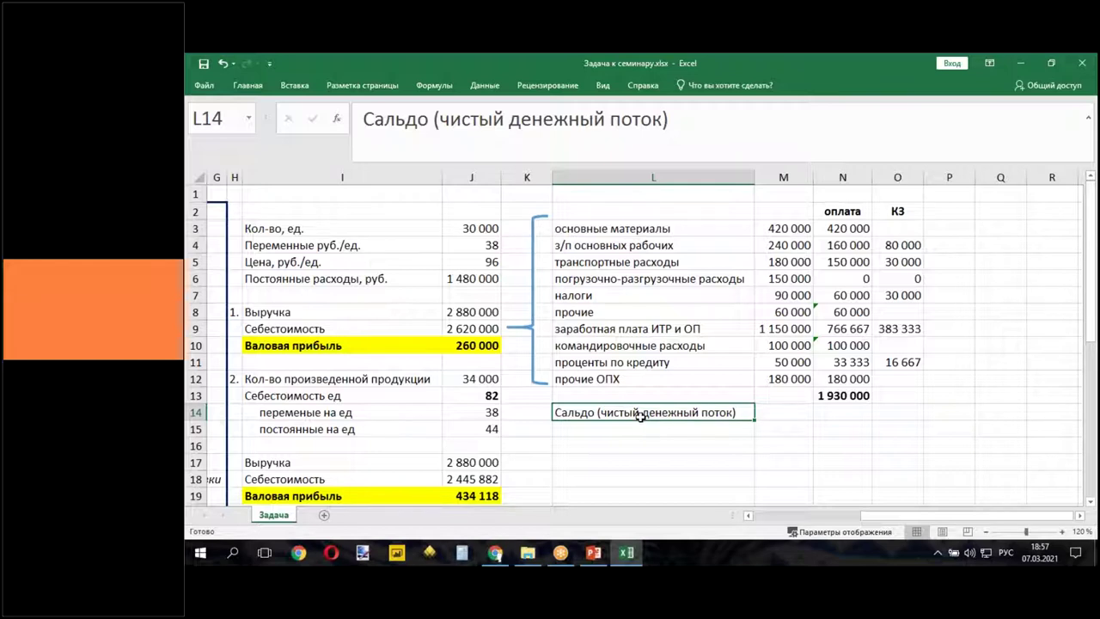
left_click_drag(640, 416, 642, 434)
left_click(639, 409)
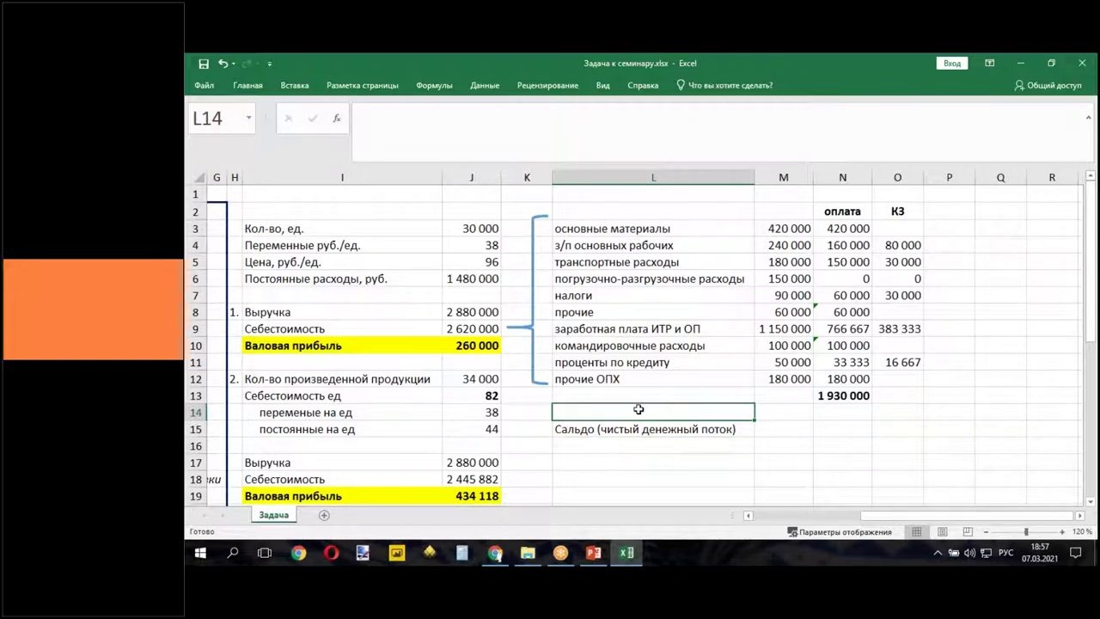
type("Поступления")
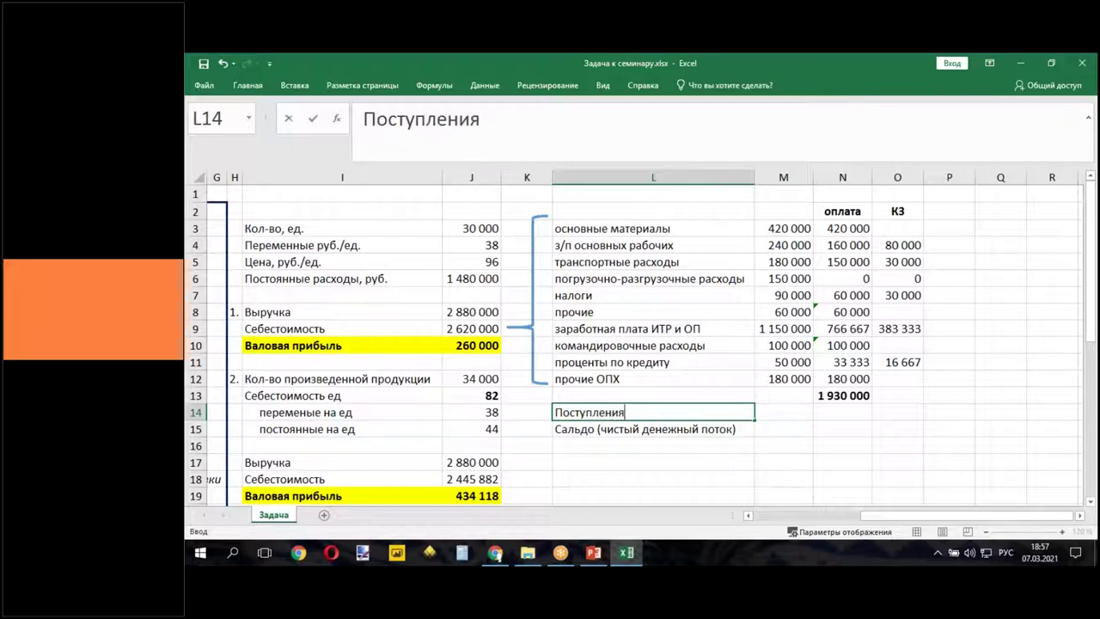
left_click(648, 457)
- Check the payment term for the price in row 29 and fill the Поступления amount in M14 with =J8 from выручка
left_click_drag(868, 515, 763, 525)
scroll(671, 419, "down", 5)
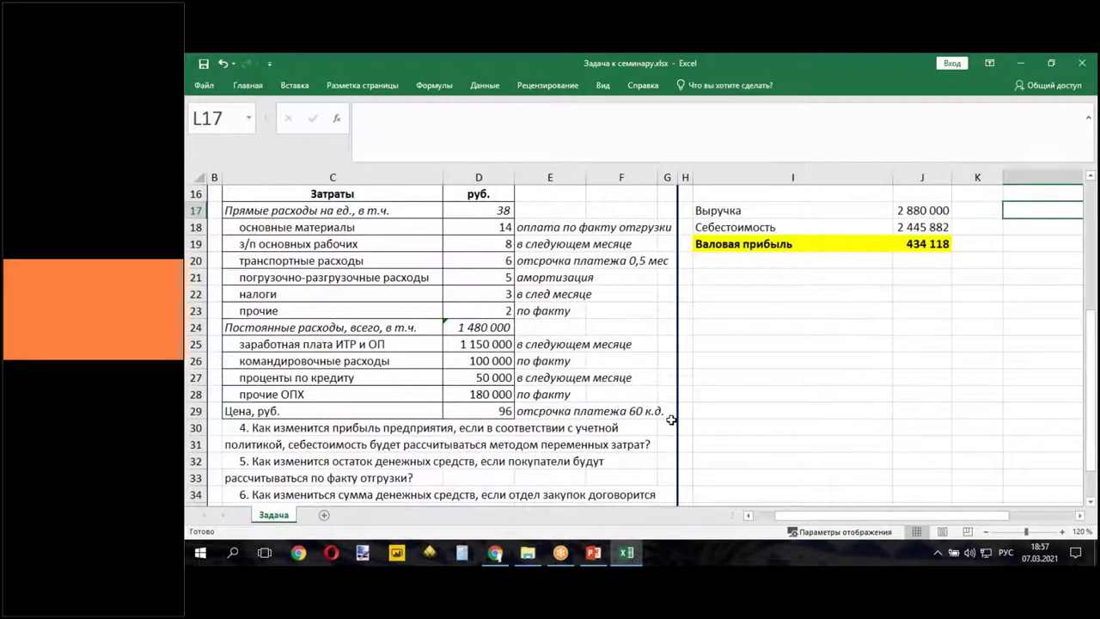
left_click(535, 411)
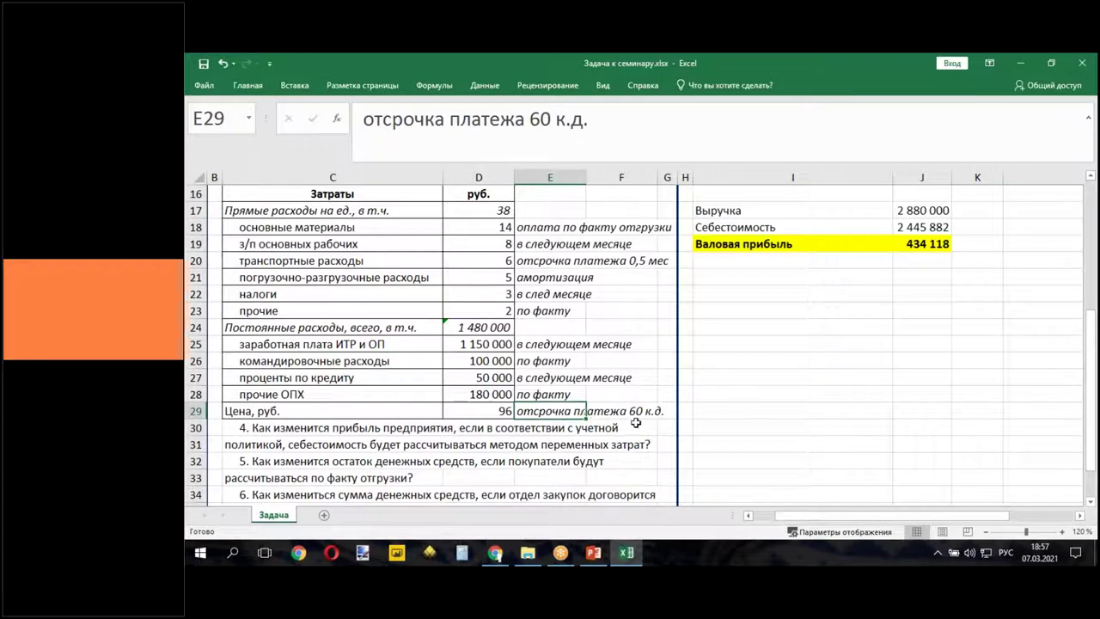
left_click_drag(788, 520, 851, 521)
scroll(799, 371, "up", 4)
scroll(799, 371, "up", 1)
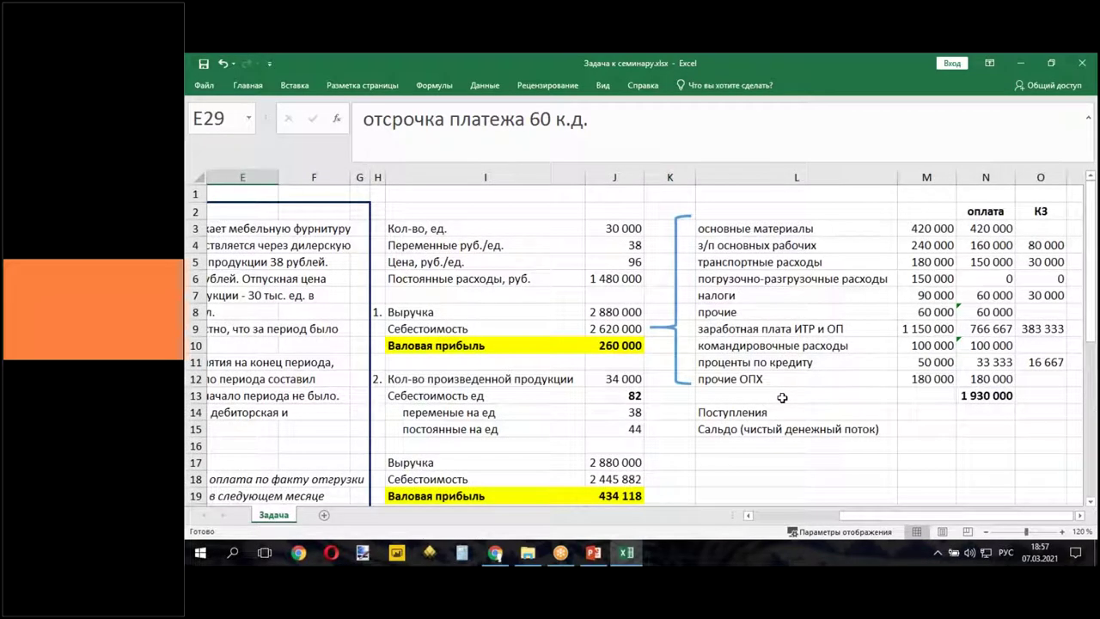
left_click(625, 313)
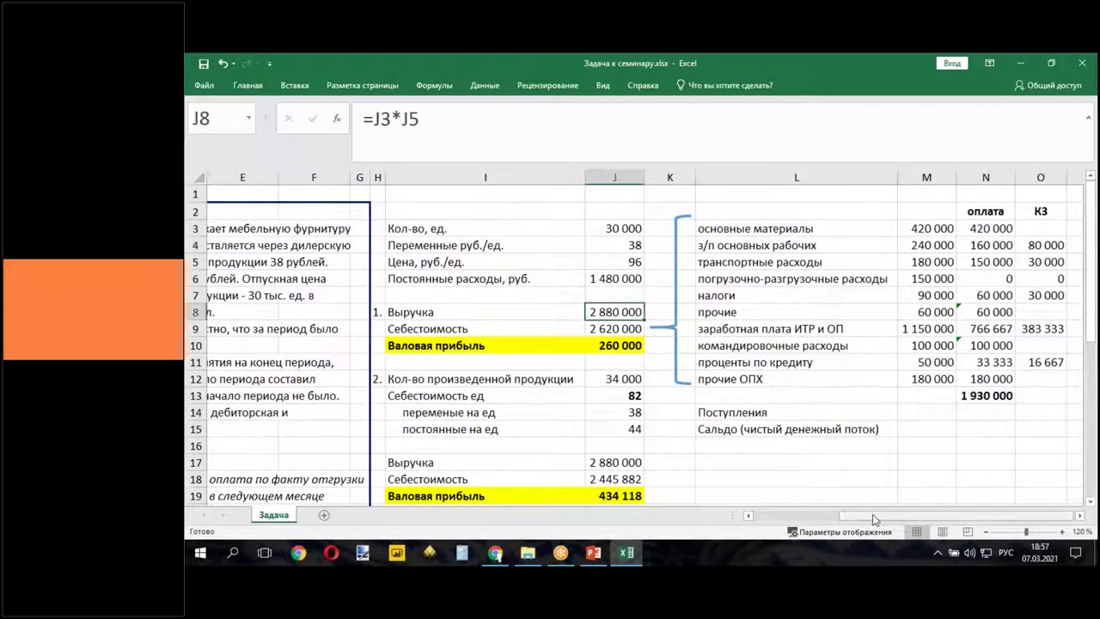
left_click(1081, 516)
left_click(1081, 516)
left_click(785, 412)
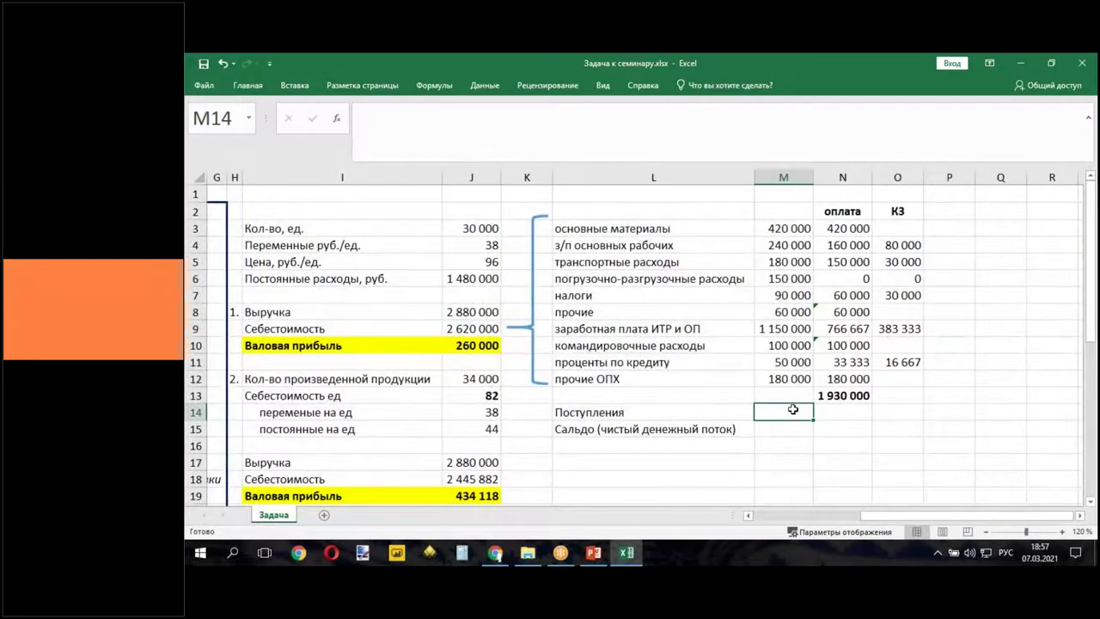
type("=")
left_click(471, 313)
key("Return")
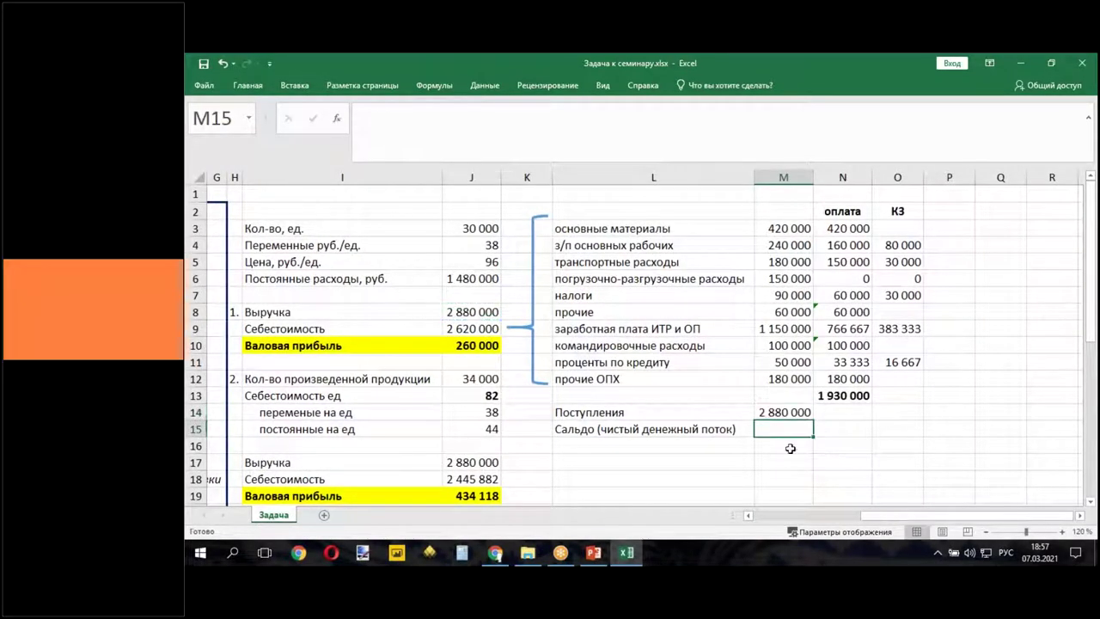
- Calculate the received part of Поступления in N14 with =M14/3
left_click(838, 411)
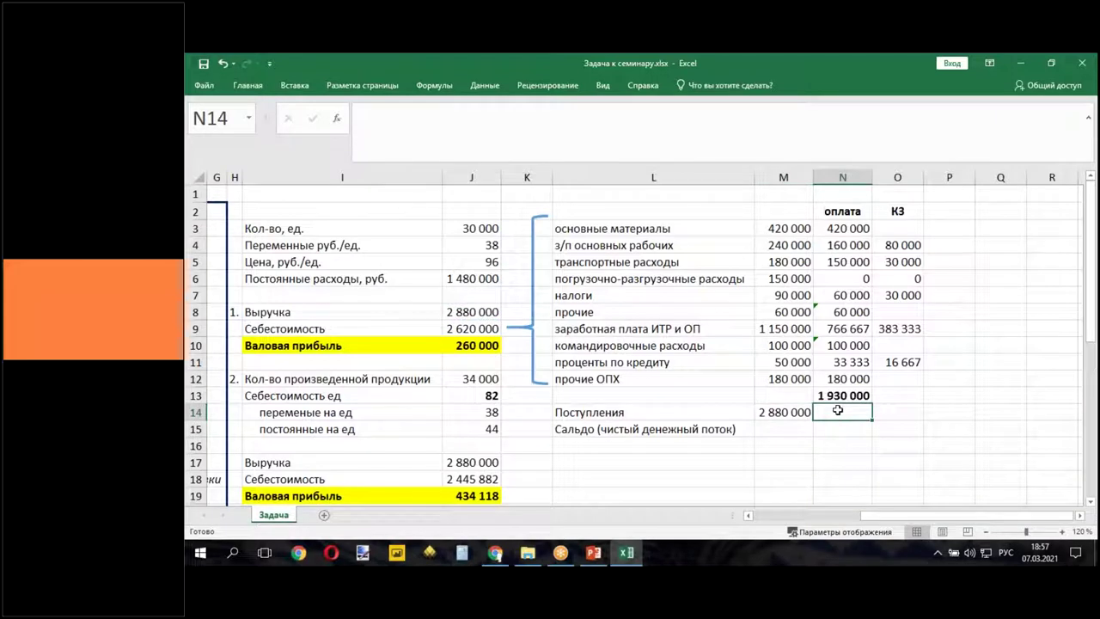
type("=")
left_click(774, 412)
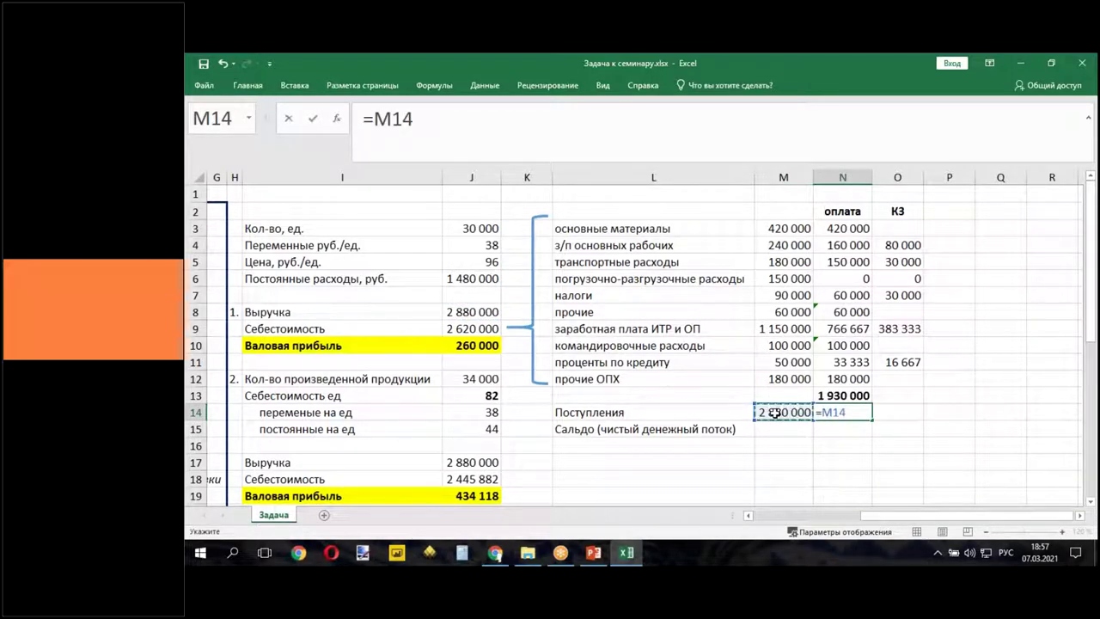
type("/3")
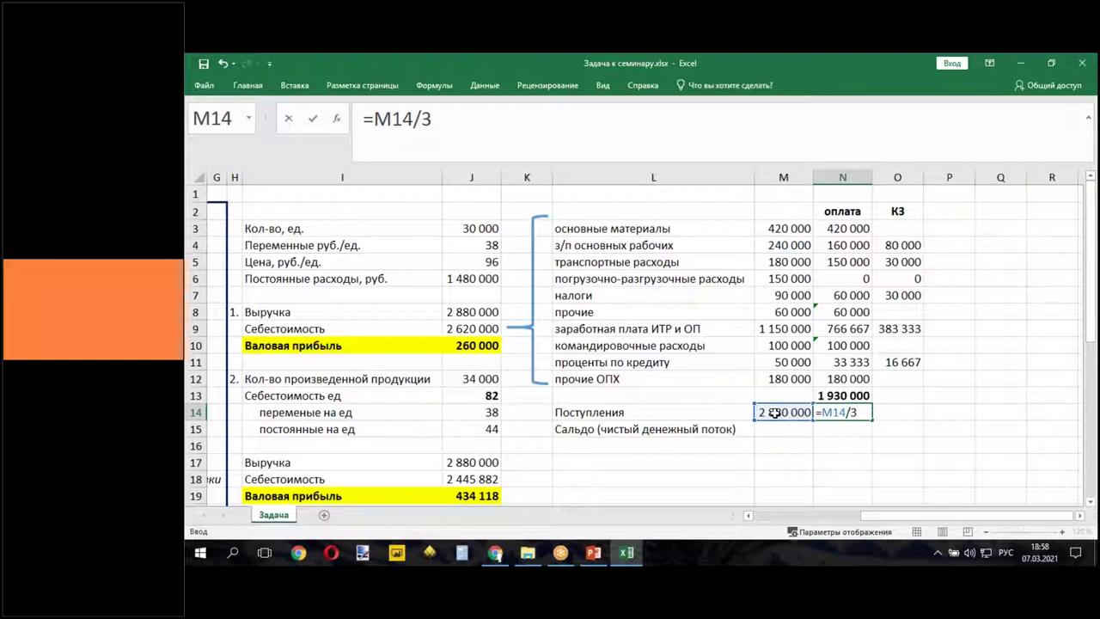
key("Return")
- Calculate the outstanding part of Поступления in O14 with =M14-N14
left_click(903, 414)
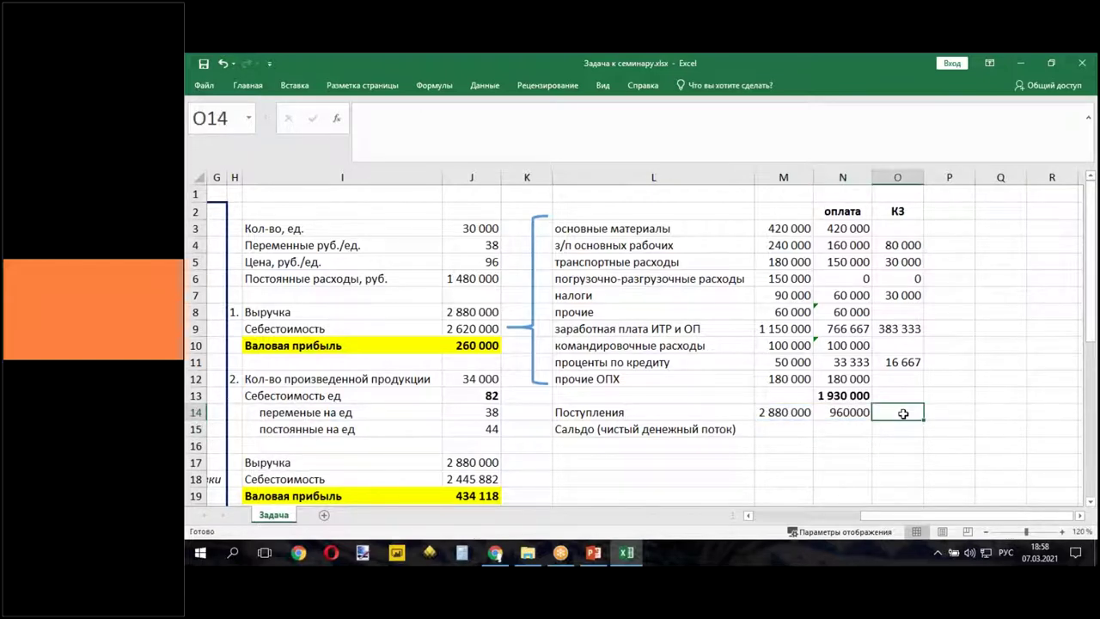
type("=")
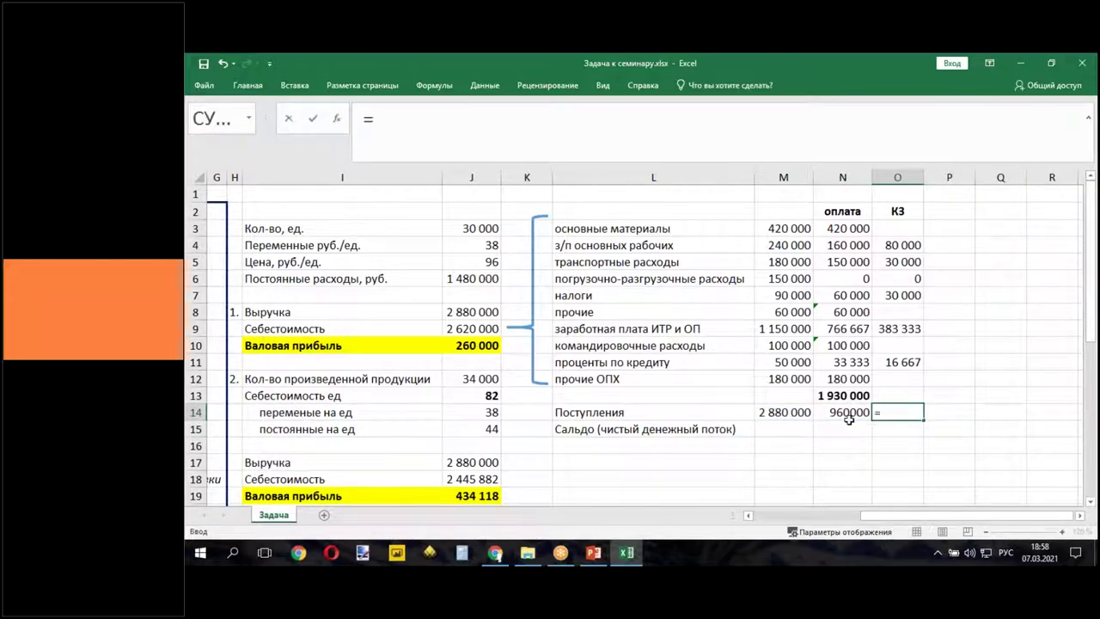
left_click(798, 413)
type("-")
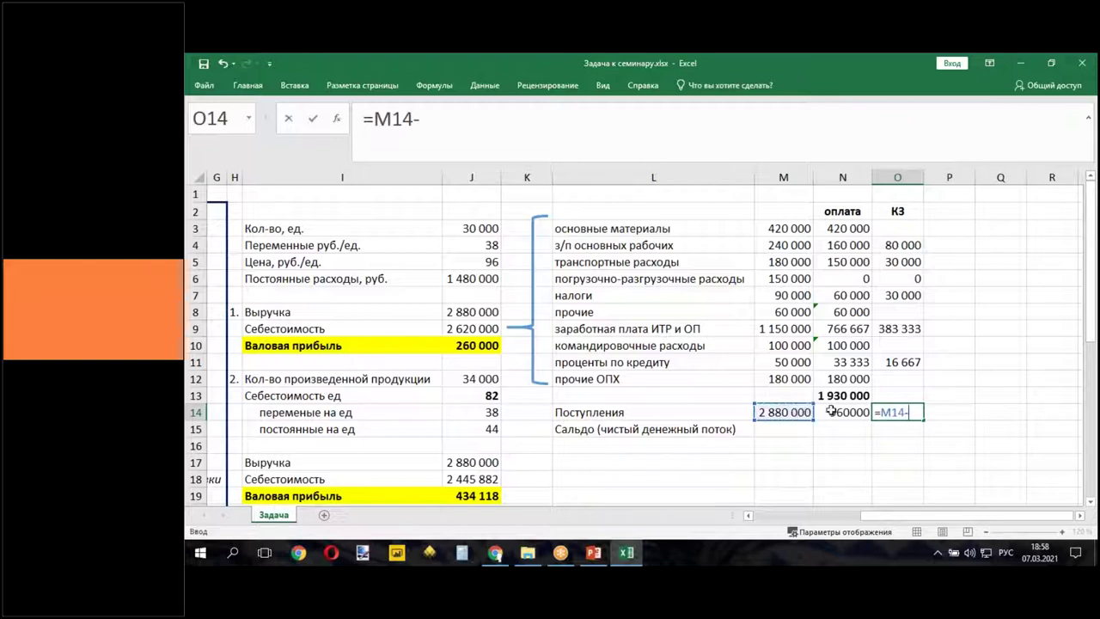
left_click(837, 410)
key("Return")
- Move the Поступления and Сальдо rows down one row and rename the Поступления label in L15 to "выручка"
left_click_drag(640, 411, 893, 412)
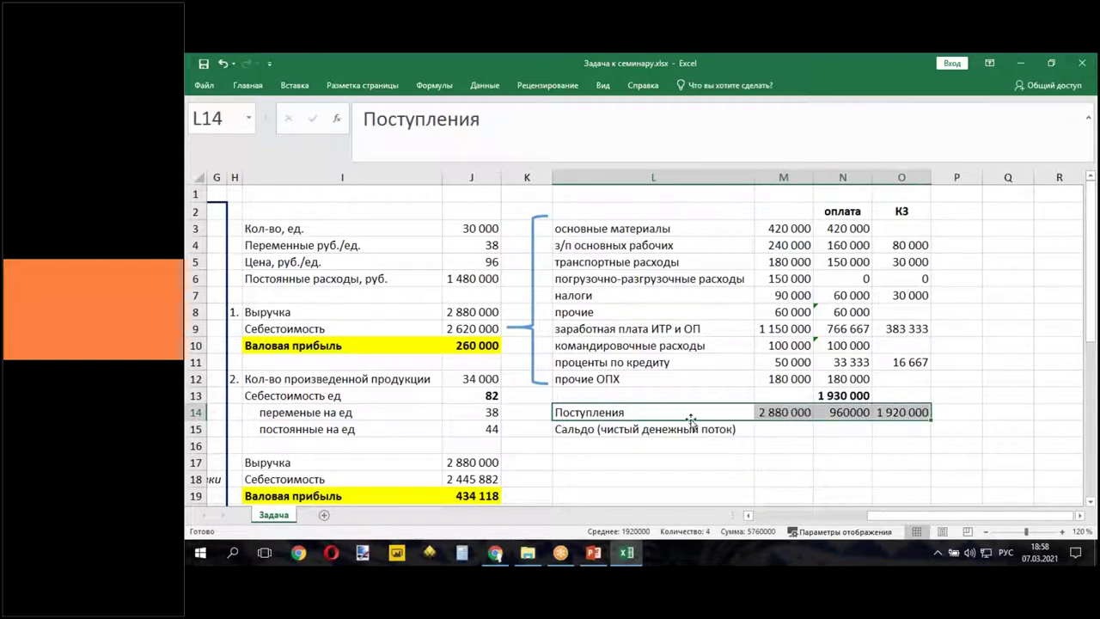
left_click_drag(619, 412, 855, 454)
left_click(844, 411)
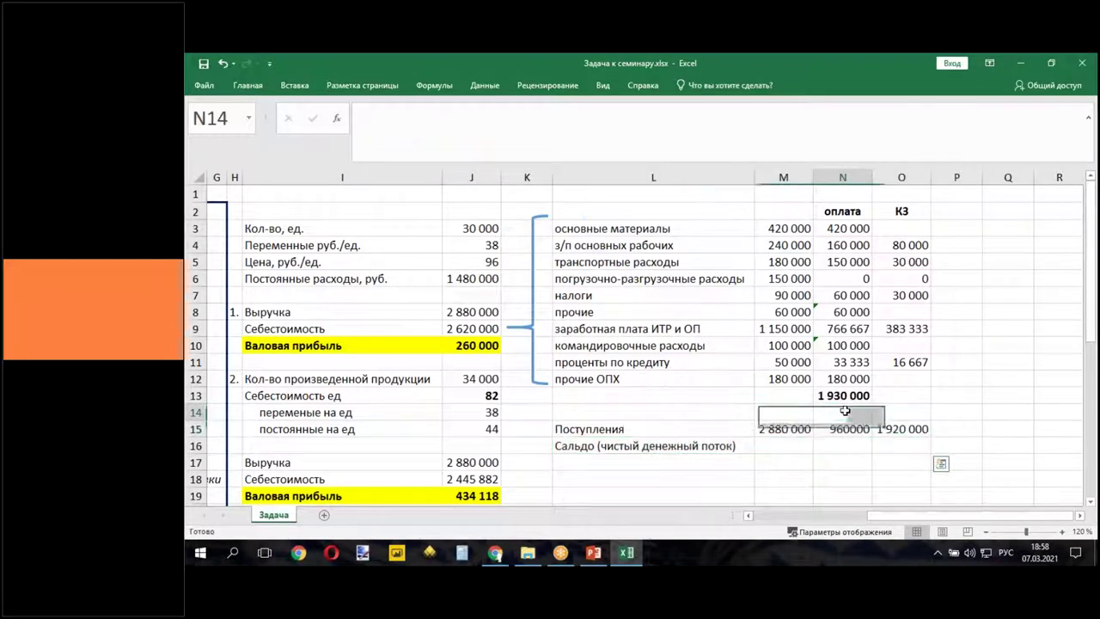
left_click(655, 428)
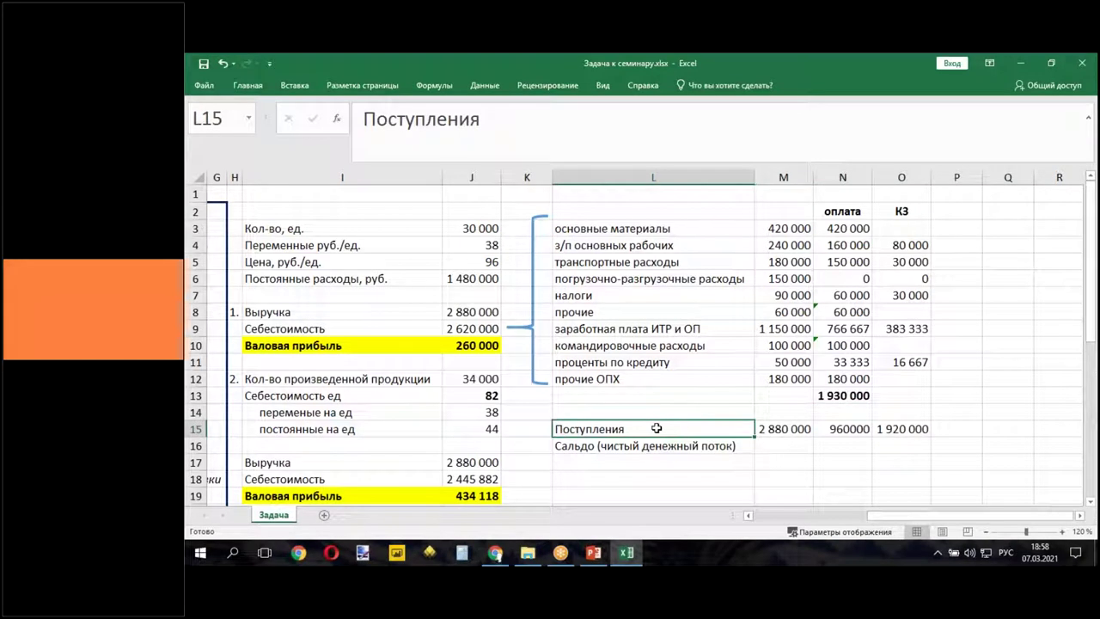
type("выручка")
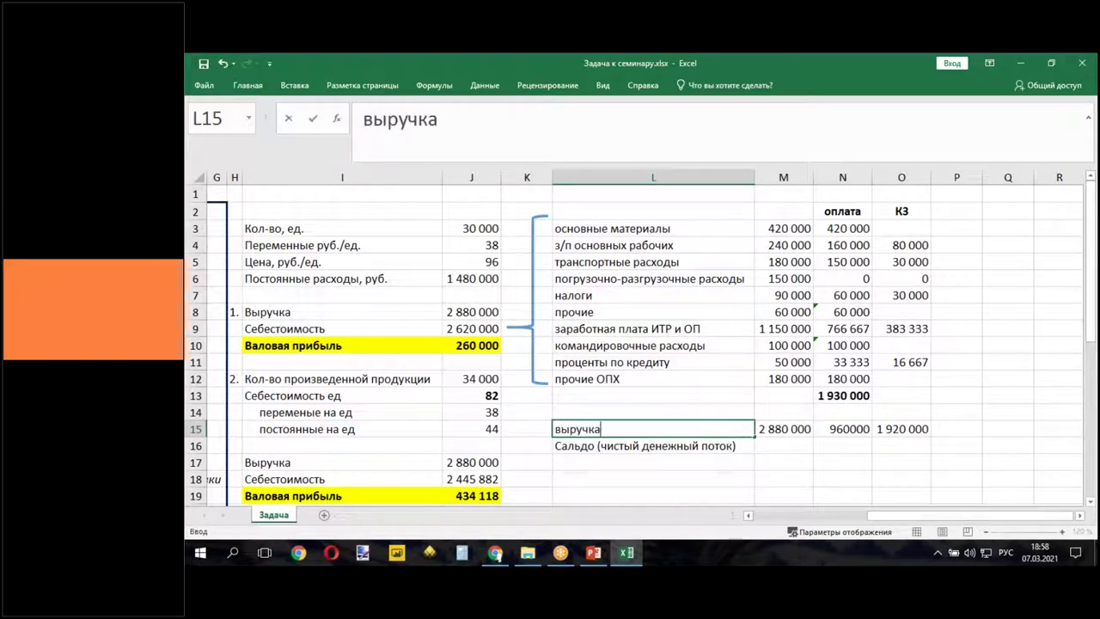
left_click(839, 411)
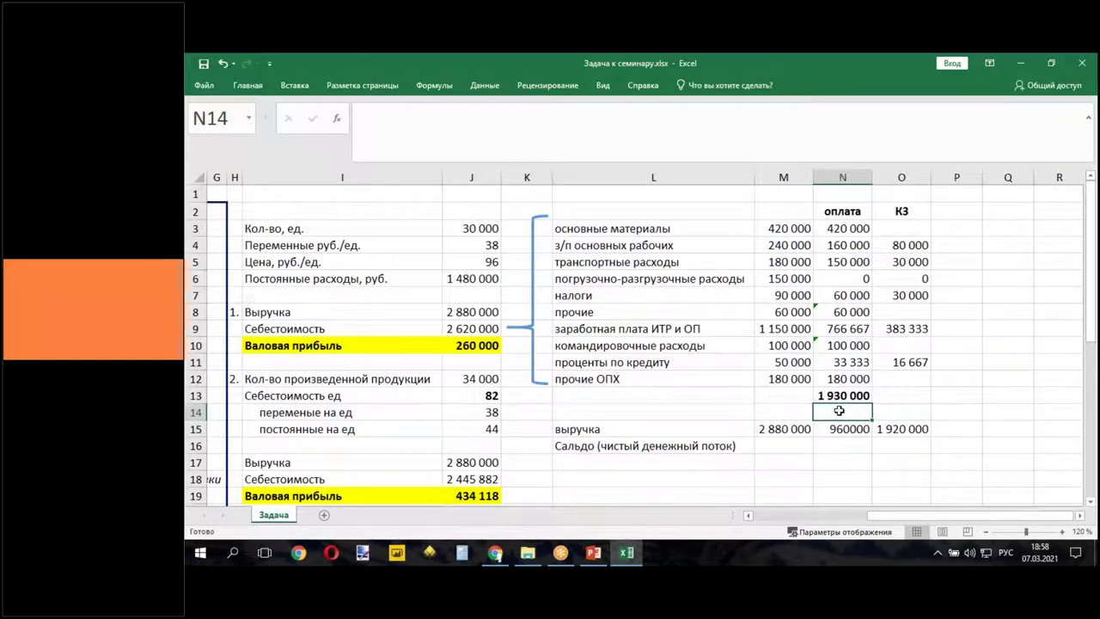
- Rename the header in N2 to "платежи" and enter the header "поступления" in N14
left_click(840, 212)
type("платежи")
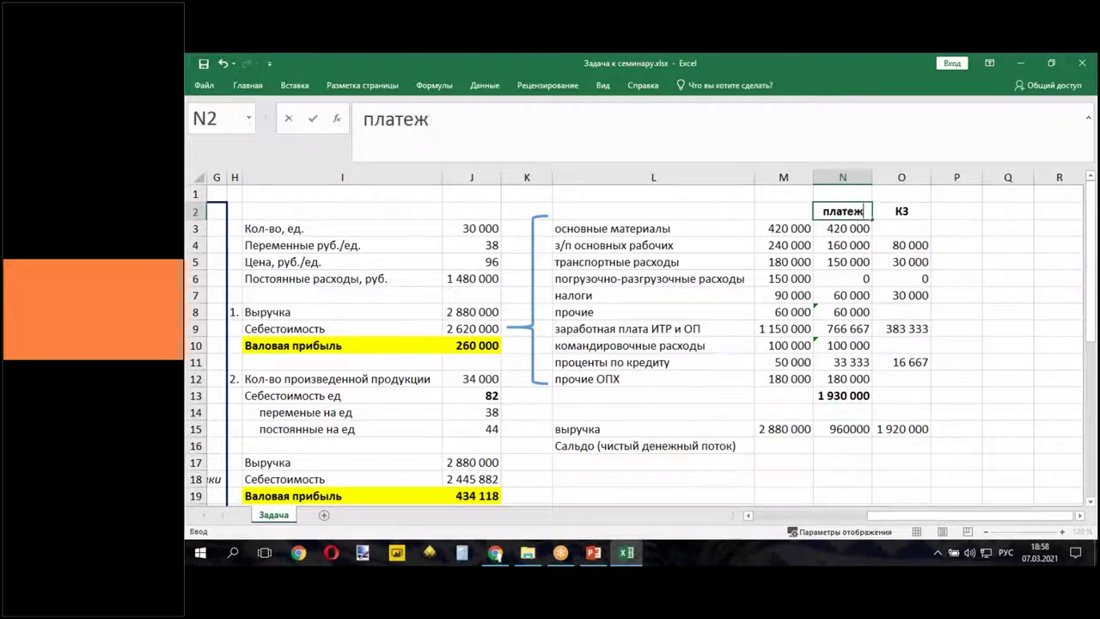
left_click(853, 403)
type("поступления")
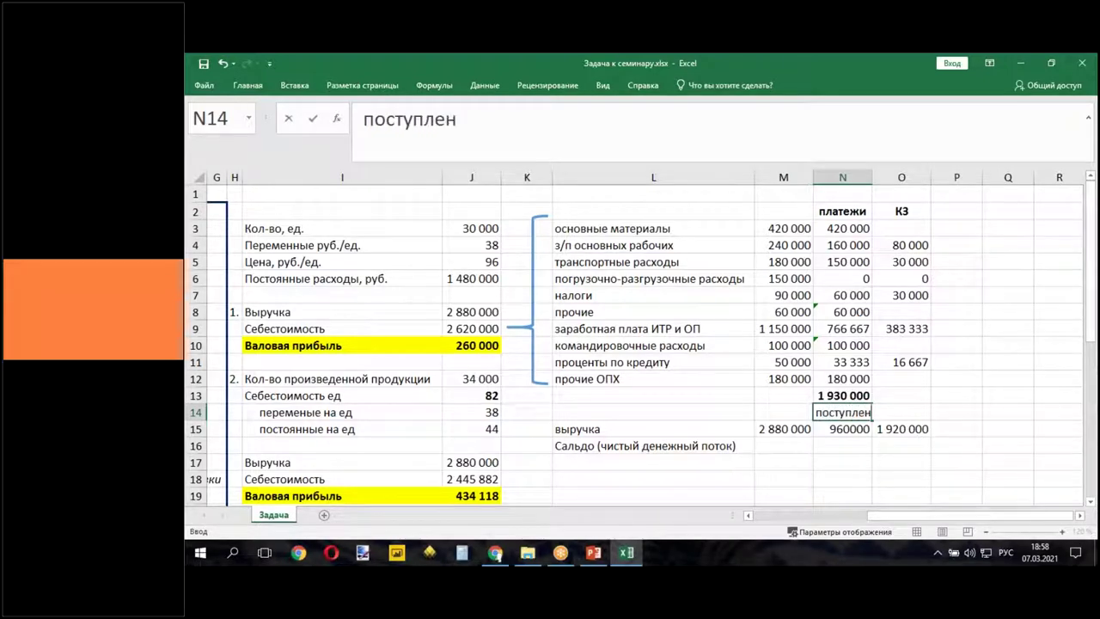
left_click(851, 447)
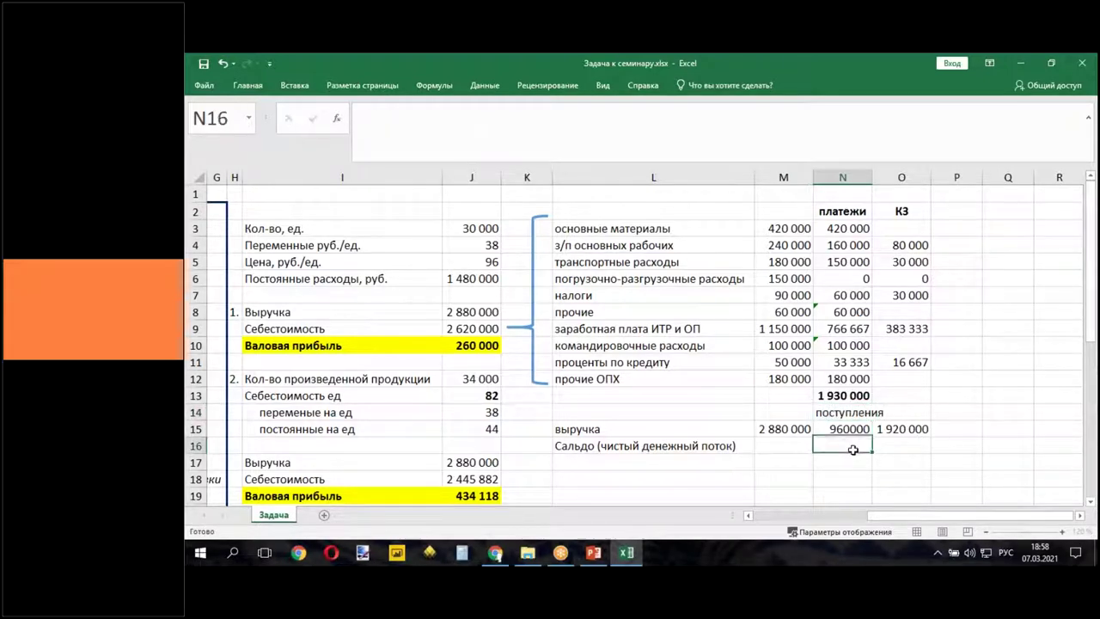
- Copy the number format of the прочие ОПХ payment in N12 to the выручка amounts in M15:O15
left_click(846, 429)
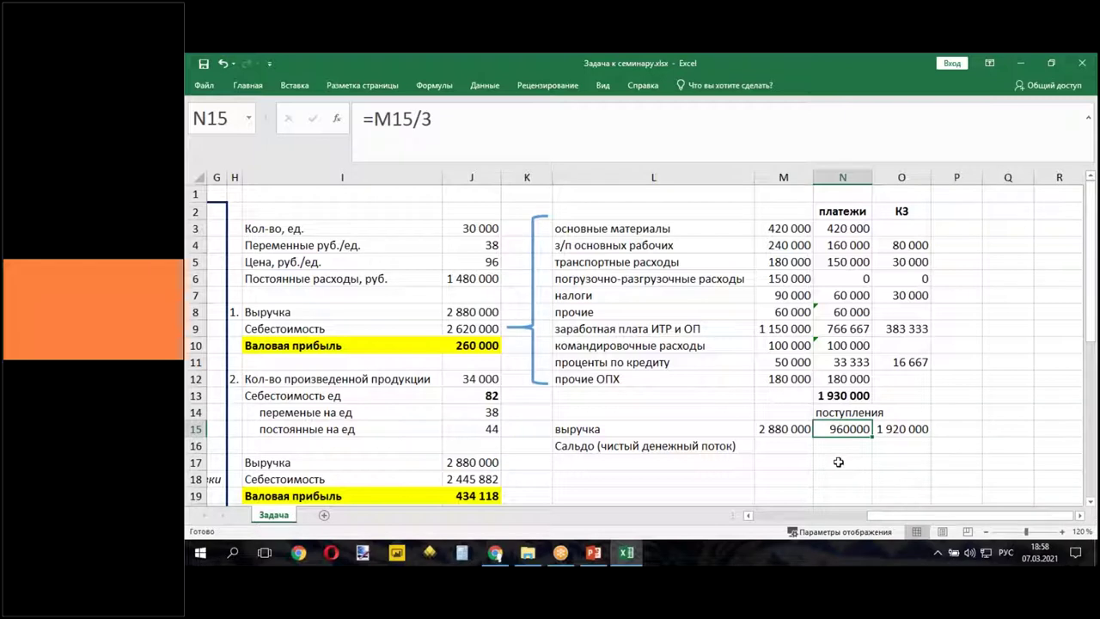
left_click(818, 378)
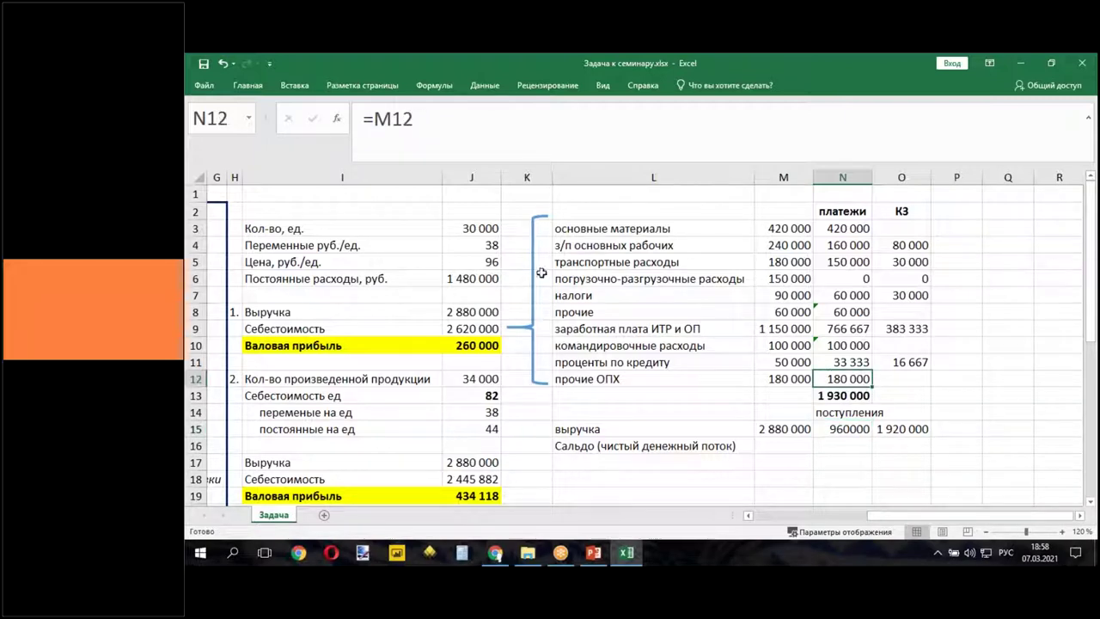
left_click(258, 87)
left_click(257, 87)
left_click(233, 142)
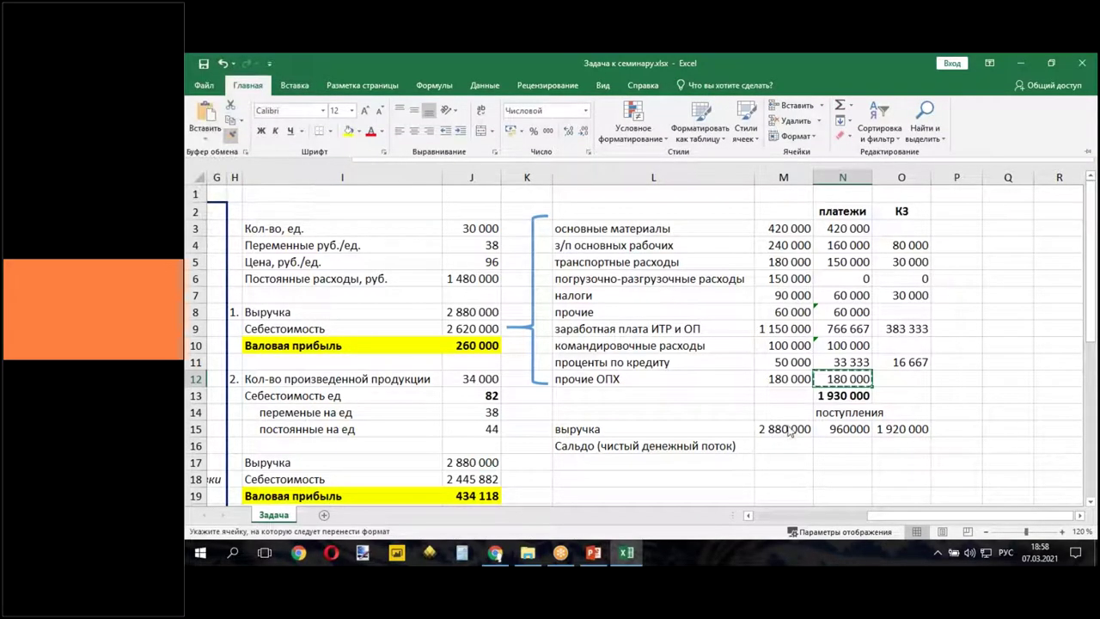
mouse_move(778, 432)
left_mouse_down()
mouse_move(818, 452)
mouse_move(820, 481)
mouse_move(899, 430)
left_mouse_up()
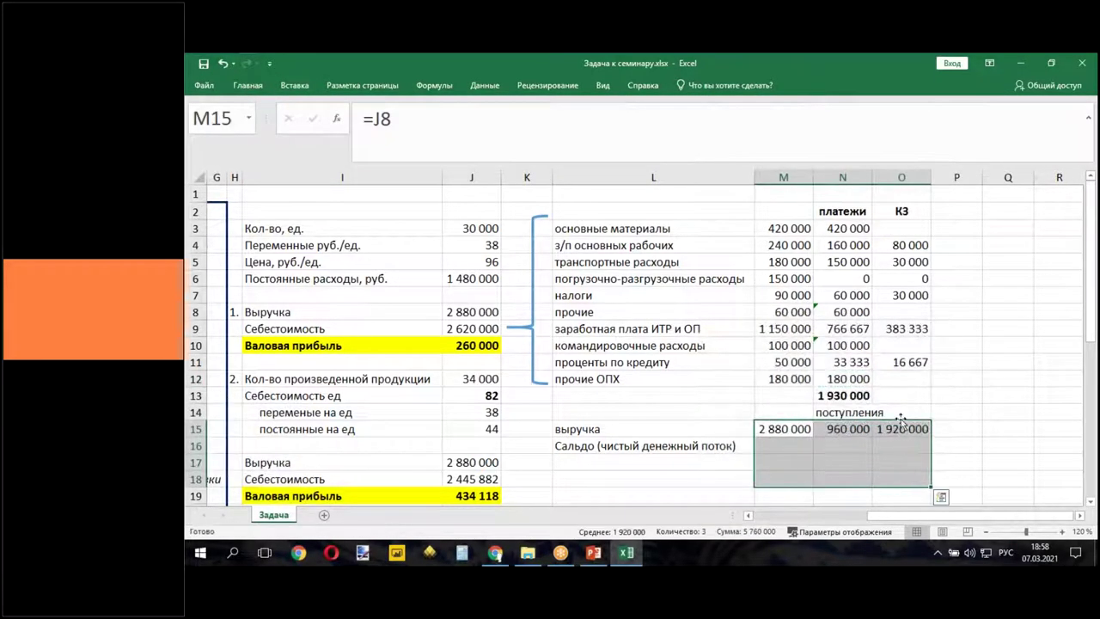
- Enter the header "ДЗ" in O14 above the outstanding part of the revenue
left_click(898, 413)
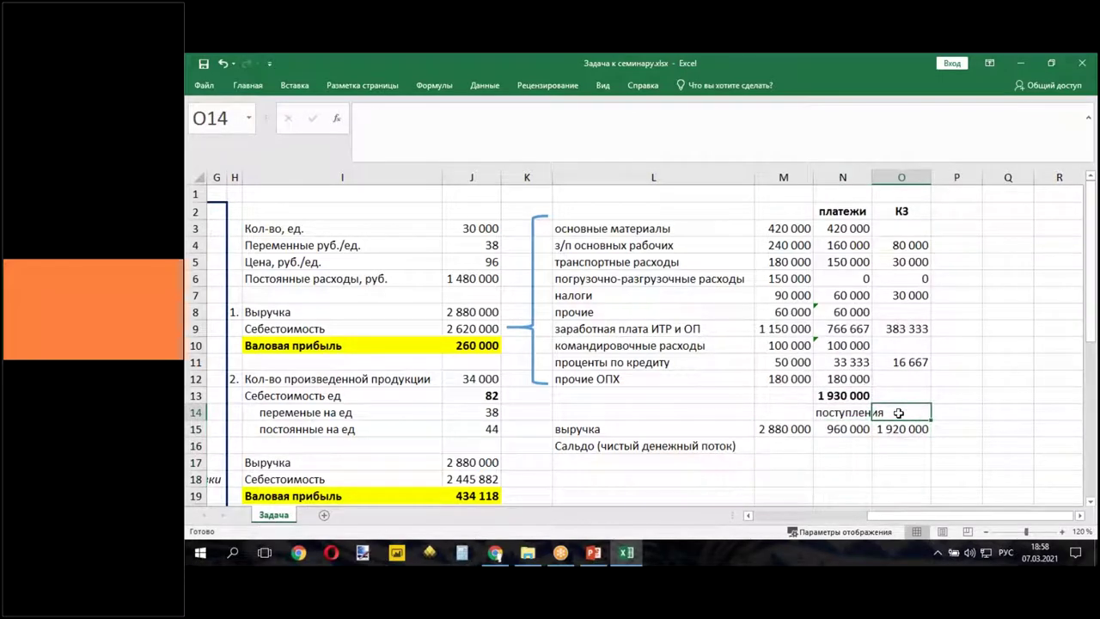
type("ДЗ")
left_click(900, 461)
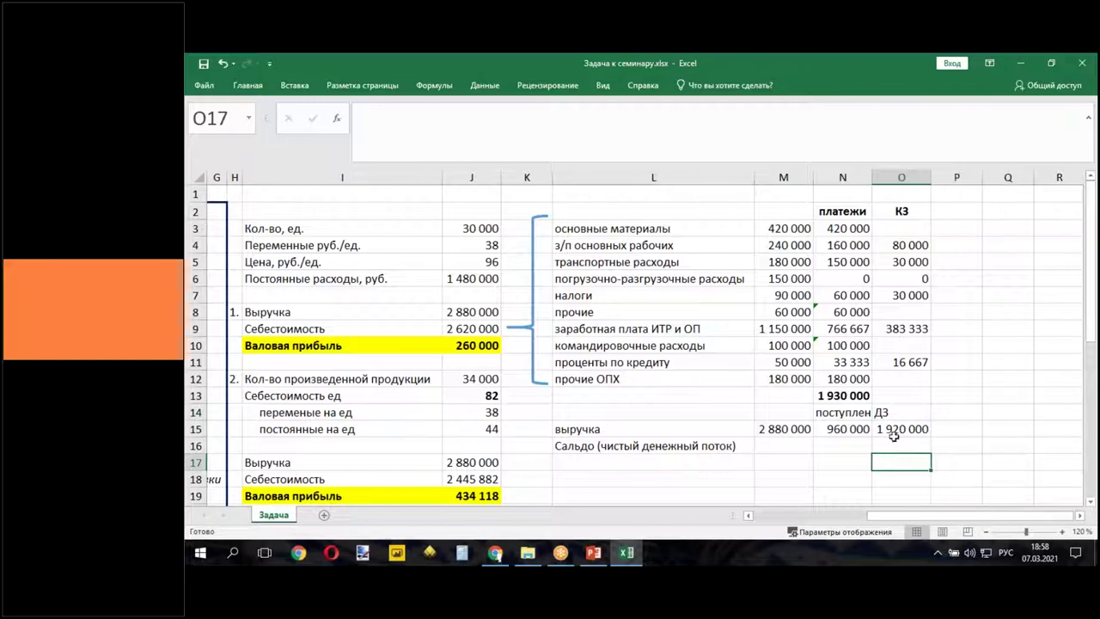
left_click(894, 432)
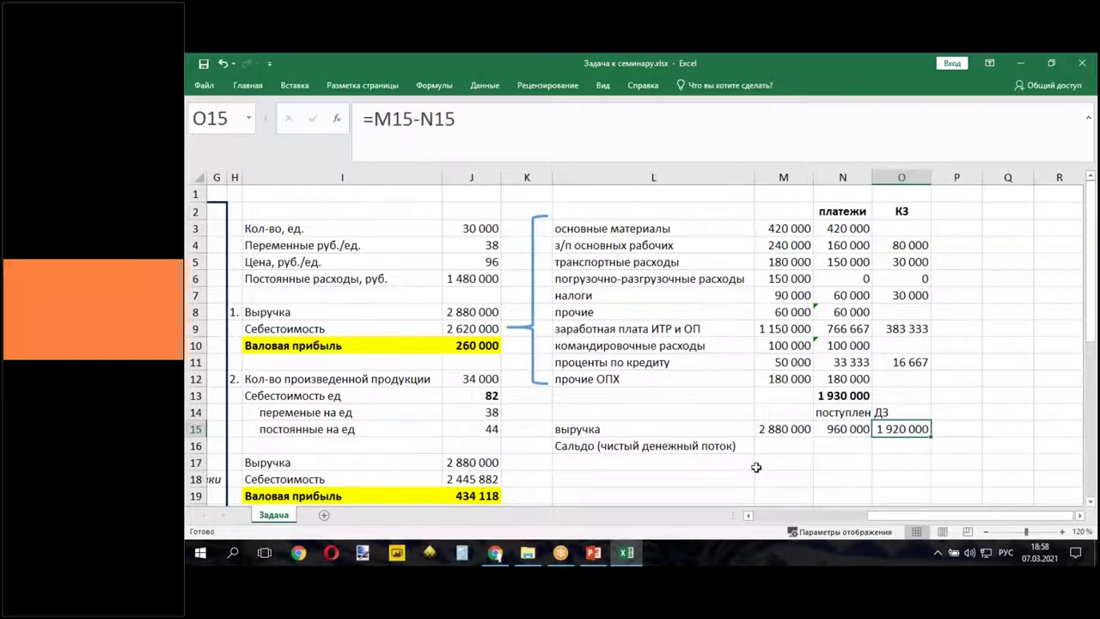
left_click_drag(871, 516, 898, 519)
- Calculate Сальдо (чистый денежный поток) in N16 as receipts minus total payments with =N15-N13
left_click(825, 400)
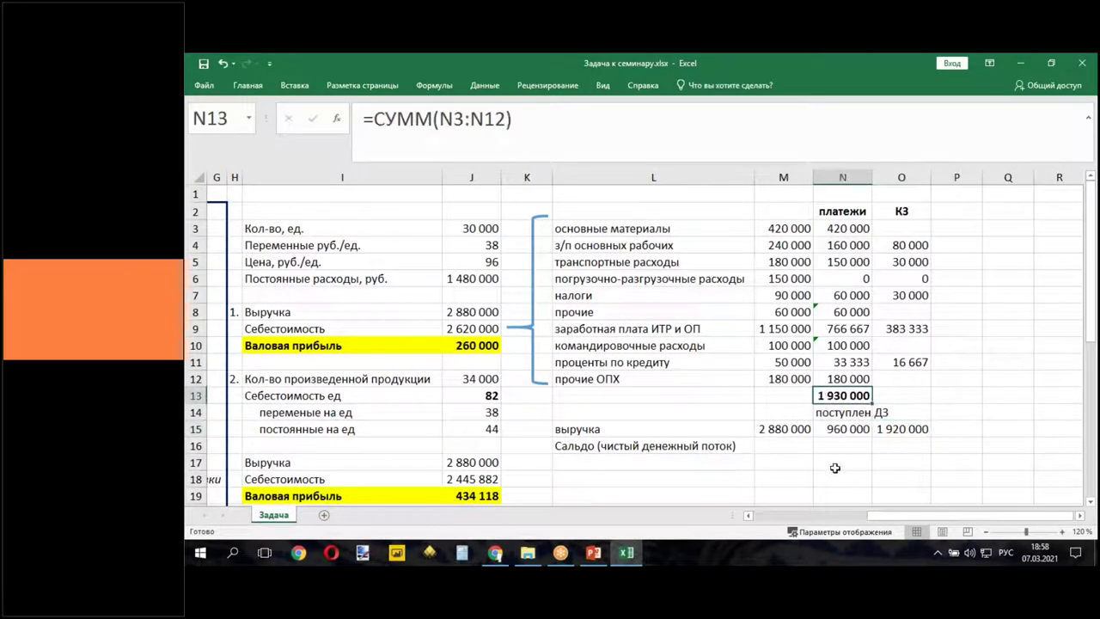
left_click(839, 427)
left_click(838, 445)
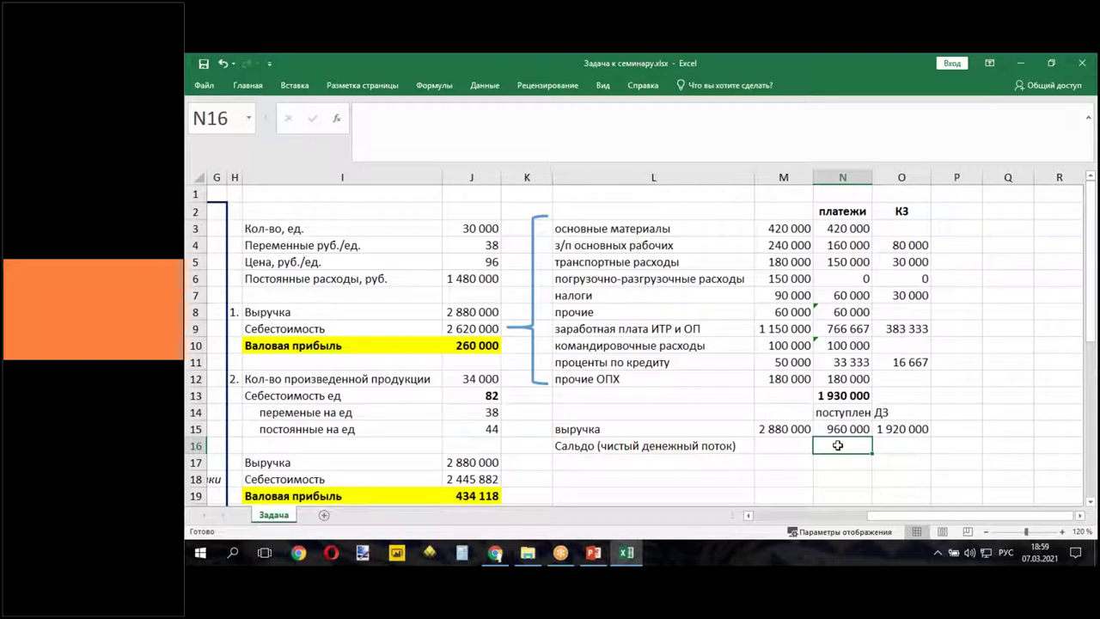
type("=")
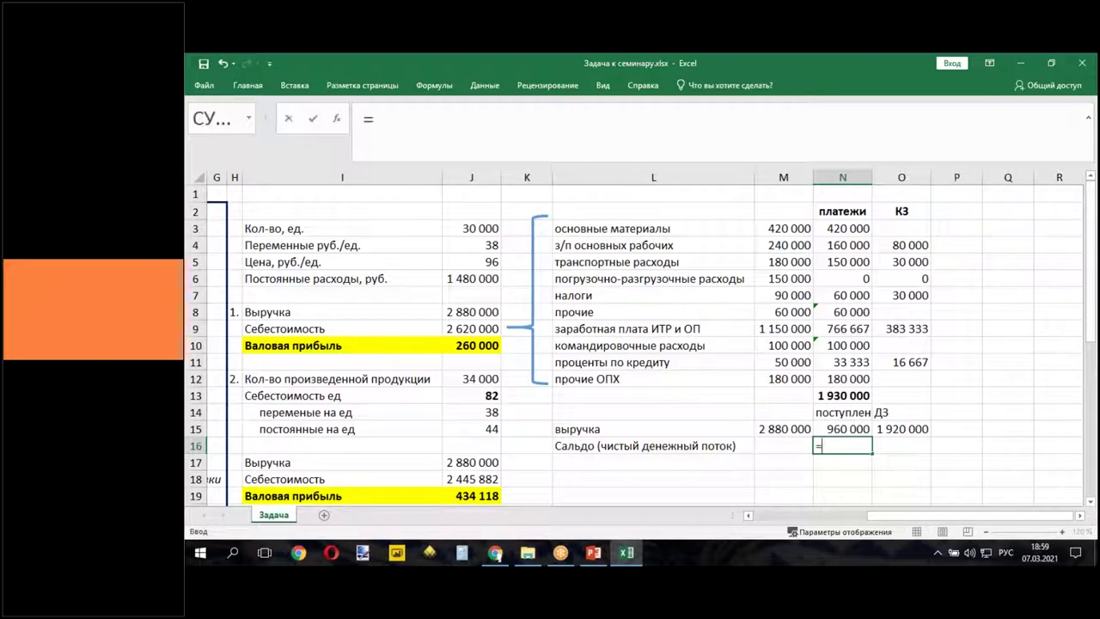
left_click(836, 431)
type("-")
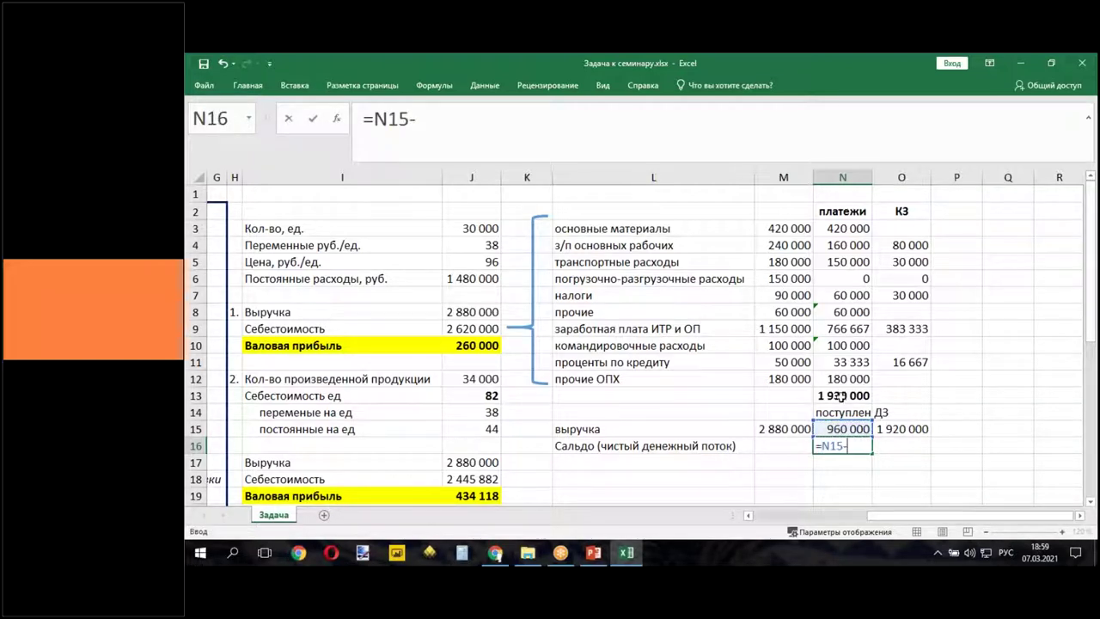
left_click(841, 393)
key("Return")
left_click(846, 447)
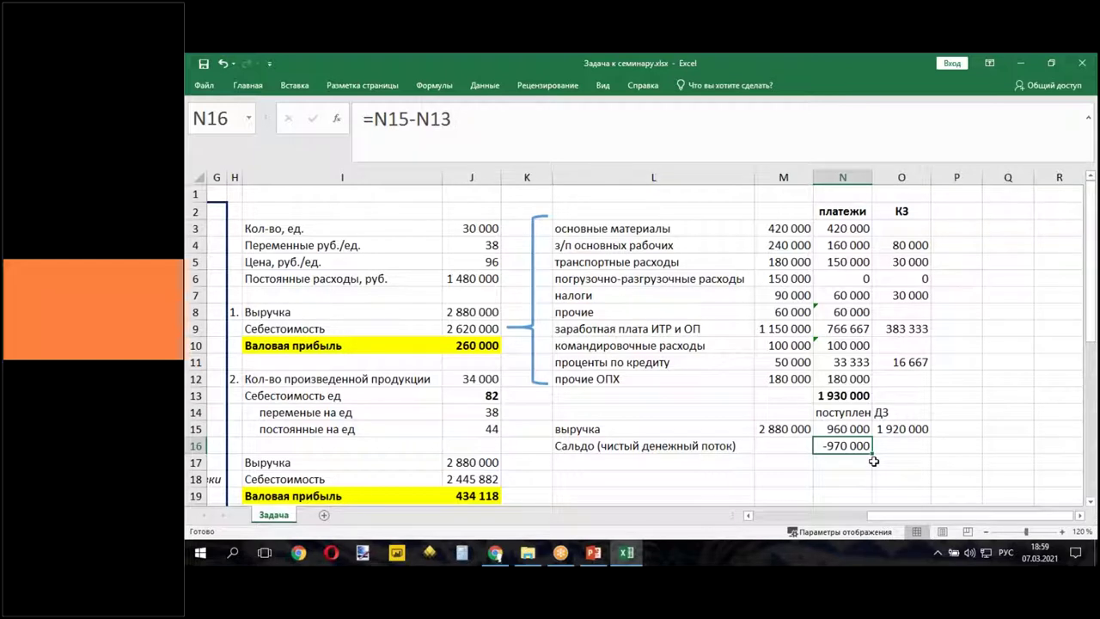
- Change the payment deferral for Цена in E29 to "отсрочка платежа 30 к.д."
mouse_move(900, 516)
left_mouse_down()
mouse_move(852, 517)
mouse_move(885, 520)
left_mouse_up()
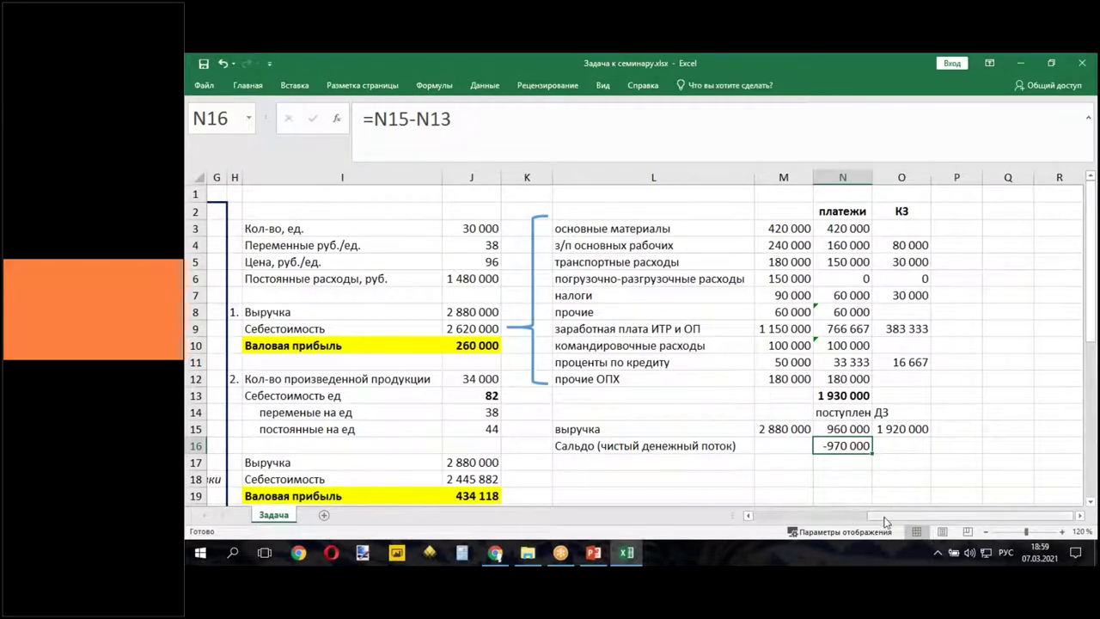
scroll(885, 520, "left", 5)
scroll(617, 432, "down", 5)
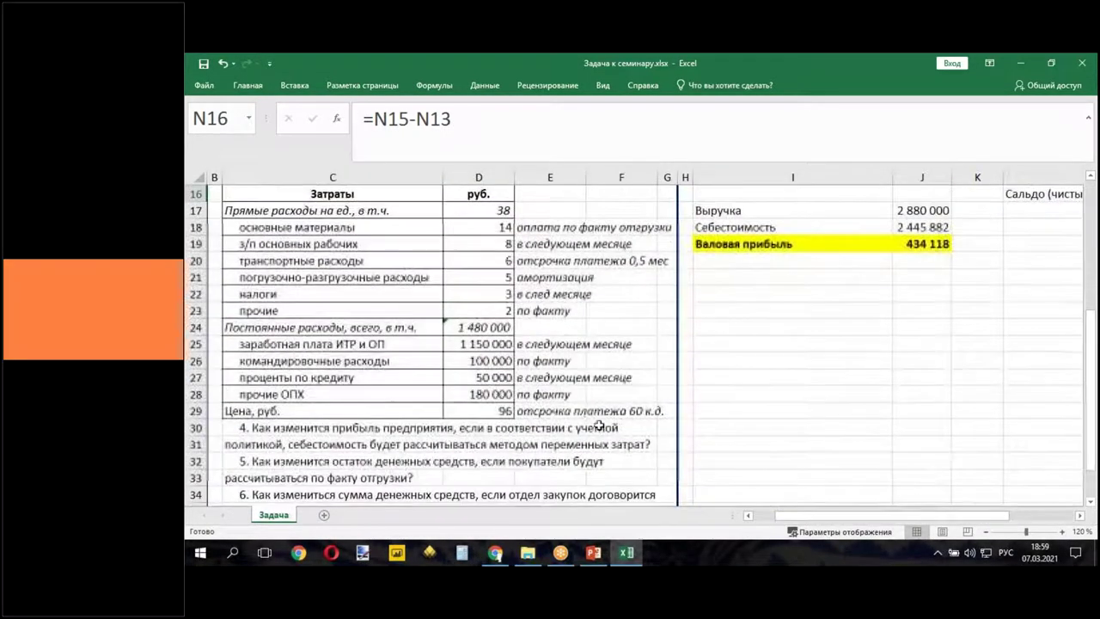
left_click(575, 412)
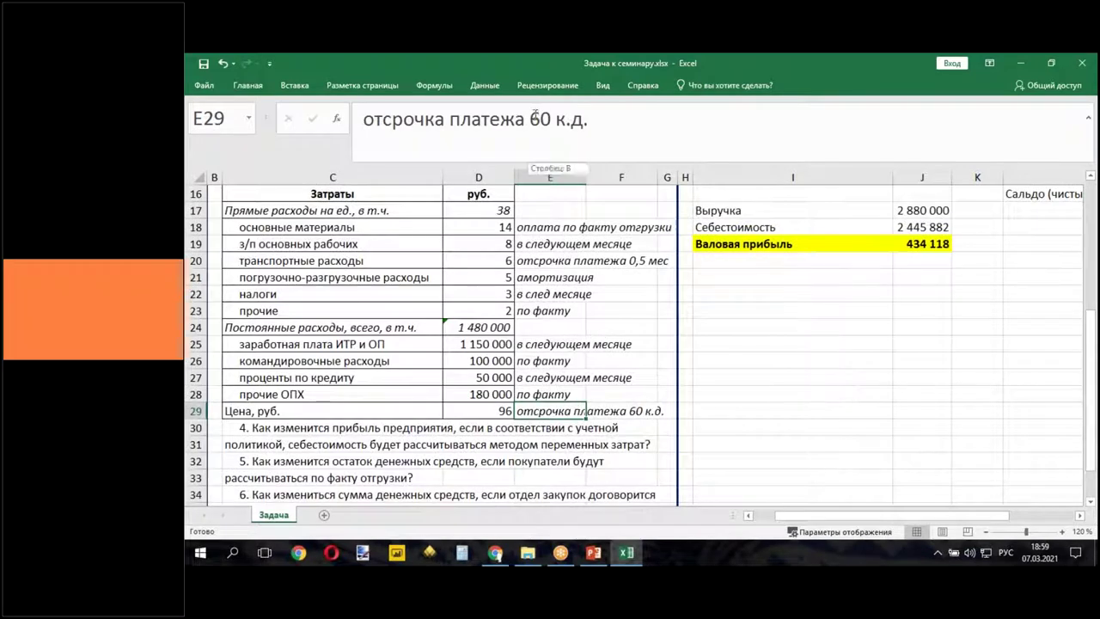
left_click_drag(530, 118, 540, 118)
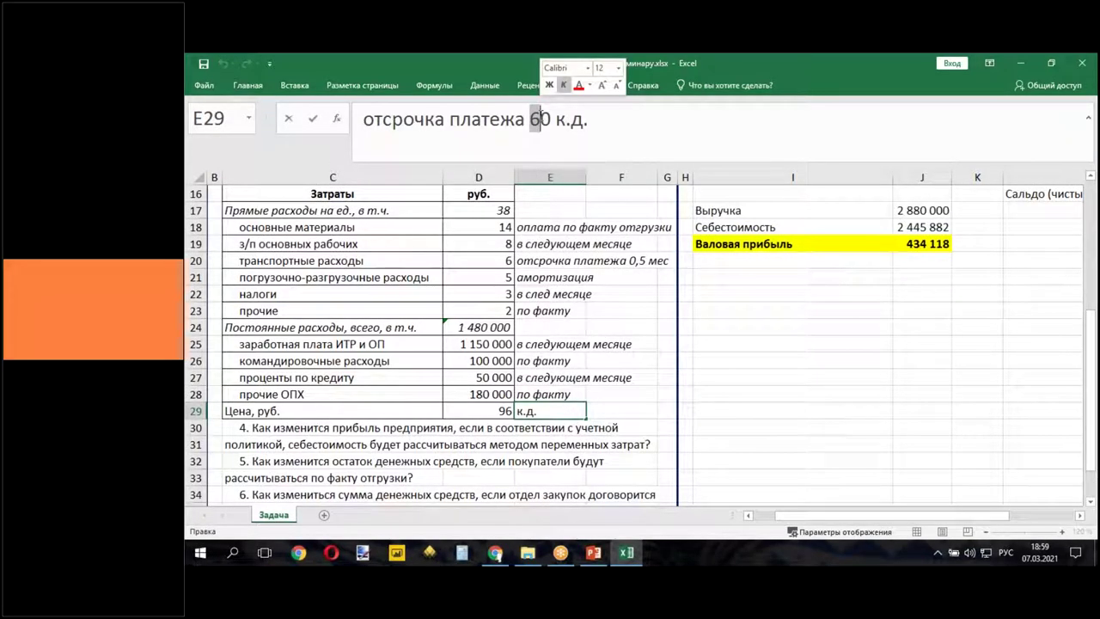
type("3")
key("Return")
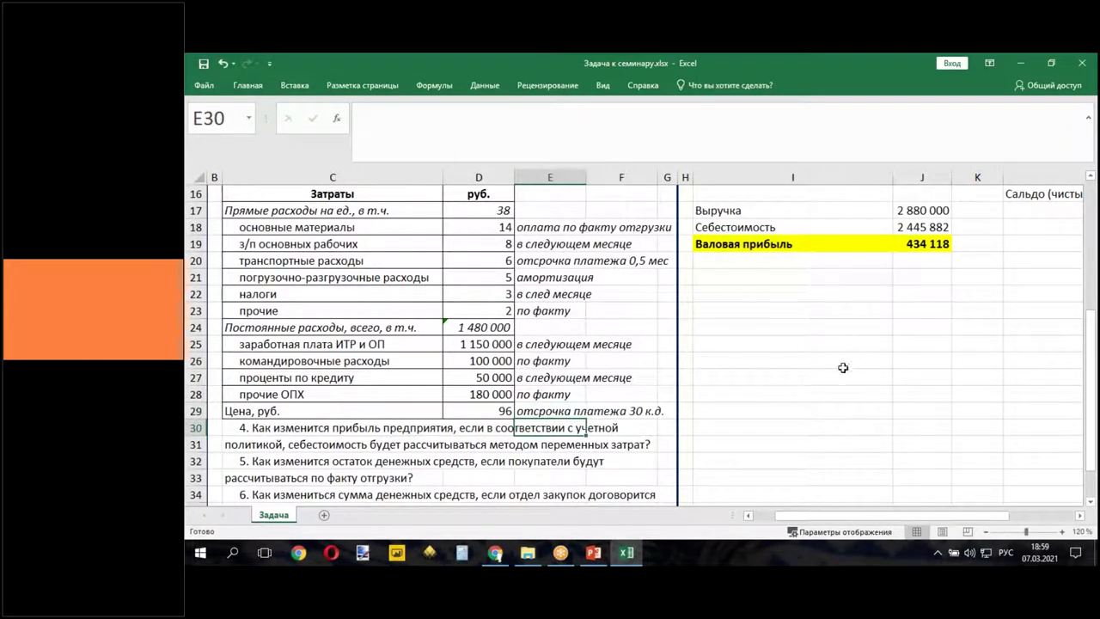
- Return to the cash flow calculation and select the received part of выручка in N15
scroll(635, 344, "up", 5)
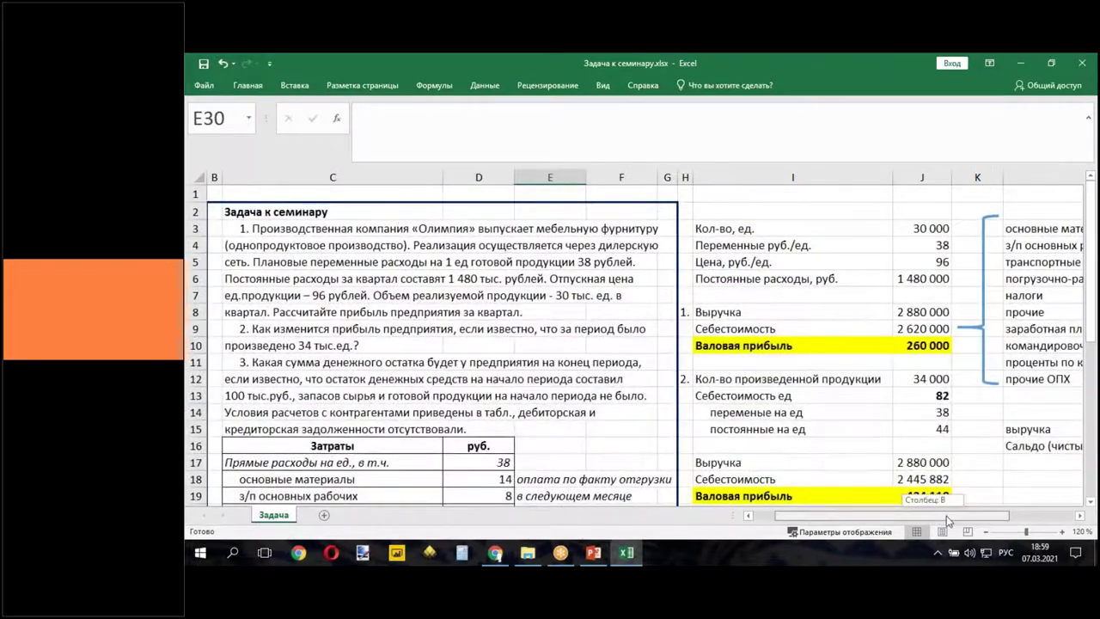
left_click_drag(935, 520, 1000, 520)
left_click(980, 430)
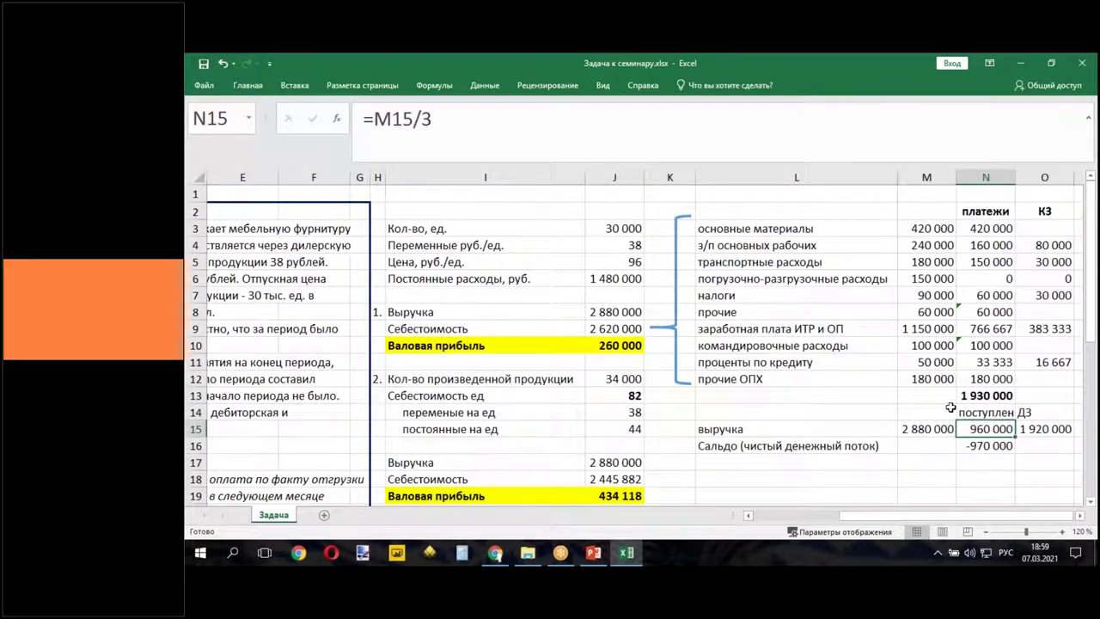
- Change the revenue receipts formula in N15 to =M15/3*2
left_click(459, 118)
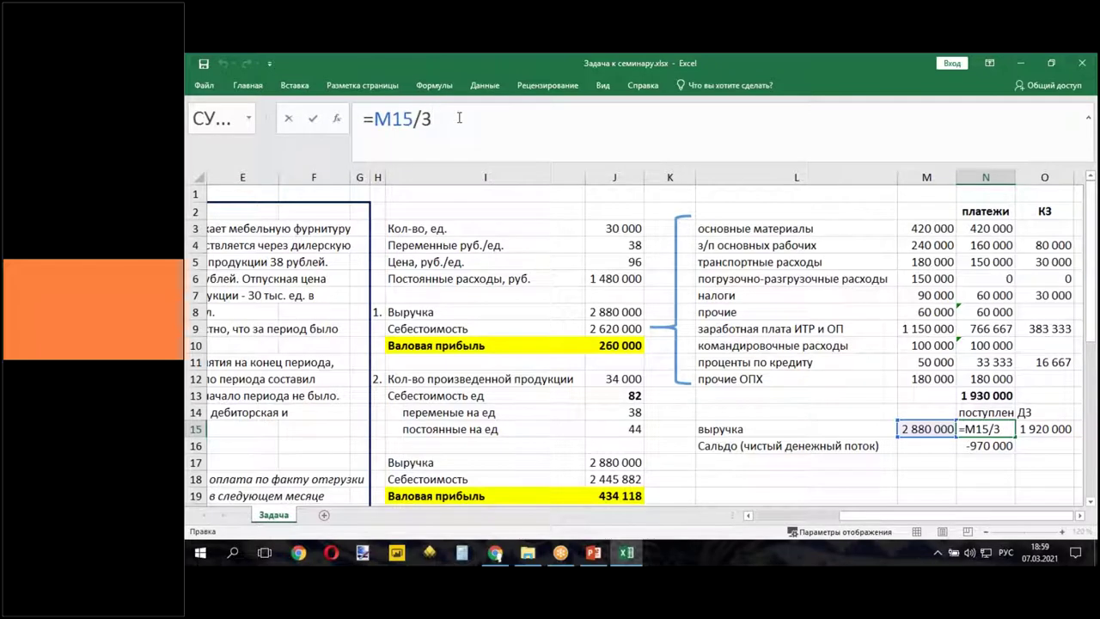
type("*2")
key("Return")
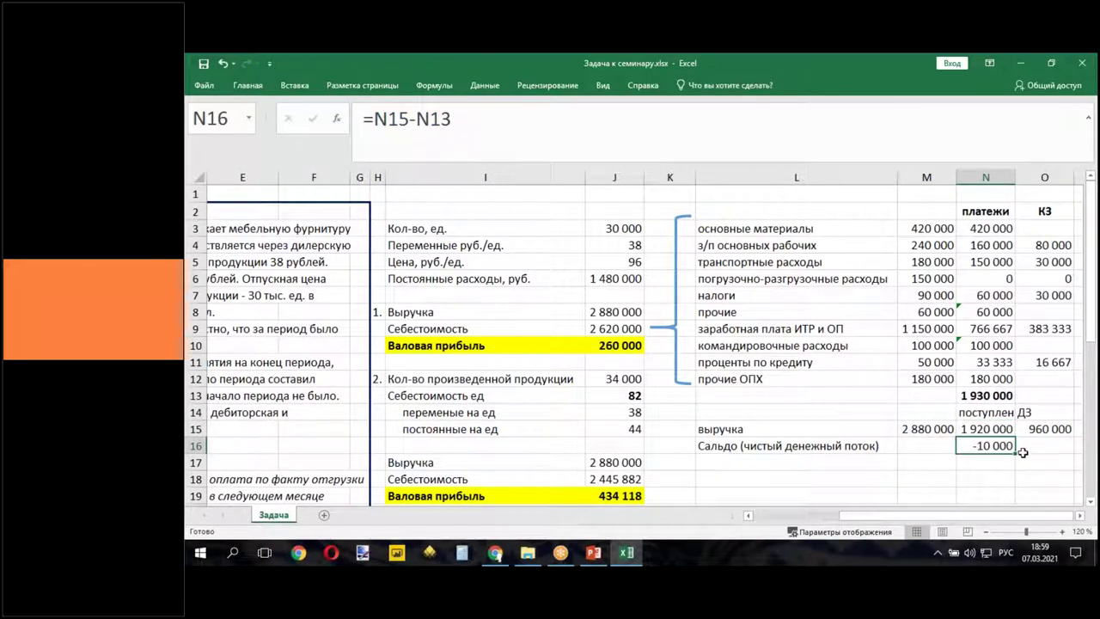
- Add the label "Остаток на начало" in L17 and enter 100 000 as its amount in N17
left_click(1080, 515)
left_click(1080, 515)
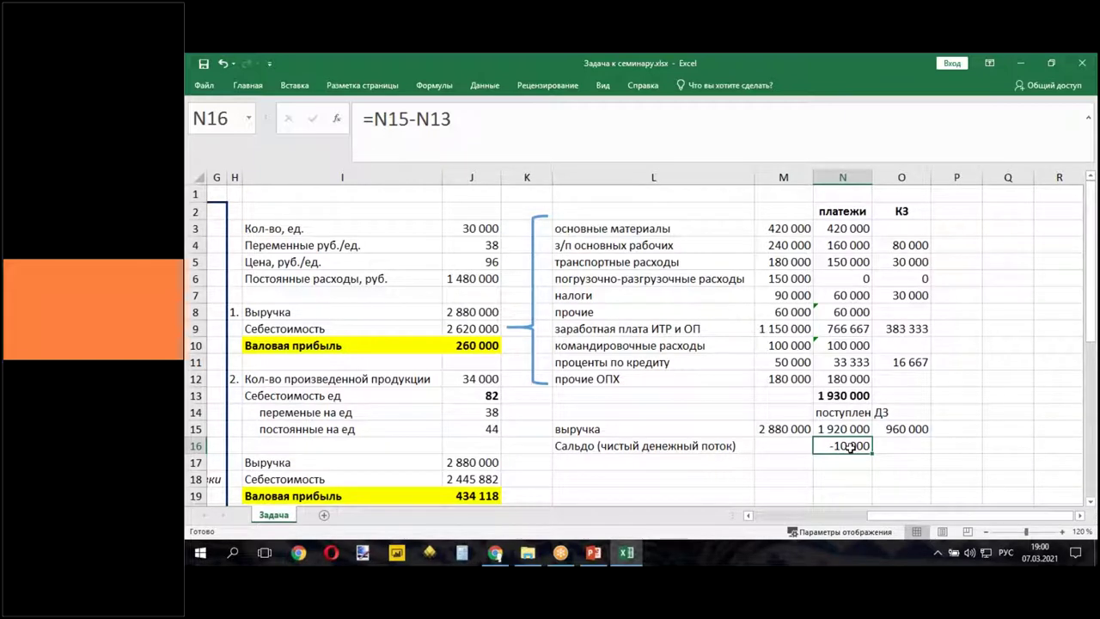
left_click(606, 462)
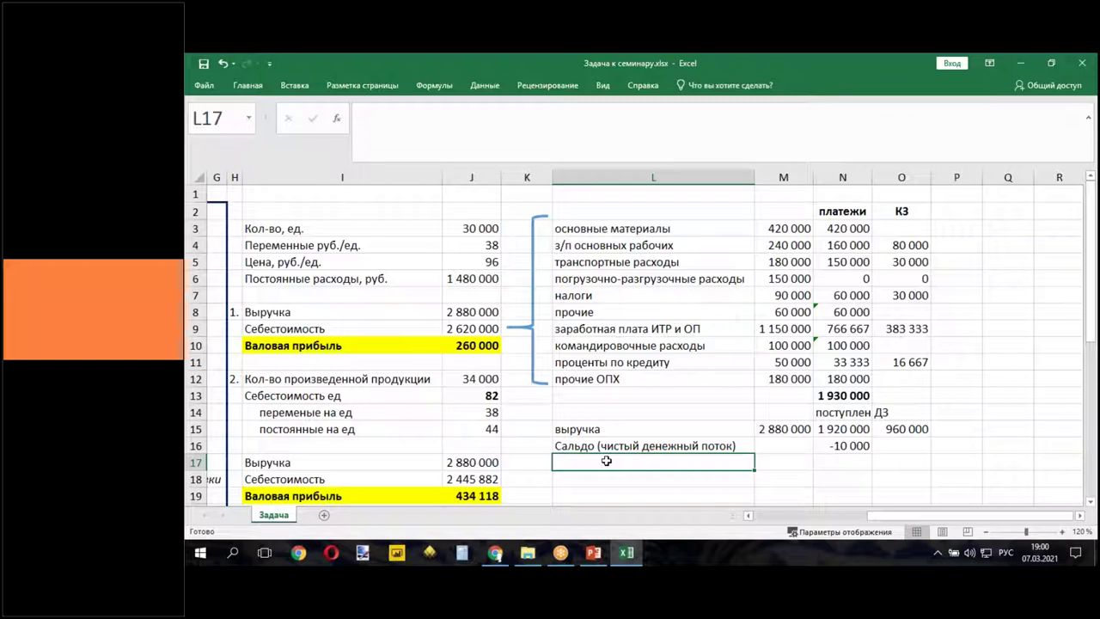
type("Остато")
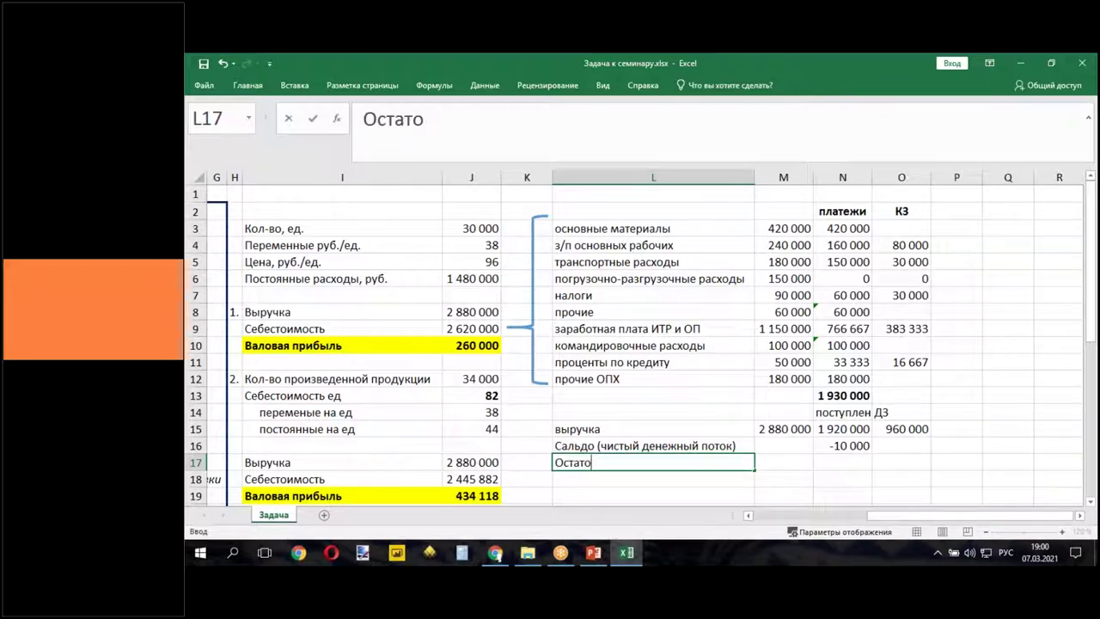
type("начало")
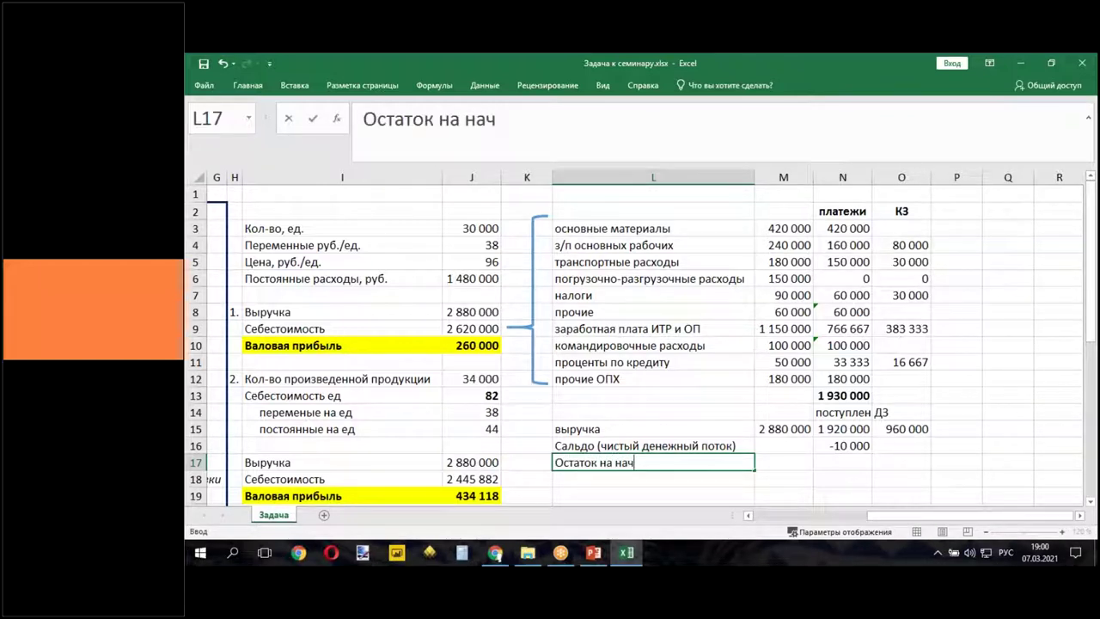
left_click(846, 462)
type("100 000")
- Label cell L18 "Остаток на конец периода"
left_click(647, 479)
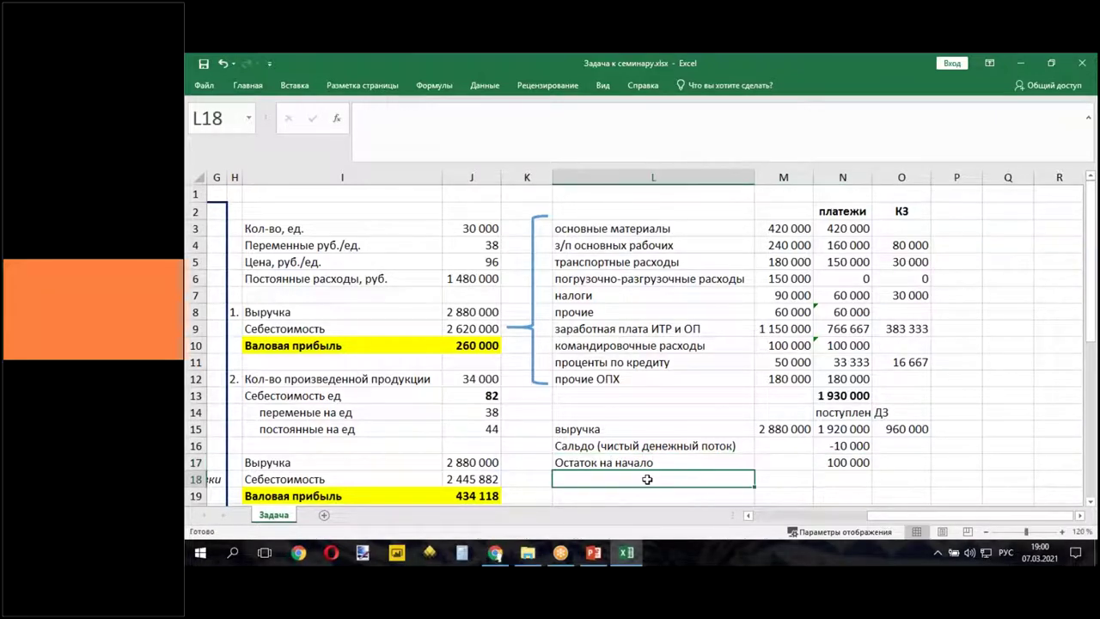
type("Остаток ")
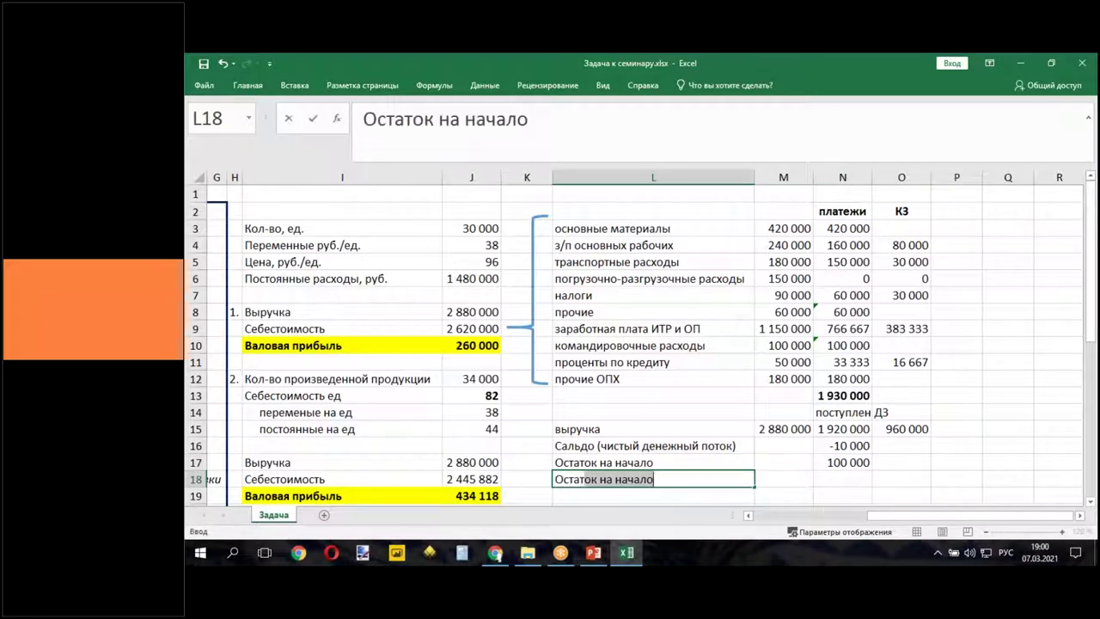
type("на конец пе")
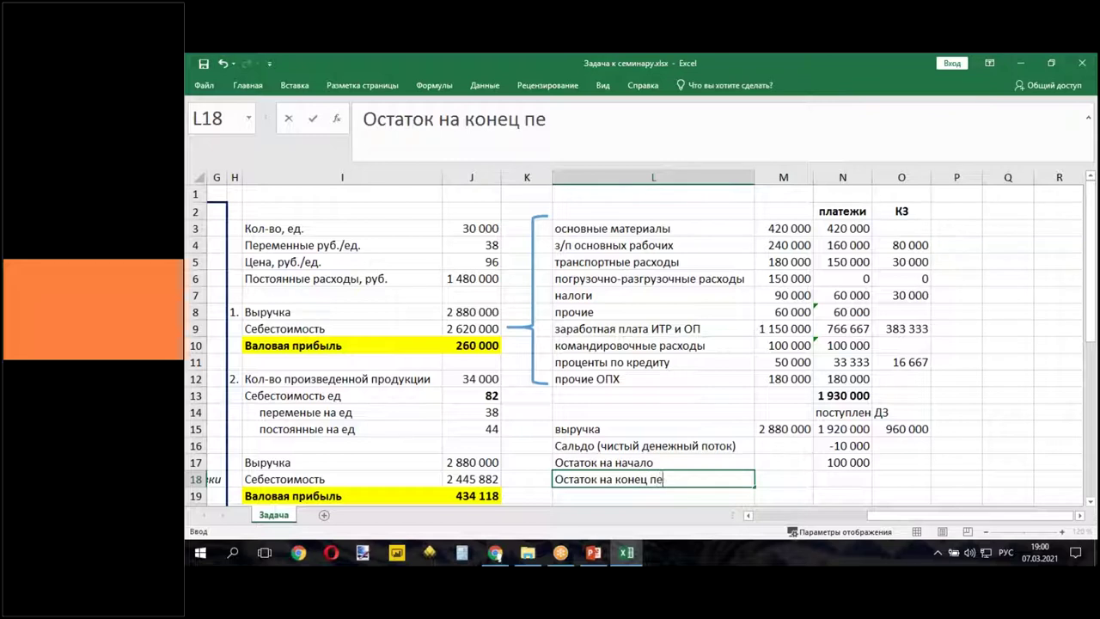
type("риола")
key("BackSpace")
key("BackSpace")
type("да")
- Calculate the period-end balance in N18 with the formula =N17+N16
left_click(857, 488)
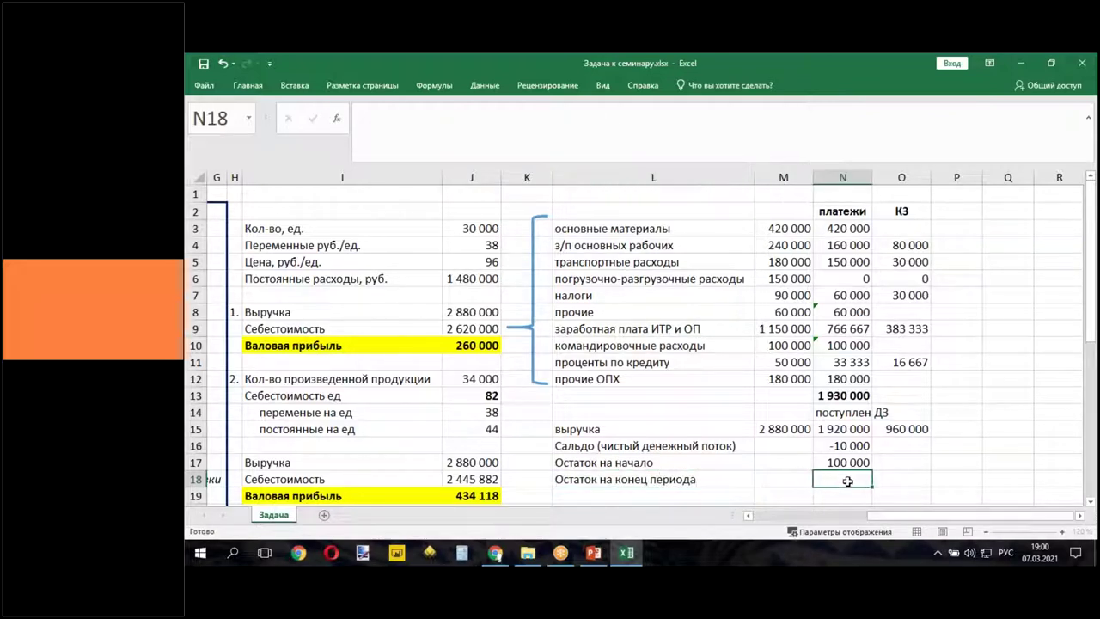
type("=")
left_click(846, 462)
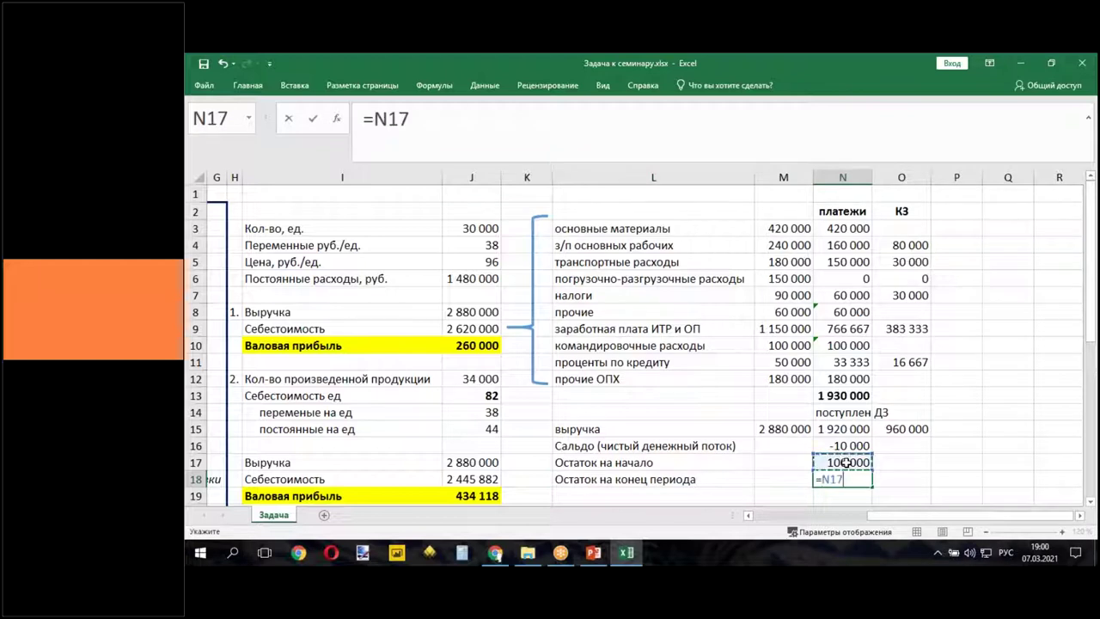
type("+")
left_click(846, 445)
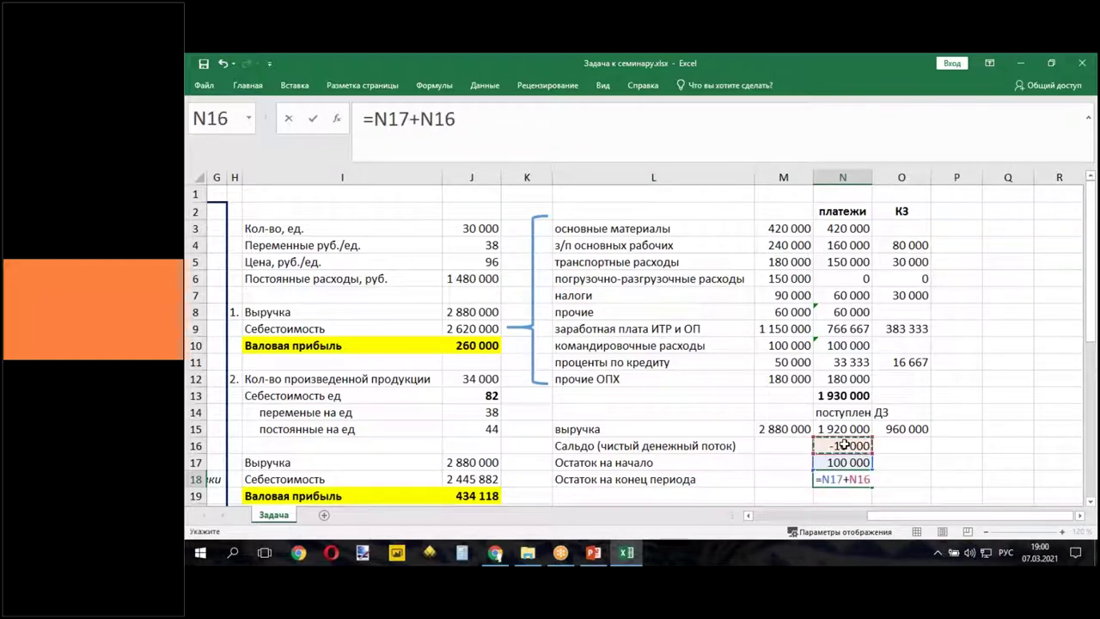
key("Return")
left_click(901, 463)
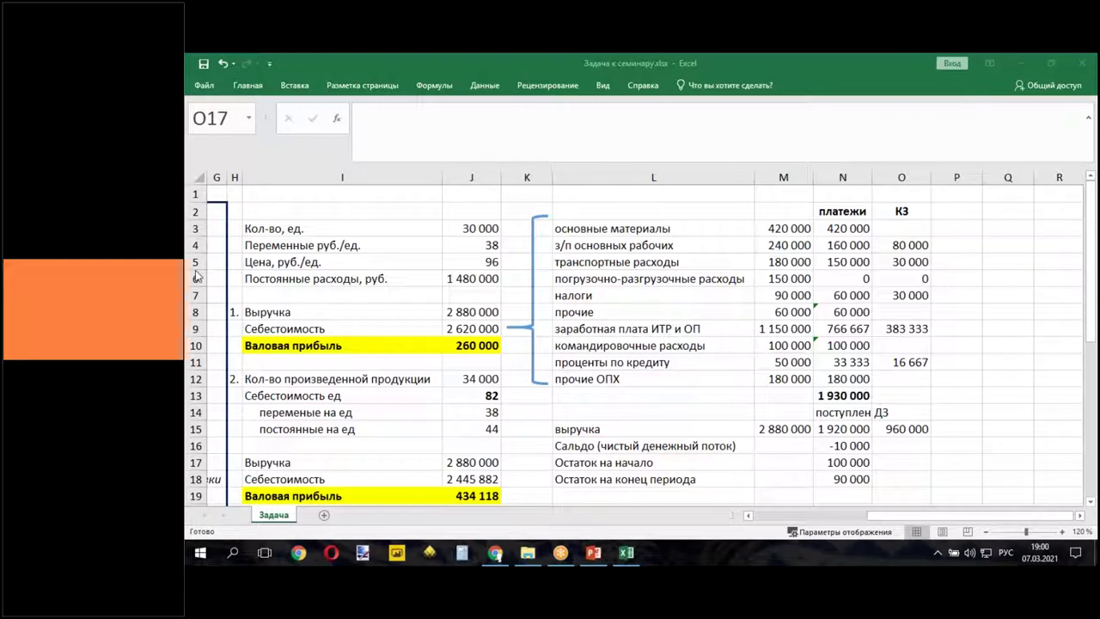
- Make the period-end balance row L18:N18 bold
left_click(464, 347)
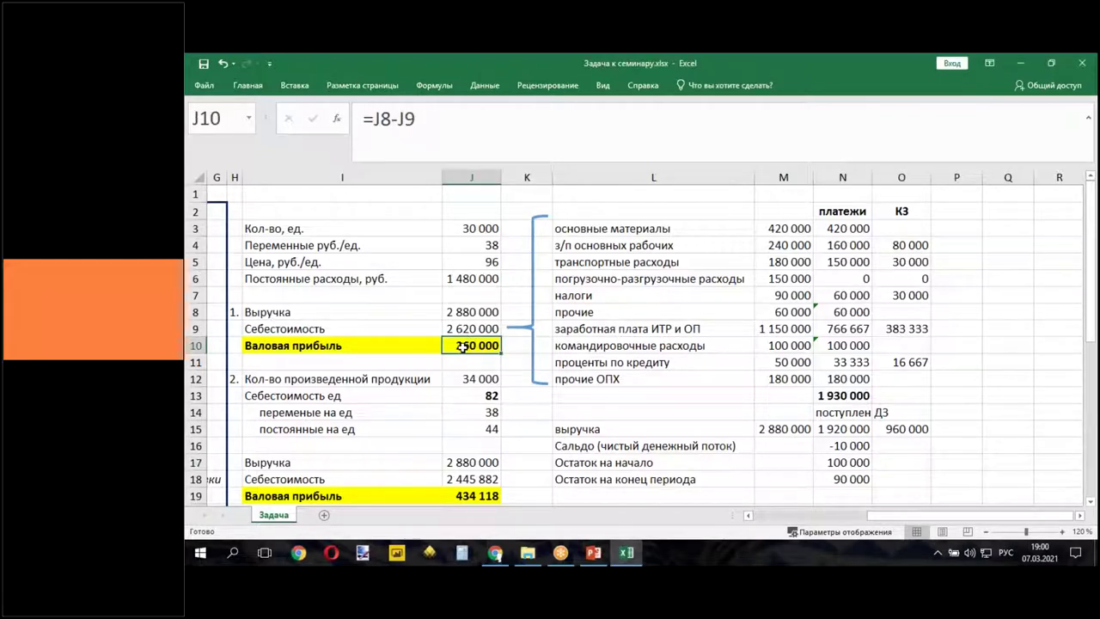
left_click(840, 481)
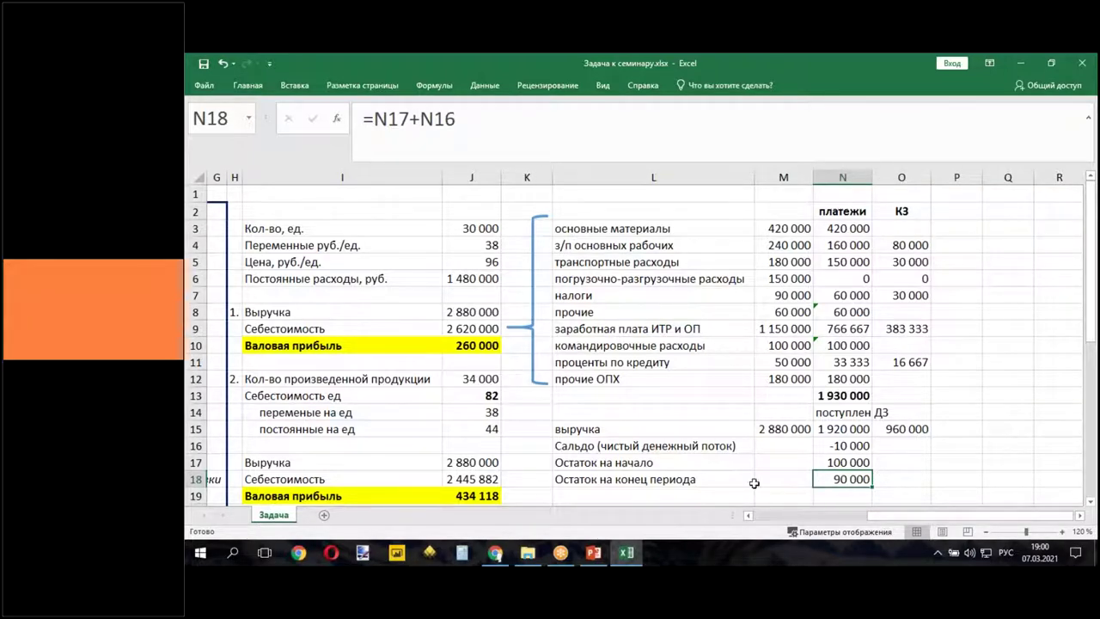
left_click_drag(597, 481, 846, 481)
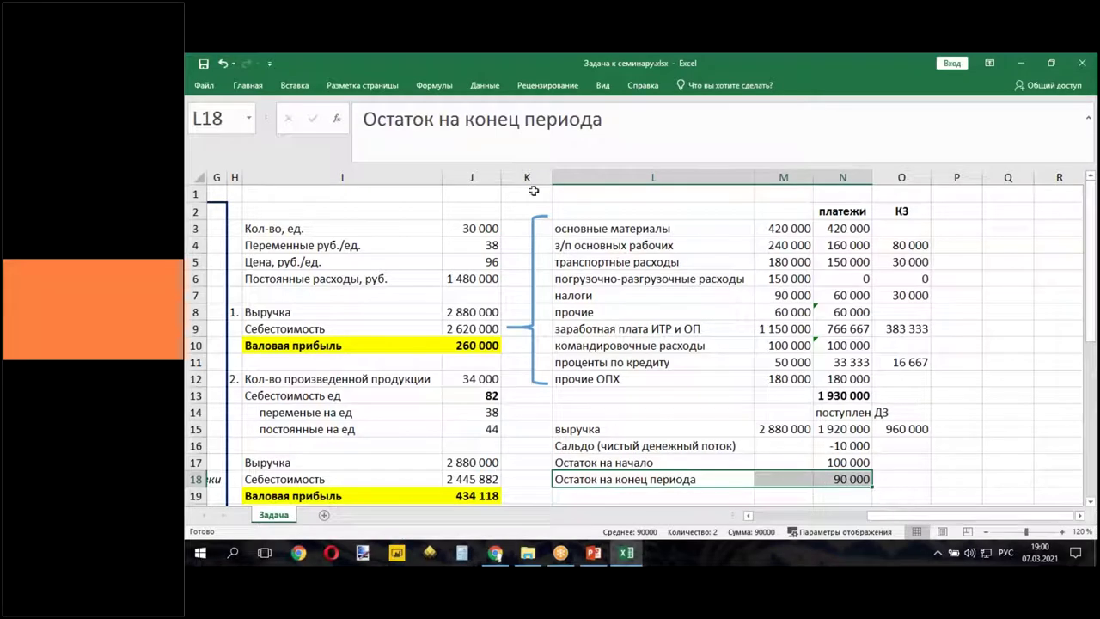
left_click(248, 85)
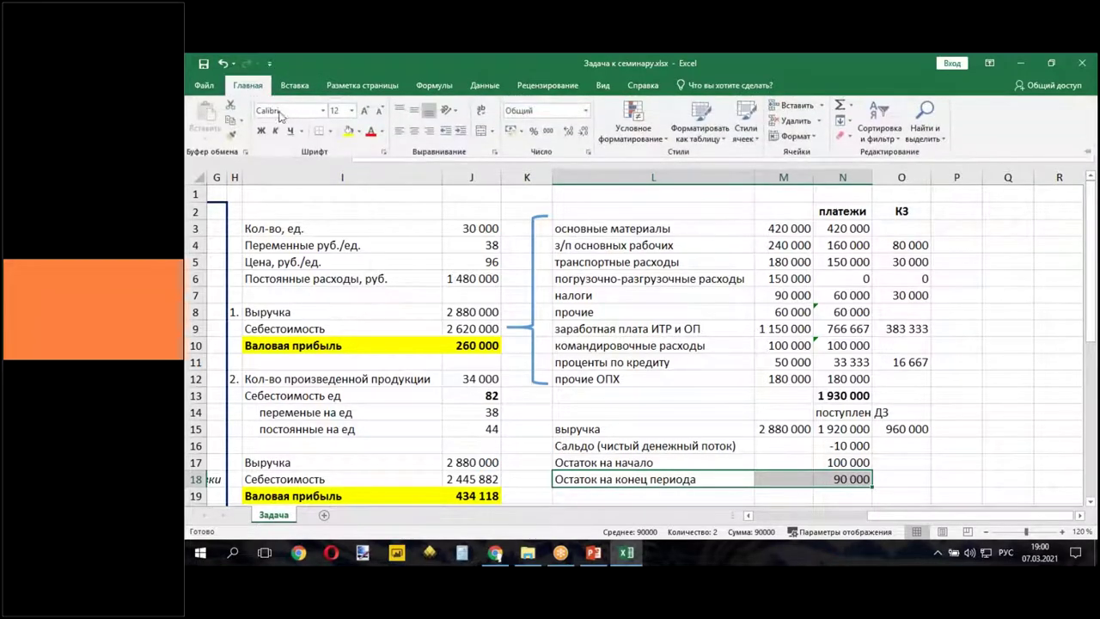
left_click(261, 131)
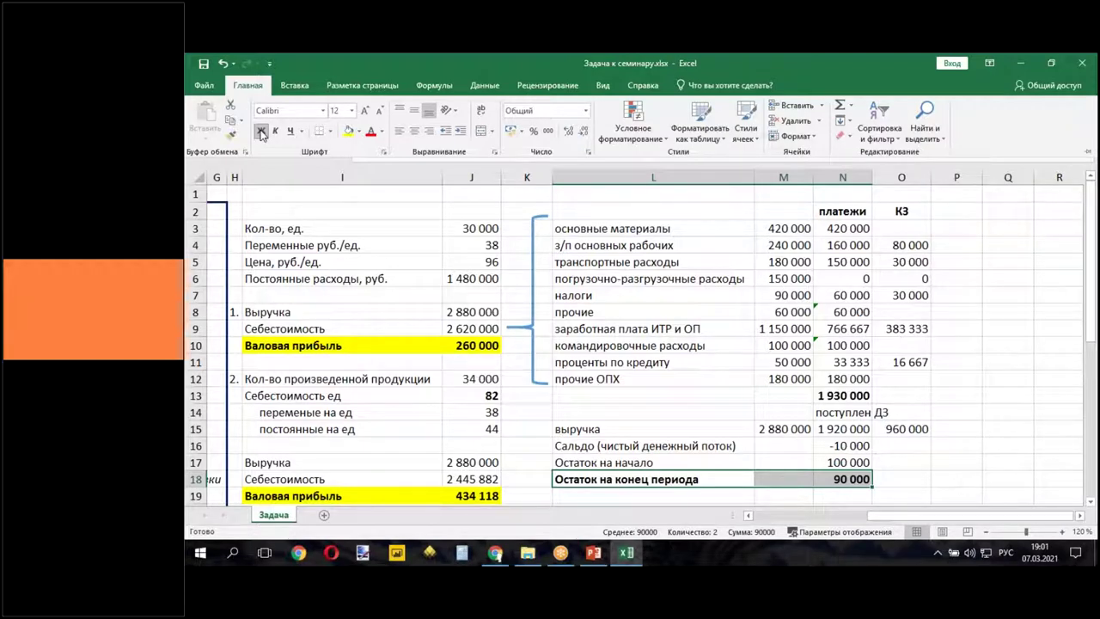
key("ctrl+F1")
- Change the price payment term in E29 to "отсрочка платежа 45 к.д."
left_click(831, 429)
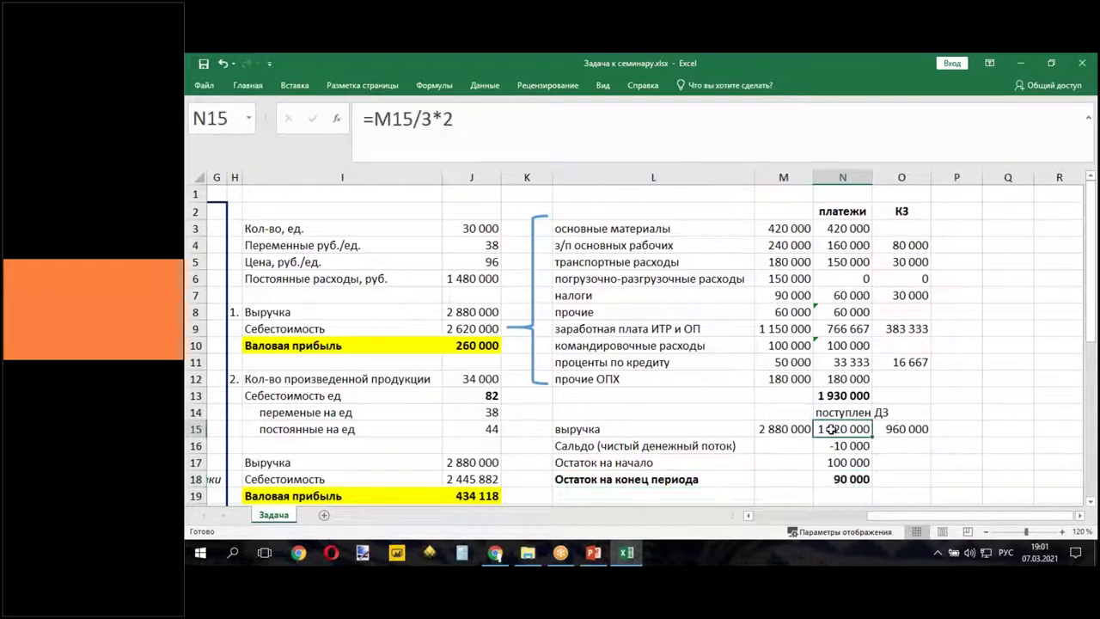
left_click_drag(885, 517, 767, 517)
scroll(739, 418, "down", 4)
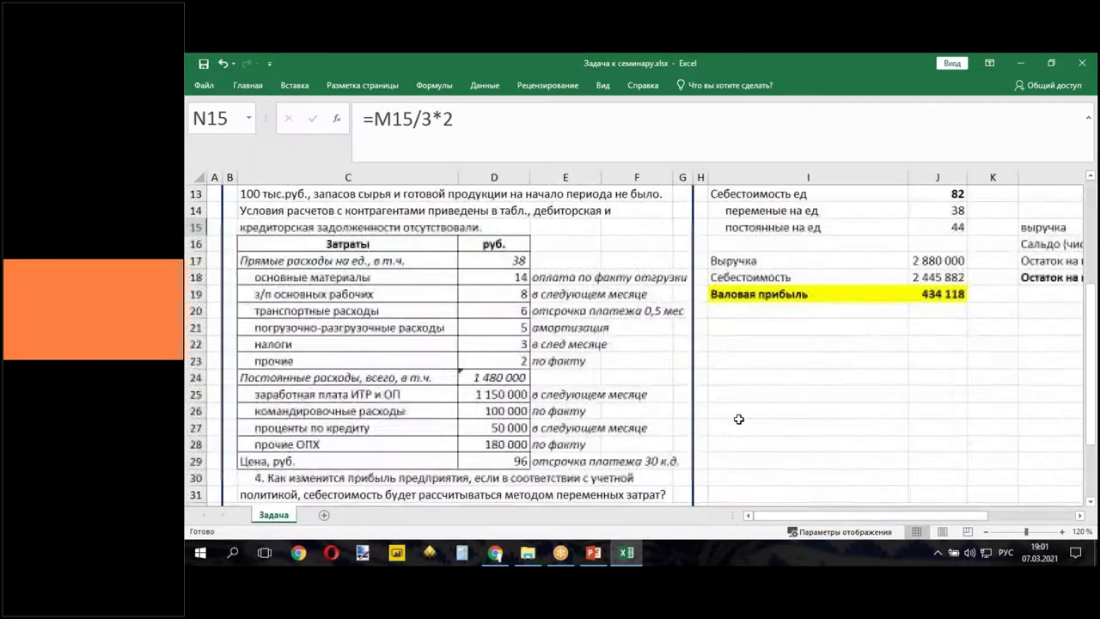
scroll(739, 418, "down", 1)
left_click(557, 413)
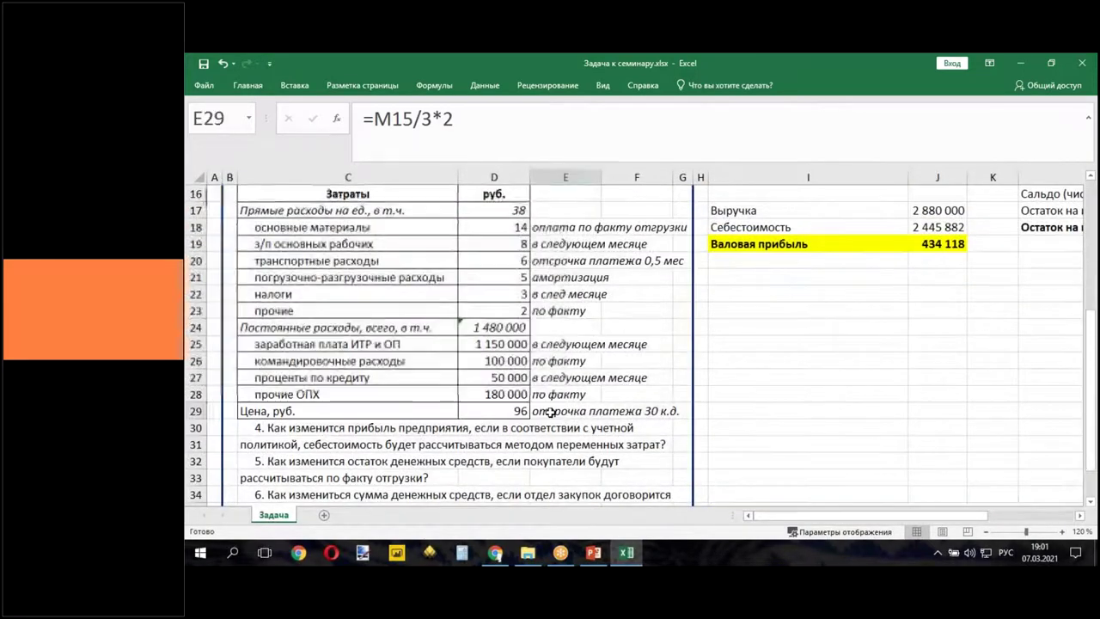
double_click(539, 118)
type("45")
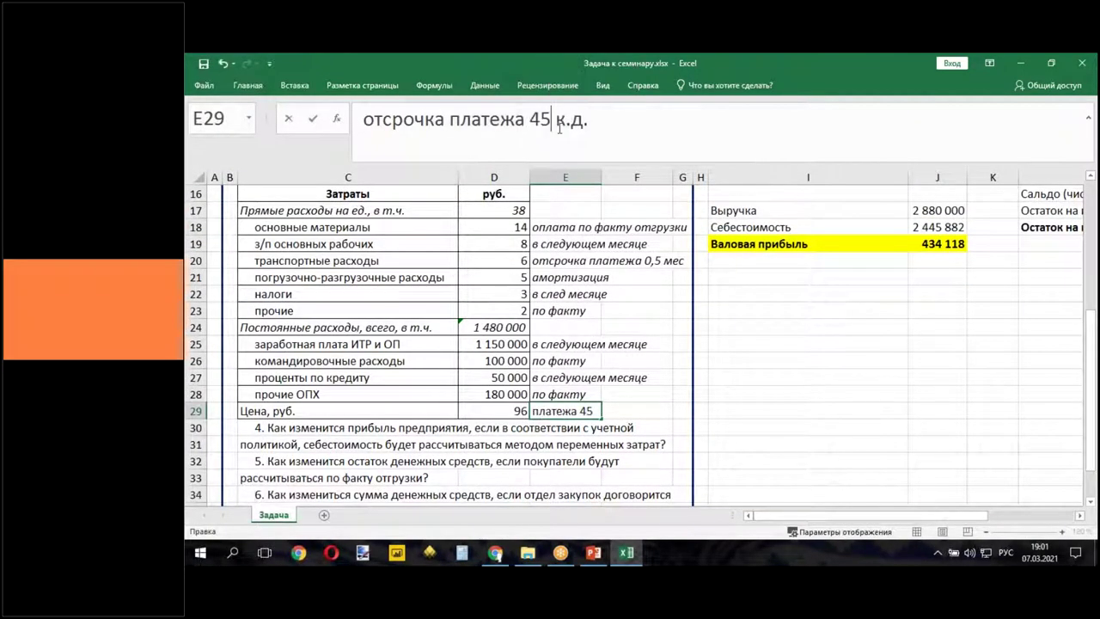
left_click(769, 320)
- Try the formula =M15/3*1,5 for the revenue receipts in N15 and undo the change
left_click_drag(845, 522, 903, 444)
scroll(879, 369, "up", 5)
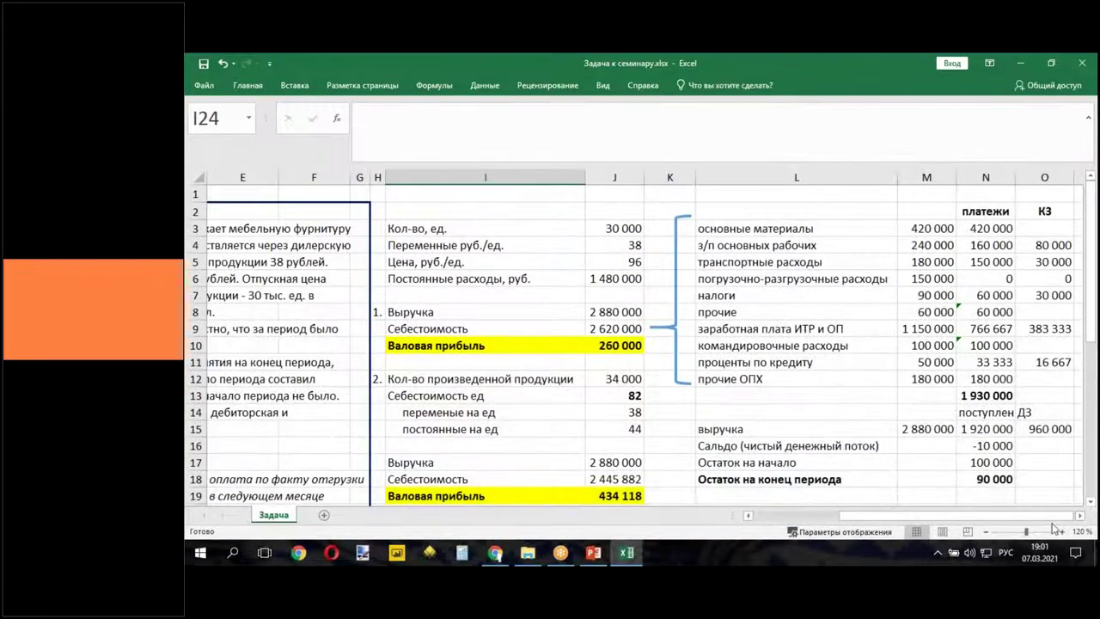
left_click(1079, 514)
left_click(1079, 515)
left_click(986, 429)
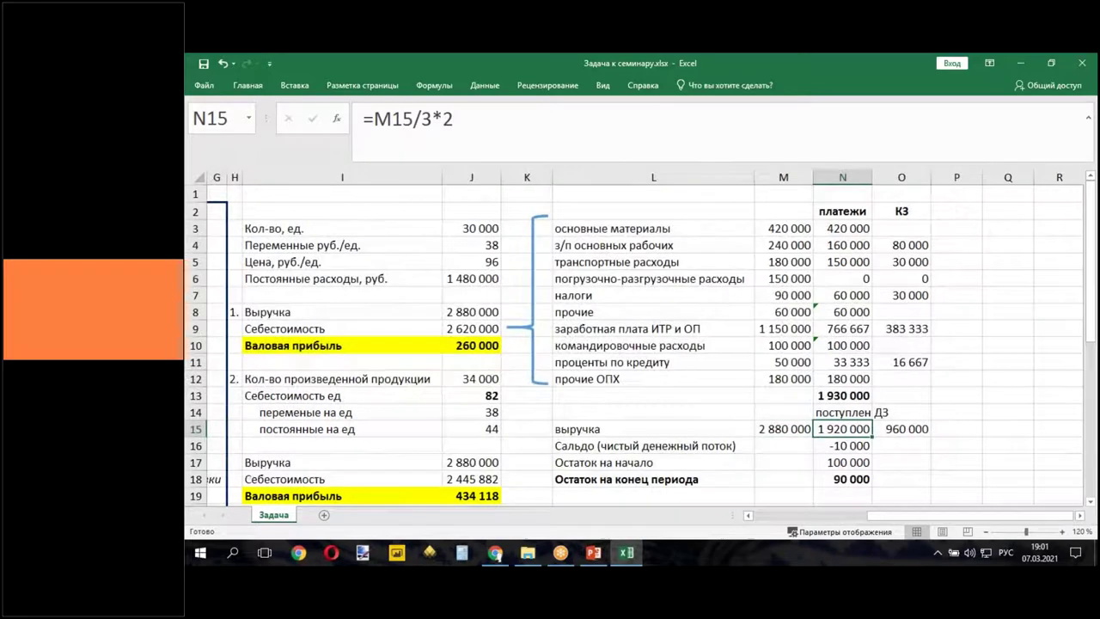
double_click(447, 119)
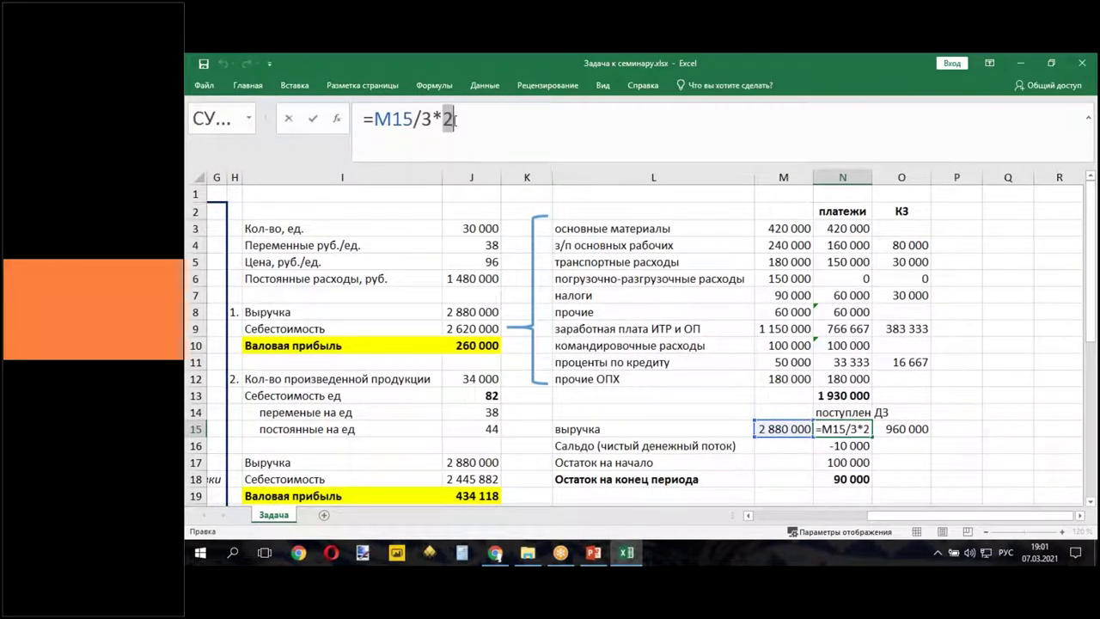
type("1,5")
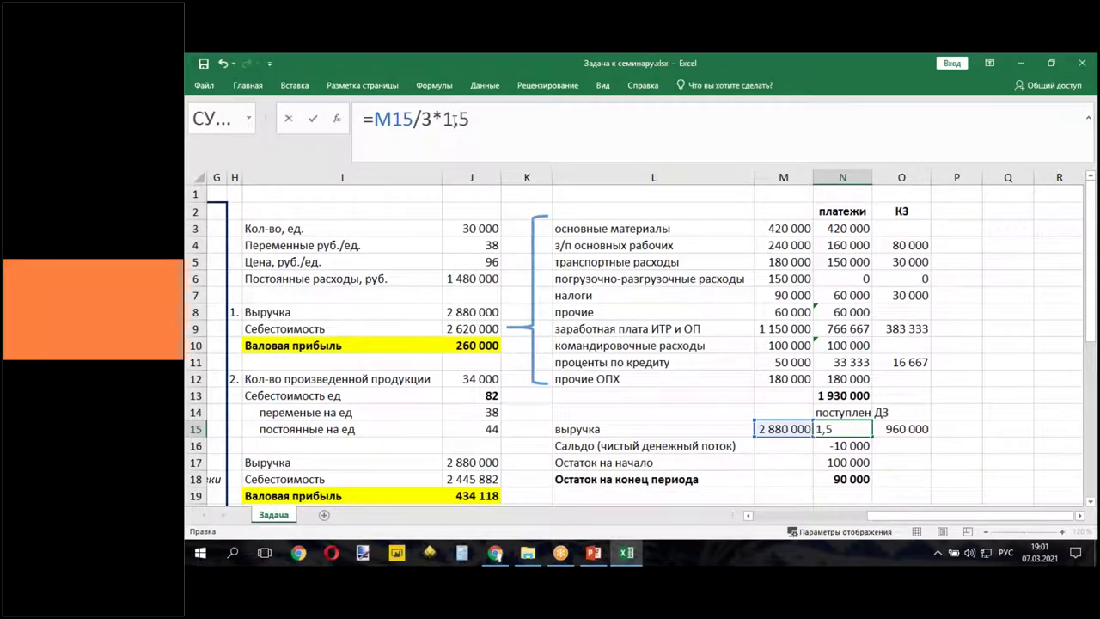
key("Return")
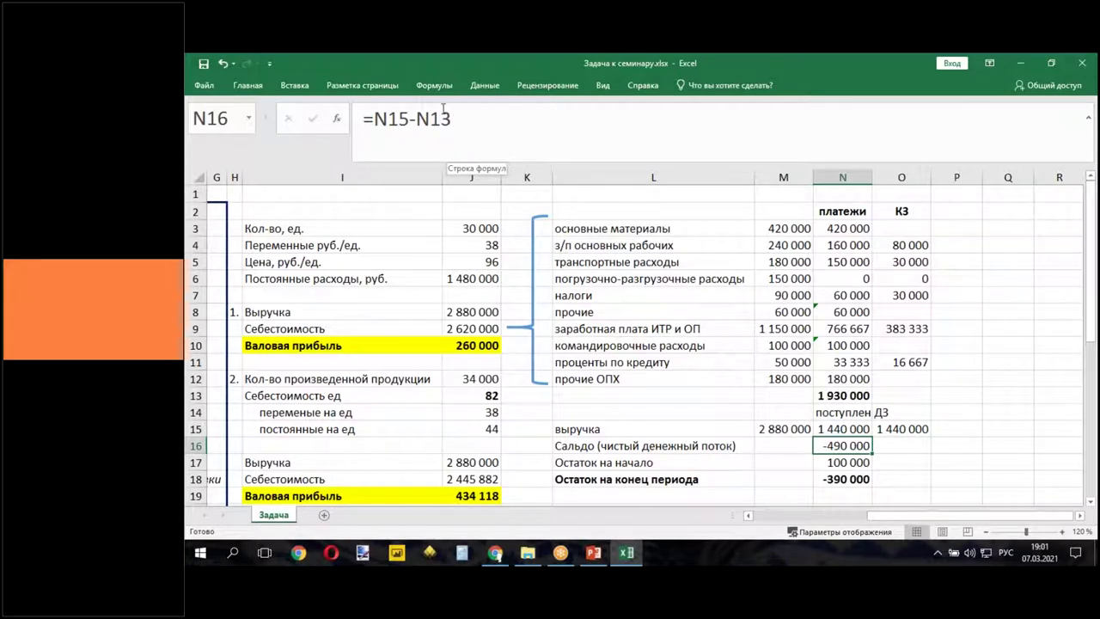
left_click(221, 63)
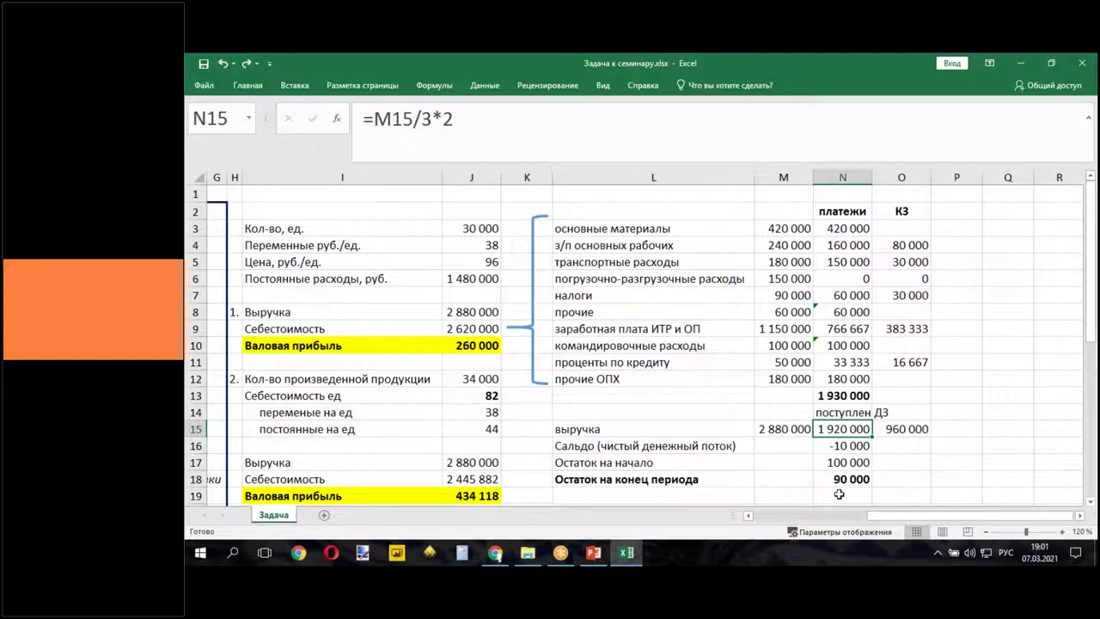
- Set the price payment term in E29 back to "отсрочка платежа 30 к.д."
scroll(887, 519, "left", 3)
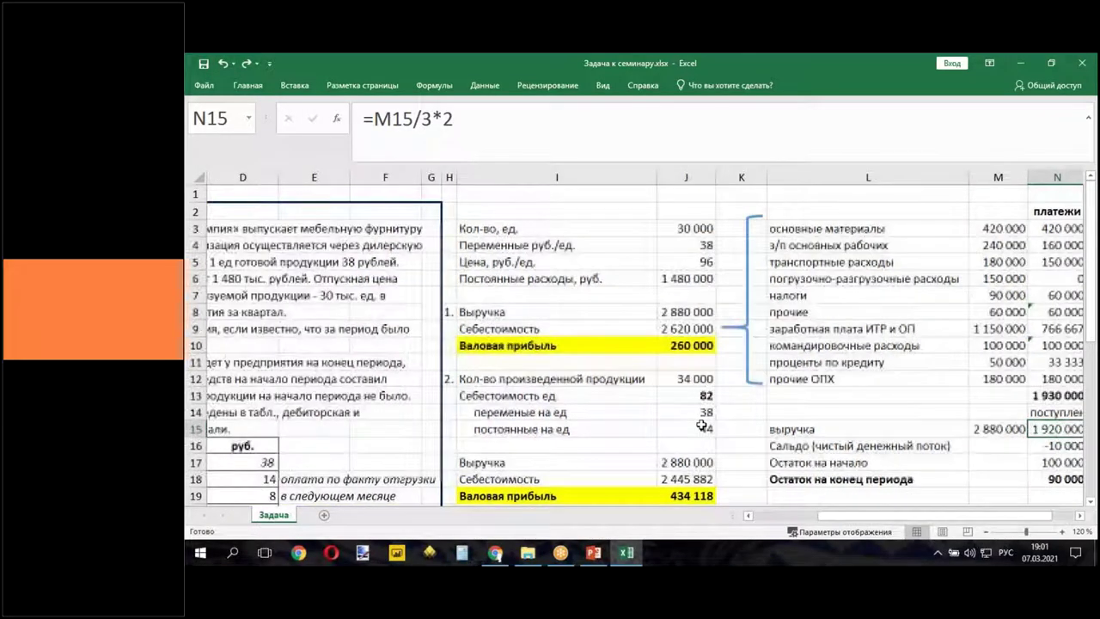
scroll(436, 461, "down", 5)
scroll(432, 447, "down", 2)
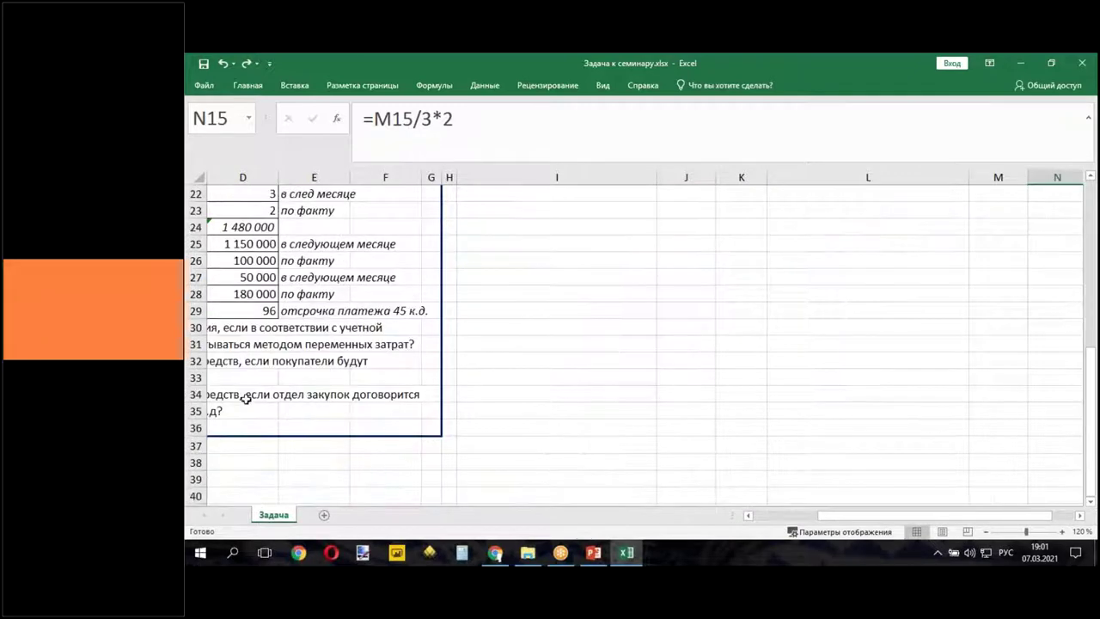
scroll(461, 422, "up", 2)
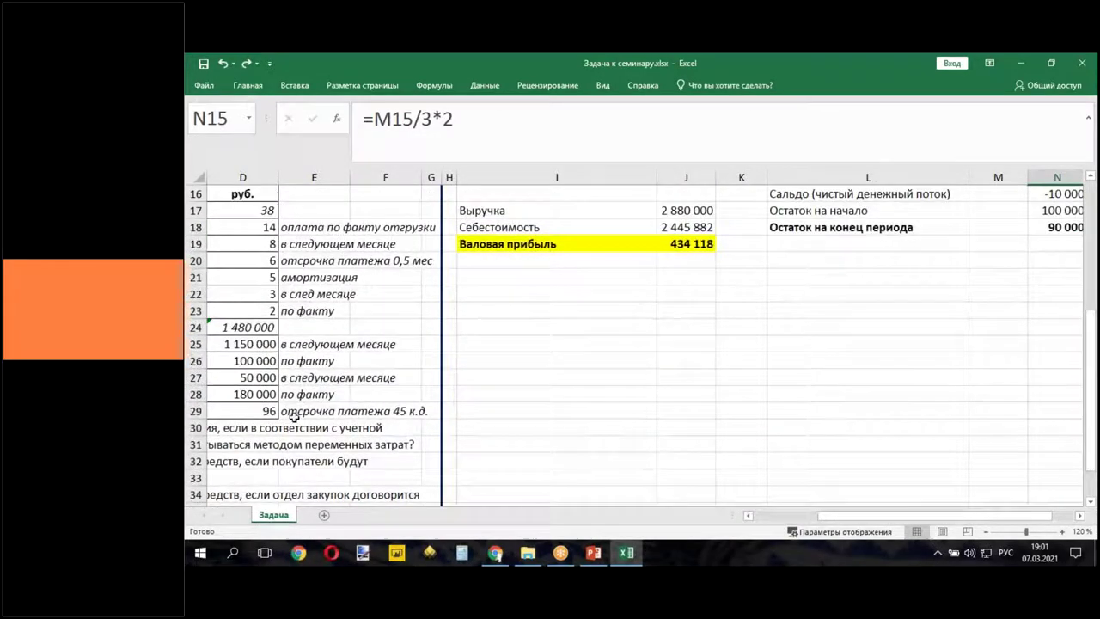
left_click(295, 412)
double_click(542, 120)
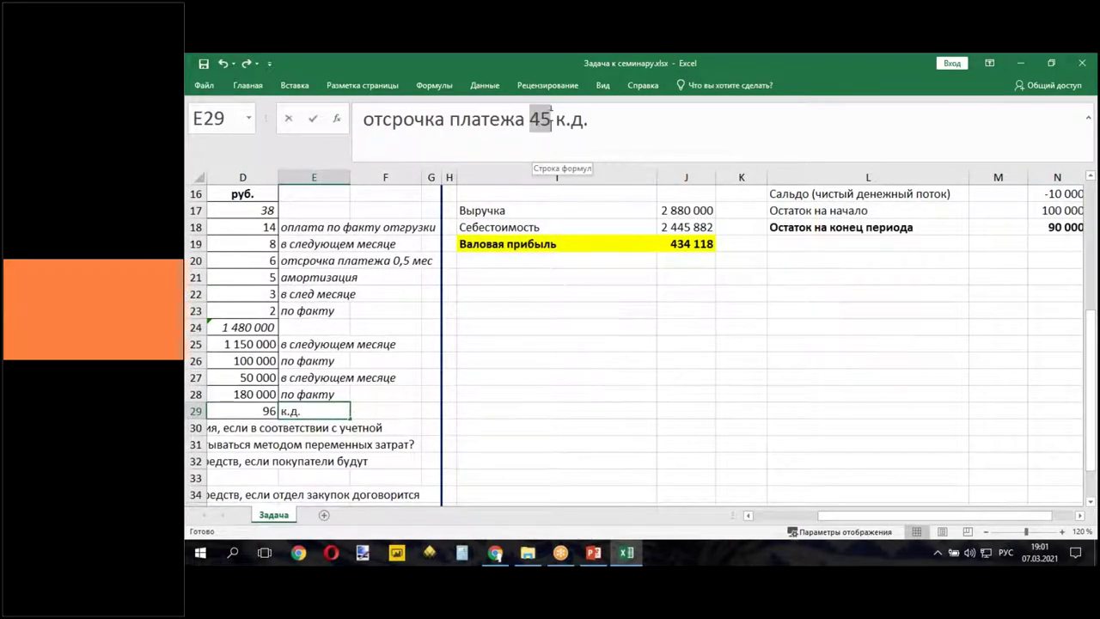
type("30")
key("Return")
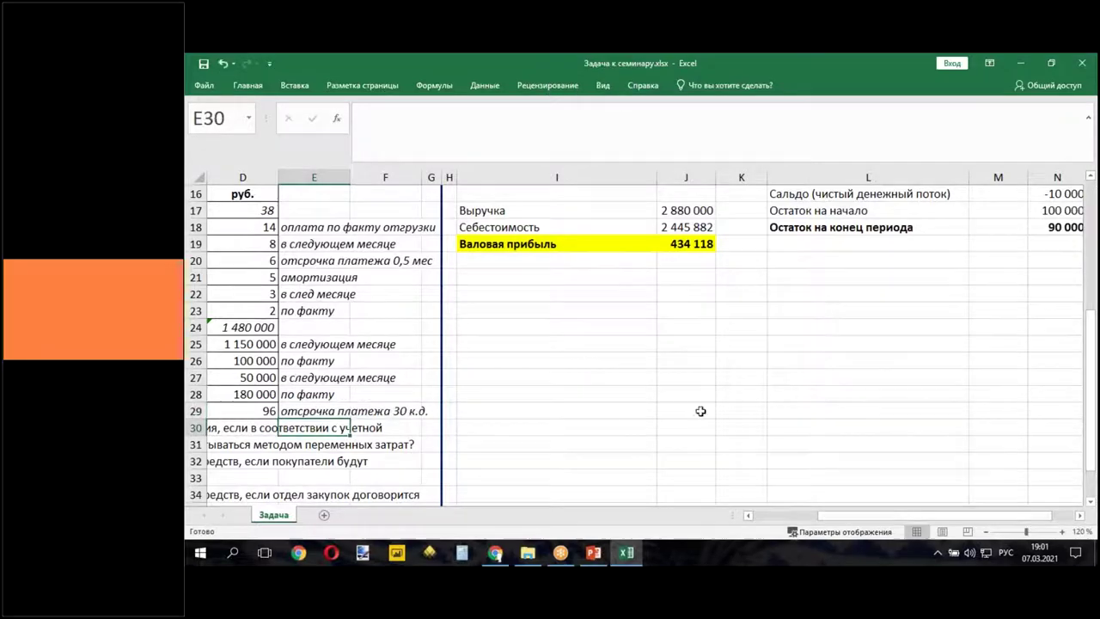
scroll(884, 355, "up", 3)
scroll(884, 355, "up", 2)
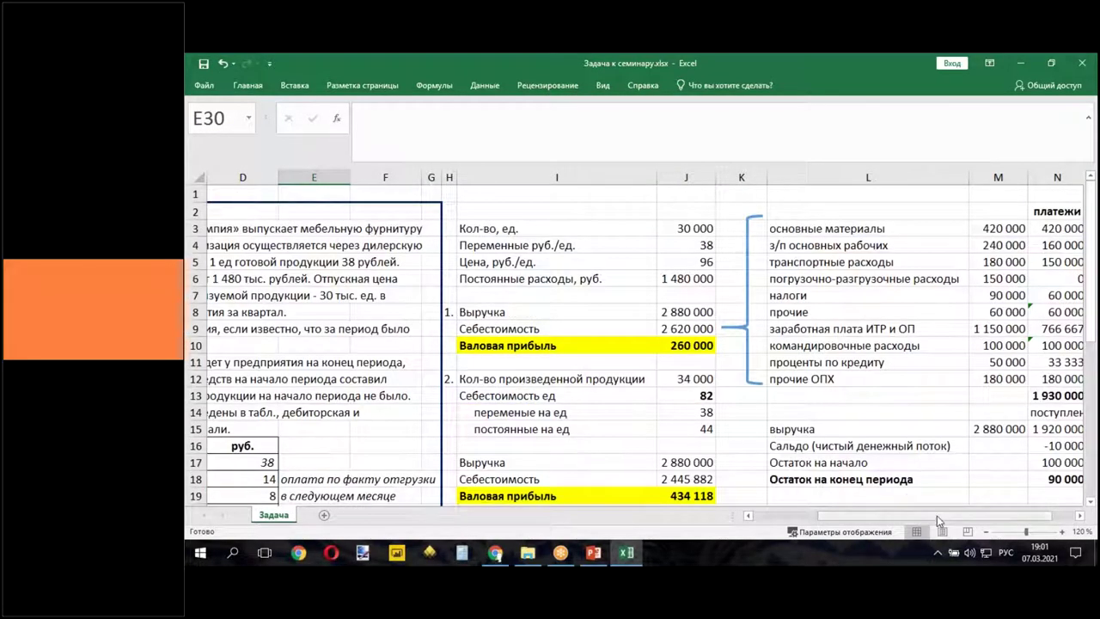
scroll(945, 516, "right", 1)
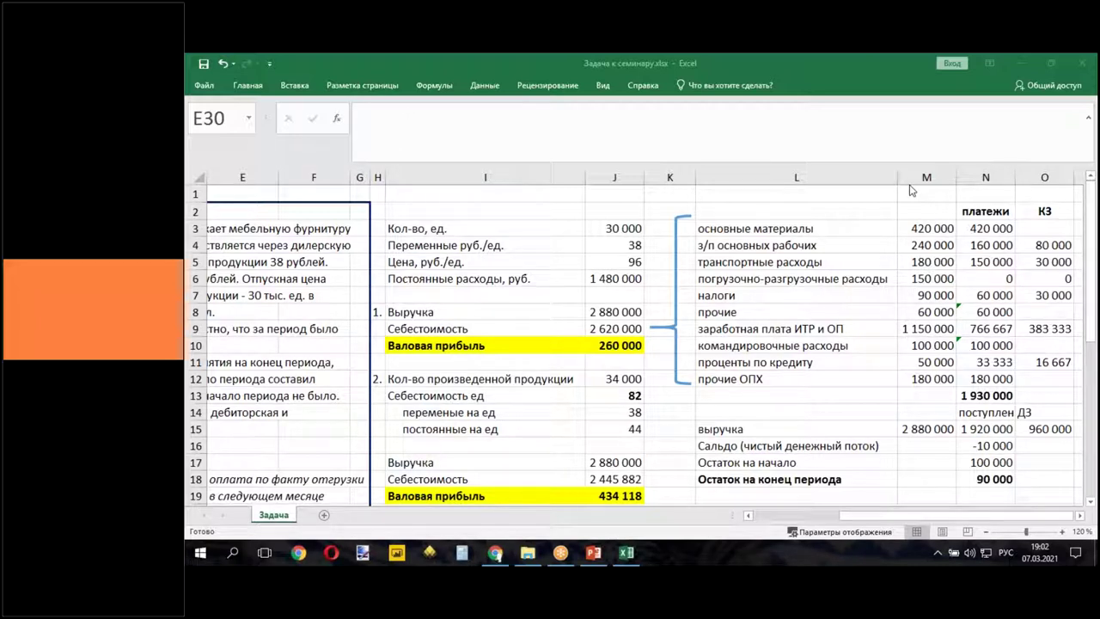
- Fill the net cash flow row L16:N16 with yellow and make it bold
left_click(1080, 517)
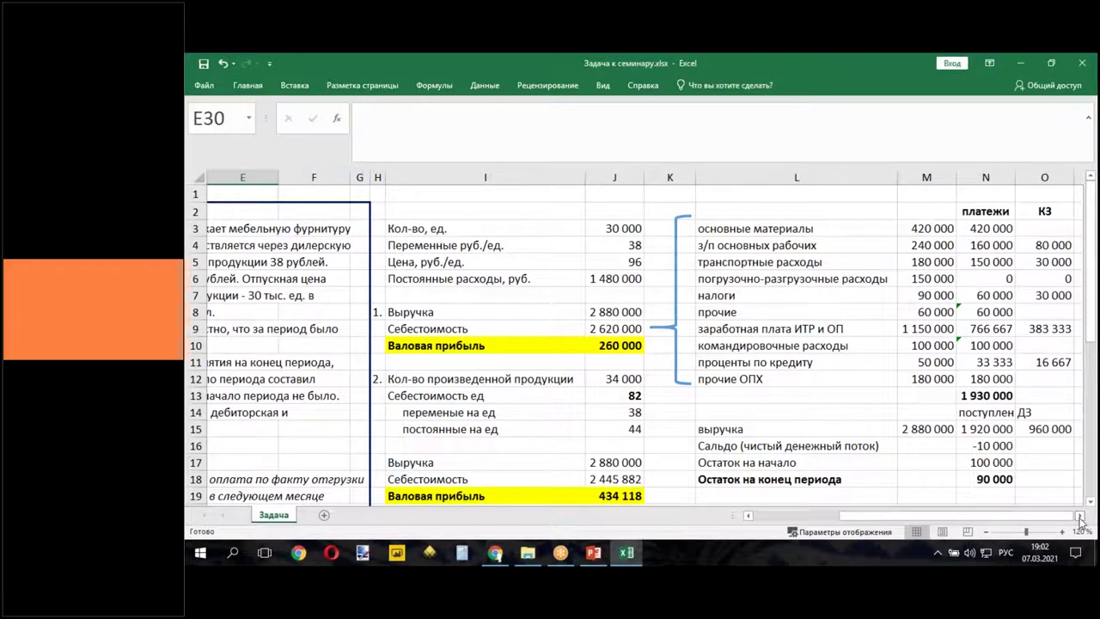
left_click(1081, 517)
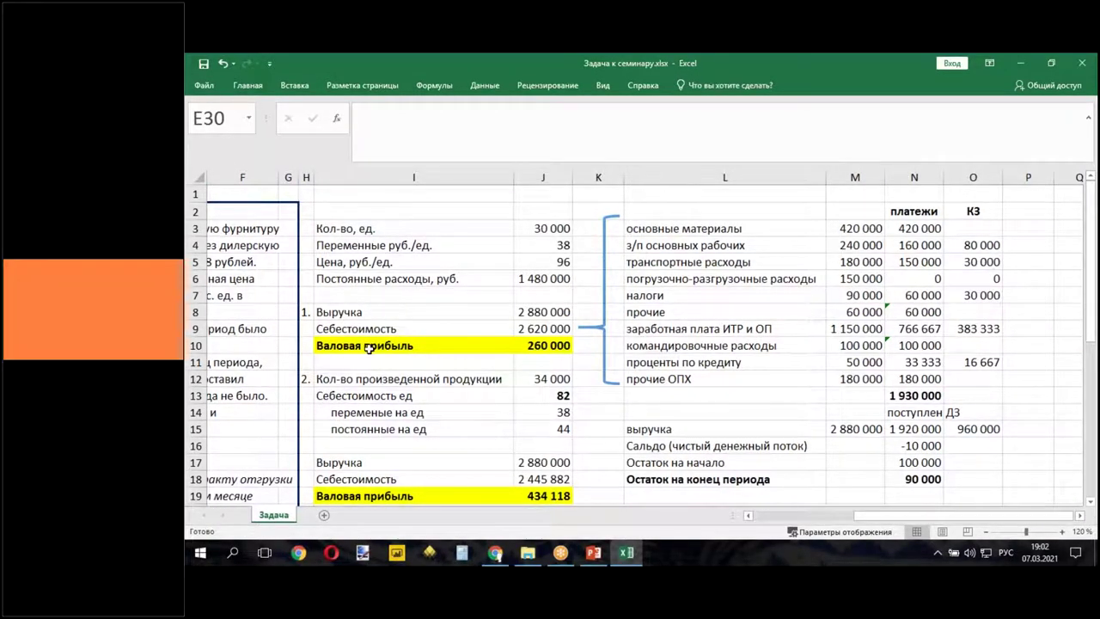
left_click_drag(344, 313, 524, 348)
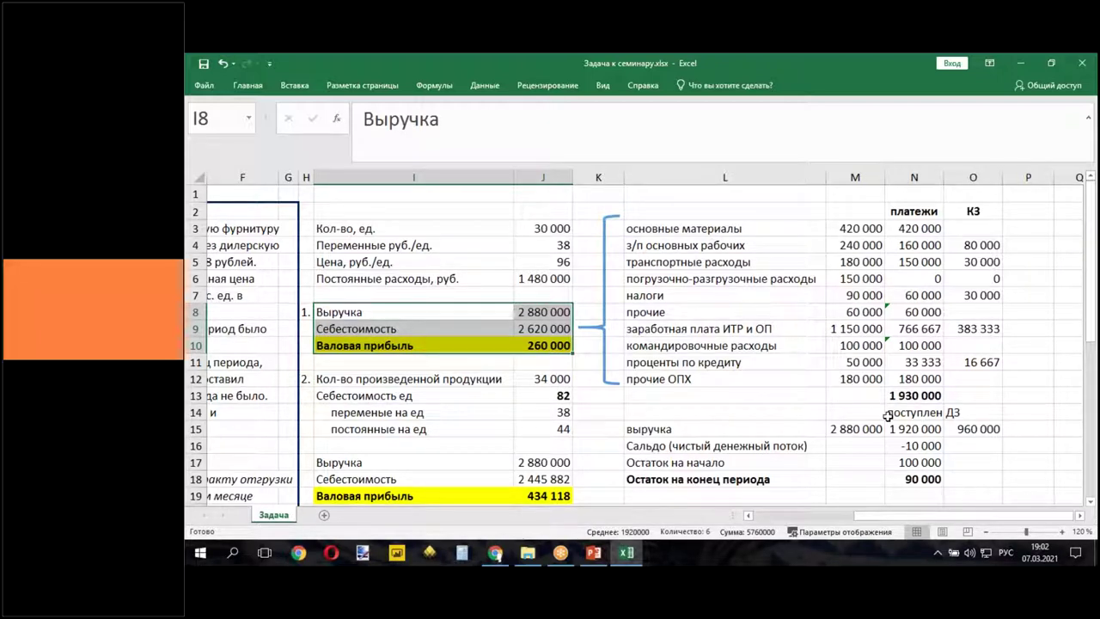
left_click(908, 481)
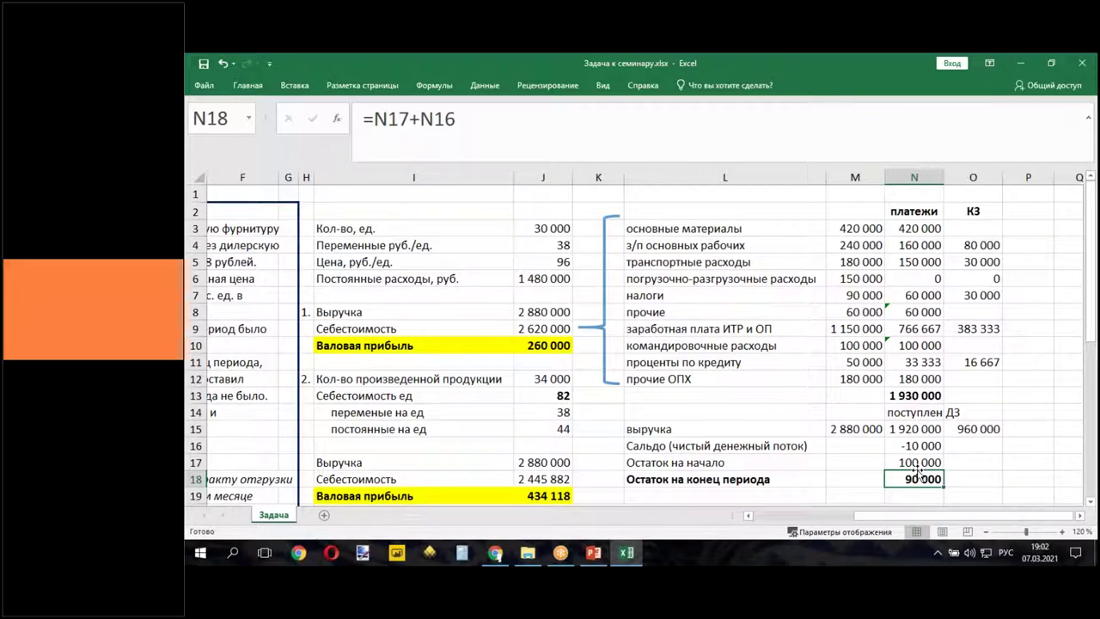
left_click(900, 446)
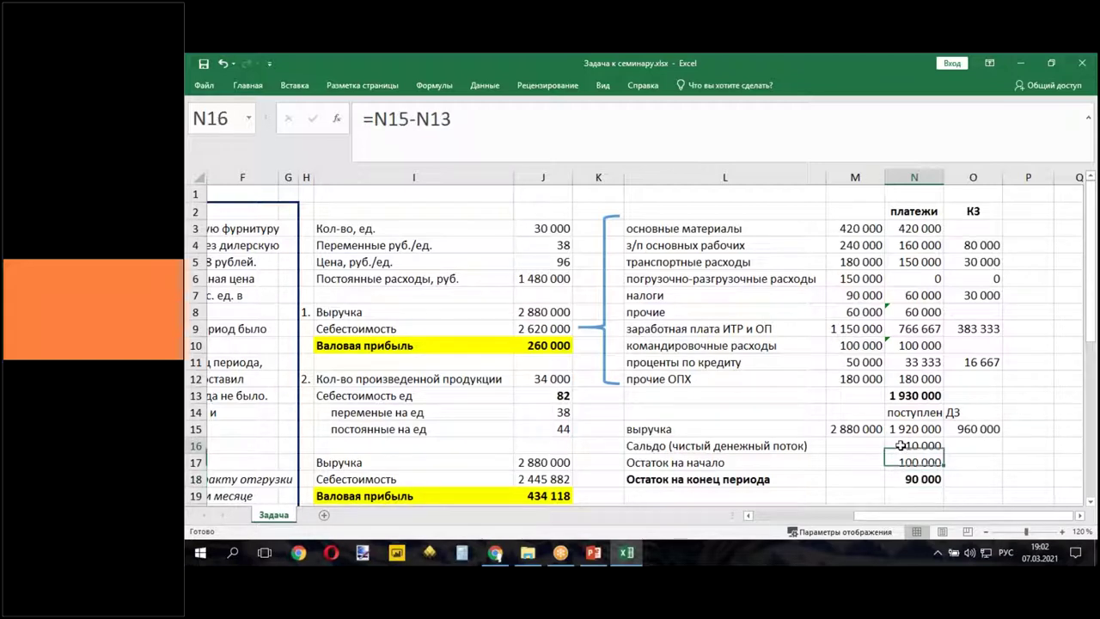
left_click_drag(731, 445, 915, 445)
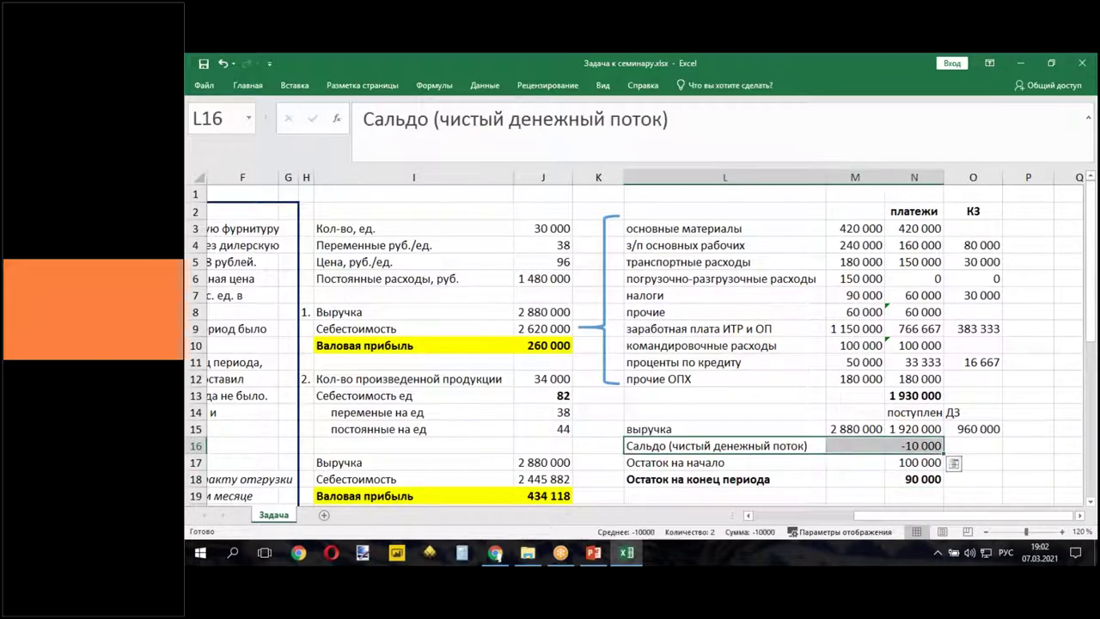
left_click(245, 86)
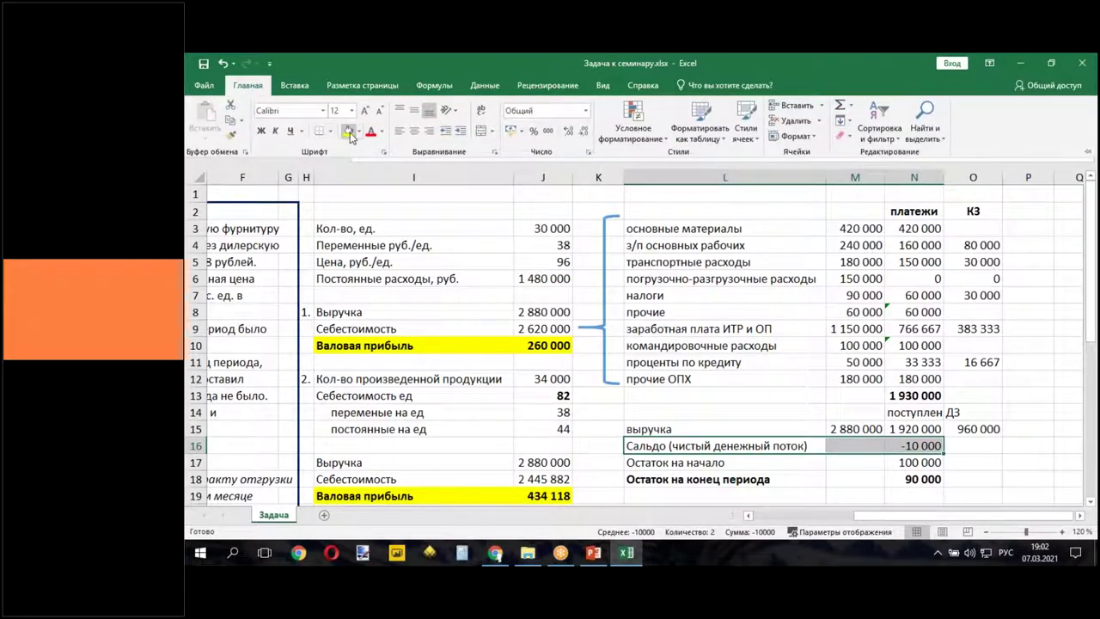
left_click(346, 133)
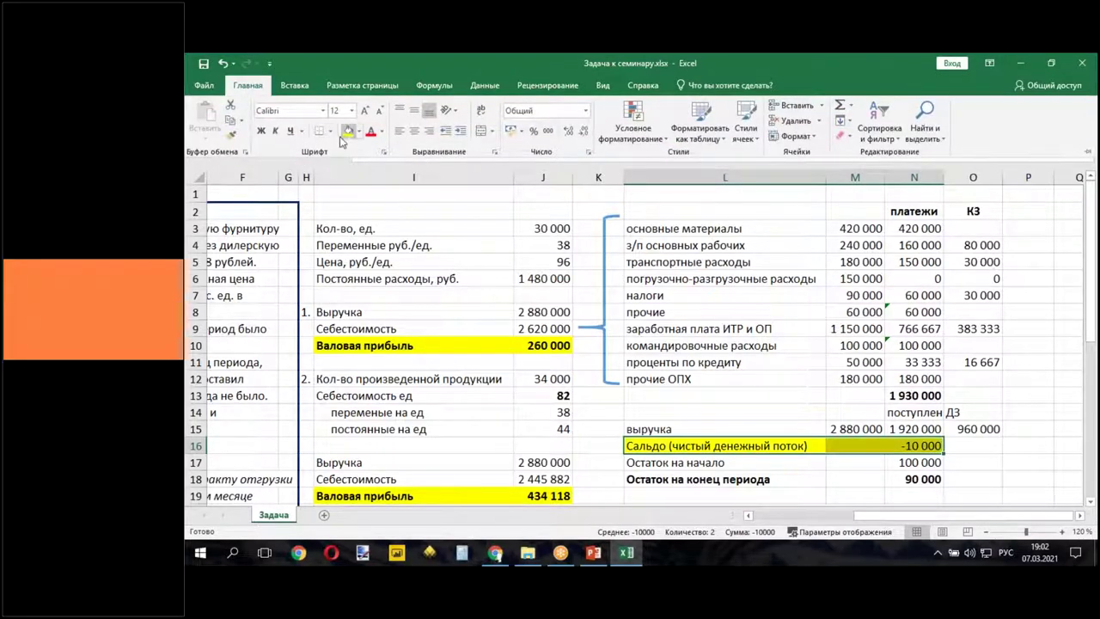
left_click(262, 131)
left_click(912, 446)
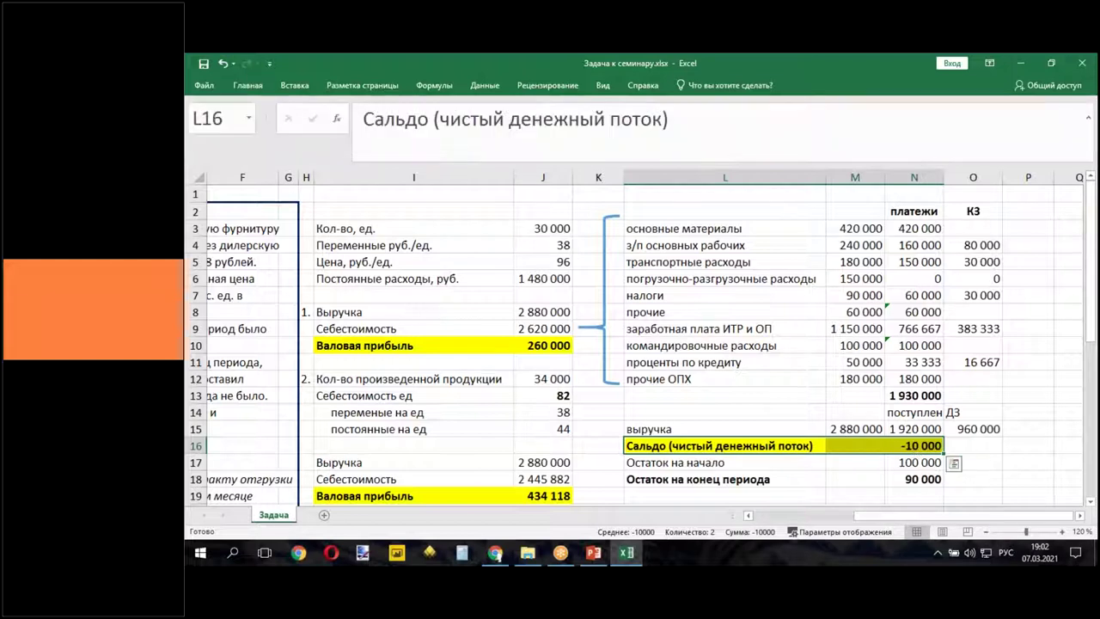
- Compare the gross profit in J10 with the net cash flow in N16, and read question 4 in C30:C31
left_click(543, 344)
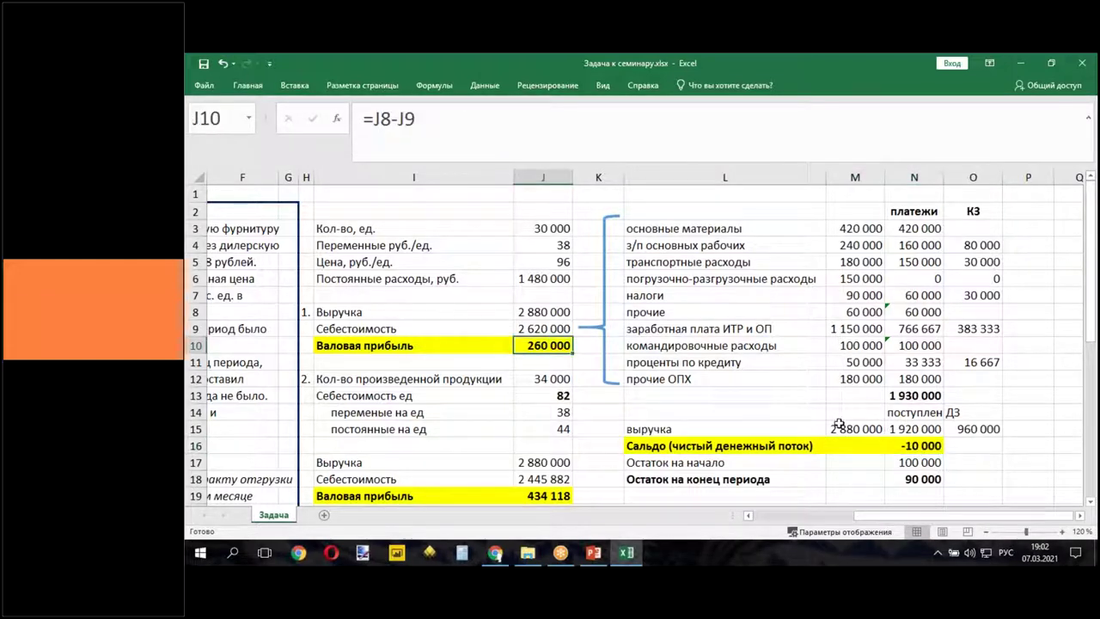
left_click(908, 446)
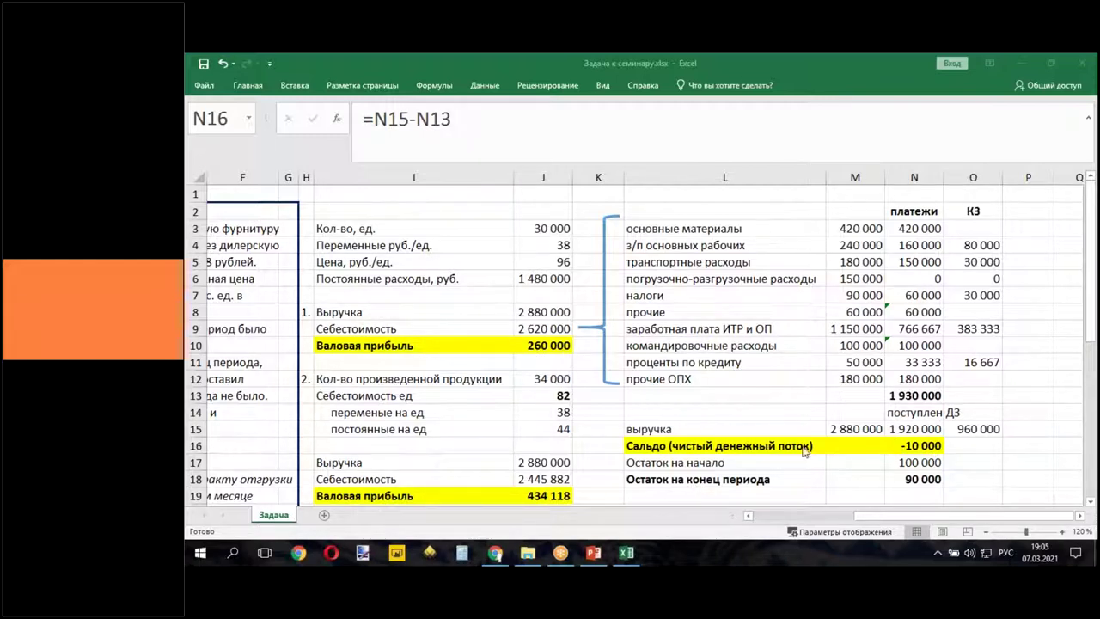
left_click(876, 519)
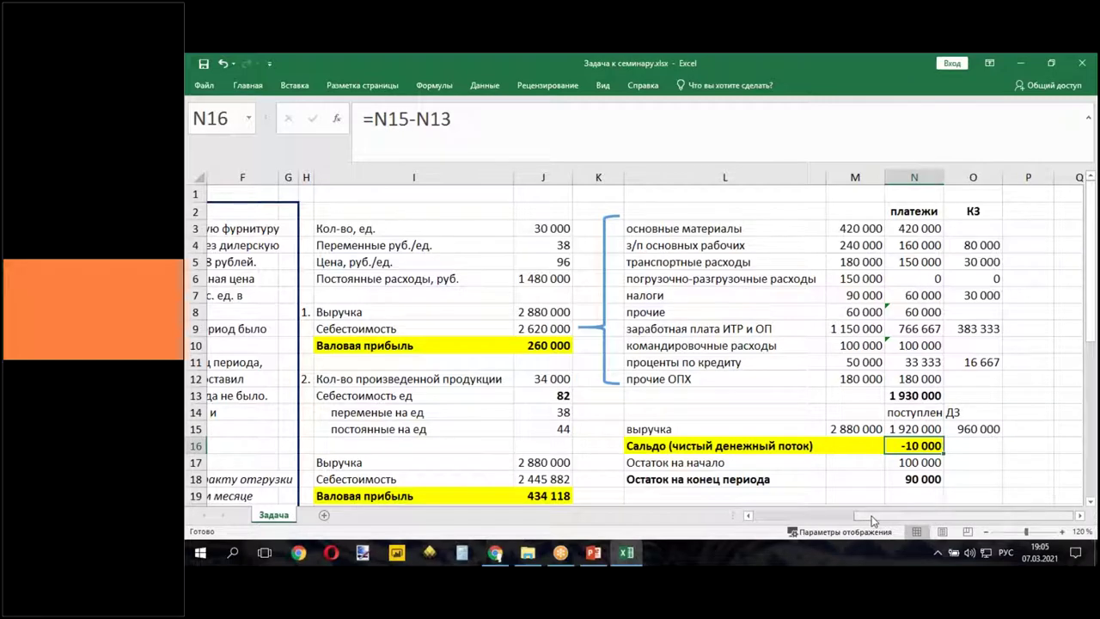
mouse_move(871, 519)
left_mouse_down()
mouse_move(846, 519)
mouse_move(868, 519)
left_mouse_up()
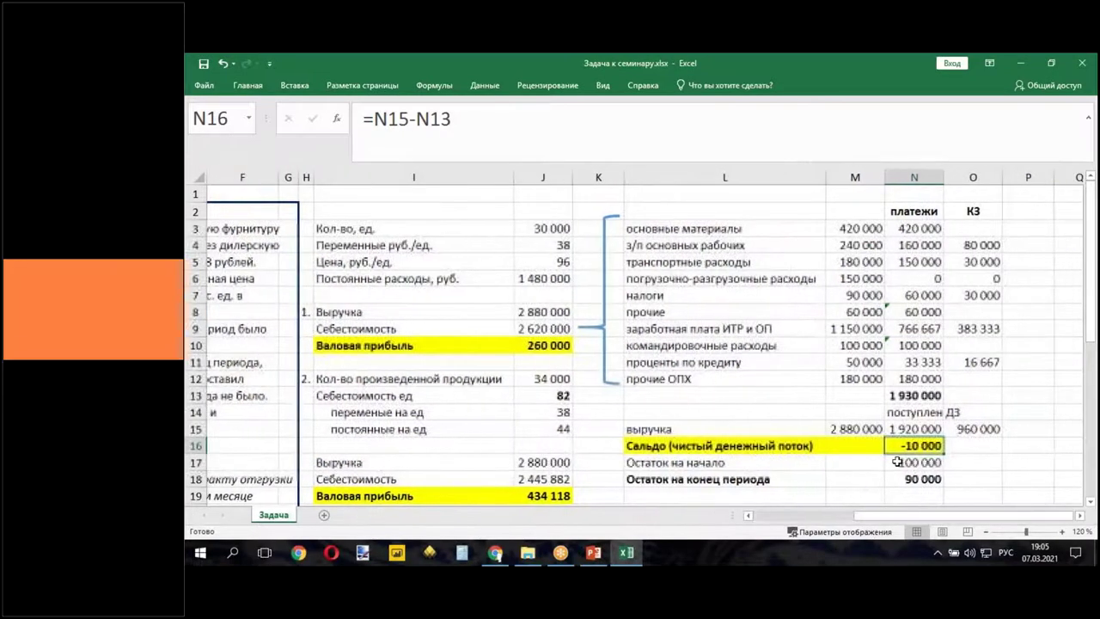
left_click(548, 346)
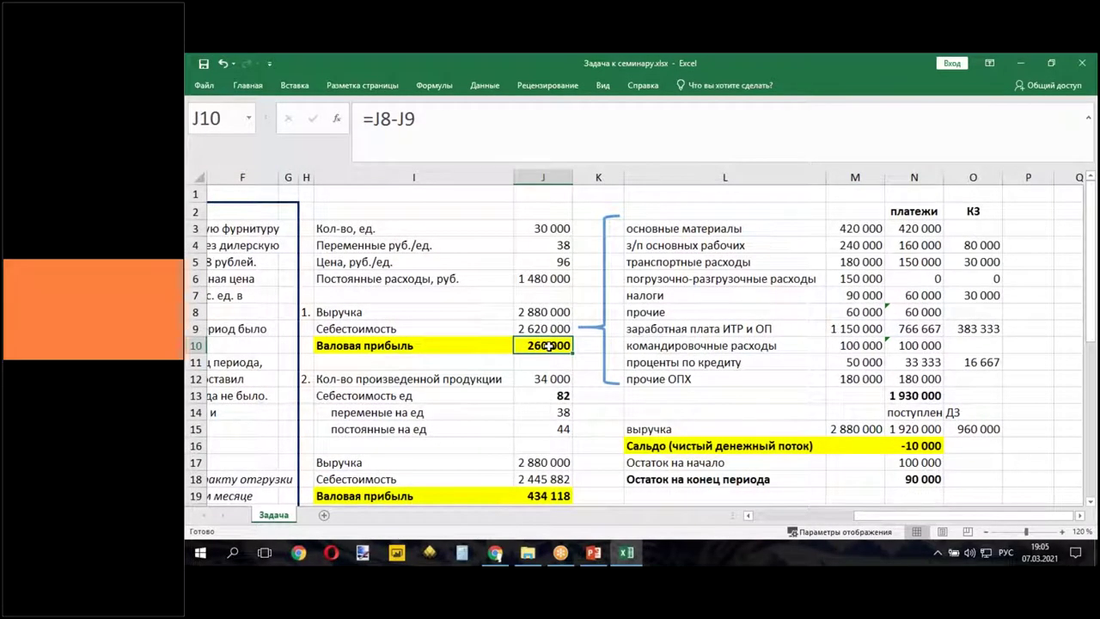
left_click(937, 446)
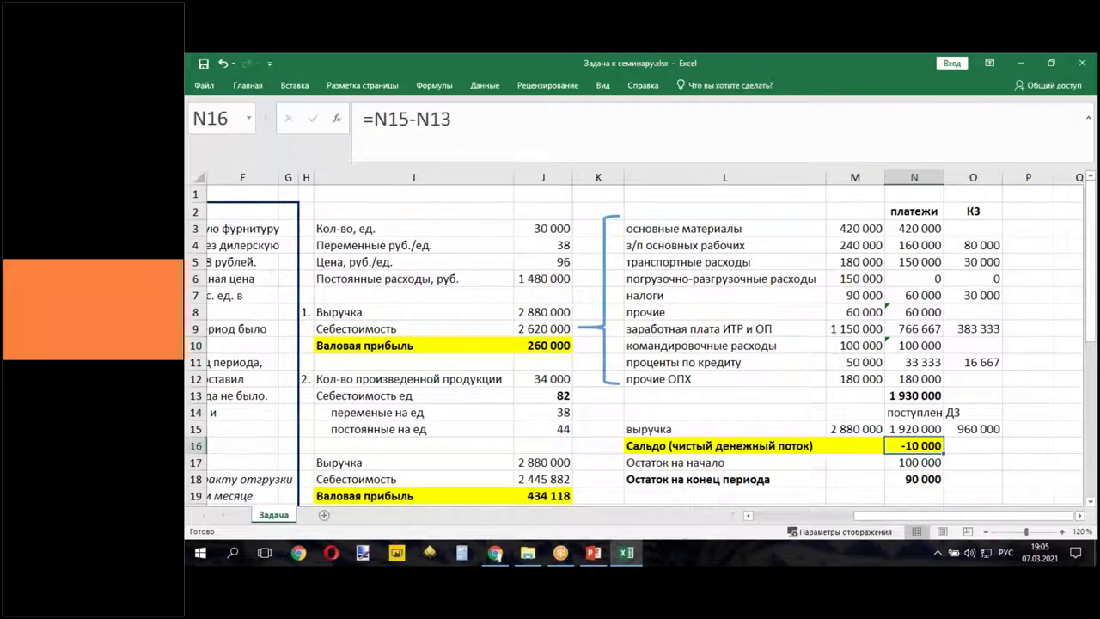
left_click_drag(914, 519, 815, 519)
scroll(610, 397, "down", 3)
scroll(610, 397, "down", 4)
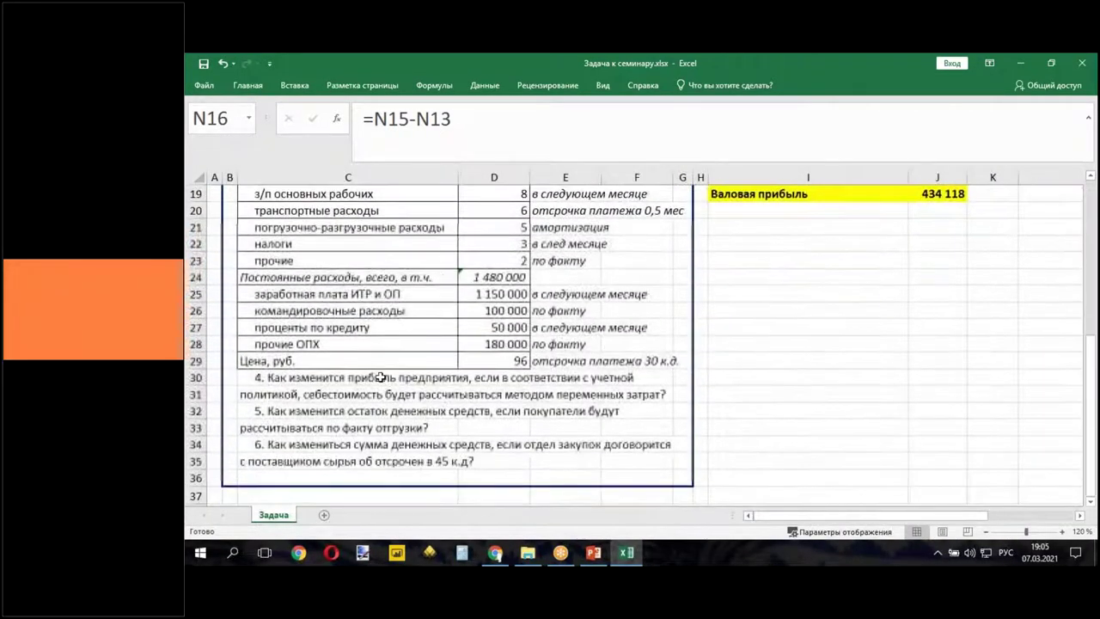
left_click(268, 378)
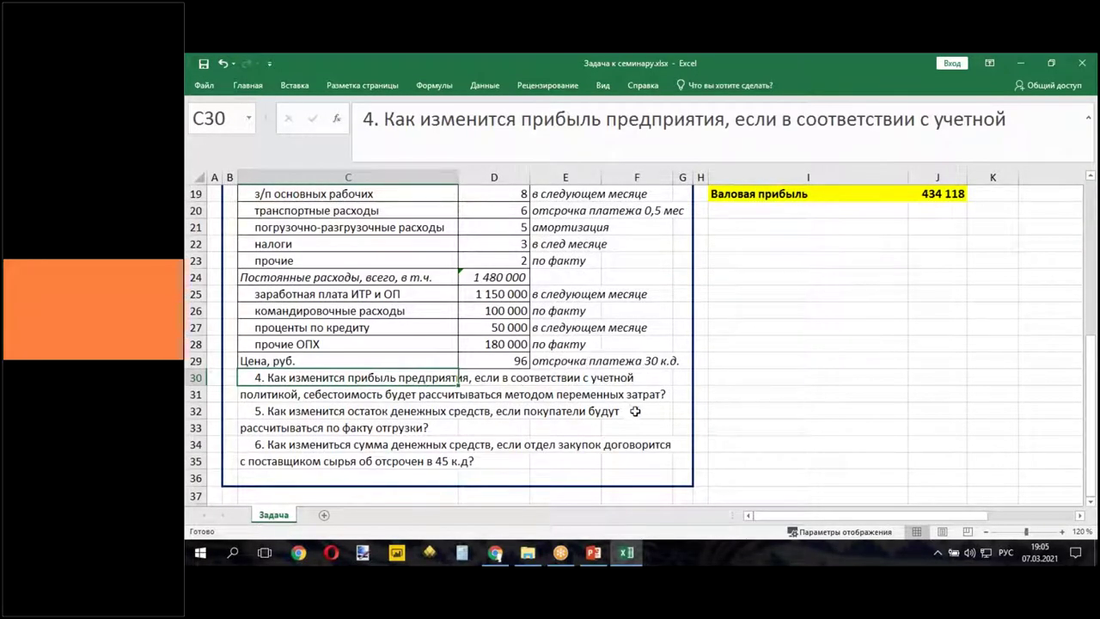
left_click(271, 400)
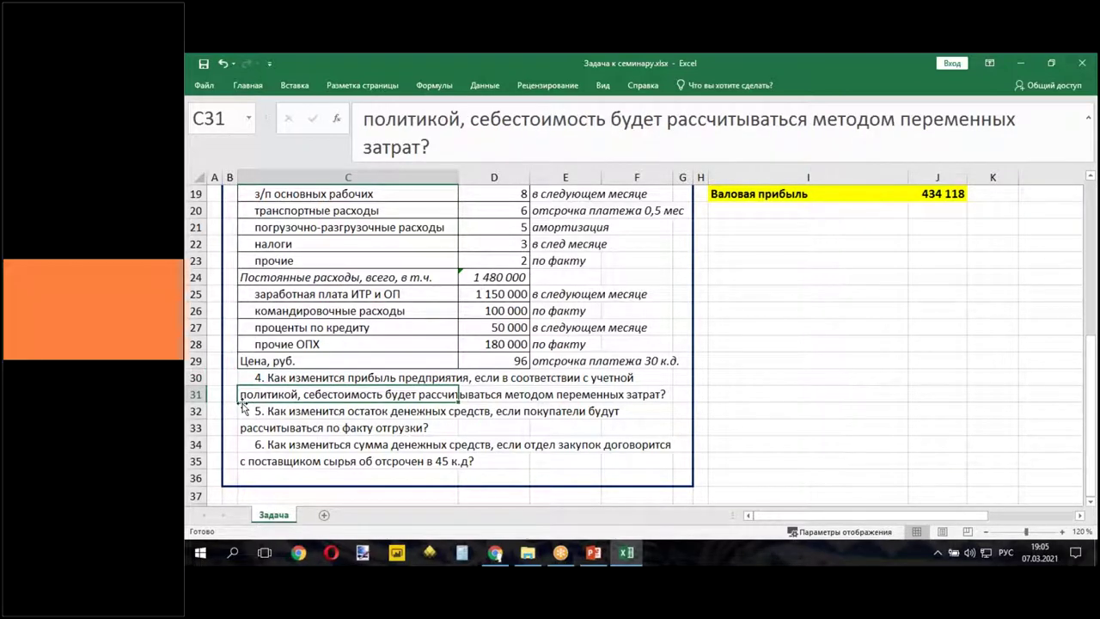
- Change the fill of the second gross profit row I19:J19 to the standard light green
left_click_drag(829, 515, 960, 517)
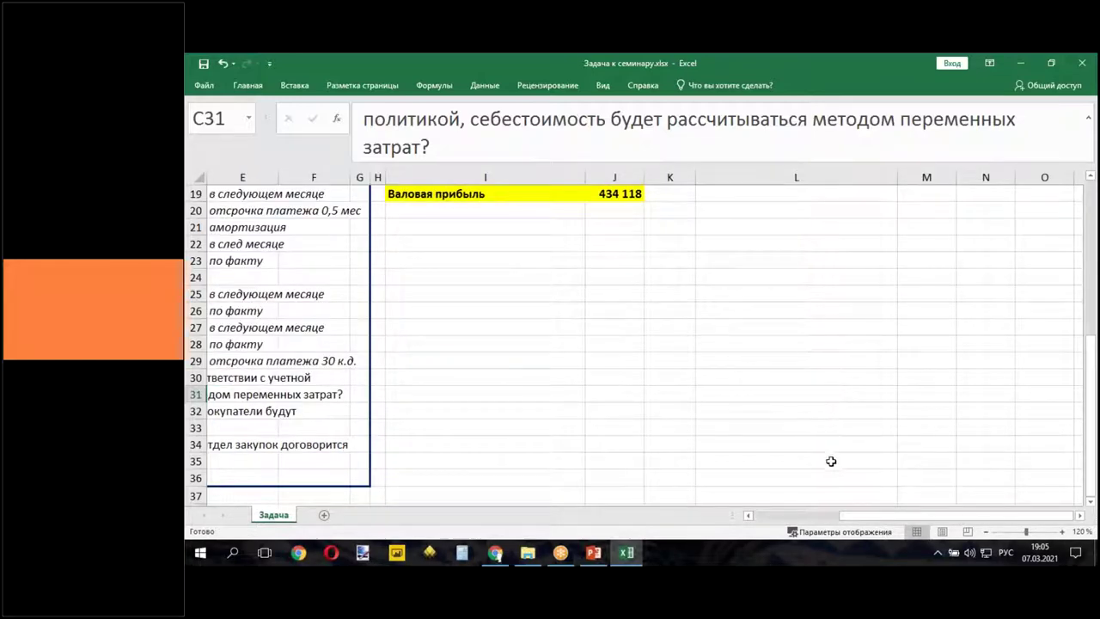
scroll(822, 428, "up", 1)
scroll(822, 427, "up", 3)
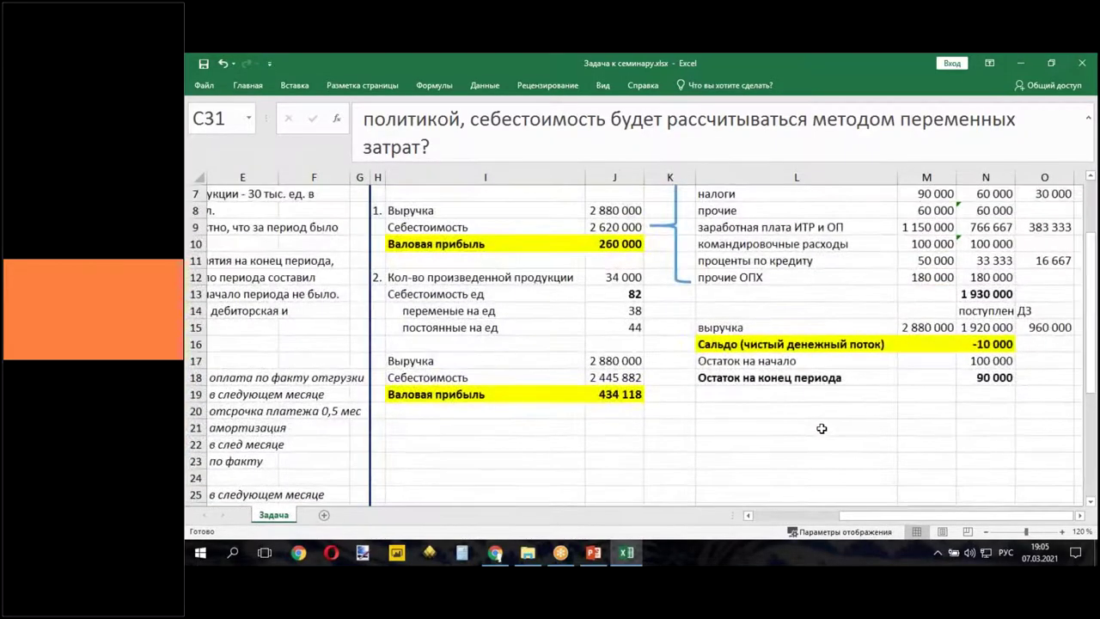
mouse_move(849, 517)
left_mouse_down()
mouse_move(838, 518)
mouse_move(850, 516)
left_mouse_up()
left_click(404, 278)
left_click_drag(404, 278, 606, 393)
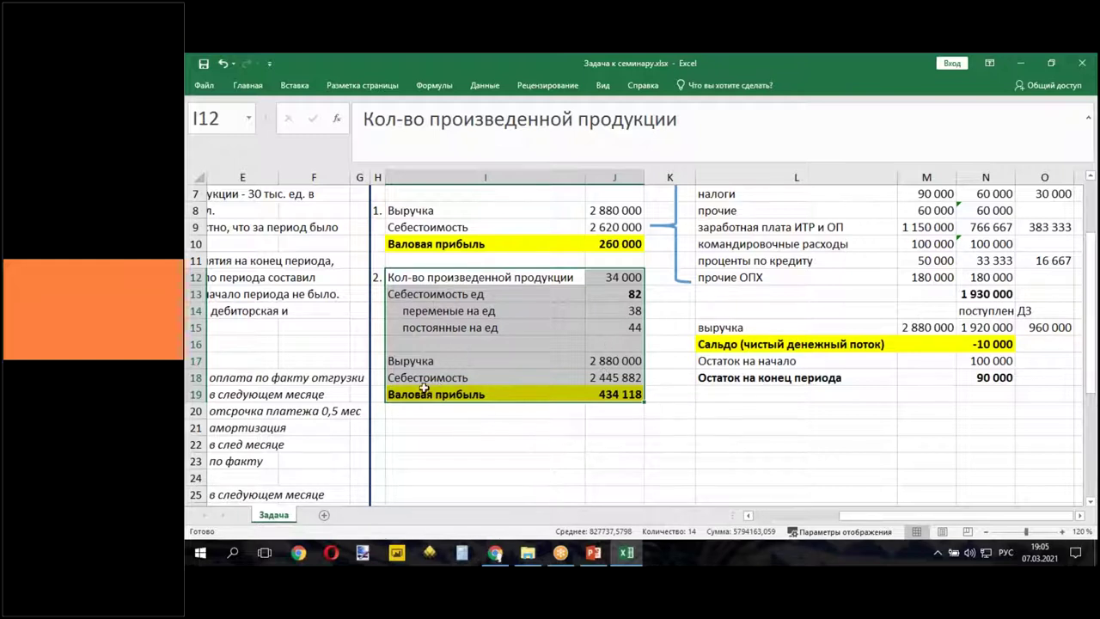
left_click(472, 392)
left_click_drag(471, 392, 614, 393)
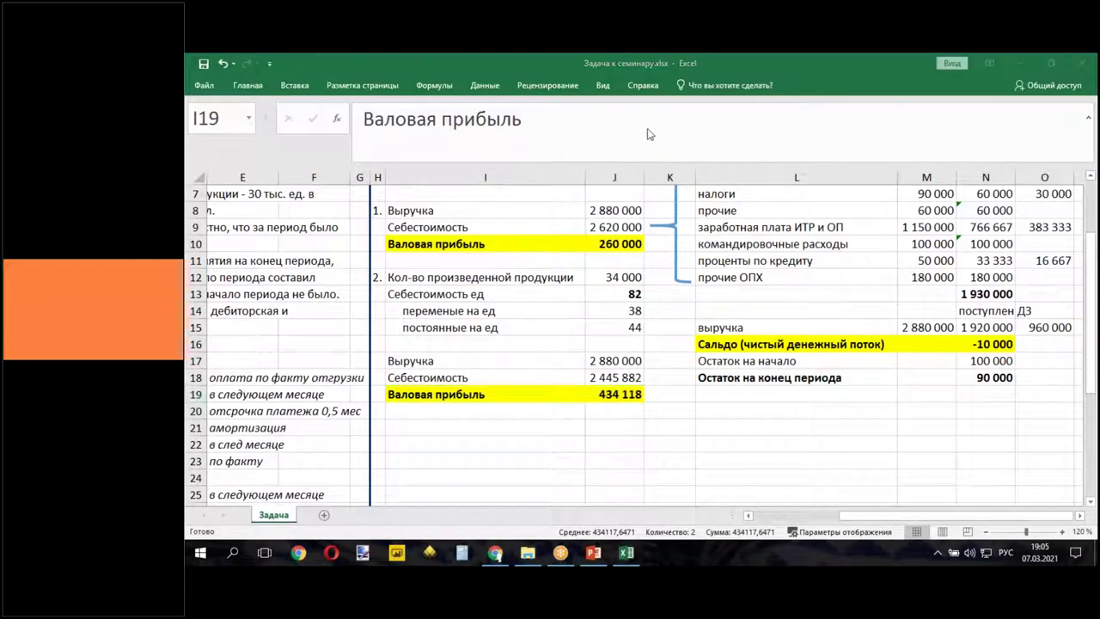
left_click(245, 86)
left_click(359, 130)
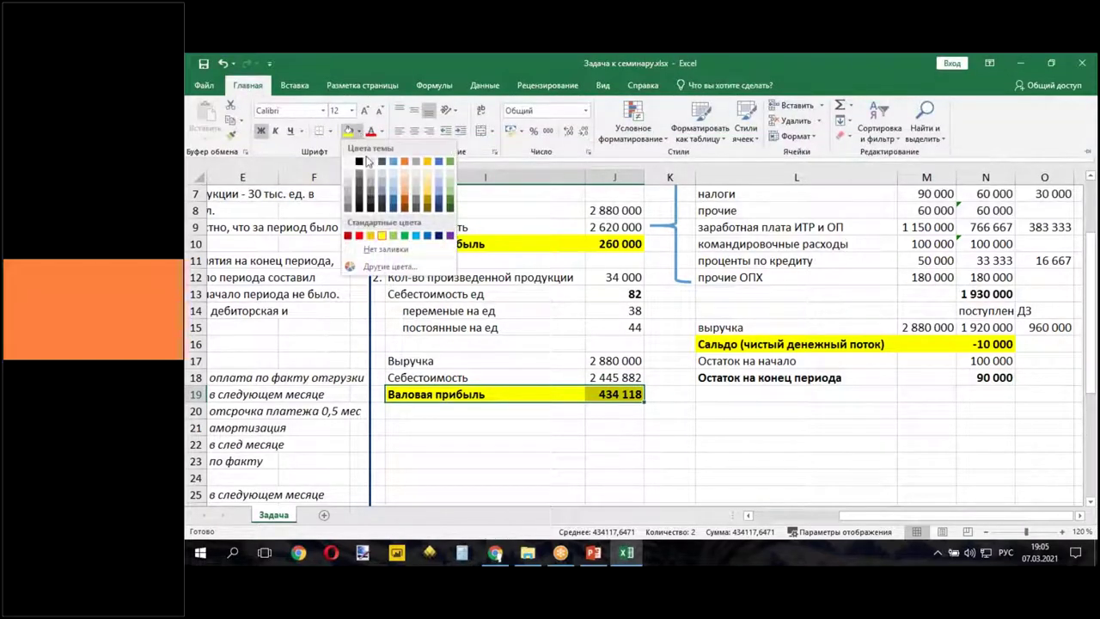
left_click(394, 237)
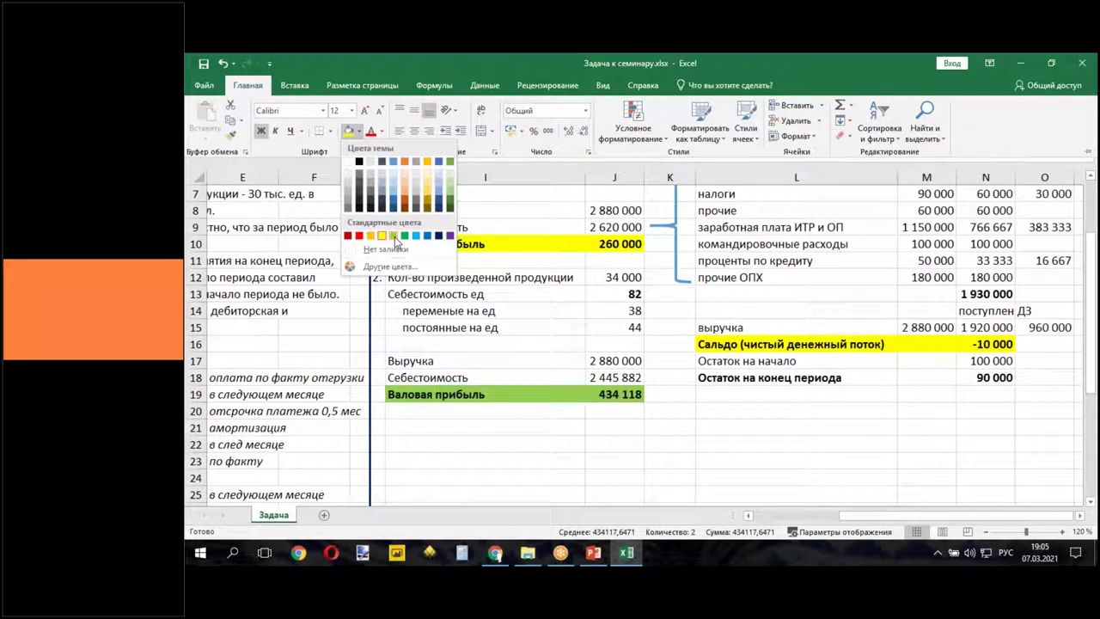
left_click(710, 433)
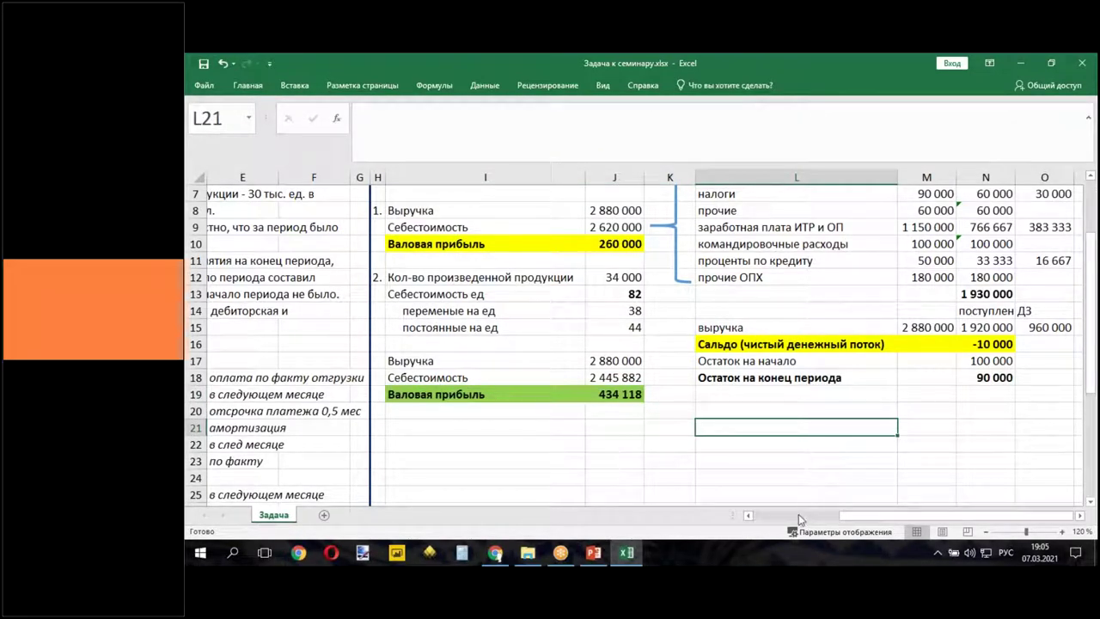
- Examine the revenue and cost formulas in J17 and J18 and the payment amounts in N3:N12
left_click(601, 359)
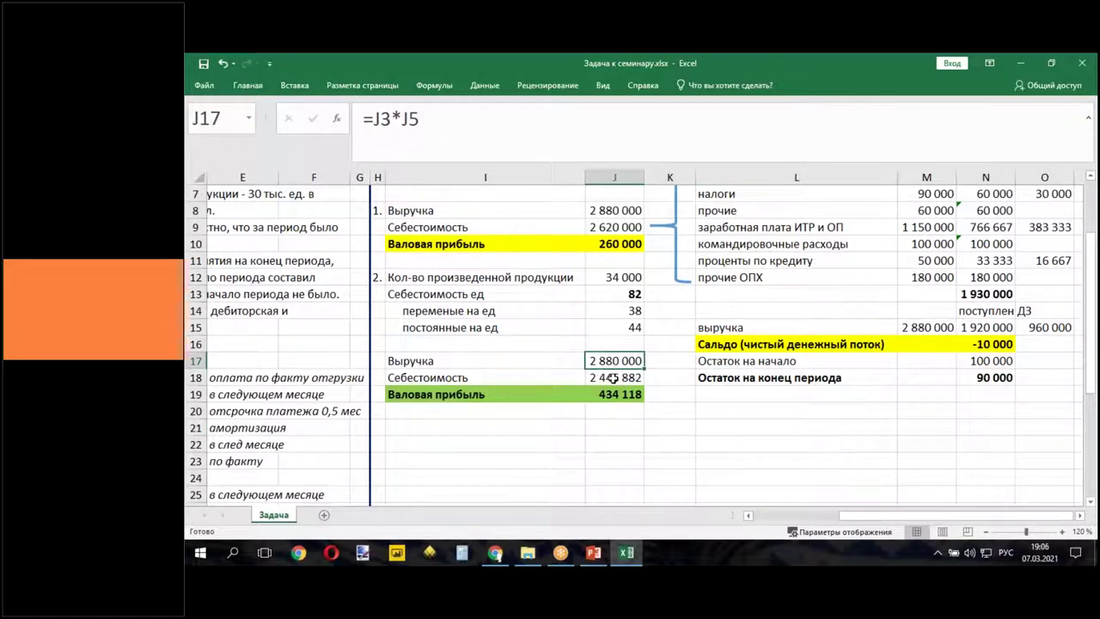
left_click(611, 378)
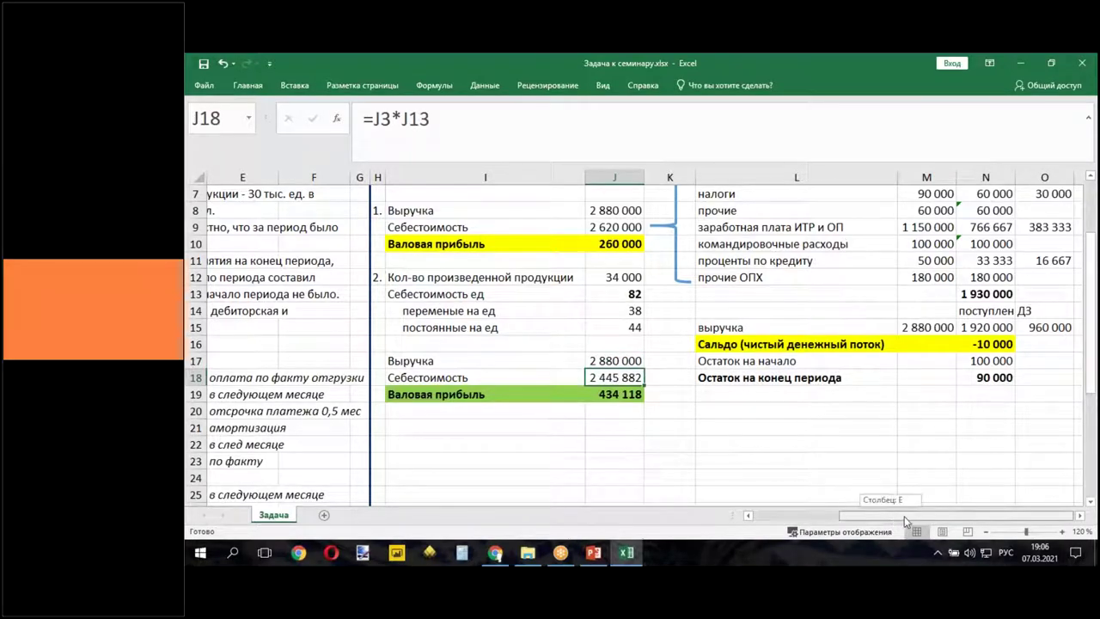
left_click(1080, 516)
double_click(1081, 515)
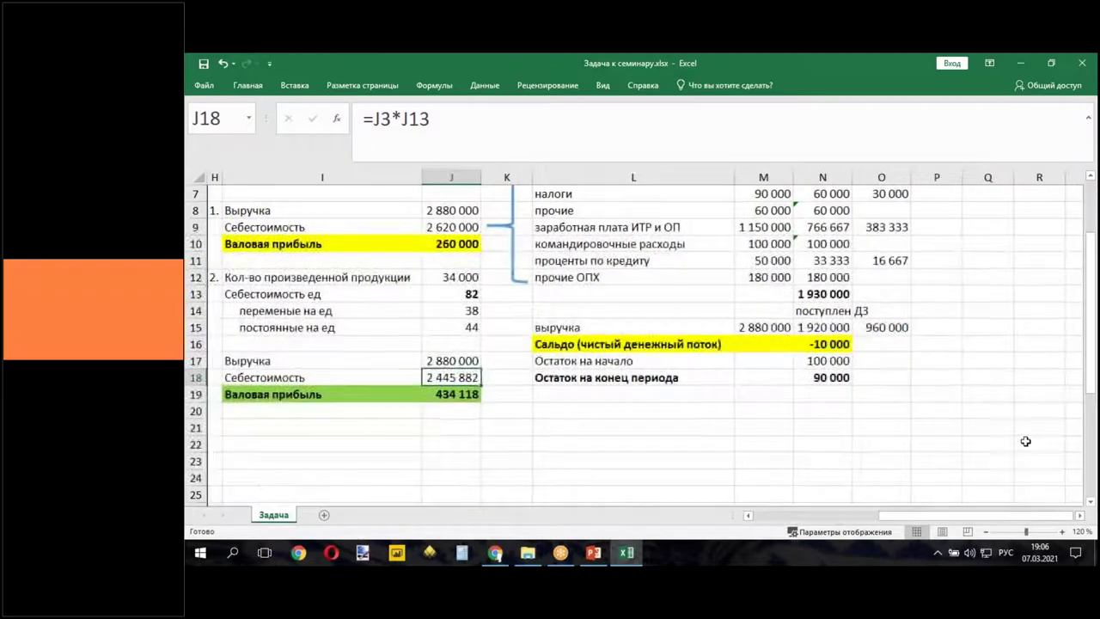
scroll(826, 208, "up", 3)
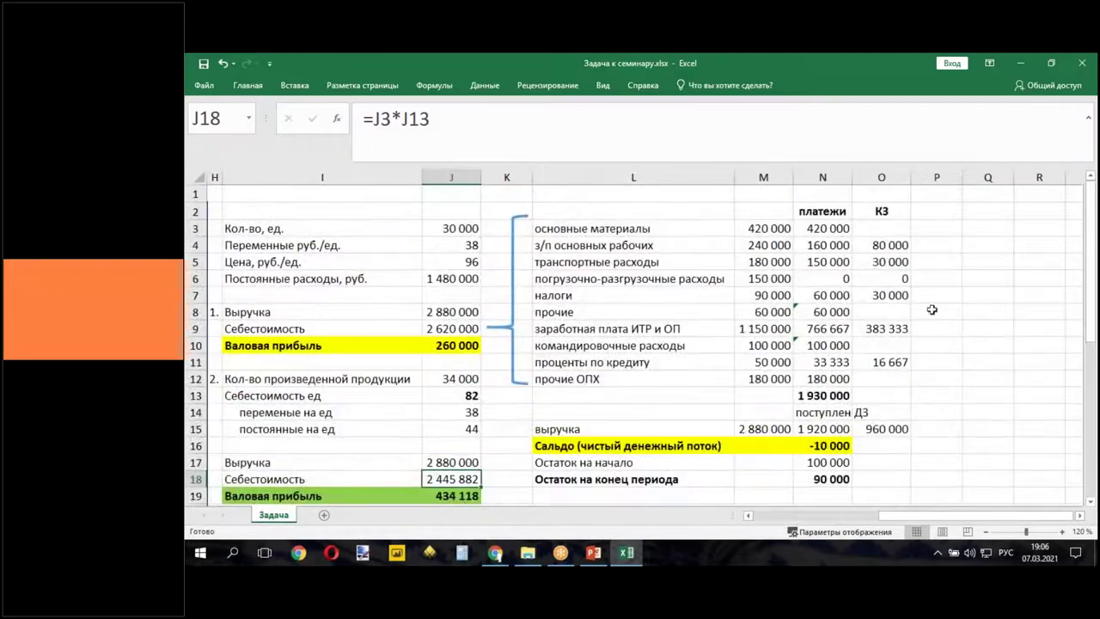
left_click(817, 228)
left_click_drag(815, 239, 819, 379)
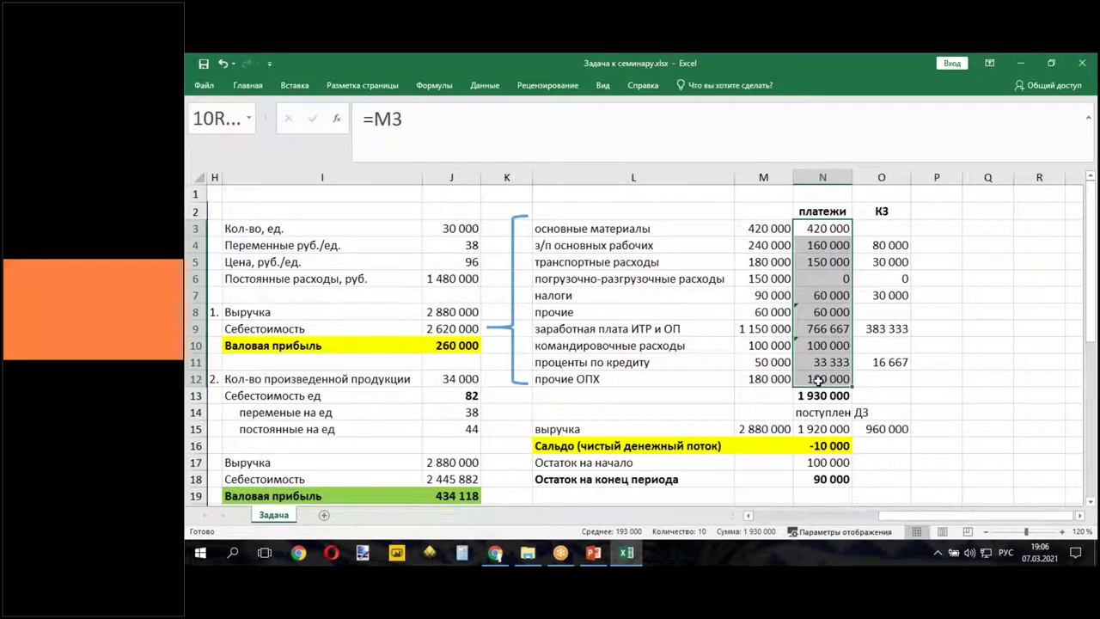
left_click_drag(818, 380, 819, 380)
- Fill the payments and payables headers N2:O2 with yellow
left_click_drag(827, 208, 871, 207)
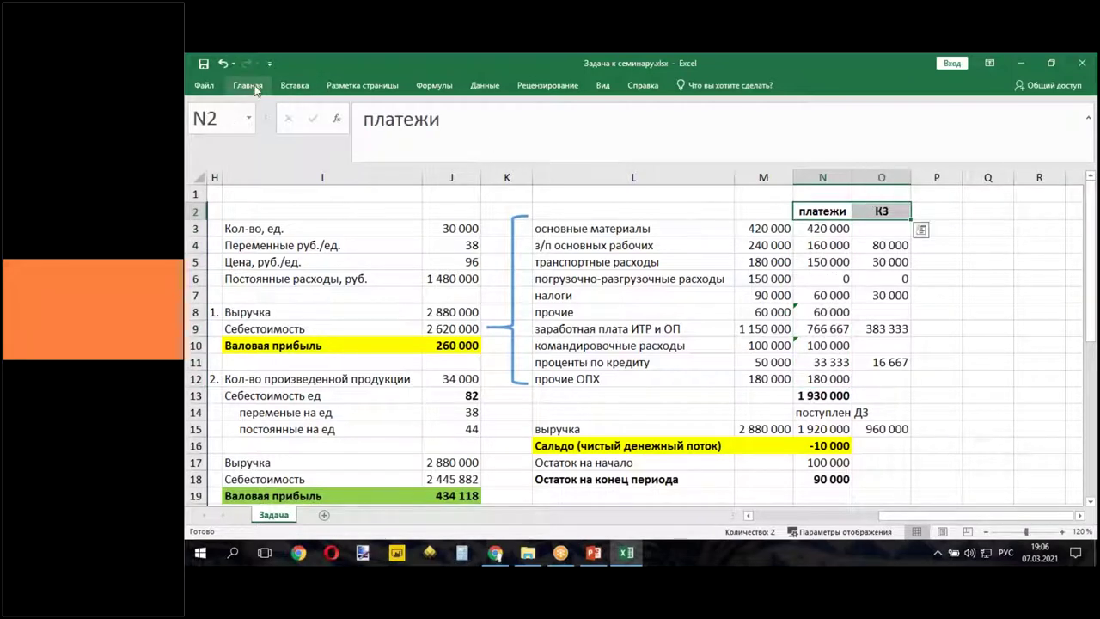
left_click(247, 85)
left_click(358, 131)
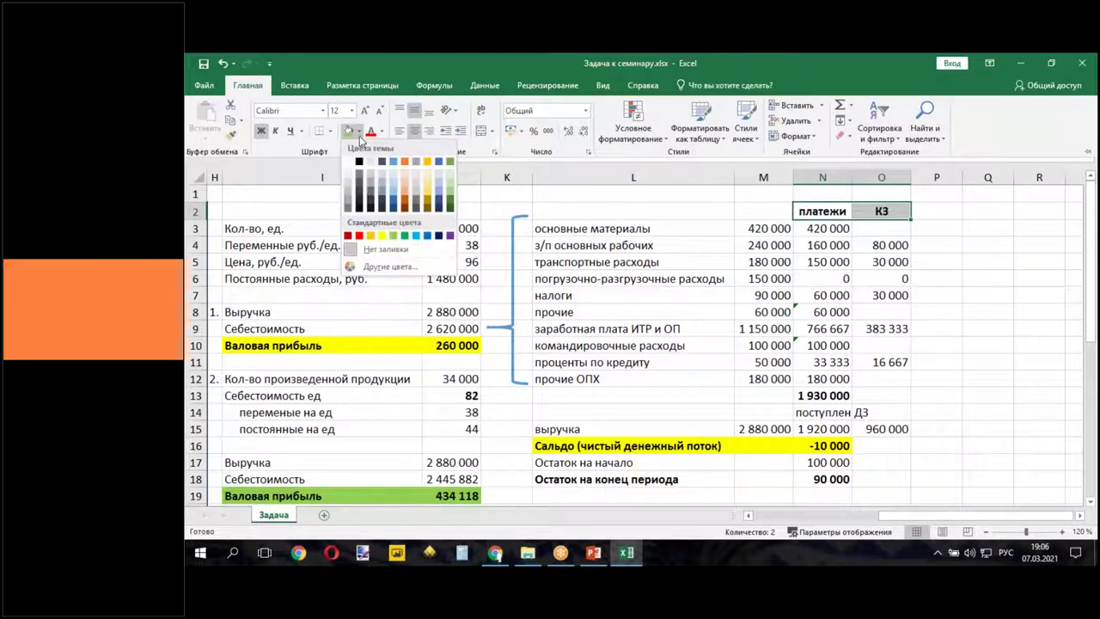
left_click(386, 237)
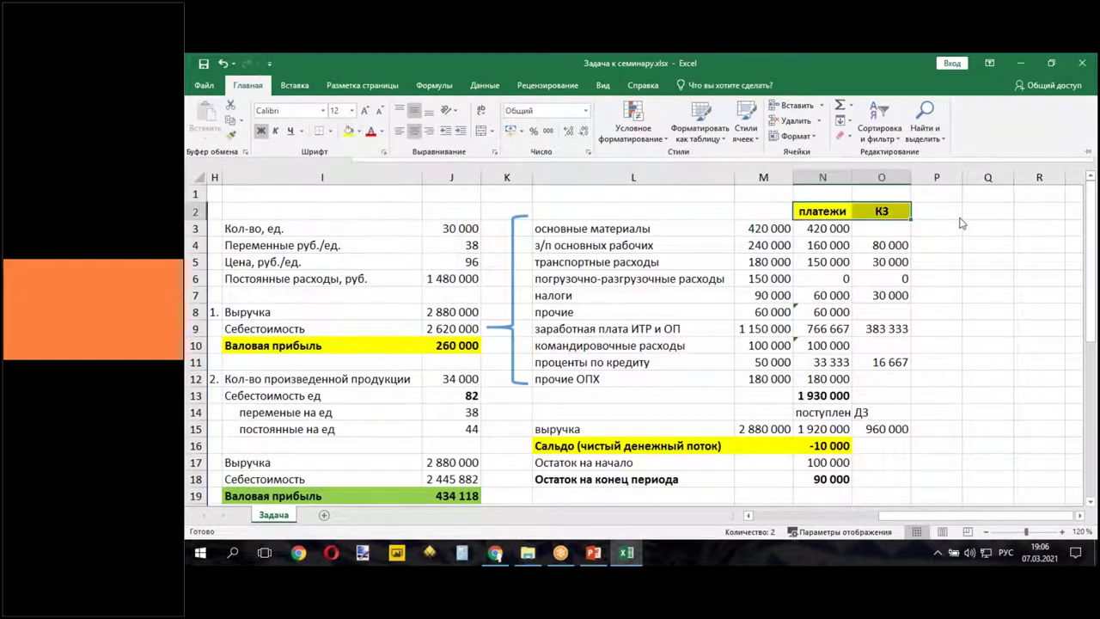
- Fill cells P2:Q2 with the standard light green
left_click_drag(942, 212, 977, 209)
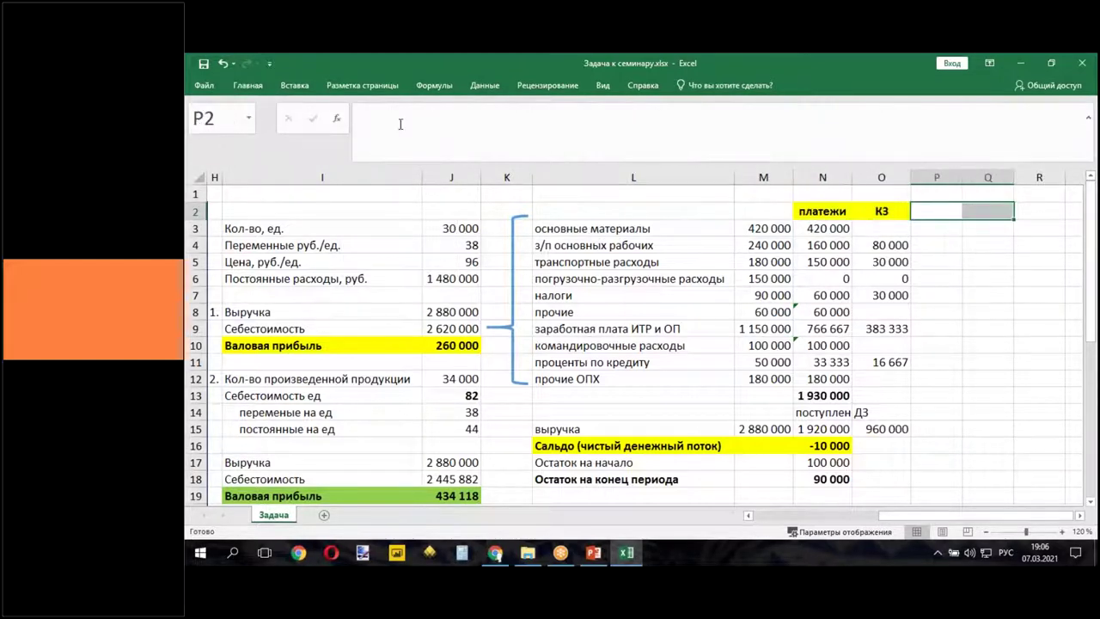
left_click(247, 86)
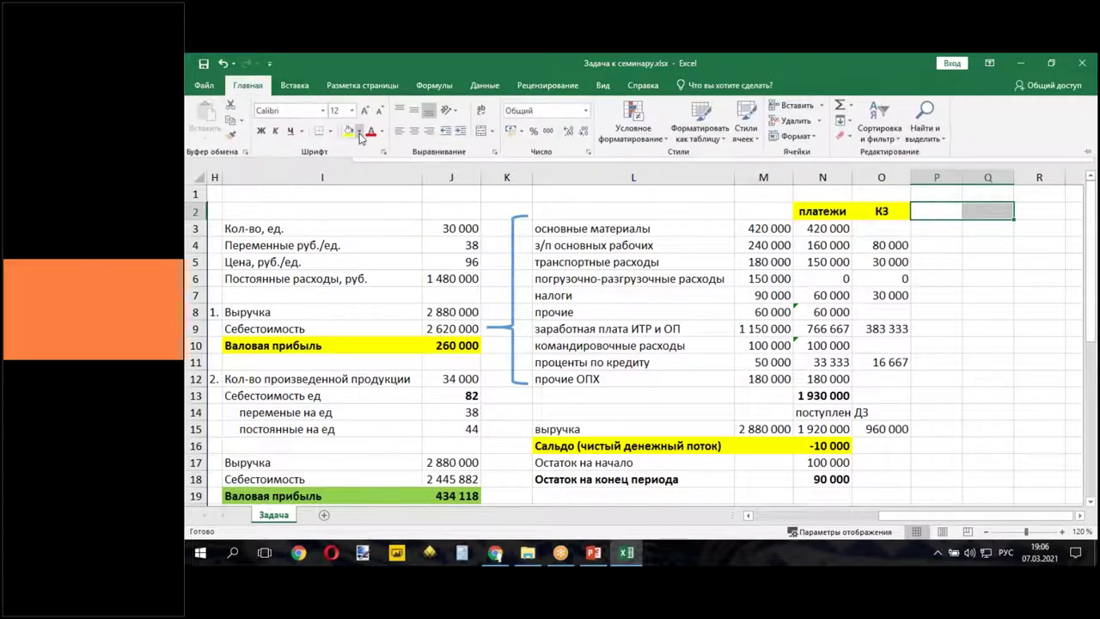
left_click(358, 130)
left_click(404, 237)
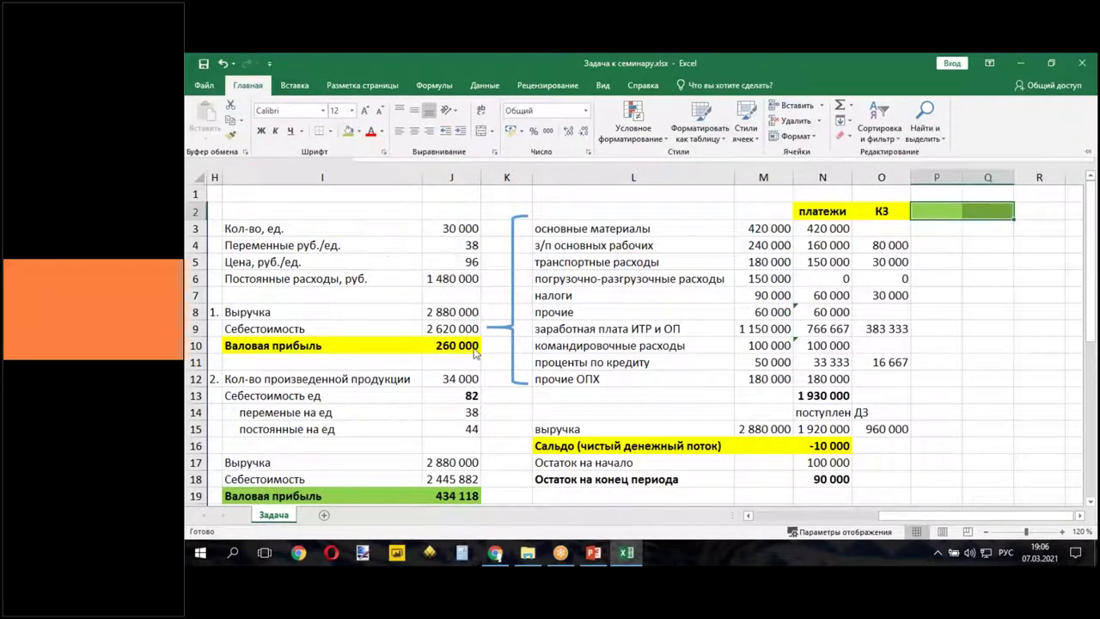
- Enter the header "платежи" in P2 and move the green header cells P2:Q2 one column over to Q2:R2
left_click(443, 343)
scroll(442, 342, "down", 1)
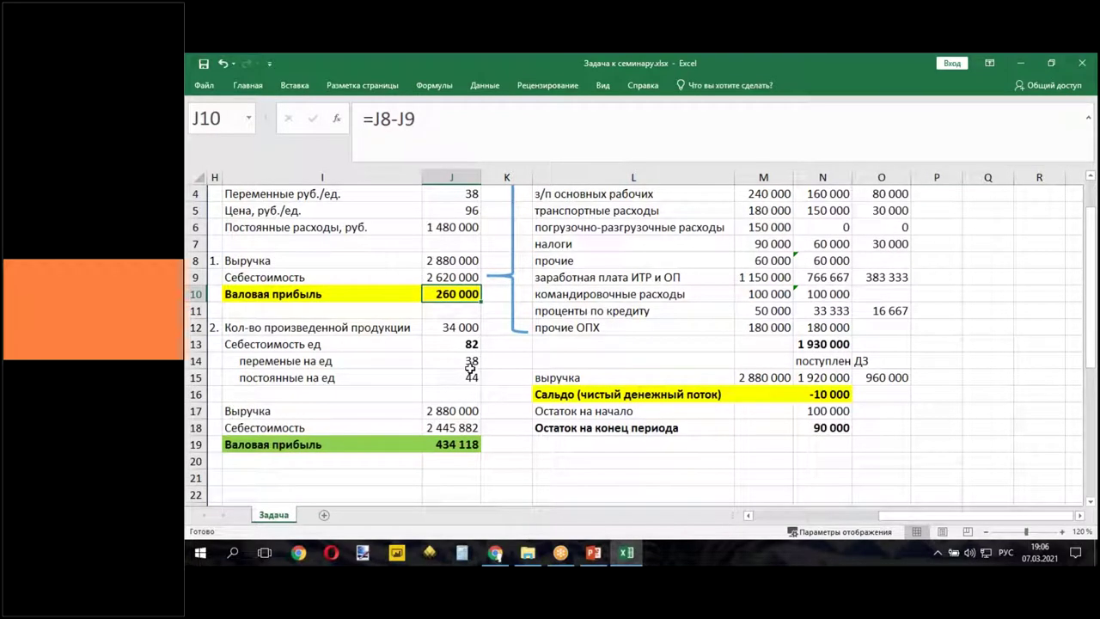
scroll(470, 369, "up", 1)
left_click(929, 211)
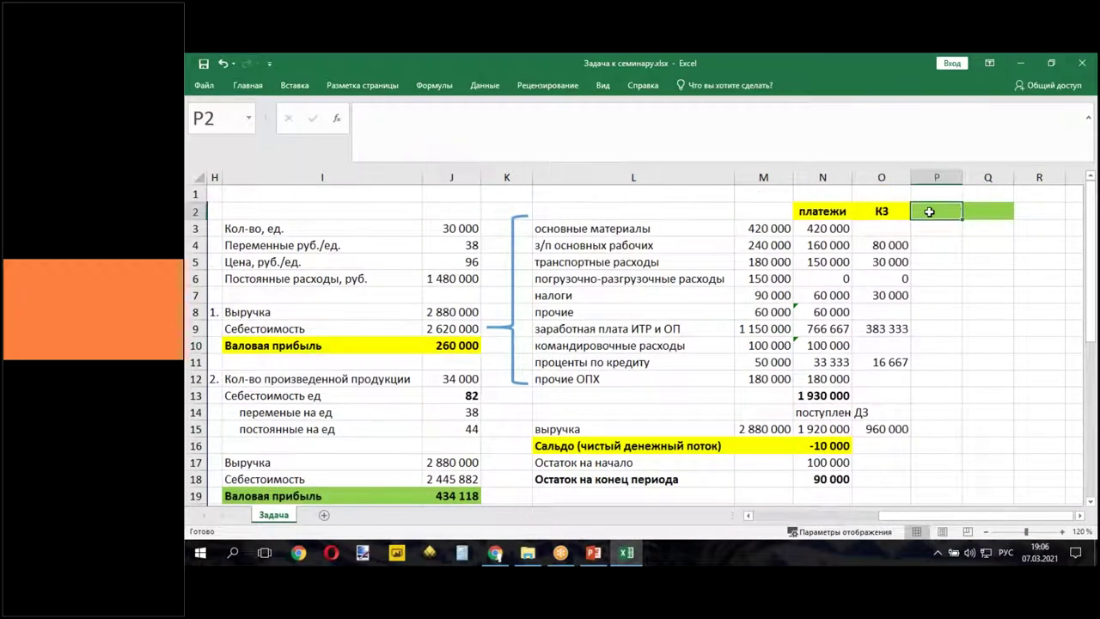
type("платежи")
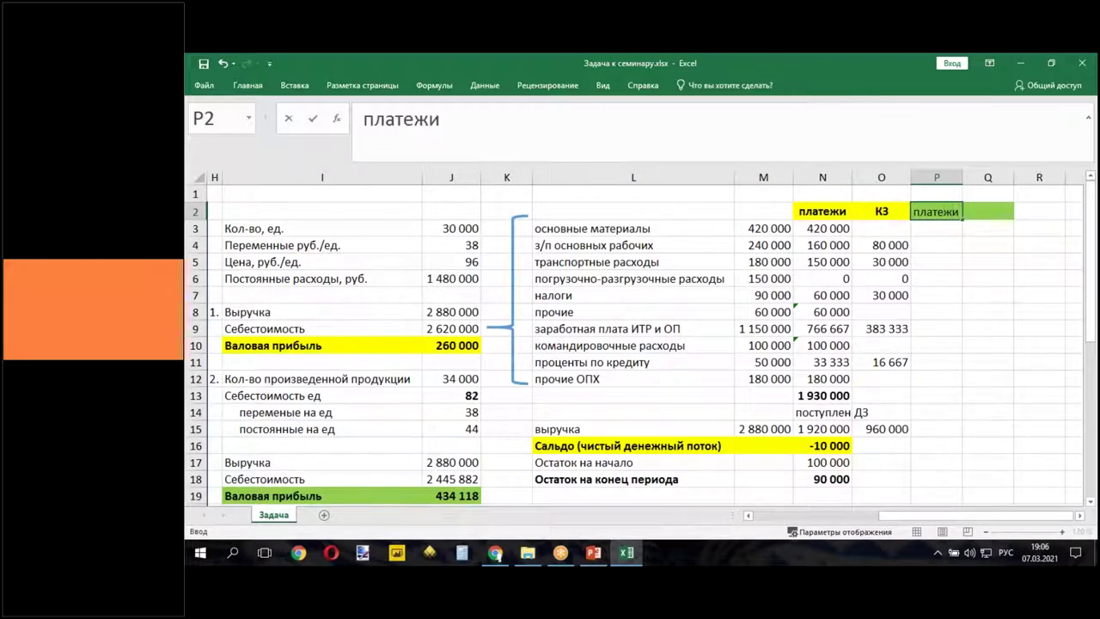
left_click(977, 315)
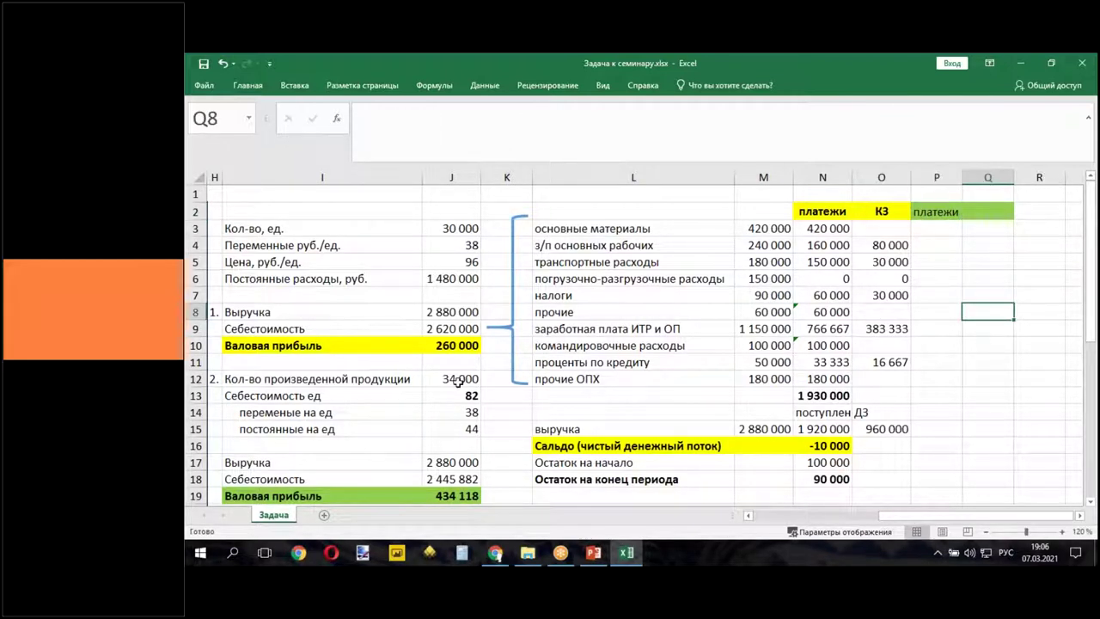
left_click(940, 230)
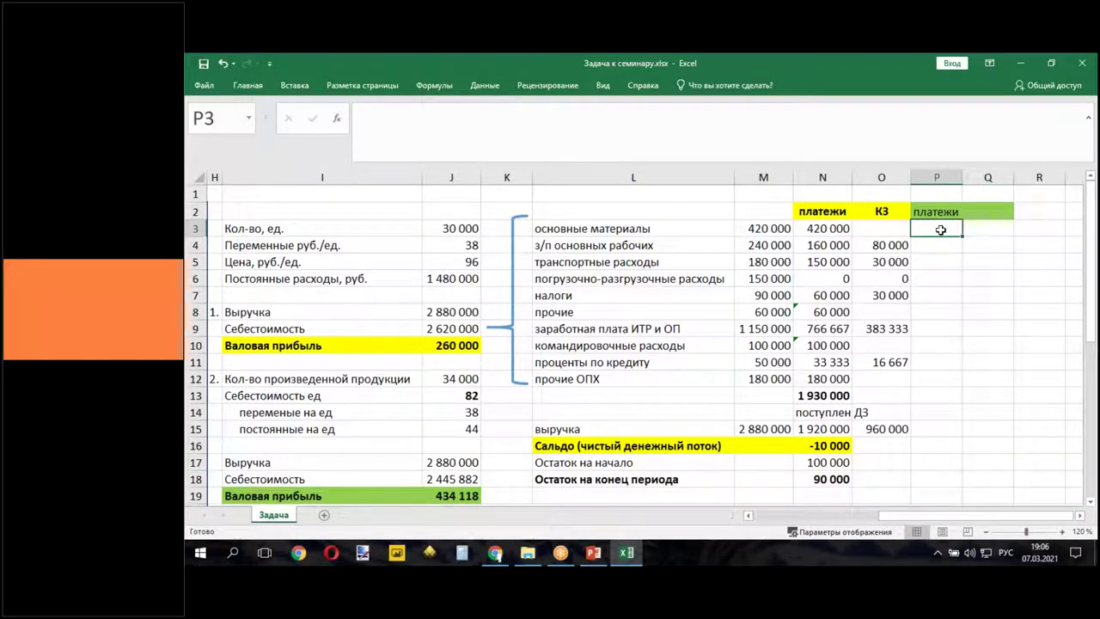
left_click_drag(943, 214, 1019, 214)
- Enter the header "затраты" in both M2 and P2
left_click(774, 211)
type("зата")
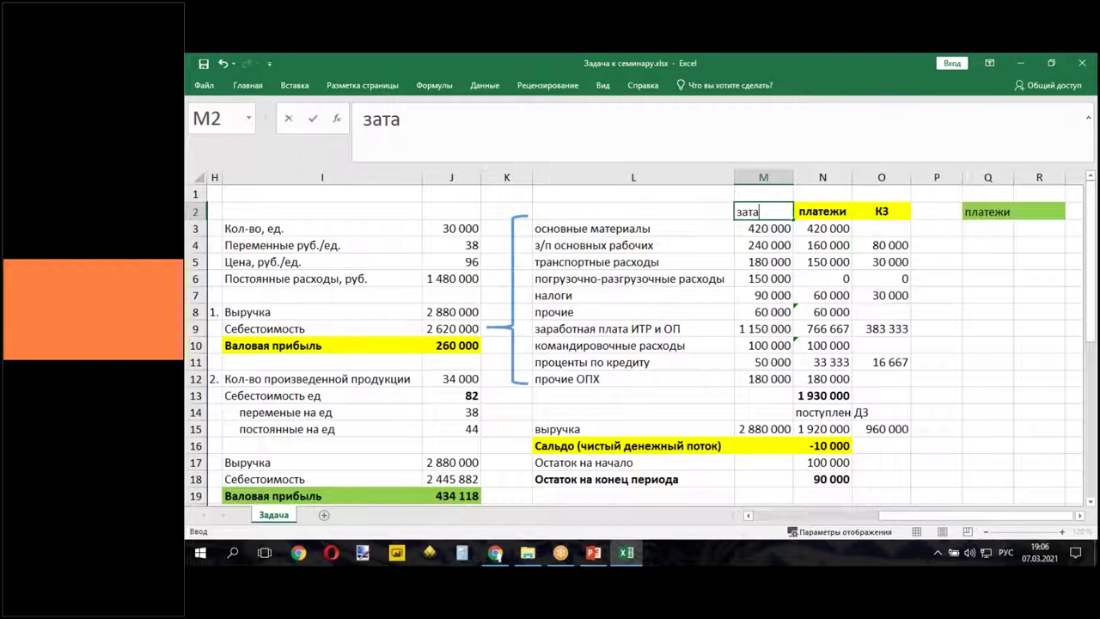
key("BackSpace")
type("раты")
left_click(934, 212)
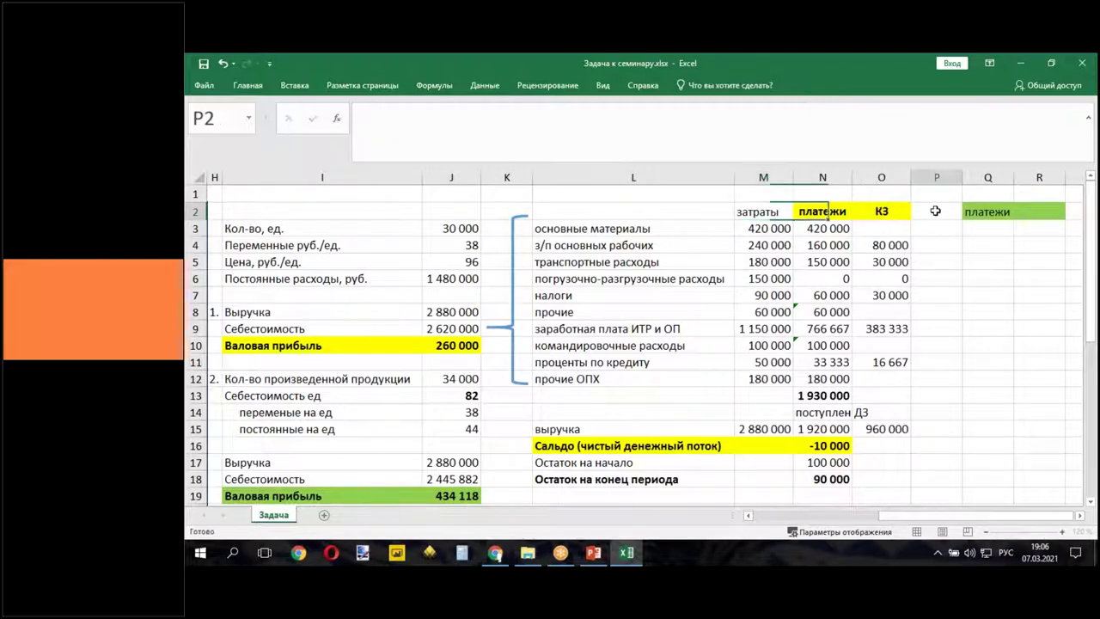
type("за")
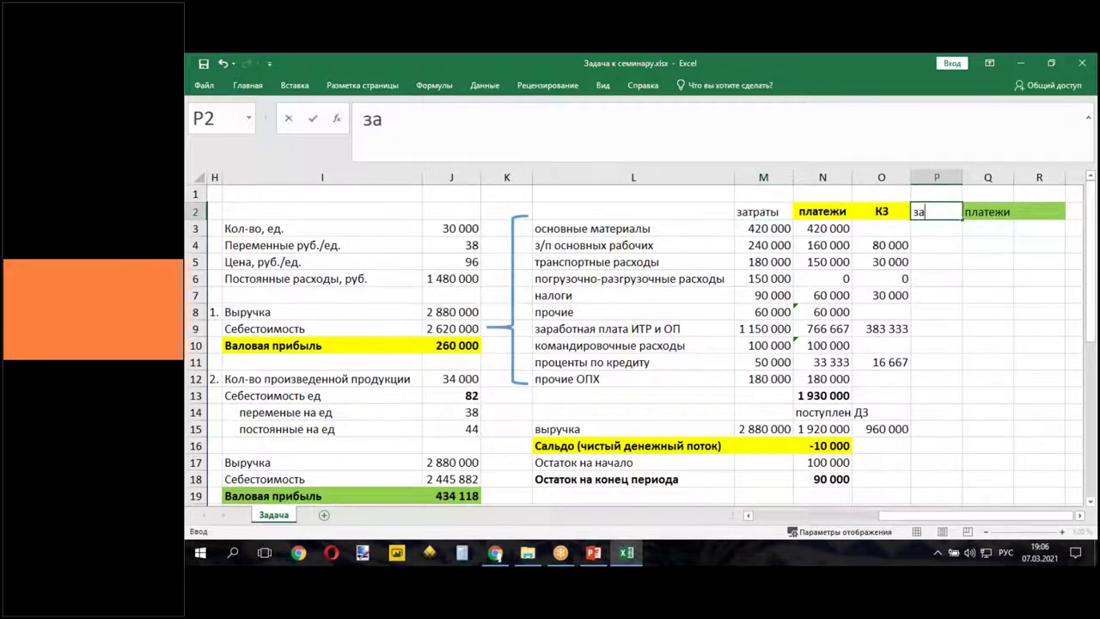
type("траты")
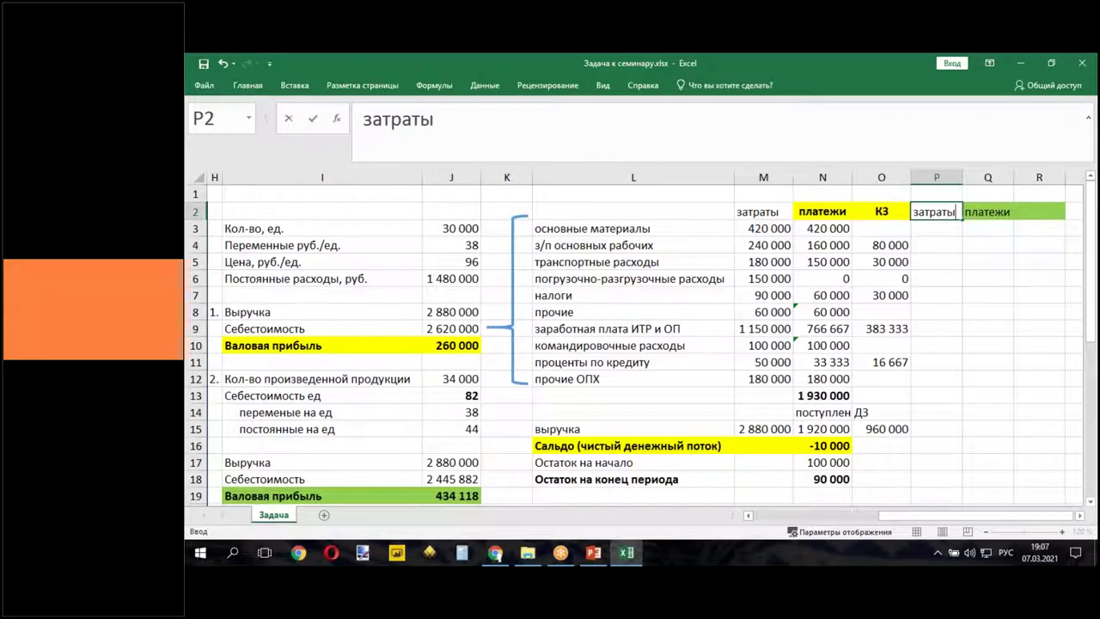
left_click(958, 324)
left_click(947, 295)
left_click(952, 279)
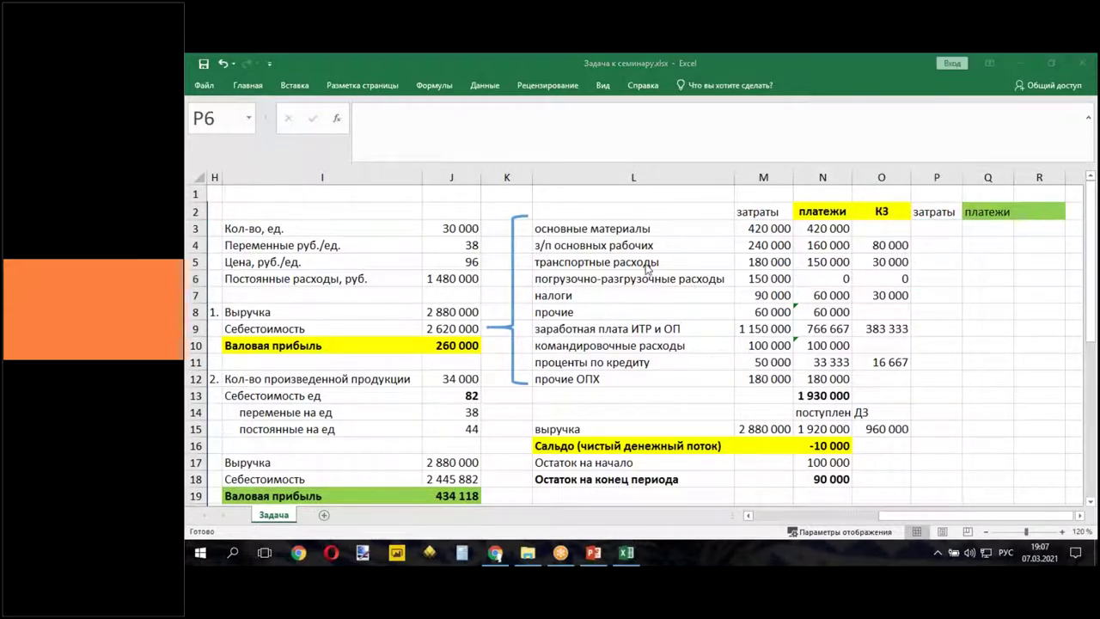
- Enter =M9 in P9 and fill the formula across to R9 and down through row 12
left_click(944, 326)
type("=")
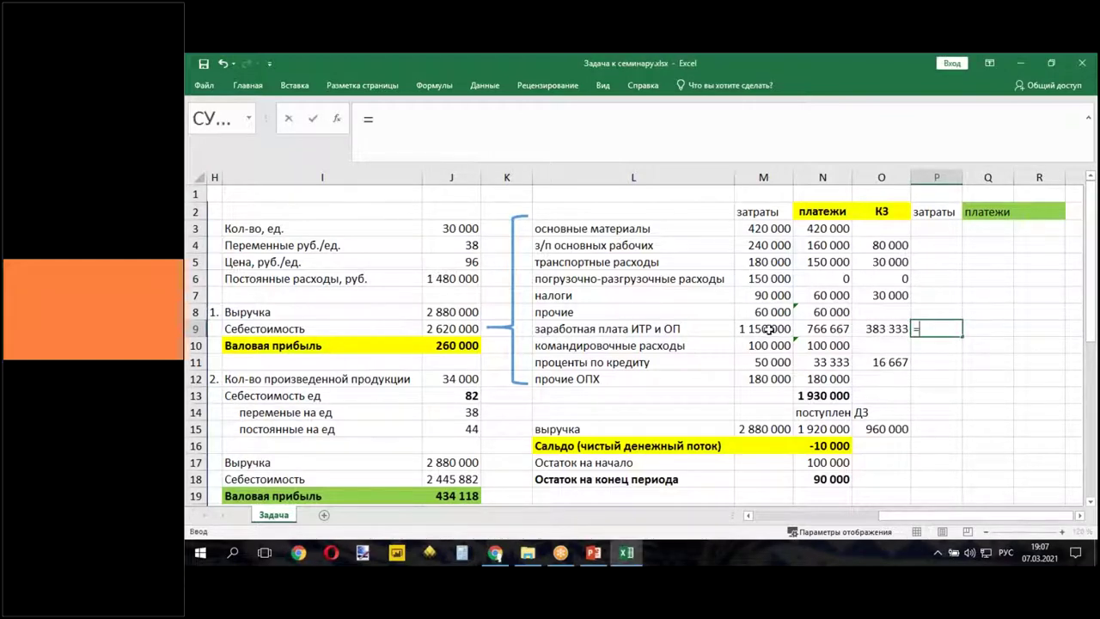
left_click(767, 329)
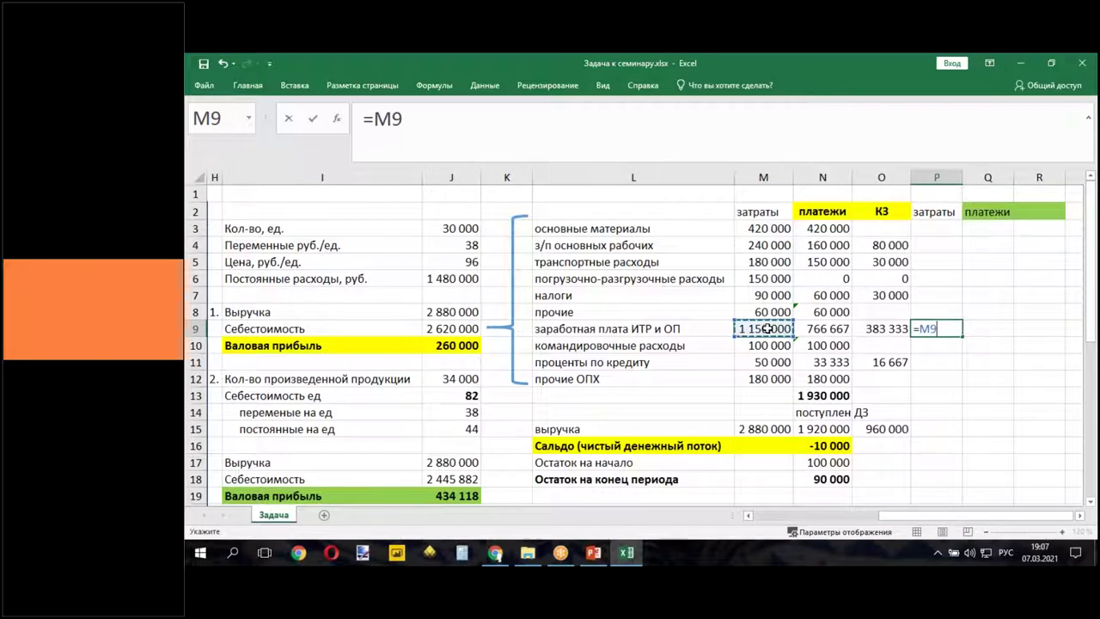
key("Return")
left_click(949, 330)
left_click_drag(971, 337, 1050, 330)
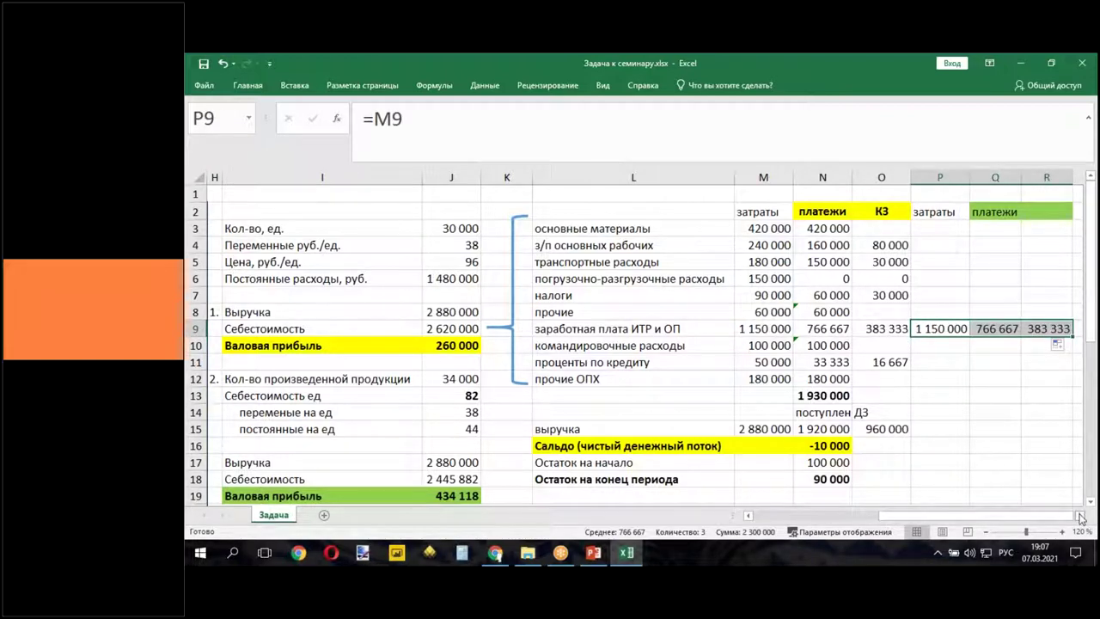
scroll(891, 348, "right", 3)
left_click_drag(857, 337, 869, 379)
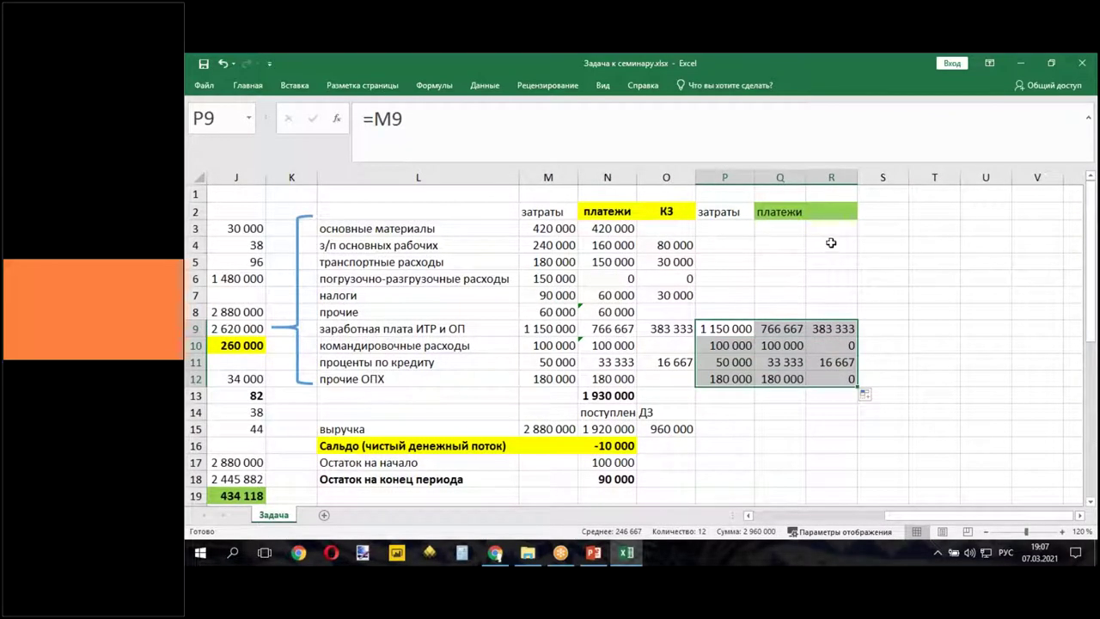
- Enter the header "КЗ" in the green cell R2
left_click(834, 214)
type("К")
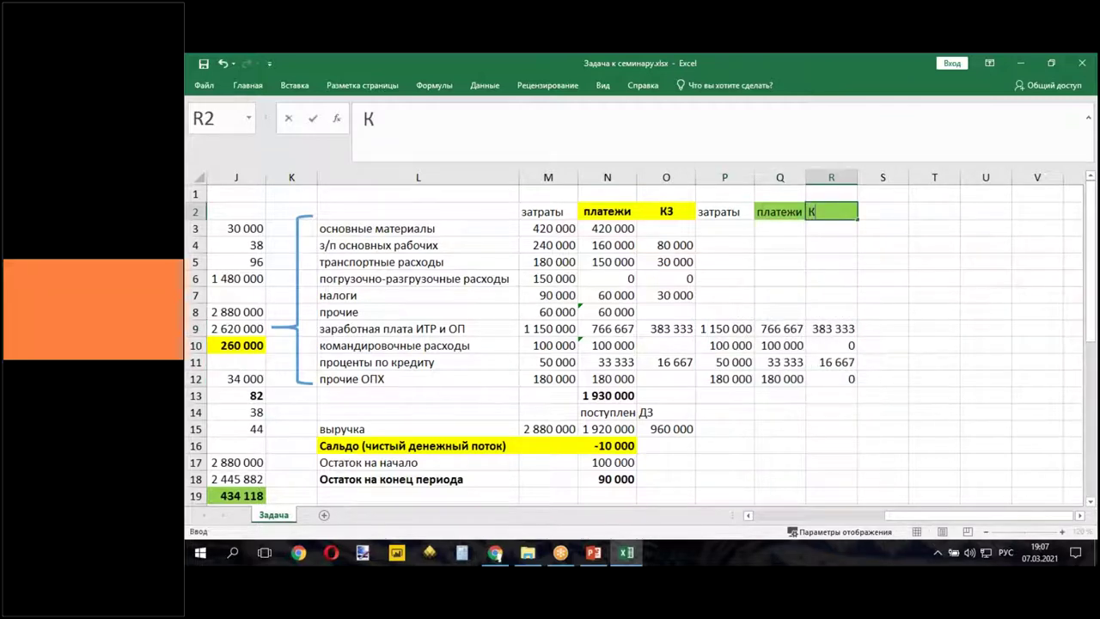
type("З")
left_click(912, 272)
- Make the headers P2:R2 bold and centre them horizontally and vertically
left_click_drag(726, 214, 832, 213)
left_click(263, 91)
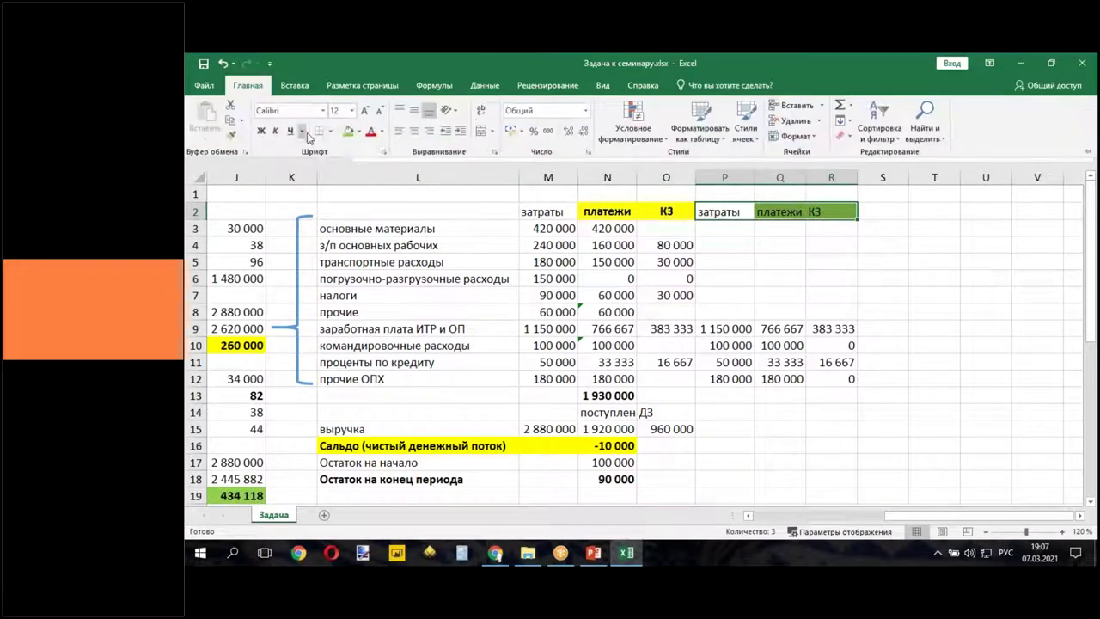
left_click(261, 130)
left_click(276, 132)
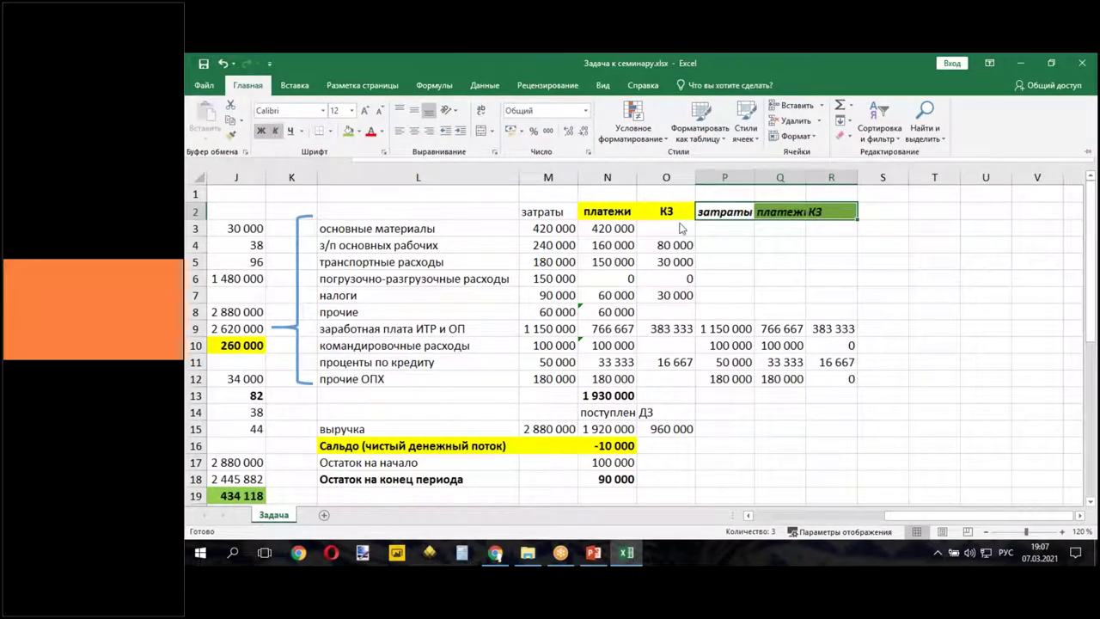
left_click(276, 132)
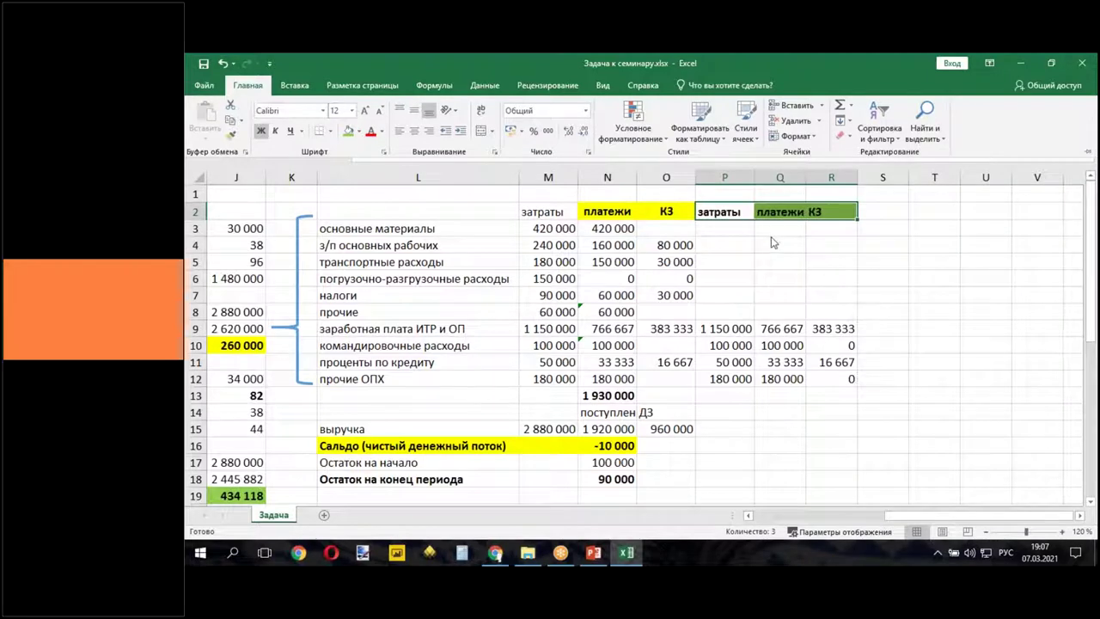
left_click(247, 85)
left_click(414, 110)
left_click(414, 130)
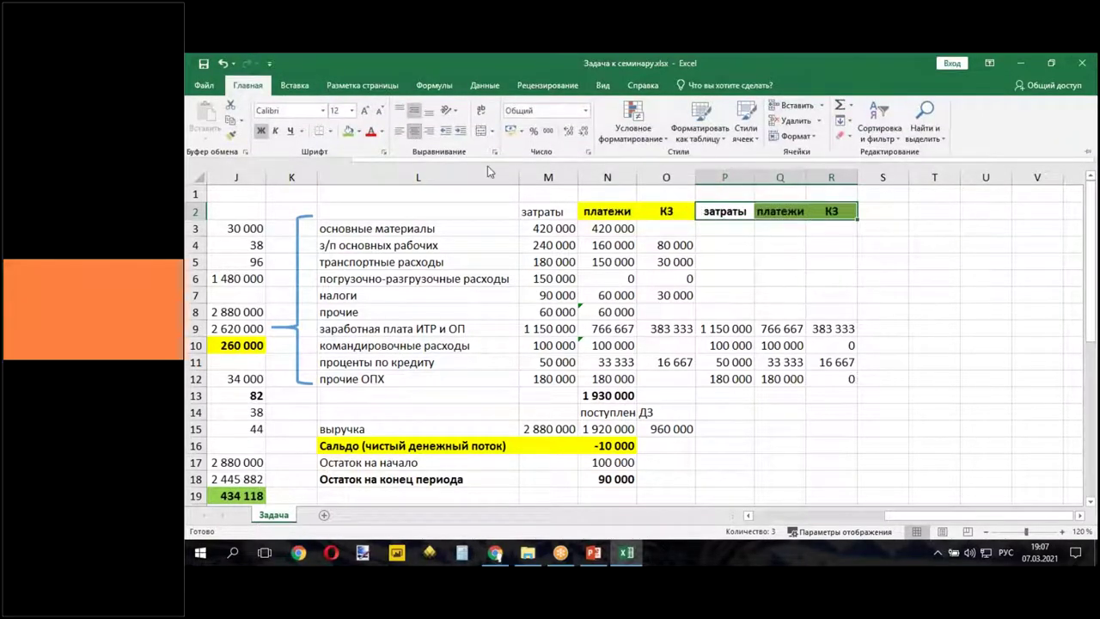
- Enter =$J$12*D18 in P3 to multiply the produced quantity by the main materials cost per unit
left_click(733, 228)
type("=")
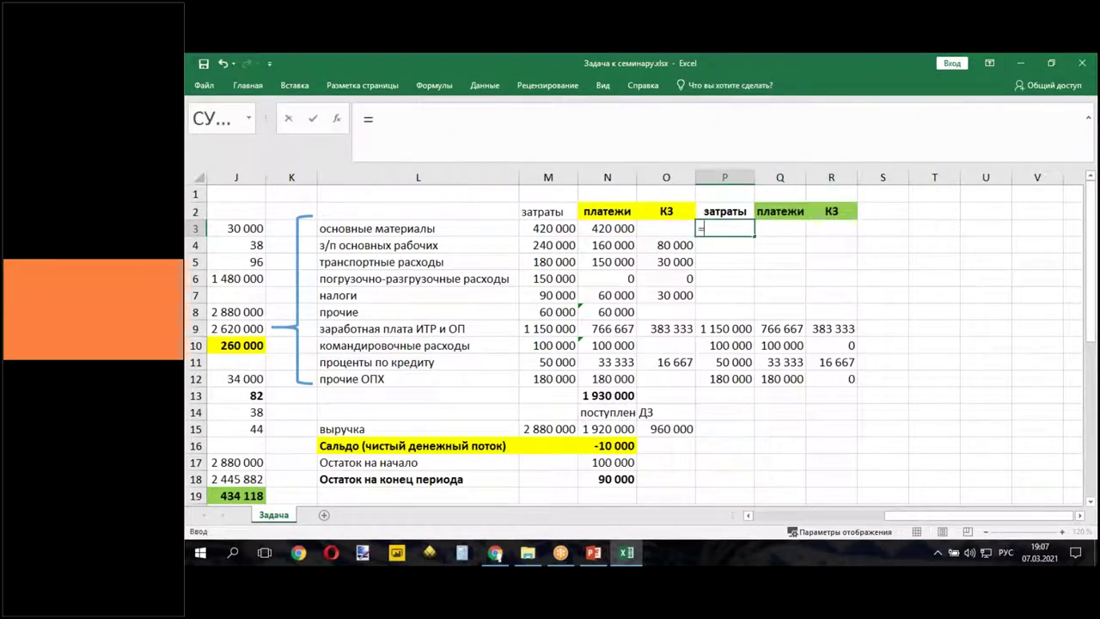
left_click(248, 379)
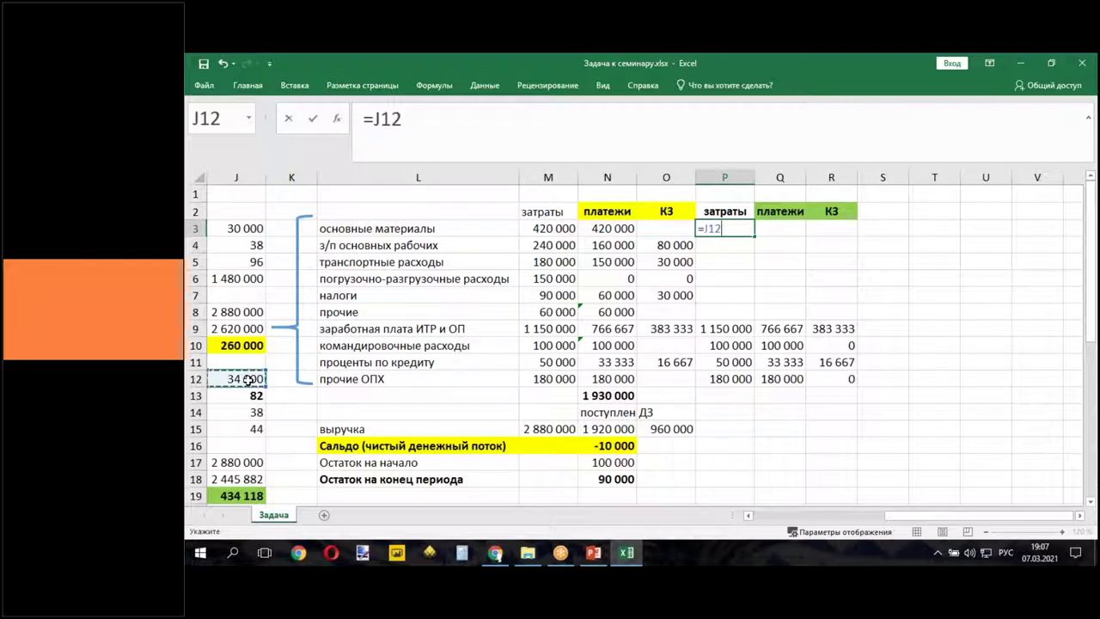
key("F4")
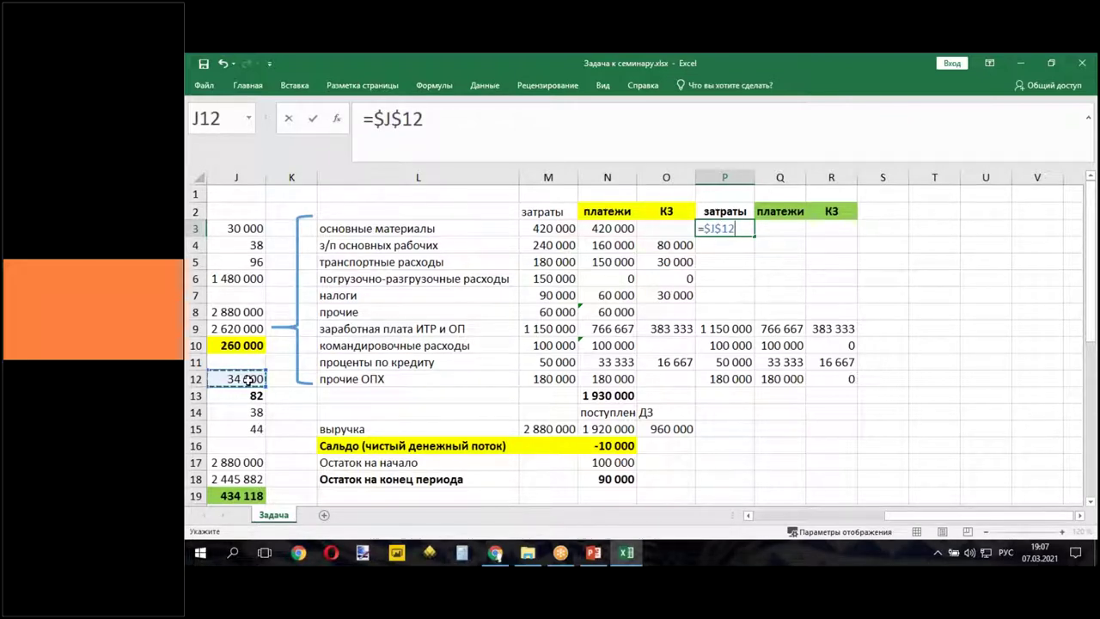
type("*")
left_click_drag(902, 515, 800, 522)
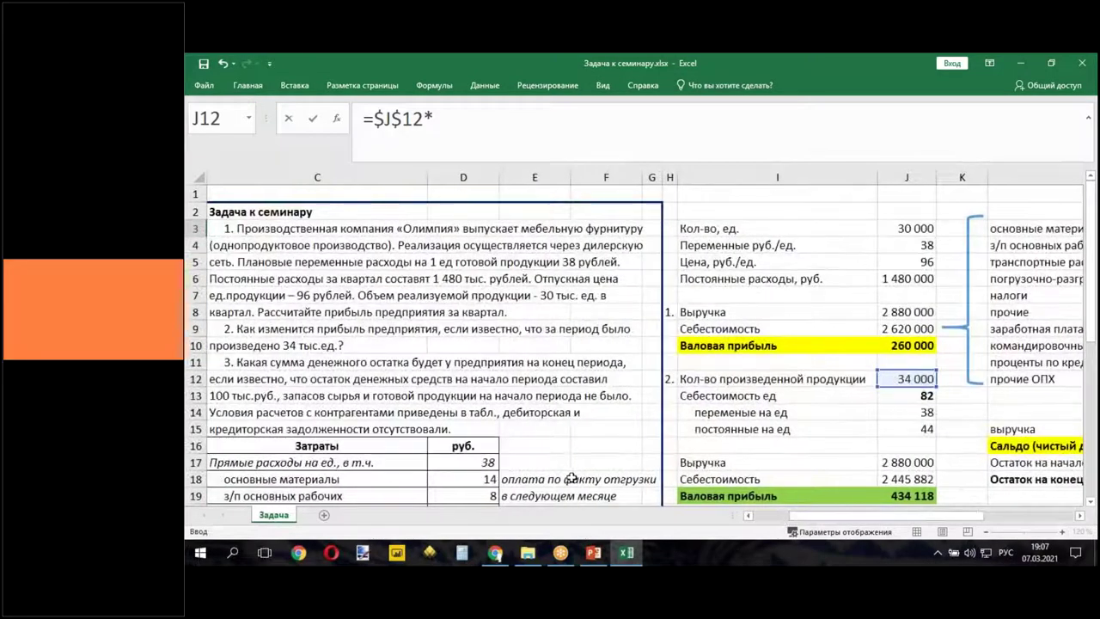
scroll(569, 474, "down", 2)
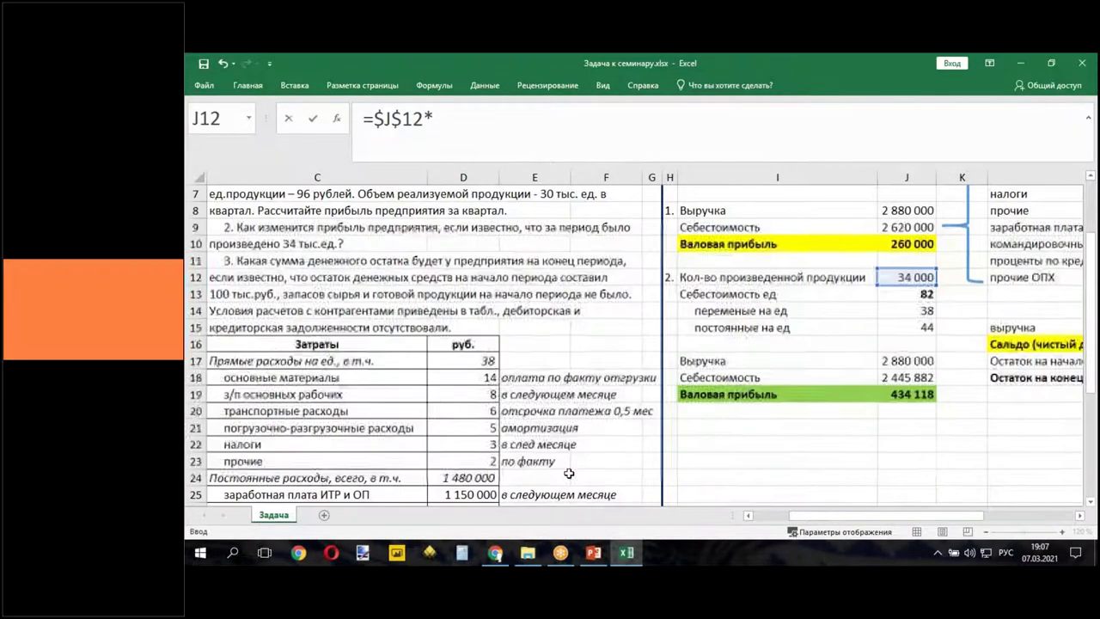
left_click(470, 378)
key("Escape")
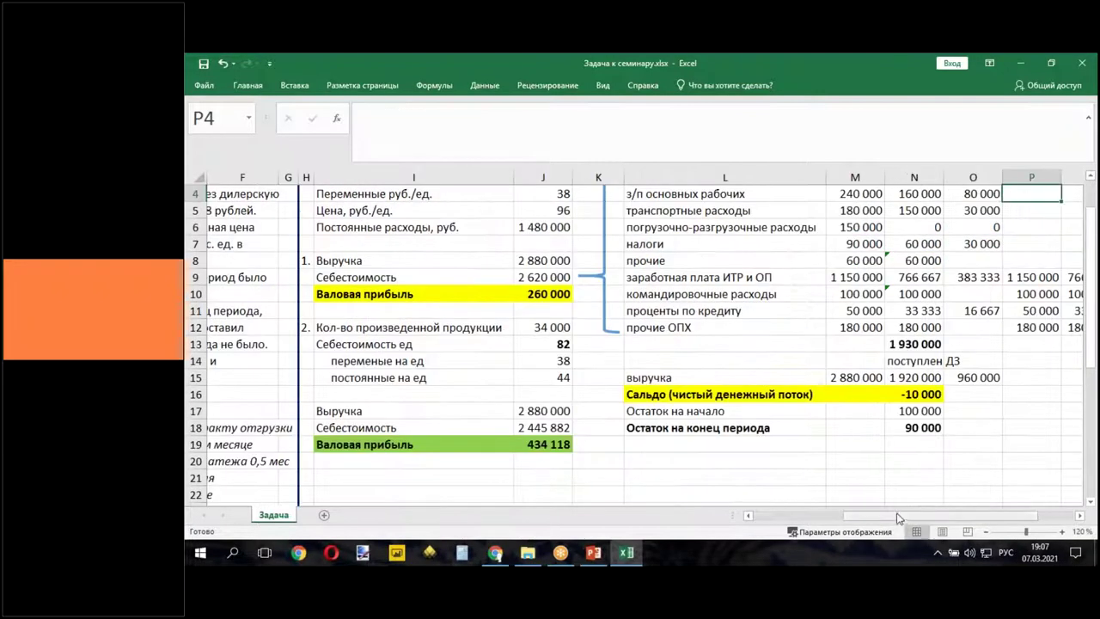
- Fill the P3 cost formula down through P8 for the remaining direct expenses
left_click_drag(896, 519, 995, 524)
scroll(967, 461, "up", 1)
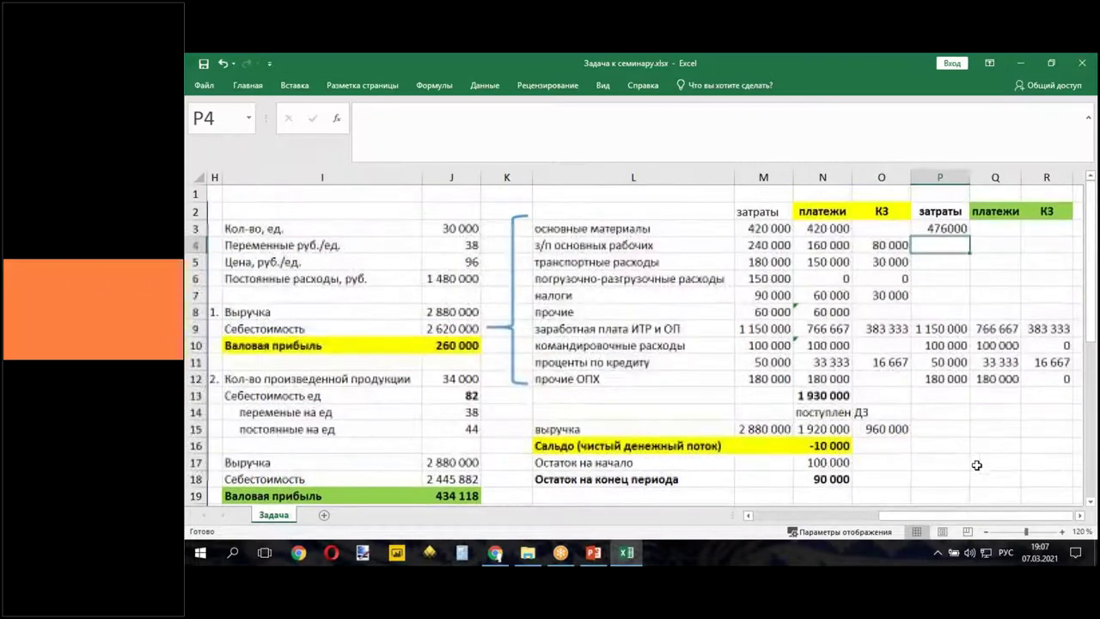
left_click(950, 229)
left_click_drag(969, 235, 977, 314)
- Copy the number format of P9 onto the direct cost amounts P3:P8
left_click(945, 332)
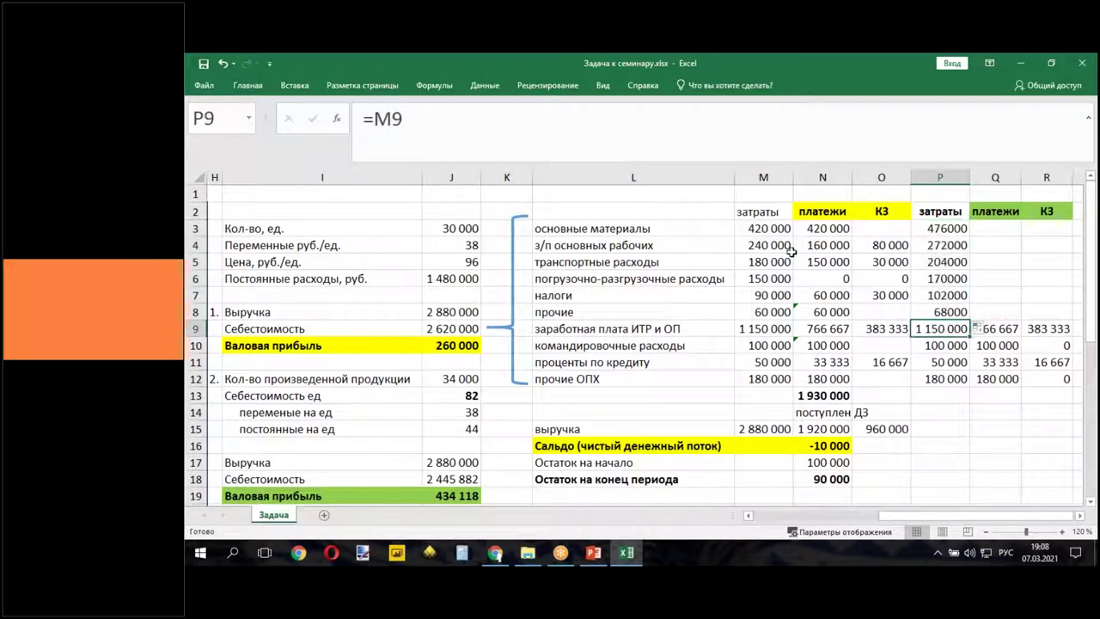
left_click(248, 85)
left_click(231, 134)
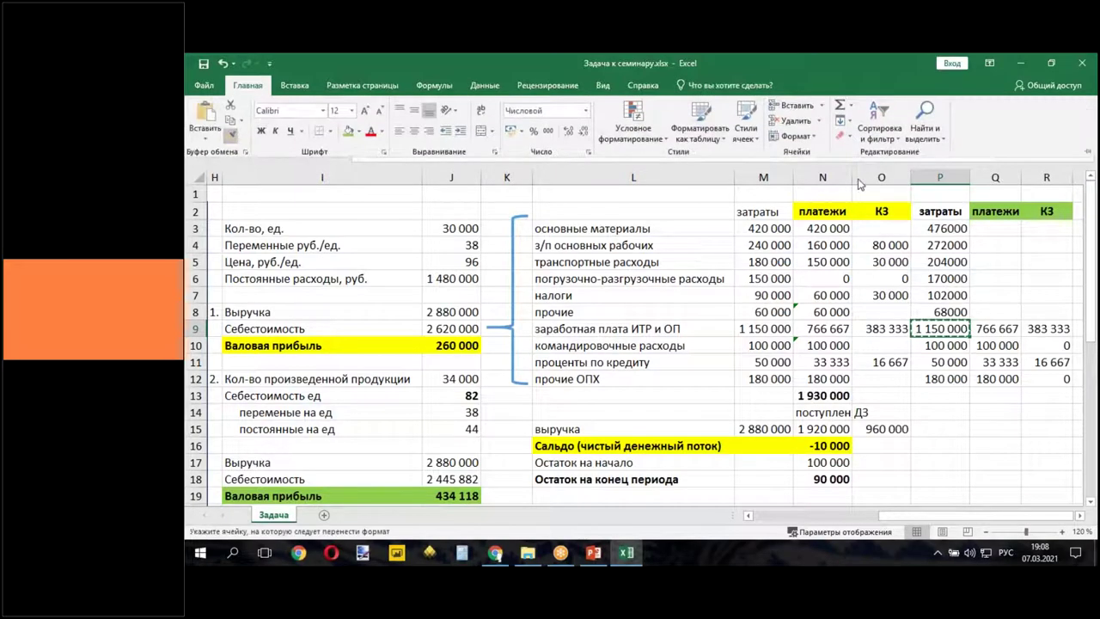
left_click_drag(942, 227, 941, 308)
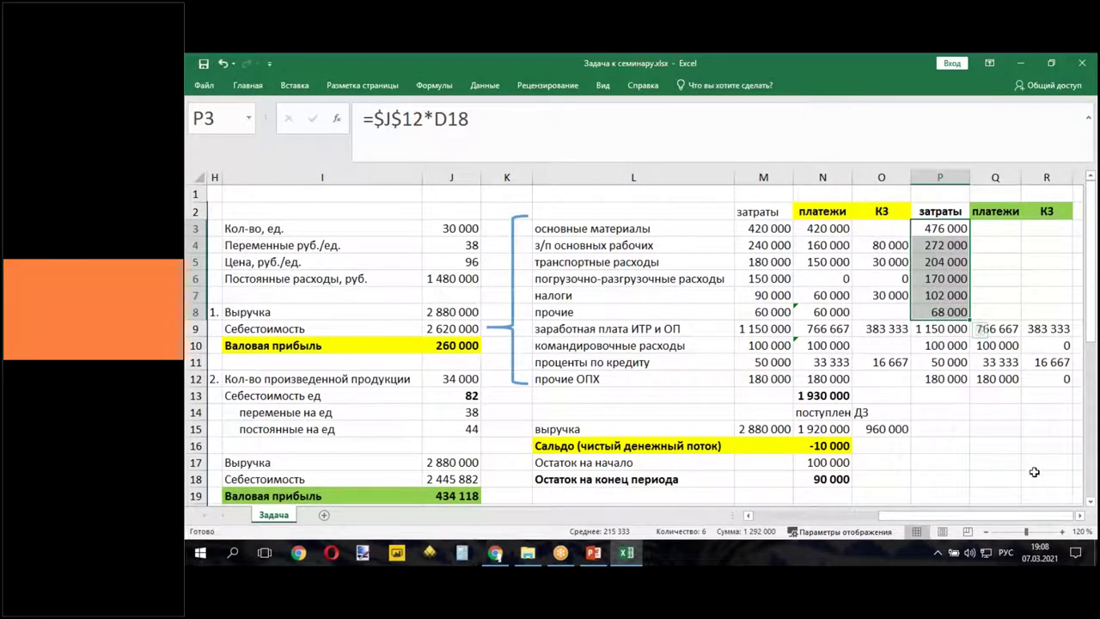
- Copy the payment and payables cells N3:O8 and paste only their formulas into Q3:R8
left_click(1080, 516)
left_click(1080, 515)
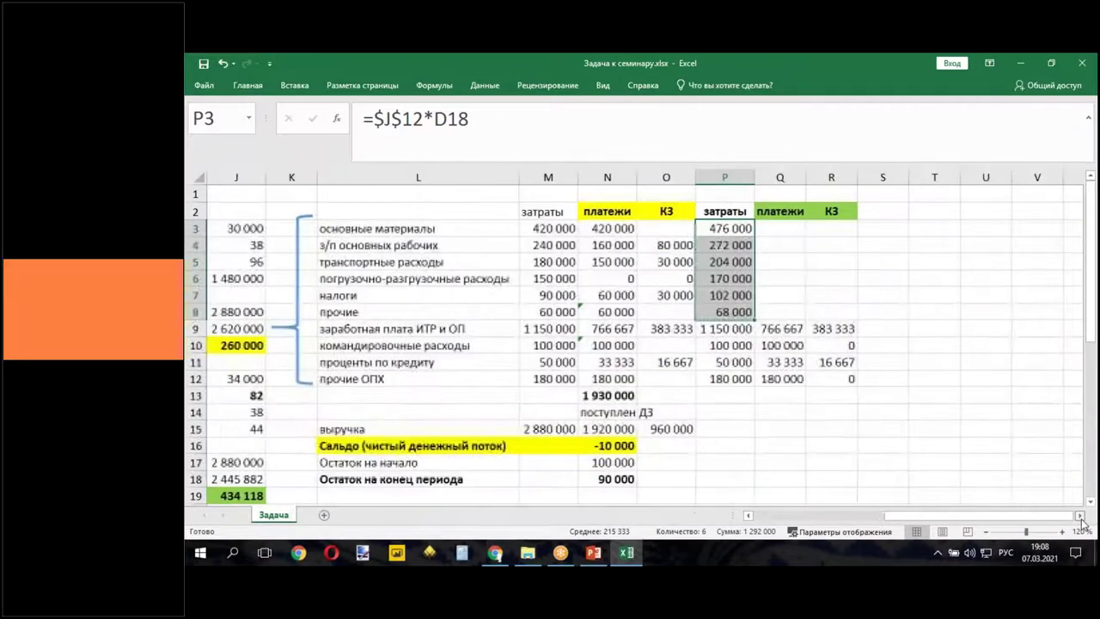
left_click(776, 233)
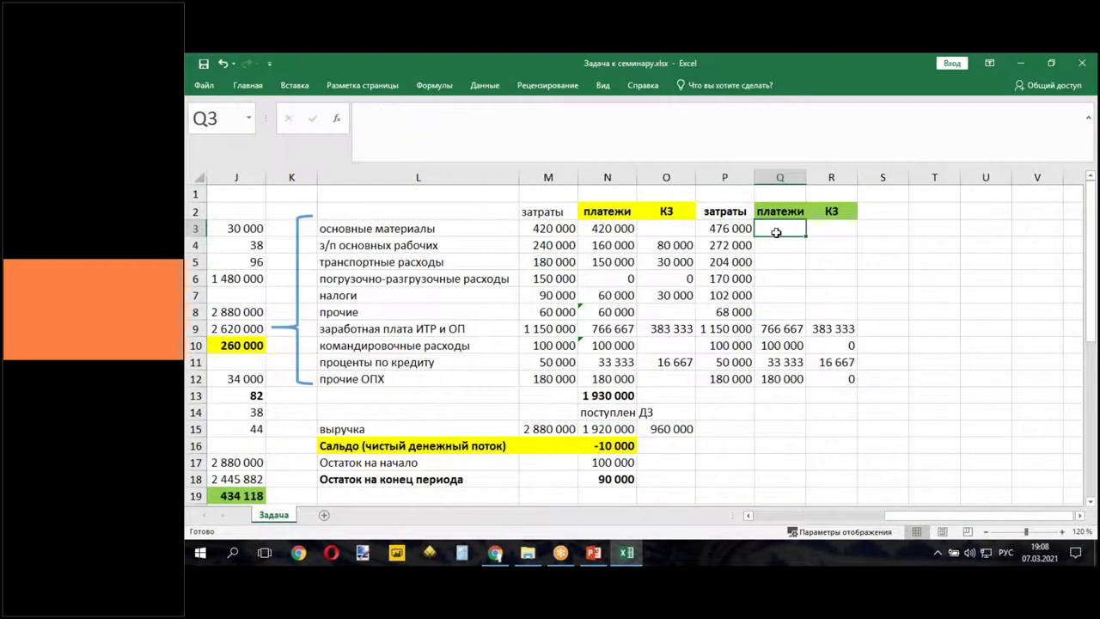
left_click(622, 228)
left_click_drag(617, 226, 688, 311)
right_click(688, 306)
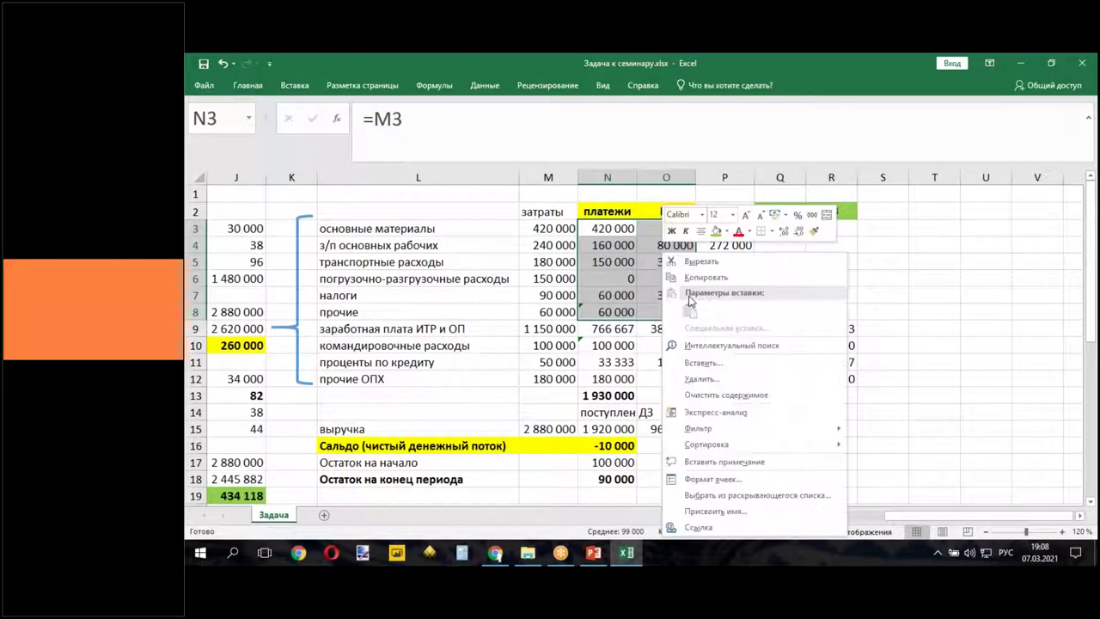
left_click(705, 277)
left_click(776, 229)
right_click(774, 228)
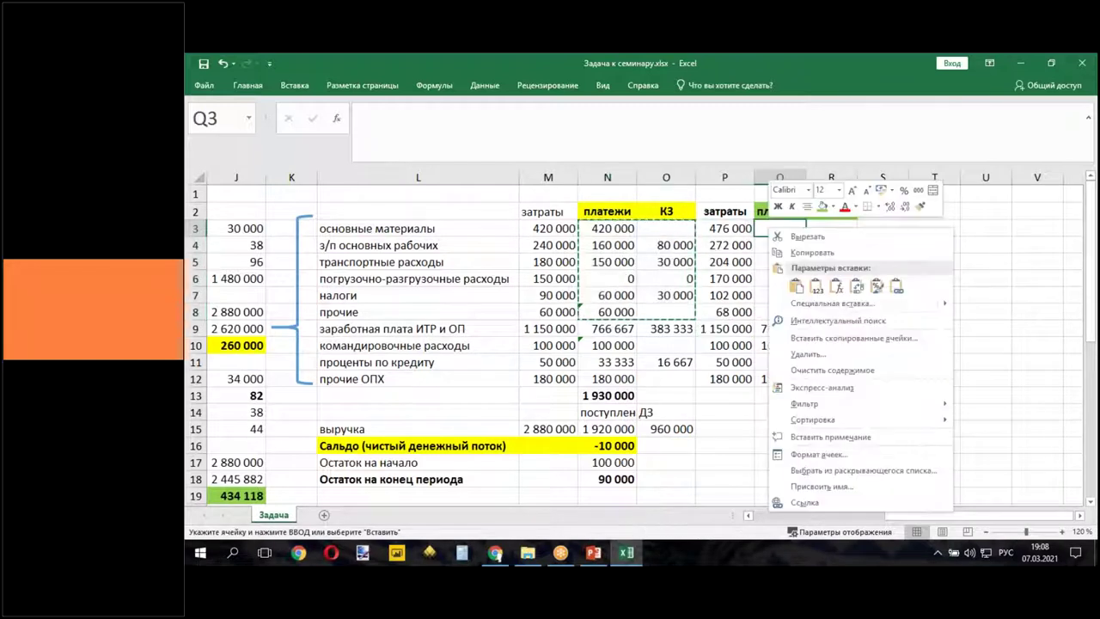
left_click(836, 286)
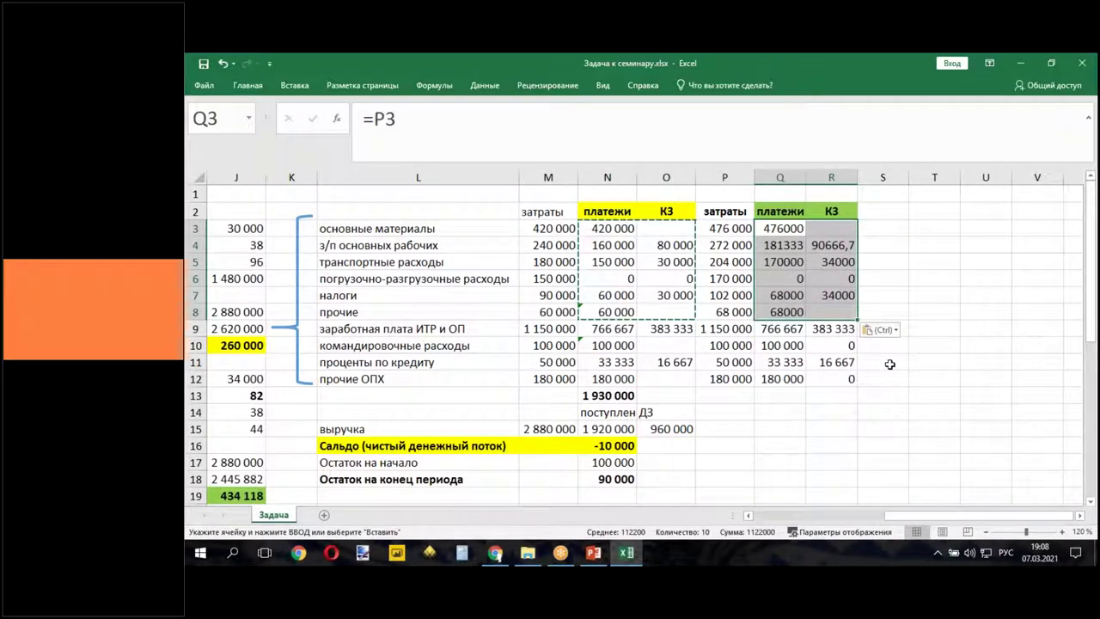
left_click(900, 375)
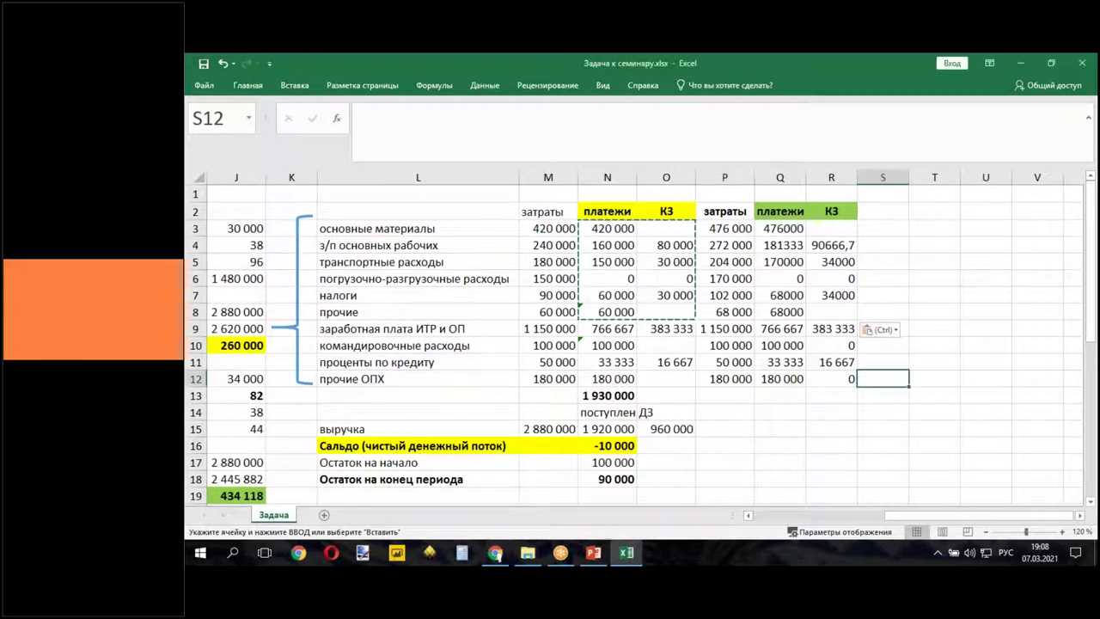
- Total the green payments column Q3:Q12 with a sum formula in Q13
left_click(784, 228)
left_click_drag(781, 228, 784, 397)
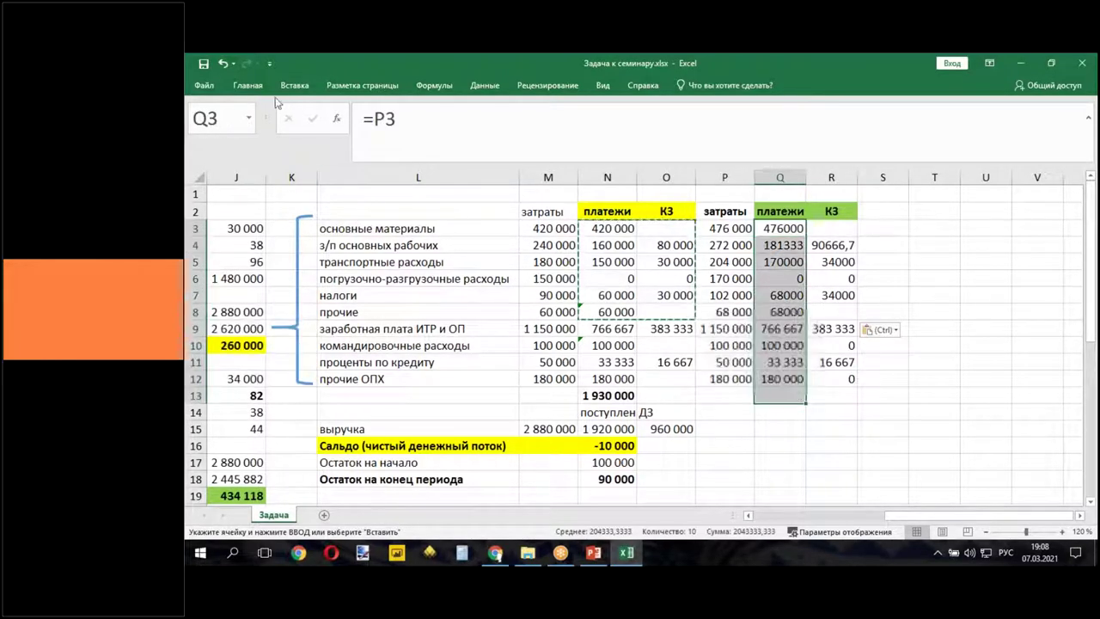
left_click(248, 86)
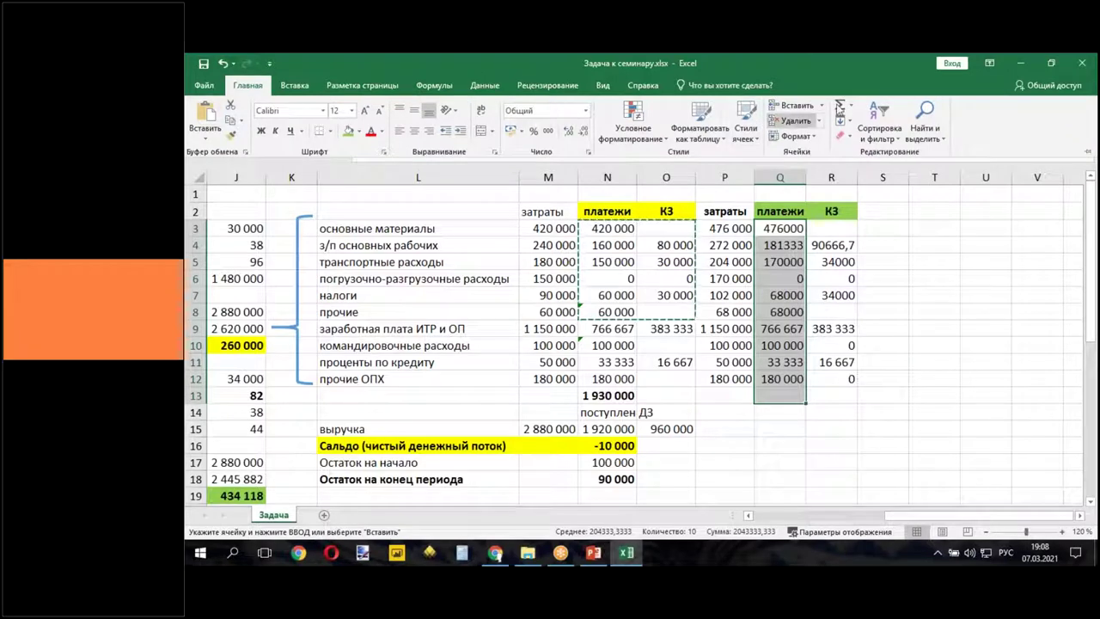
left_click(838, 102)
left_click(791, 394)
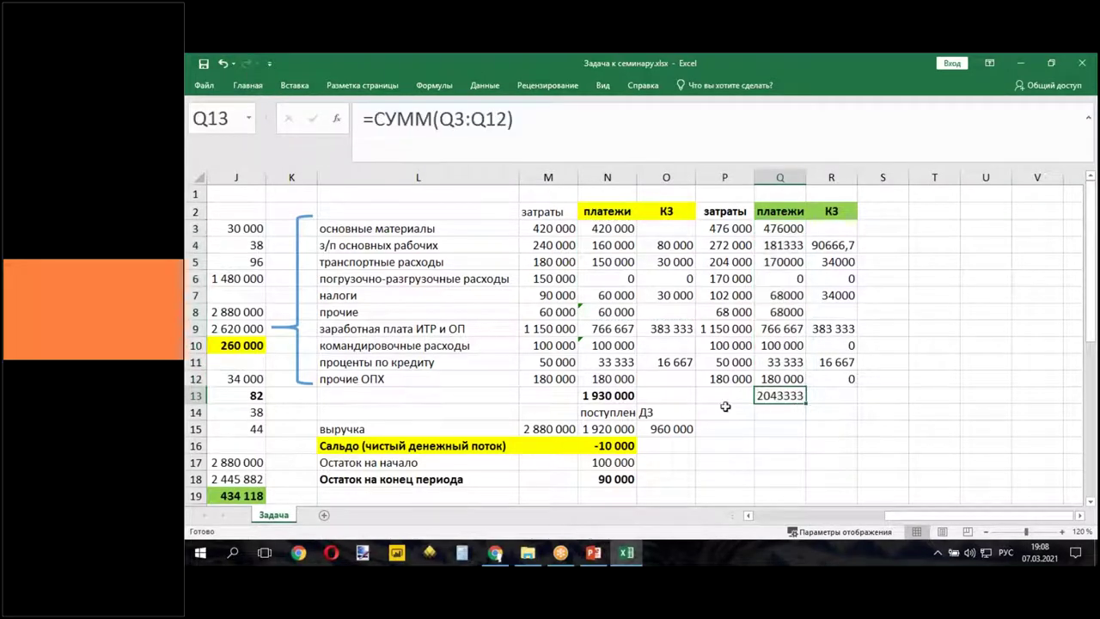
- Copy the formatting of the total in N13 onto Q13 and autofit the width of column Q
left_click(603, 395)
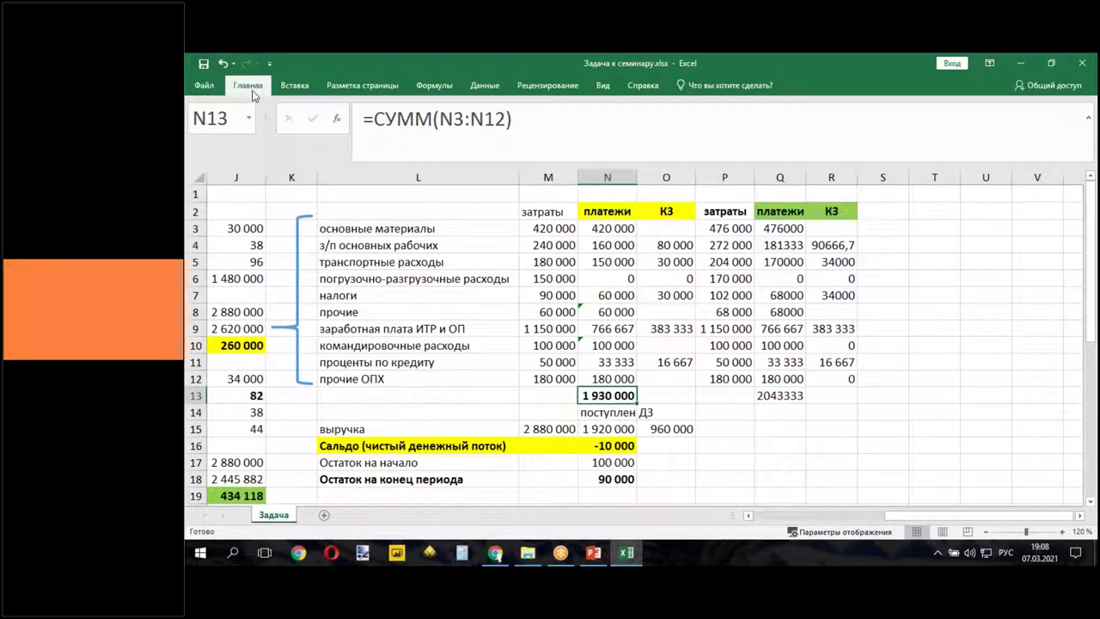
left_click(247, 85)
left_click(232, 137)
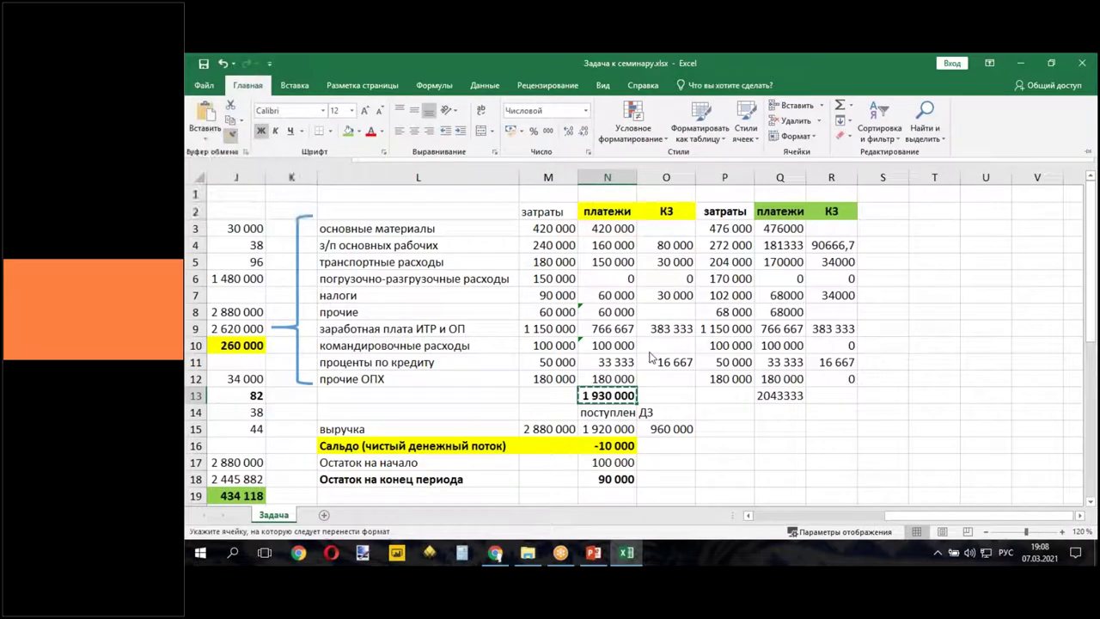
left_click(779, 394)
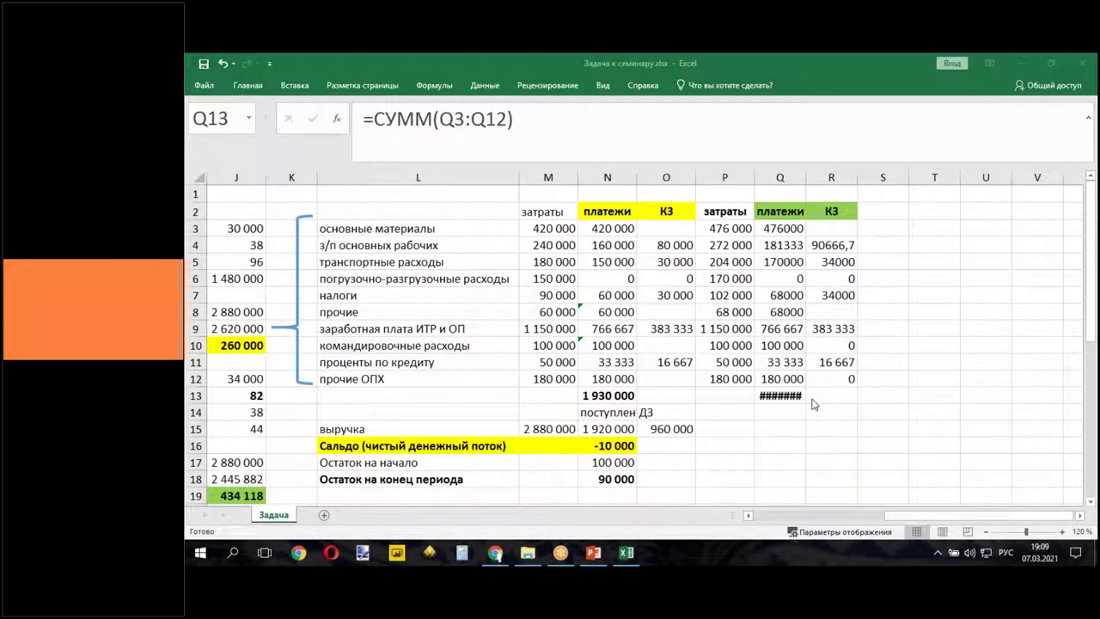
key("alt+h")
key("o")
key("i")
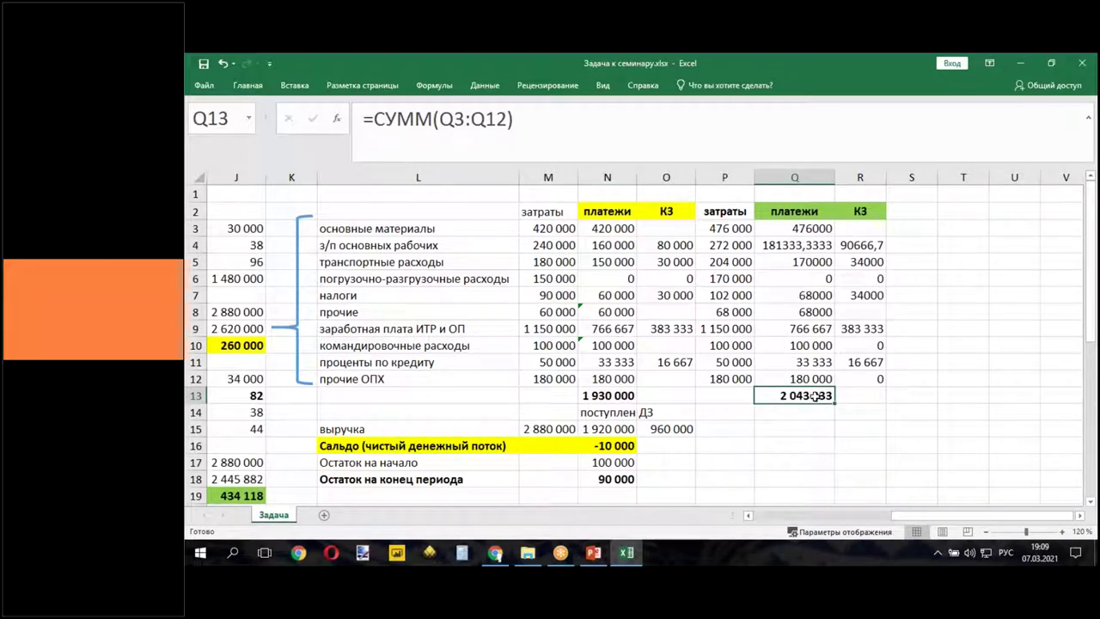
- Enter =N15-Q13 in Q17 for the net cash flow and move that cell up to Q16 in the Сальдо row
left_click(802, 428)
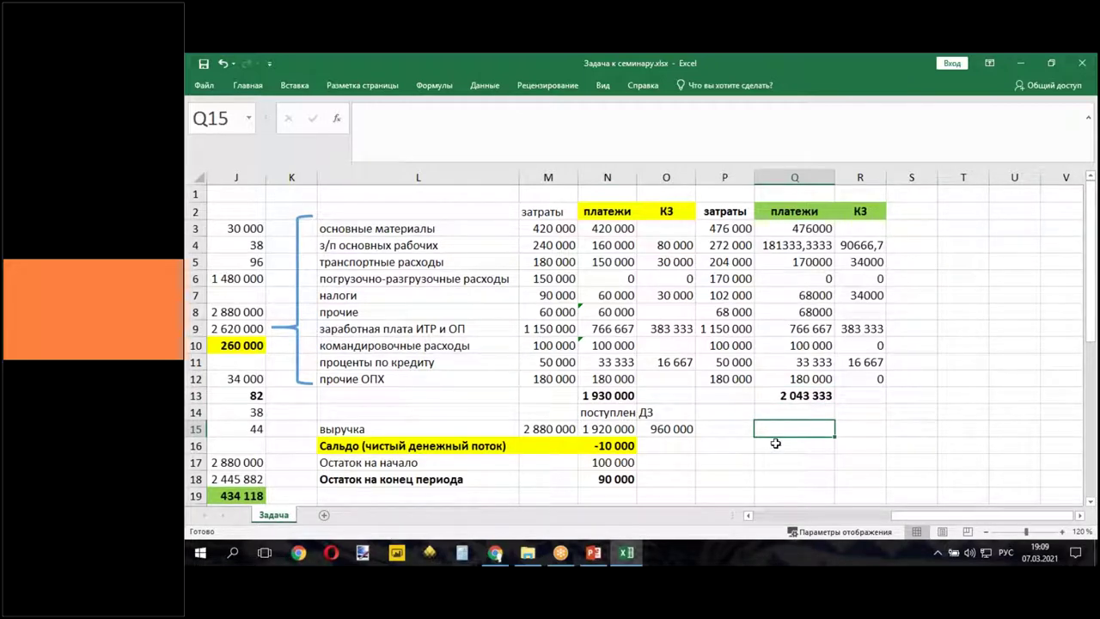
left_click(788, 464)
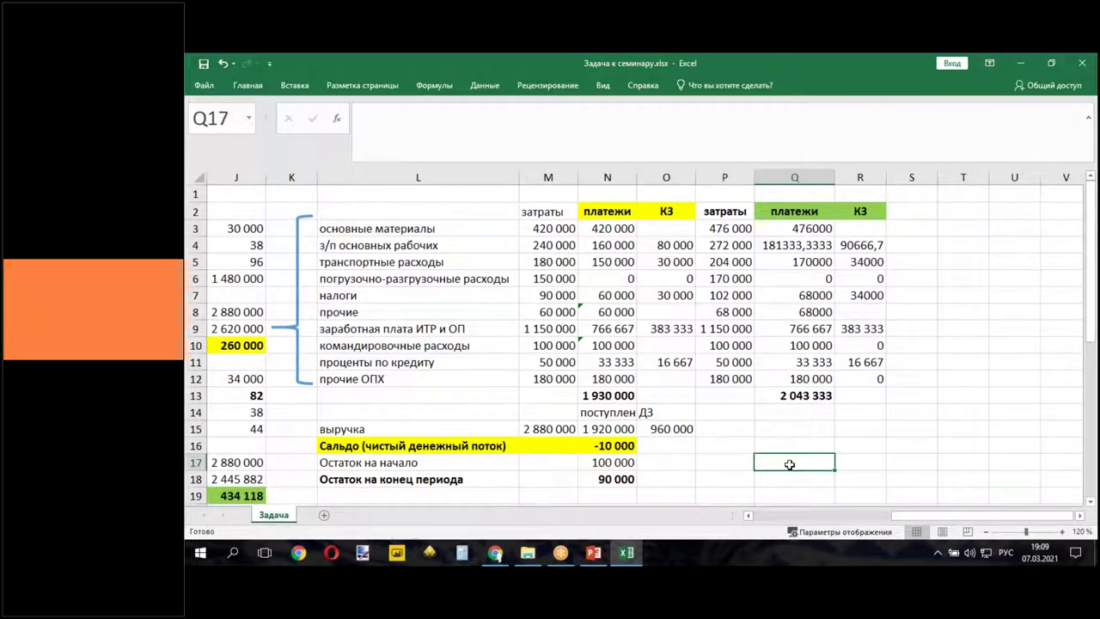
type("=")
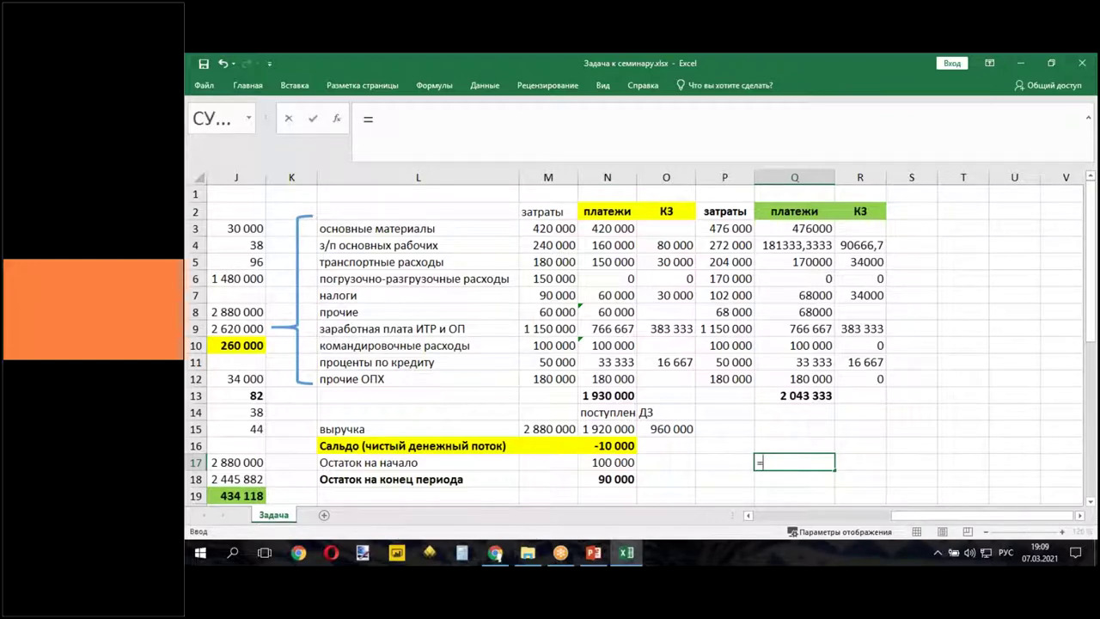
left_click(598, 429)
type("-")
left_click(792, 396)
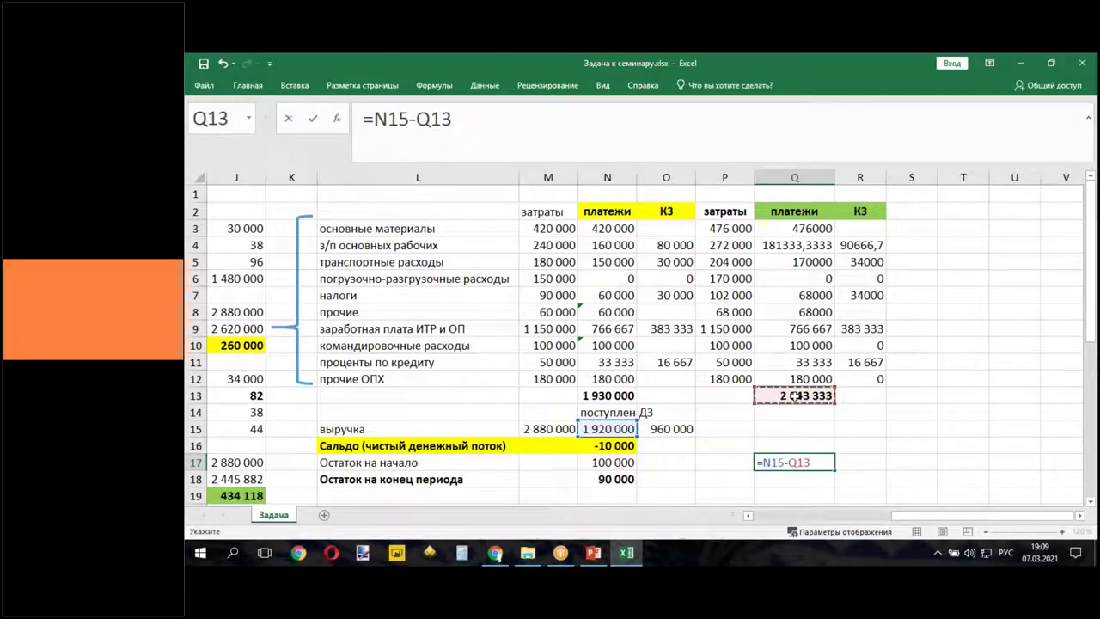
key("Return")
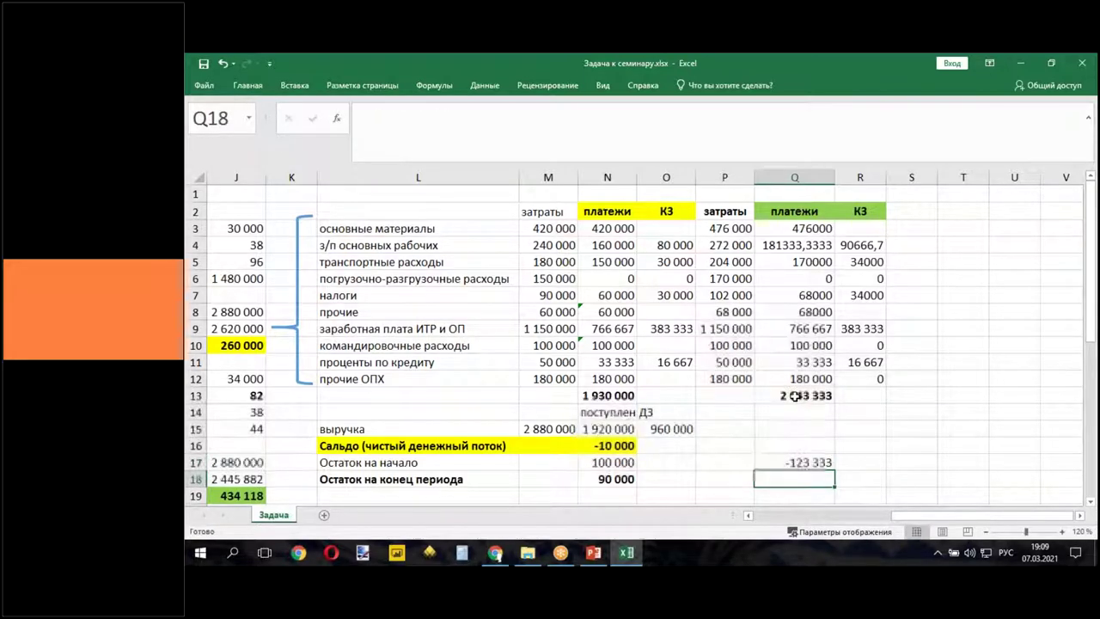
left_click(801, 463)
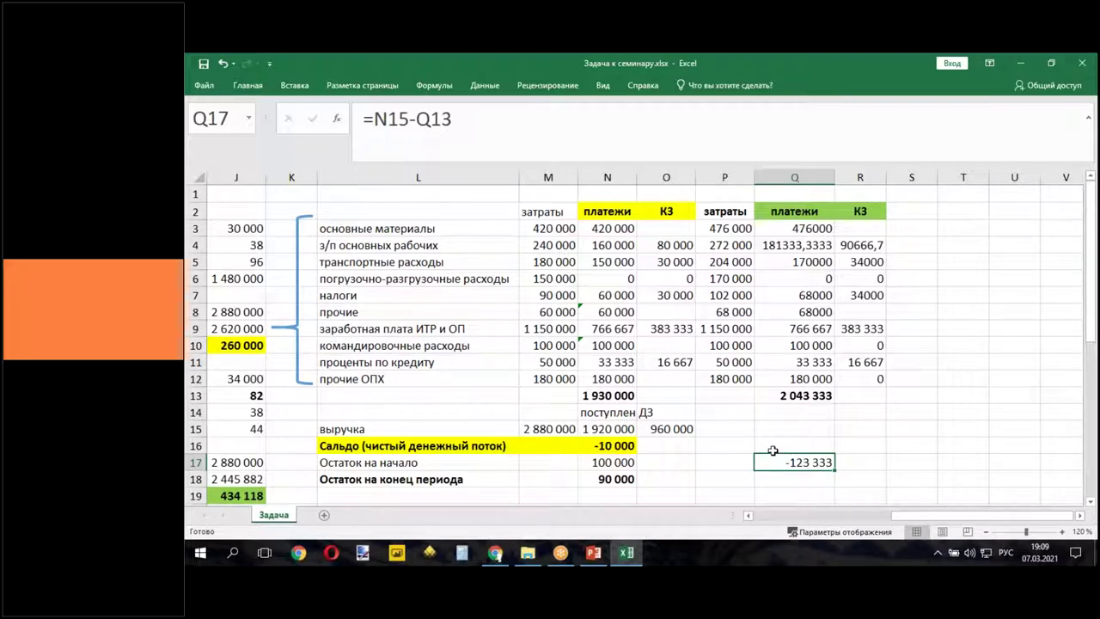
left_click_drag(799, 456, 796, 443)
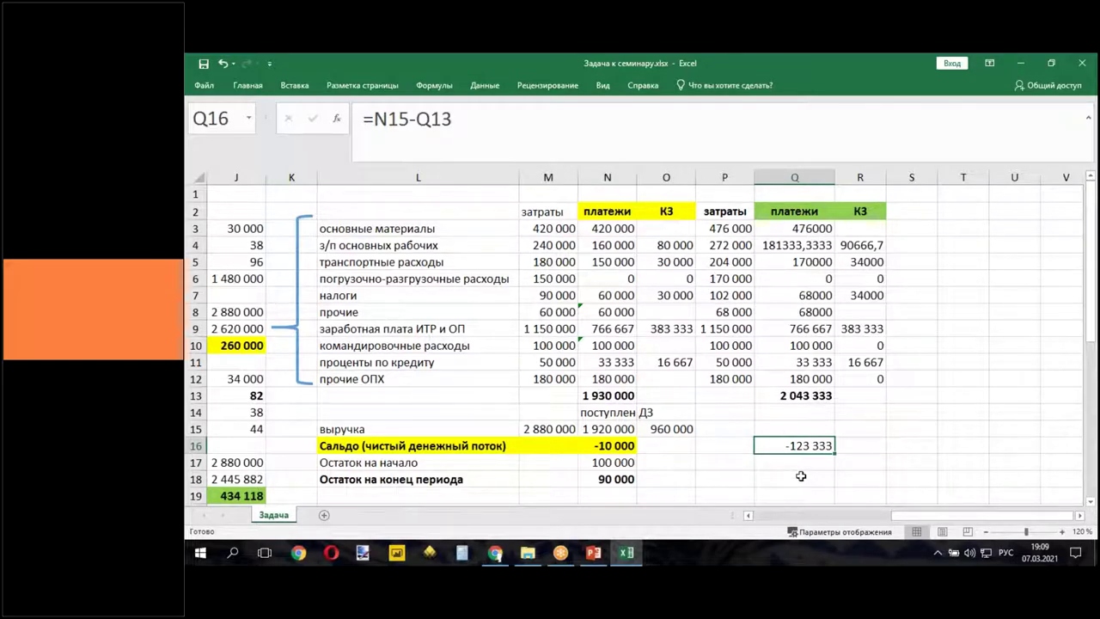
- Enter =N17+Q16 in Q18 to calculate the end-of-period balance for the green scenario
left_click(796, 480)
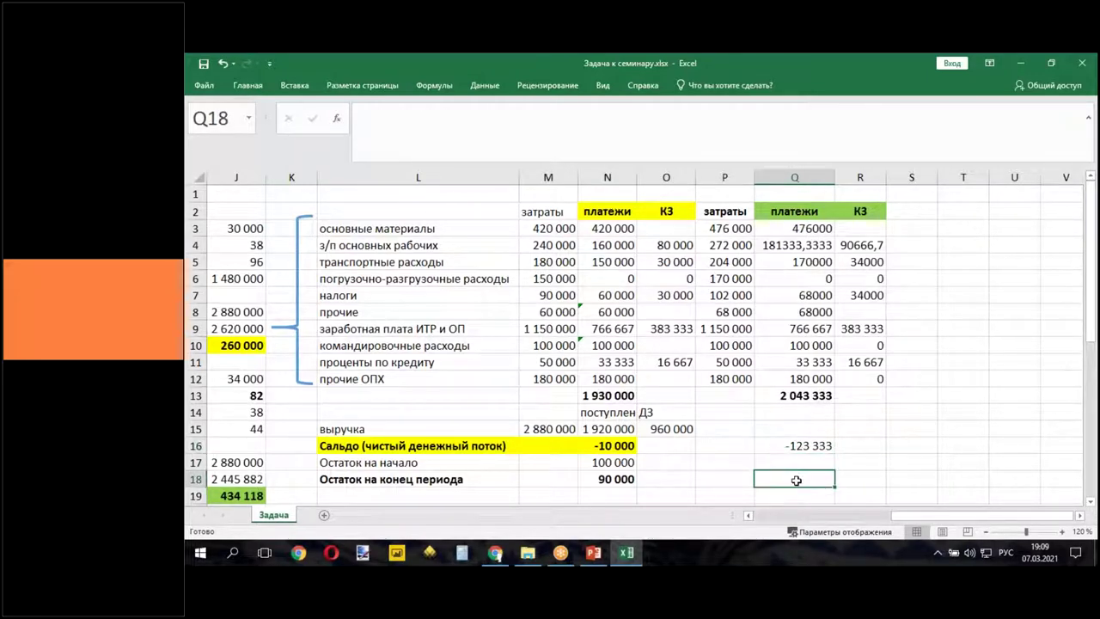
type("=")
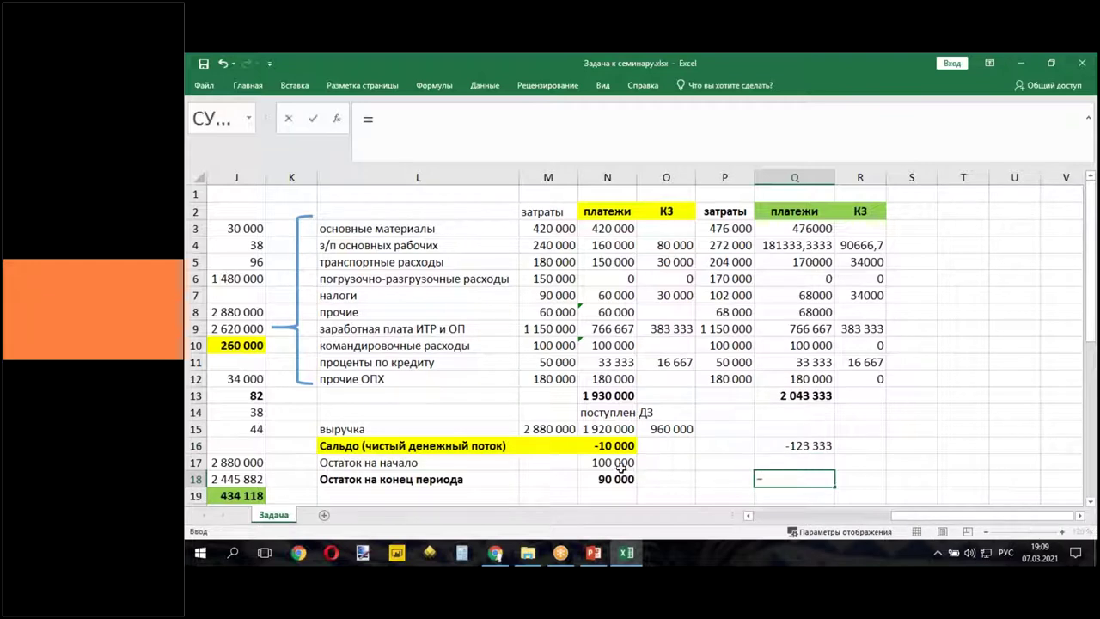
left_click(613, 462)
type("+")
left_click(806, 444)
key("Return")
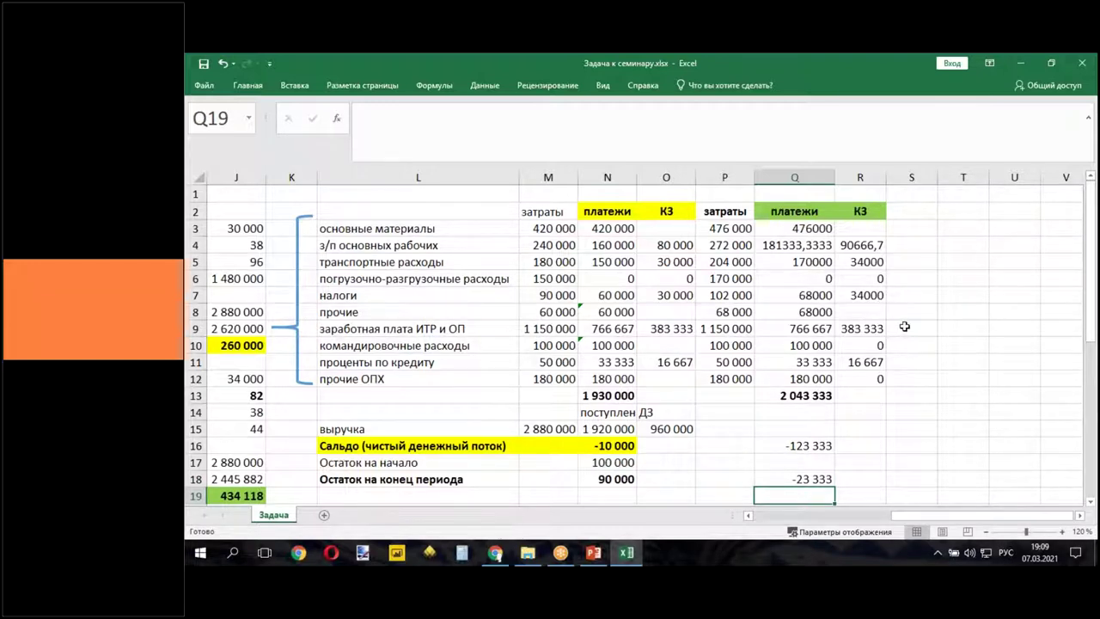
- Copy the number format of P3 onto the payment and payables amounts Q3:R12
left_click(735, 228)
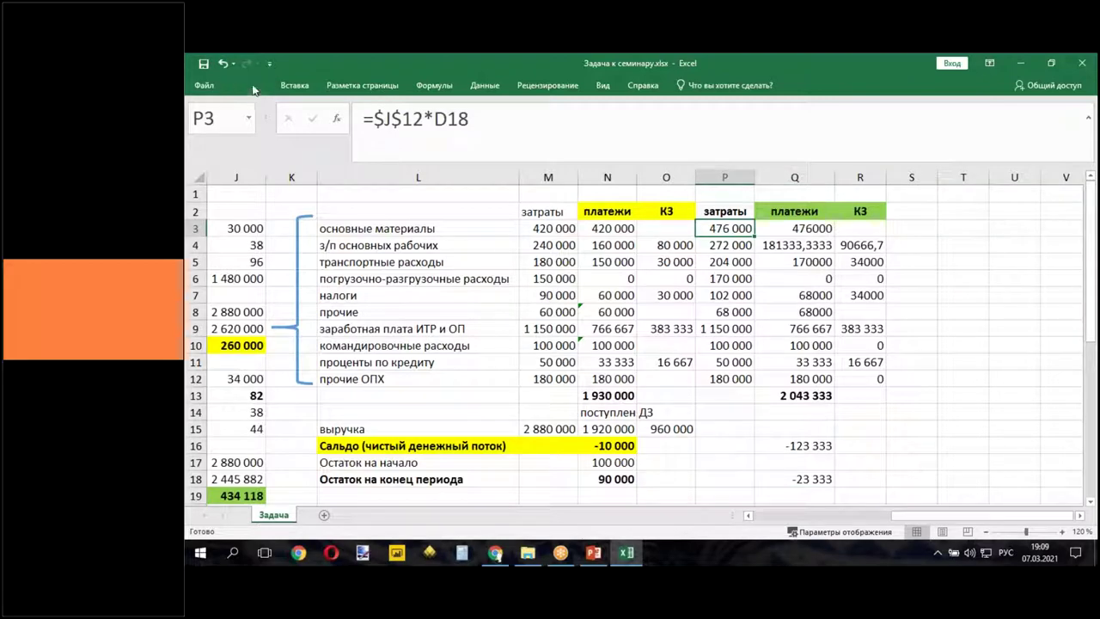
left_click(249, 85)
left_click(231, 131)
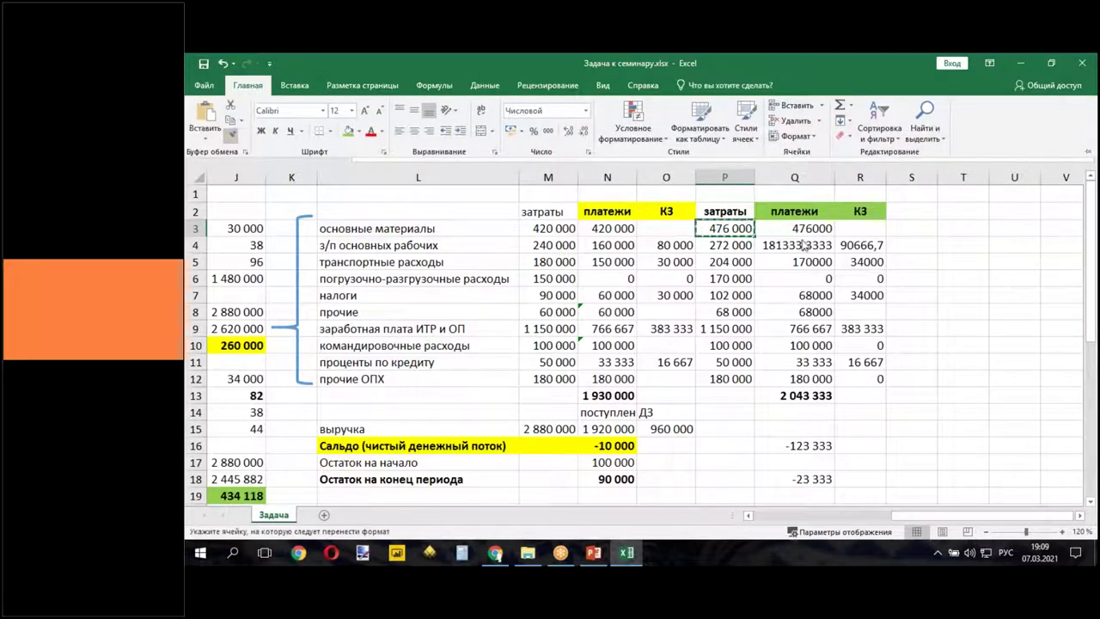
mouse_move(791, 228)
left_mouse_down()
mouse_move(816, 326)
mouse_move(849, 378)
left_mouse_up()
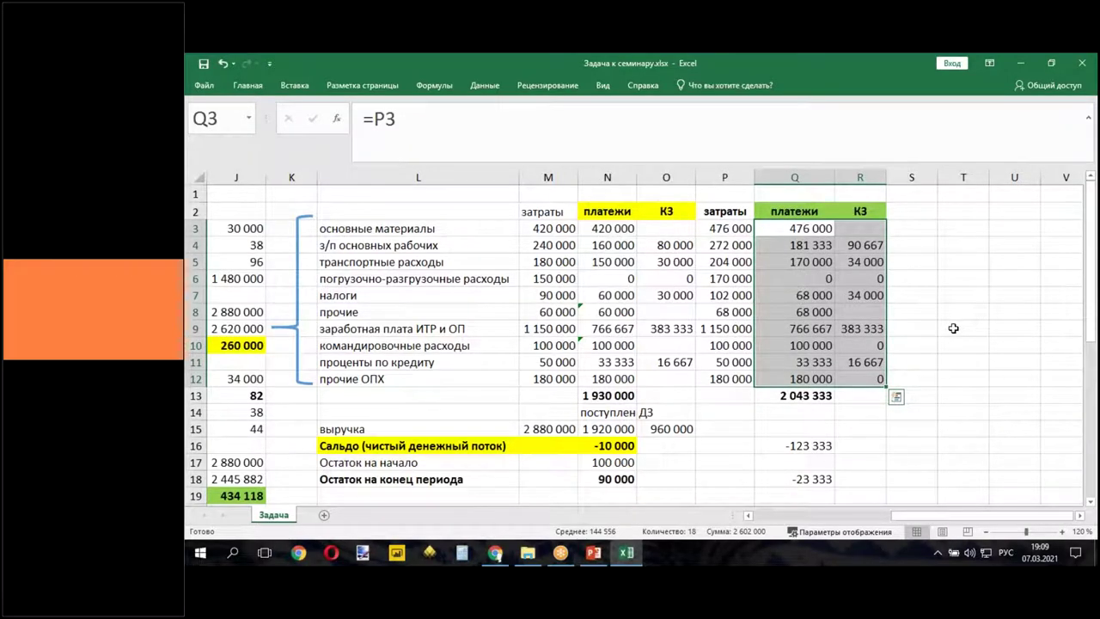
- Fill the net cash flow Q16 and the end balance Q18 with green and make both bold
scroll(953, 328, "down", 1)
left_click(243, 444)
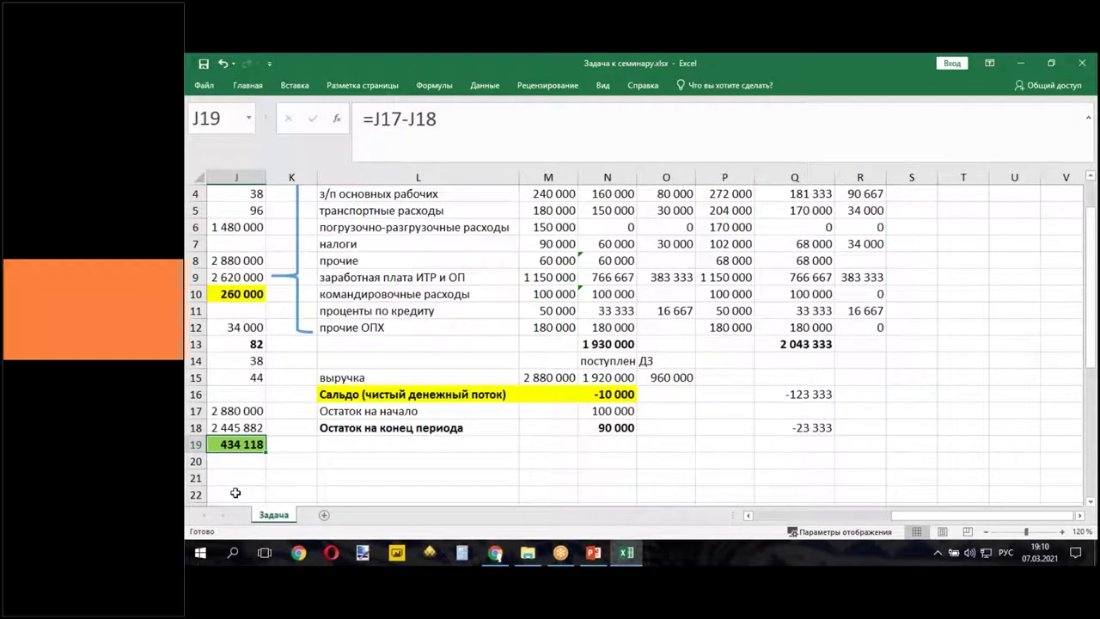
left_click(811, 427)
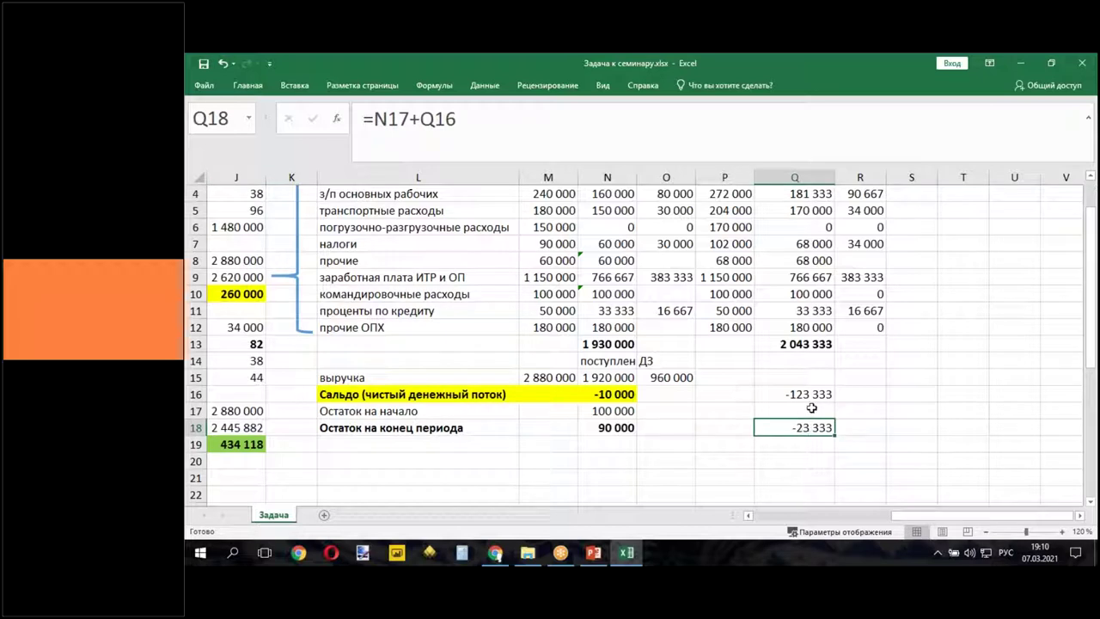
left_click(798, 394)
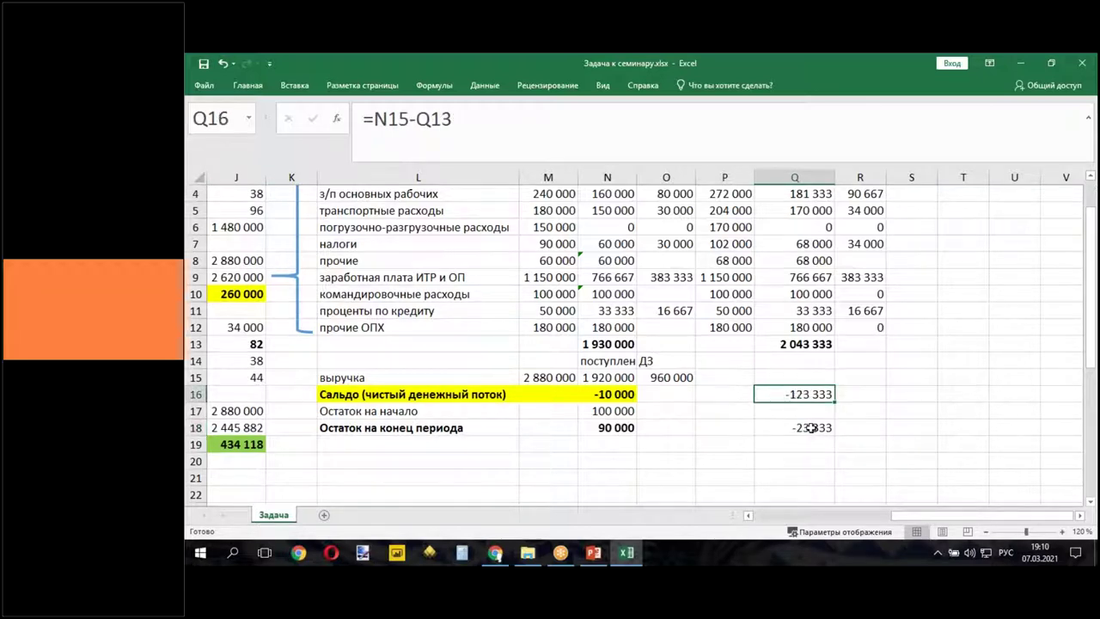
left_click(811, 427, "ctrl")
left_click(248, 86)
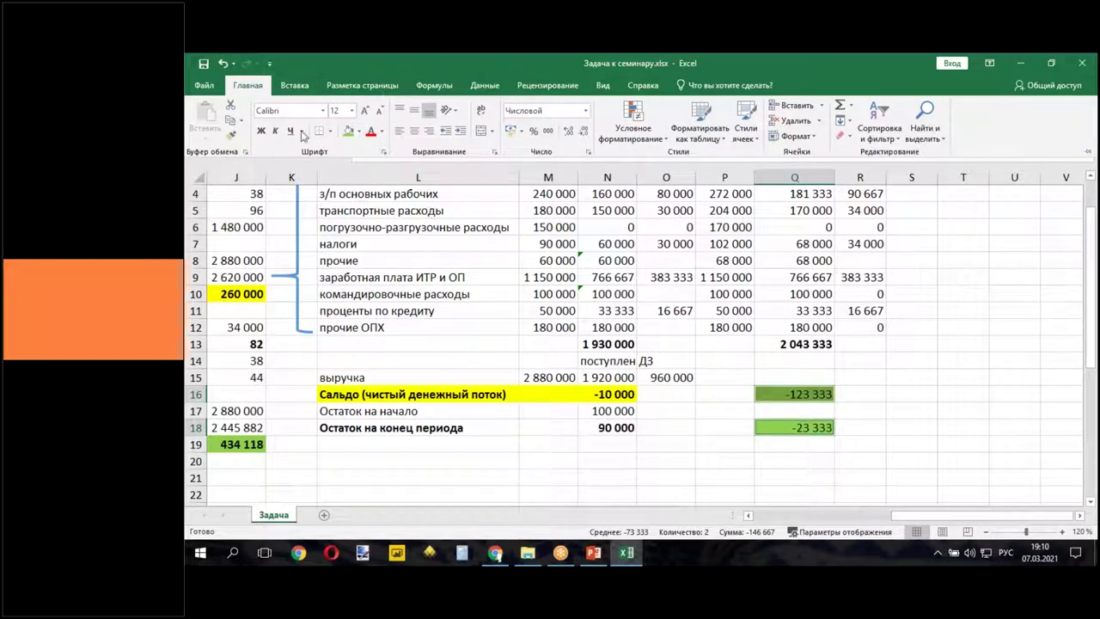
key("ctrl+b")
- Fill the first scenario's end-of-period balance in N18 with yellow
left_click(606, 432)
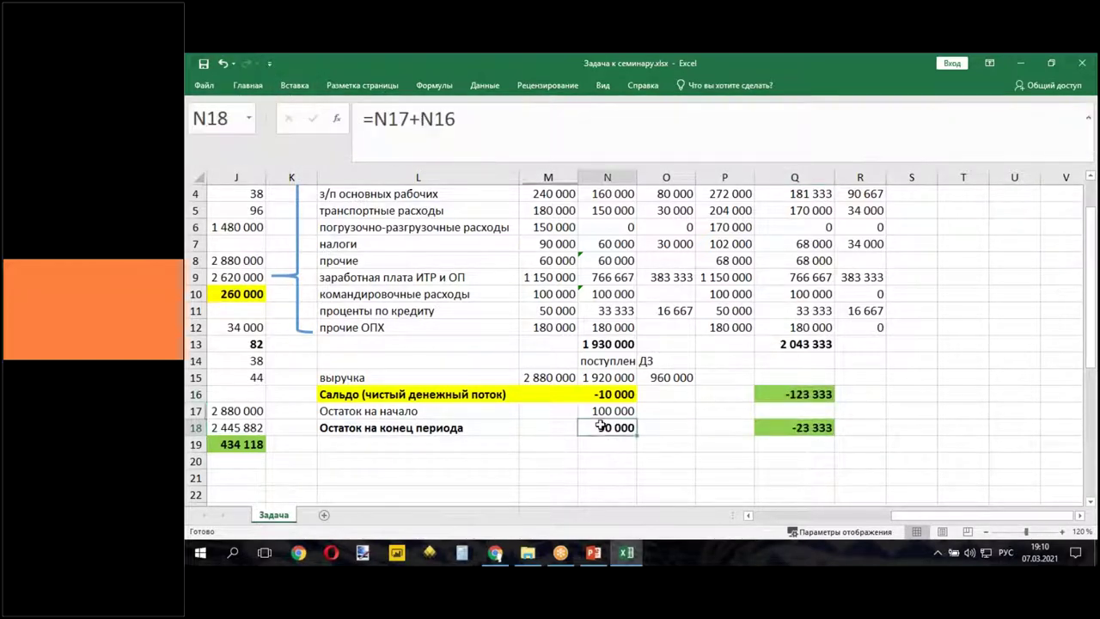
left_click(252, 89)
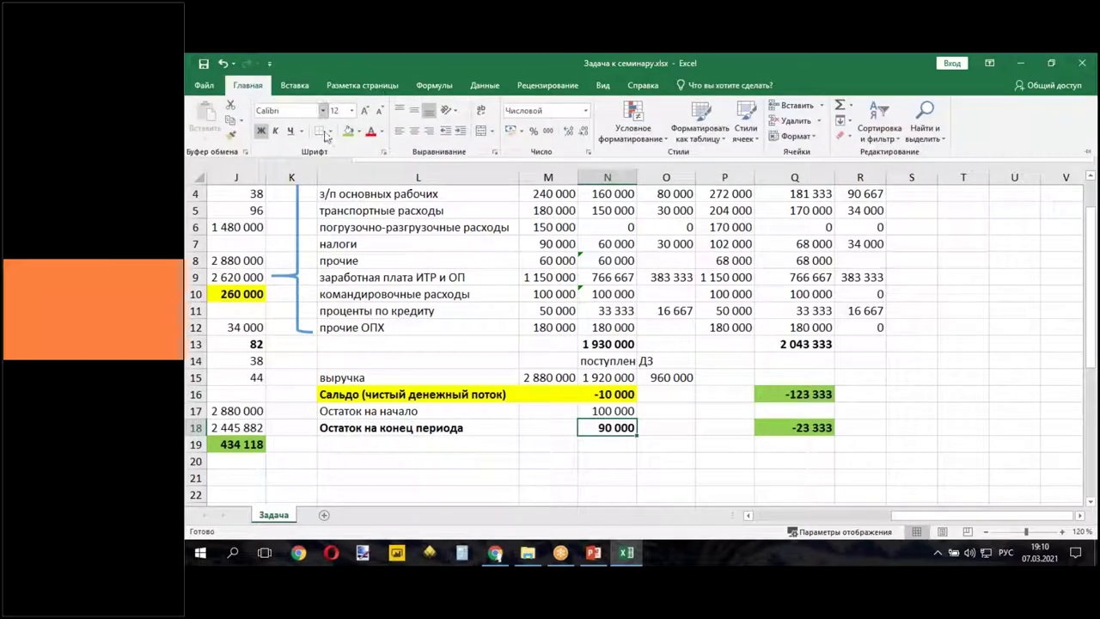
left_click(358, 132)
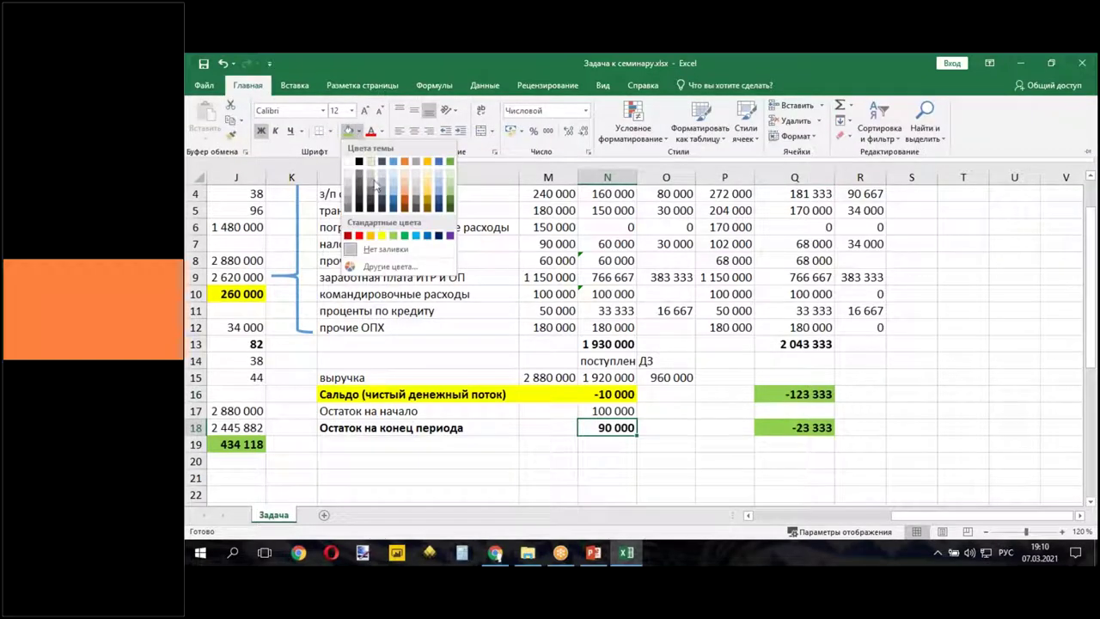
left_click(382, 234)
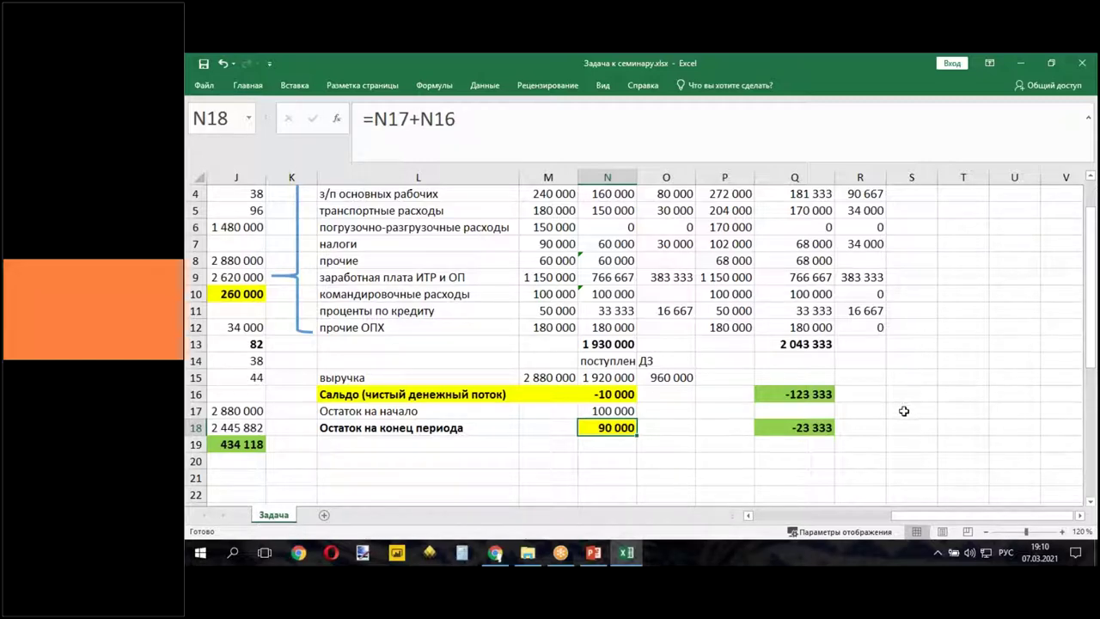
scroll(904, 411, "up", 1)
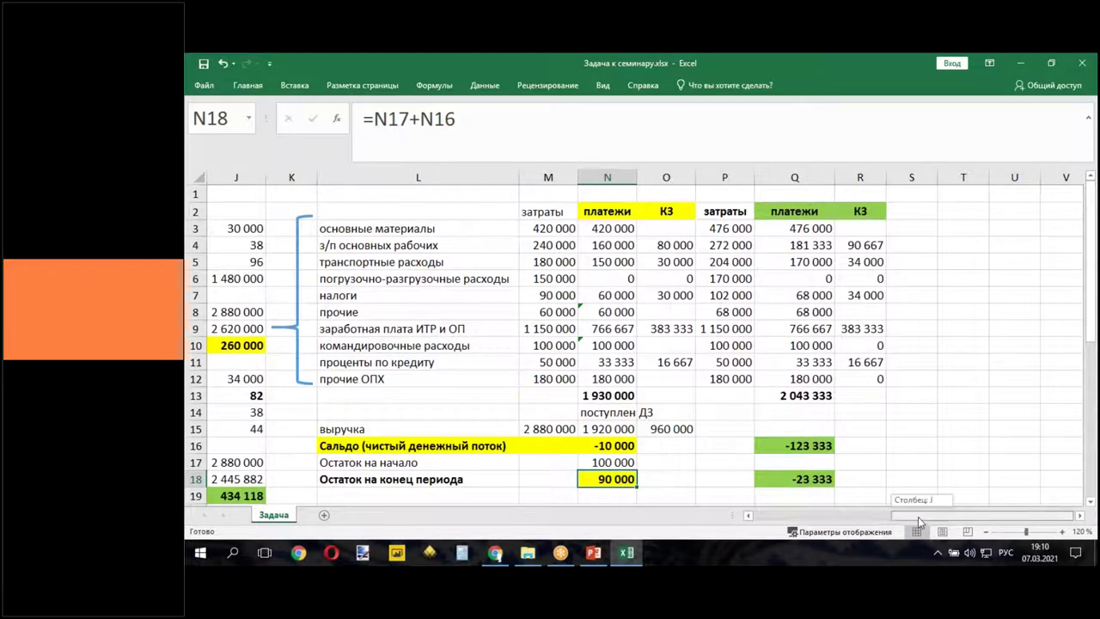
- Compare the production quantities, payments, gross profits, net cash flow and end balances of the yellow and green scenarios
left_click_drag(917, 517, 851, 516)
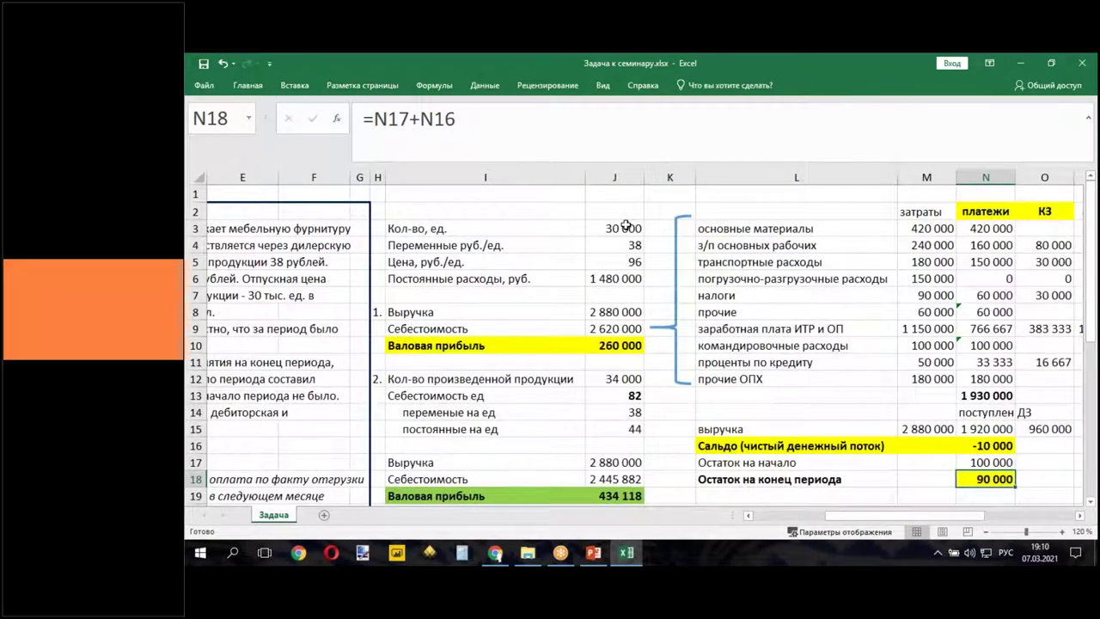
left_click(625, 227)
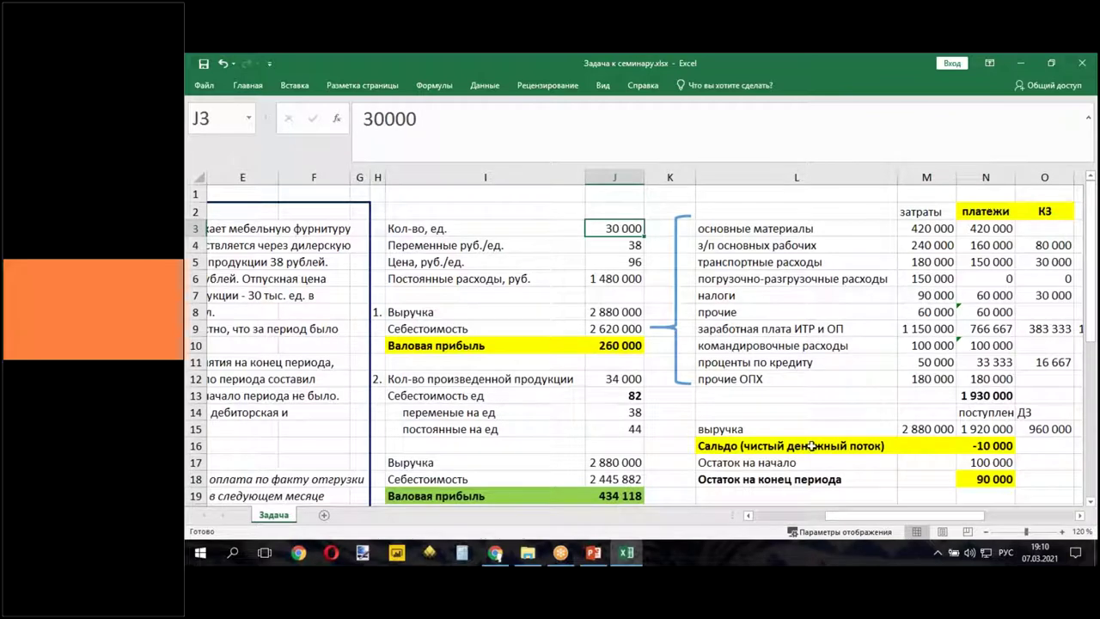
left_click_drag(866, 520, 900, 518)
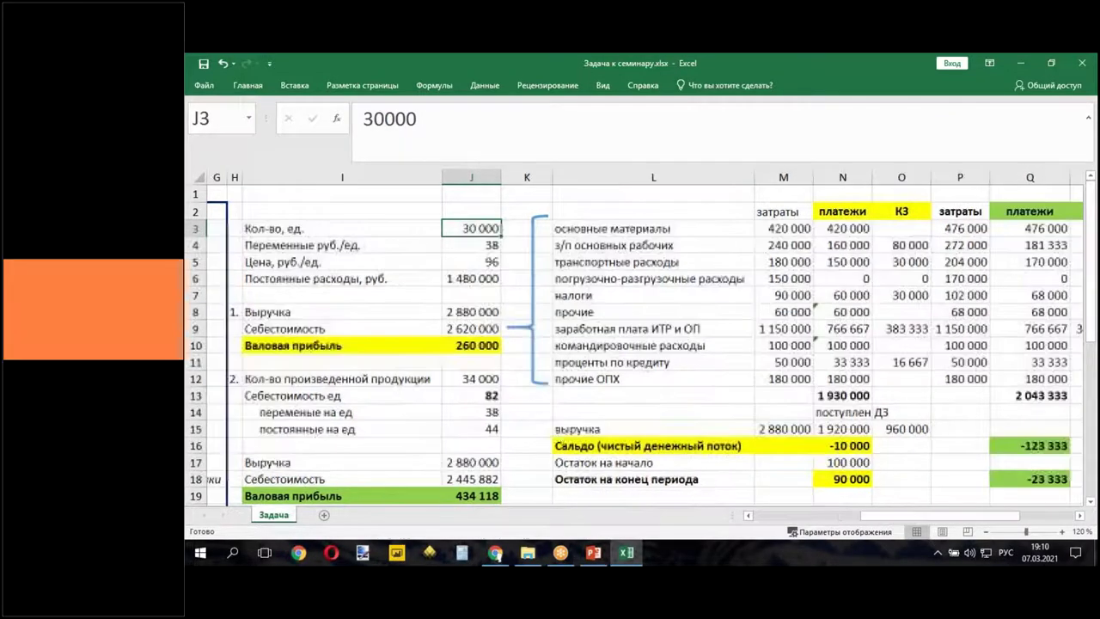
left_click(477, 378)
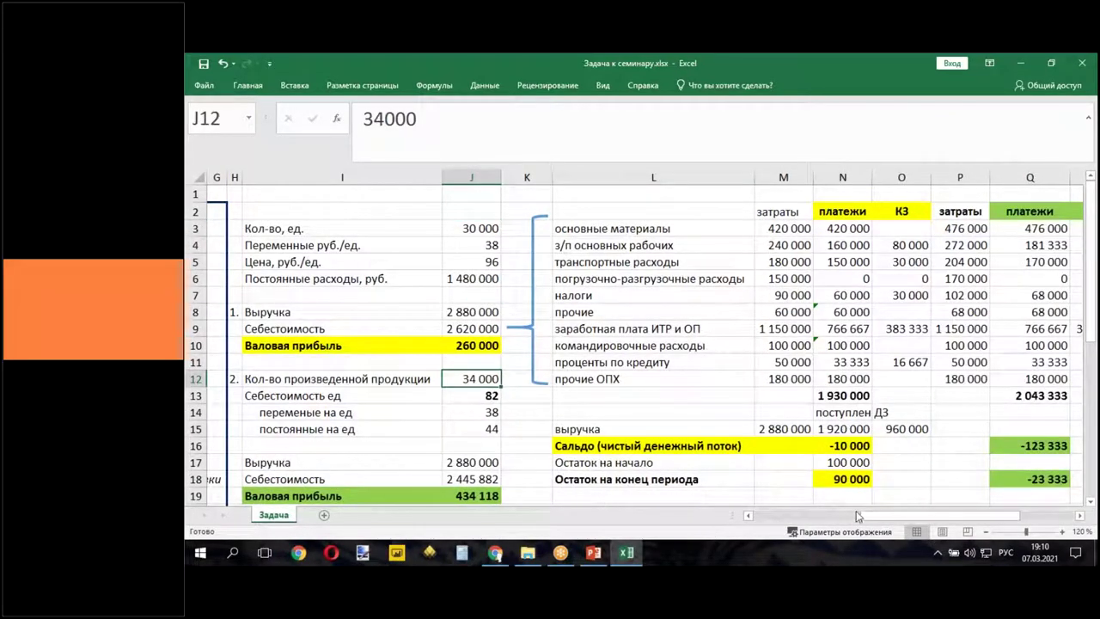
left_click_drag(880, 519, 939, 518)
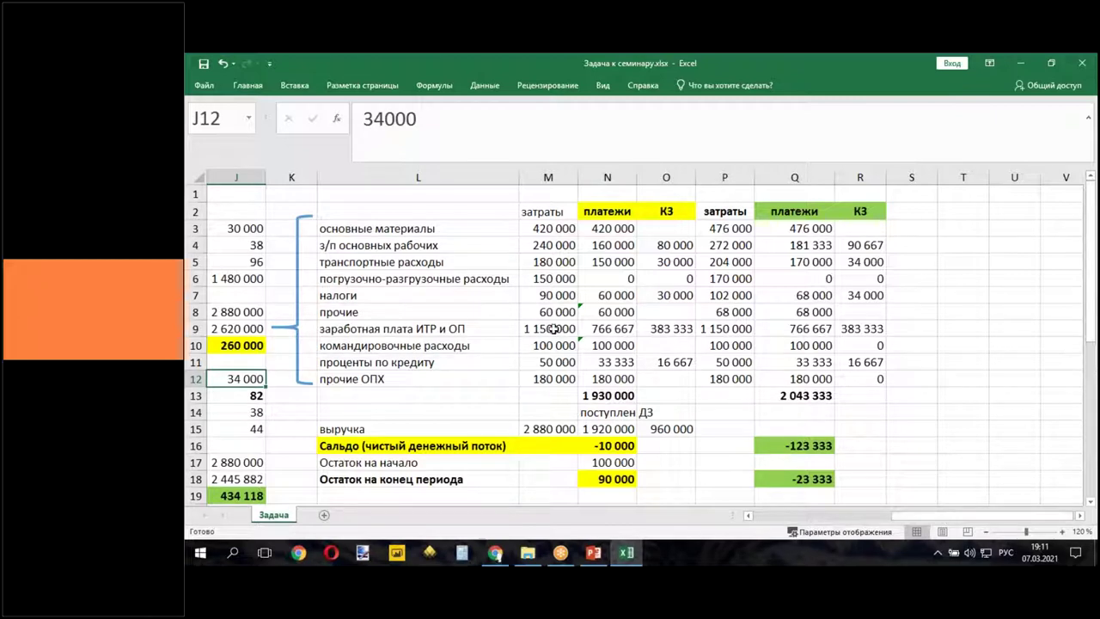
left_click_drag(403, 262, 404, 303)
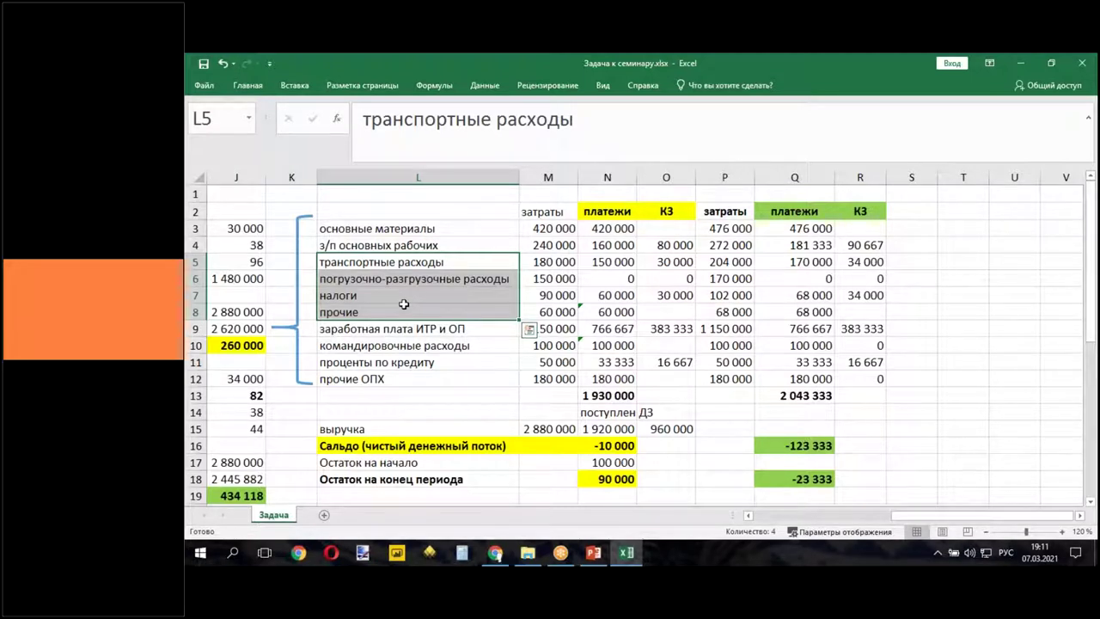
left_click_drag(793, 228, 801, 376)
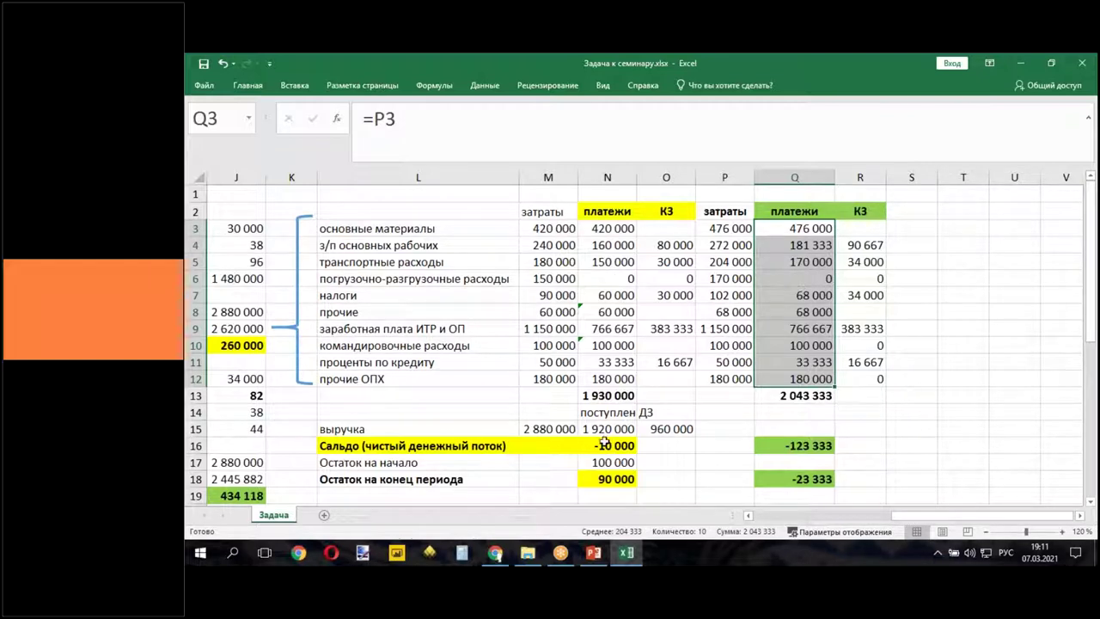
left_click(606, 444)
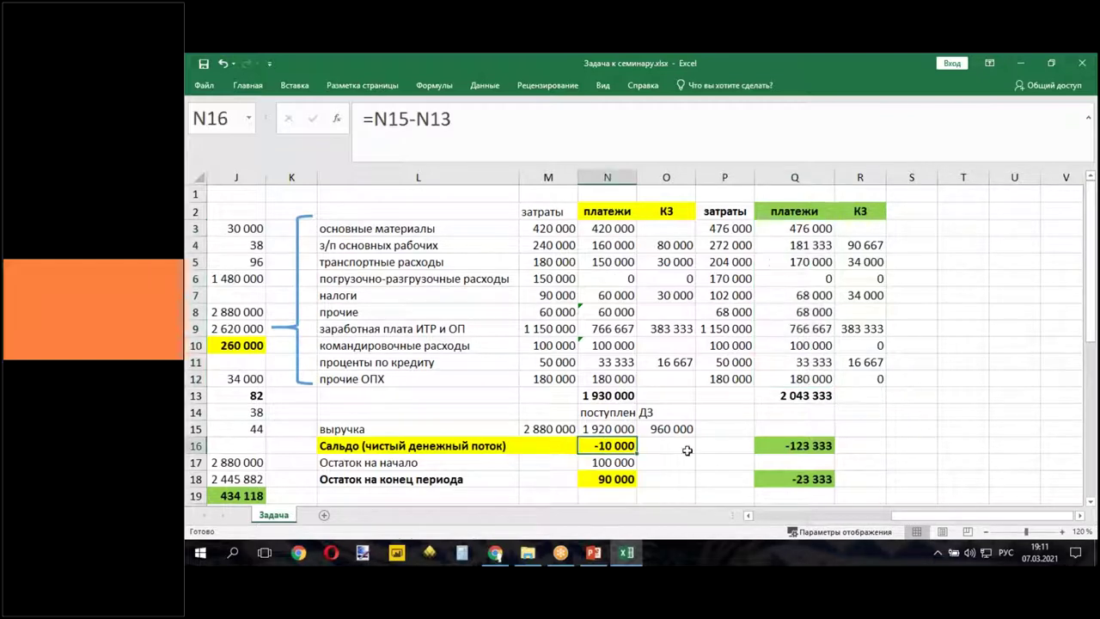
left_click(237, 347)
left_click(591, 480)
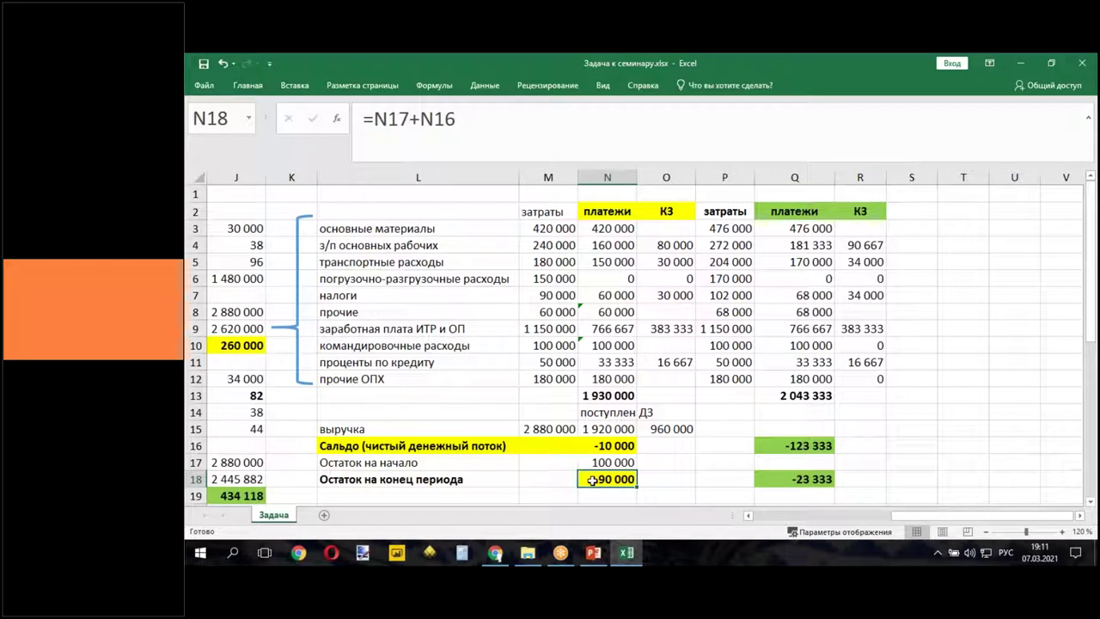
left_click(245, 495)
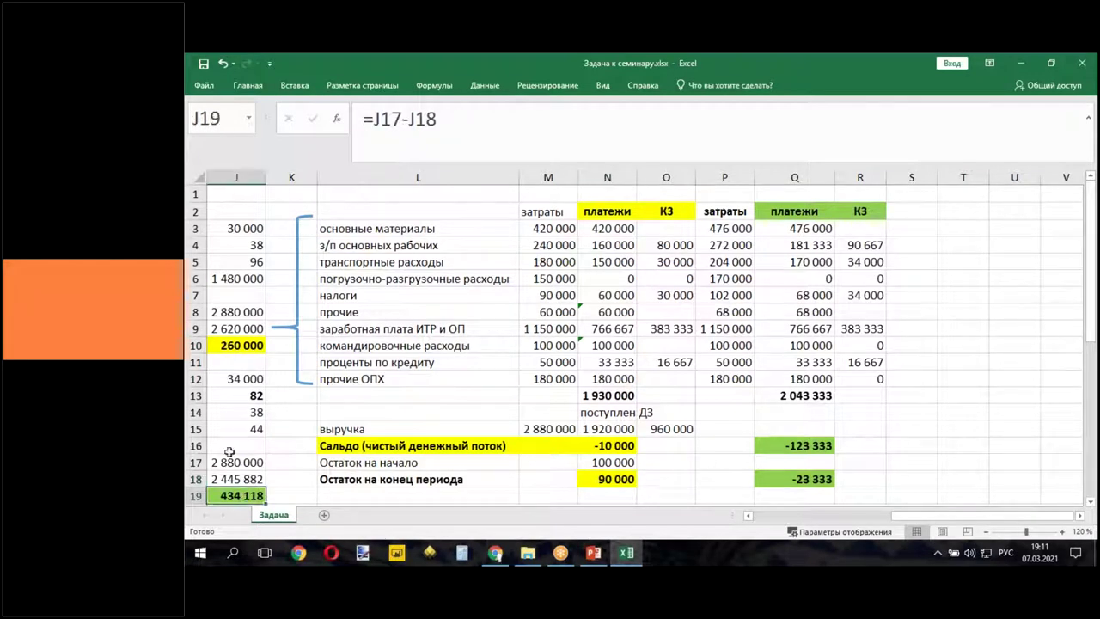
left_click(792, 480)
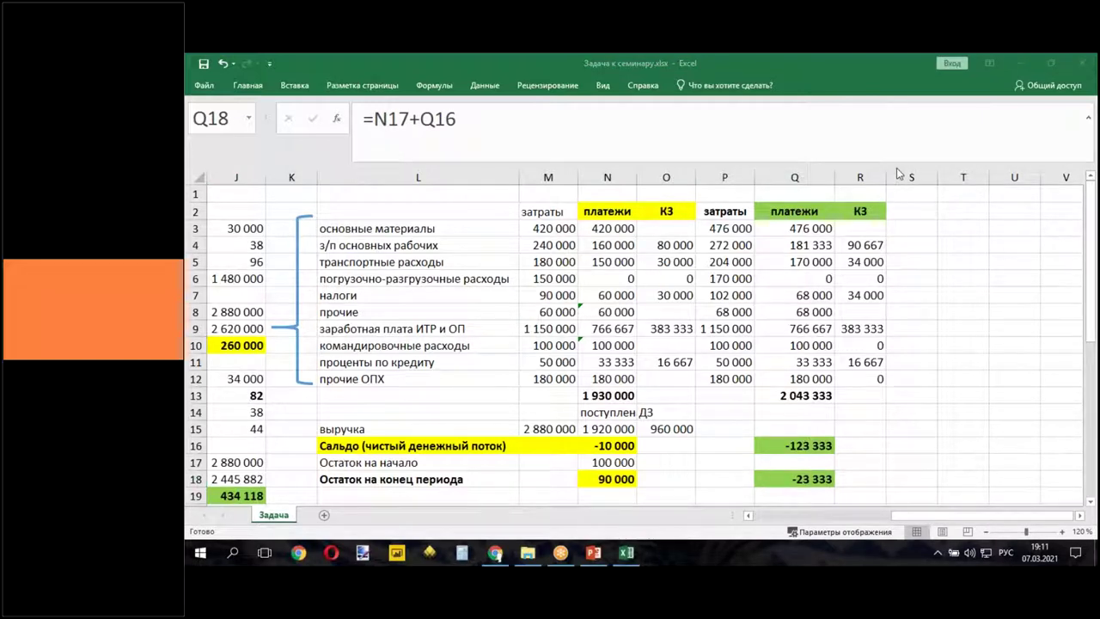
- Read questions 4 and 5 of the task in C30:F33, about variable costing and buyers paying on shipment
left_click(912, 518)
left_click(913, 516)
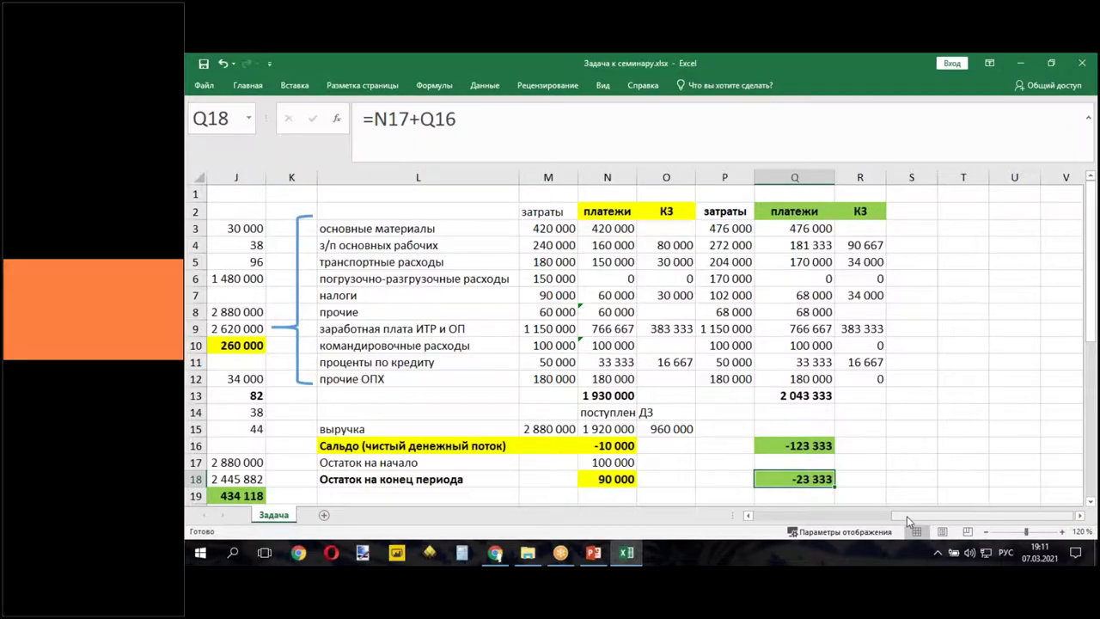
left_click(876, 516)
scroll(684, 401, "down", 5)
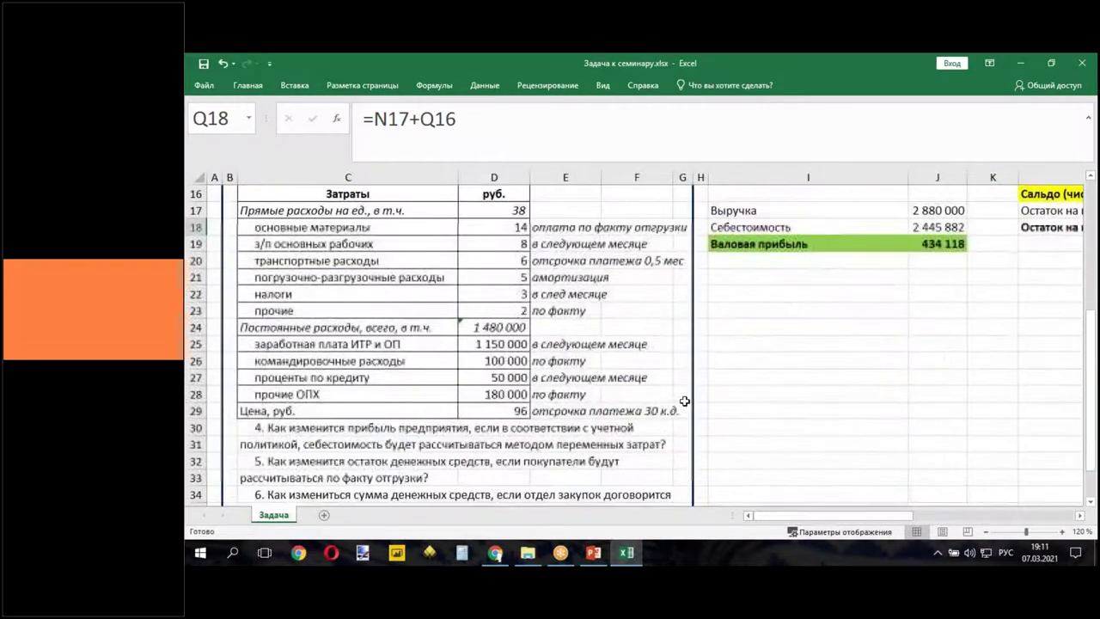
scroll(684, 401, "down", 2)
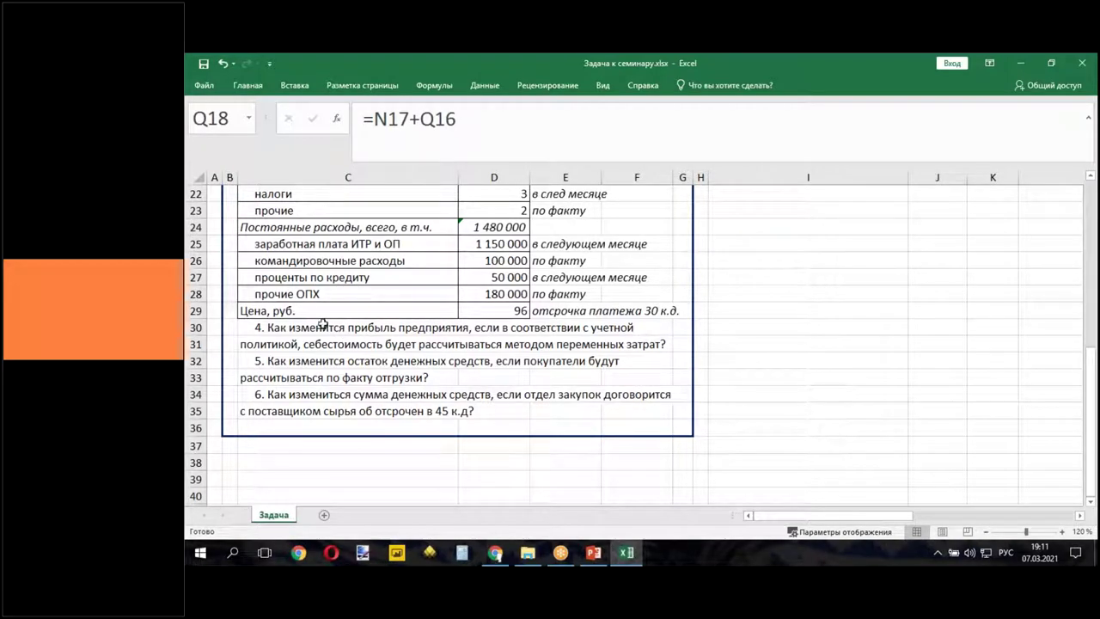
left_click(294, 328)
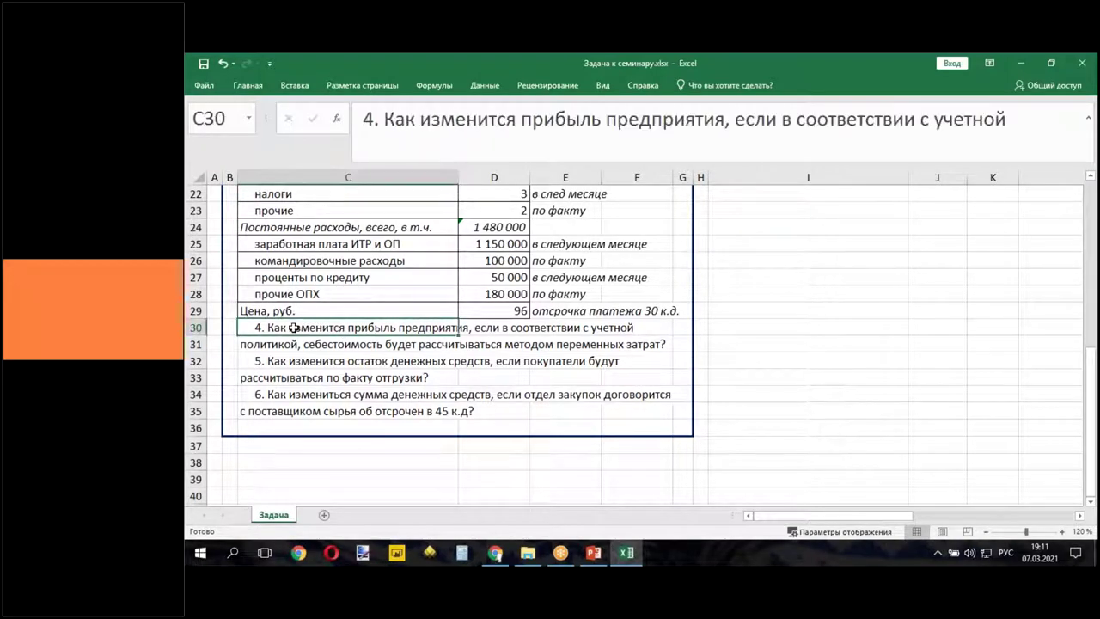
left_click(246, 366)
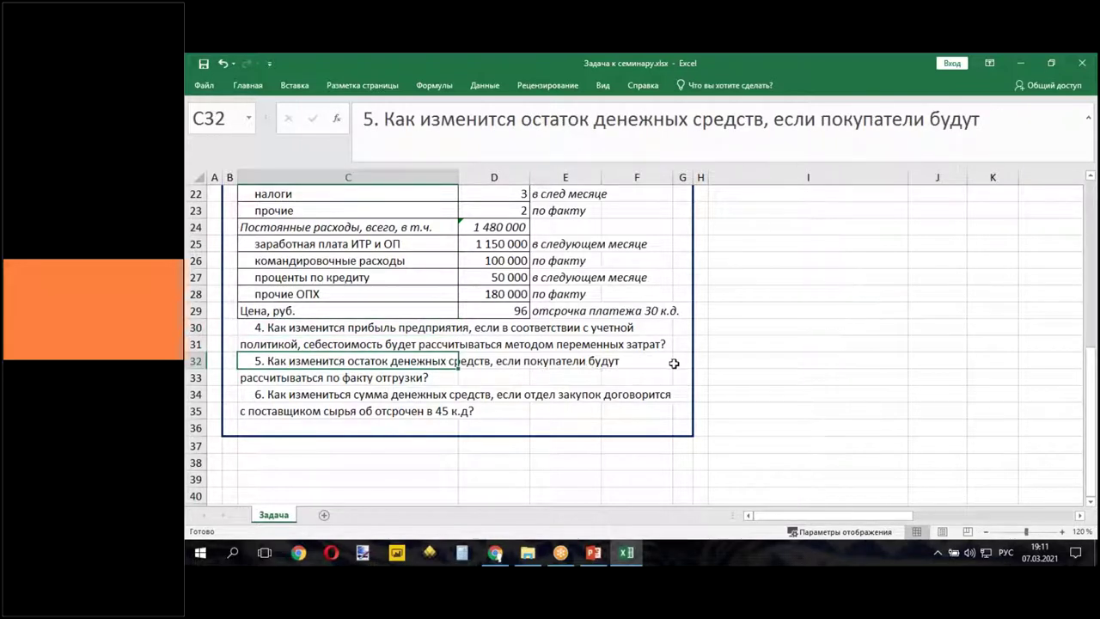
left_click(230, 364)
left_click_drag(262, 364, 669, 378)
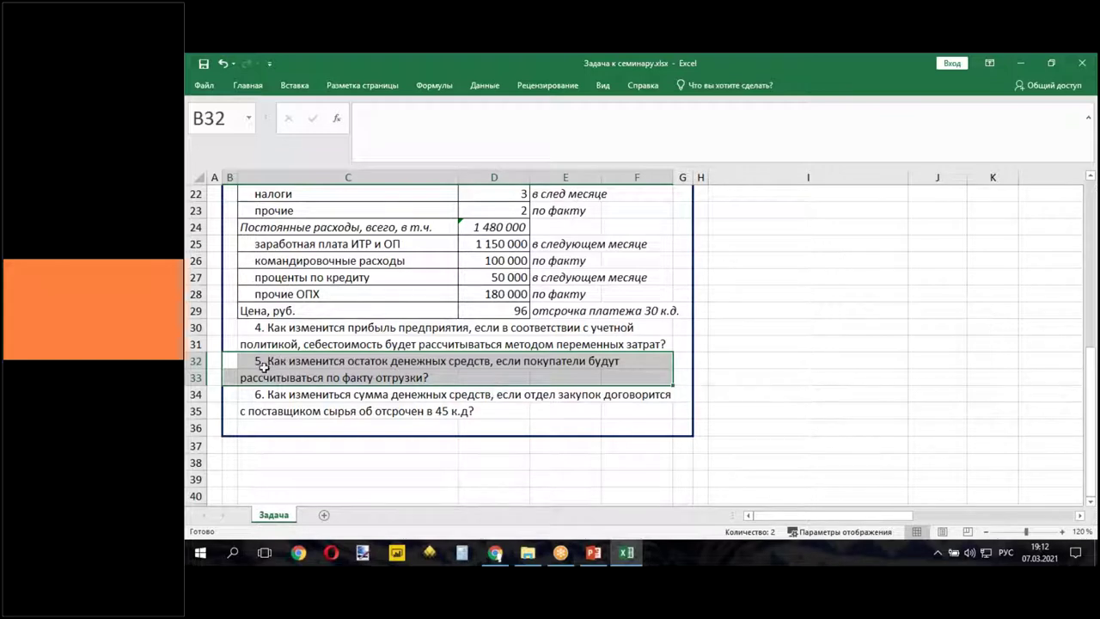
left_click_drag(251, 361, 649, 378)
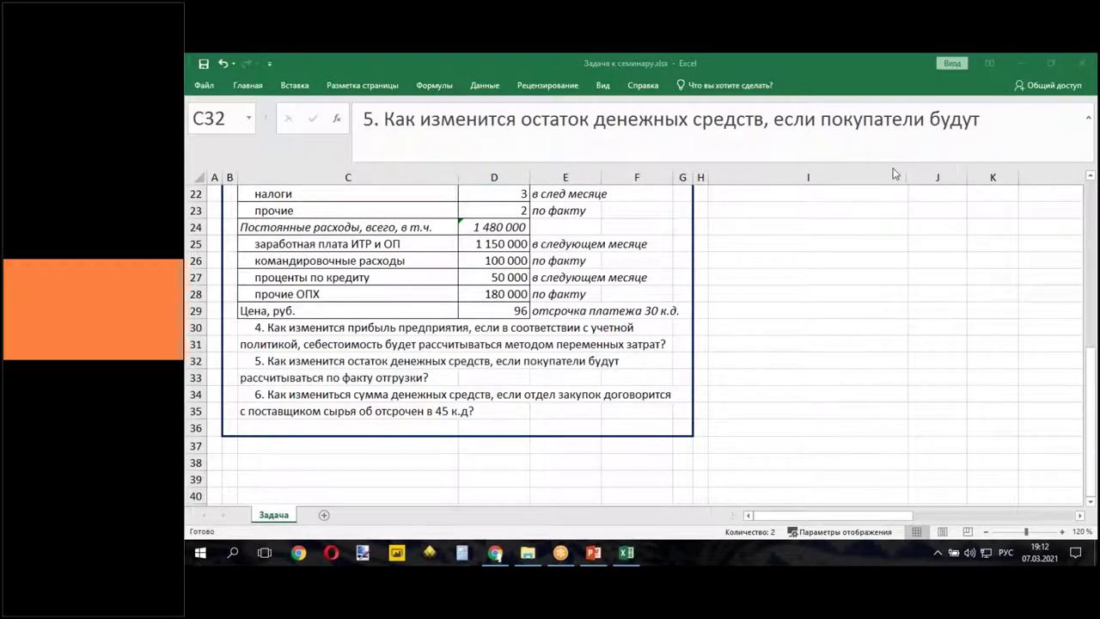
- Enter 5 in K20 as the question number for a new answer block below the cash-flow table
left_click_drag(874, 520, 901, 446)
scroll(859, 361, "up", 5)
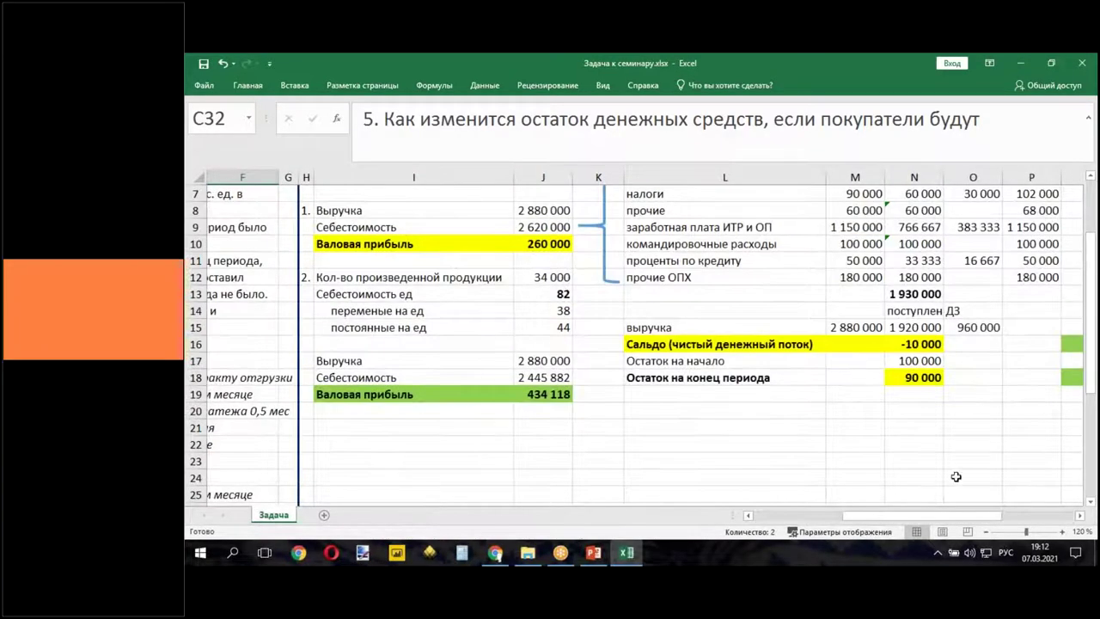
left_click_drag(882, 521, 771, 521)
scroll(679, 426, "up", 2)
scroll(679, 426, "down", 7)
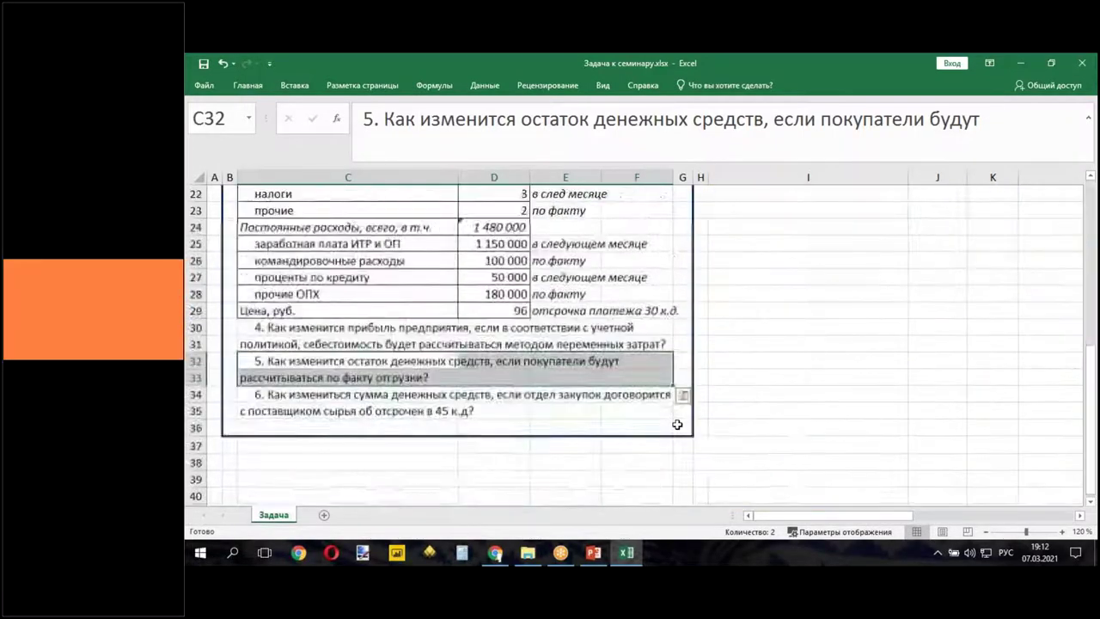
scroll(676, 422, "down", 3)
scroll(675, 422, "up", 1)
left_click_drag(895, 521, 962, 526)
scroll(893, 378, "up", 6)
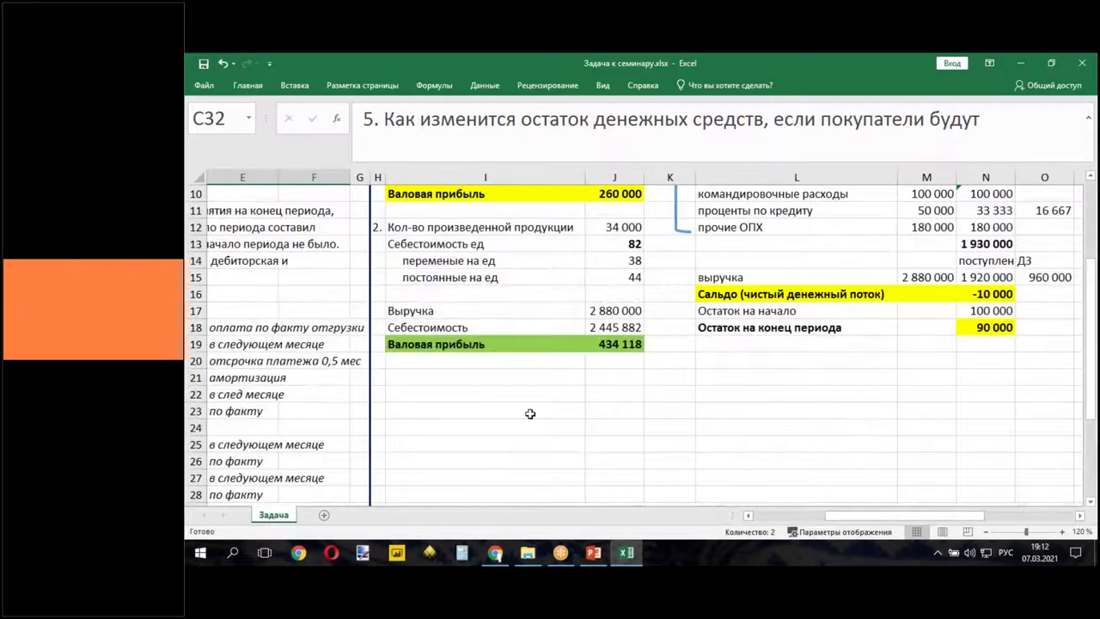
left_click(378, 376)
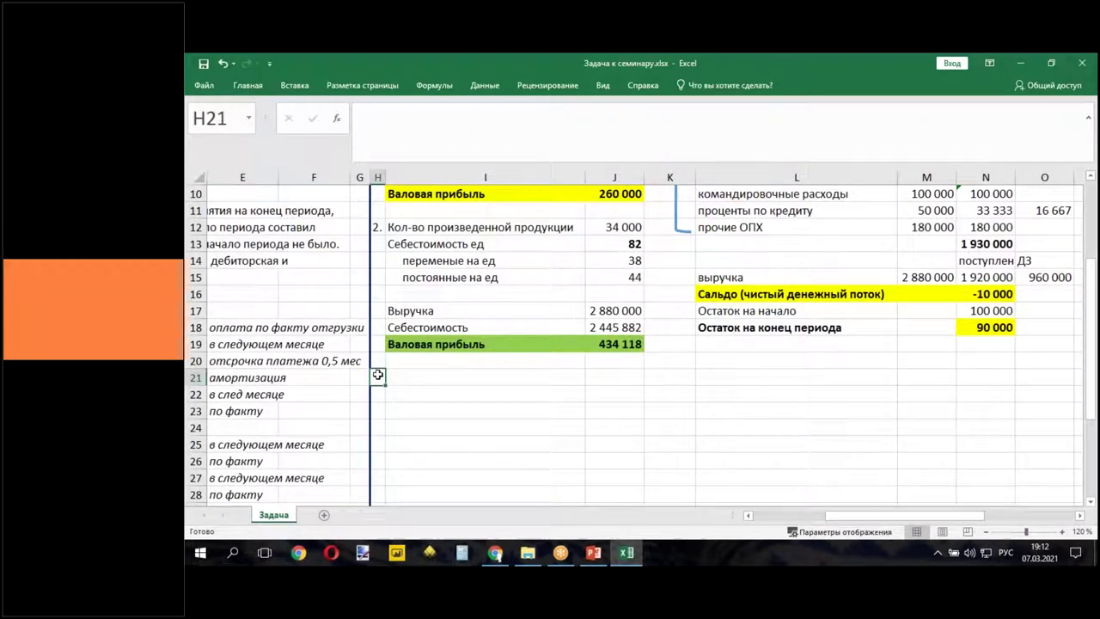
left_click(683, 360)
type("5")
left_click(697, 396)
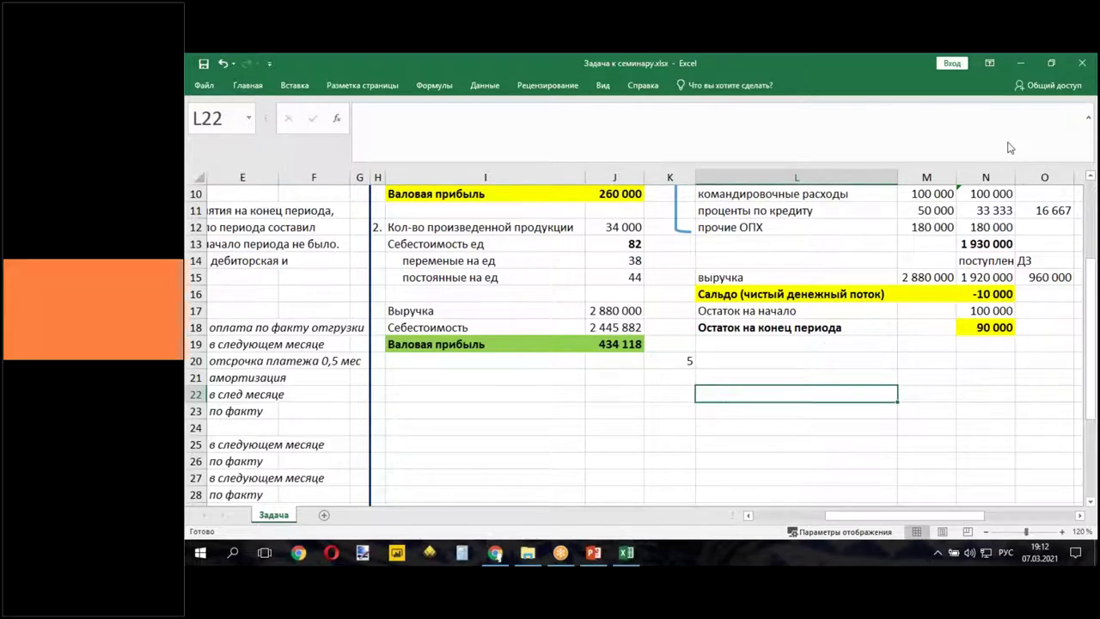
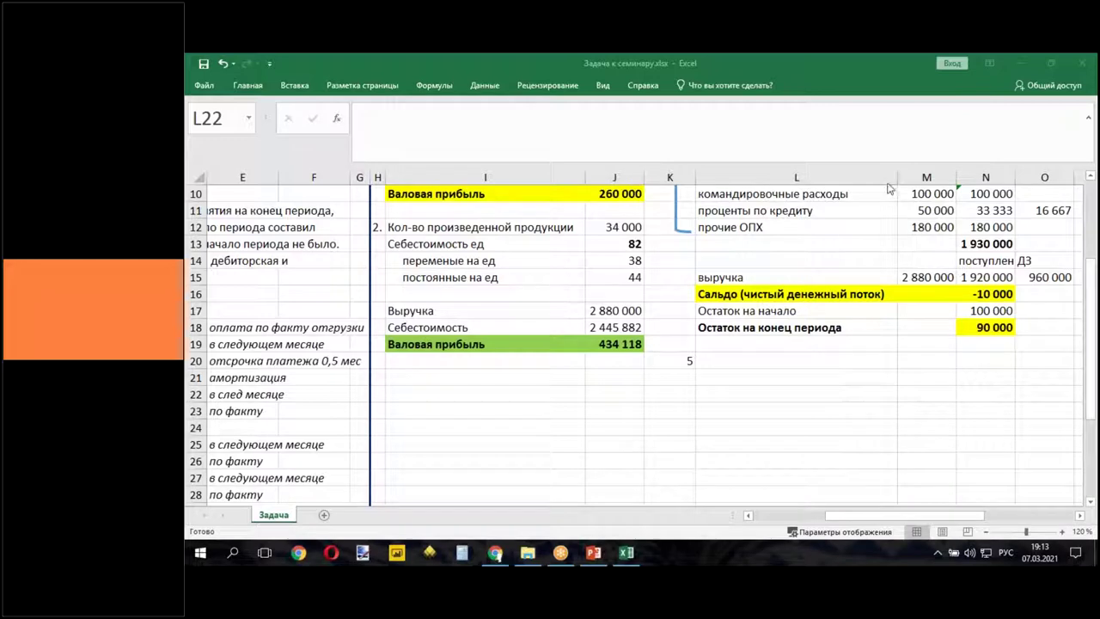
- Label L20 "выручка" beside the question number 5
left_click(960, 517)
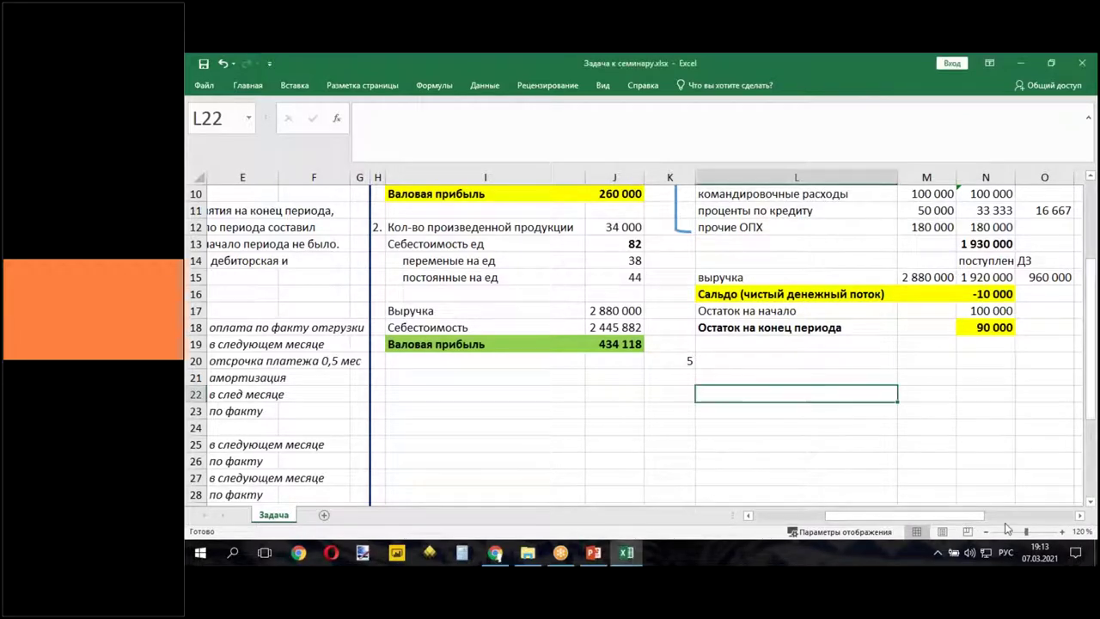
left_click(1080, 515)
left_click(1080, 516)
left_click(1081, 516)
left_click(1081, 517)
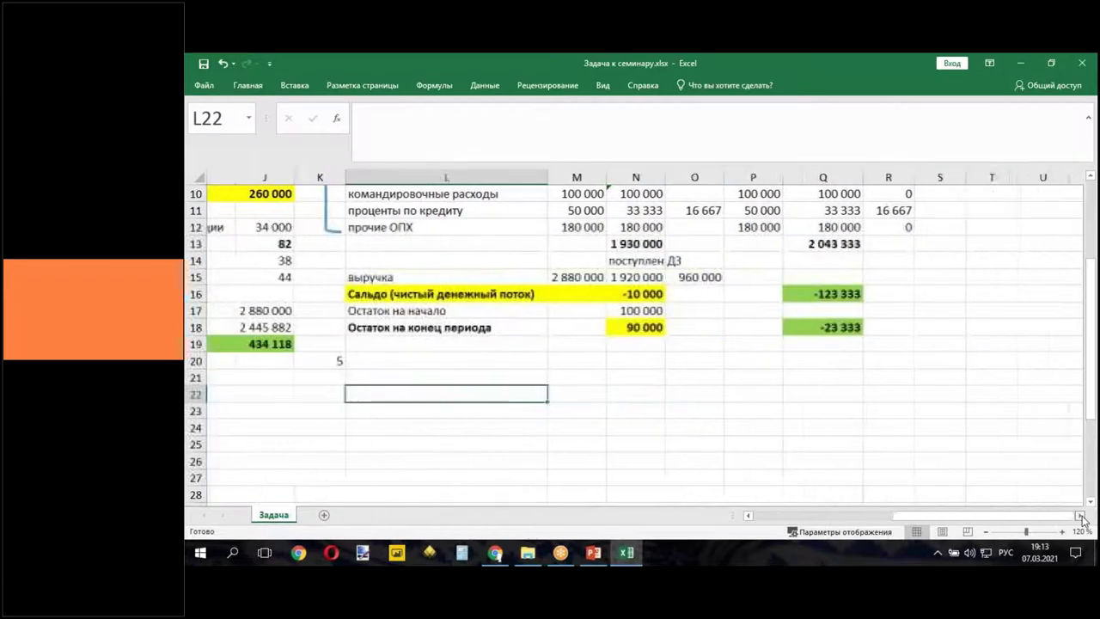
left_click(1081, 516)
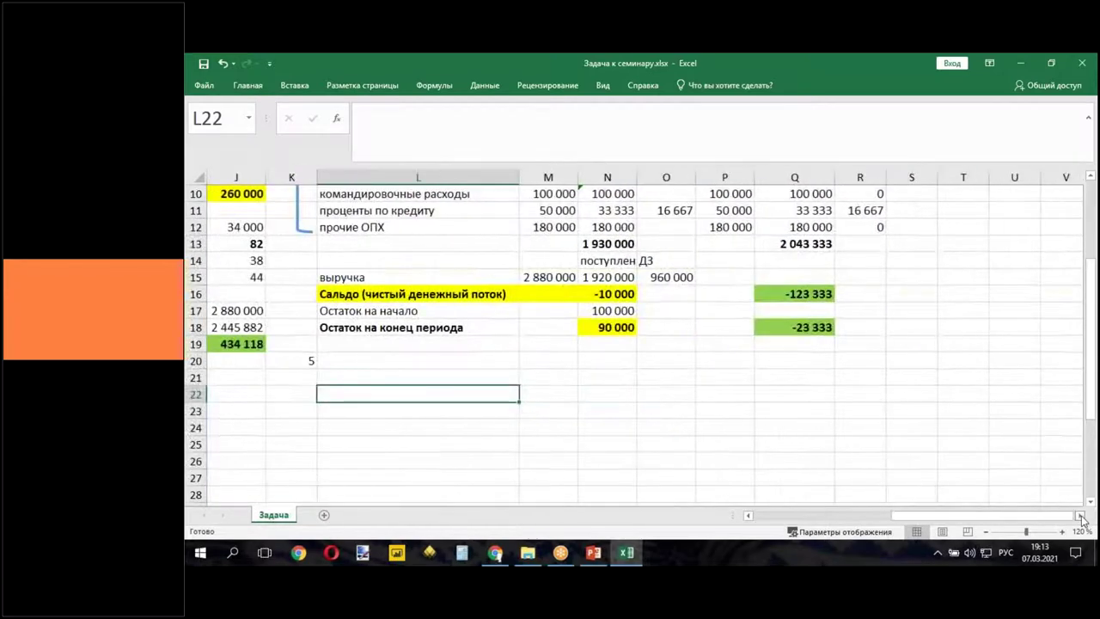
left_click(1007, 150)
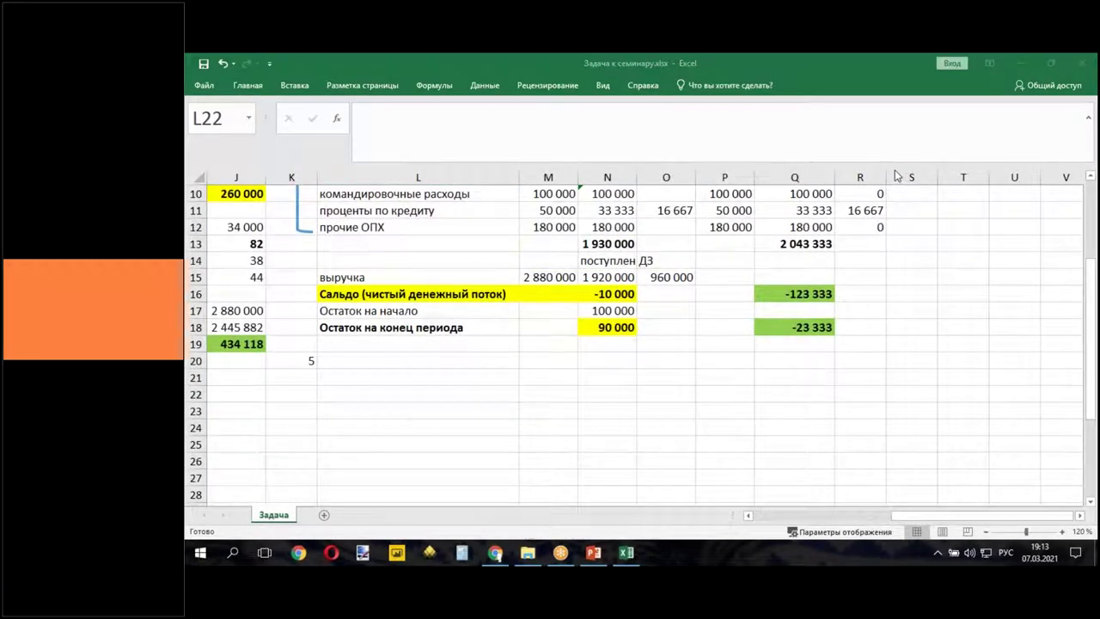
left_click(367, 358)
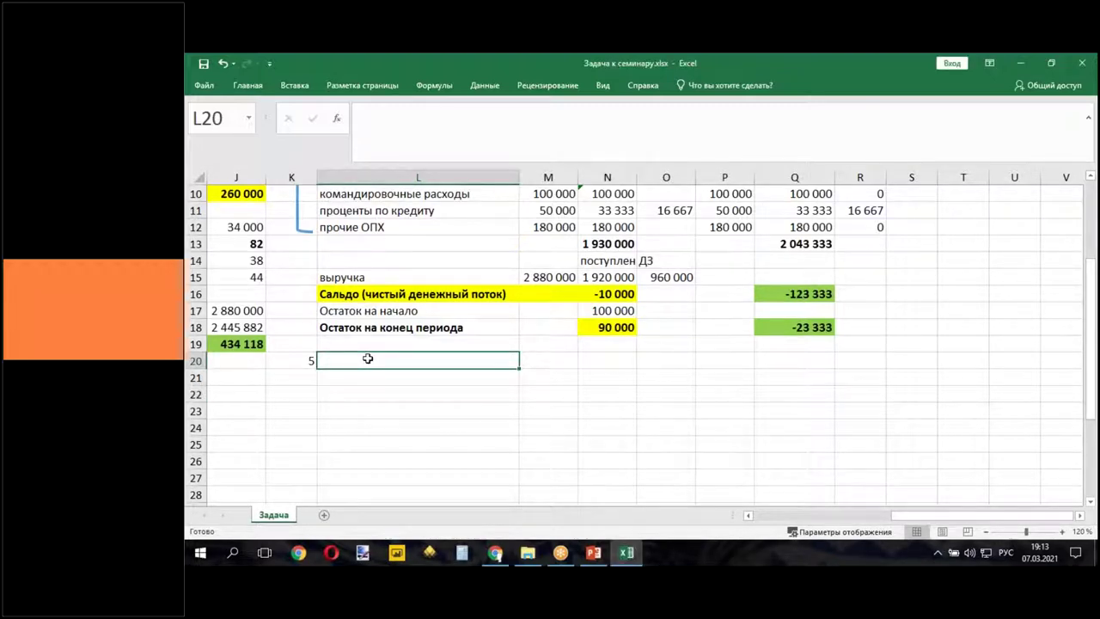
type("выручка")
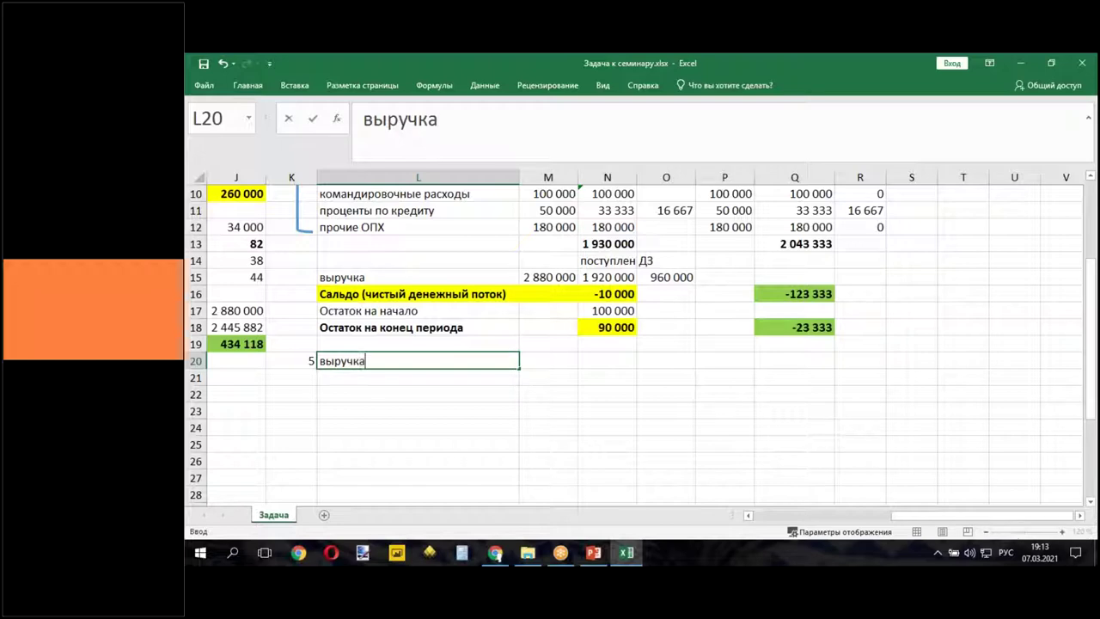
- Enter =J8 in M20 to bring in the first scenario's revenue
left_click(534, 359)
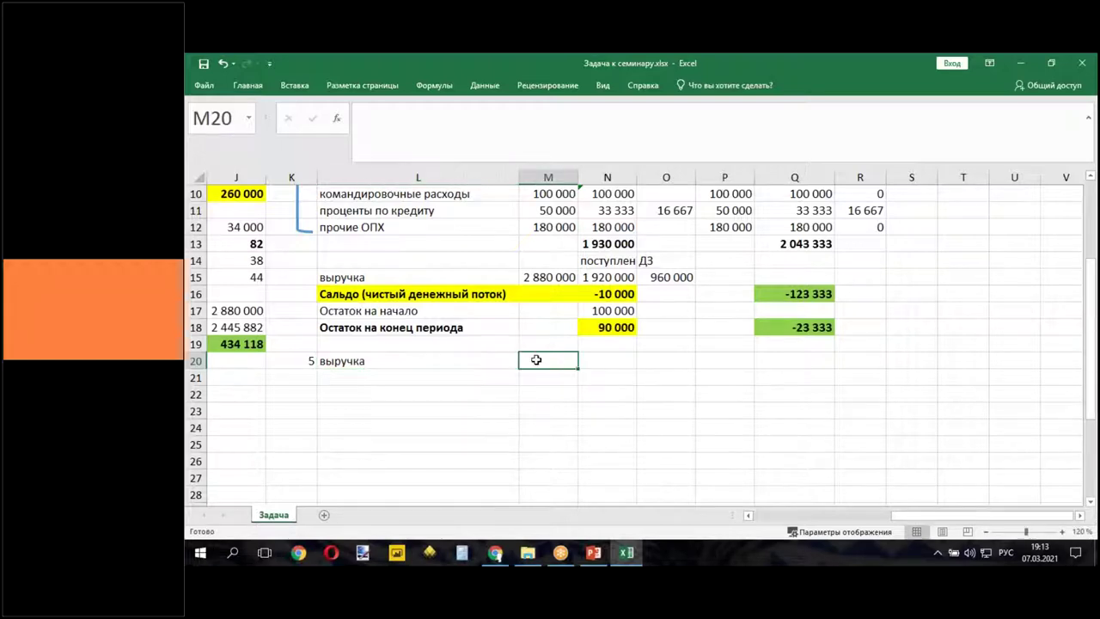
type("=")
scroll(388, 392, "up", 3)
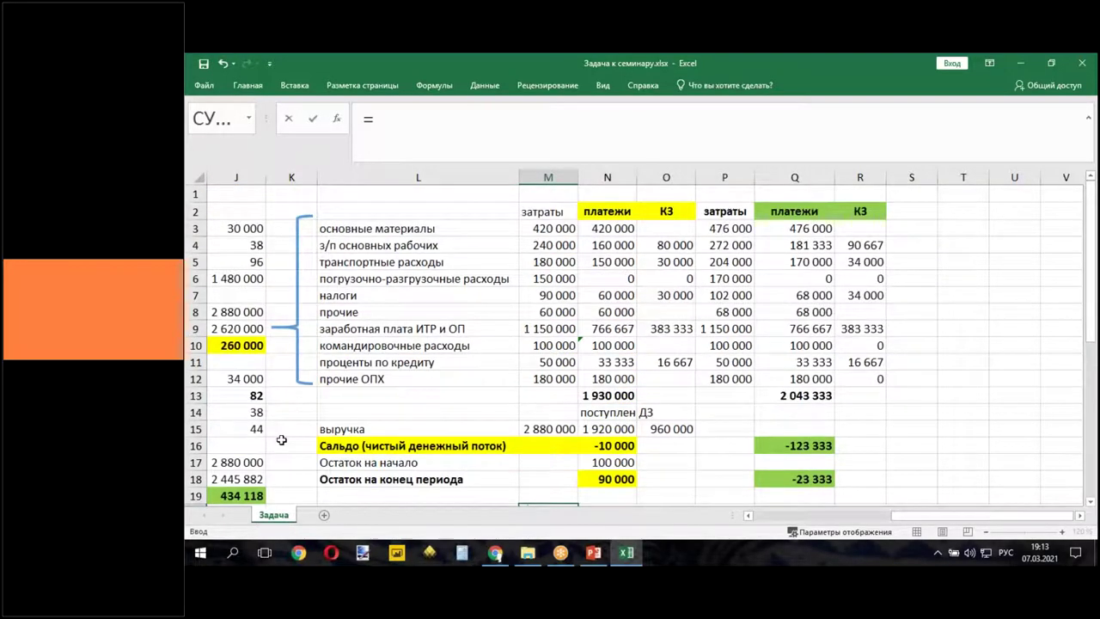
scroll(293, 407, "down", 1)
left_click(241, 263)
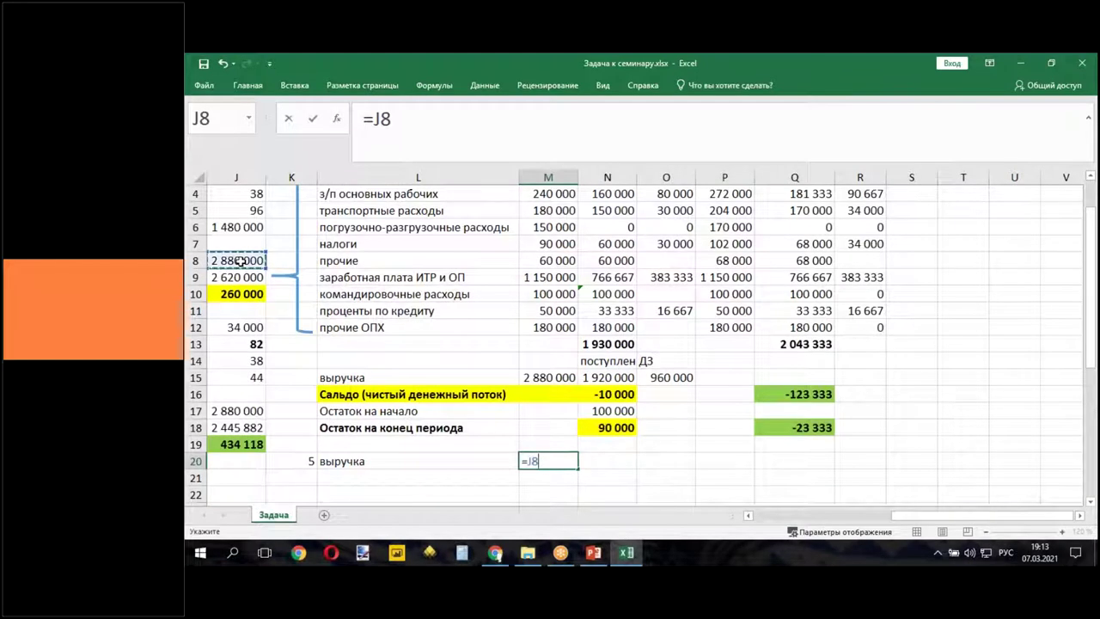
key("Return")
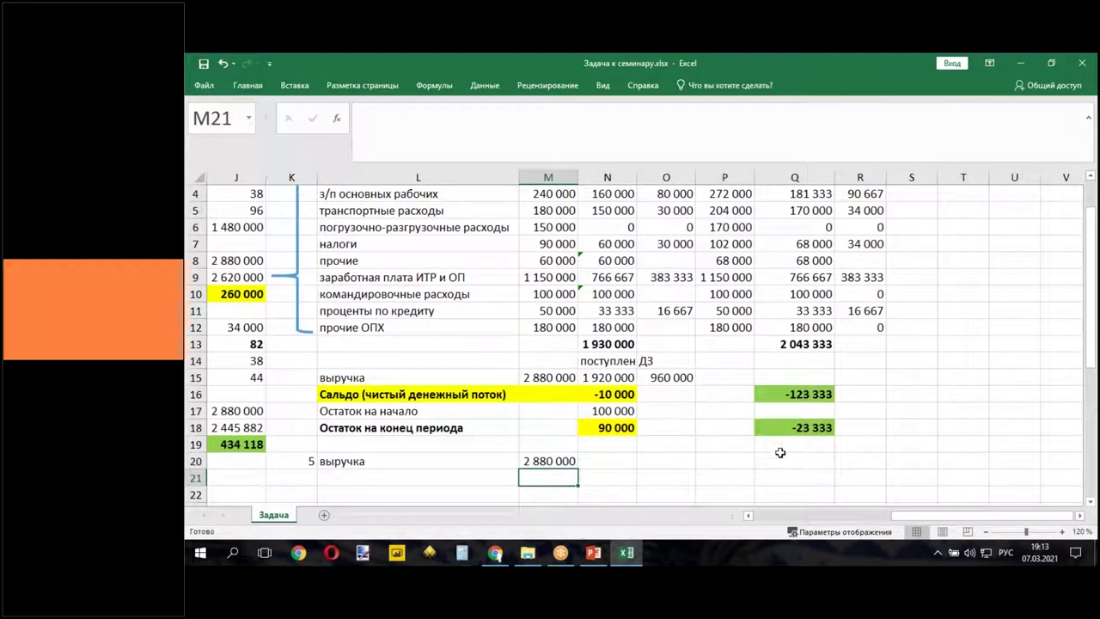
- Enter =J17 in P20 to bring in the green scenario's revenue
left_click(735, 464)
type("=")
left_click(236, 411)
key("Return")
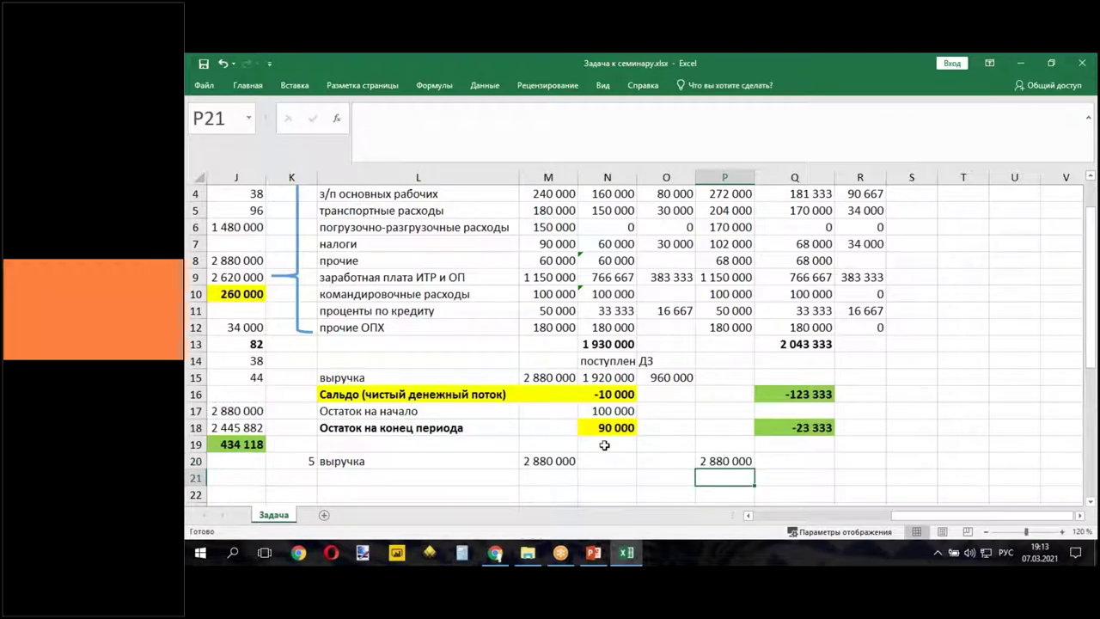
- Enter =M20 in N20 and =P20 in Q20 to count each scenario's full revenue as cash received
type("=")
left_click(562, 461)
key("Return")
left_click(777, 460)
type("=")
left_click(732, 460)
key("Return")
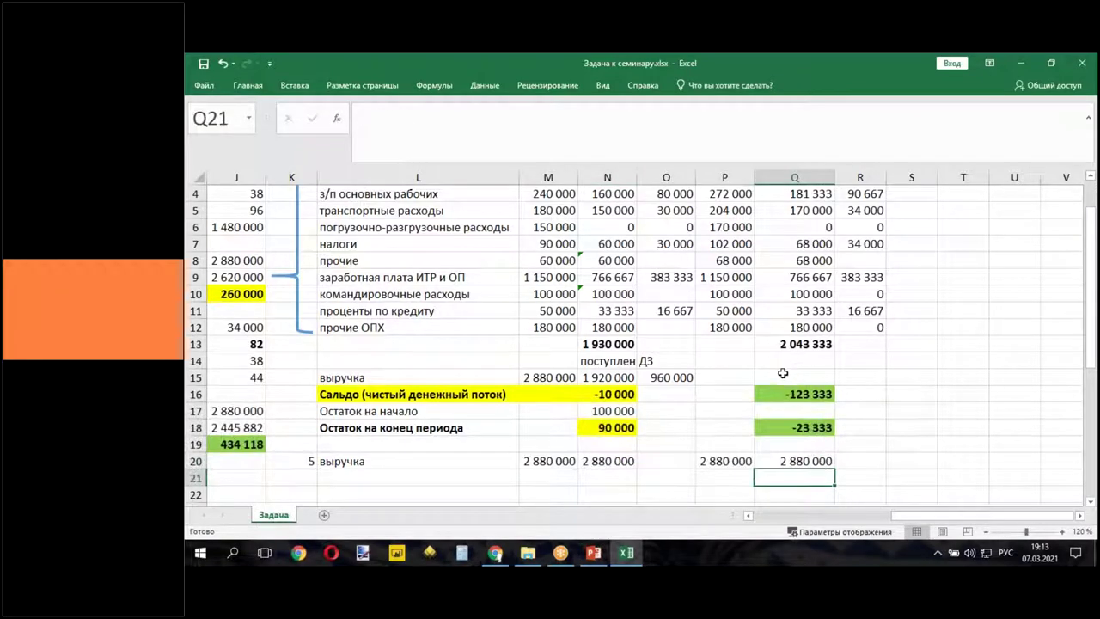
- Label Q14 "поступления" below the green scenario's total payments
left_click(784, 361)
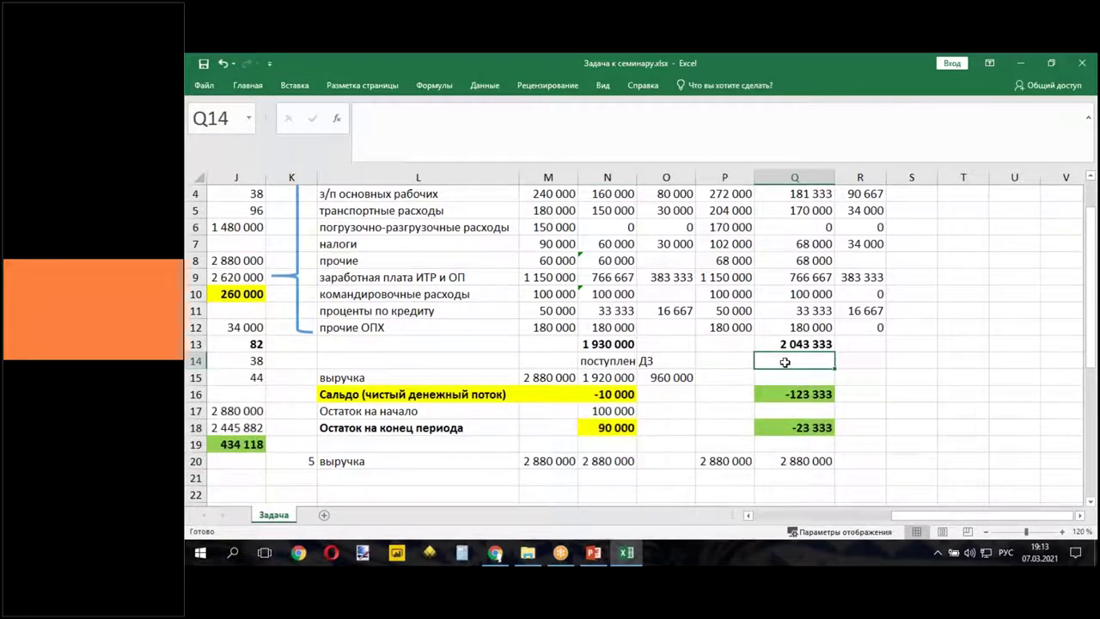
type("по")
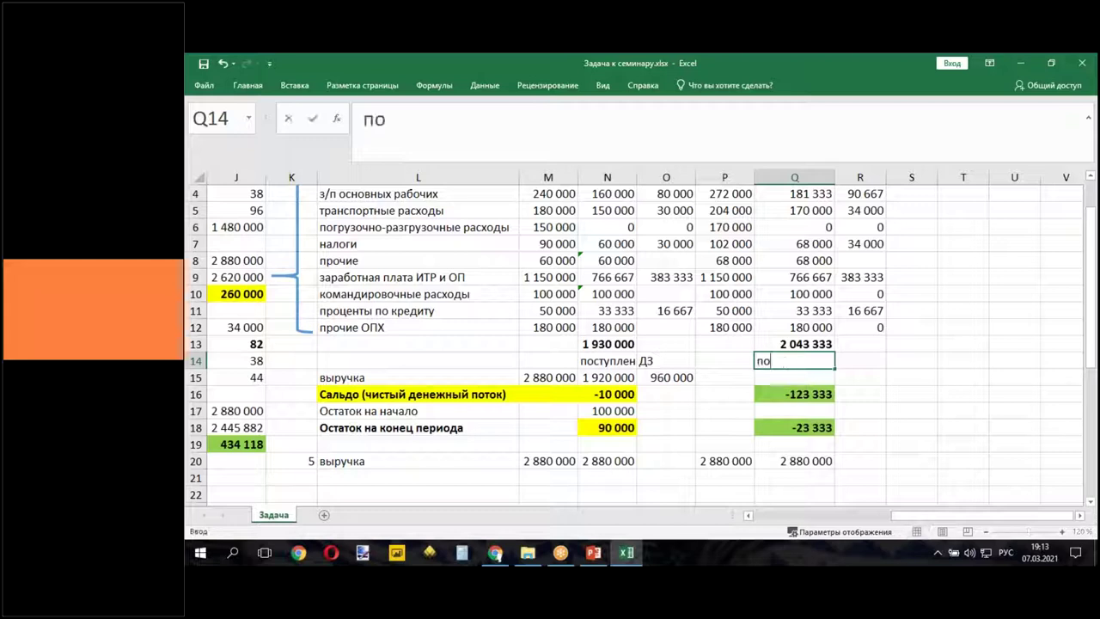
type("ступления")
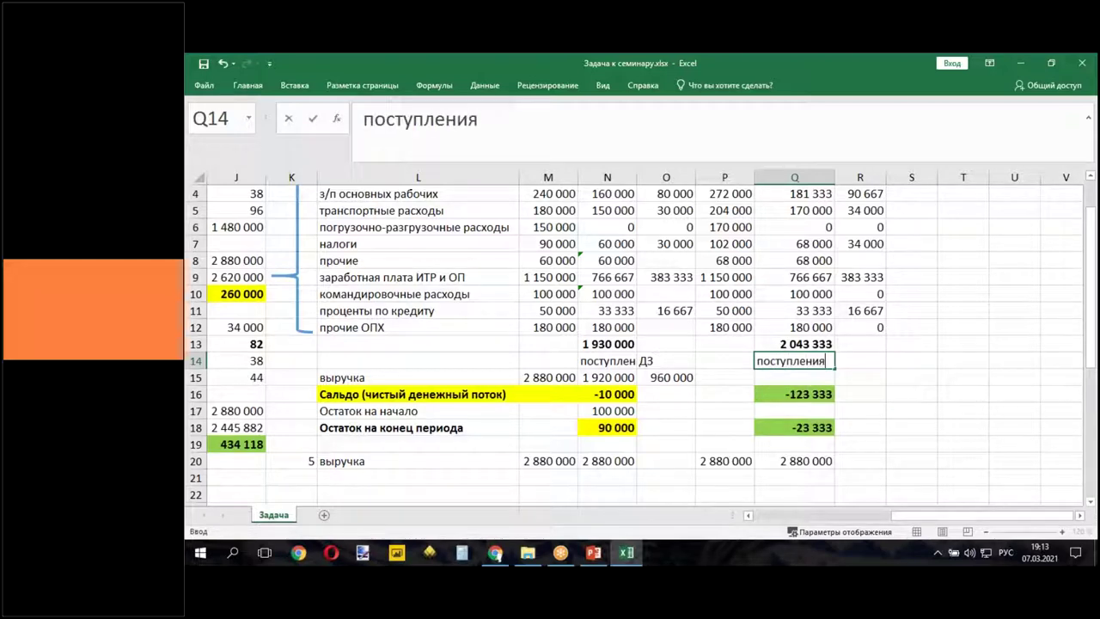
left_click(399, 478)
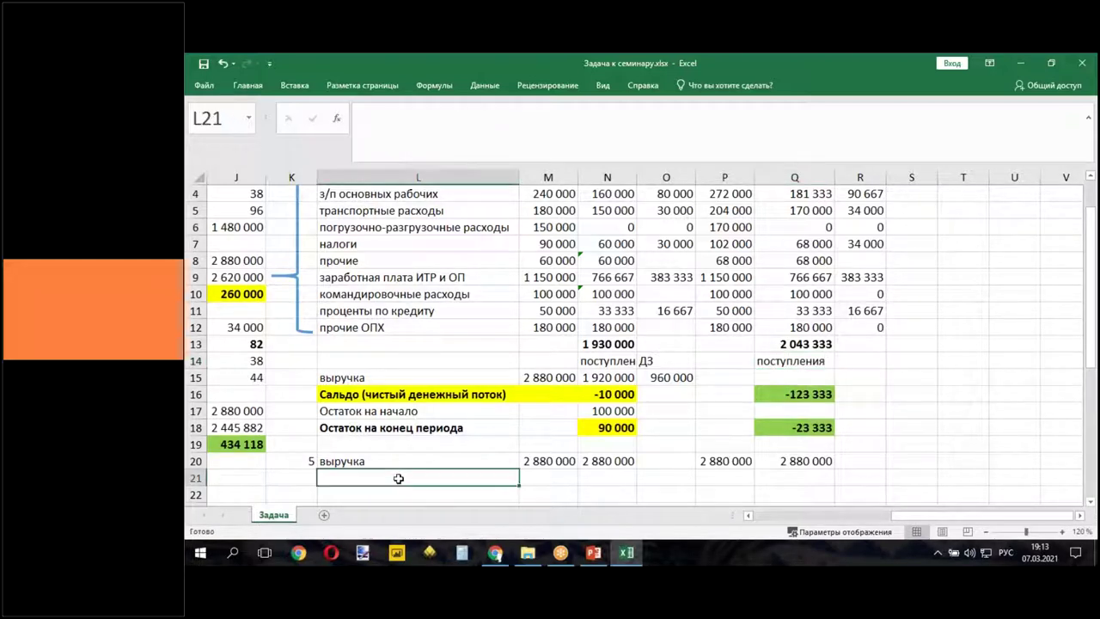
type("О")
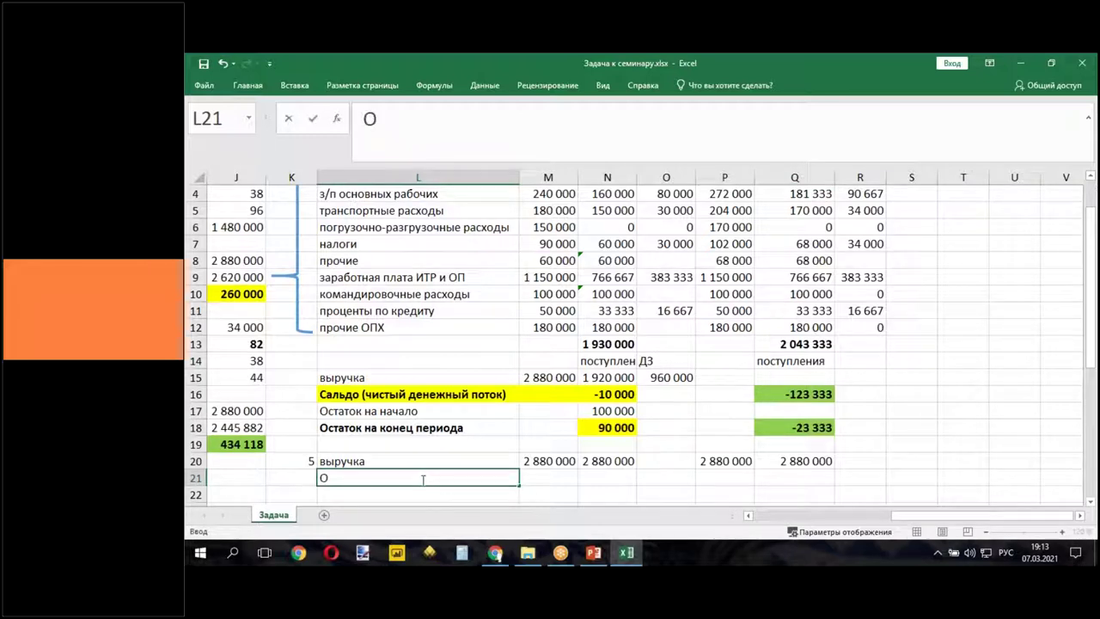
key("BackSpace")
key("Return")
left_click(405, 430)
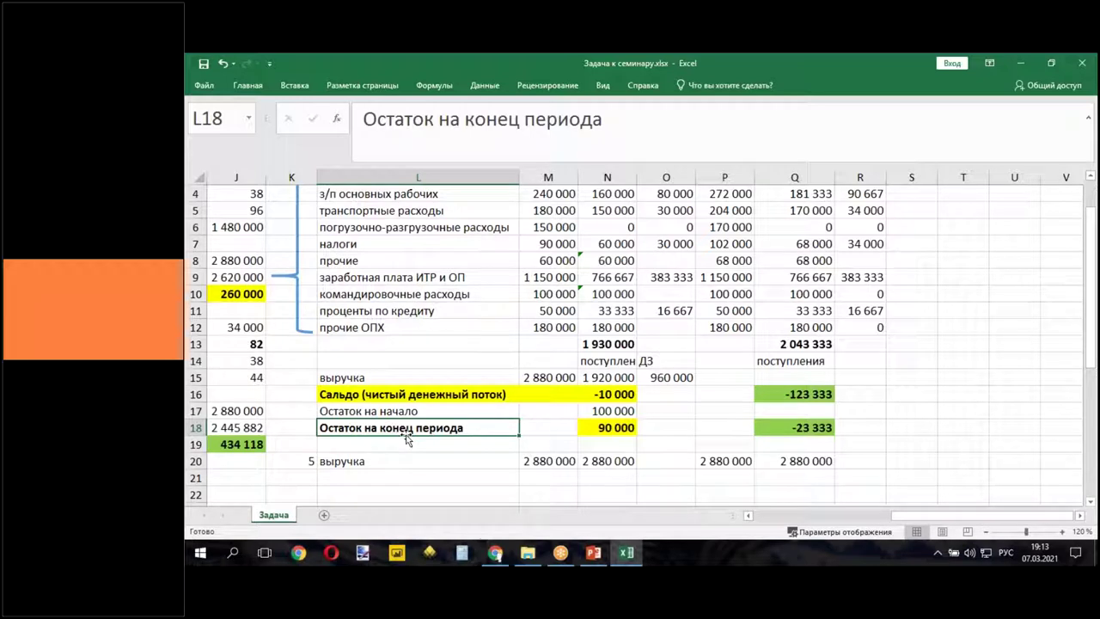
- Copy the label "Сальдо (чистый денежный поток)" to L21 and "Остаток на конец периода" to L22
left_click(389, 394)
key("ctrl+c")
left_click(409, 478)
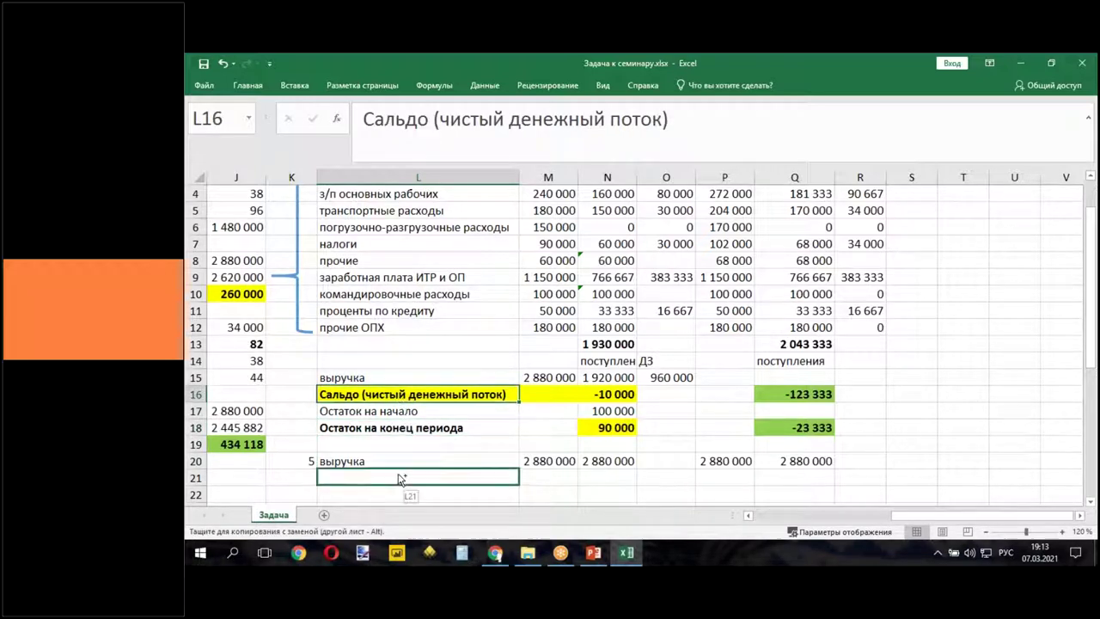
key("ctrl+v")
left_click(388, 410)
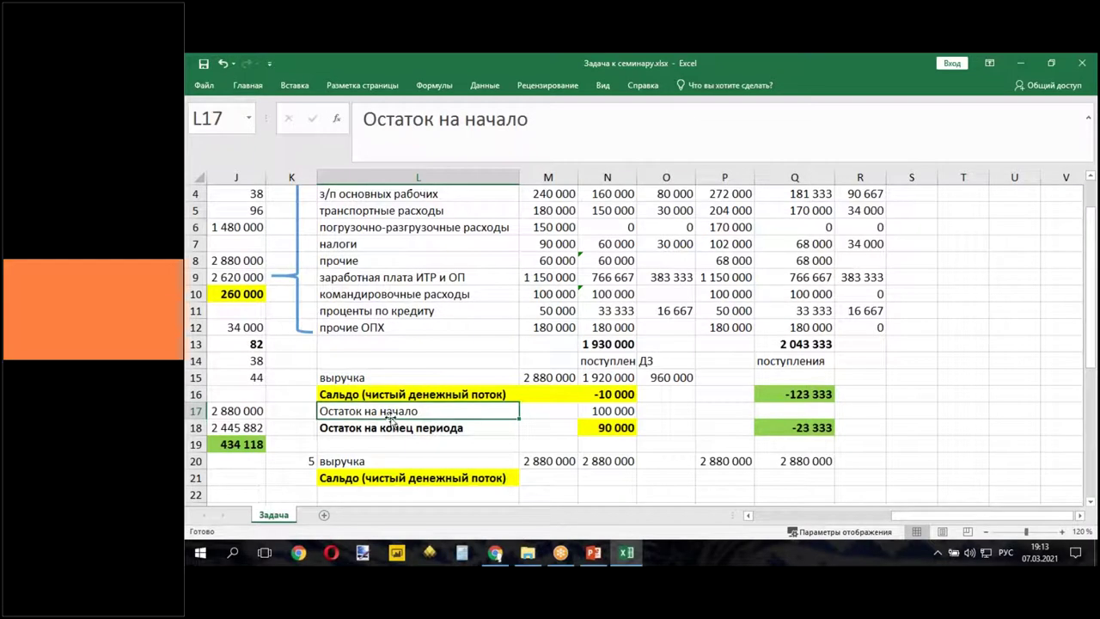
left_click(388, 427)
left_click_drag(390, 436, 388, 504)
- Calculate the first scenario's net cash flow in N21 with the formula =N20-N13
left_click(600, 474)
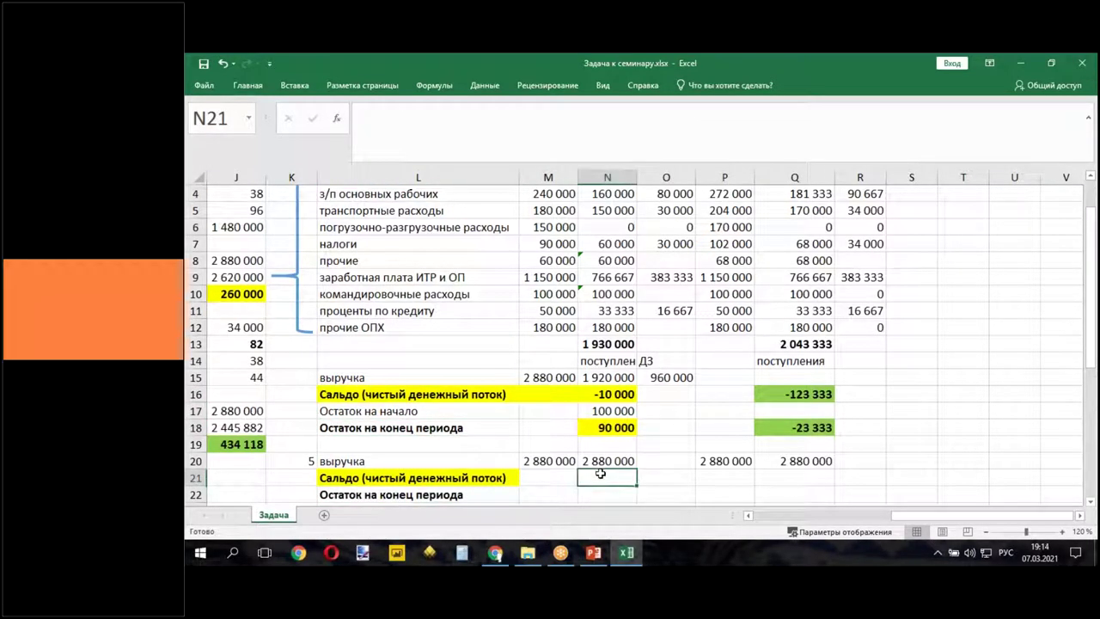
type("=")
left_click(604, 462)
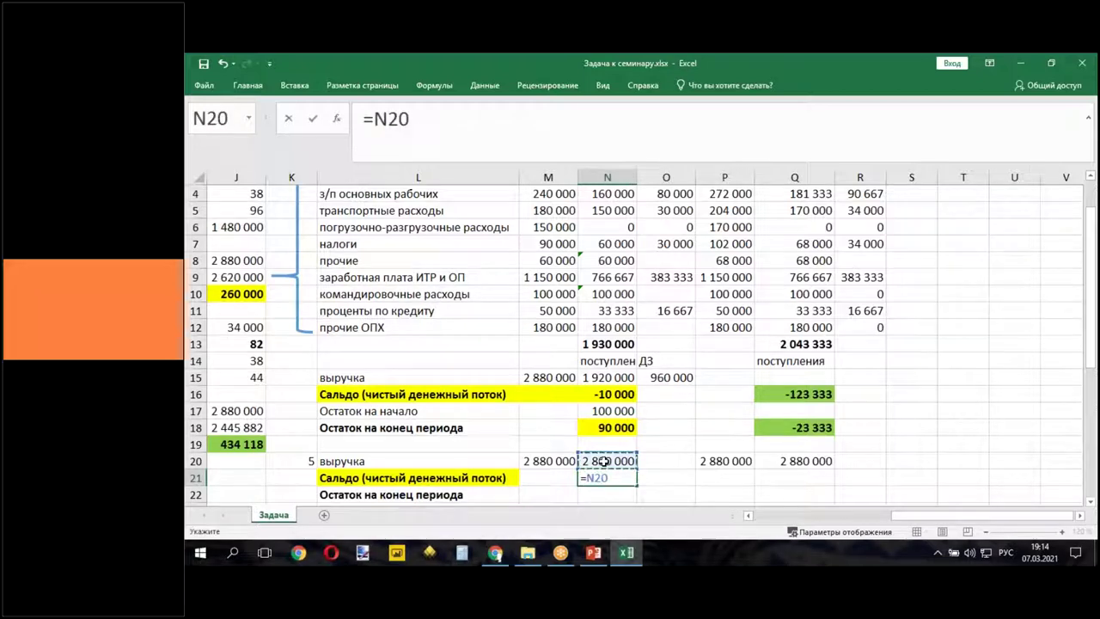
type("=")
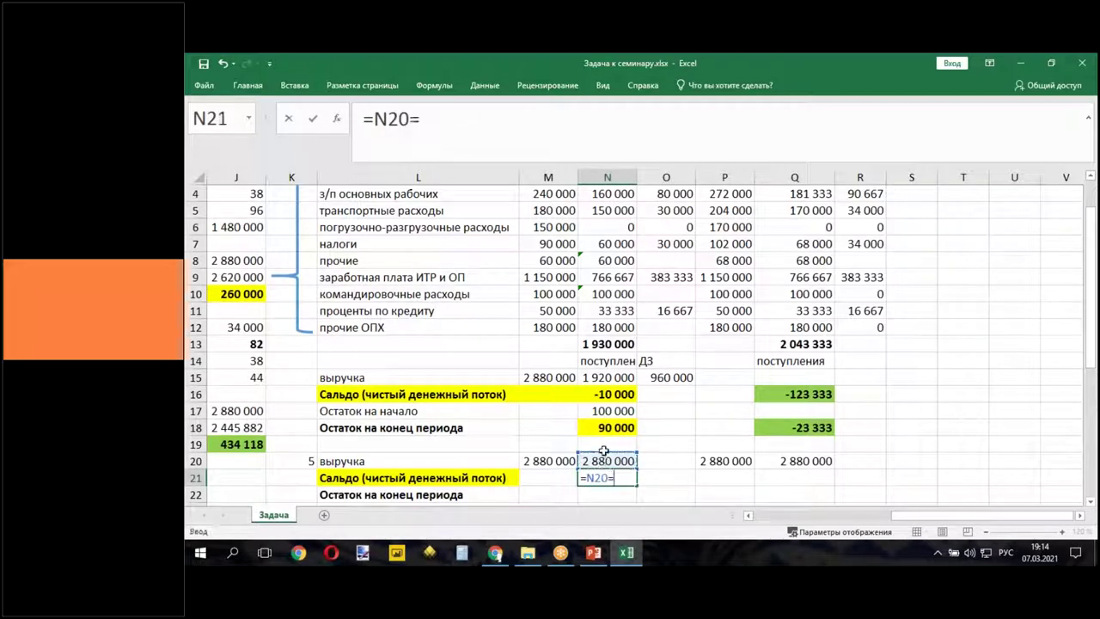
left_click(607, 344)
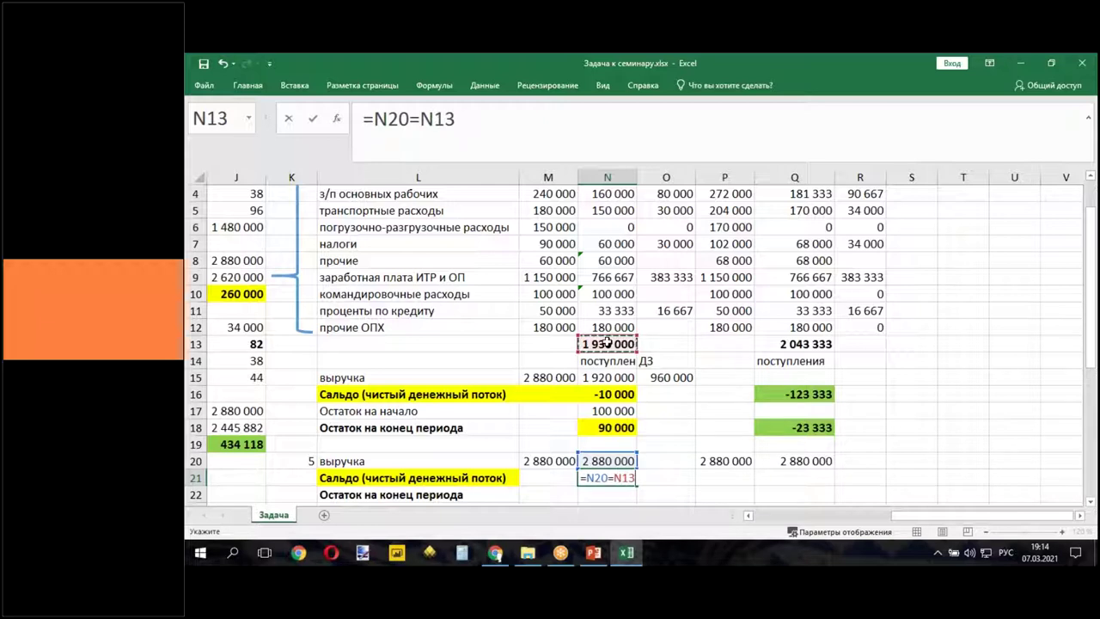
key("Return")
left_click(617, 474)
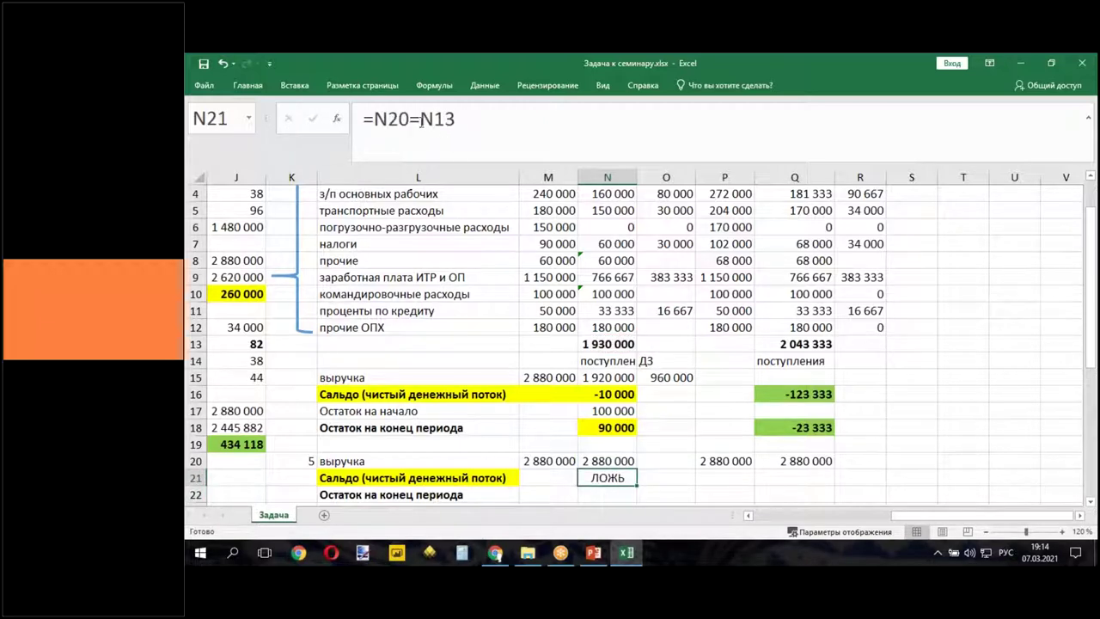
left_click(415, 120)
key("BackSpace")
type("-")
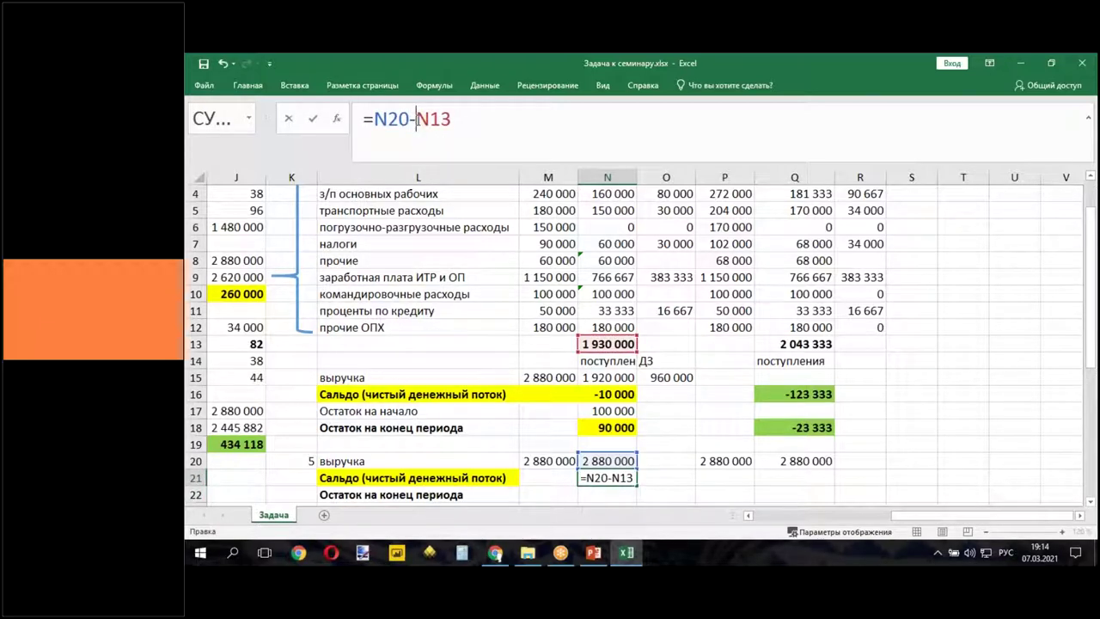
key("Return")
- Fill the first scenario's net cash flow cell N21 with yellow
left_click(612, 479)
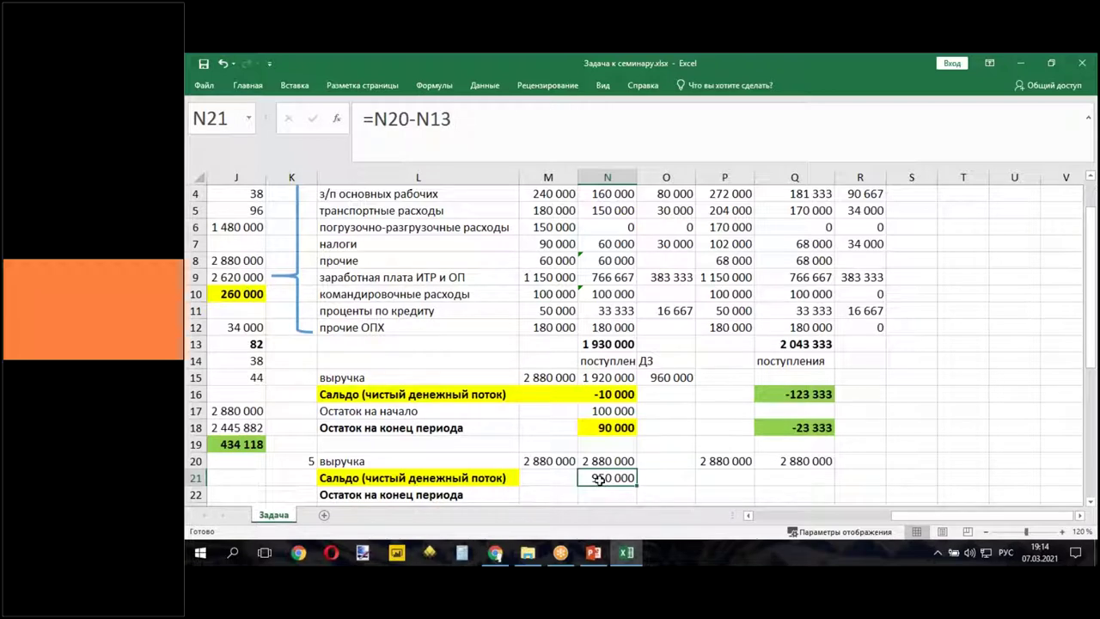
left_click(247, 85)
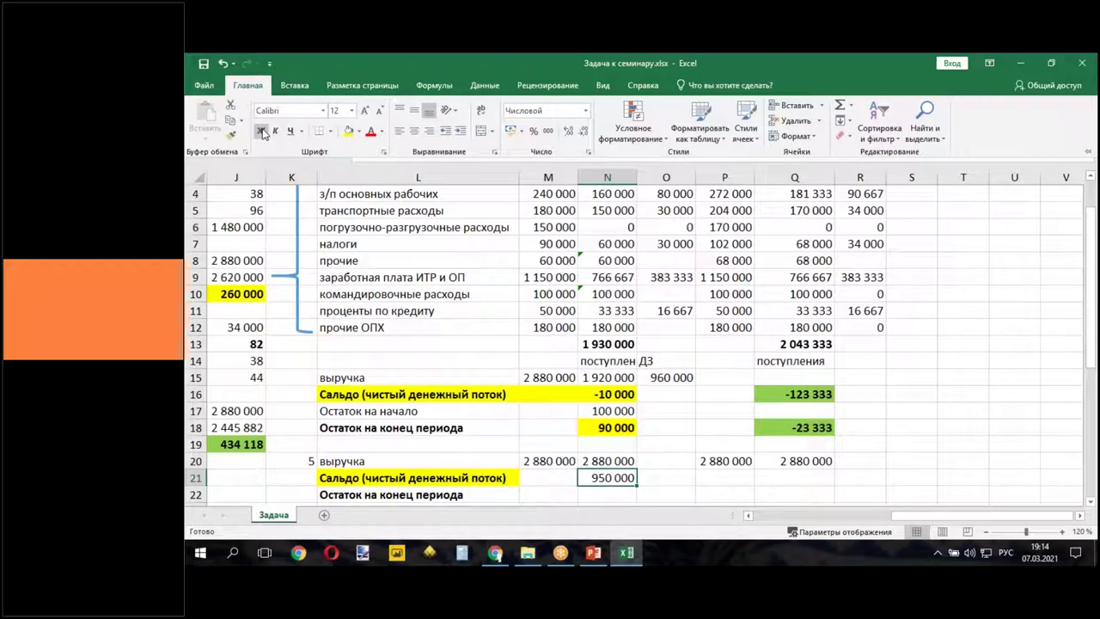
left_click(349, 133)
- Calculate the first scenario's closing cash balance in N22 with the formula =N17+N21
left_click(605, 491)
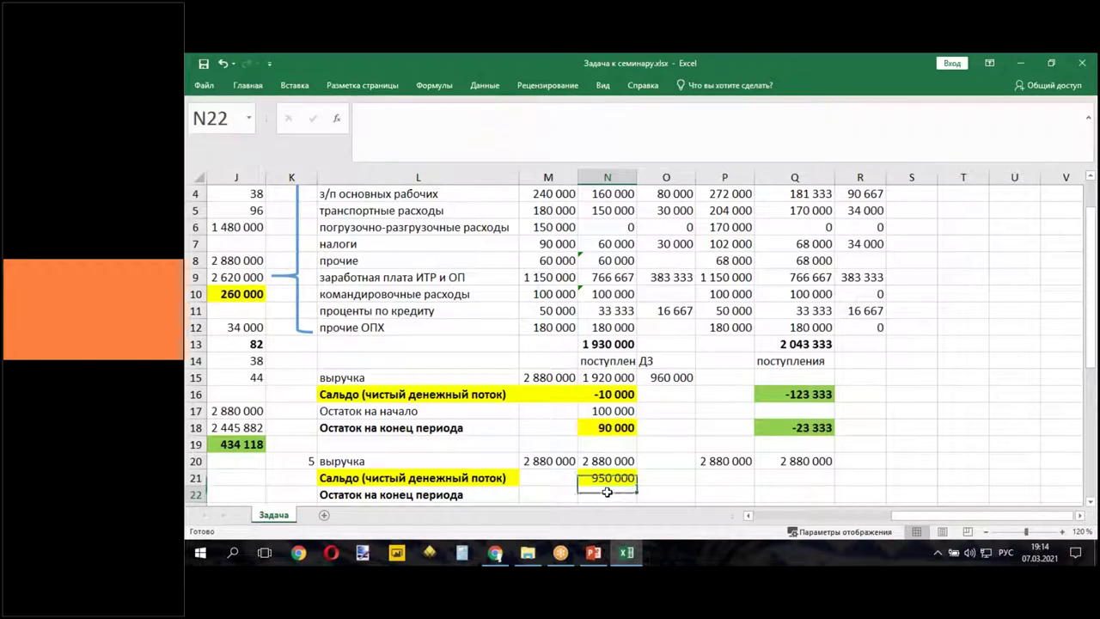
type("=")
left_click(610, 410)
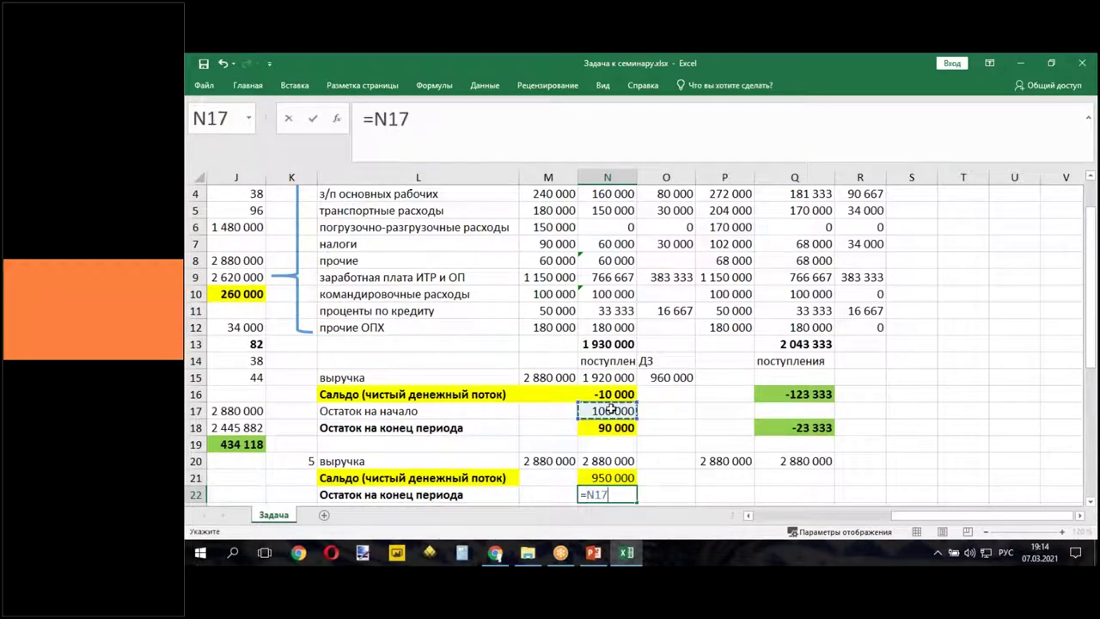
type("+")
left_click(617, 479)
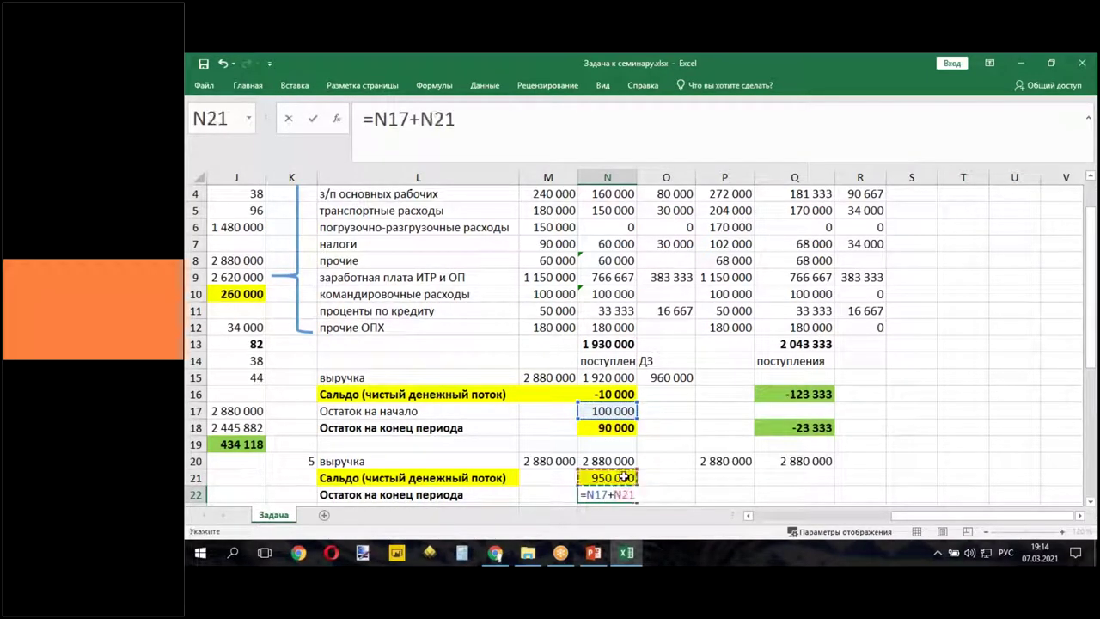
key("Return")
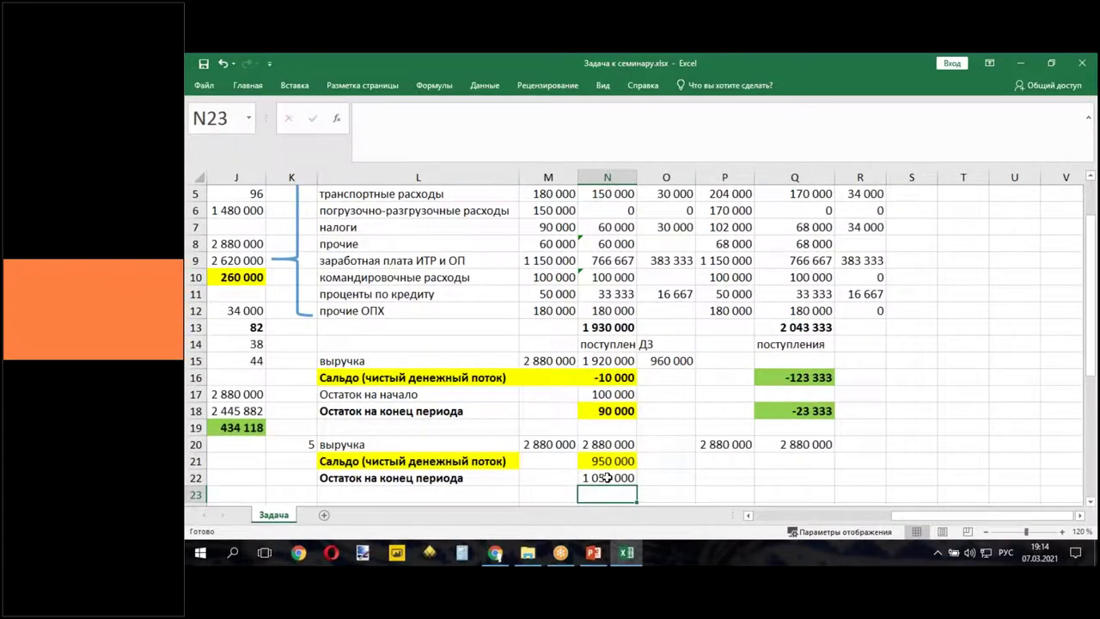
- Make the first scenario's closing balance in N22 bold and fill it with yellow
left_click(607, 478)
left_click(248, 85)
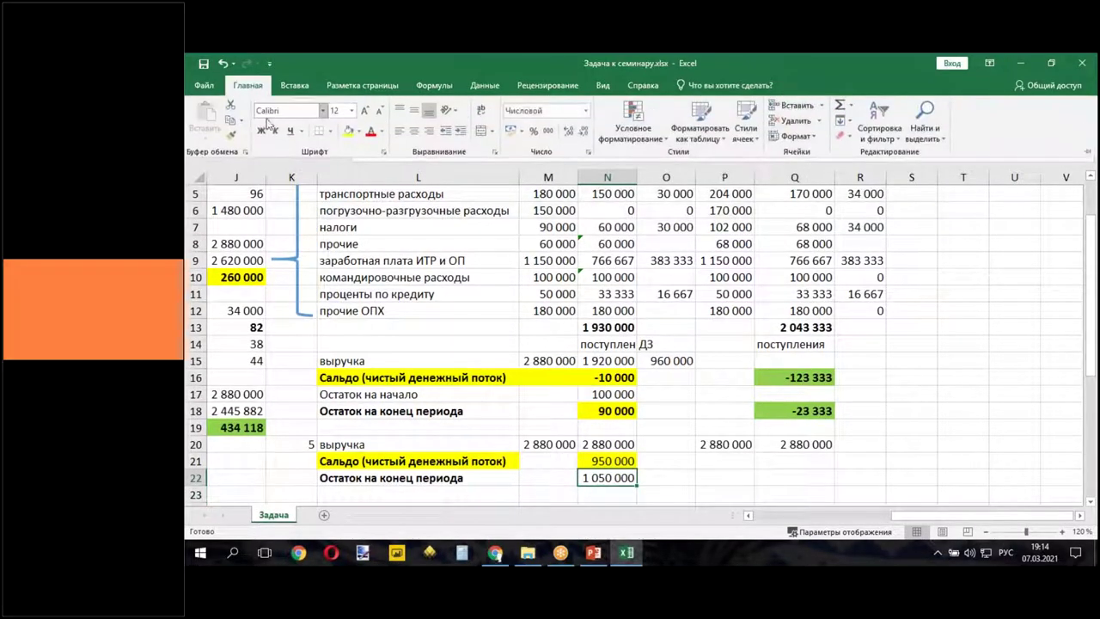
left_click(261, 130)
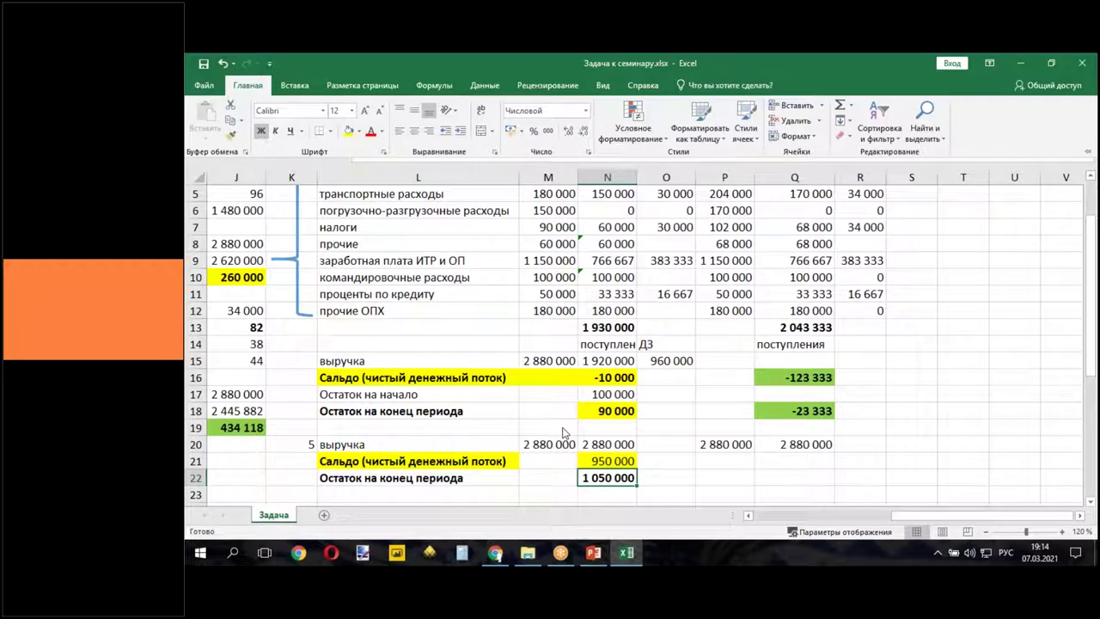
left_click(604, 482)
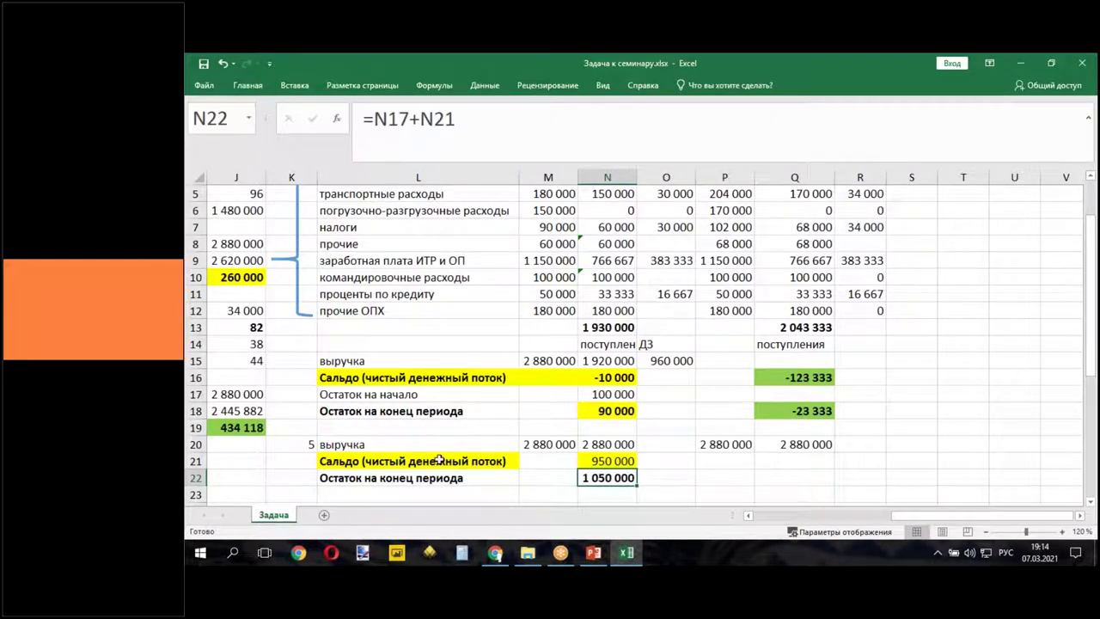
left_click(248, 85)
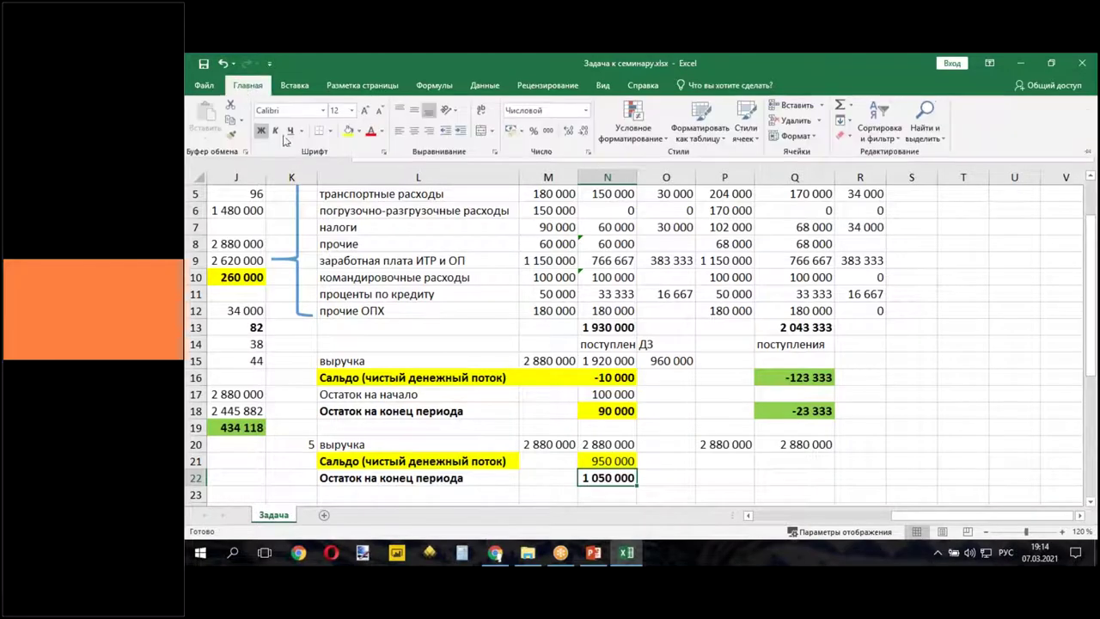
left_click(348, 126)
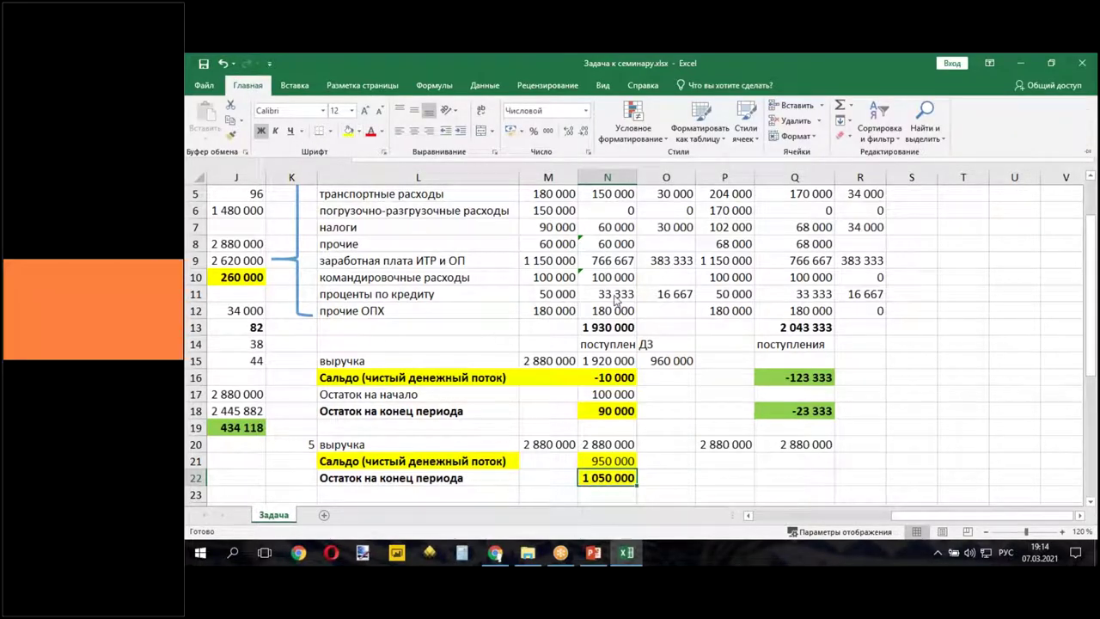
left_click(605, 411)
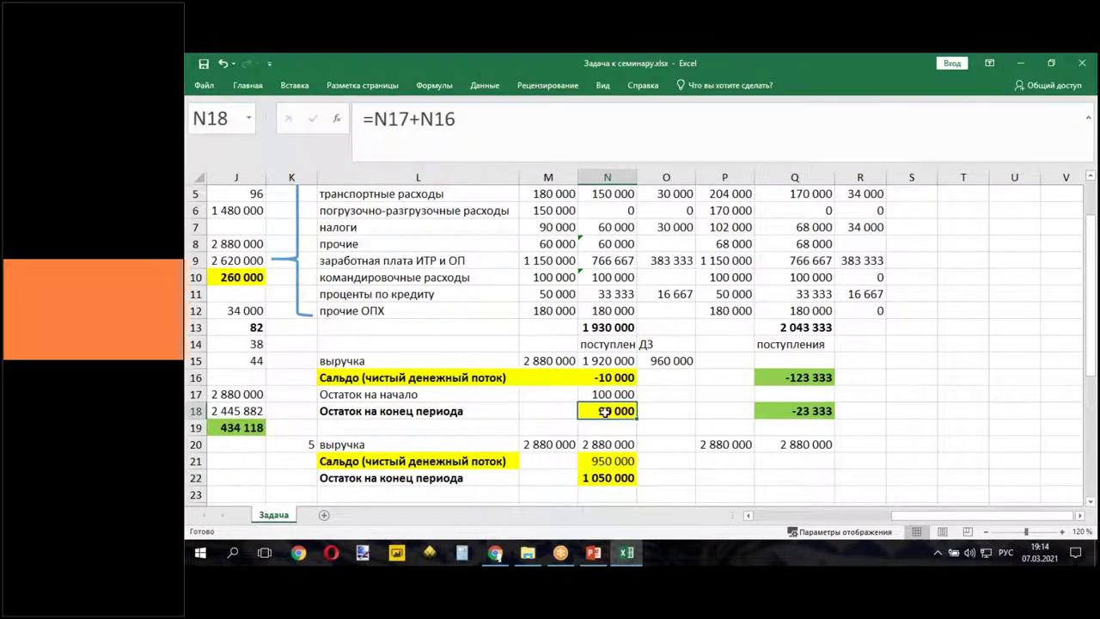
left_click(606, 478)
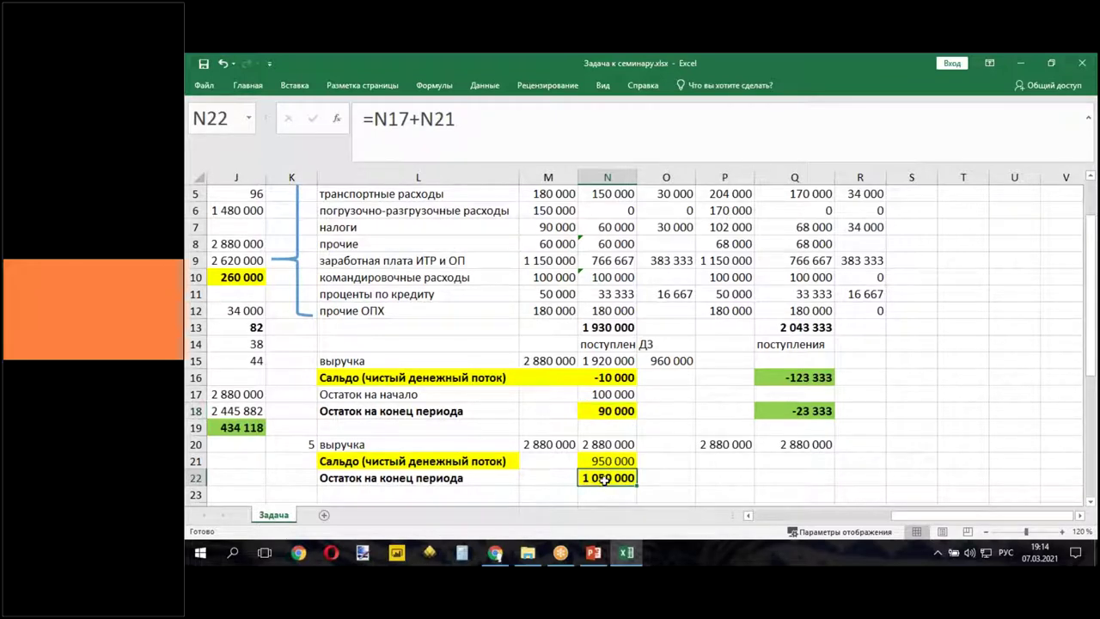
left_click(234, 276)
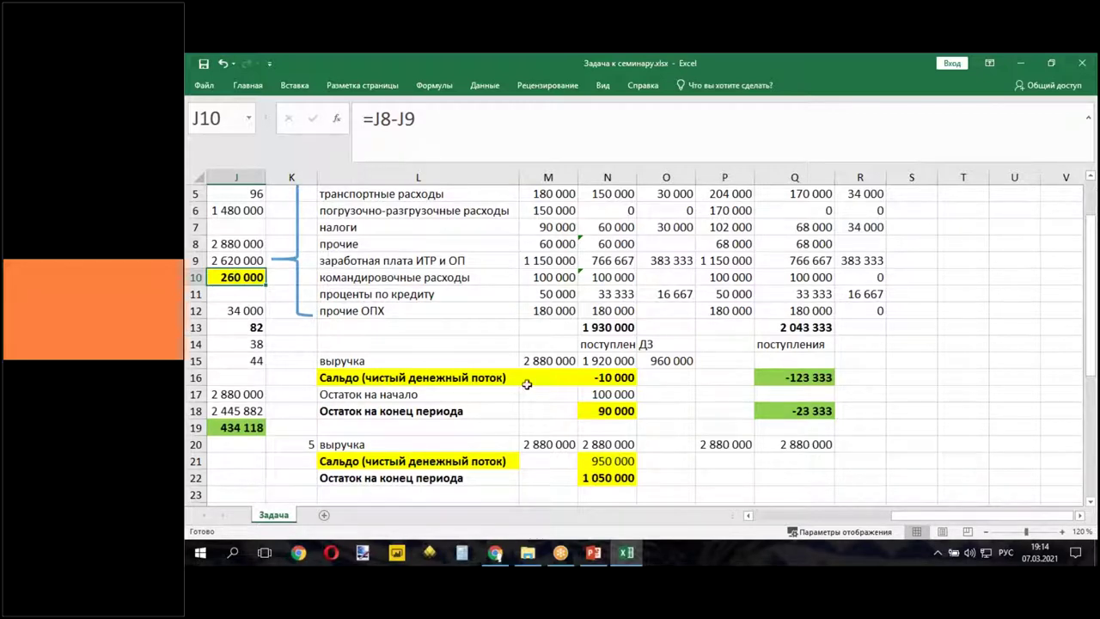
- Calculate the green scenario's net cash flow in Q21 with the formula =Q20-Q13
left_click(784, 464)
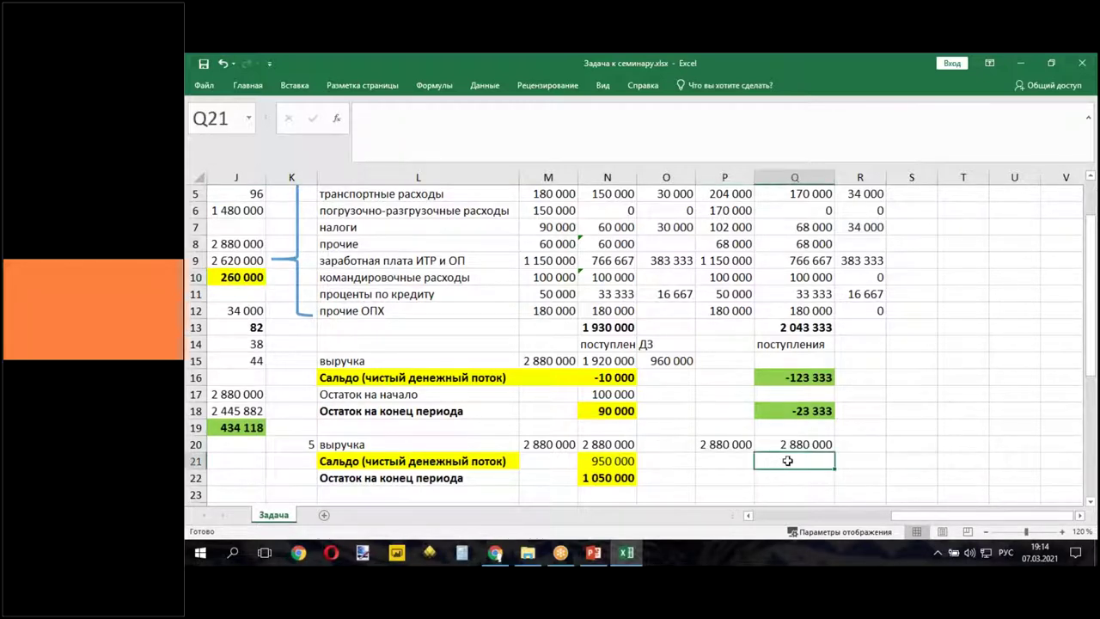
type("=")
left_click(787, 444)
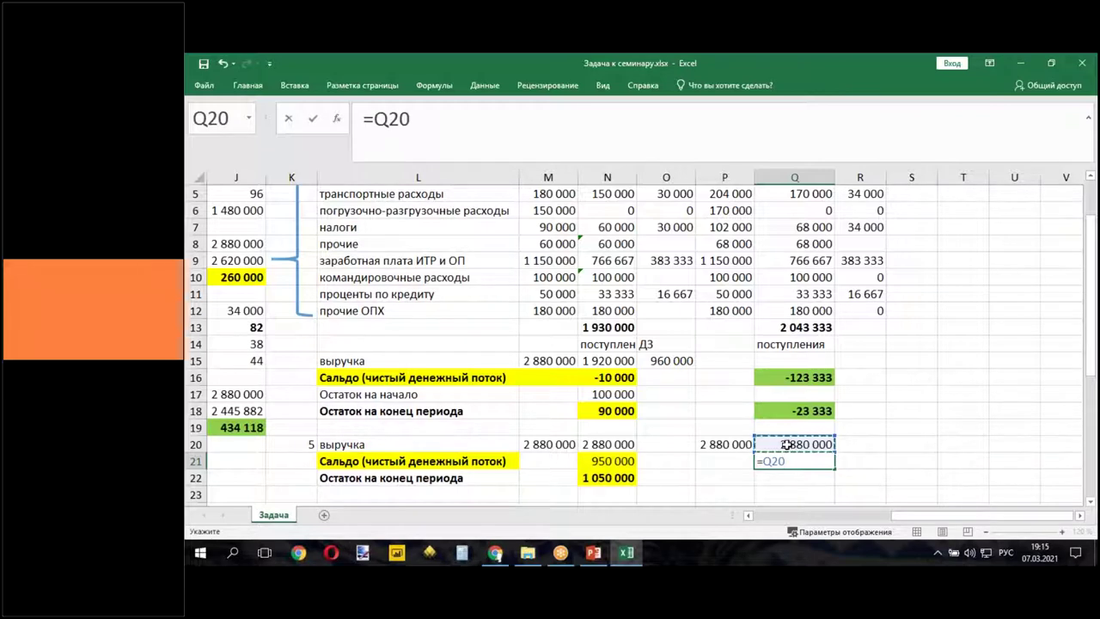
type("-")
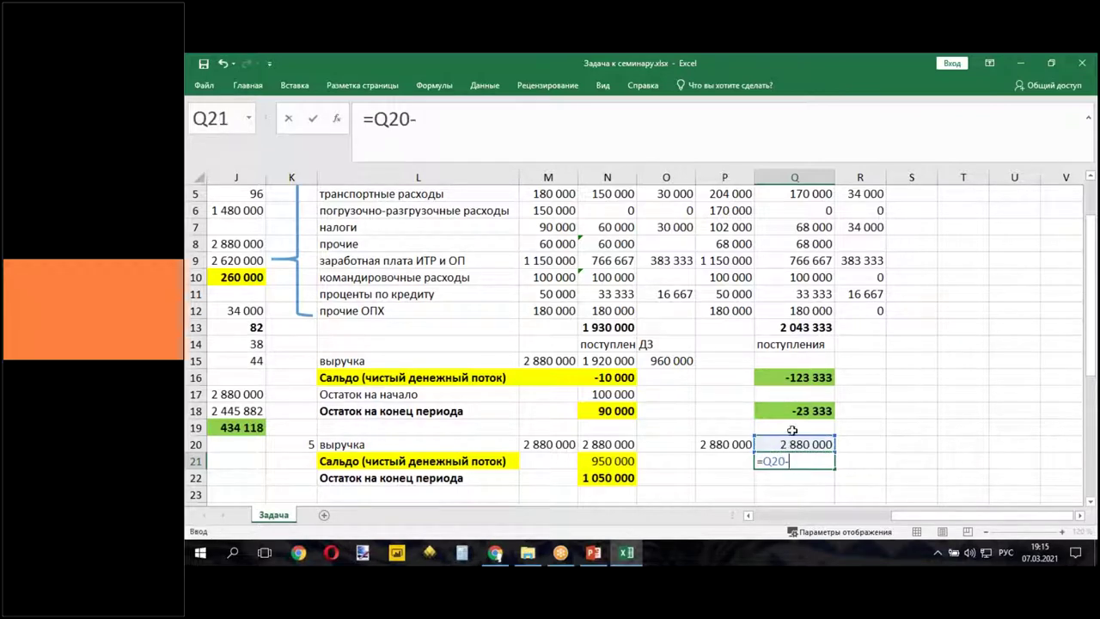
left_click(804, 330)
key("Return")
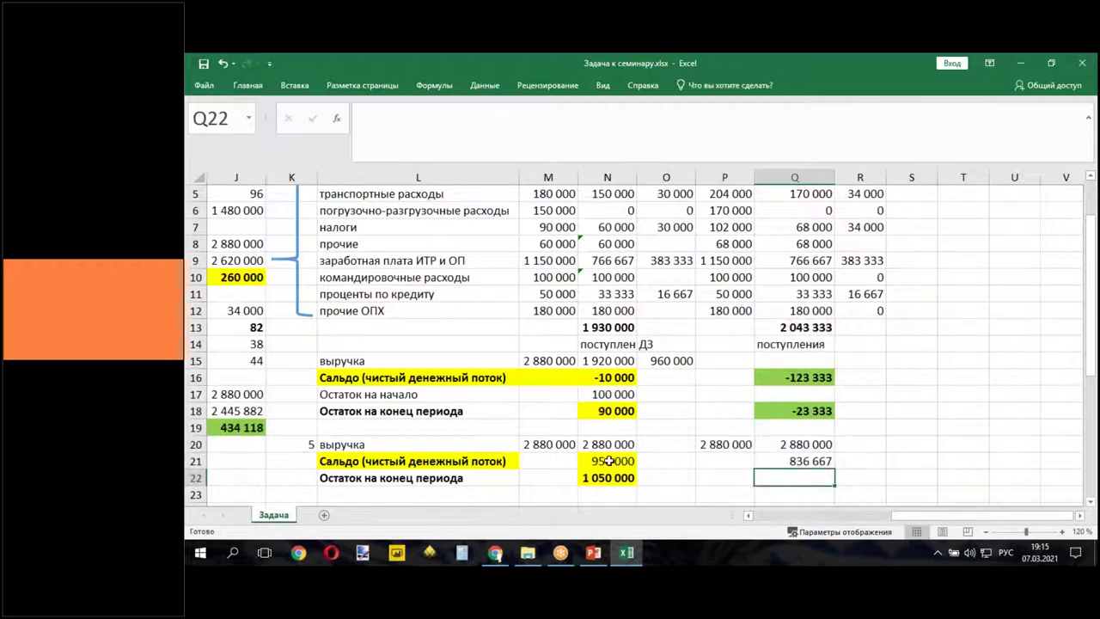
- Check the net cash flow formula in N21 against the one in Q21
left_click(607, 461)
left_click(475, 116)
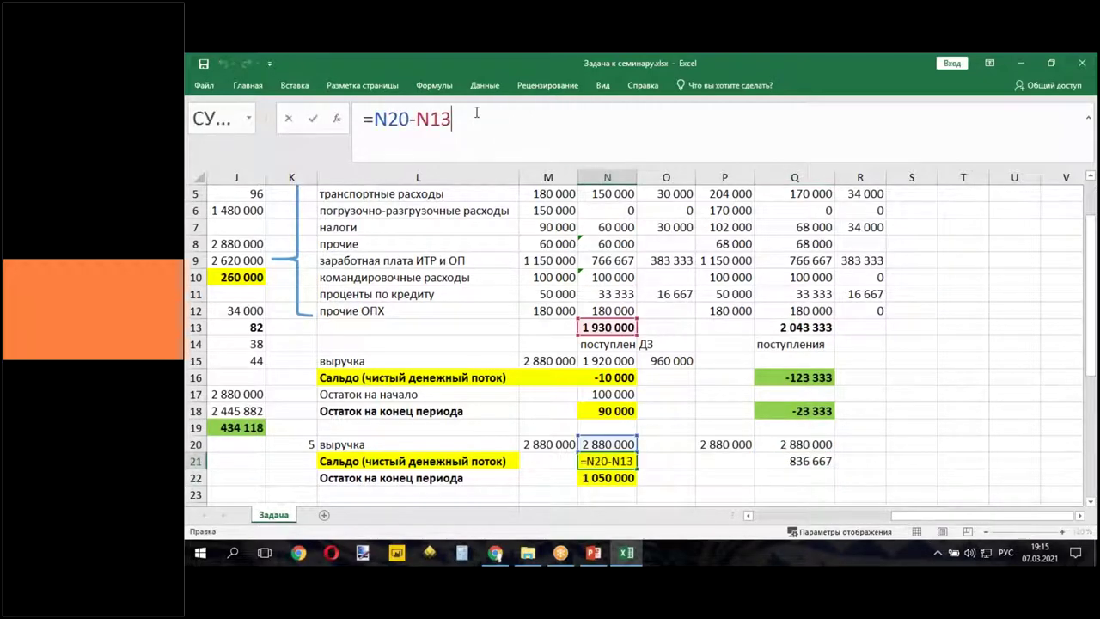
key("Return")
left_click(794, 461)
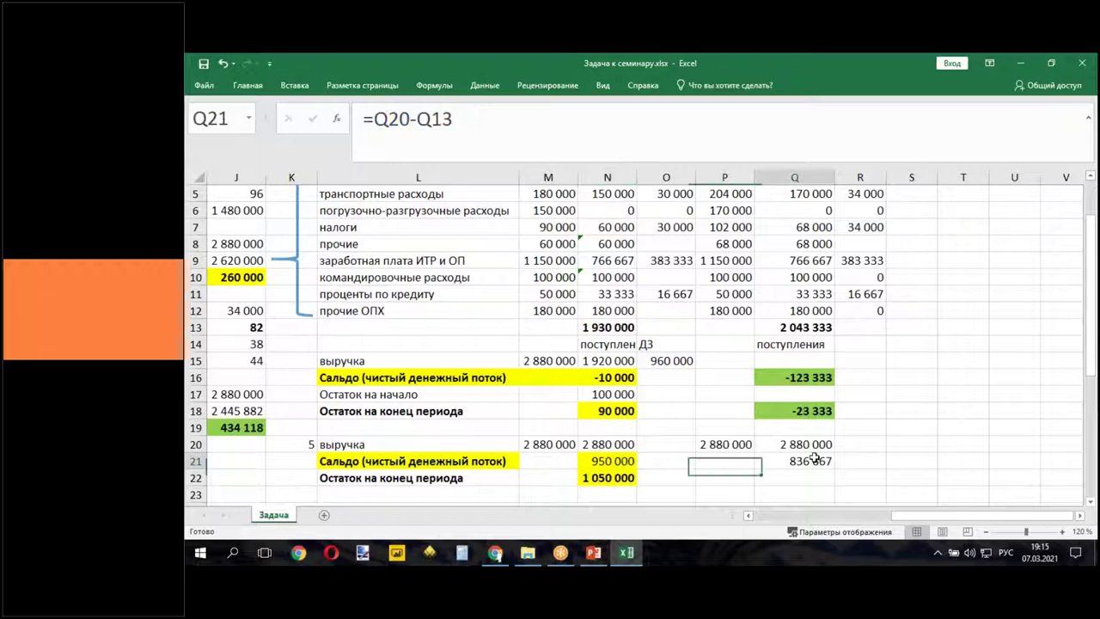
- Calculate the green scenario's closing cash balance in Q22 with the formula =N17+Q21
left_click(522, 118)
key("Return")
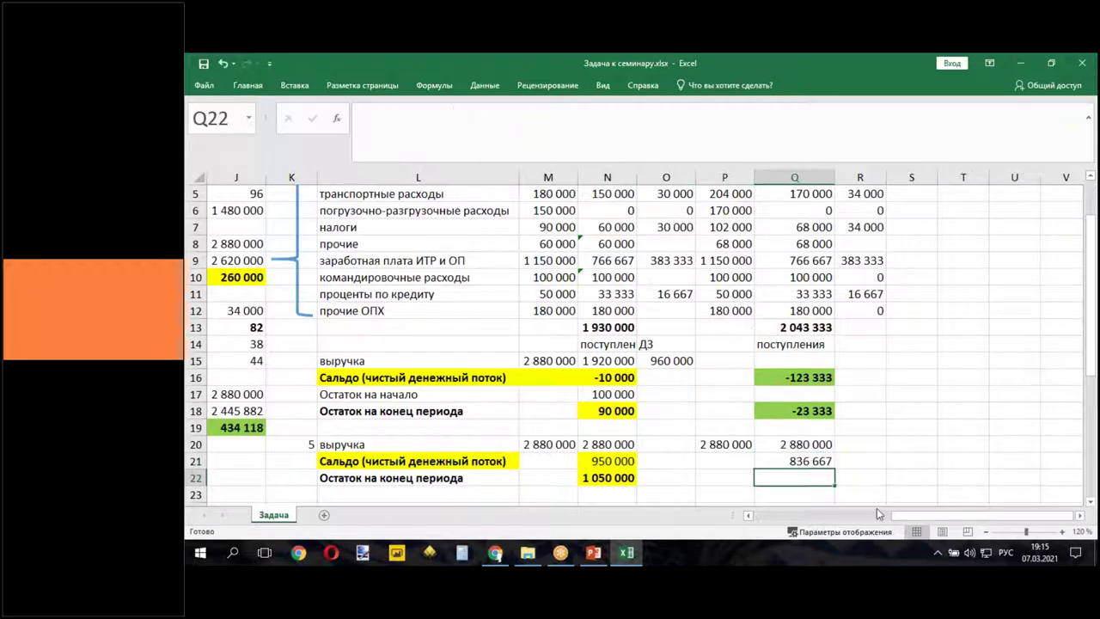
type("=")
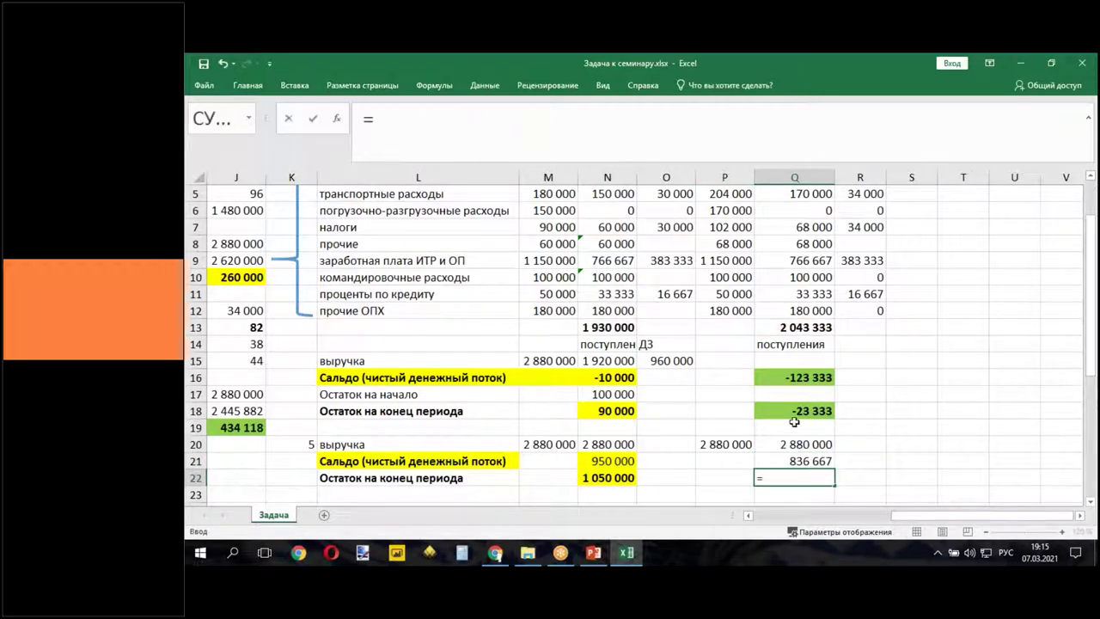
left_click(615, 392)
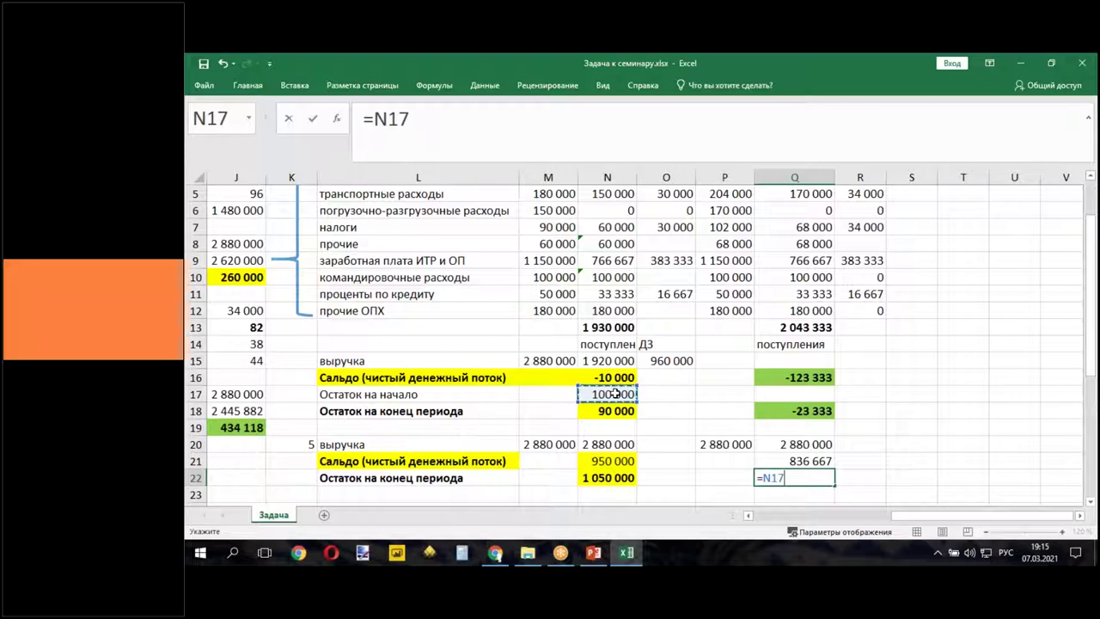
type("+")
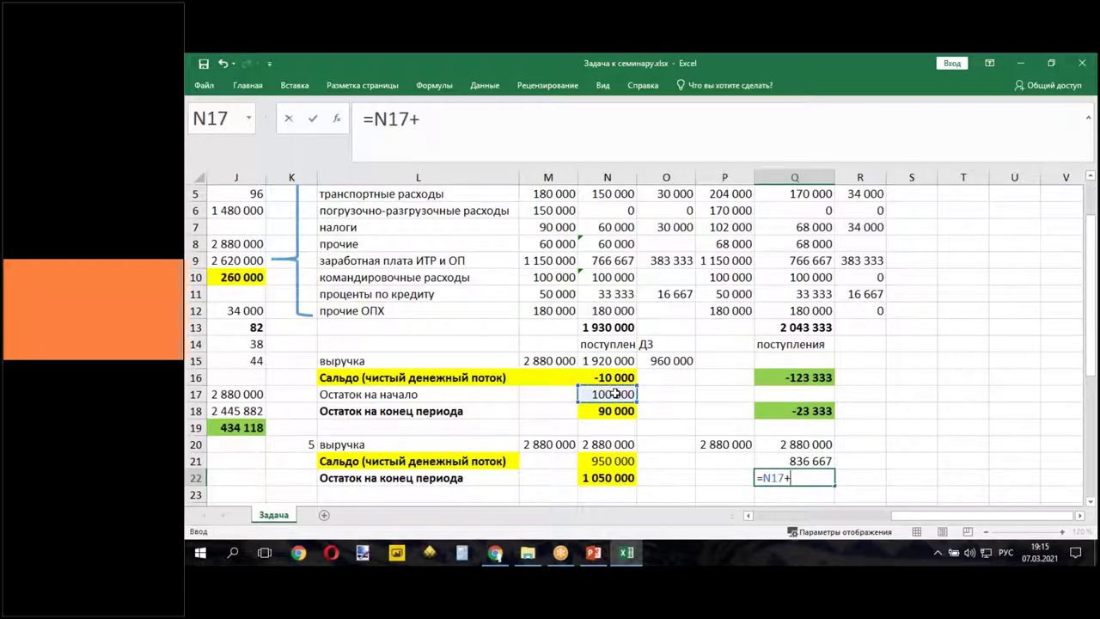
left_click(798, 460)
key("Return")
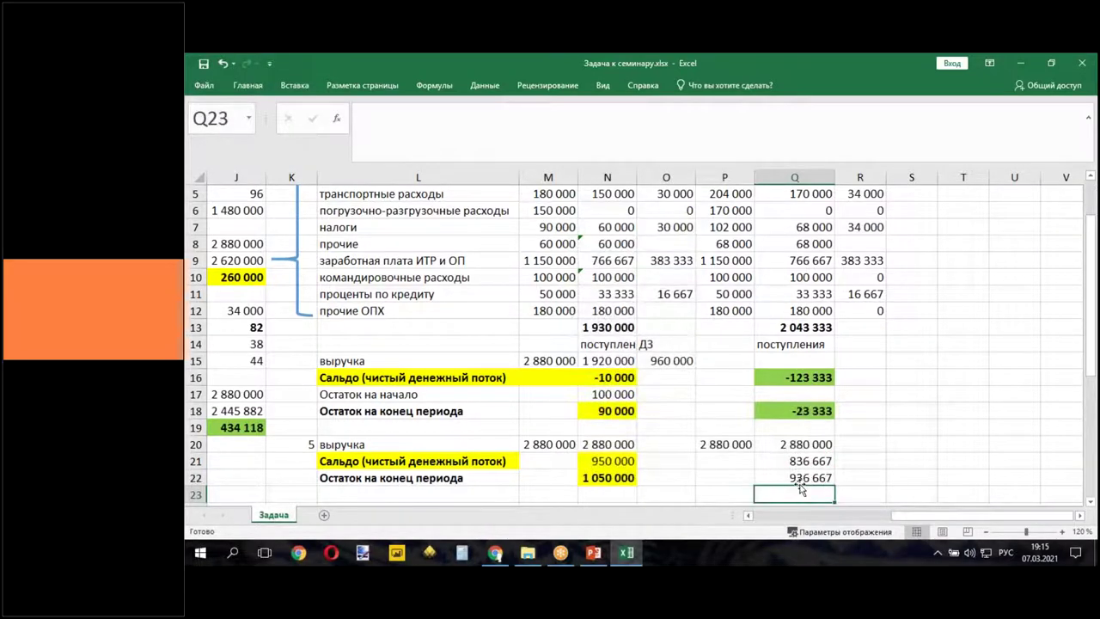
- Make the green scenario's net cash flow and closing balance in Q21:Q22 bold and fill them with green
left_click_drag(792, 461, 792, 476)
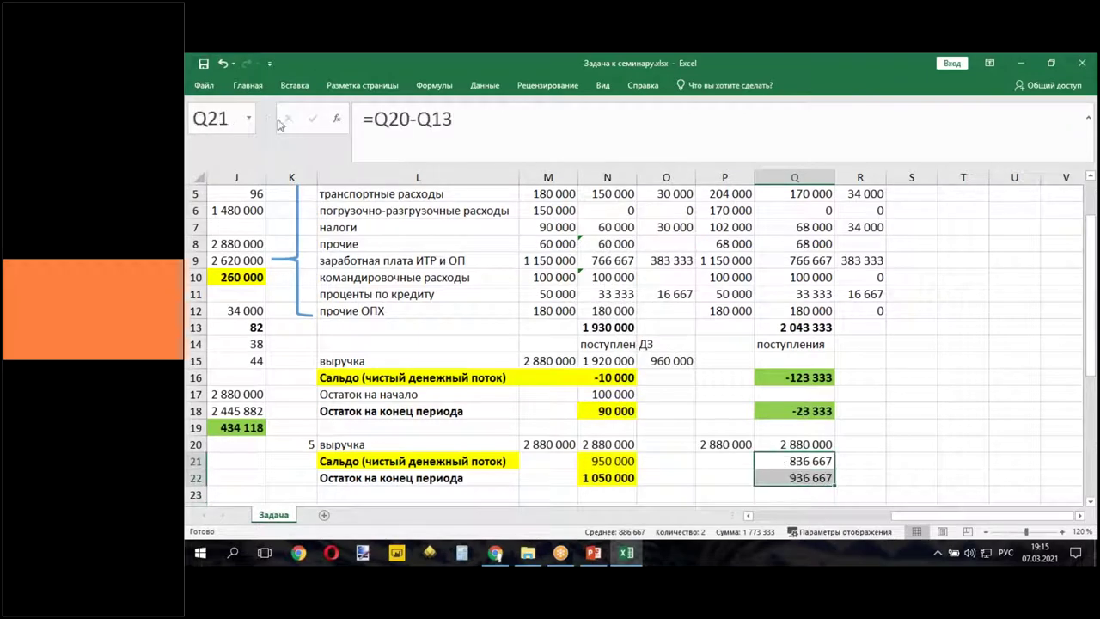
left_click(249, 86)
left_click(261, 130)
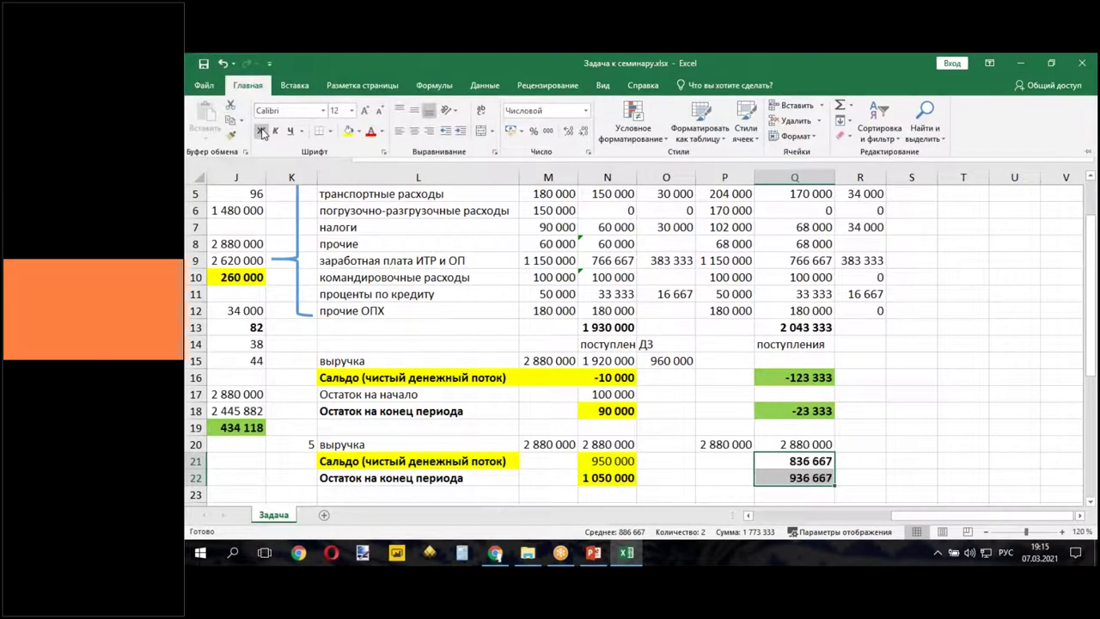
left_click(358, 132)
left_click(394, 235)
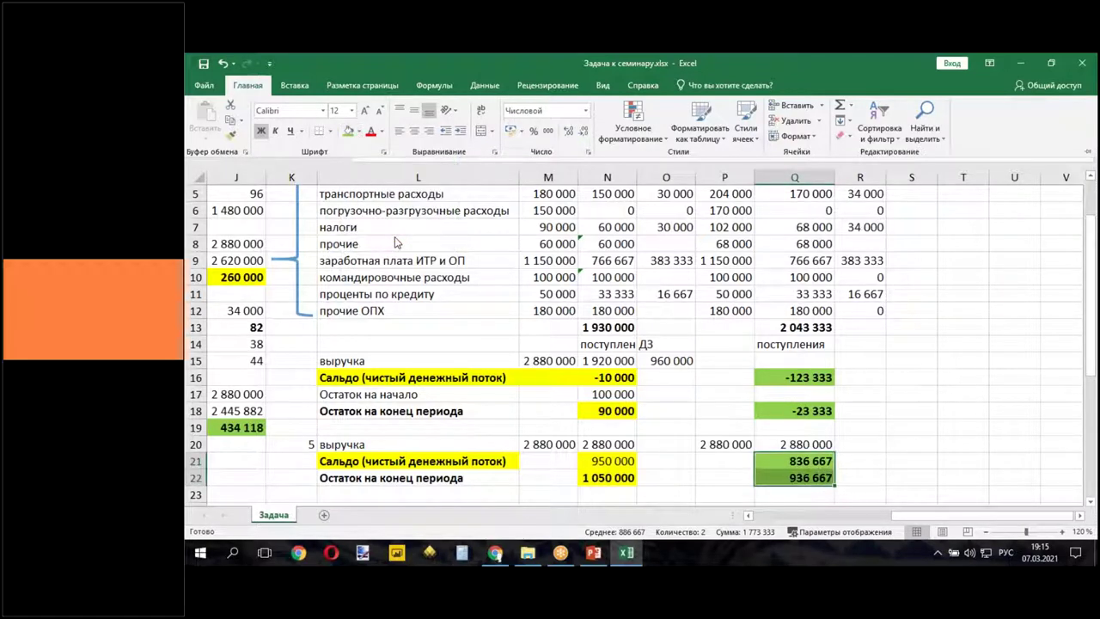
- Make the first scenario's net cash flow in N21 bold
left_click(606, 461)
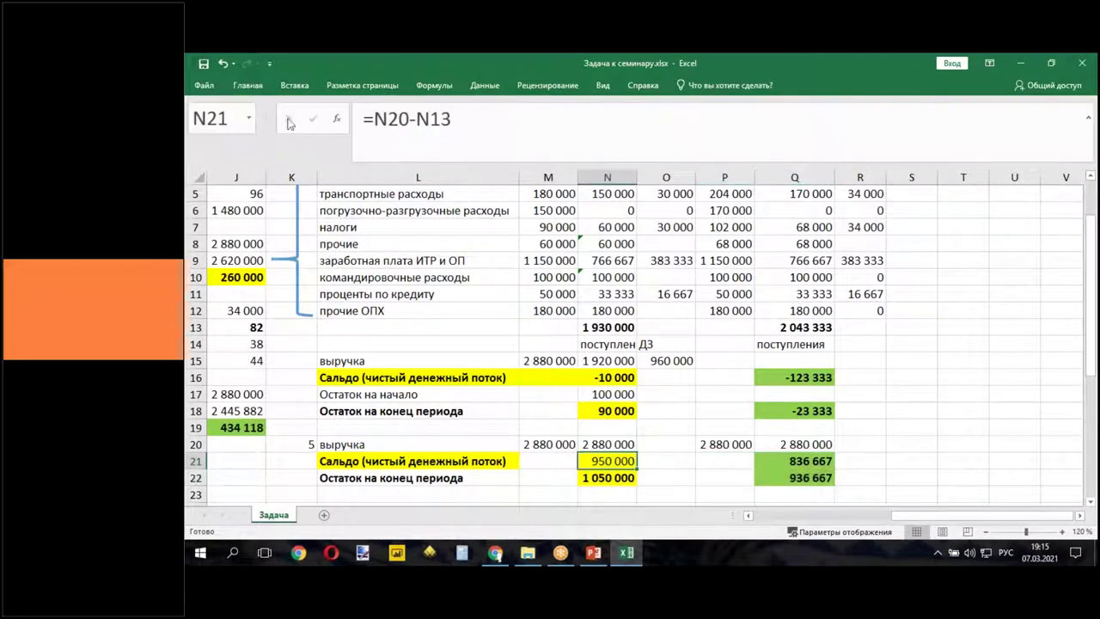
left_click(255, 89)
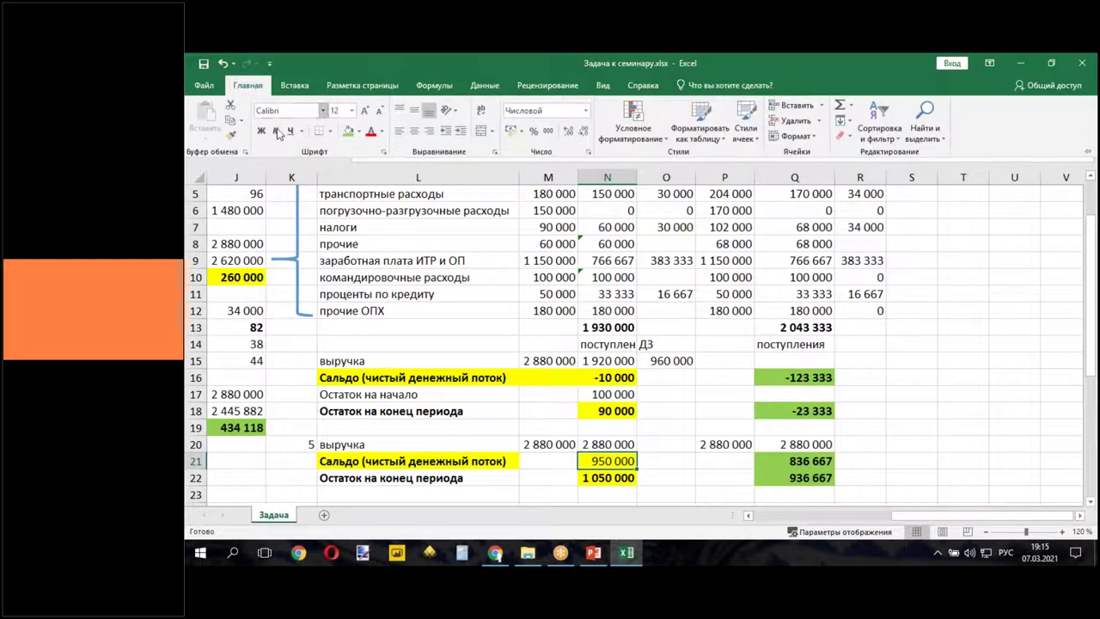
left_click(263, 134)
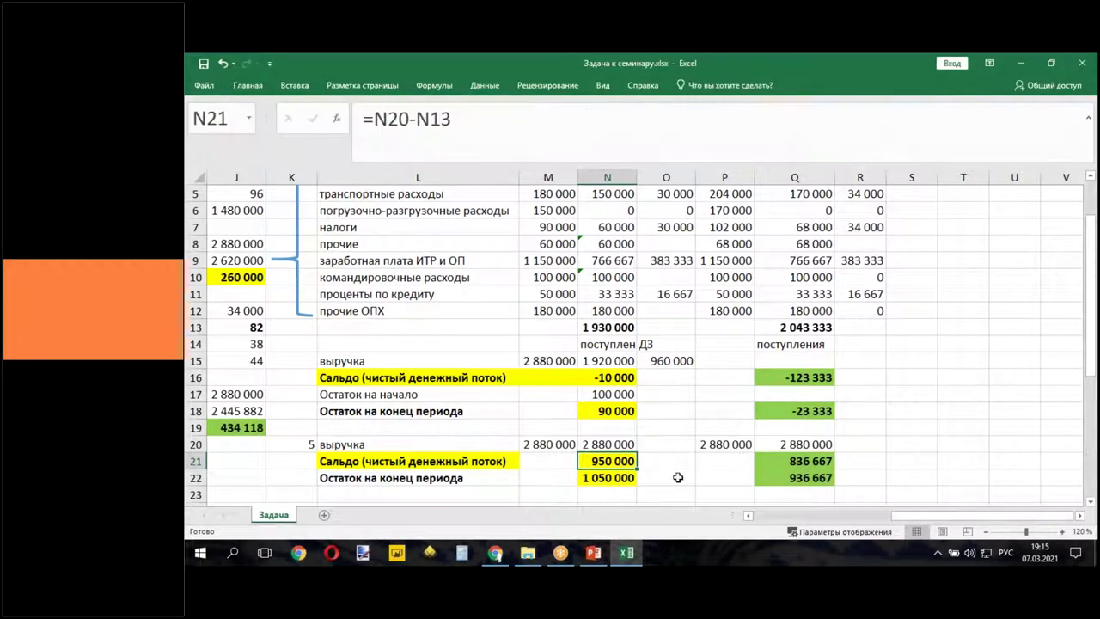
- Compare both scenarios' closing balances in row 22 with those in row 18 and with the gross profits in J10 and J19
left_click_drag(607, 479, 812, 478)
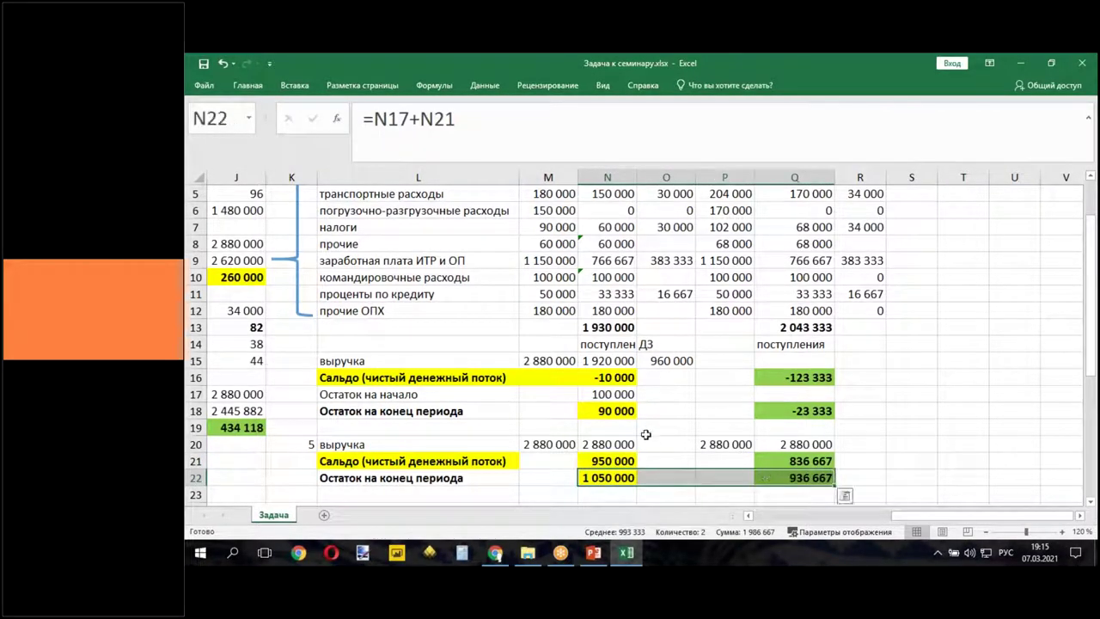
left_click(601, 411)
left_click_drag(601, 411, 799, 394)
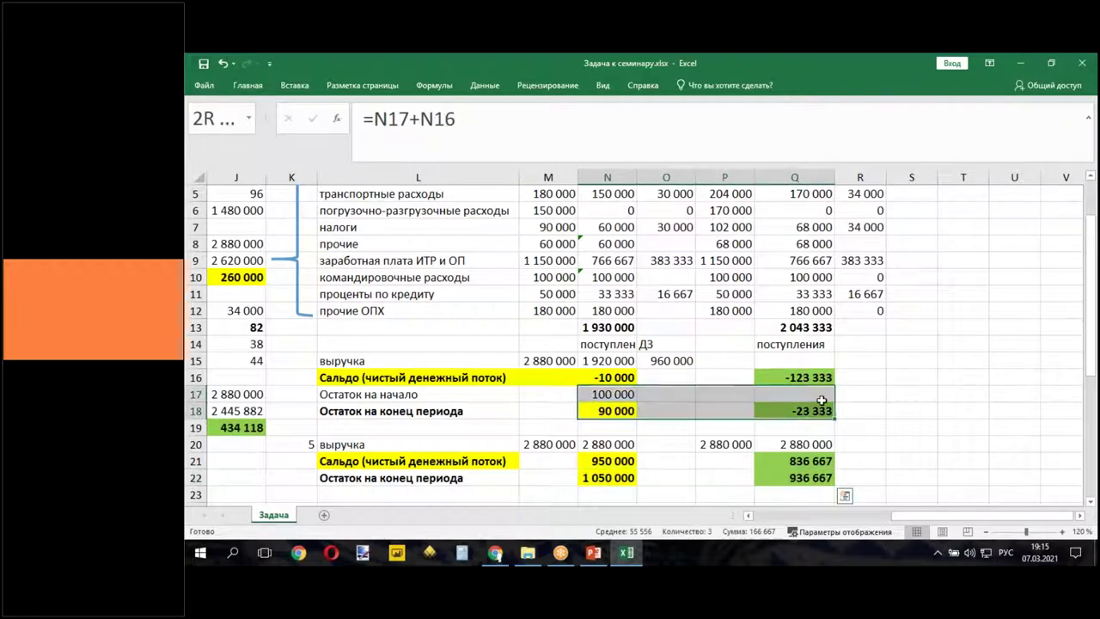
left_click(926, 394)
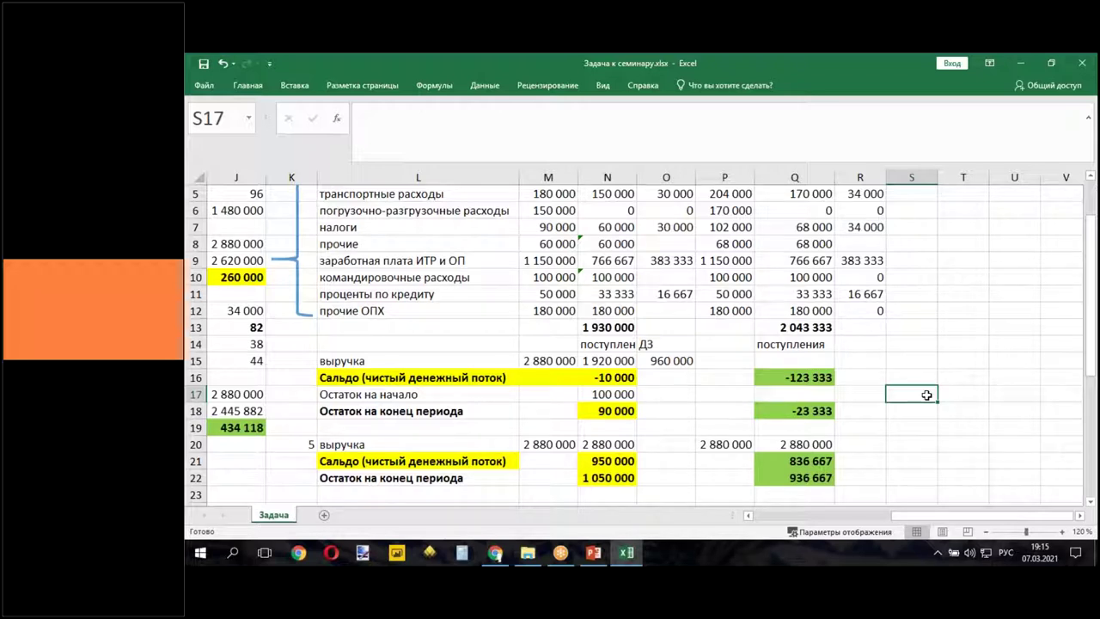
left_click_drag(612, 478, 806, 478)
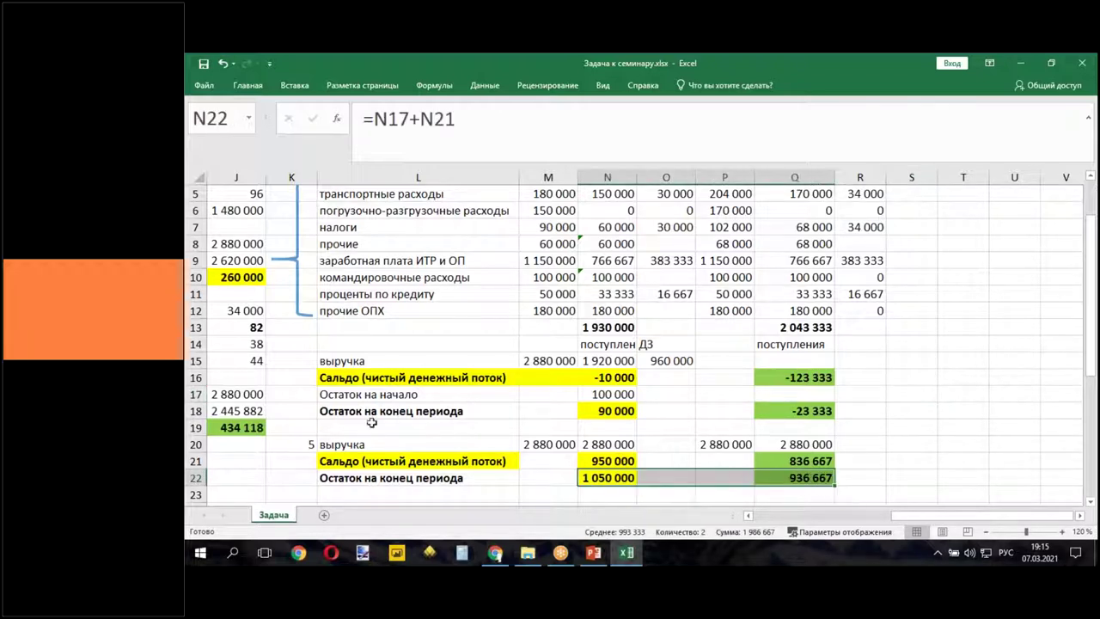
left_click(248, 432)
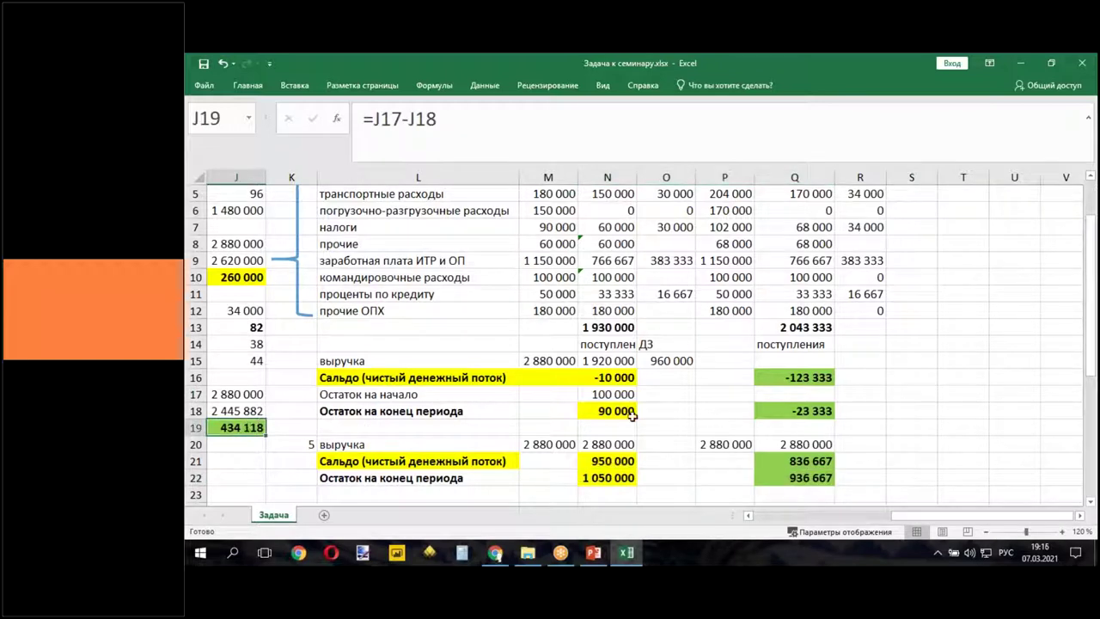
left_click_drag(606, 412, 691, 423)
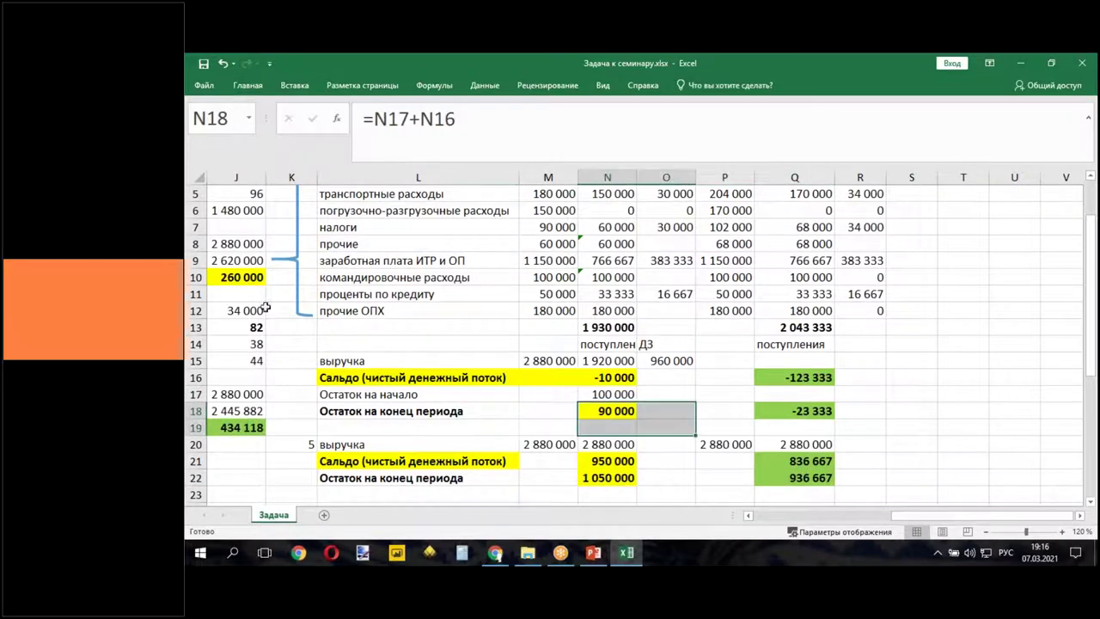
left_click(256, 277)
left_click(251, 428)
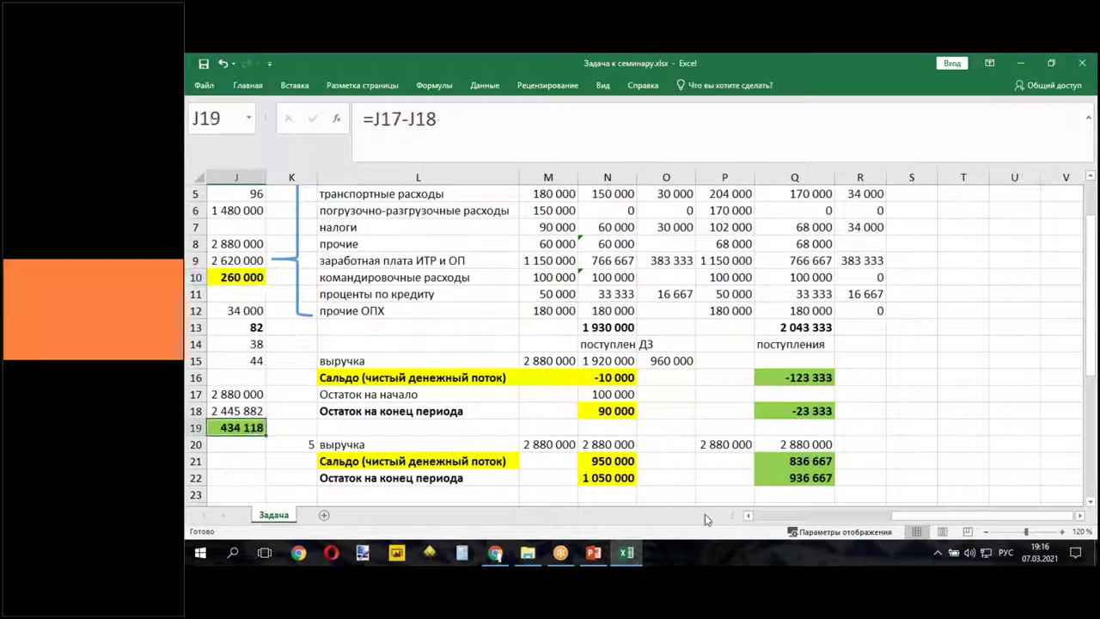
- Correct the word "отсрочен" to "отсрочки" in question 6's text in C35
left_click(748, 515)
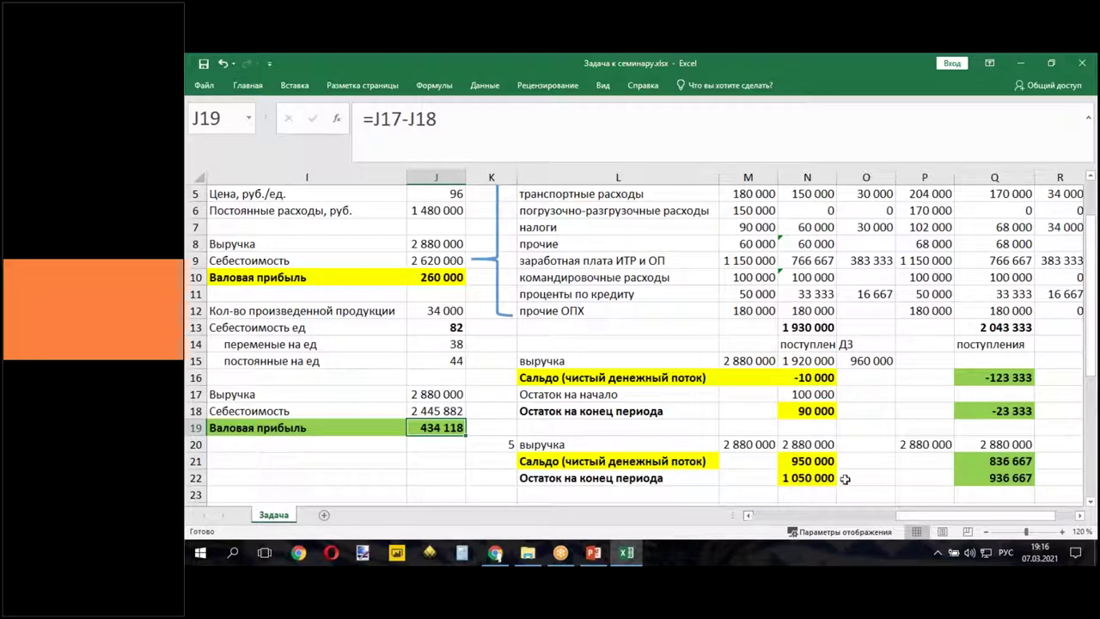
left_click_drag(909, 518, 763, 519)
scroll(344, 440, "down", 5)
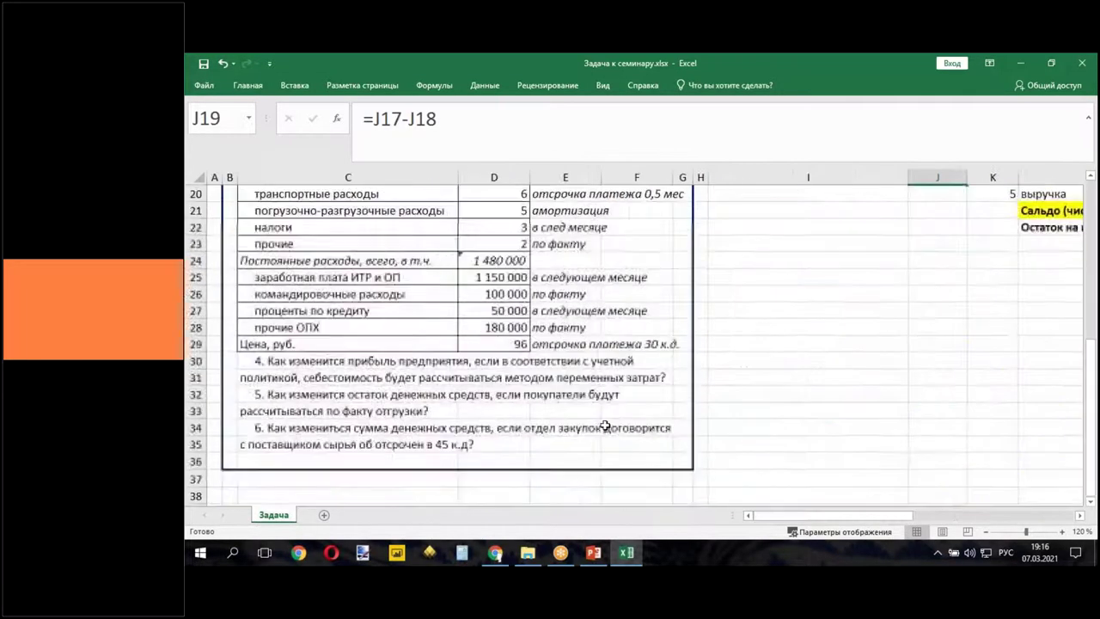
left_click(267, 427)
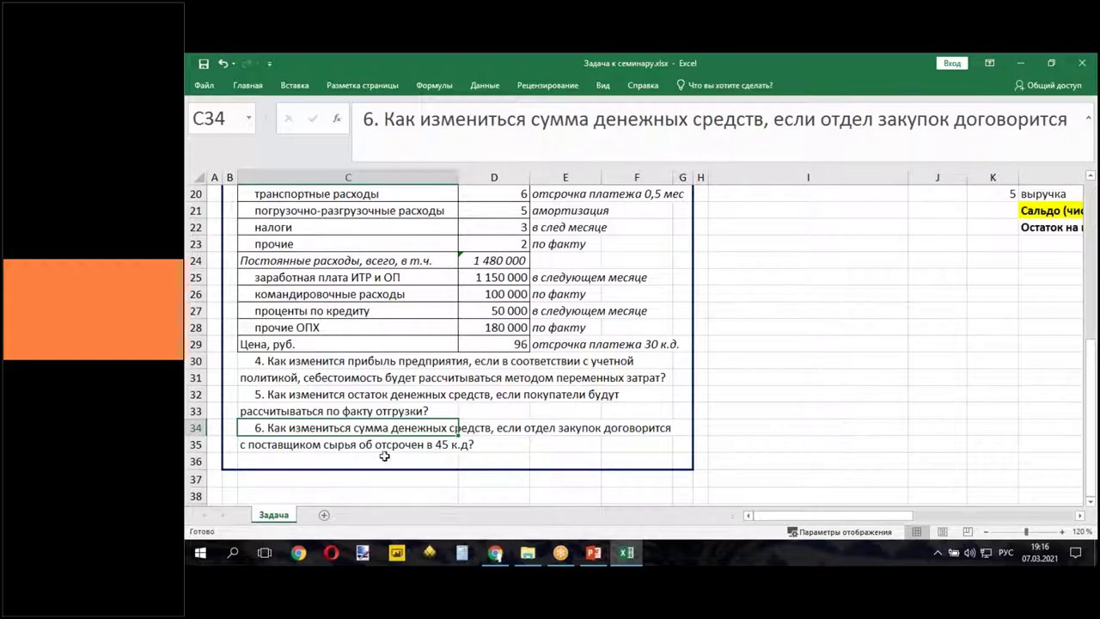
left_click(332, 443)
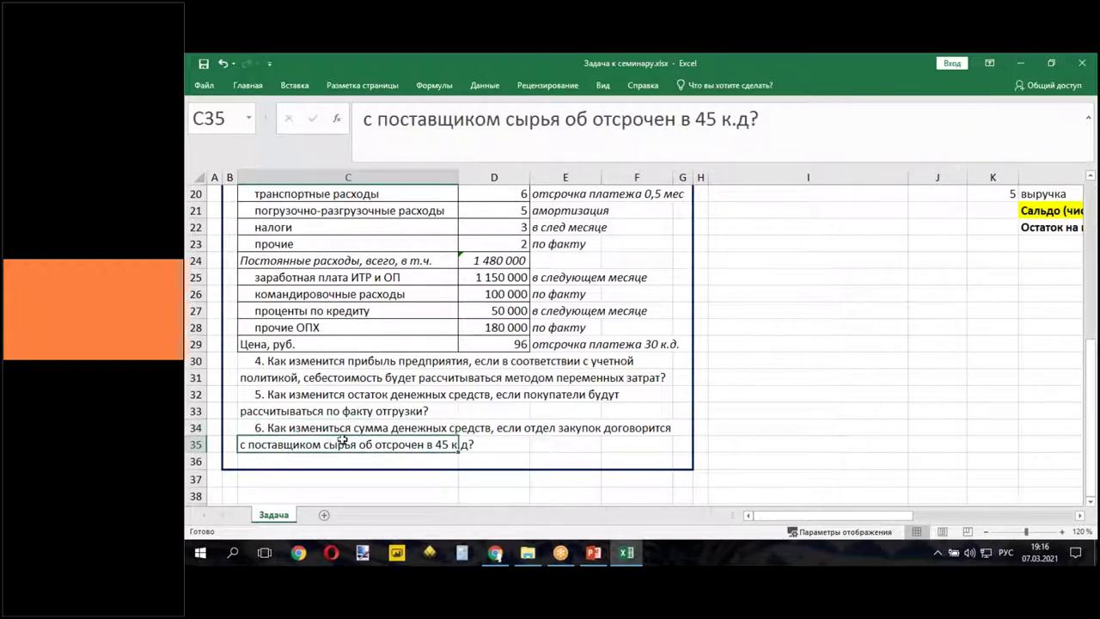
double_click(415, 444)
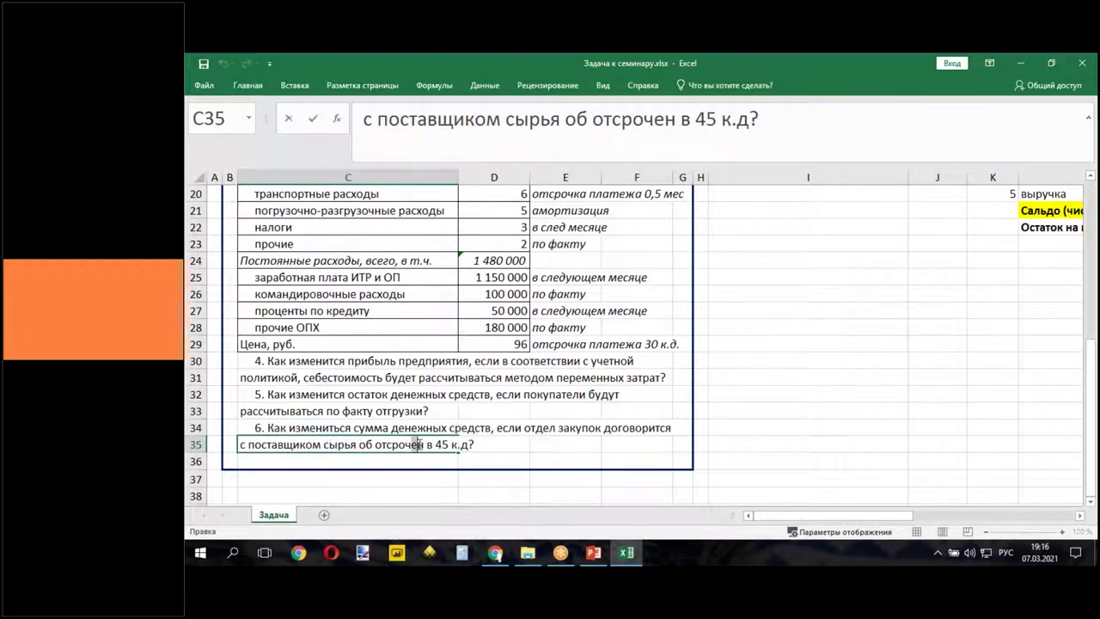
type("ки")
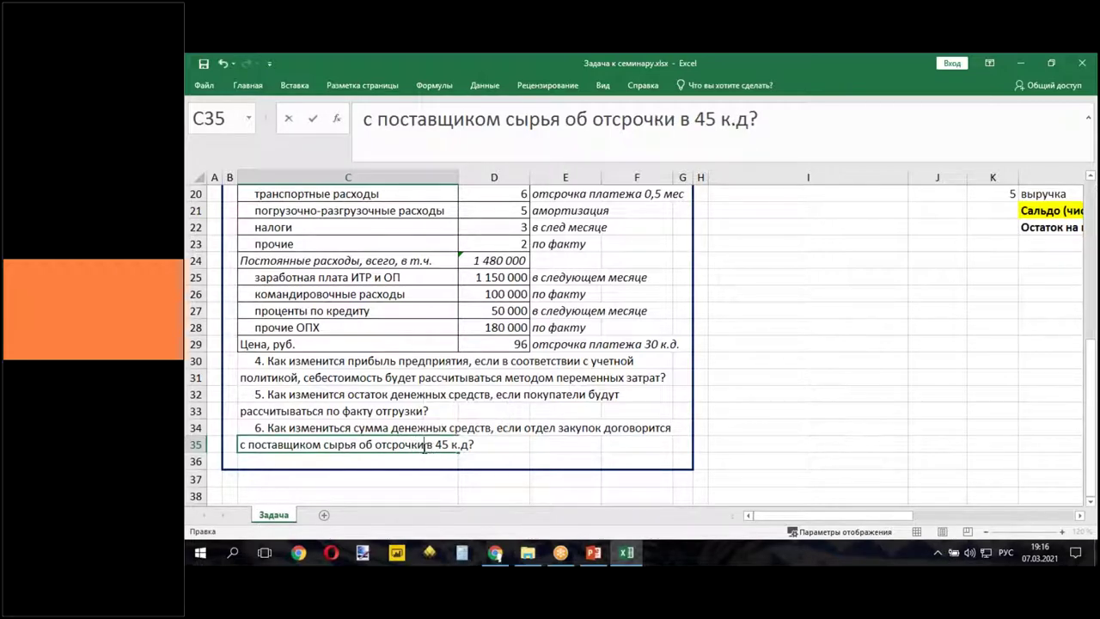
left_click(739, 442)
- Examine the costs and payments for main materials (основные материалы) in row 3 for both scenarios
left_click_drag(875, 519, 933, 447)
scroll(932, 442, "up", 3)
scroll(932, 442, "up", 4)
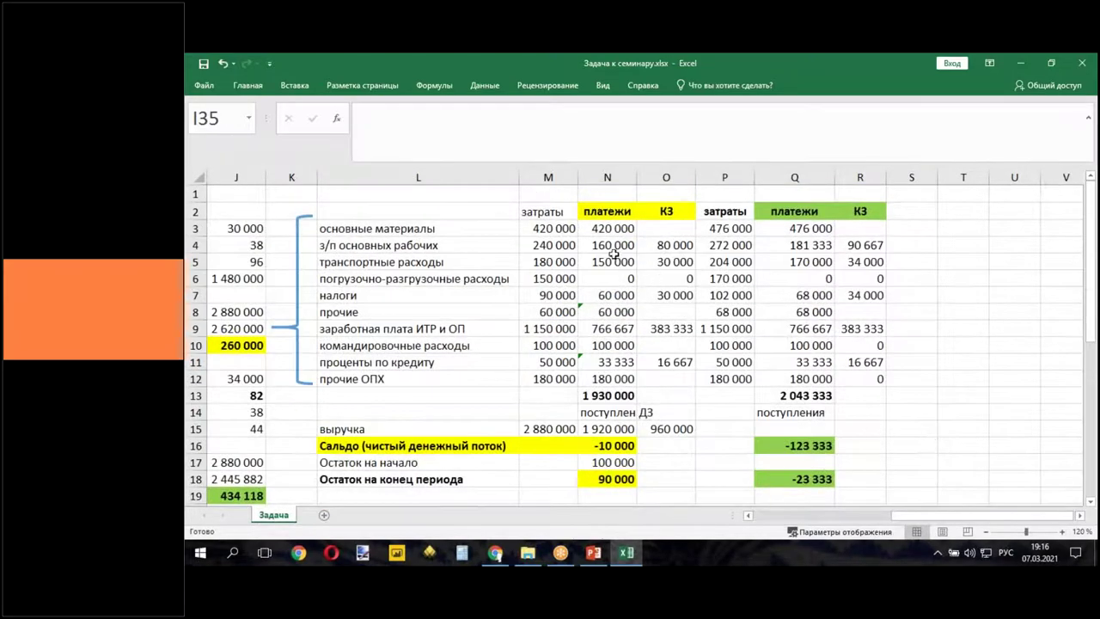
left_click_drag(554, 226, 601, 229)
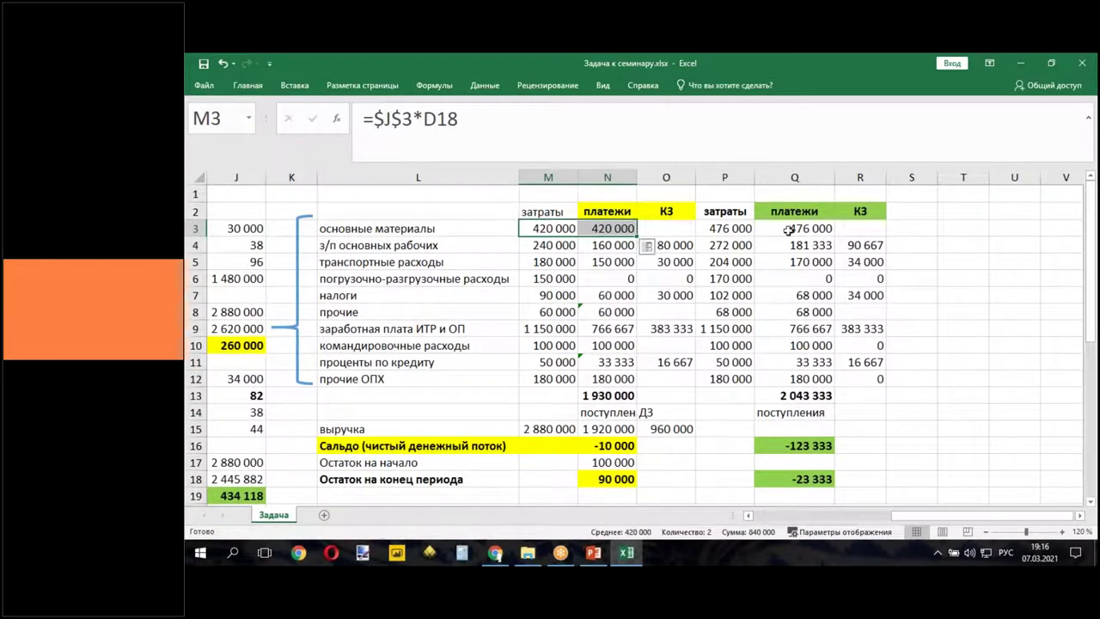
left_click_drag(727, 226, 778, 231)
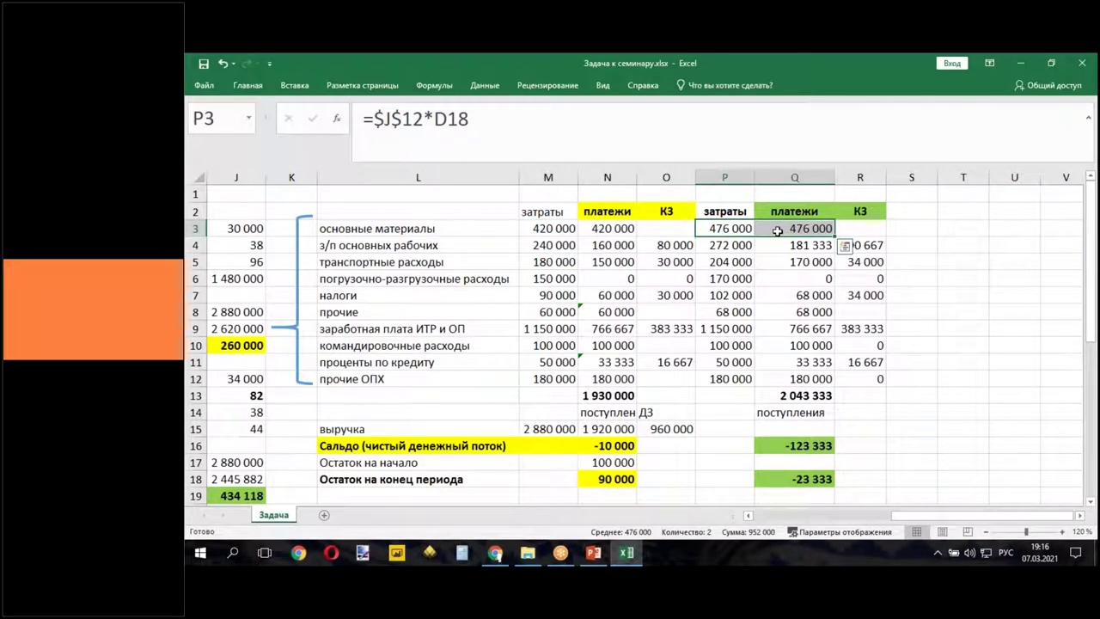
- Label the start of question 6's block "6." in K24 and change question 5's label in K20 to "5."
scroll(777, 230, "down", 3)
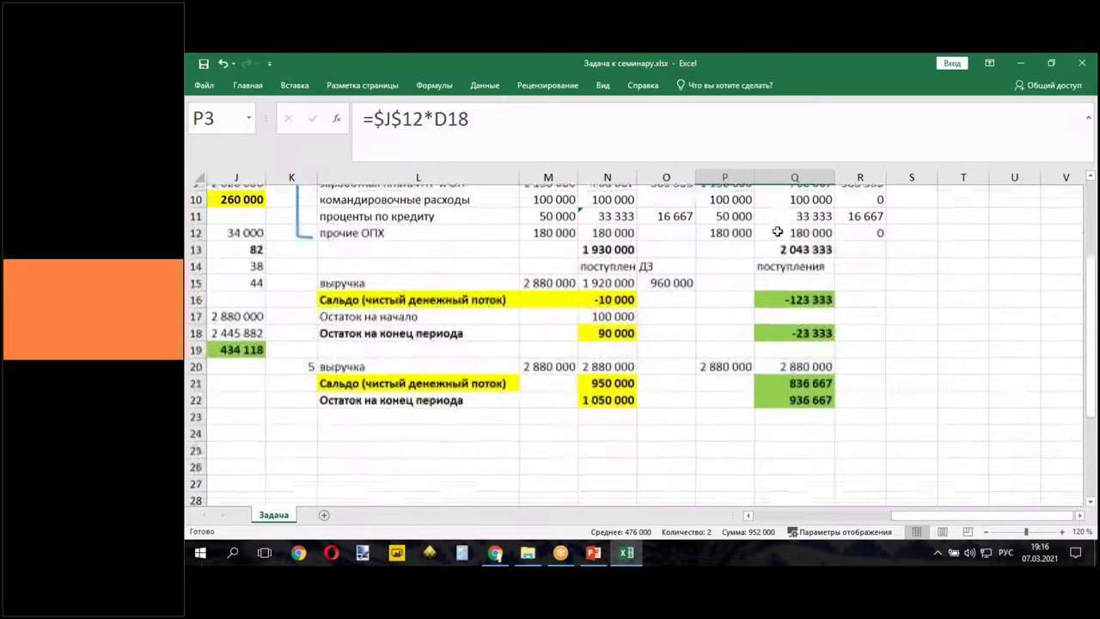
left_click(457, 426)
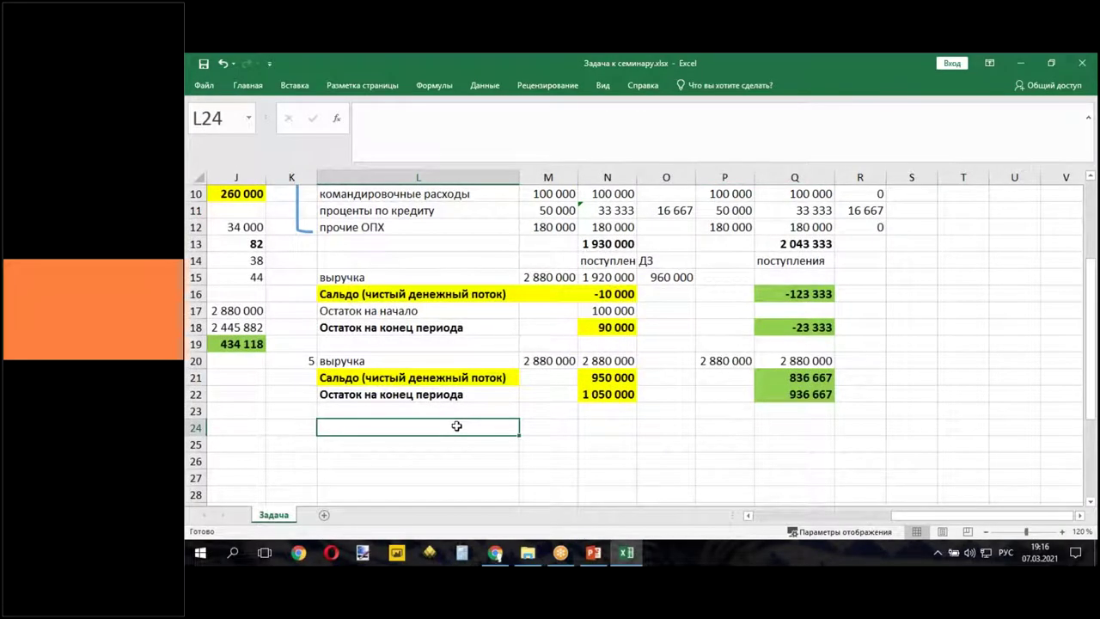
left_click(299, 426)
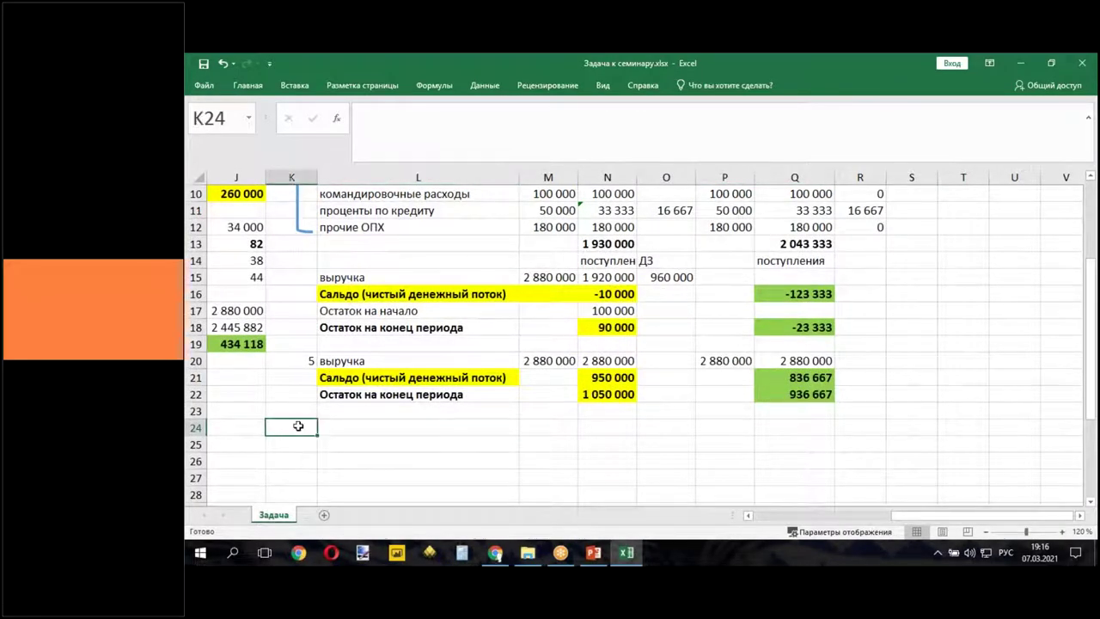
type("6.")
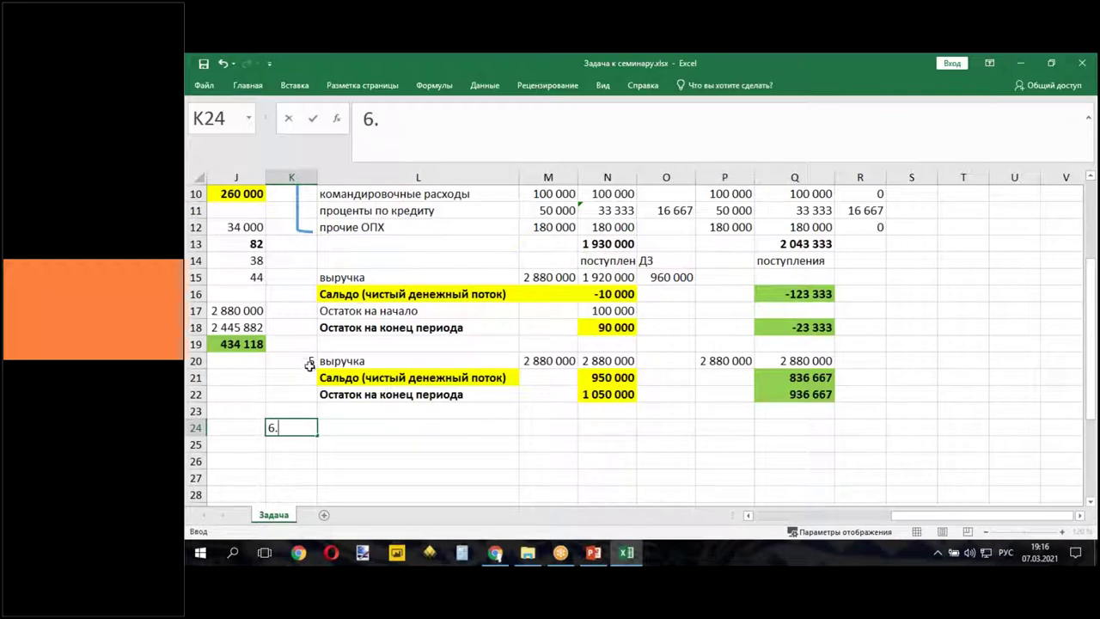
left_click(310, 362)
left_click(394, 130)
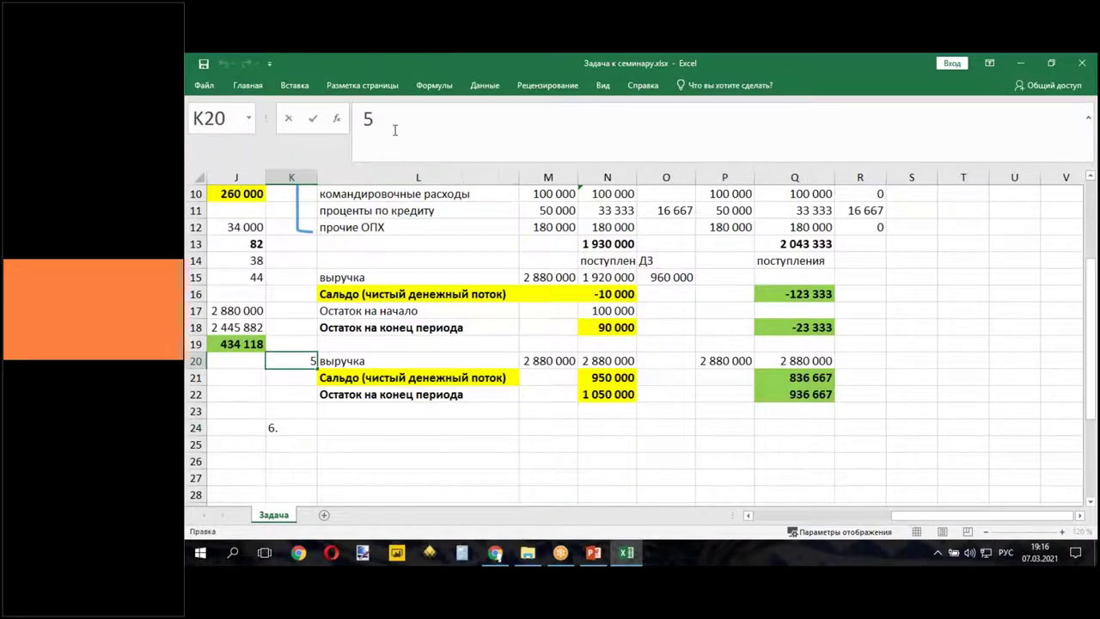
type(".")
key("Return")
left_click(309, 441)
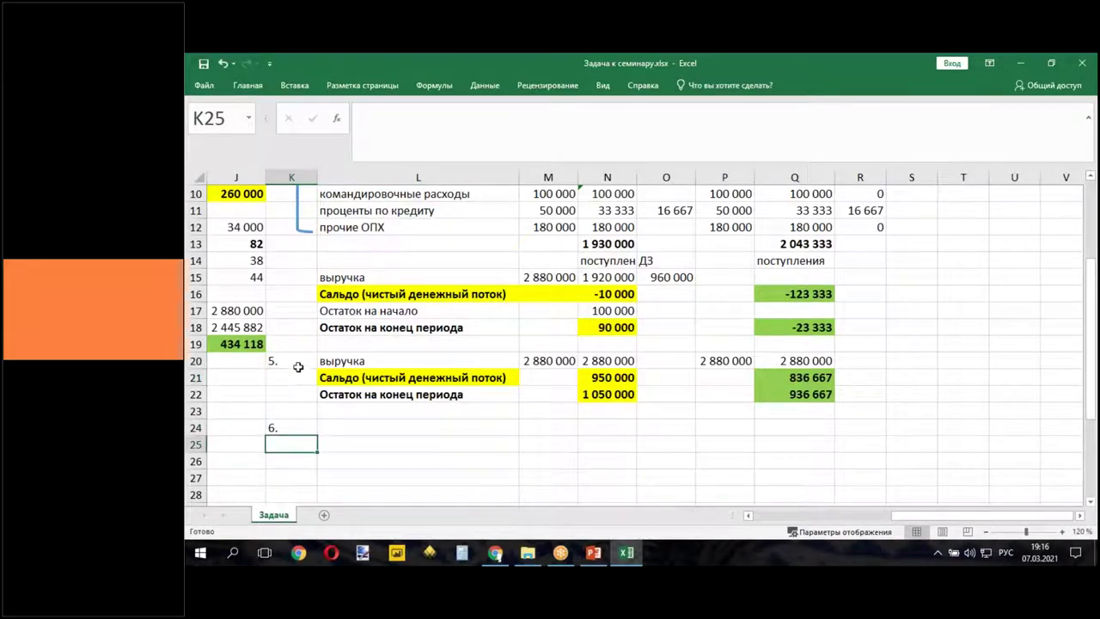
- Right-align the question number labels in K20:K24
left_click_drag(298, 367, 294, 427)
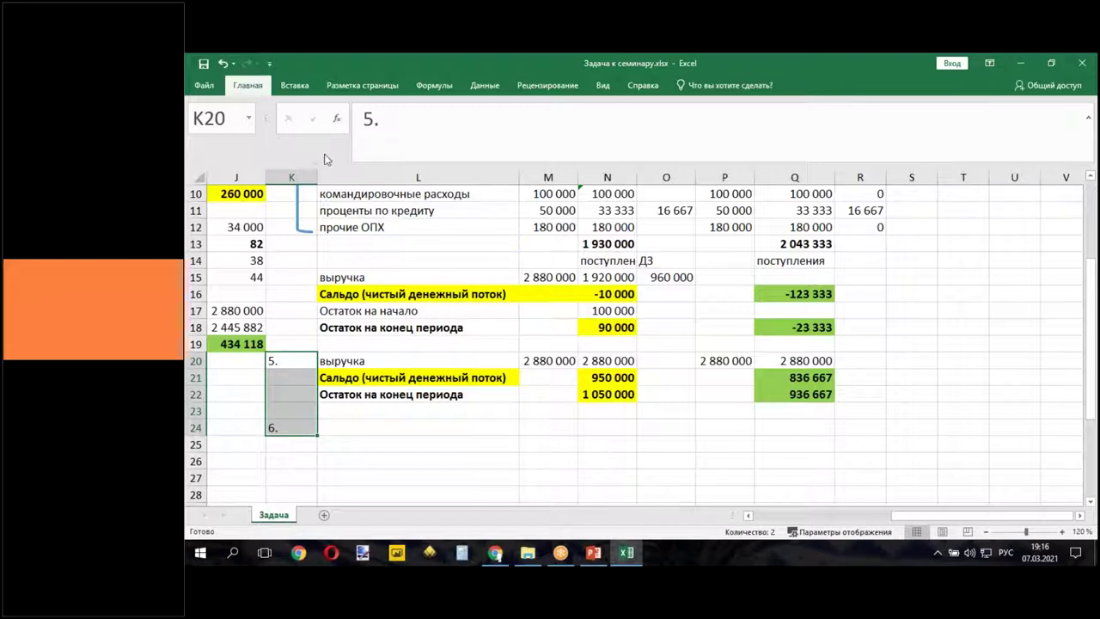
left_click(429, 131)
left_click(411, 429)
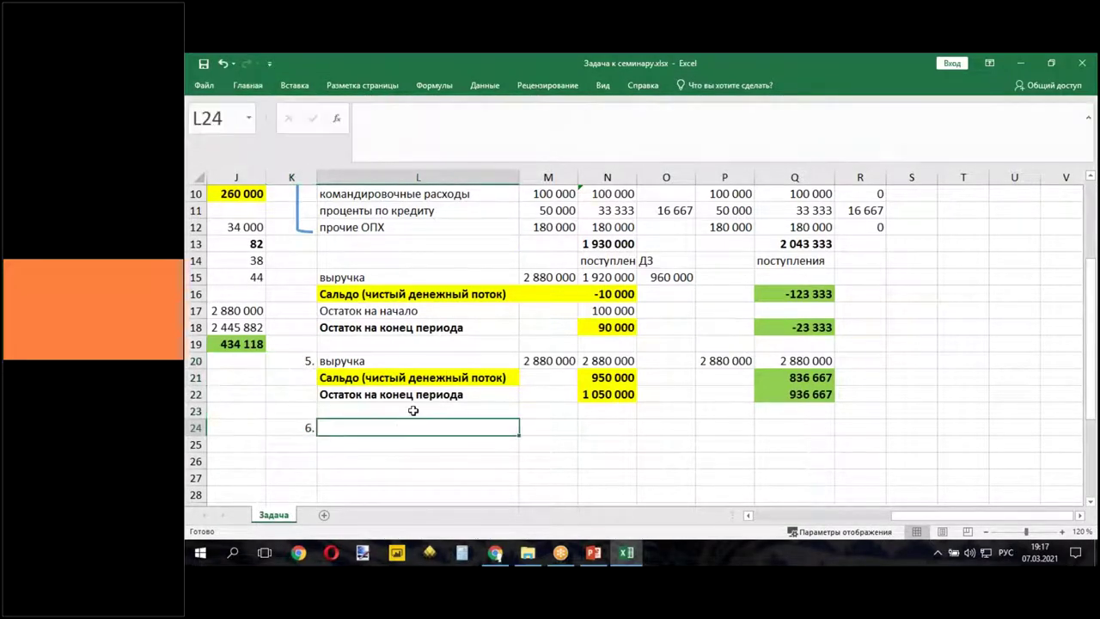
- Copy the label "основные материалы" from L3 into L24 for question 6
scroll(412, 411, "up", 3)
left_click(408, 232)
left_click_drag(408, 237, 420, 382)
left_click(500, 430)
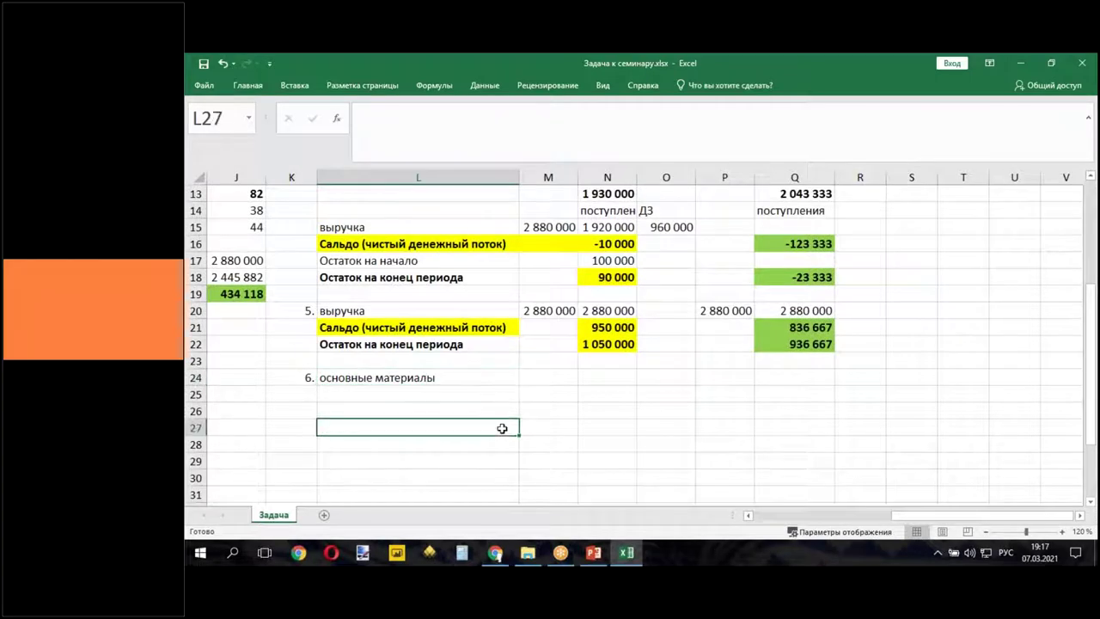
- Calculate the first scenario's main materials payment in N24 as half of the costs, =M3/2
scroll(674, 394, "up", 4)
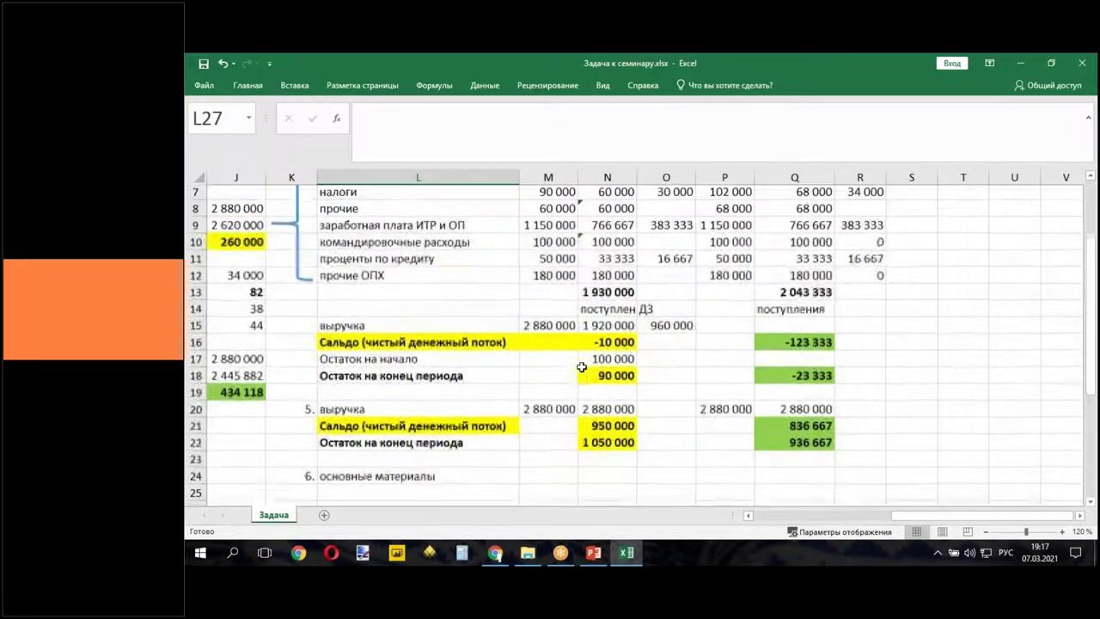
scroll(617, 412, "down", 3)
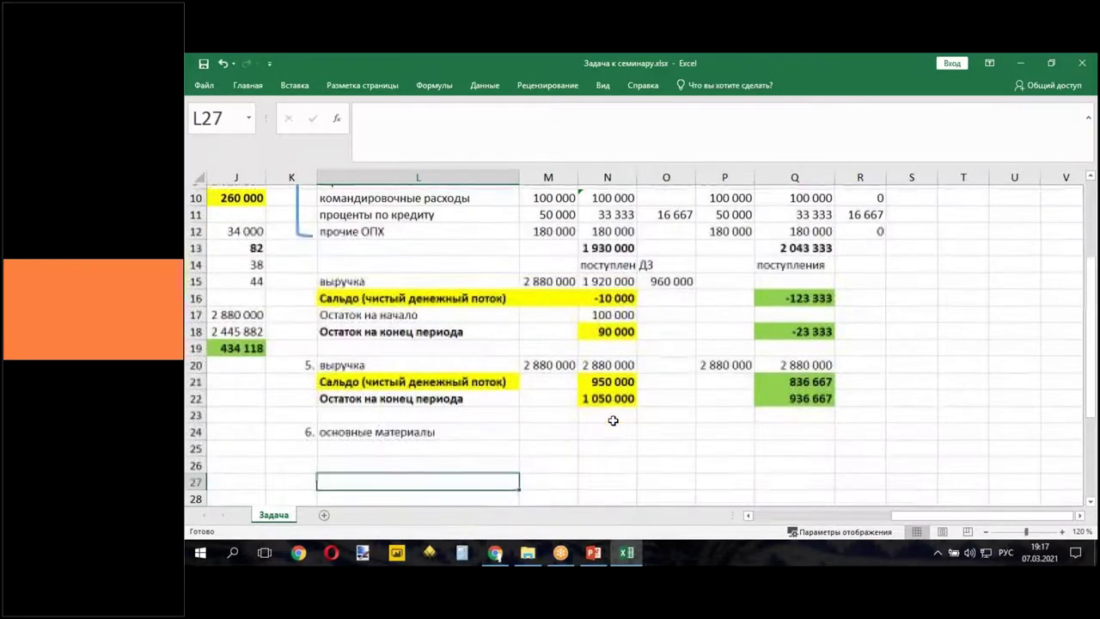
left_click(606, 426)
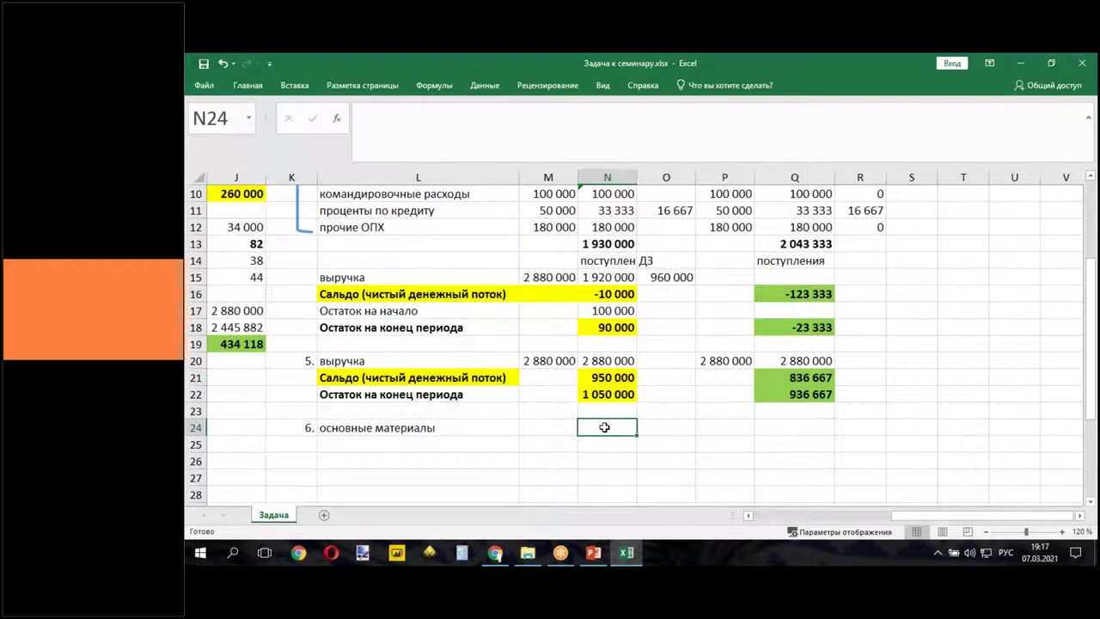
type("=")
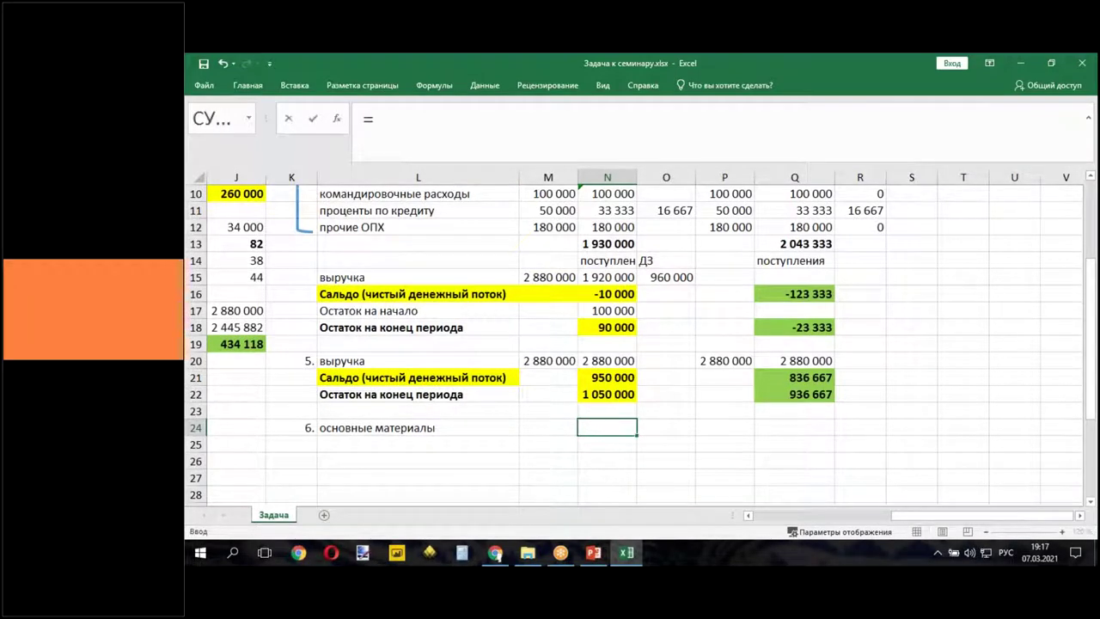
scroll(567, 287, "up", 3)
left_click(548, 227)
type("/2")
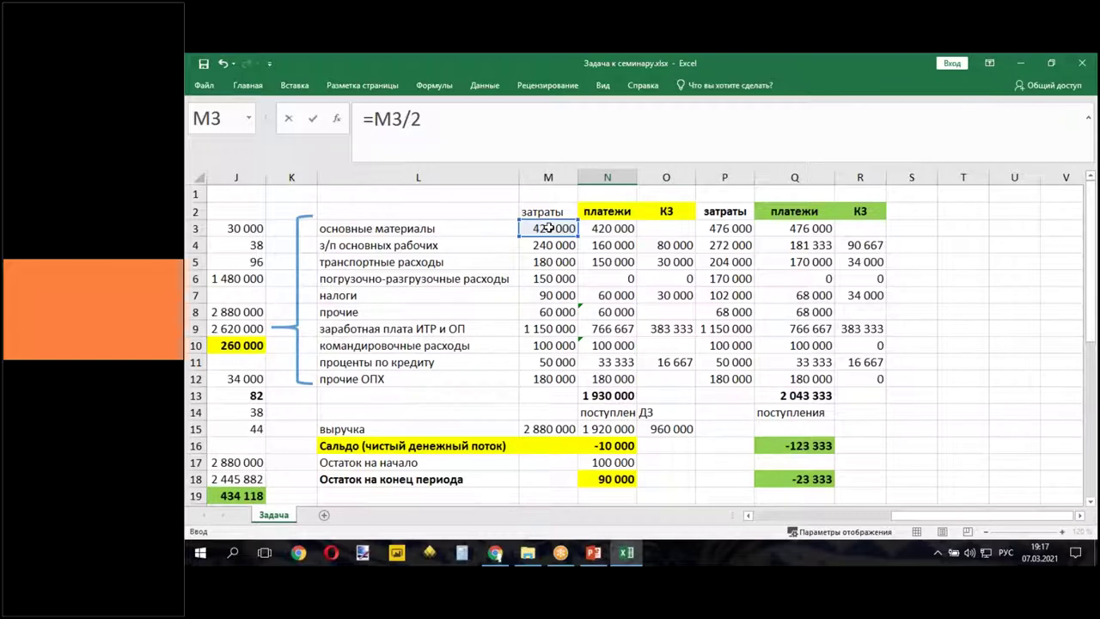
key("Return")
- Calculate the first scenario's remaining payable for main materials in O24 with =M3-N24
left_click(672, 477)
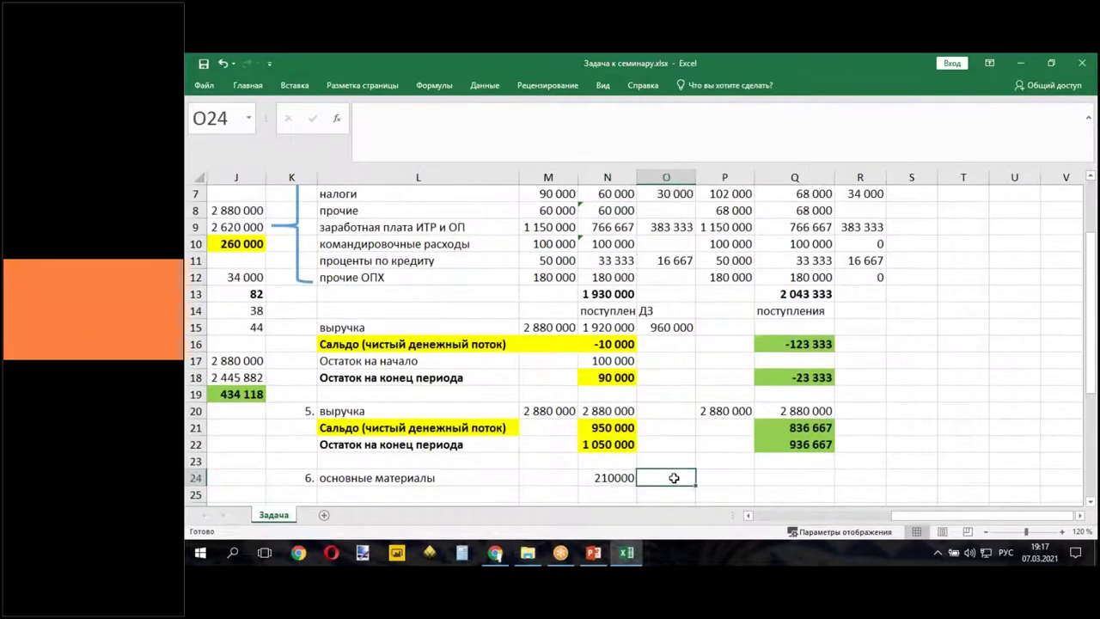
type("=")
scroll(662, 388, "up", 2)
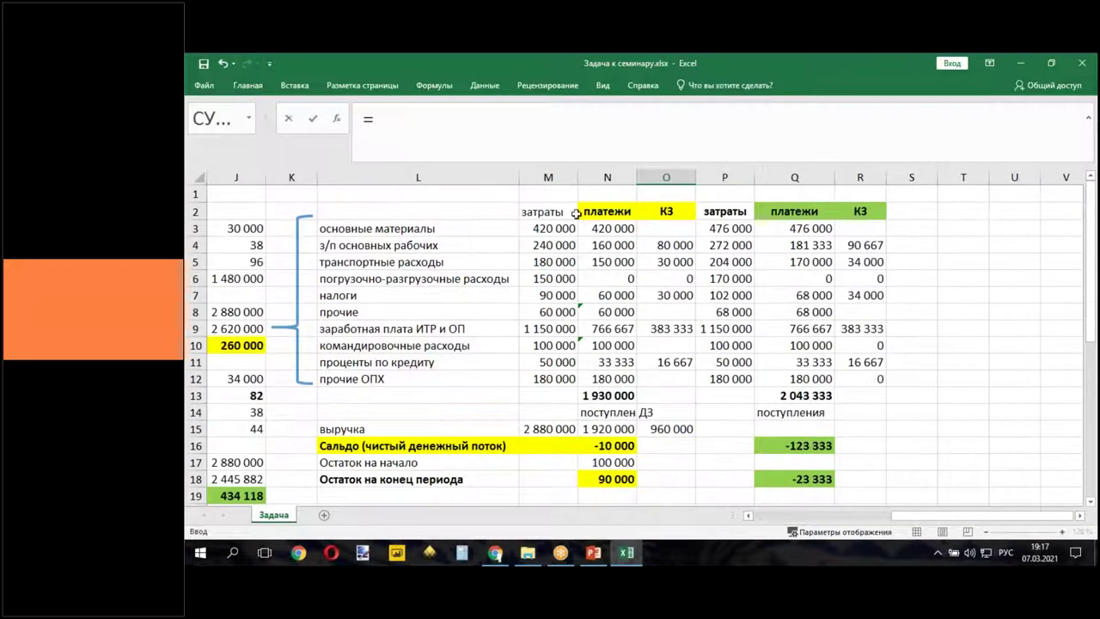
left_click(557, 229)
type("-")
scroll(608, 318, "down", 3)
left_click(620, 428)
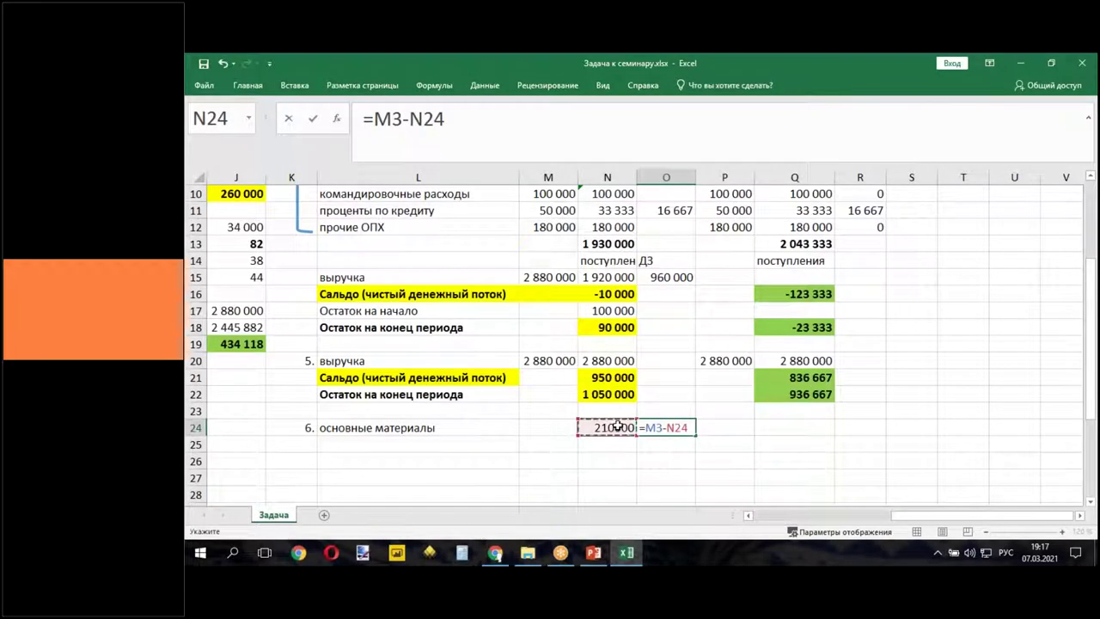
key("Return")
- Calculate the second scenario's main materials payment in Q24 as half of the costs, =P3/2
left_click(798, 428)
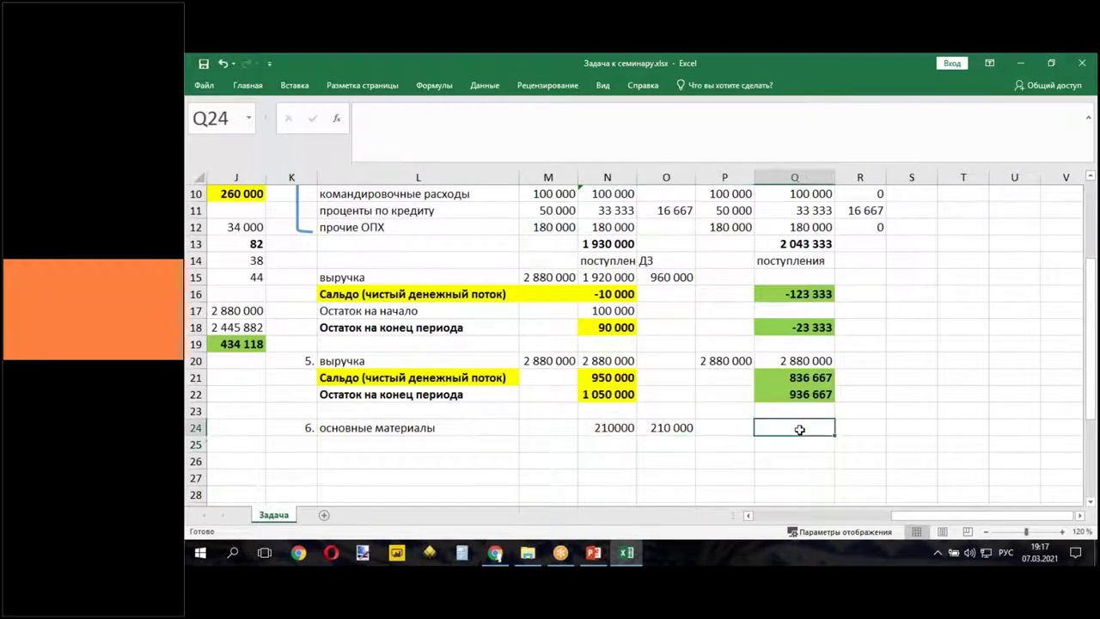
type("=")
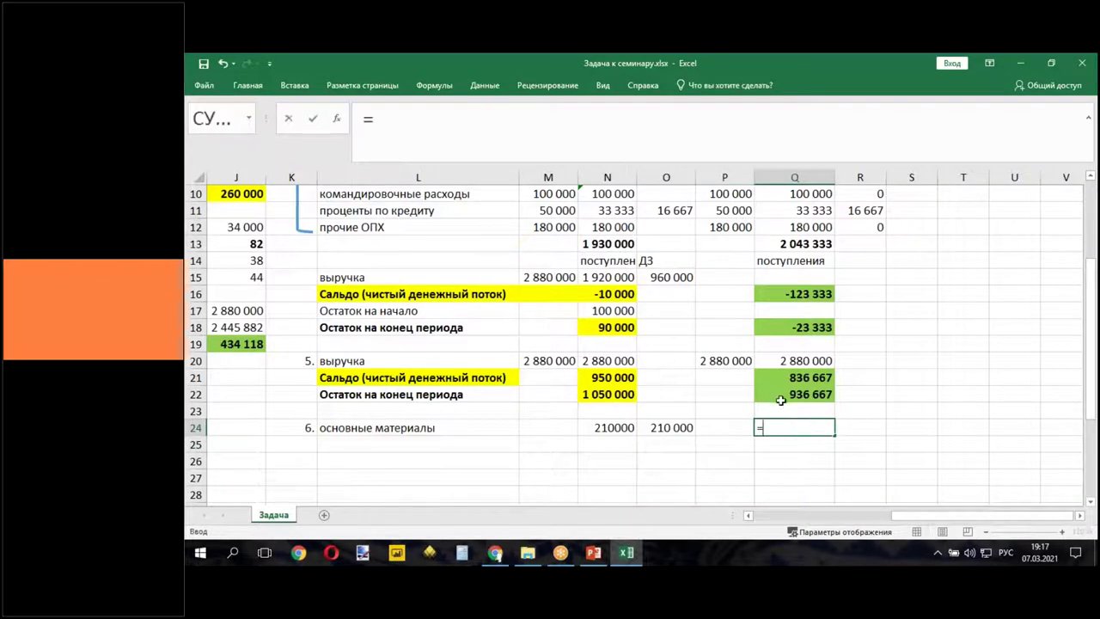
scroll(774, 343, "up", 3)
left_click(735, 228)
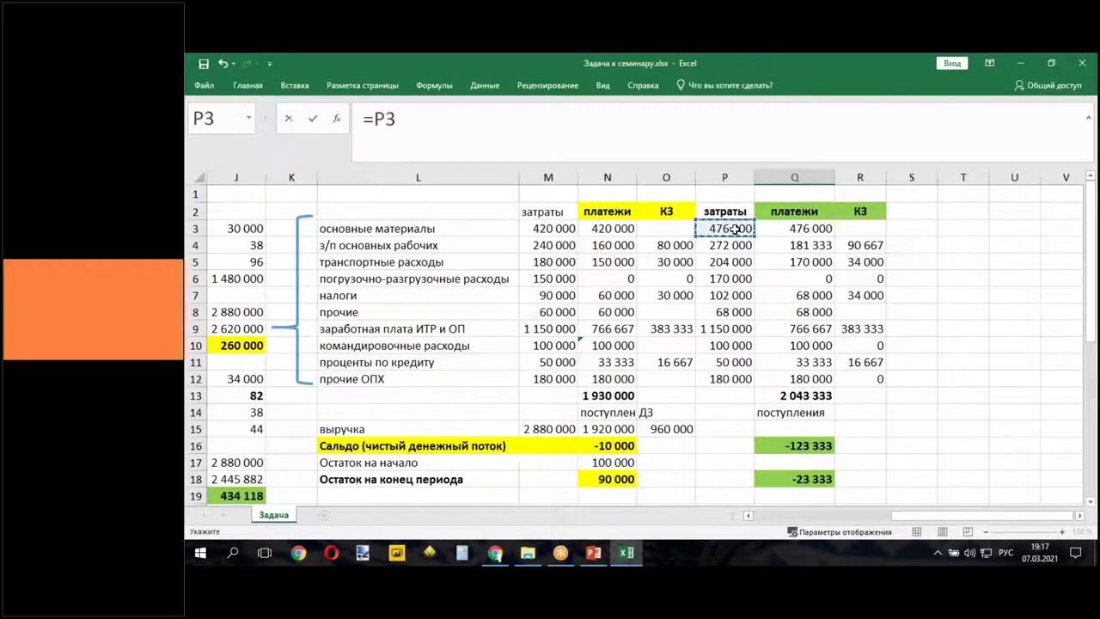
type("/2")
key("Return")
- Calculate the second scenario's remaining payable for main materials in R24 with =P3-Q24
left_click(862, 478)
type("=")
scroll(768, 384, "up", 2)
left_click(729, 229)
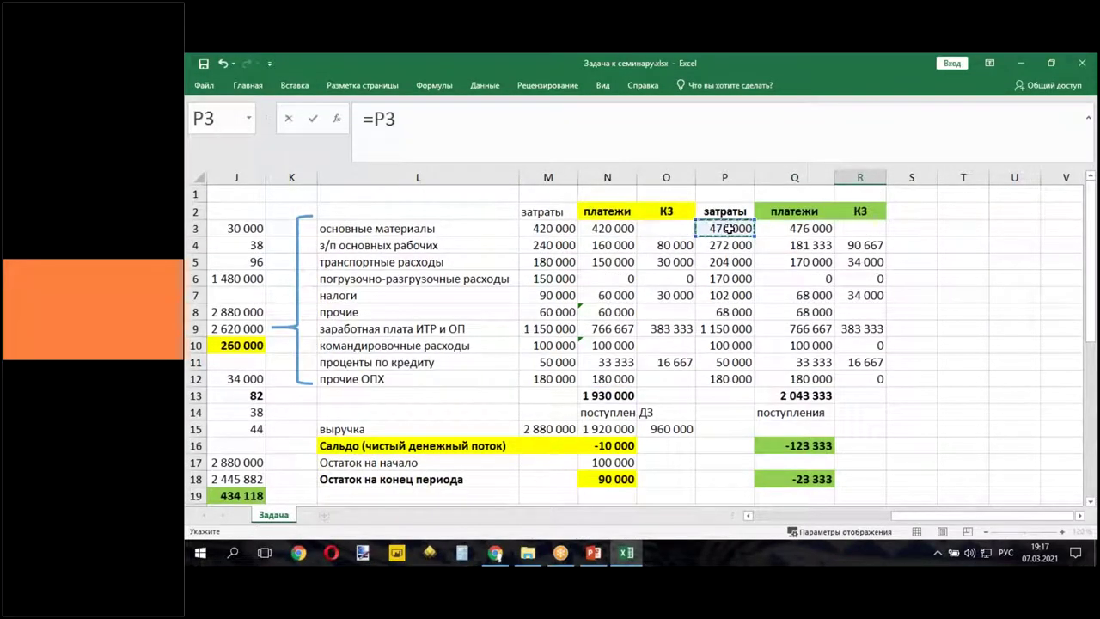
type("-")
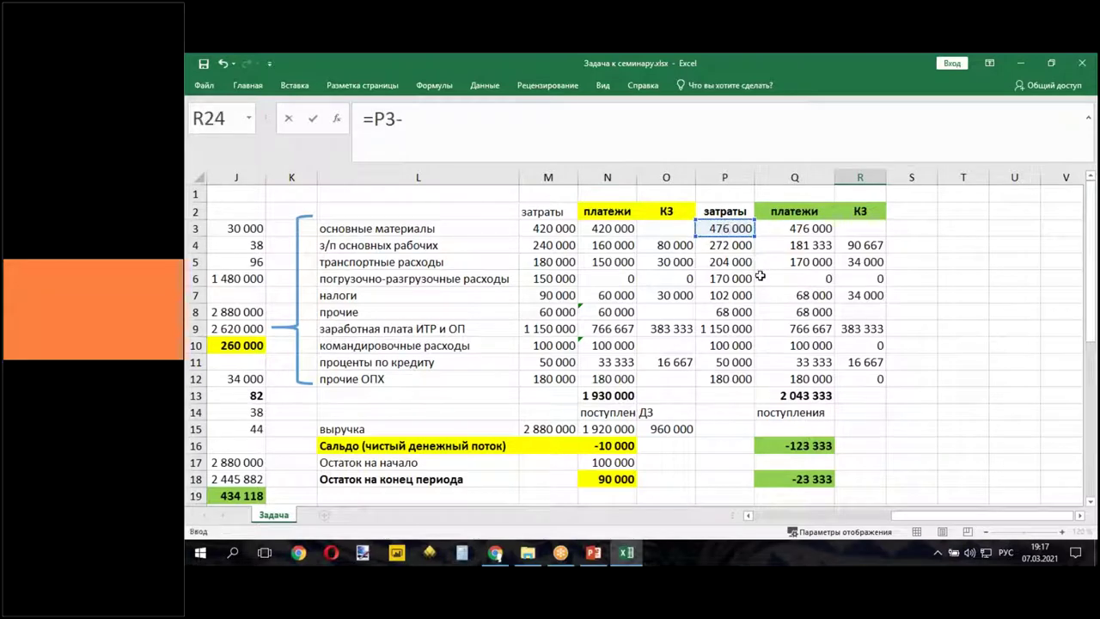
scroll(762, 289, "down", 3)
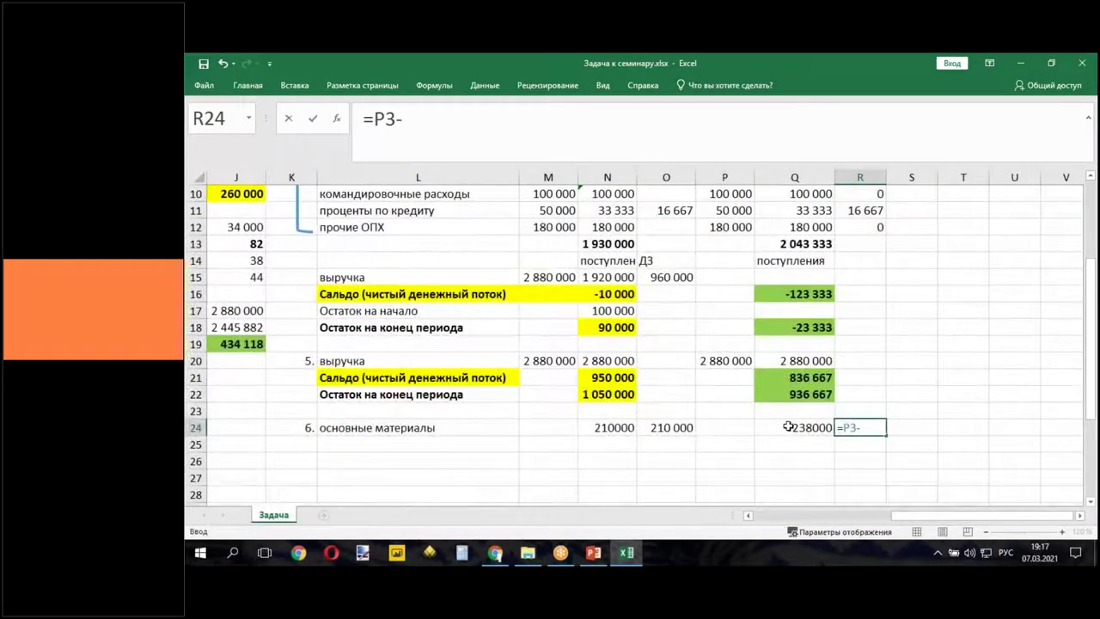
left_click(787, 426)
key("Return")
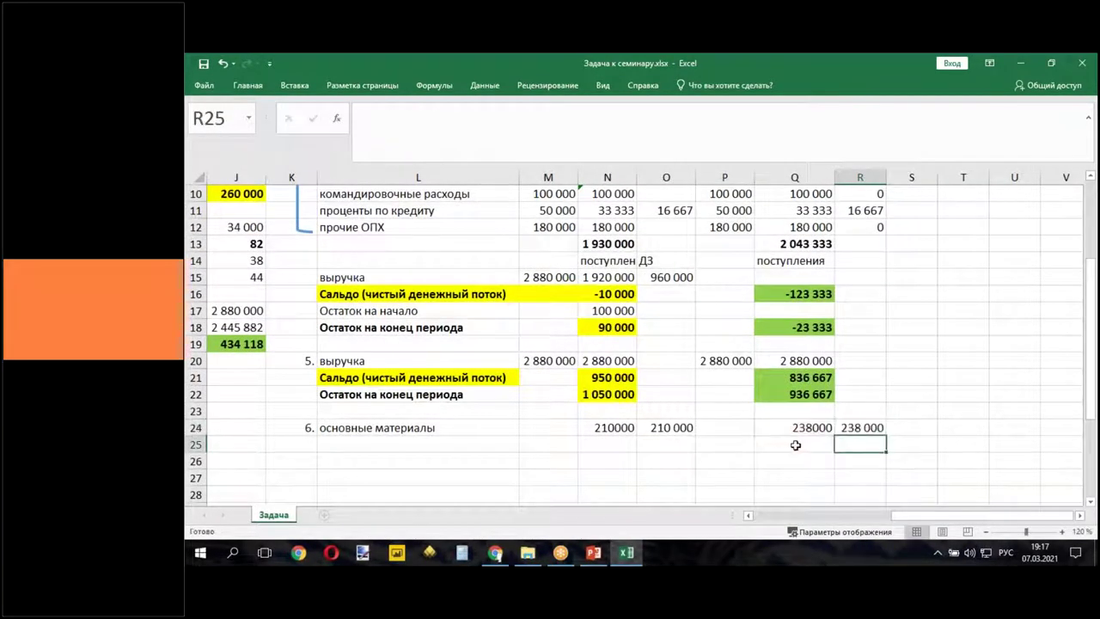
- Format N24:R27 as numbers (Числовой) with 0 decimal places and a thousands separator
left_click_drag(596, 431, 864, 481)
right_click(866, 481)
left_click(897, 420)
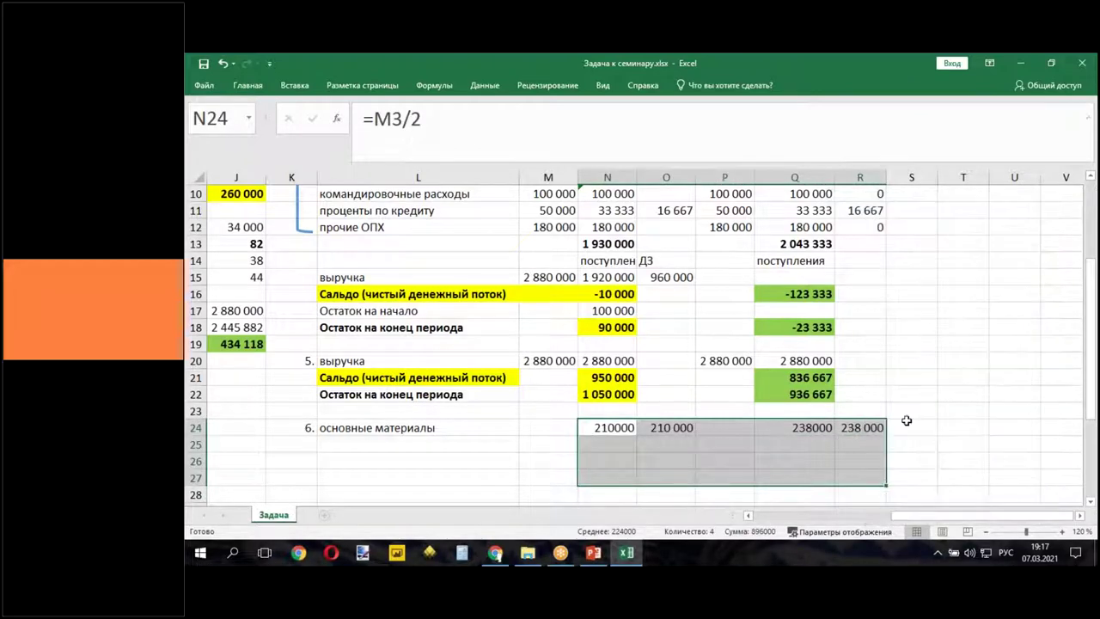
left_click(693, 295)
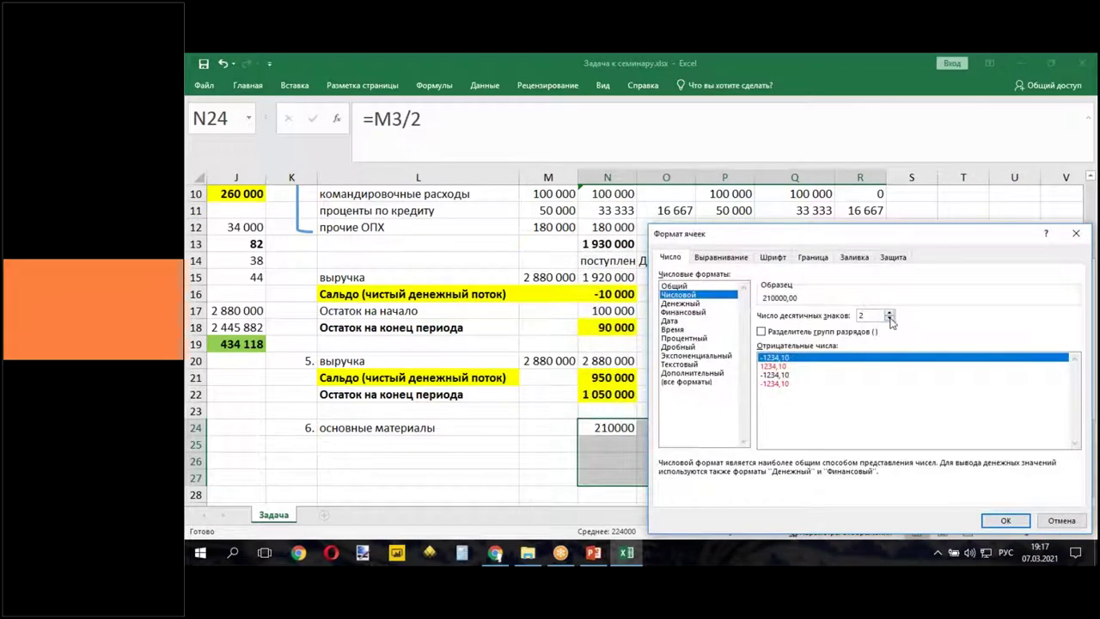
left_click(763, 333)
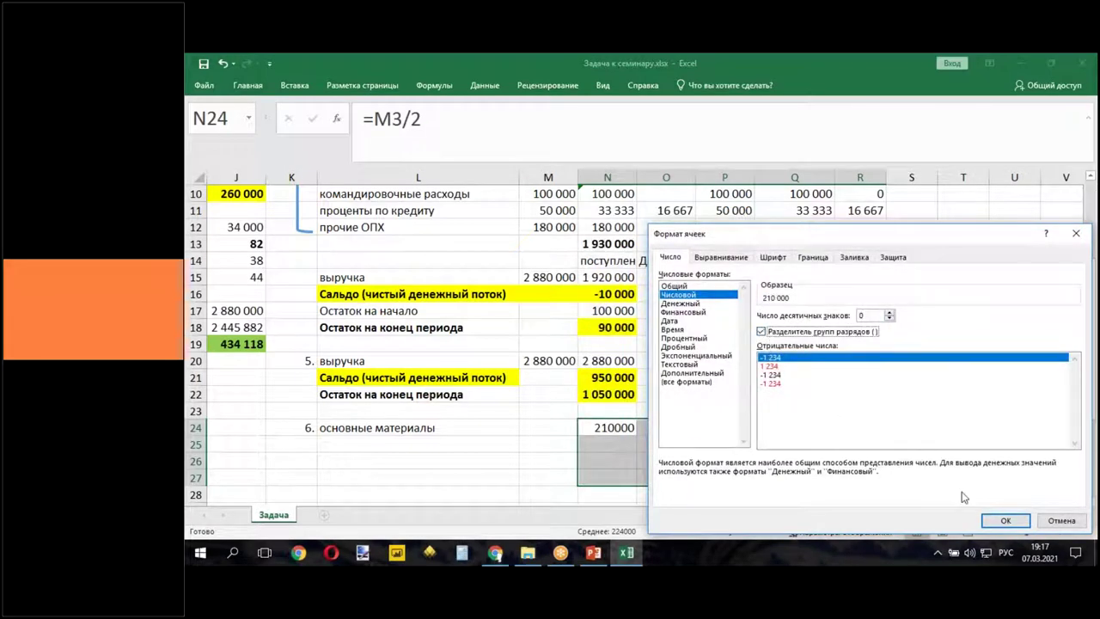
left_click(1005, 520)
left_click(859, 494)
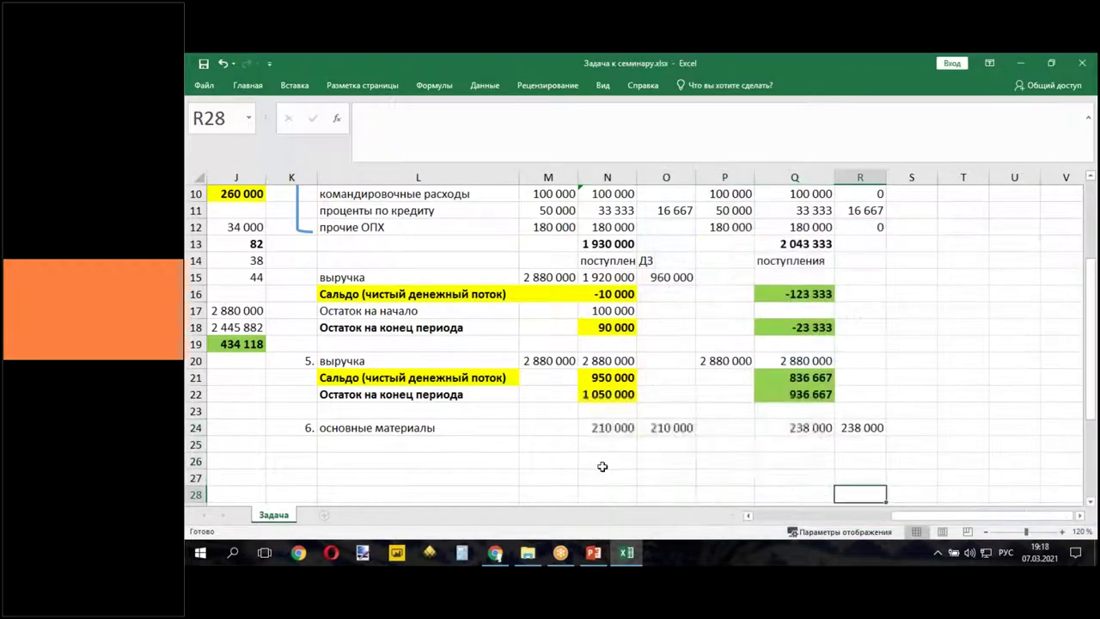
- Enter the label "высвобождение" д/с in L25, with quotation marks around the first word
left_click(412, 443)
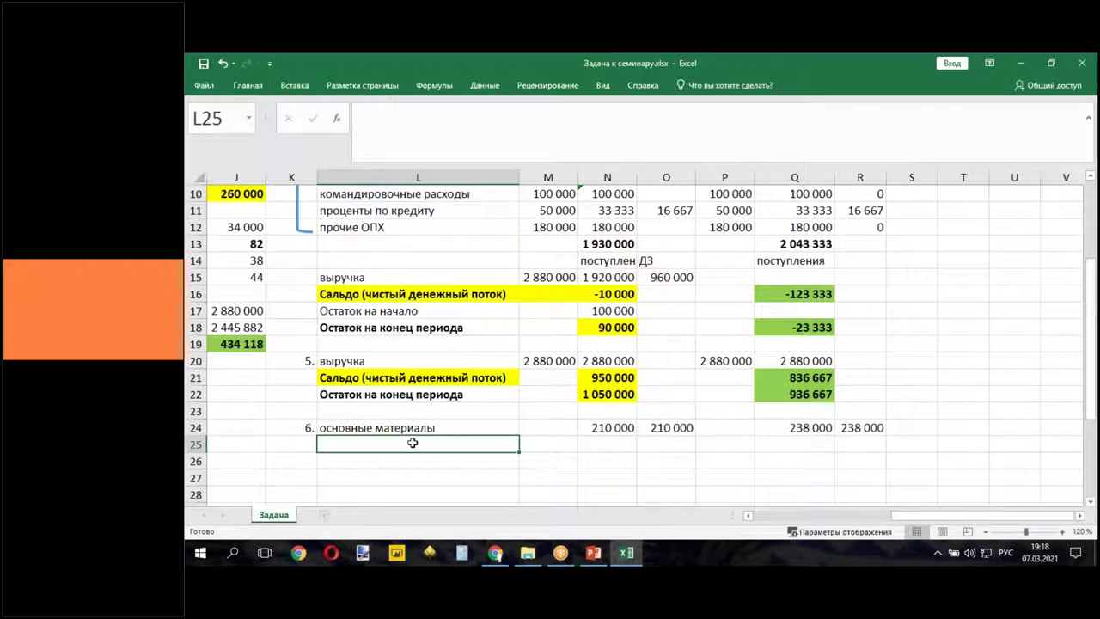
type("выс")
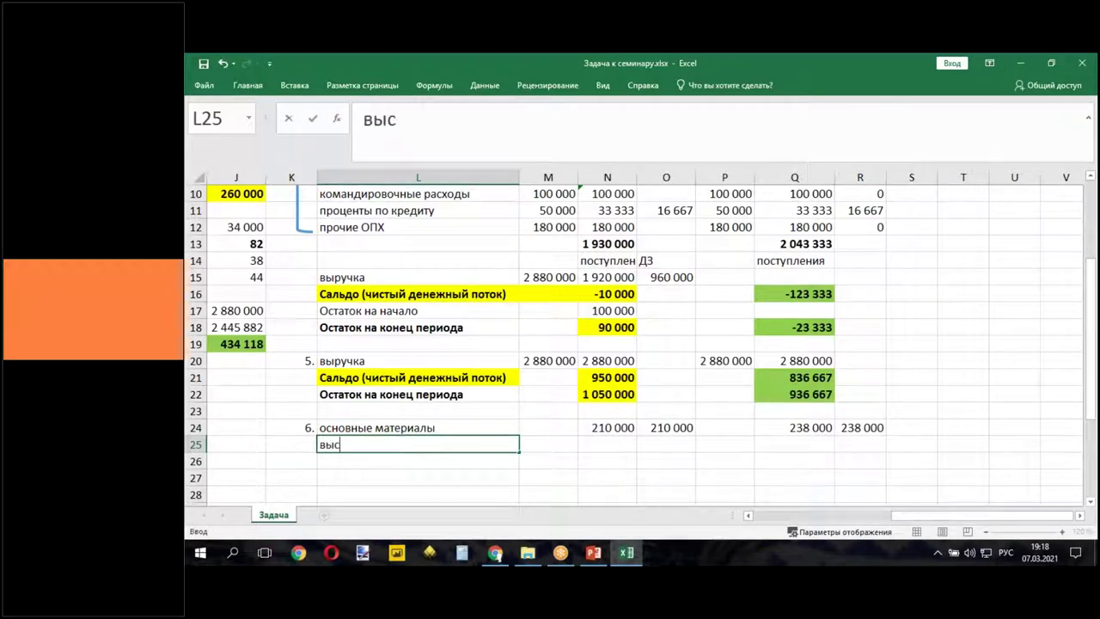
type("вобождение")
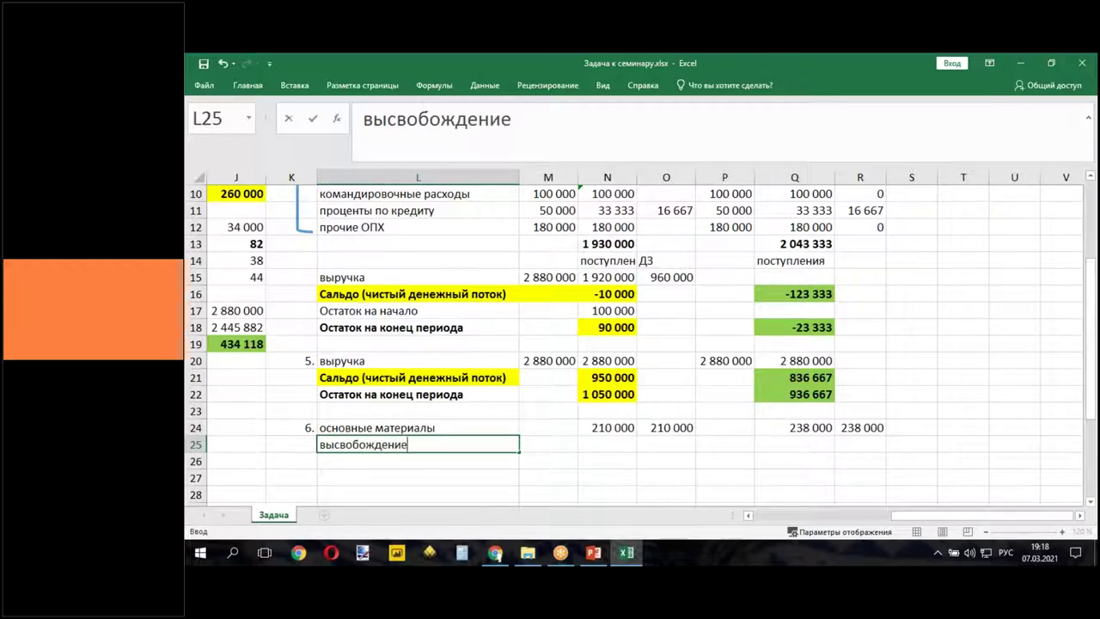
left_click(362, 119)
type("\"")
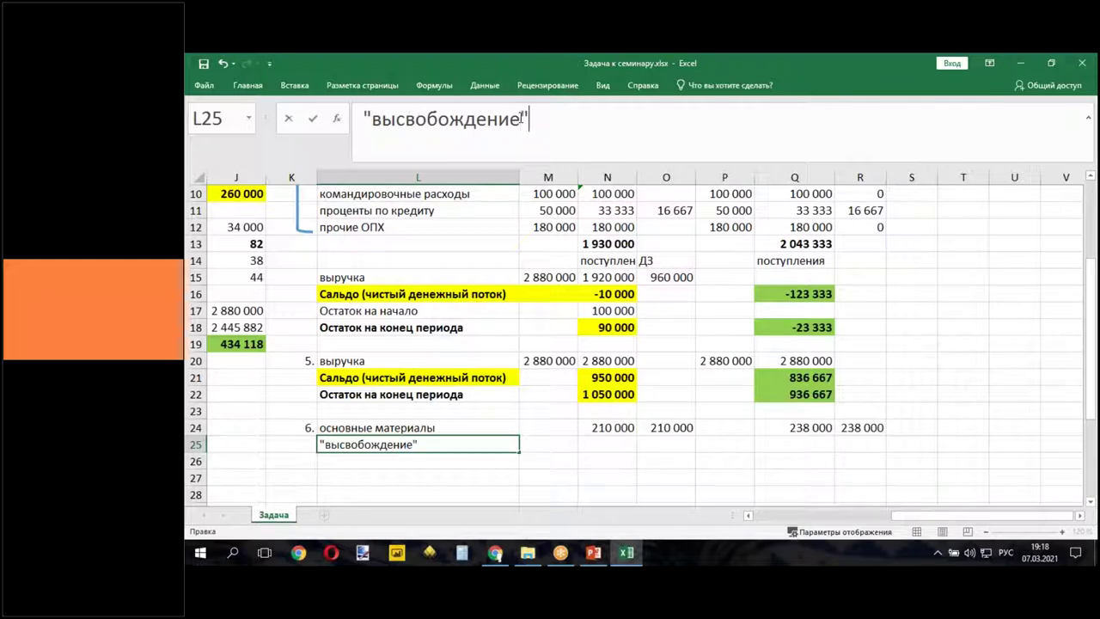
type(" д/с")
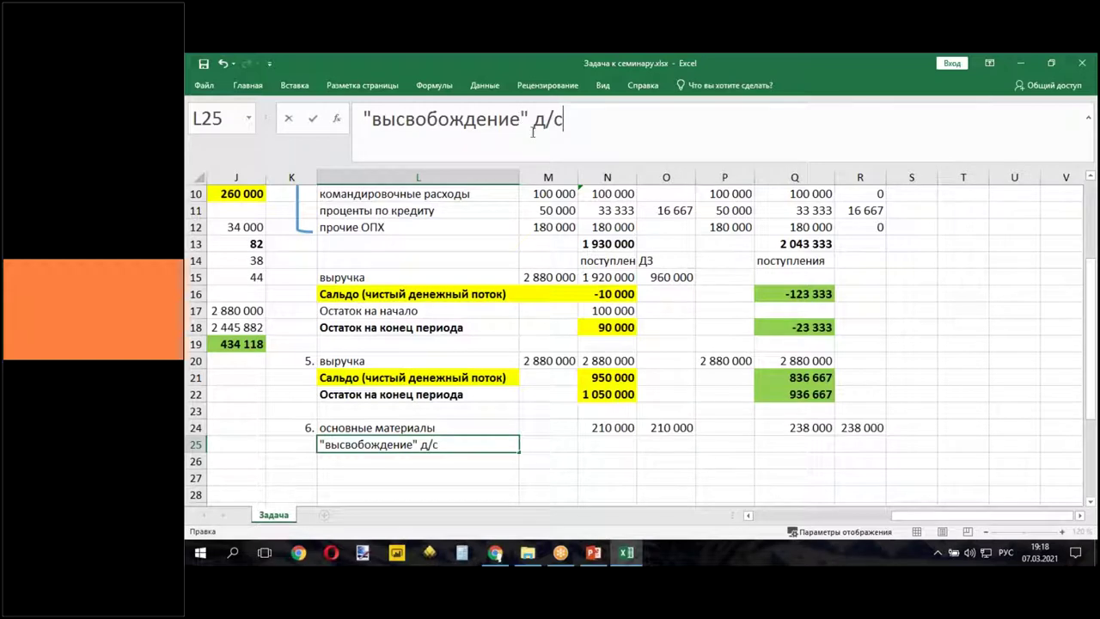
- Calculate the first scenario's released cash in N25 as the original payment minus the new one, =N3-N24
left_click(631, 447)
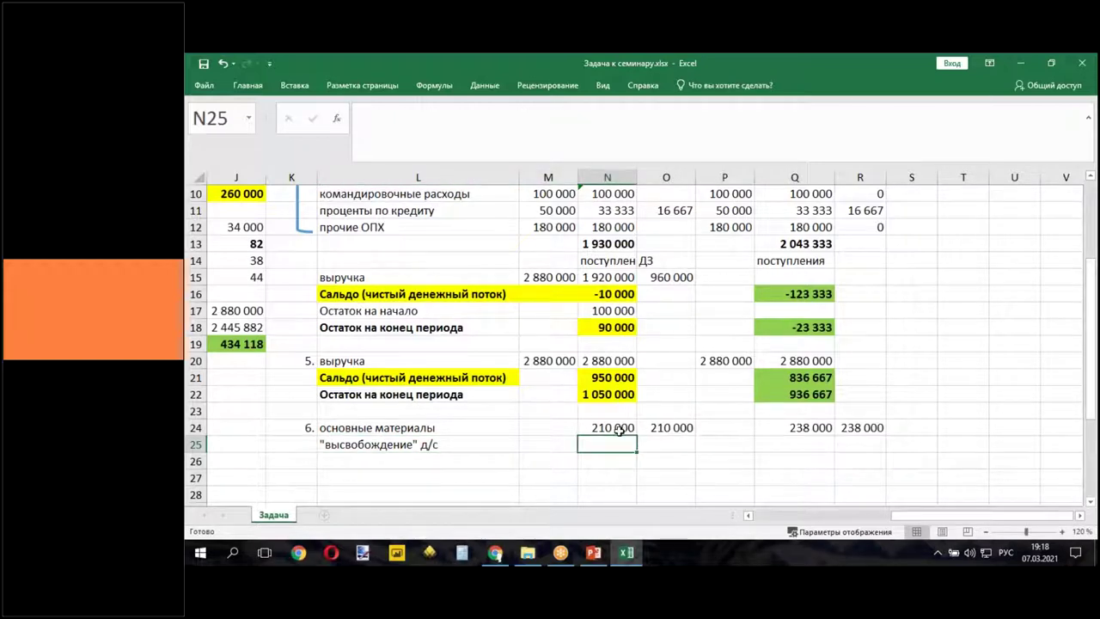
type("=")
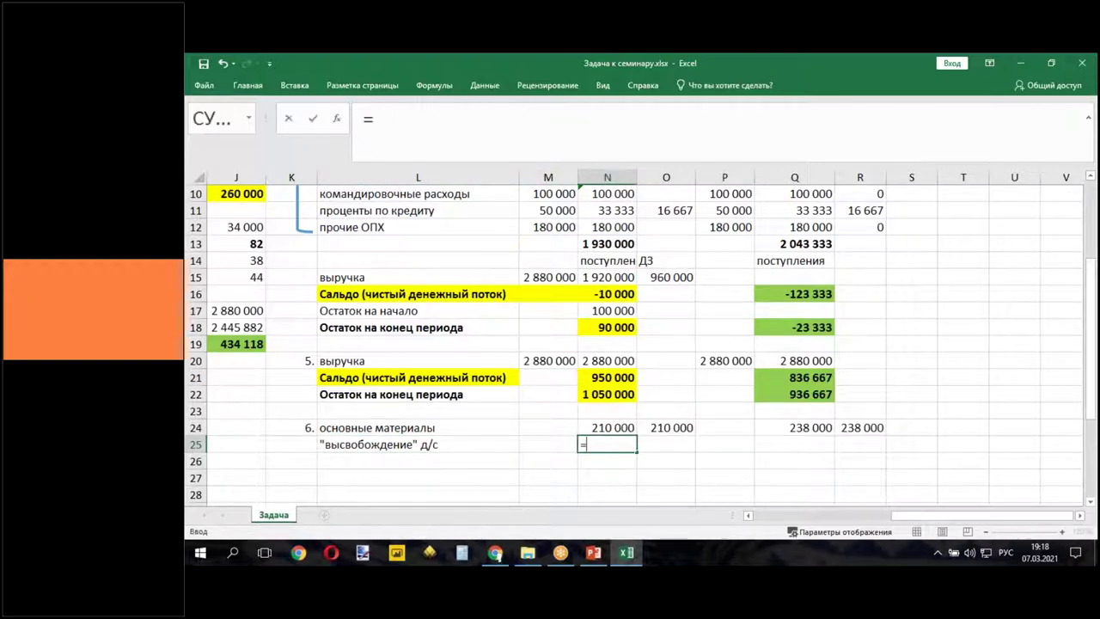
scroll(609, 443, "up", 3)
left_click(603, 236)
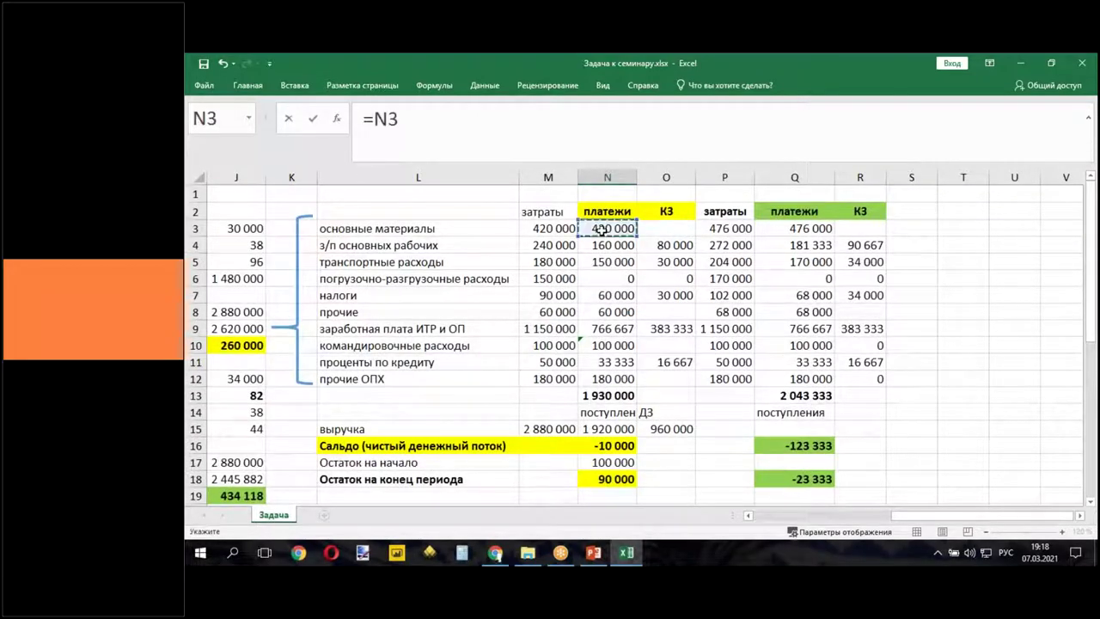
type("-")
scroll(628, 312, "down", 3)
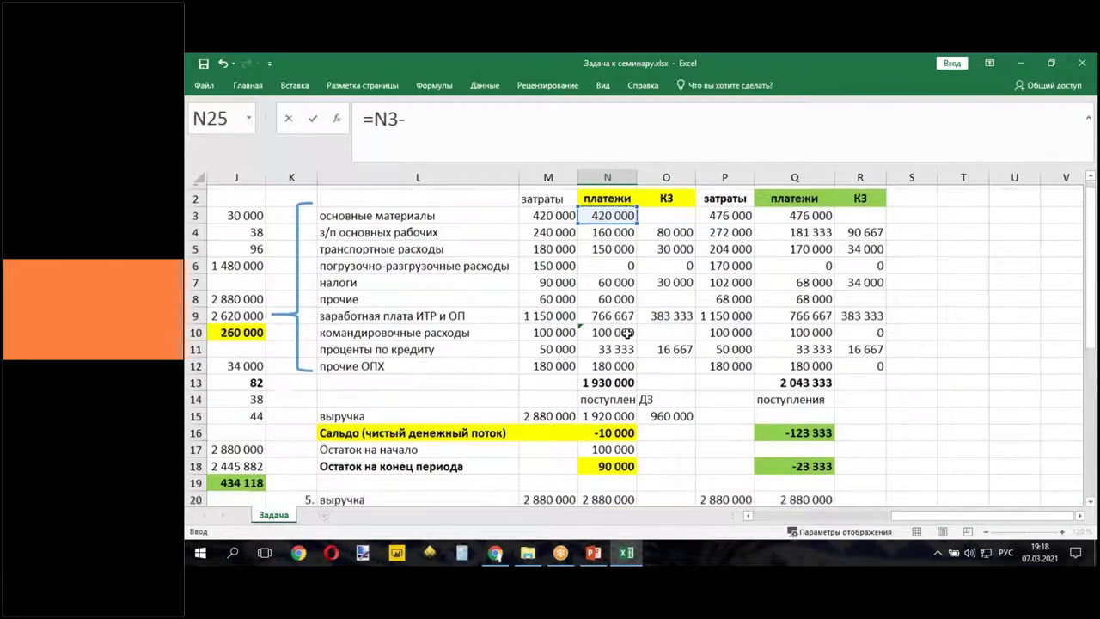
left_click(610, 424)
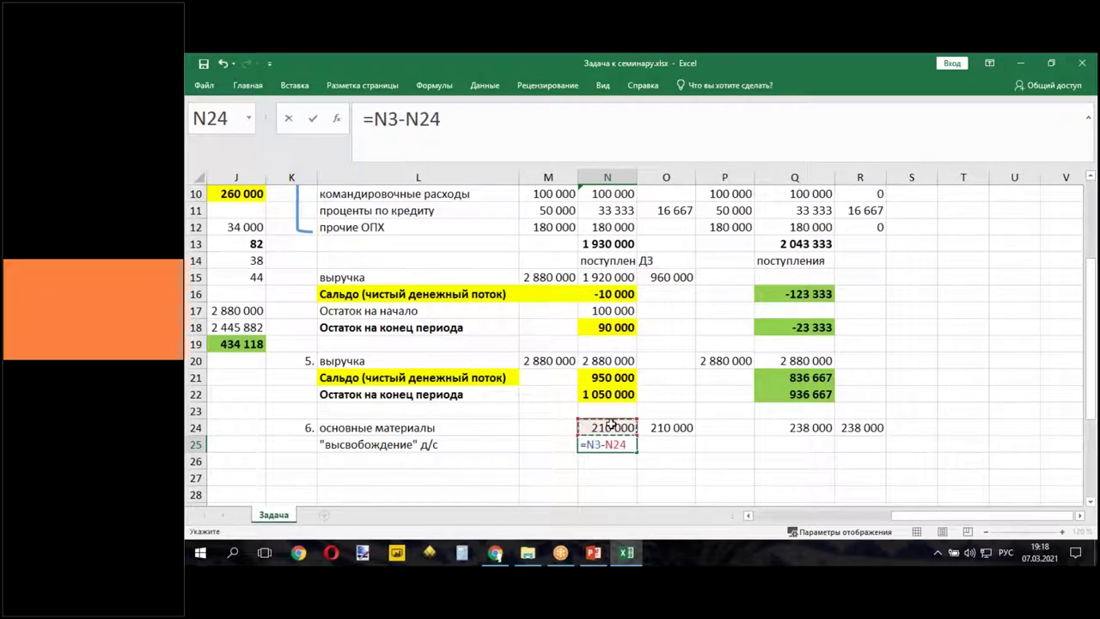
key("Return")
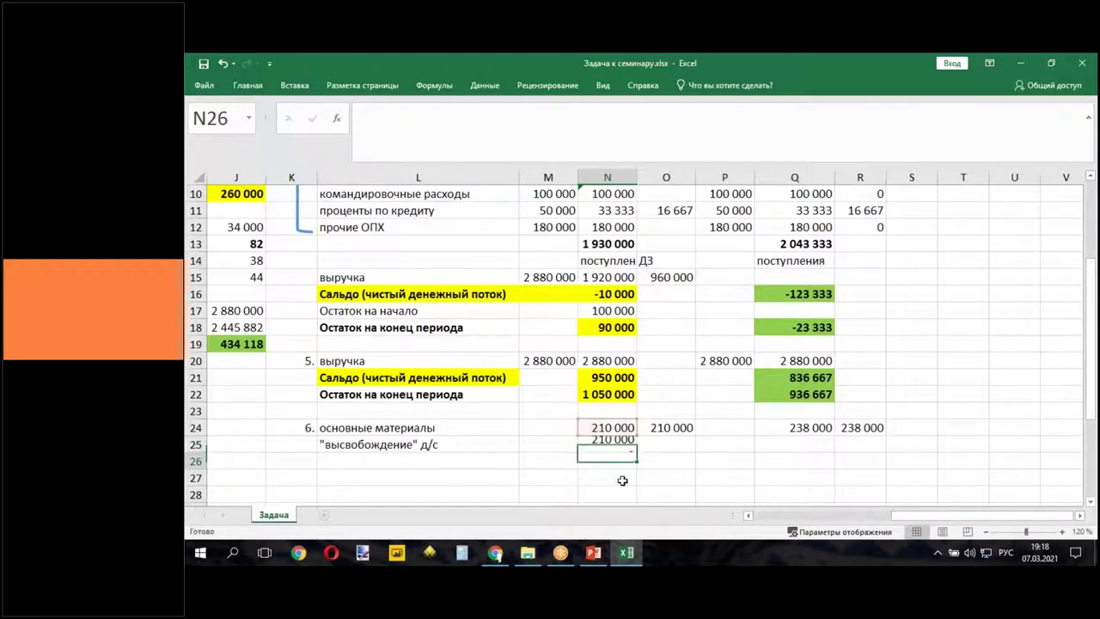
- Fill the released-cash formula from N25 across to Q25 and clear the unneeded copies in O25:P25
left_click(625, 445)
left_click_drag(639, 455, 841, 448)
left_click_drag(669, 444, 722, 445)
key("Delete")
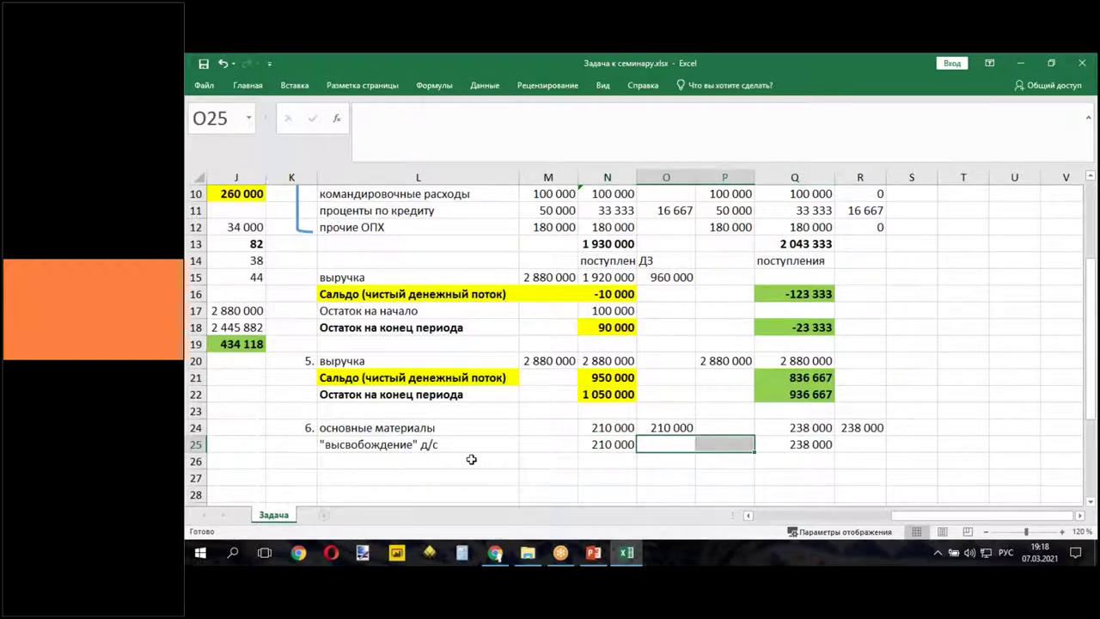
- Copy the labels "Сальдо (чистый денежный поток)" and "Остаток на конец периода" from question 5's block into L26:L27
left_click(394, 461)
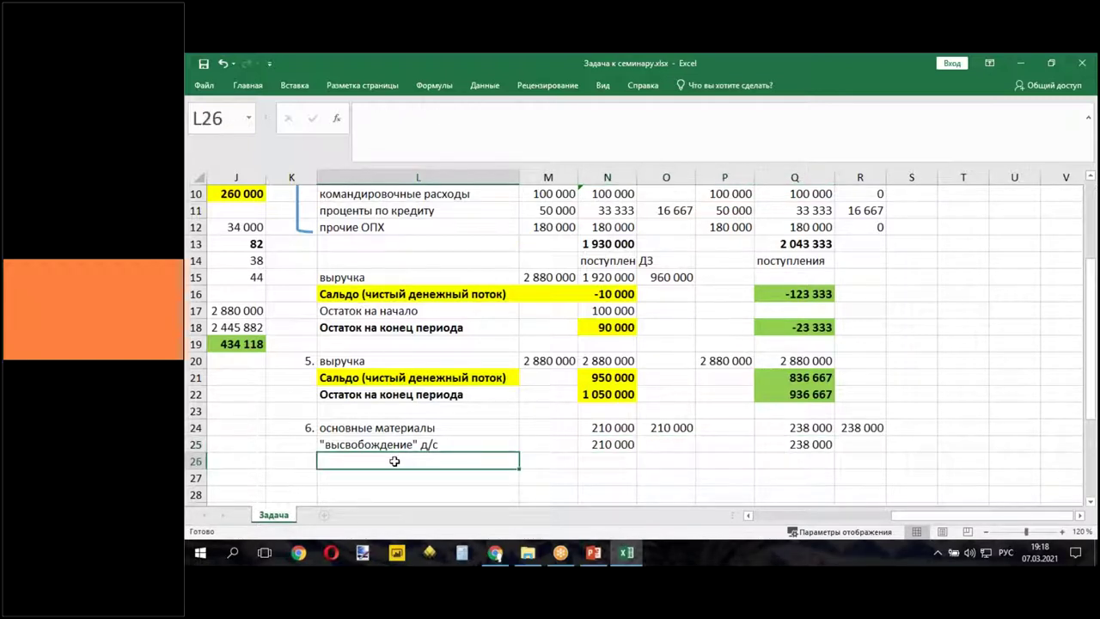
left_click_drag(391, 378, 391, 477)
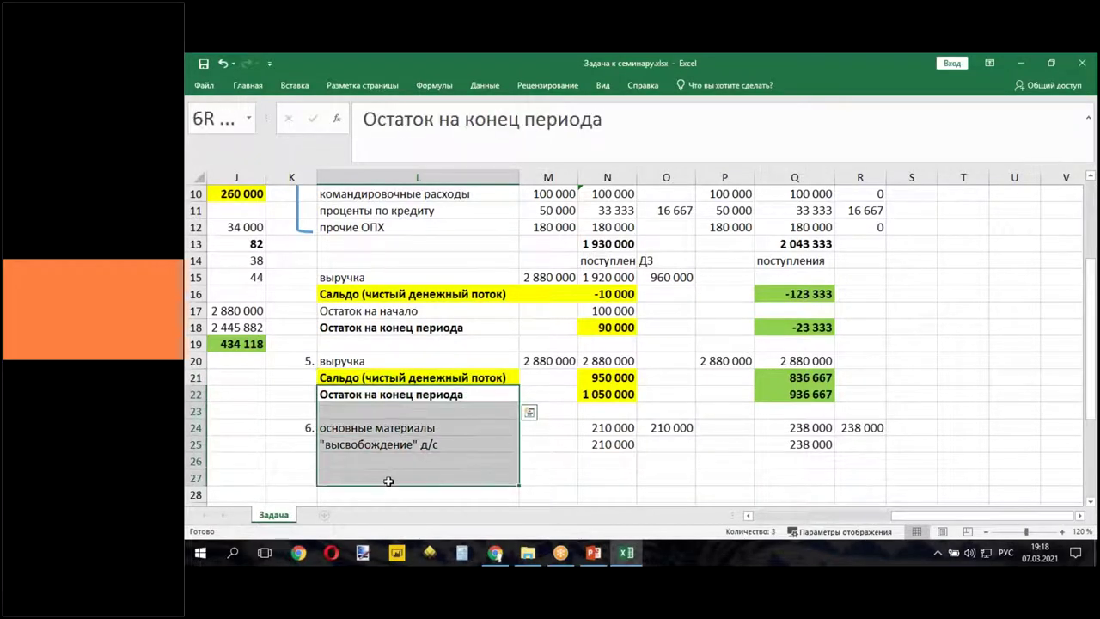
key("ctrl+q")
left_click(401, 344)
left_click_drag(385, 376, 388, 486)
left_click(603, 461)
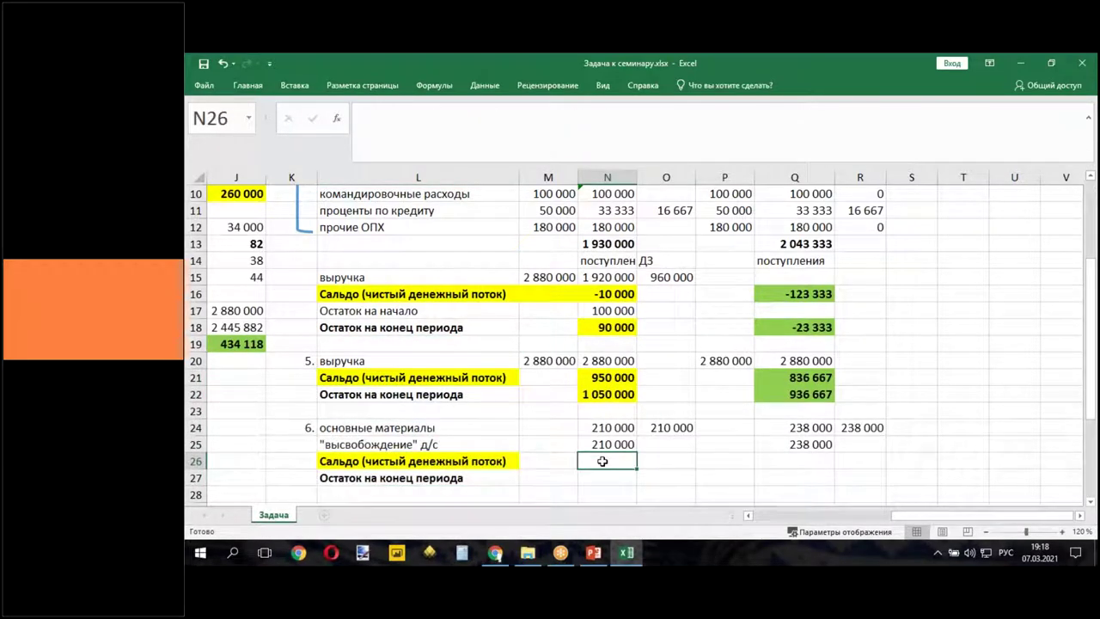
type("=")
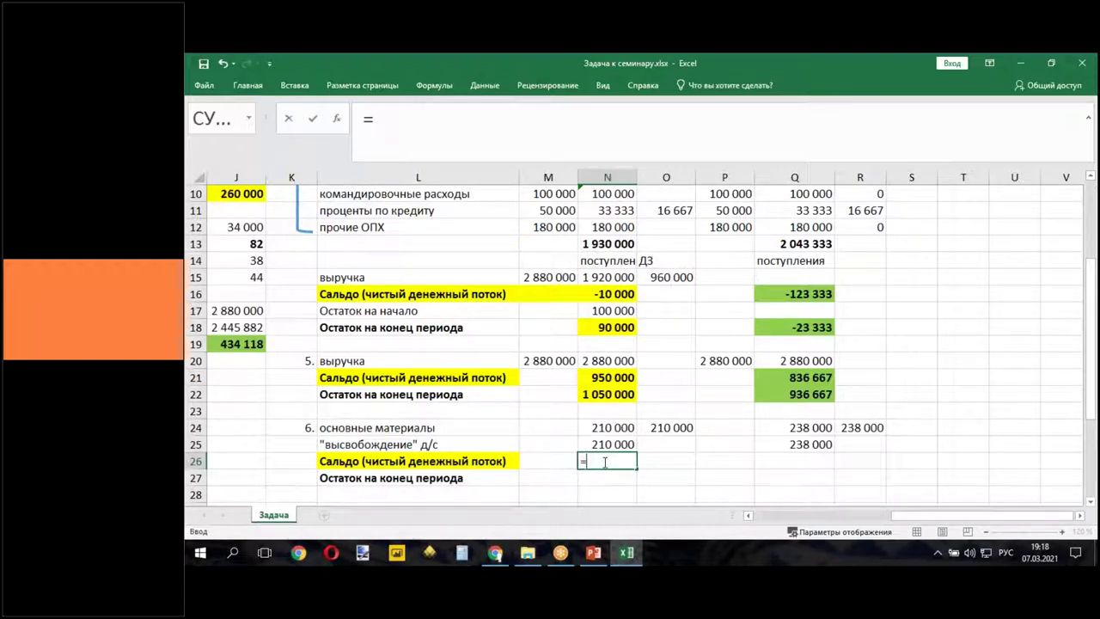
left_click(604, 327)
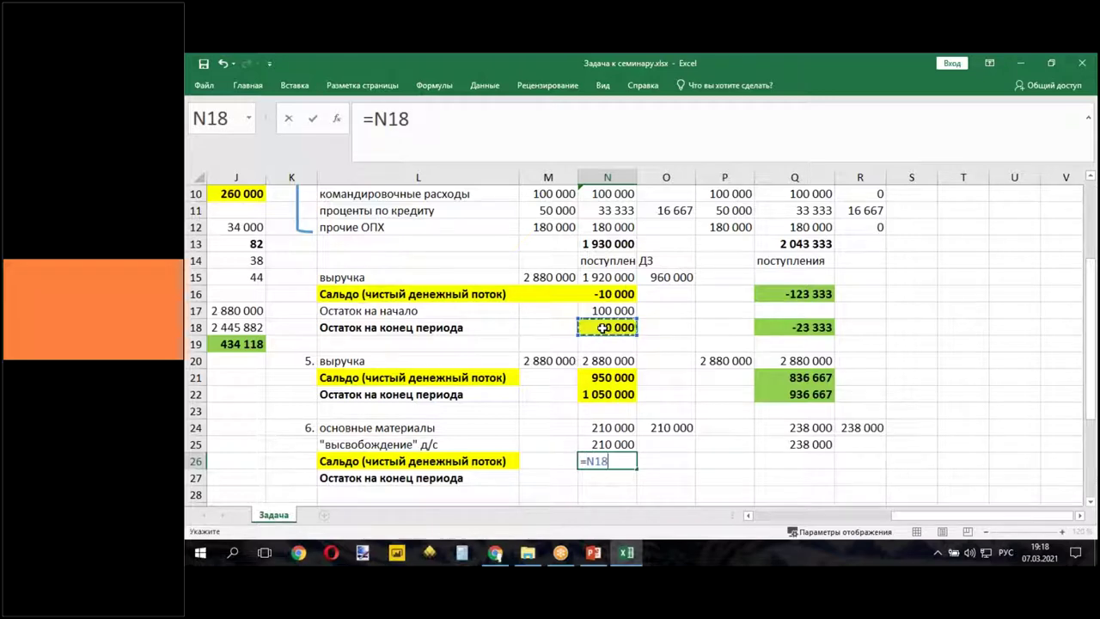
type("+")
left_click(619, 442)
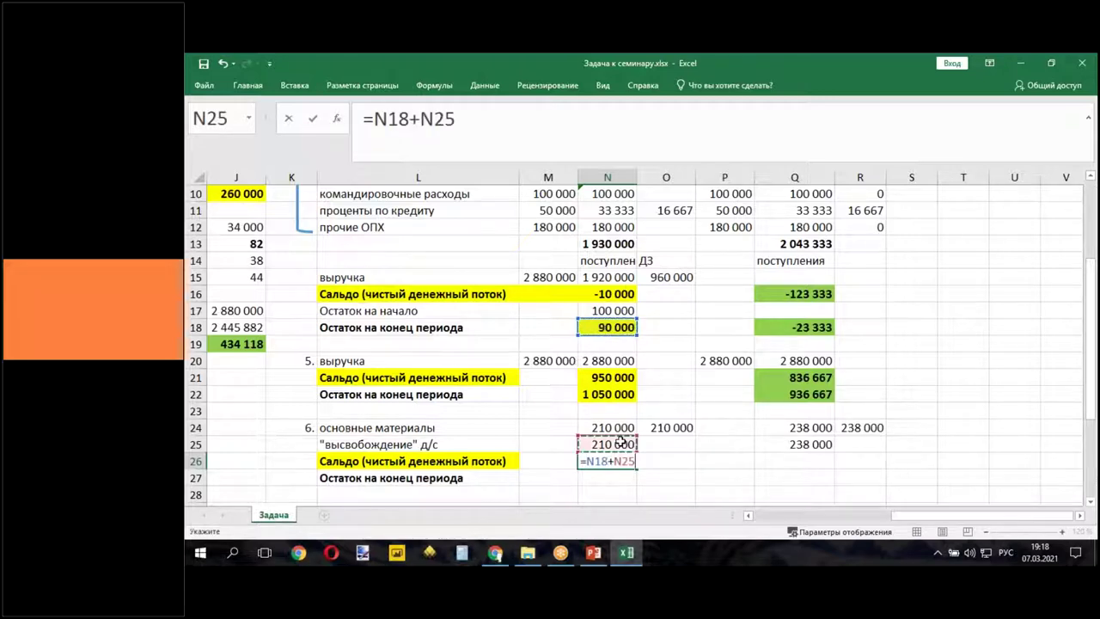
key("BackSpace")
key("BackSpace")
key("BackSpace")
key("BackSpace")
key("BackSpace")
key("BackSpace")
key("BackSpace")
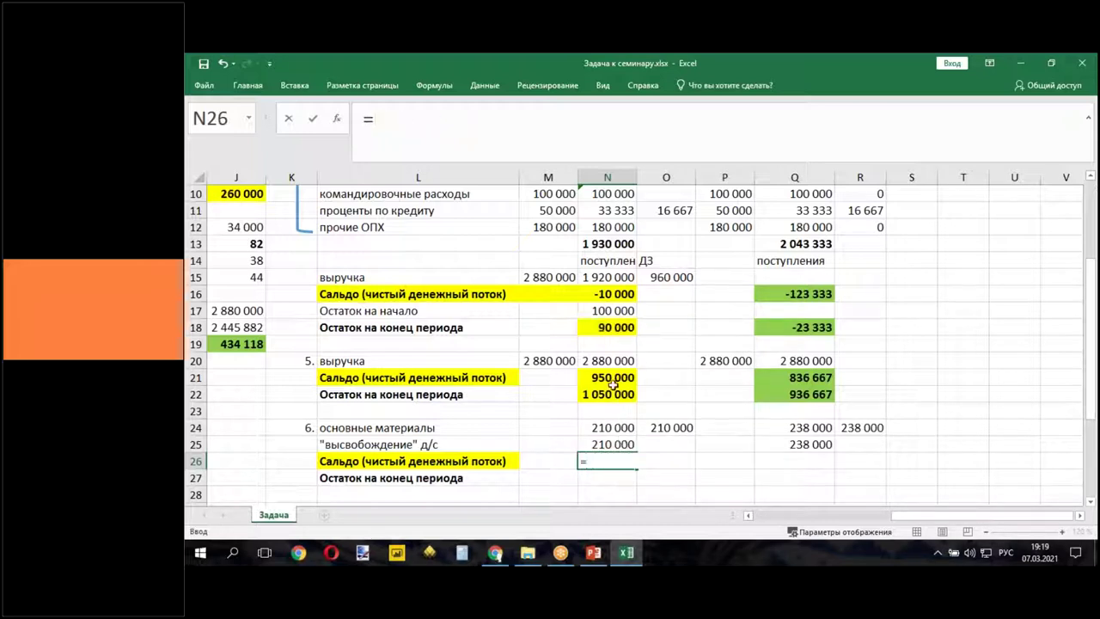
- Calculate the first scenario's question 6 net cash flow in N26 as the original net flow plus released cash, =N16+N25
left_click(609, 293)
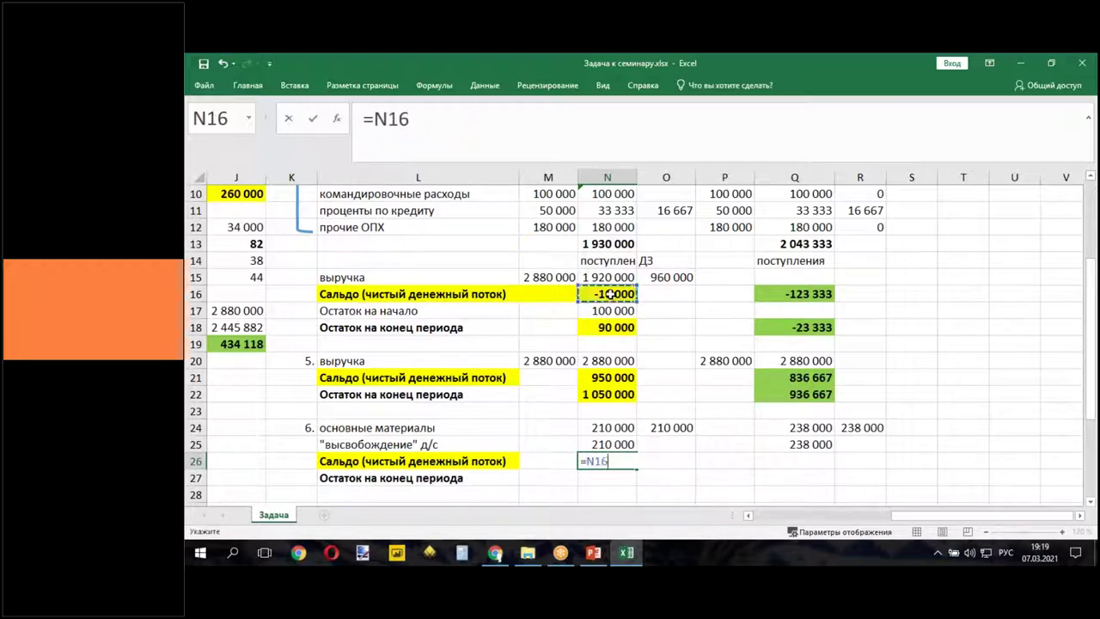
type("+")
left_click(597, 440)
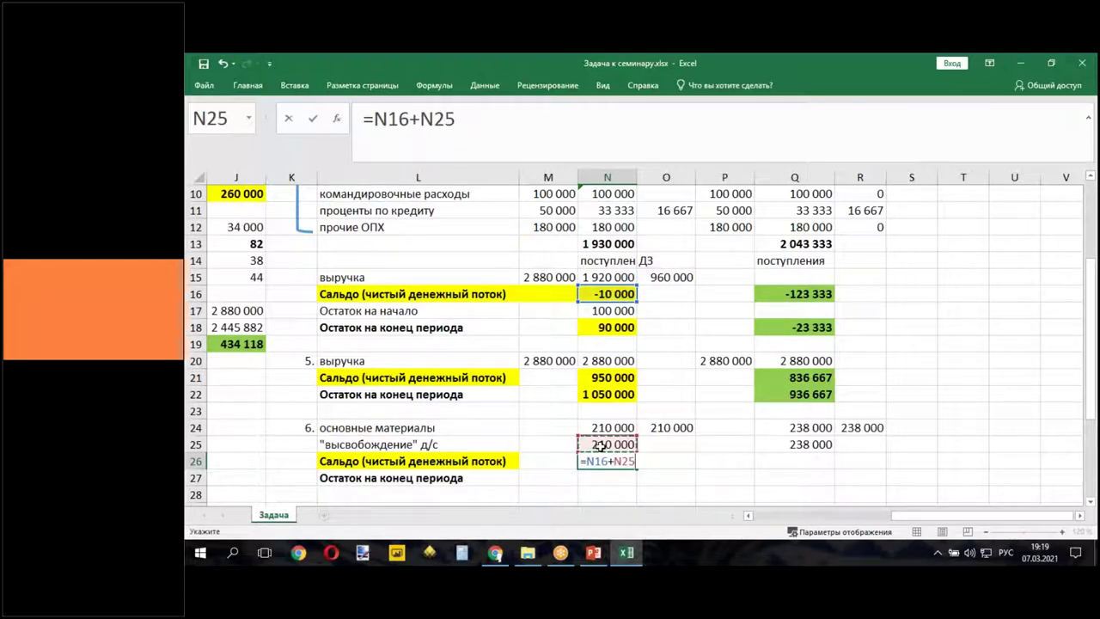
key("ctrl+Return")
- Calculate the first scenario's question 6 closing balance in N27 as the original closing balance plus released cash, =N18+N25
left_click(609, 477)
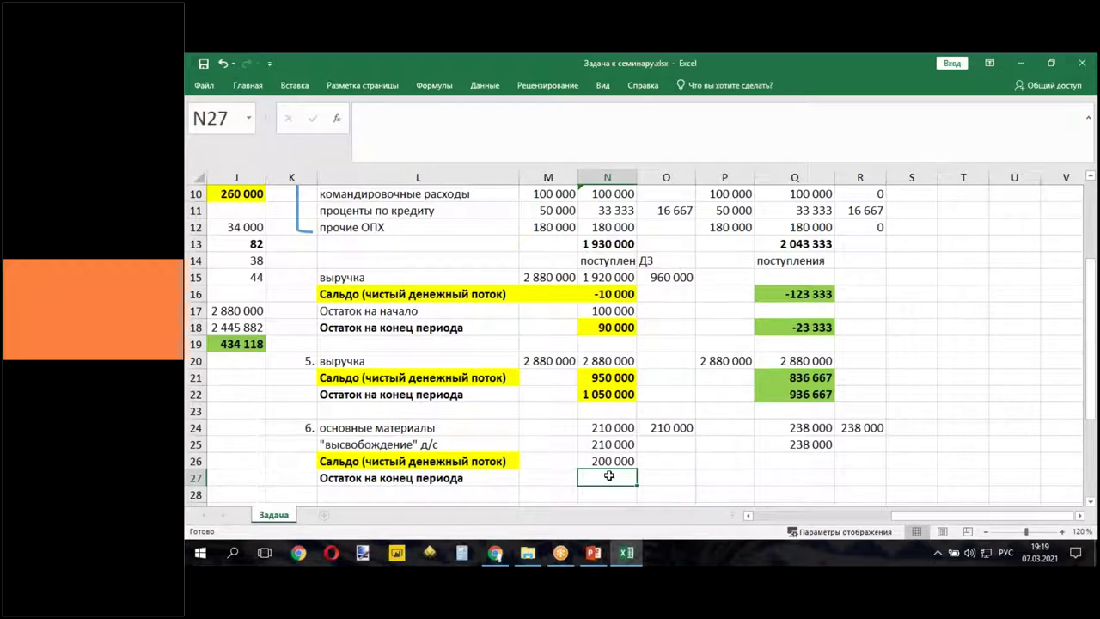
type("=")
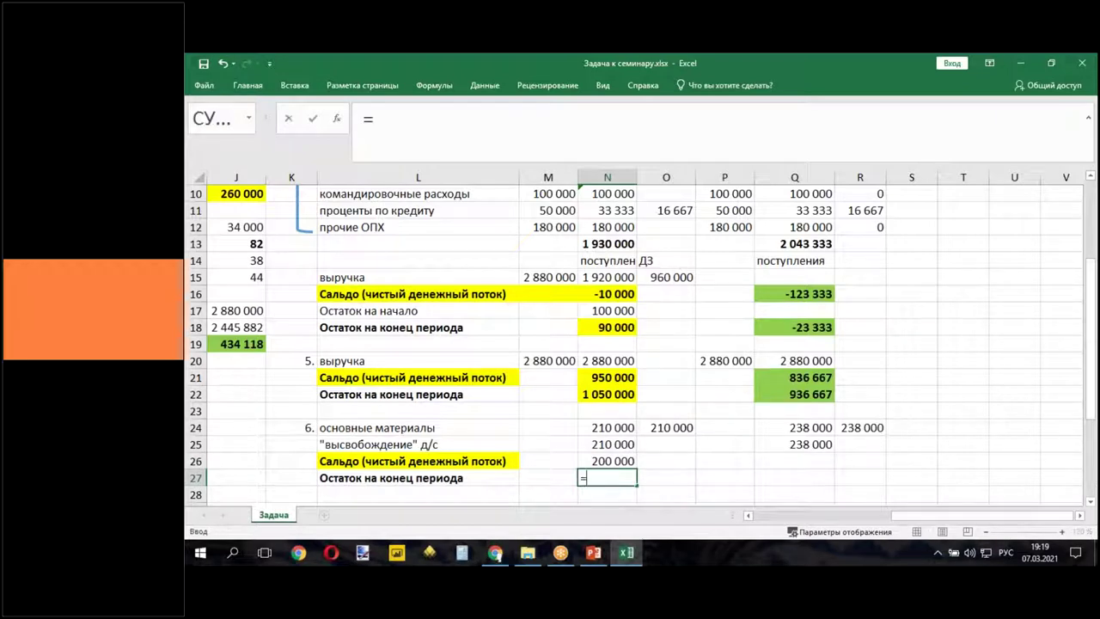
left_click(600, 332)
type("+")
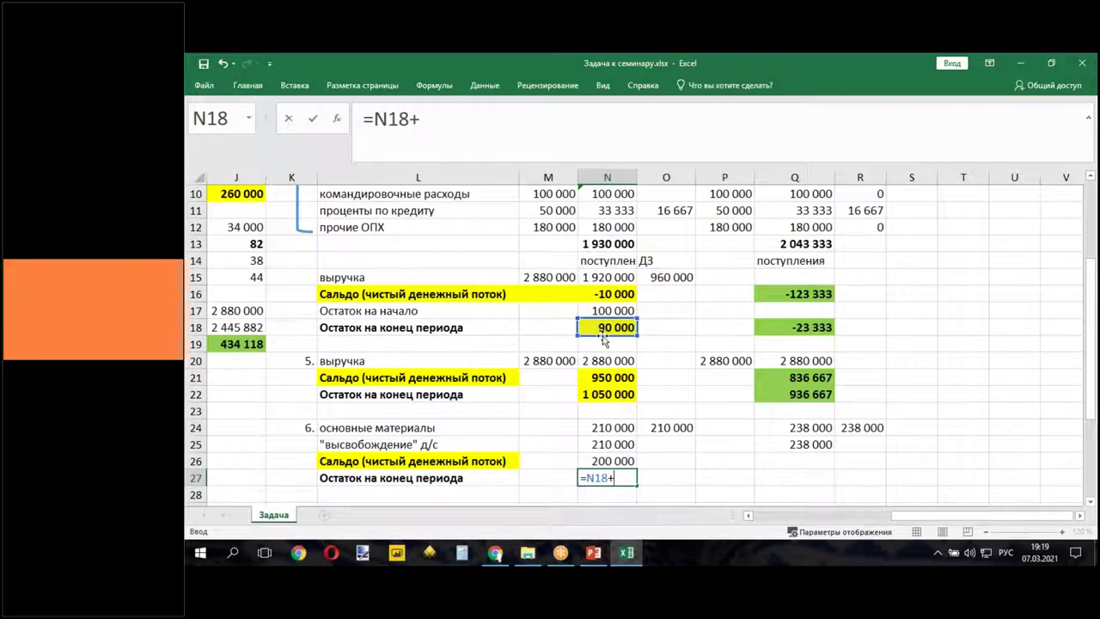
left_click(605, 443)
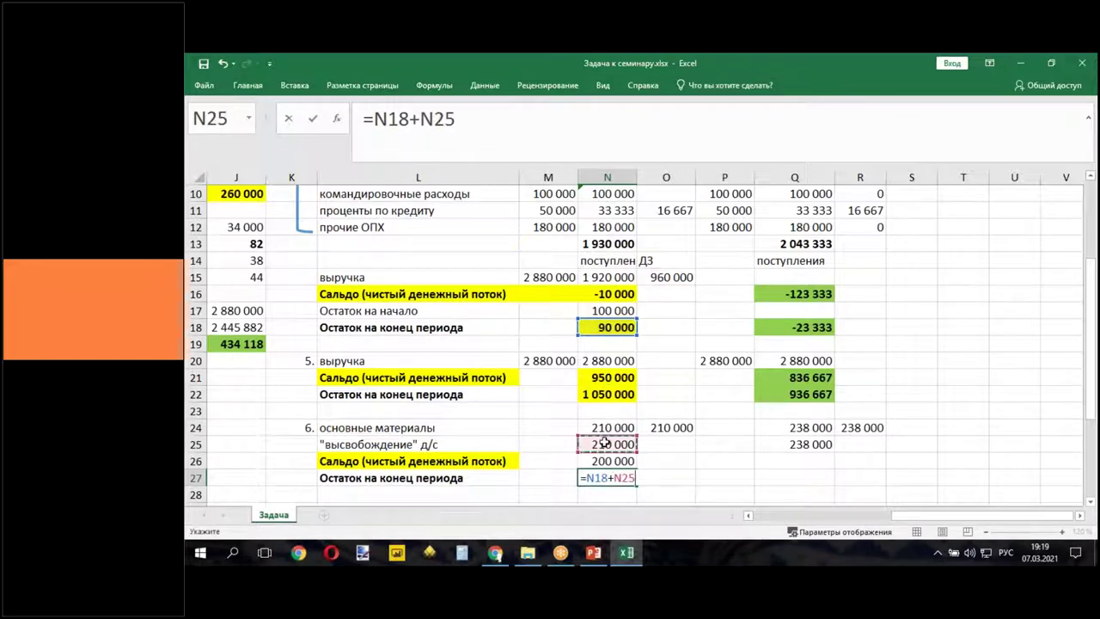
key("Return")
- Calculate the second scenario's question 6 net cash flow in Q26 with =Q16+Q25
left_click(780, 459)
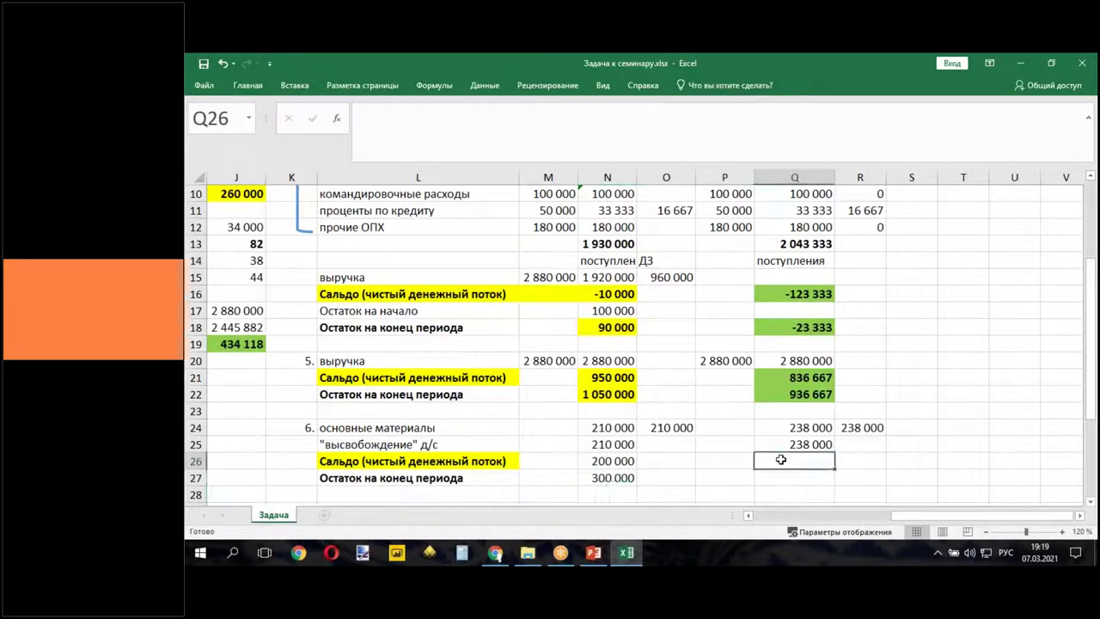
type("=")
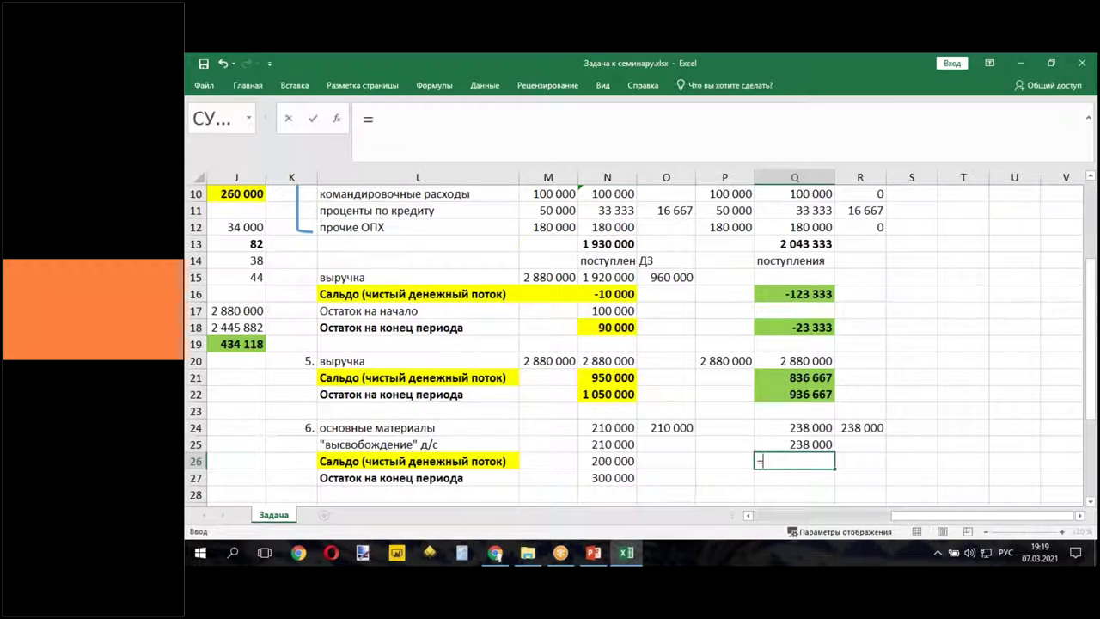
left_click(810, 294)
type("+")
left_click(781, 442)
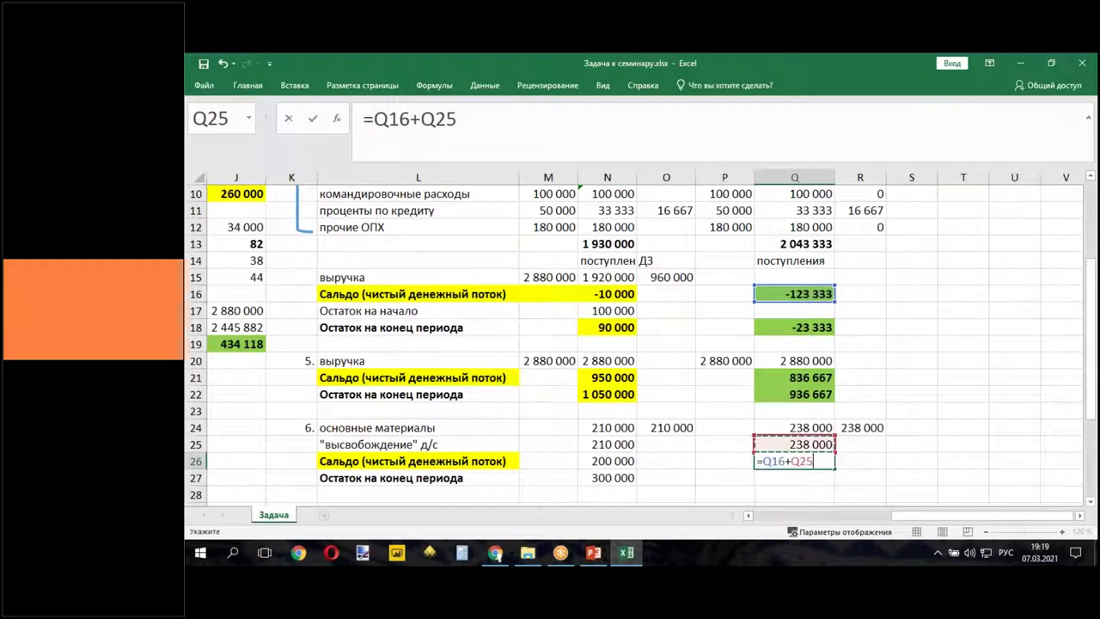
key("Return")
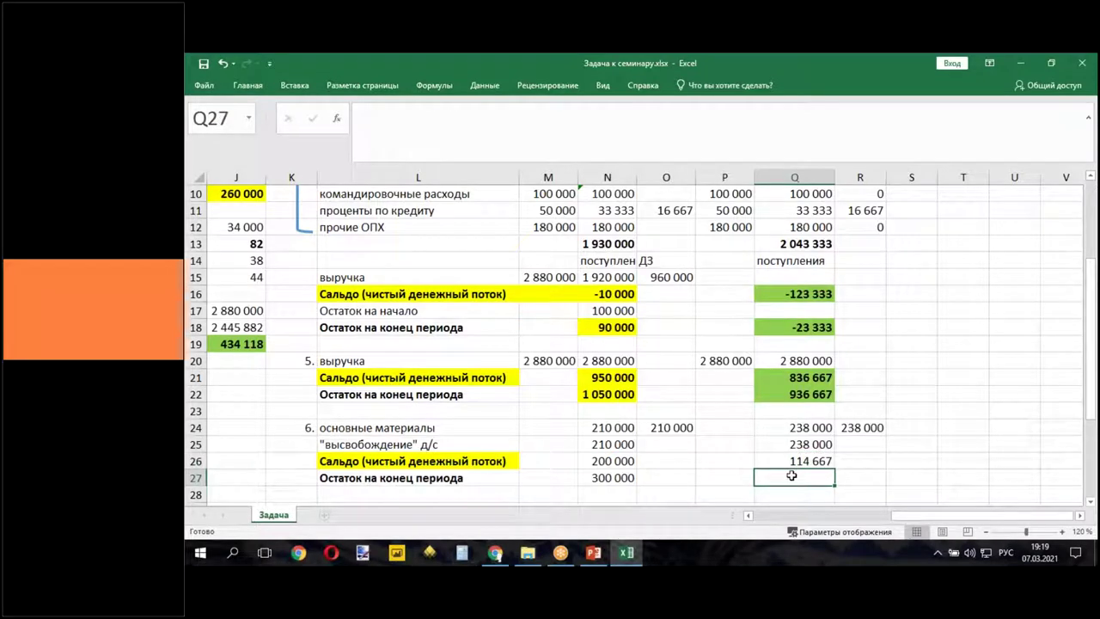
- Enter the formula =Q18+Q26 in Q27 for the second scenario's question 6 closing balance
type("=")
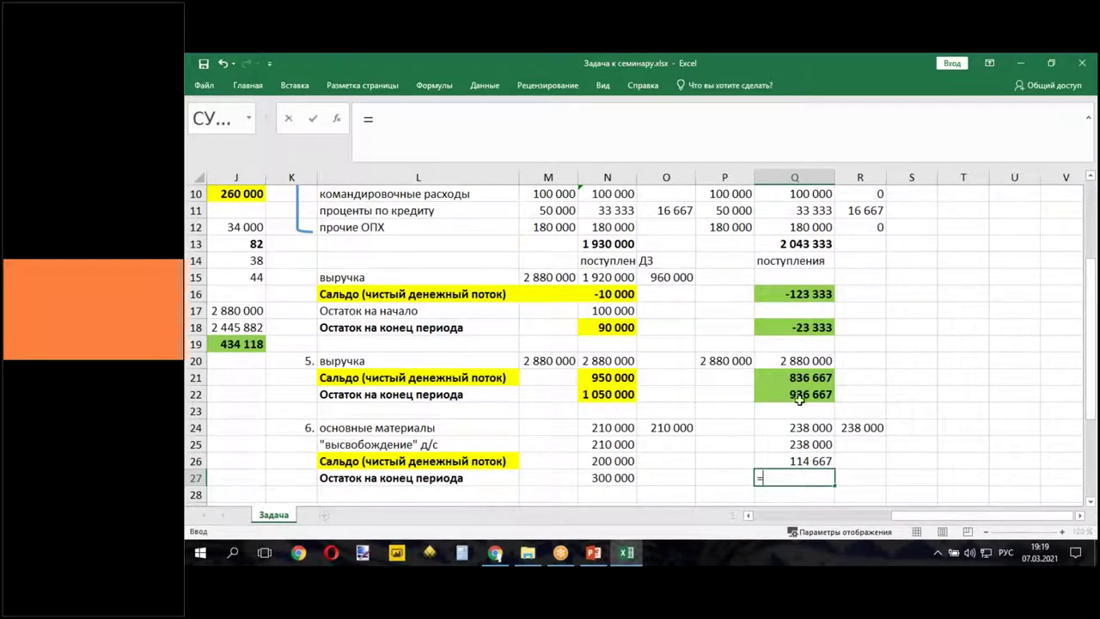
left_click(806, 330)
type("+")
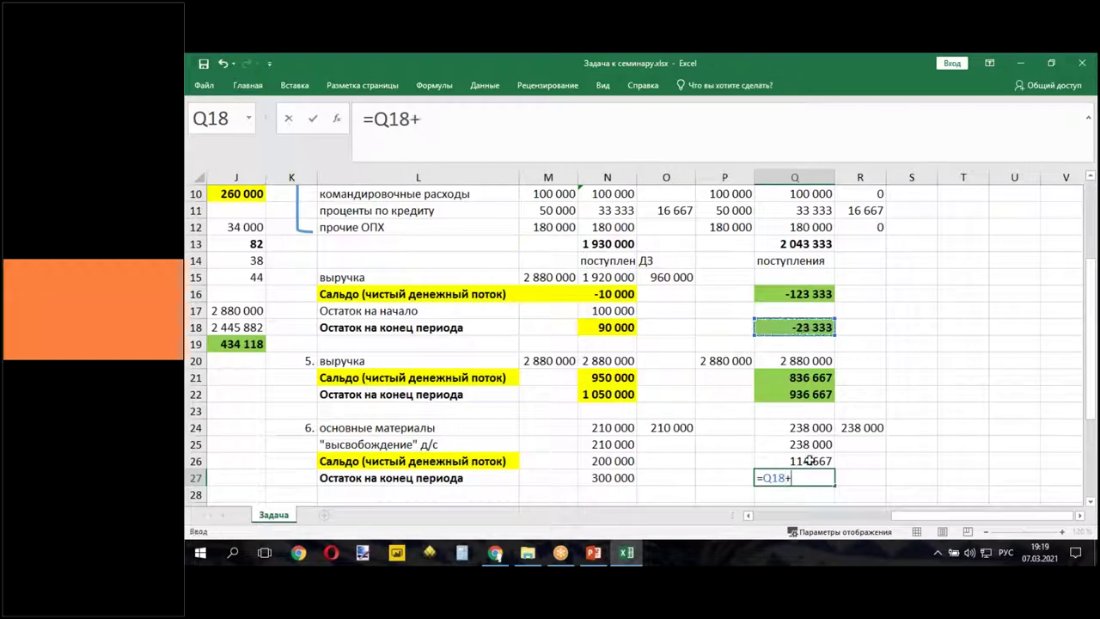
left_click(808, 462)
key("Return")
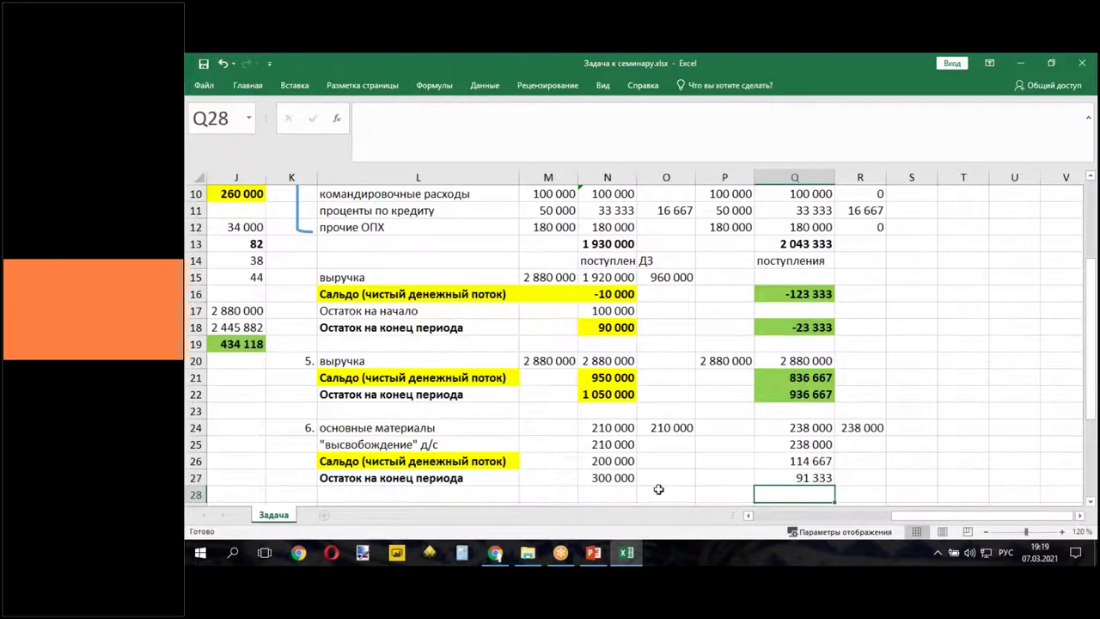
- Fill question 6's results in N26:N27 and Q26:Q27 with yellow
left_click_drag(614, 464, 614, 478)
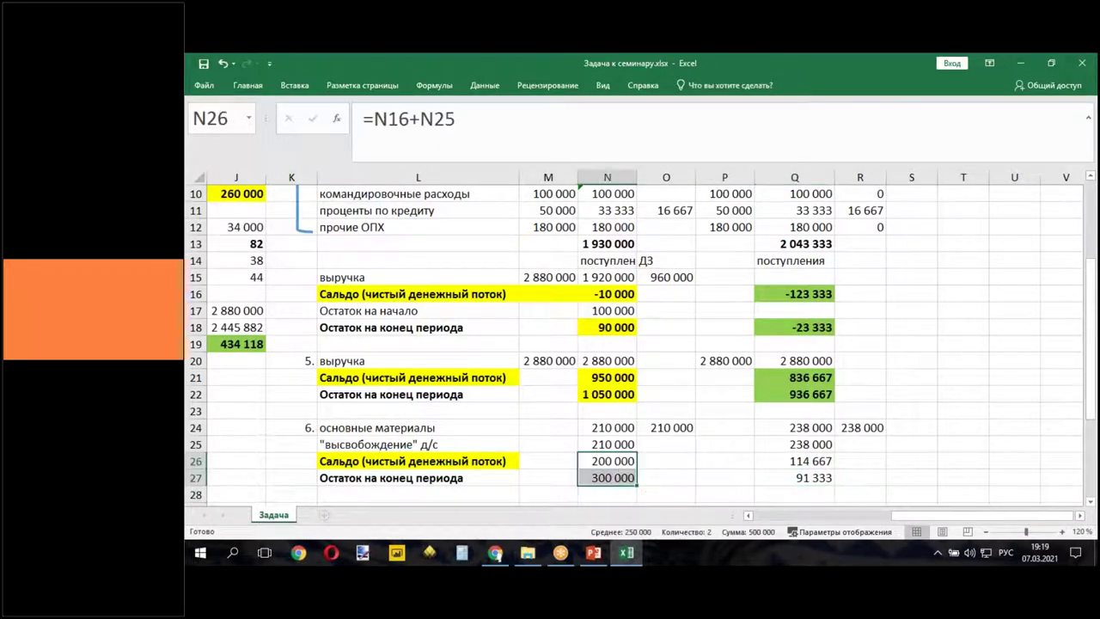
left_click(249, 86)
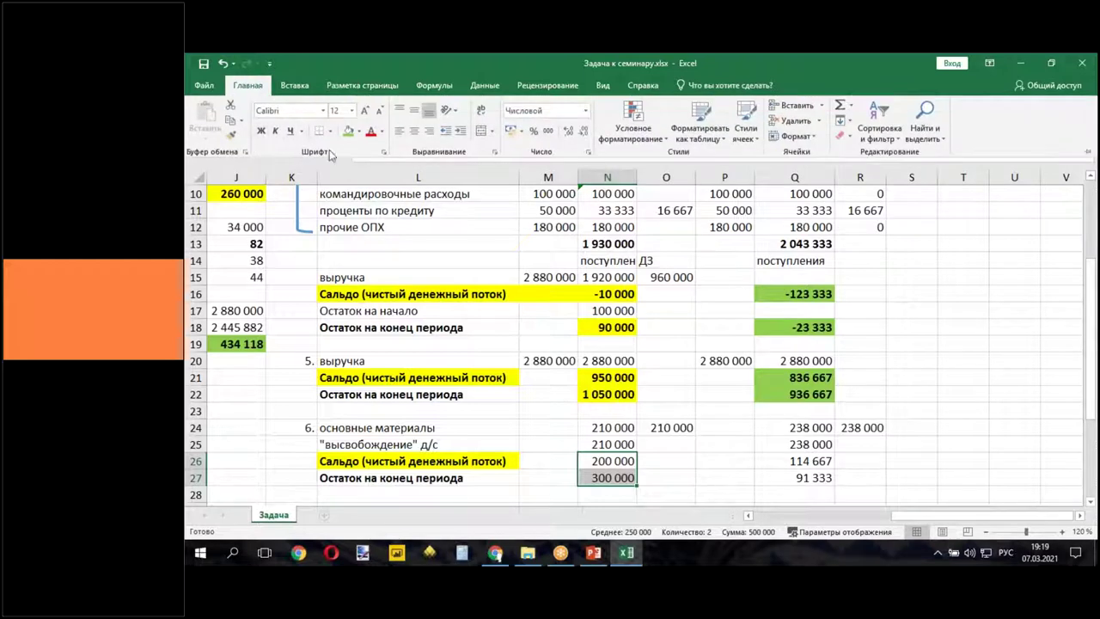
left_click(359, 132)
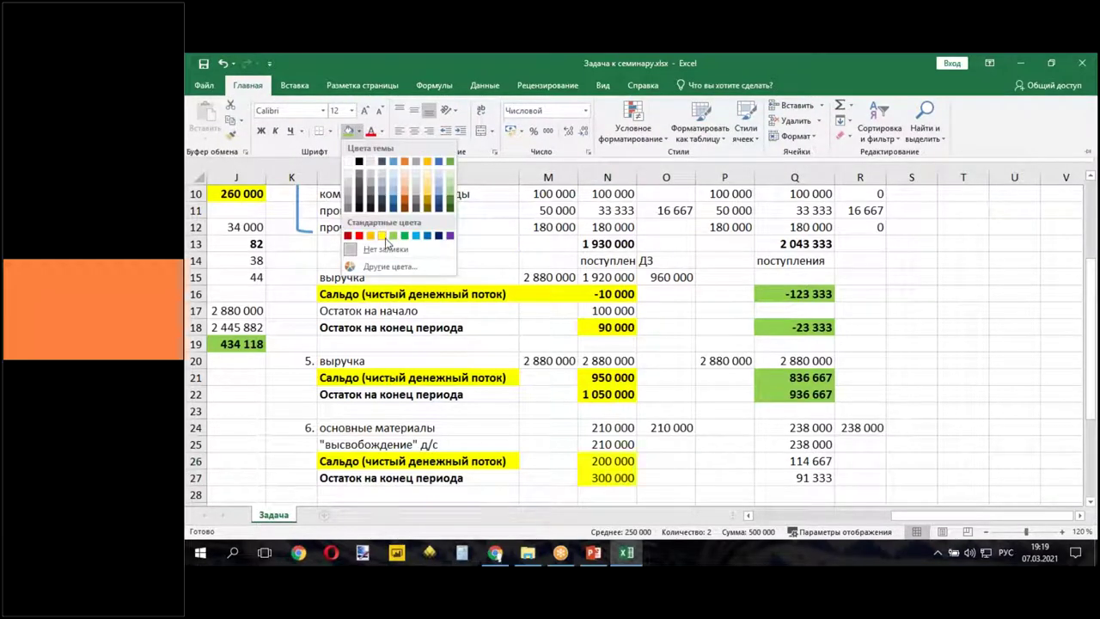
left_click(382, 237)
left_click_drag(787, 463, 787, 474)
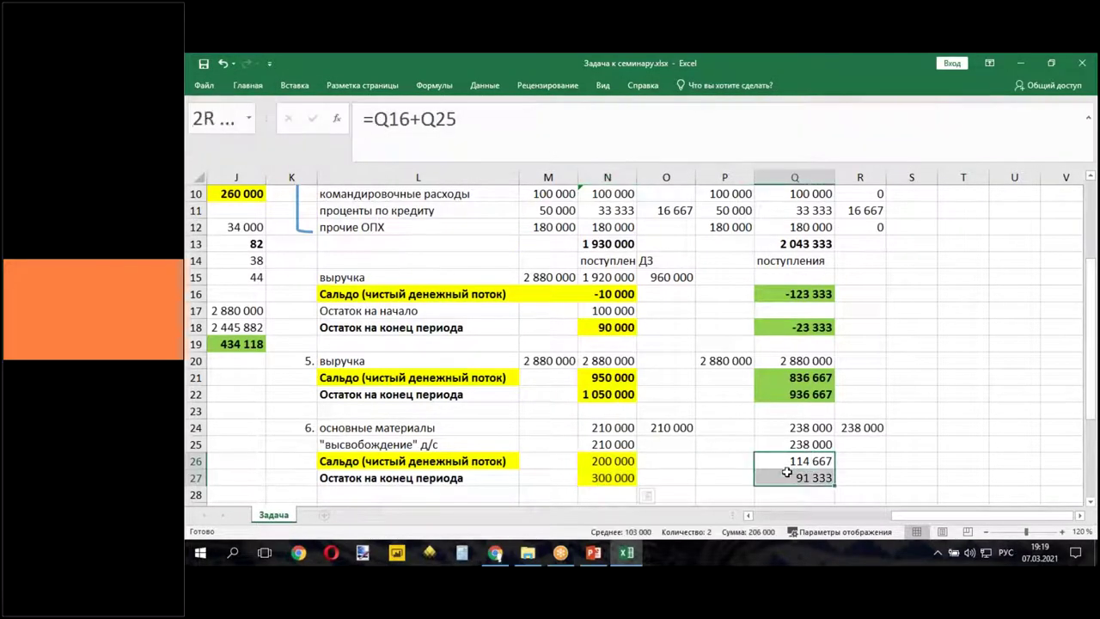
left_click(256, 87)
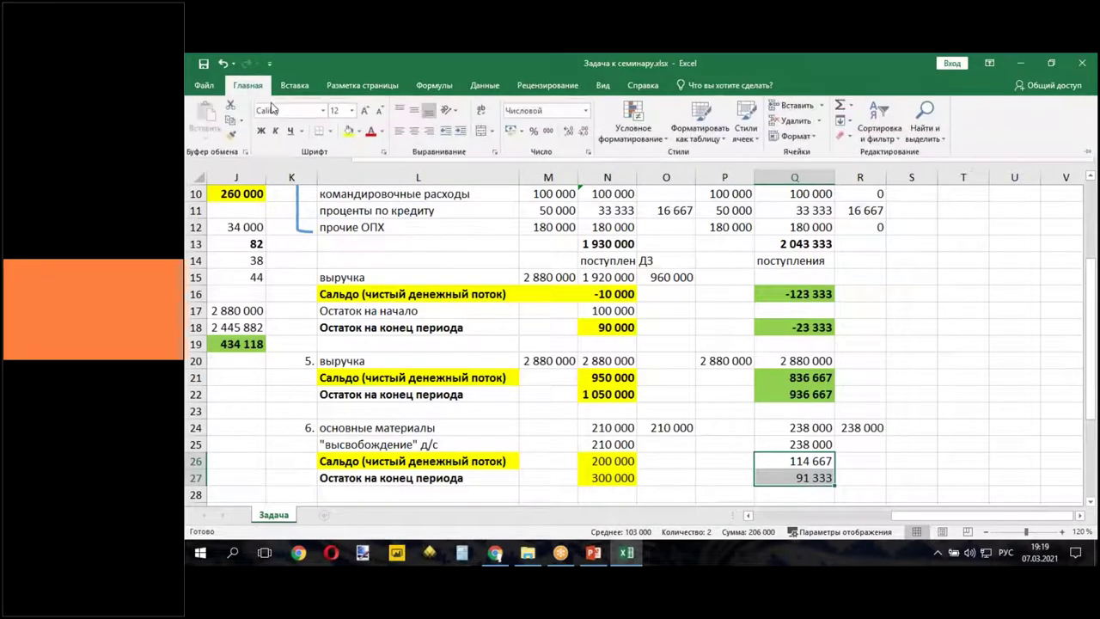
left_click(349, 131)
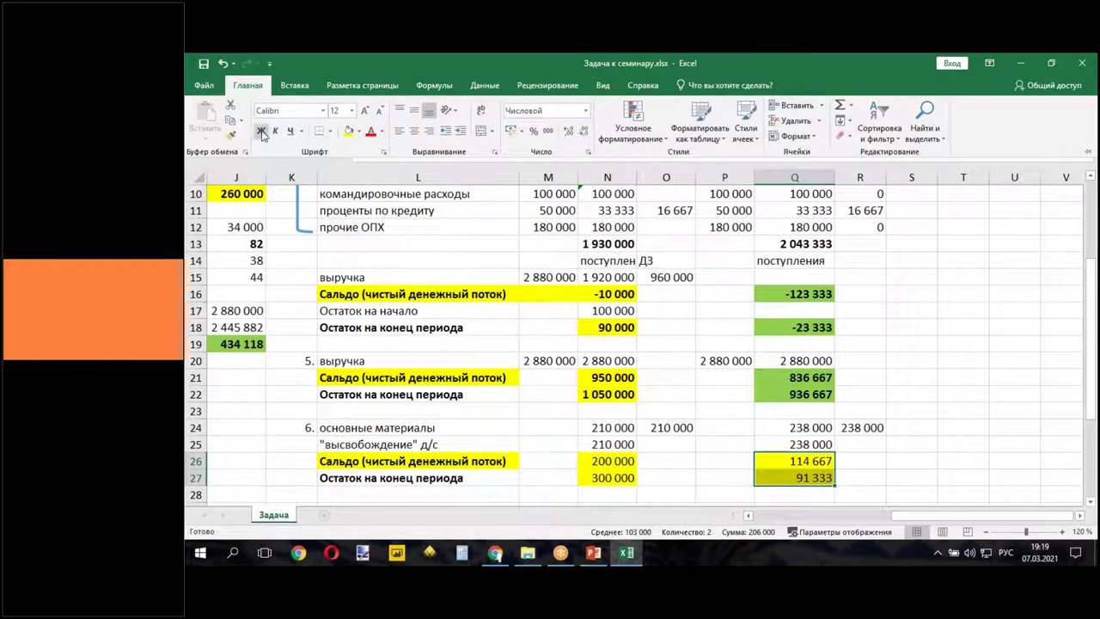
left_click(909, 362)
left_click(908, 362)
- Make the question 6 results in N26:Q27 bold and deselect the range
left_click_drag(623, 461, 812, 478)
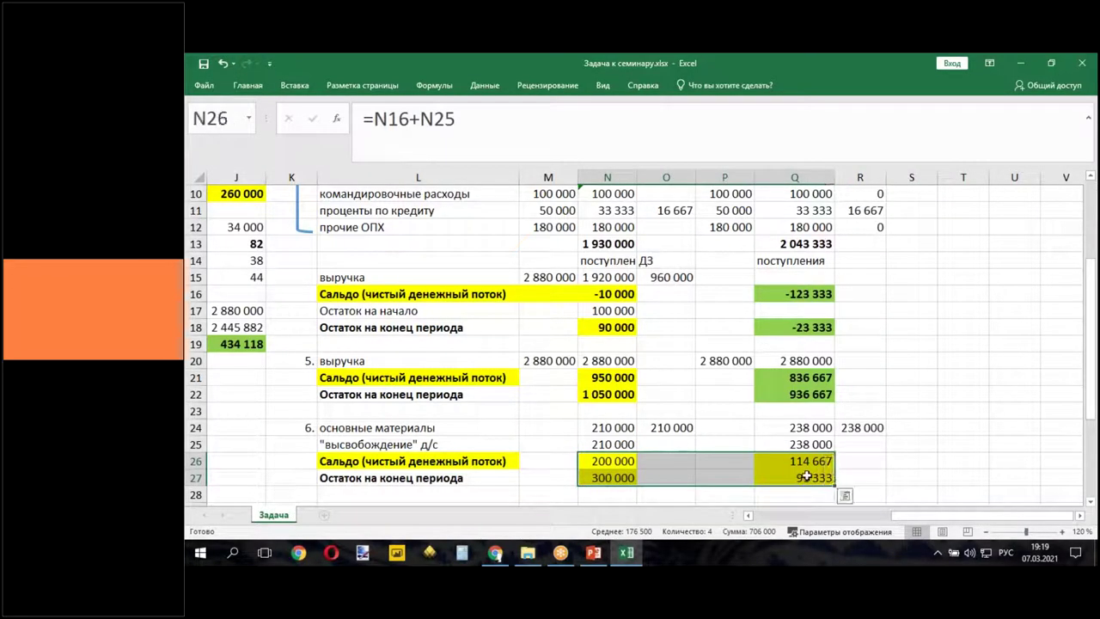
left_click(247, 86)
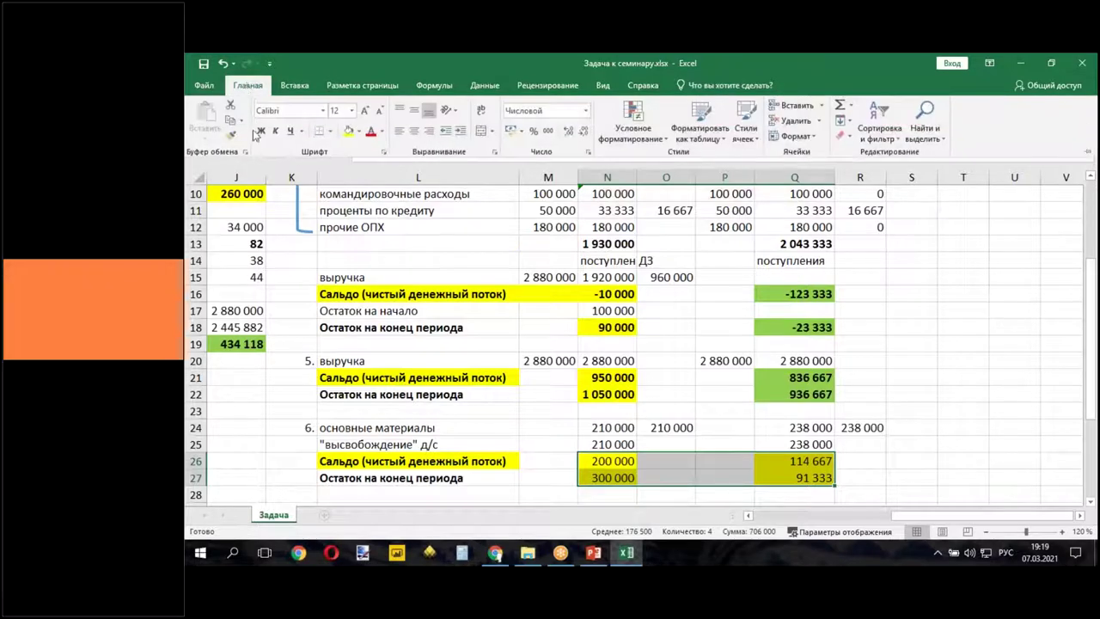
left_click(942, 343)
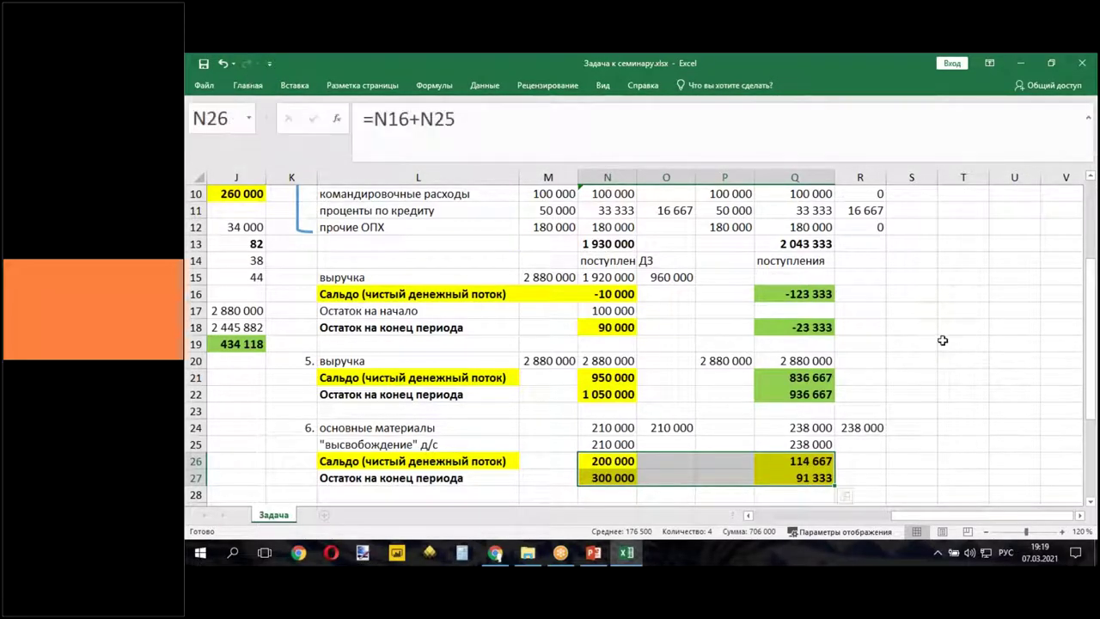
left_click(942, 340)
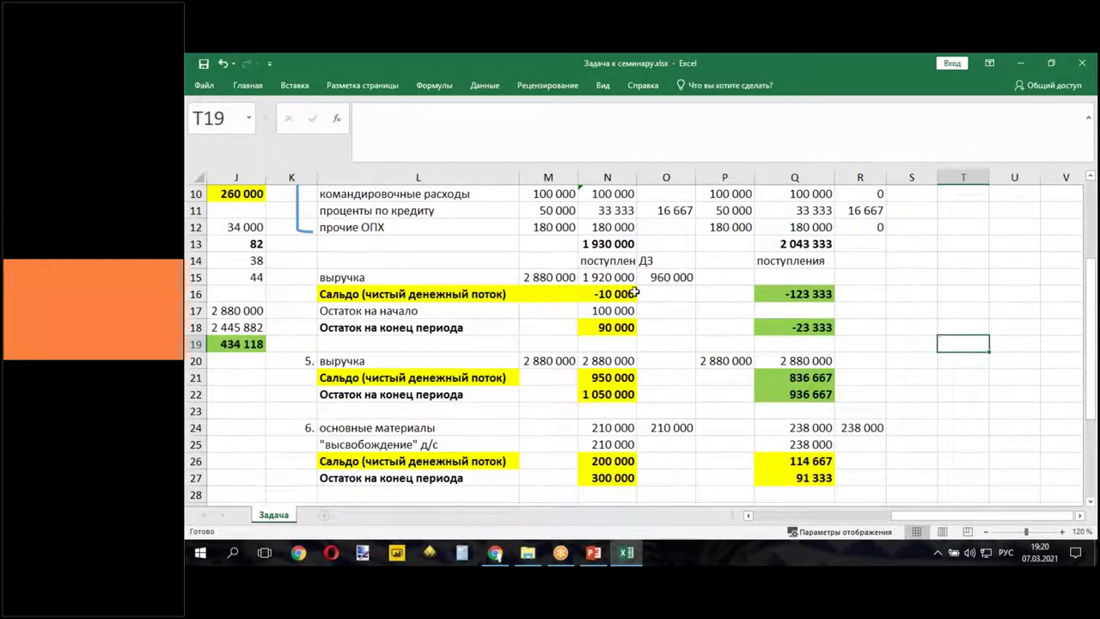
- Compare the gross profits in J10 and J19 with the closing balances in rows 27 and 18, and review the payments in N3:N12
left_click(225, 193)
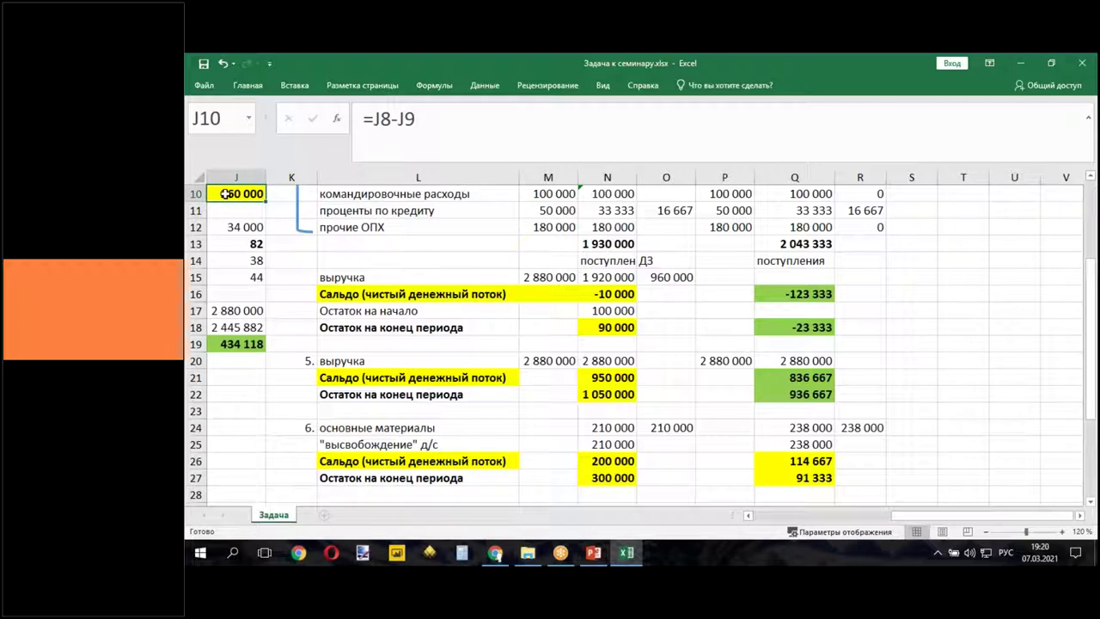
left_click(603, 478)
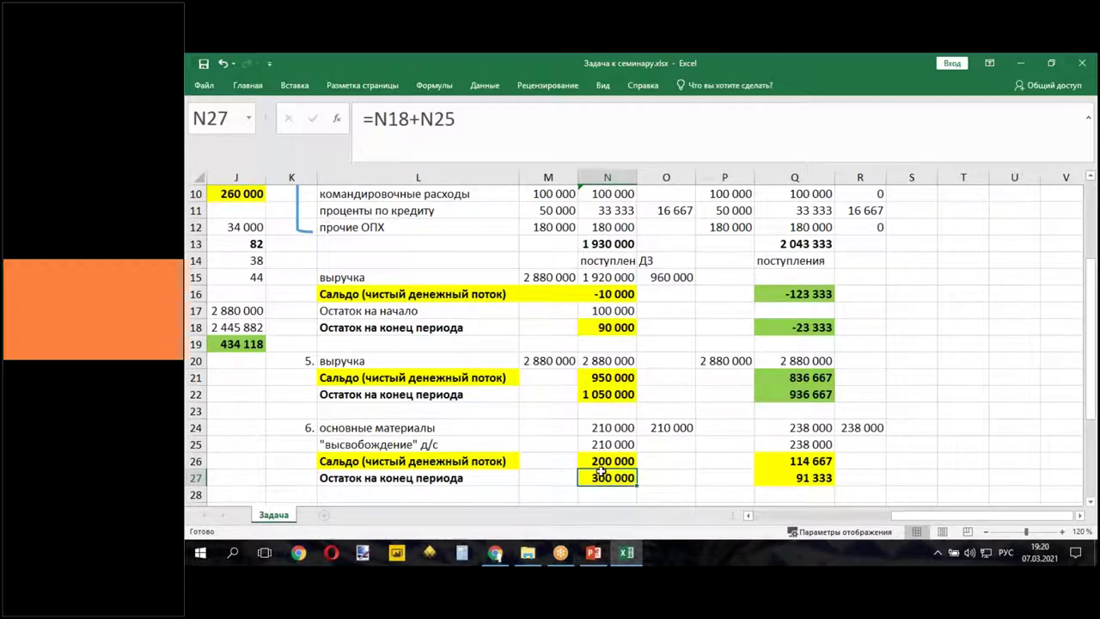
left_click(241, 342)
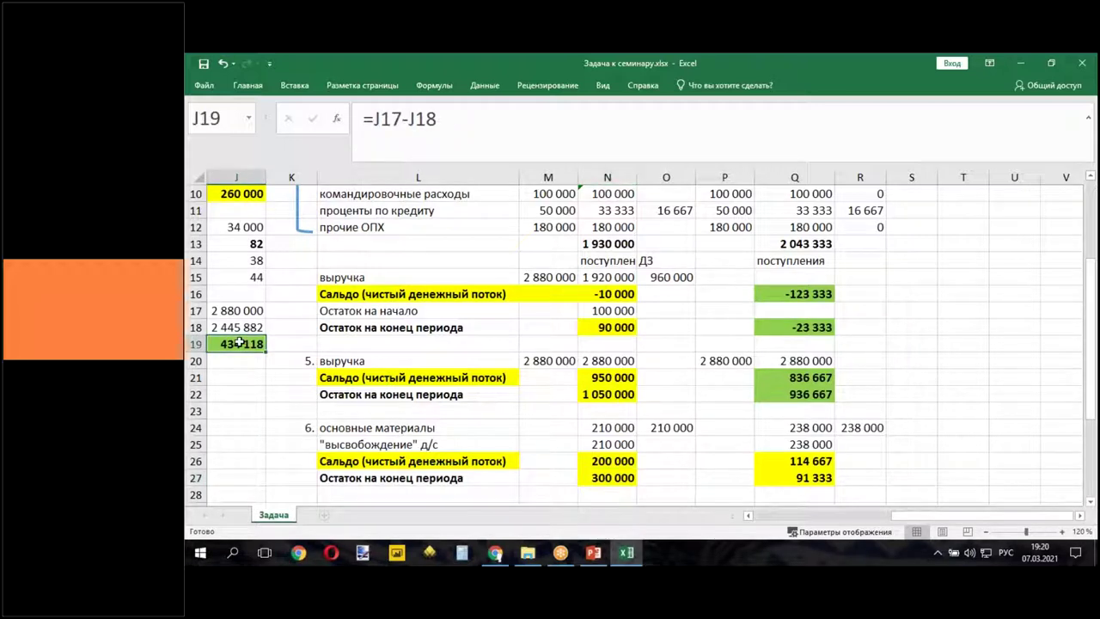
left_click(791, 479)
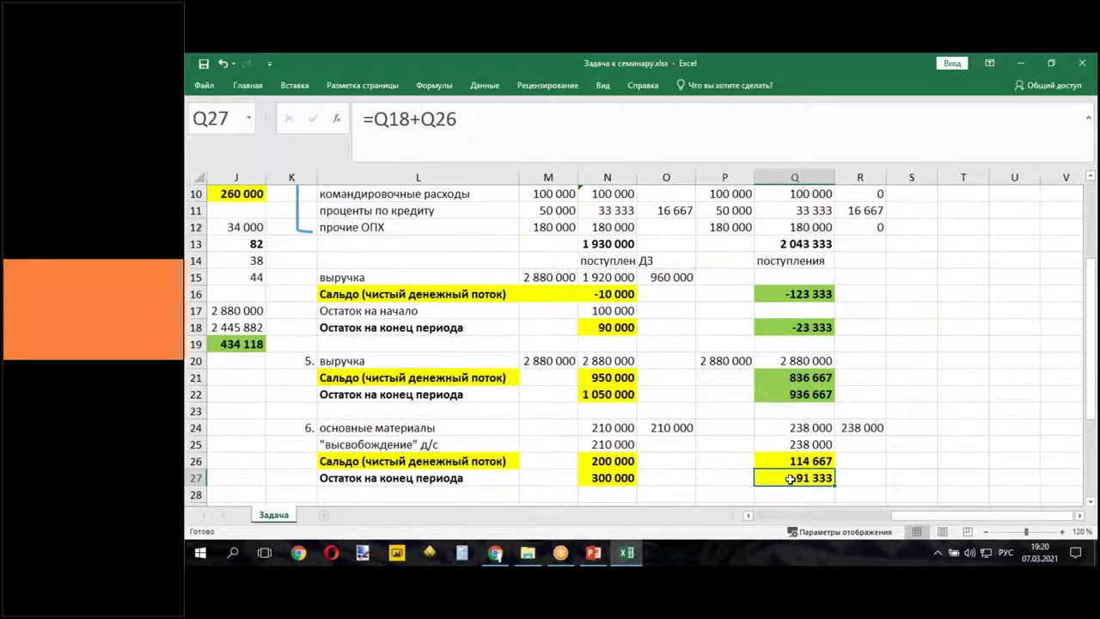
left_click(988, 531)
scroll(860, 442, "down", 3)
scroll(860, 441, "up", 3)
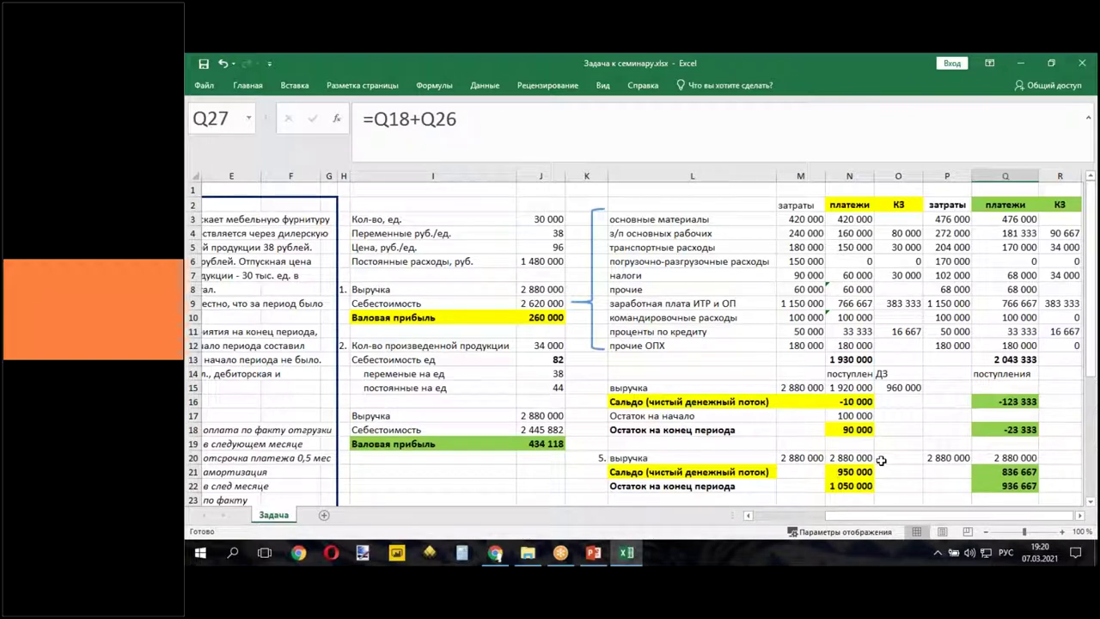
left_click_drag(854, 220, 857, 345)
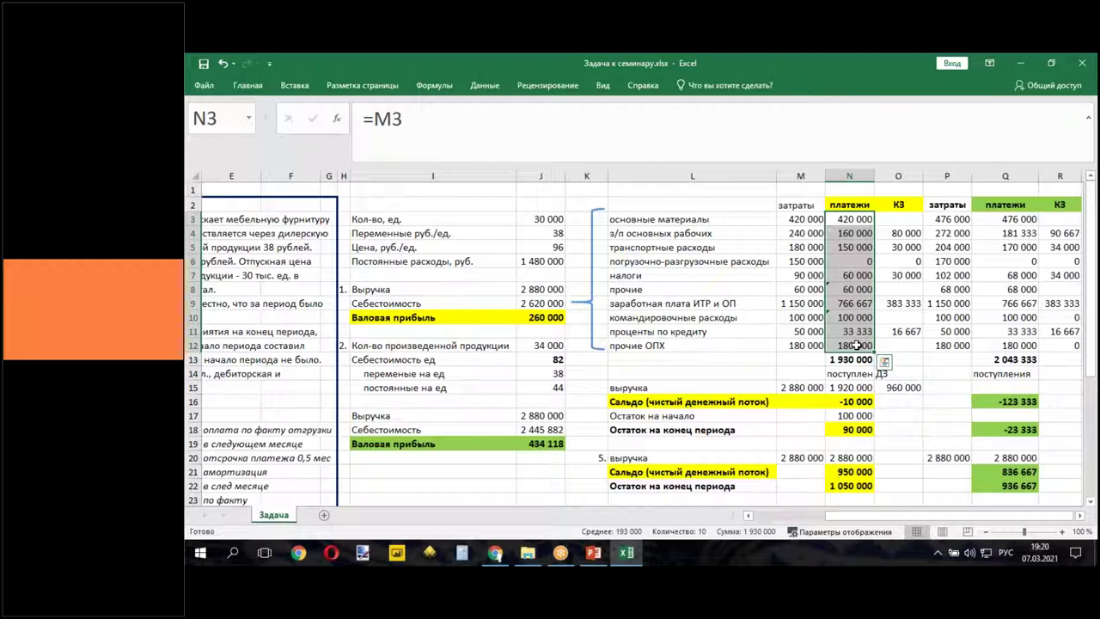
left_click(548, 315)
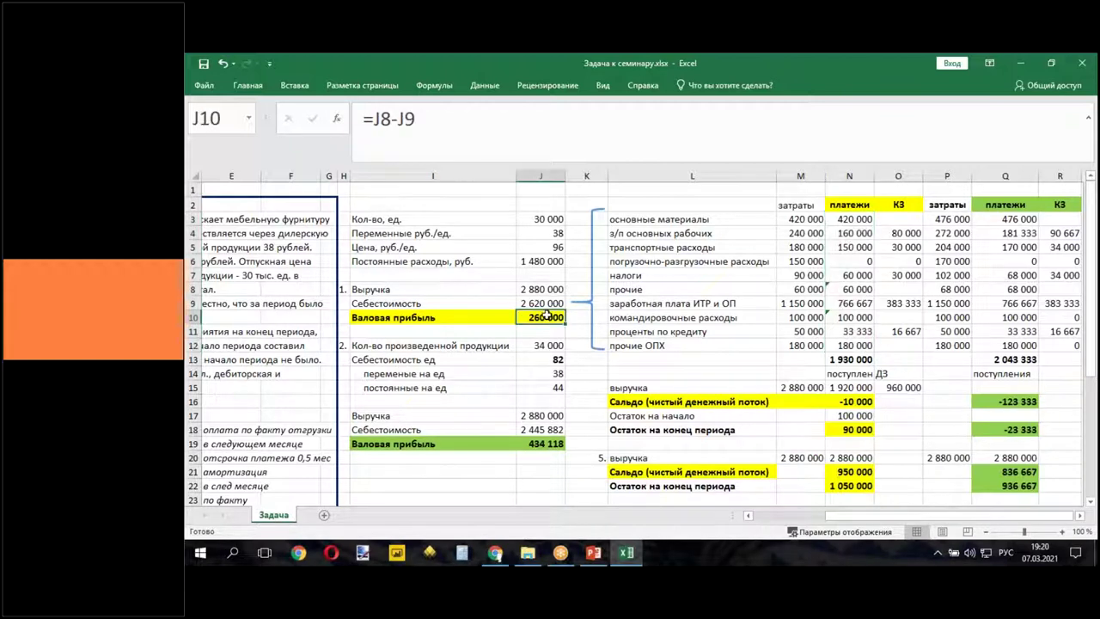
left_click(858, 429)
left_click(1001, 429)
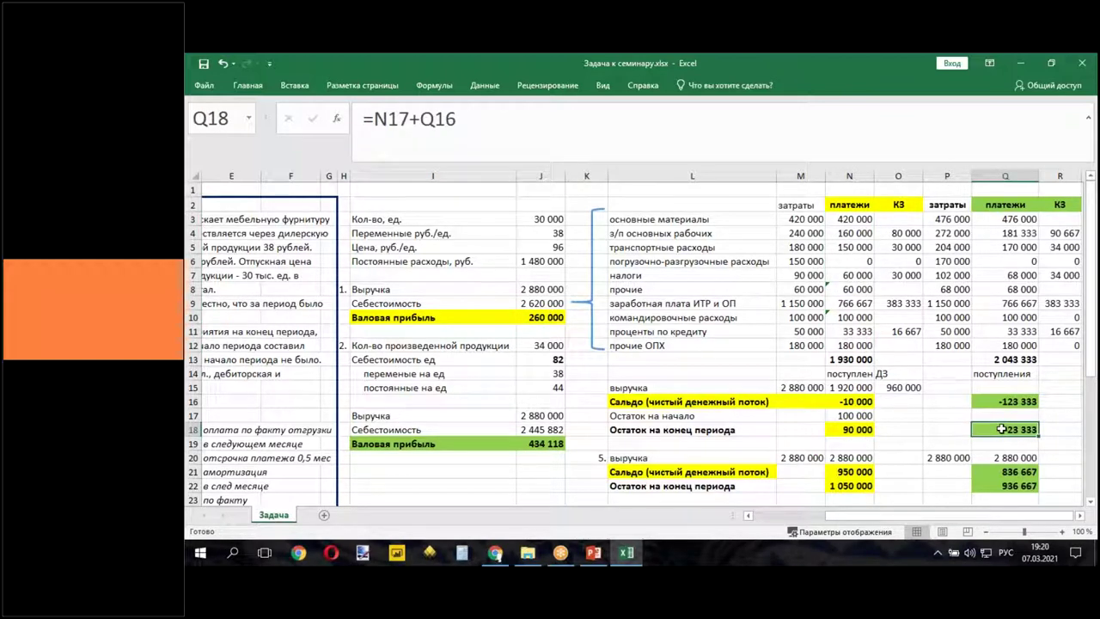
- Compare the second scenario's gross profit in J19 with question 5's closing balances in N22:Q22
left_click(550, 445)
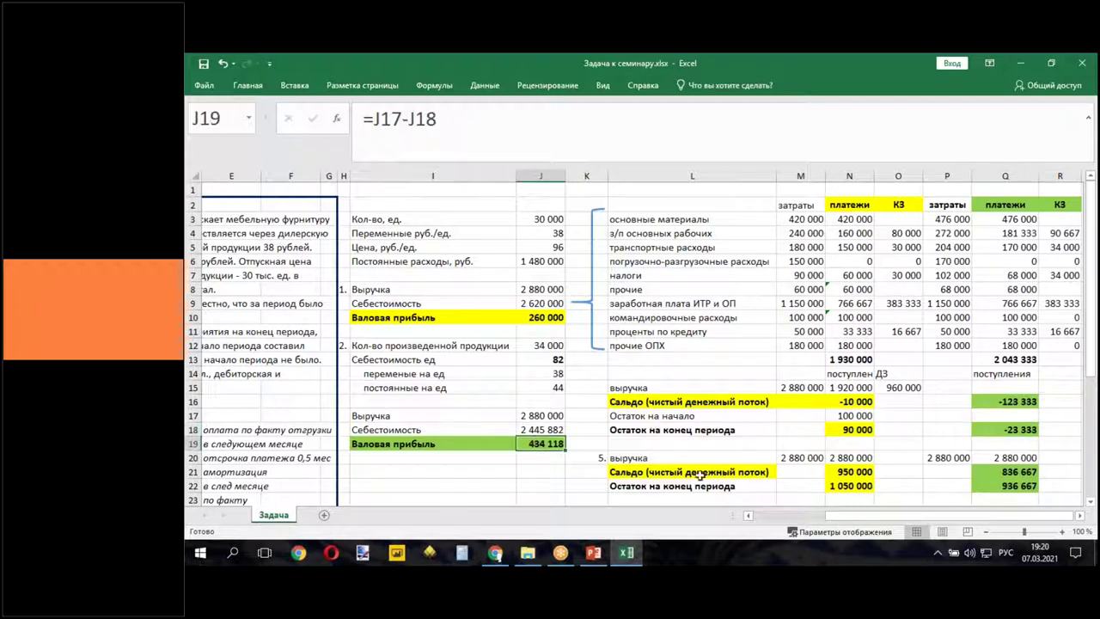
left_click_drag(849, 486, 980, 486)
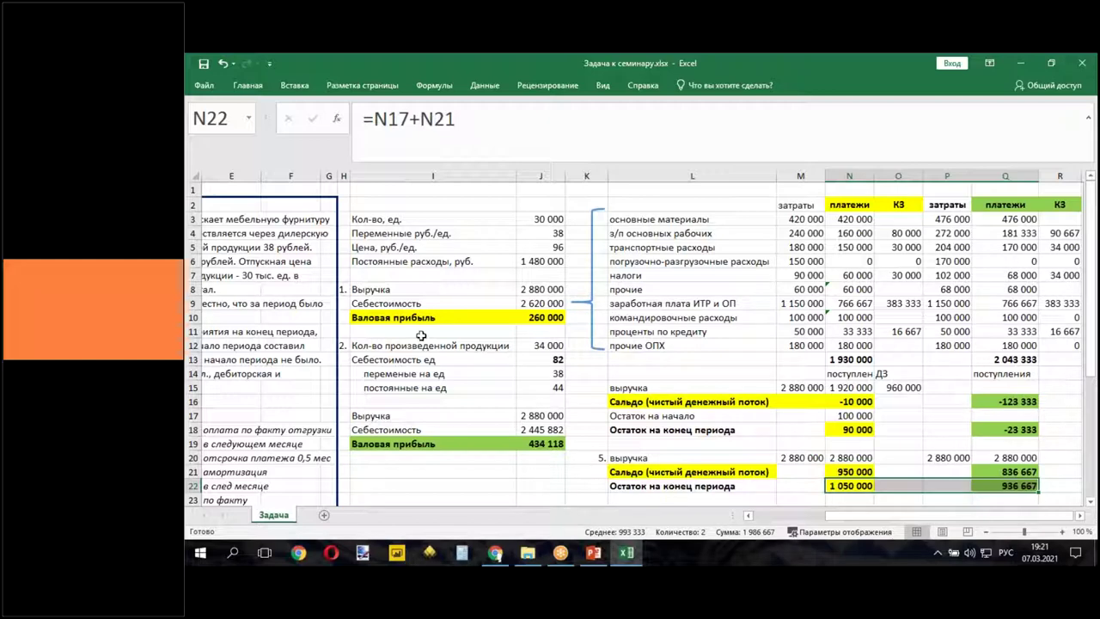
- Switch to Chrome and examine the «Экономика и финансы» course guide from the diploma programmes down to their individual courses
left_click(495, 553)
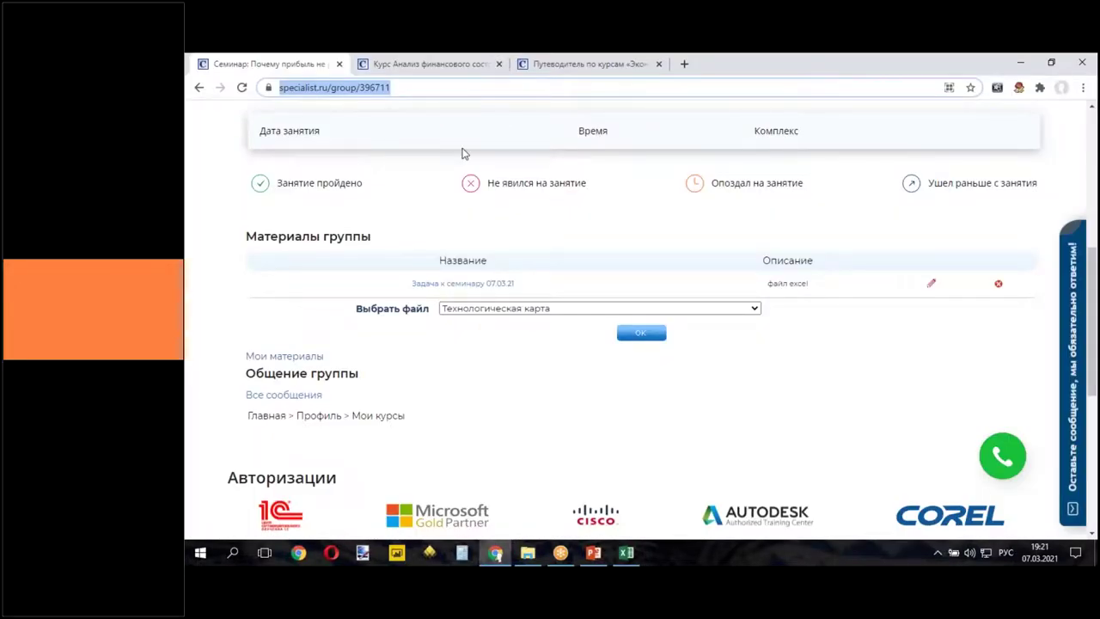
scroll(731, 123, "up", 5)
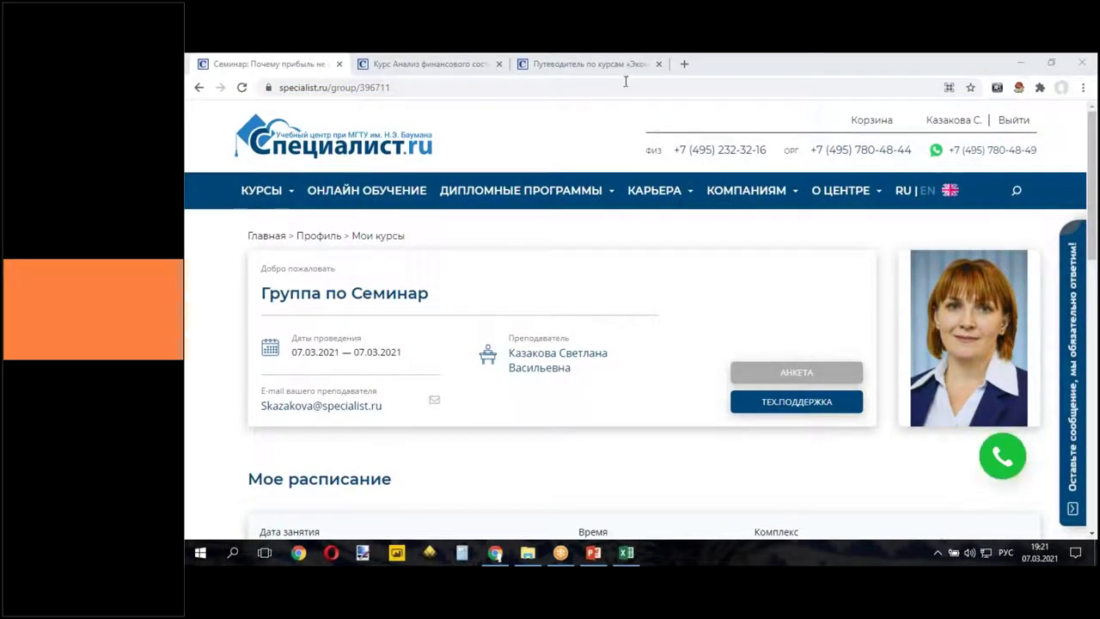
left_click(570, 67)
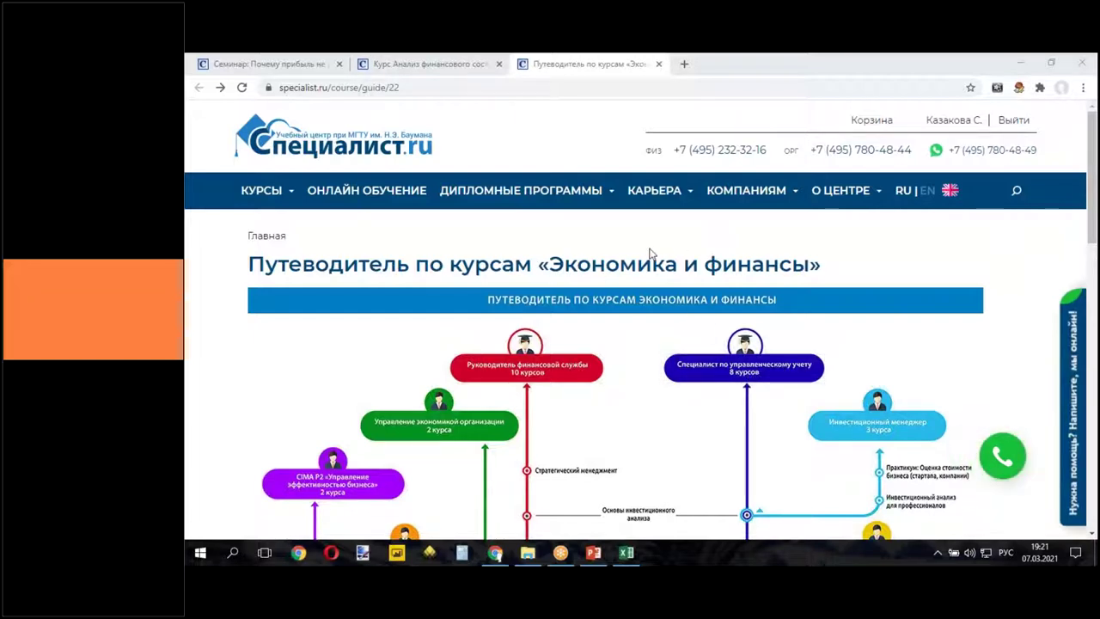
scroll(652, 258, "down", 1)
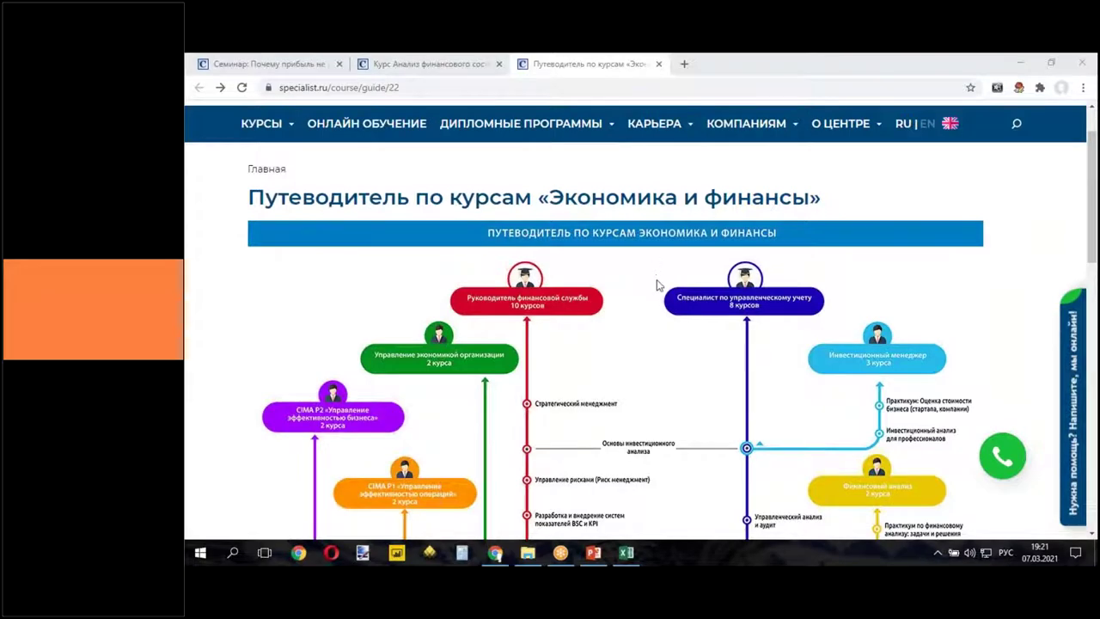
scroll(656, 280, "down", 1)
scroll(656, 284, "down", 1)
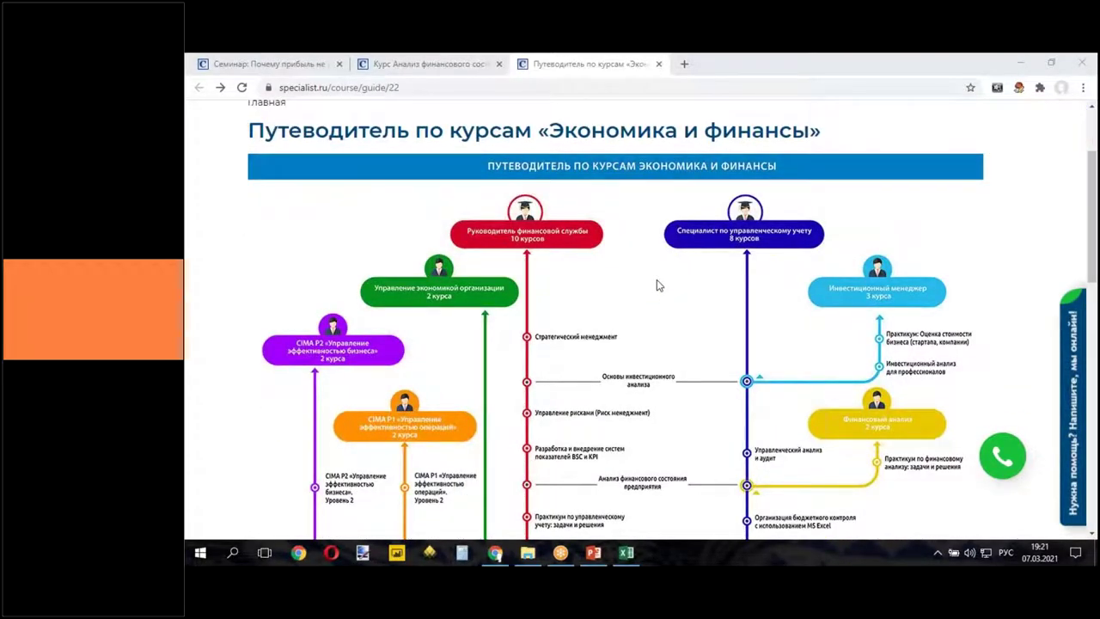
scroll(656, 284, "down", 3)
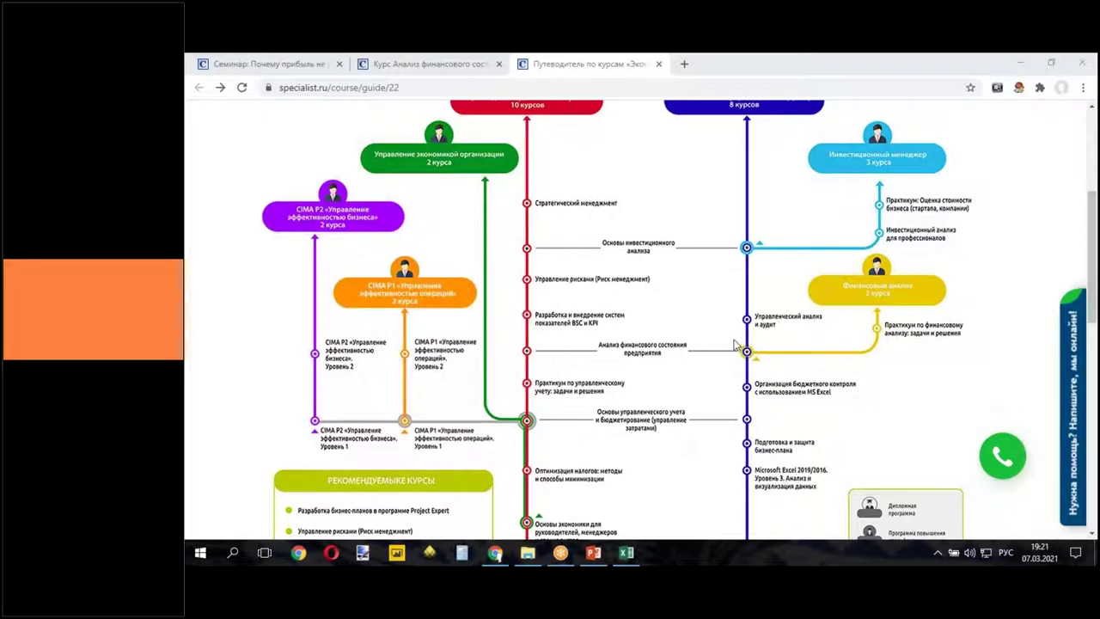
scroll(724, 342, "up", 1)
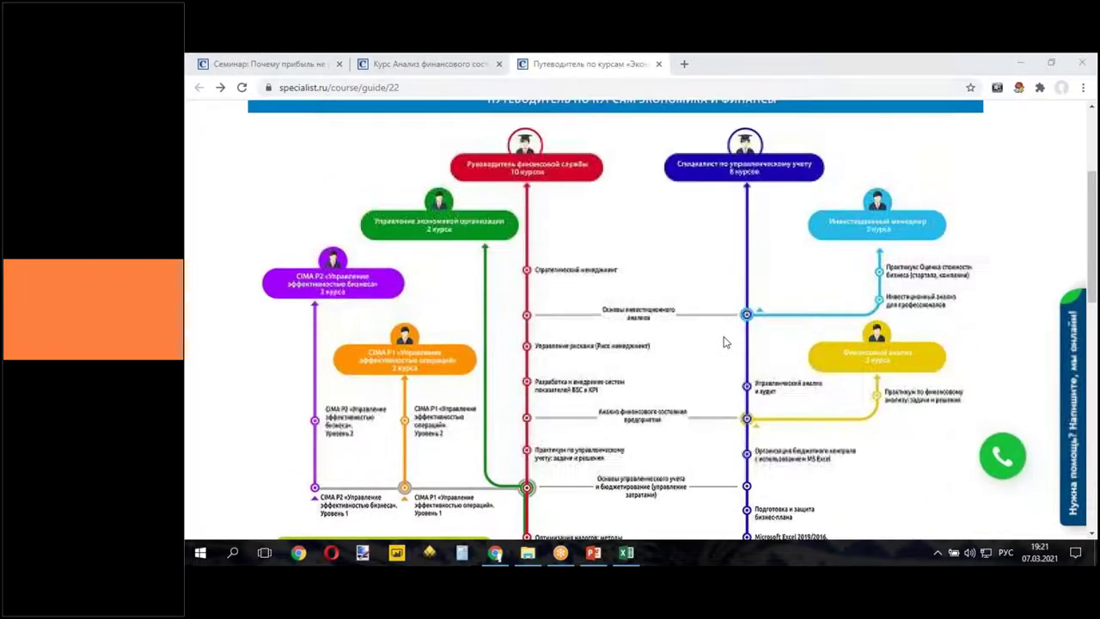
scroll(723, 342, "up", 3)
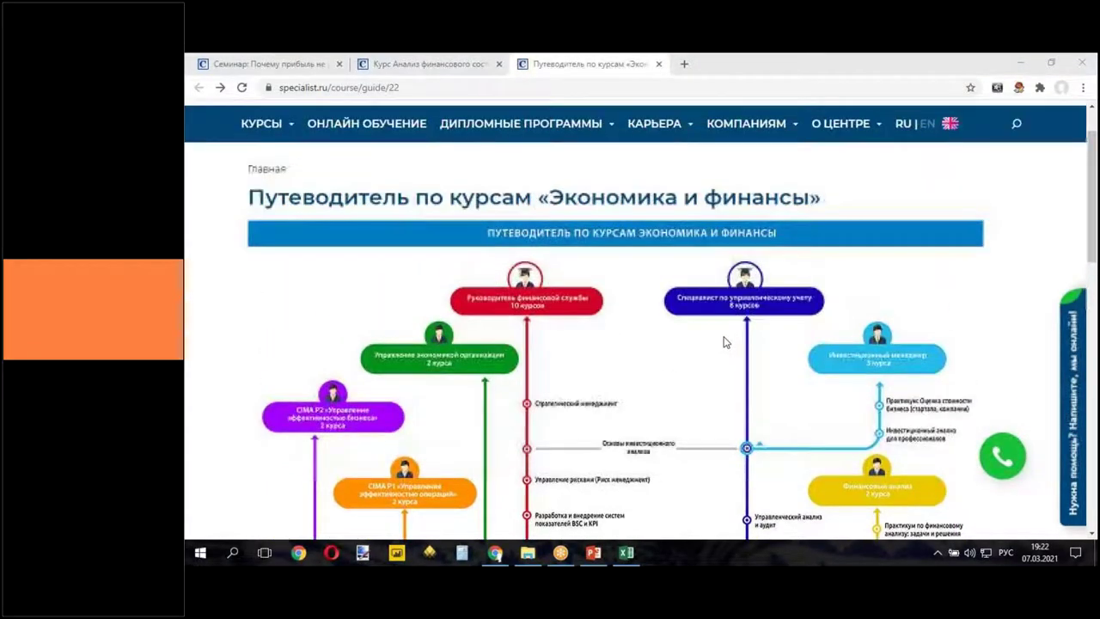
scroll(724, 342, "down", 2)
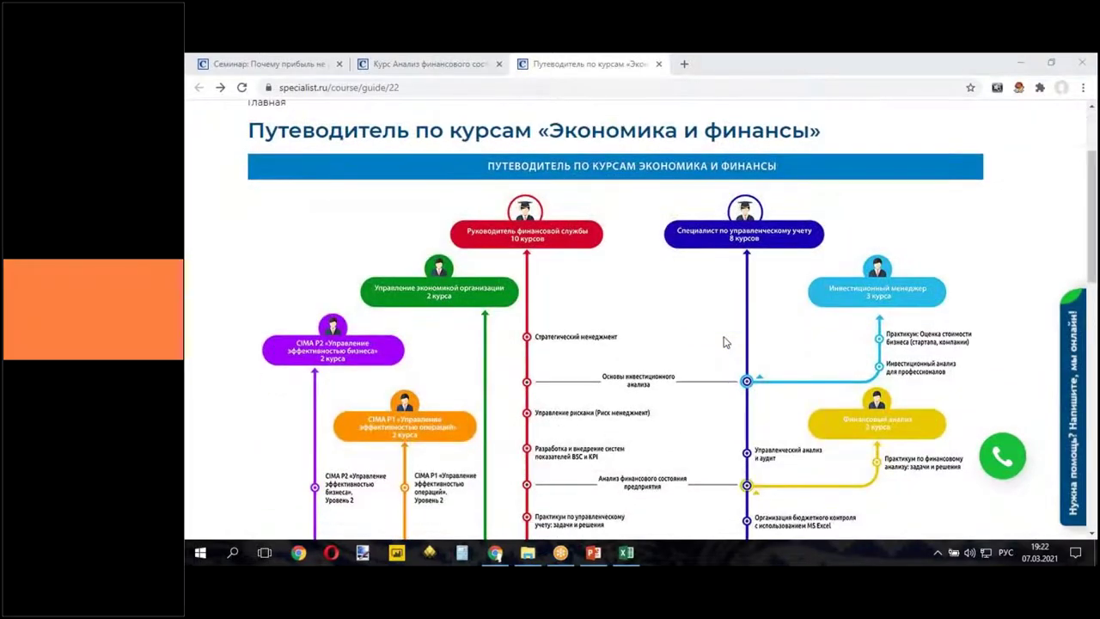
scroll(723, 342, "down", 1)
scroll(749, 354, "down", 2)
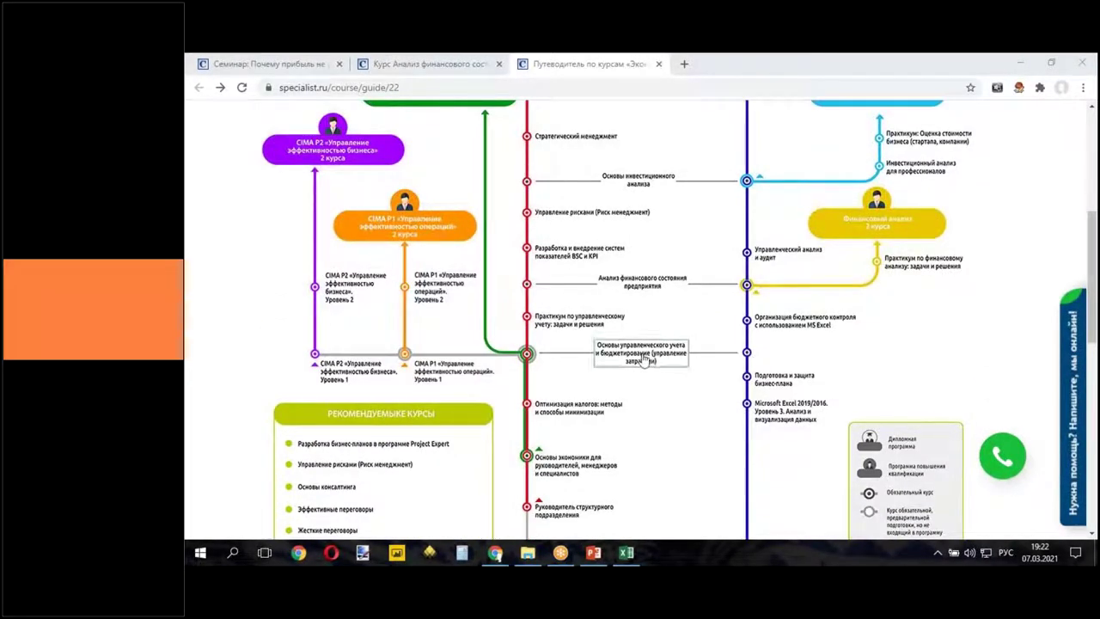
- Open the course «Основы управленческого учета и бюджетирование (управление затратами)» from the guide and copy its page address
left_click(648, 361)
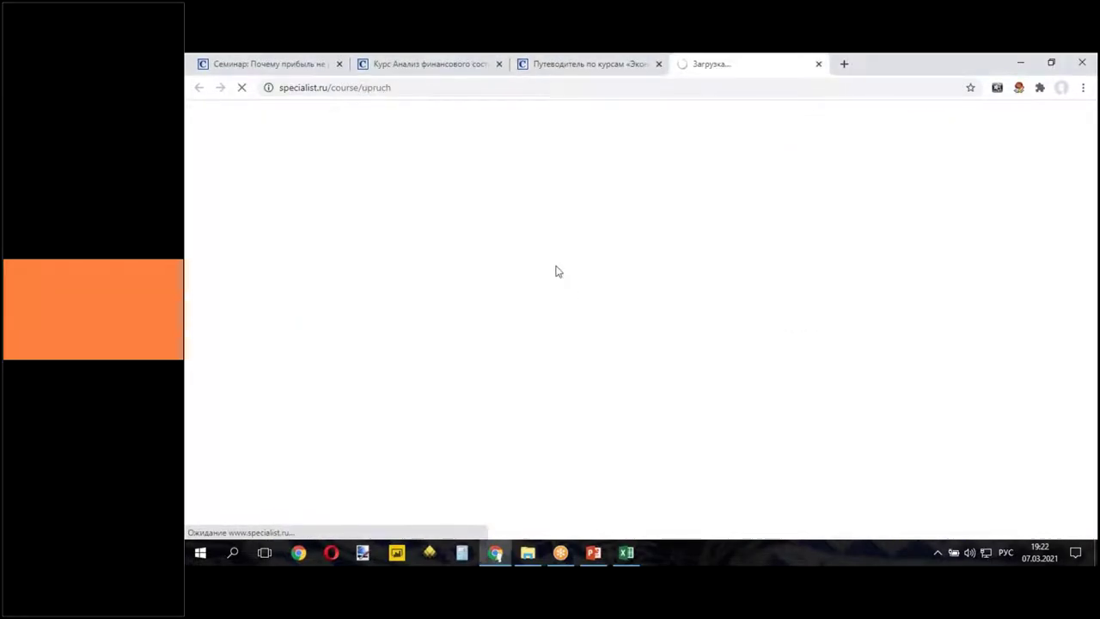
left_click(371, 87)
right_click(370, 88)
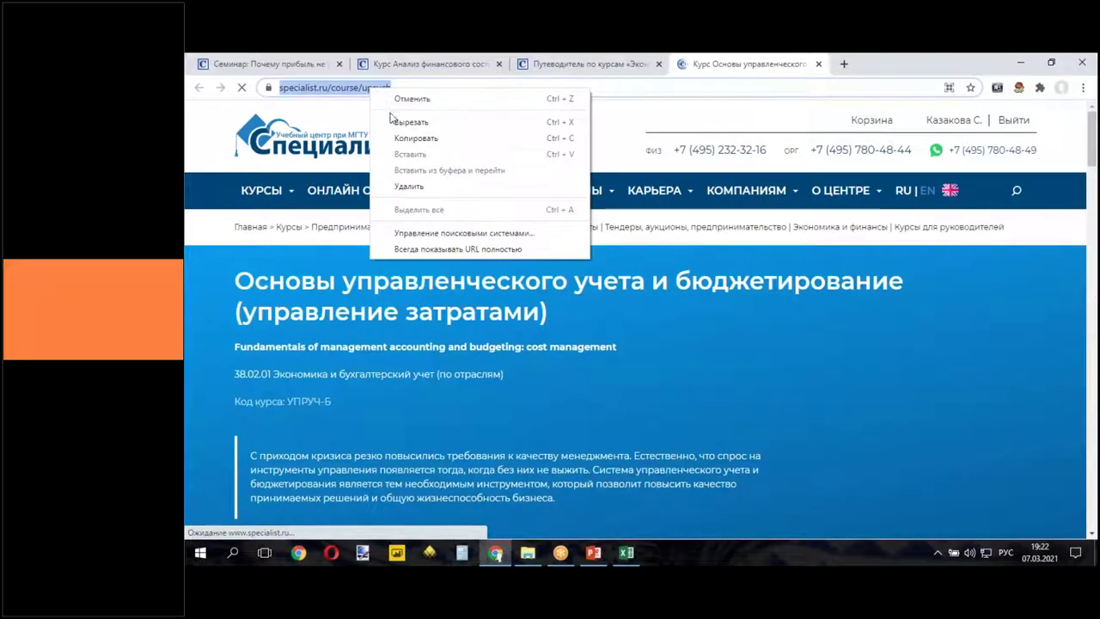
left_click(401, 139)
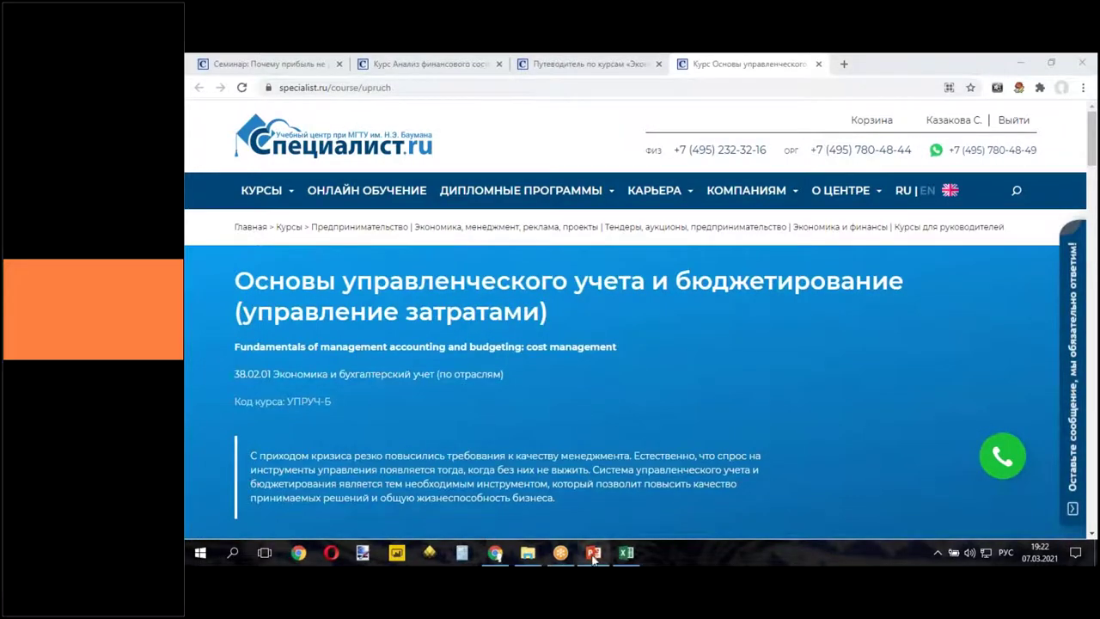
- Copy the page address of the already open course «Анализ финансового состояния предприятия»
left_click(428, 68)
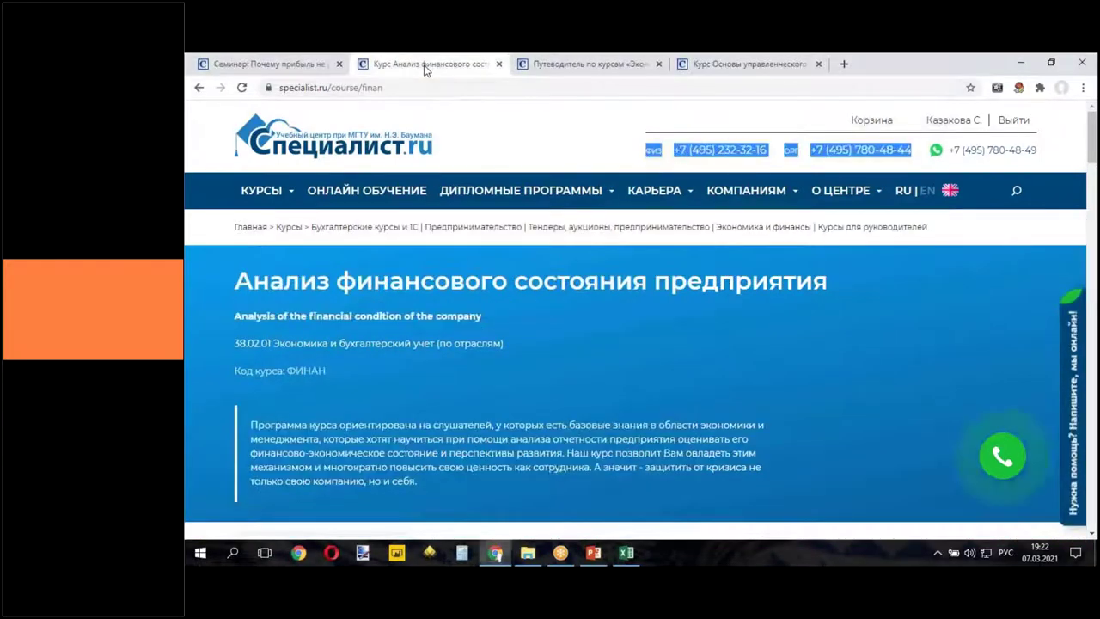
left_click(361, 87)
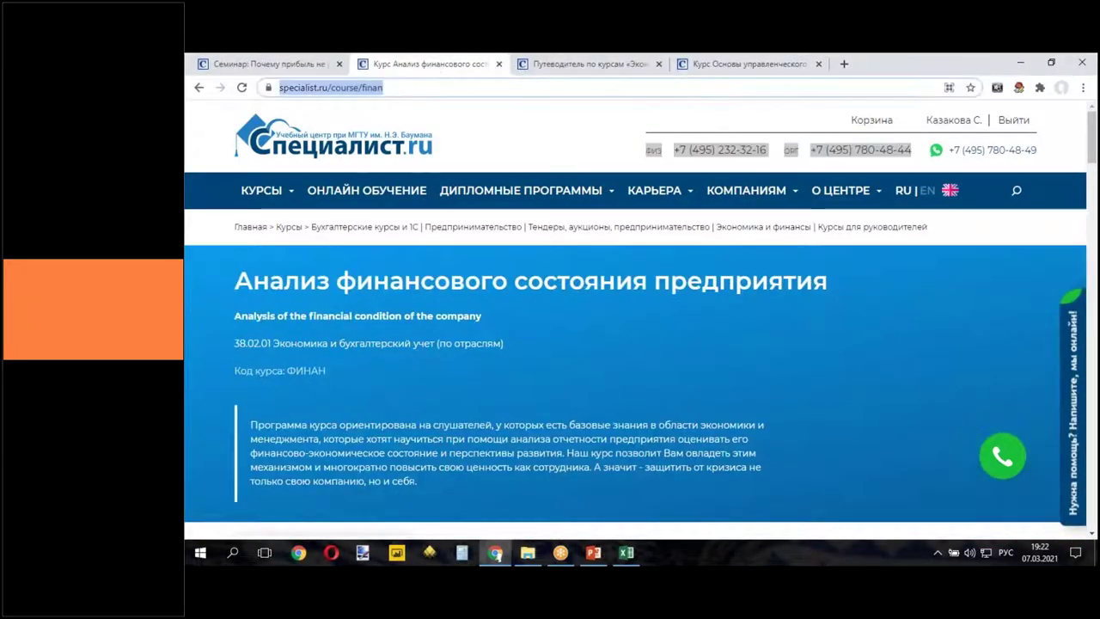
right_click(382, 88)
left_click(421, 137)
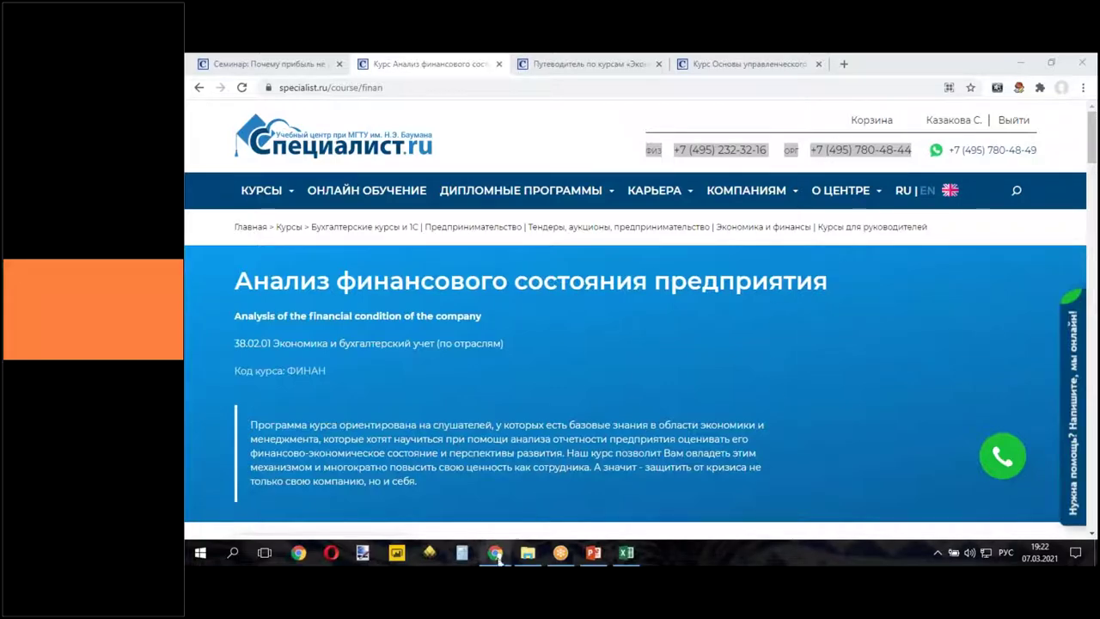
- Switch to PowerPoint, leave the reading view and go through slides 3 to 5 of the seminar presentation
left_click(594, 555)
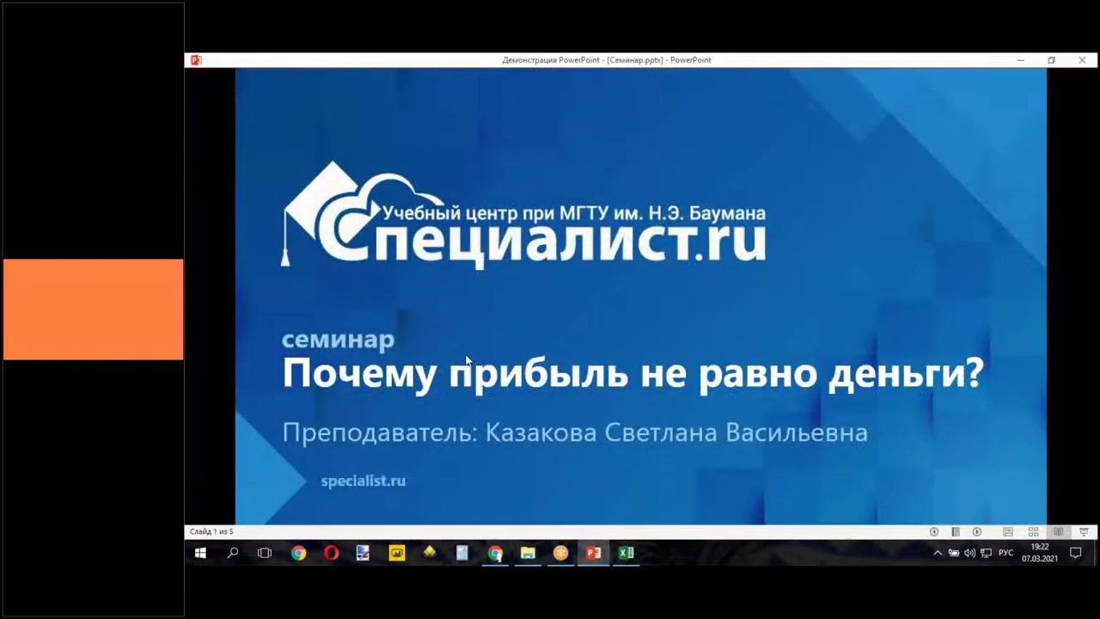
left_click(1008, 531)
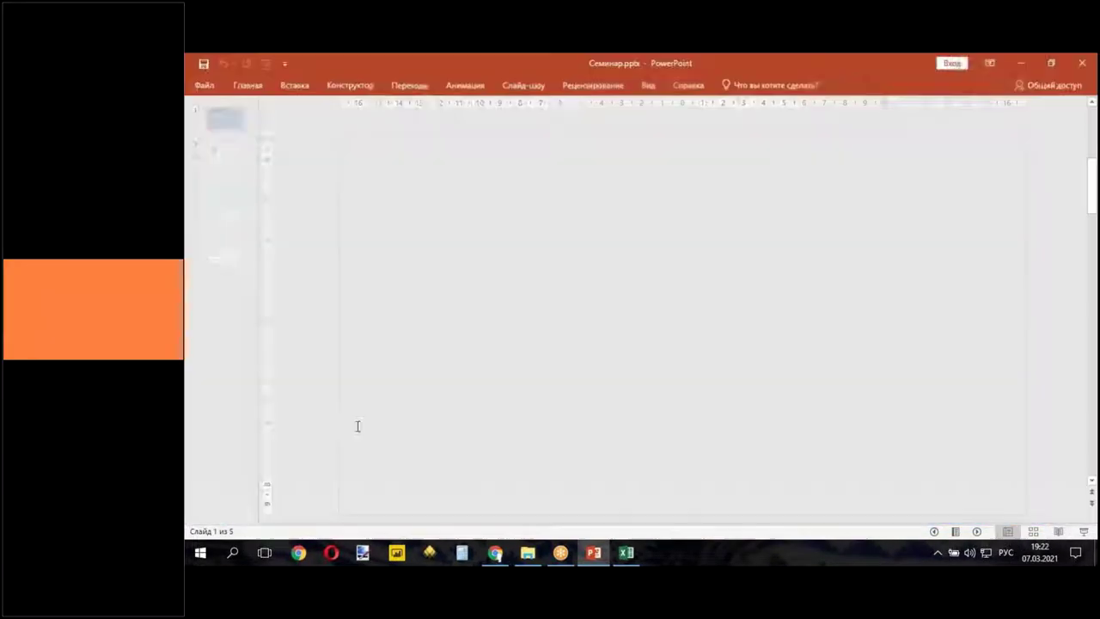
left_click(227, 187)
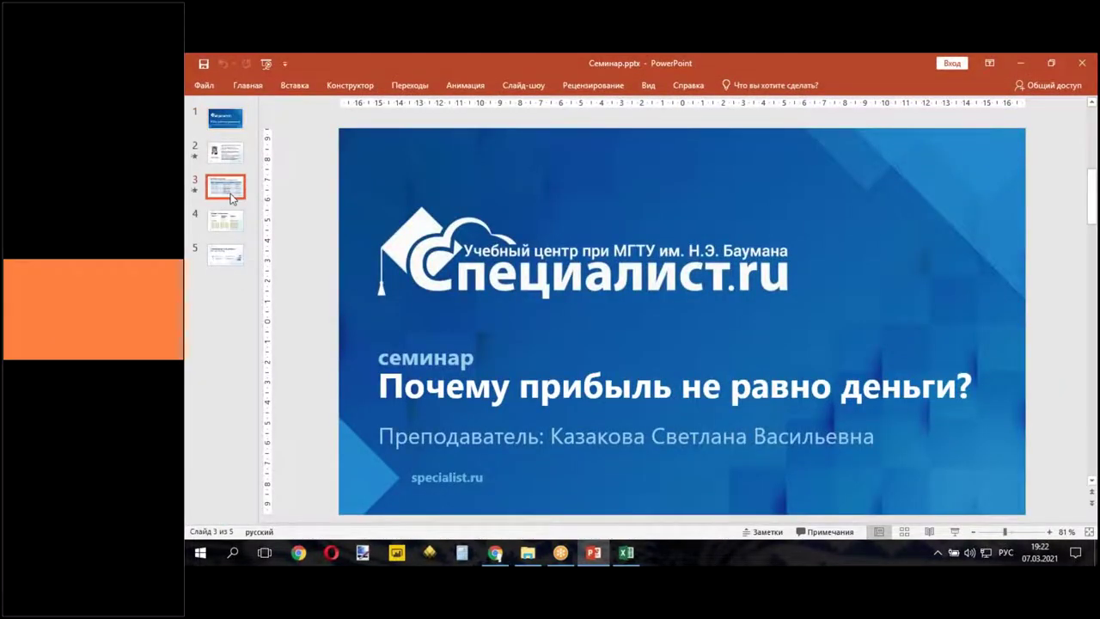
left_click(929, 531)
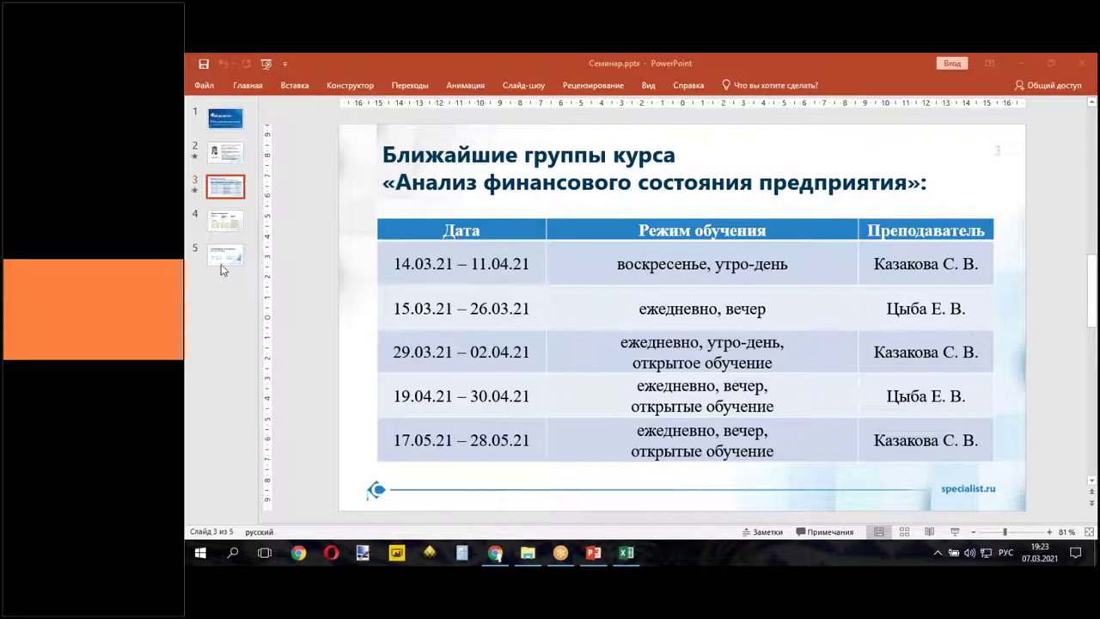
left_click(225, 222)
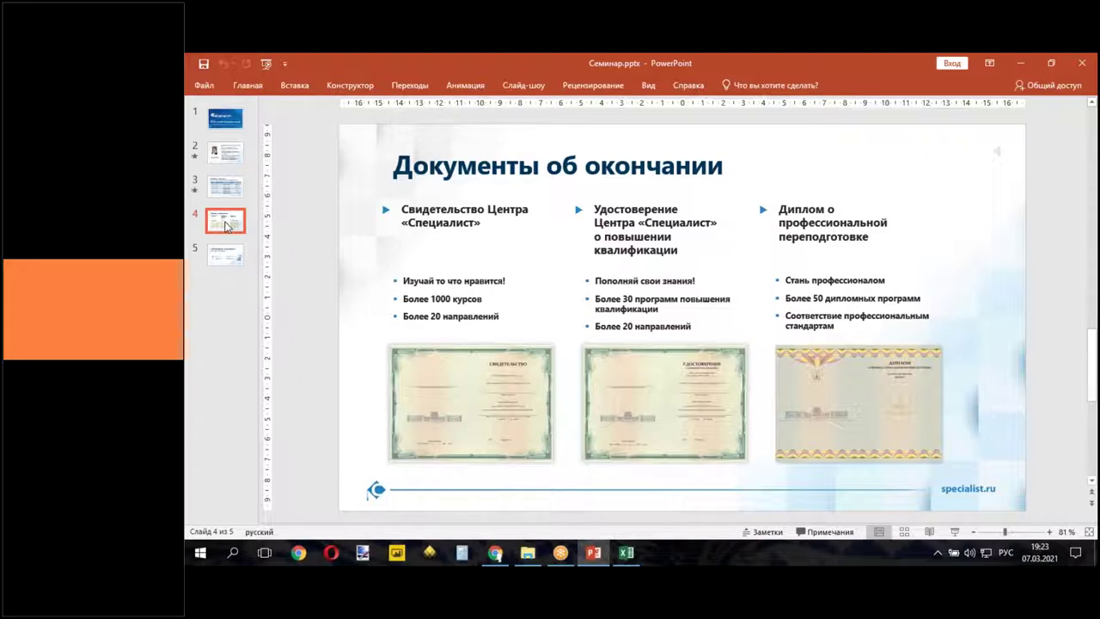
left_click(223, 255)
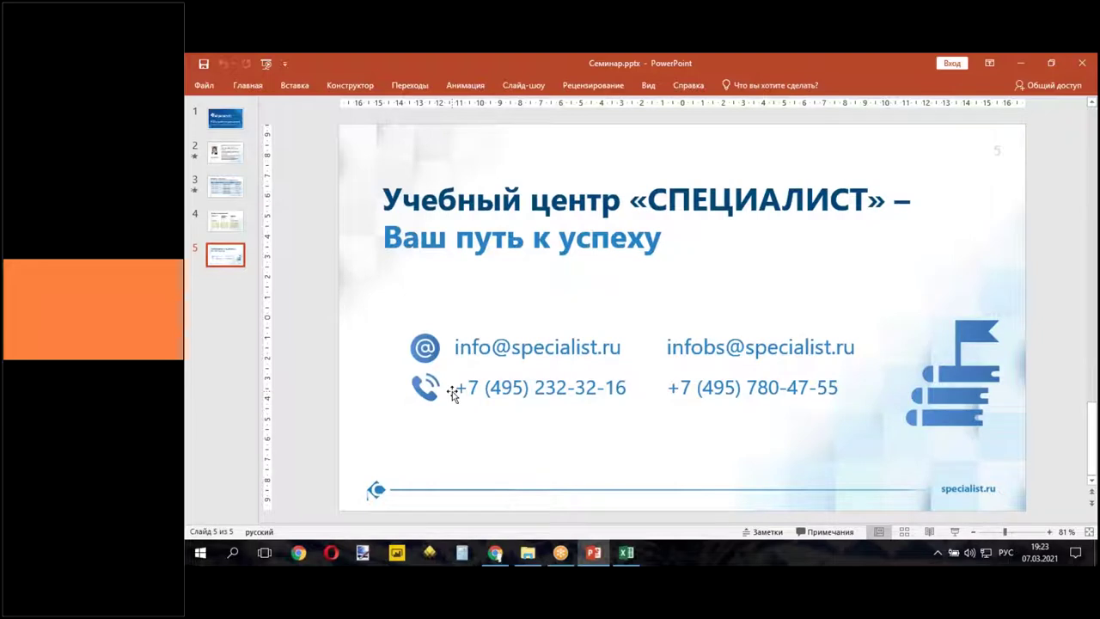
- Copy the training centre's two phone numbers from slide 5 and deselect the text box
left_click_drag(456, 388, 843, 391)
right_click(844, 391)
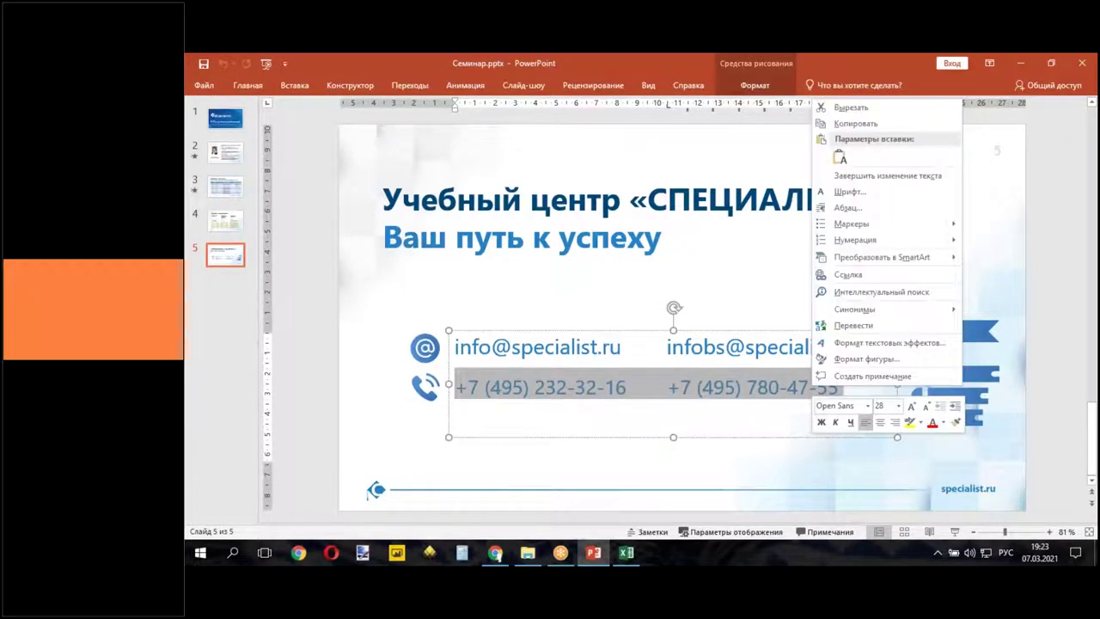
left_click(850, 135)
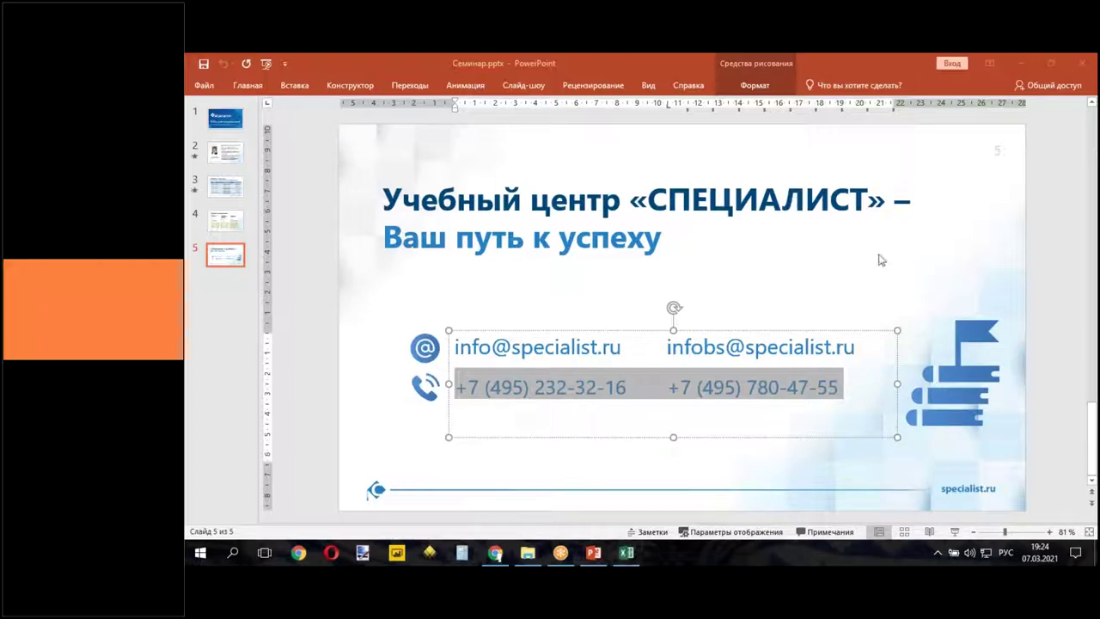
left_click(993, 273)
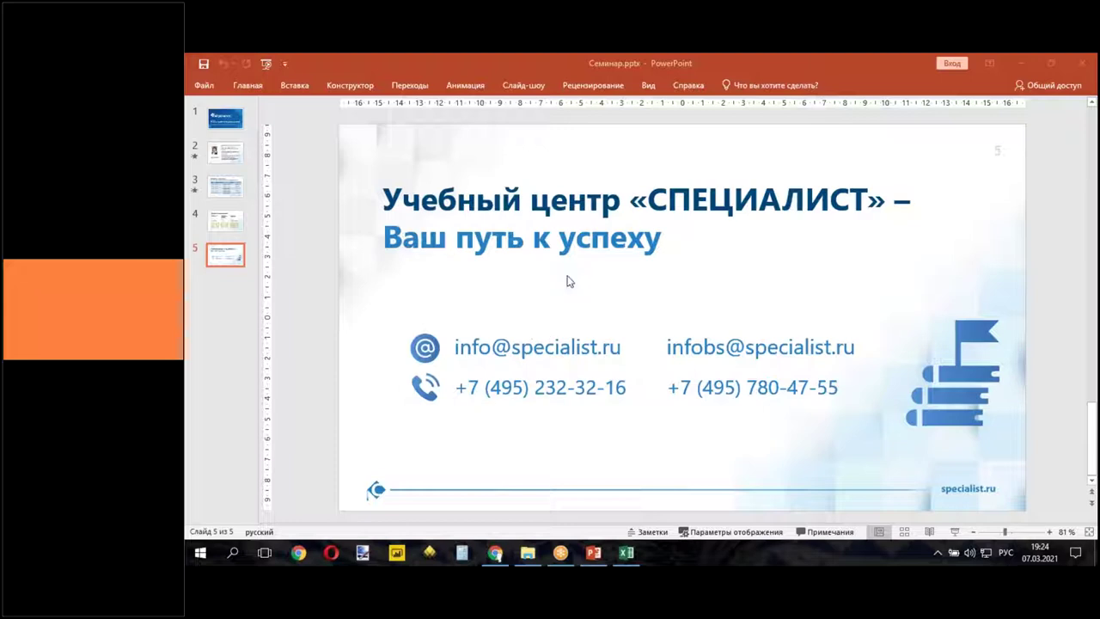
- Show the upcoming course groups on slide 3, and switch to Chrome to show the management accounting course page
left_click(228, 196)
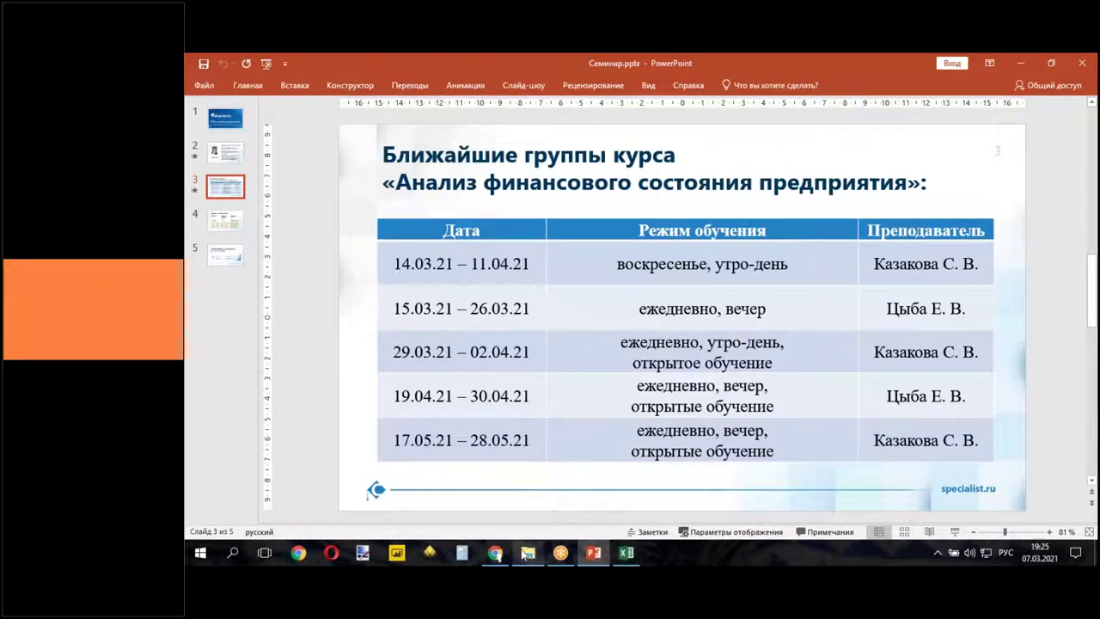
left_click(495, 552)
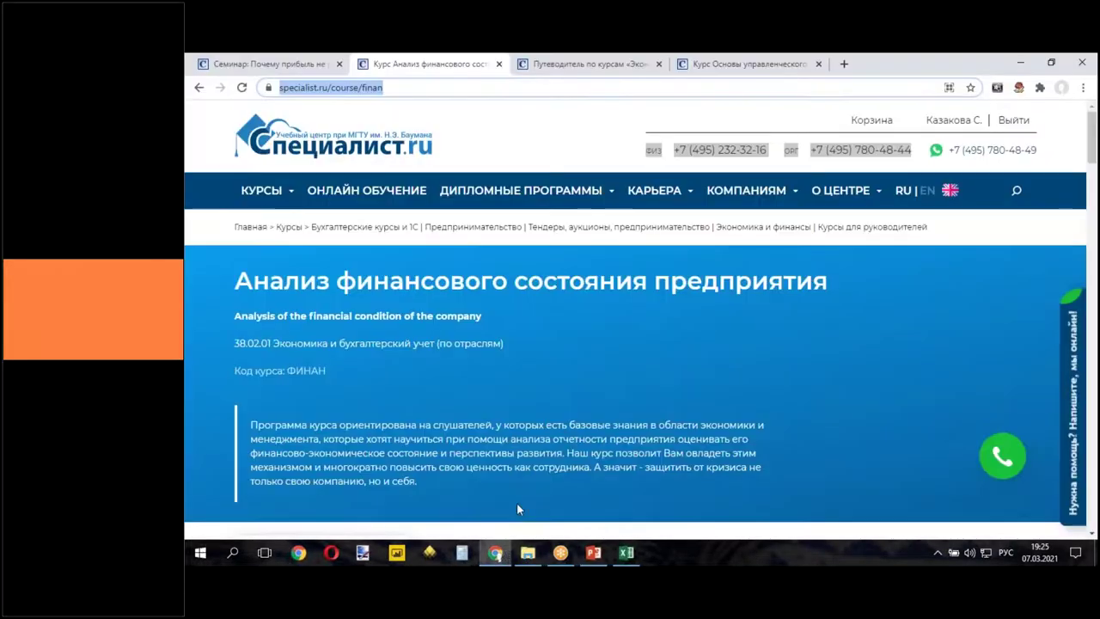
left_click(542, 67)
left_click(447, 67)
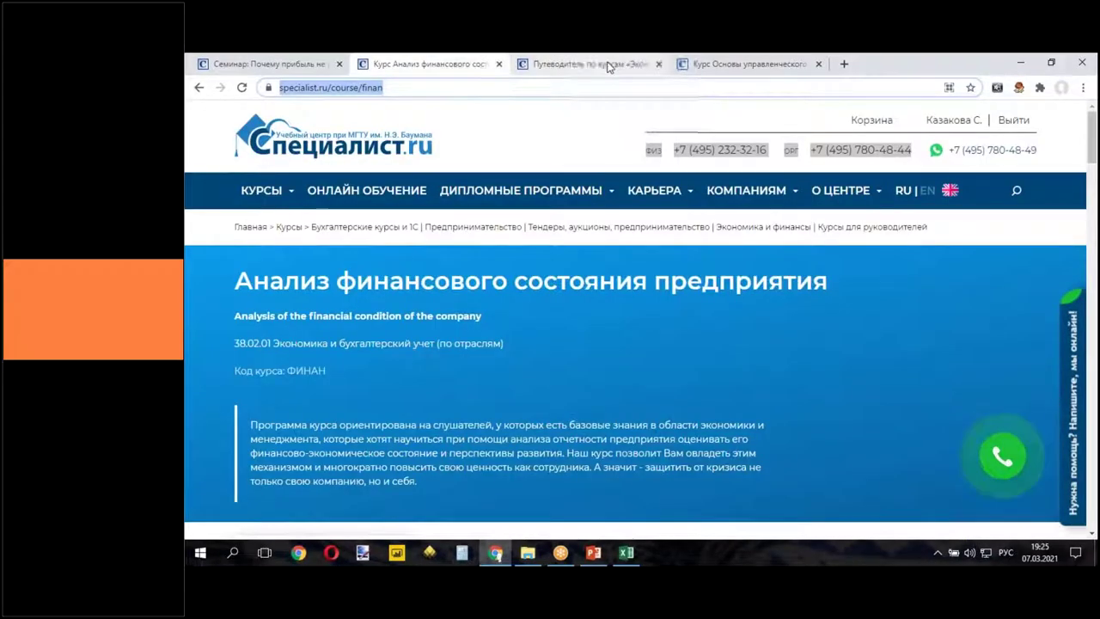
left_click(721, 67)
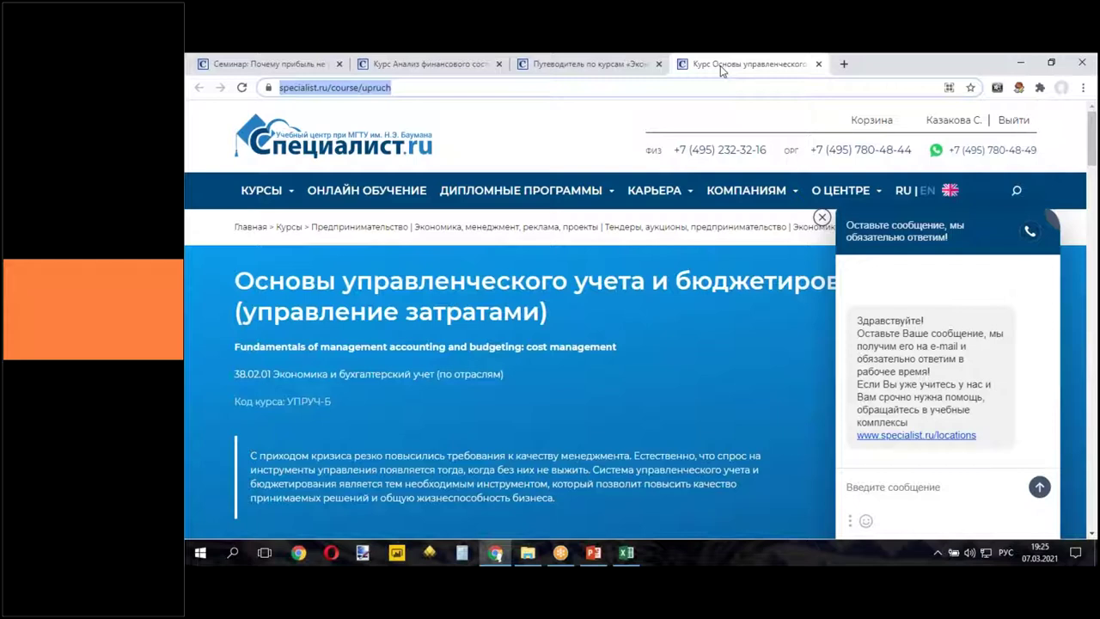
- Examine the group schedule and prices on the «Анализ финансового состояния предприятия» course page
mouse_move(521, 190)
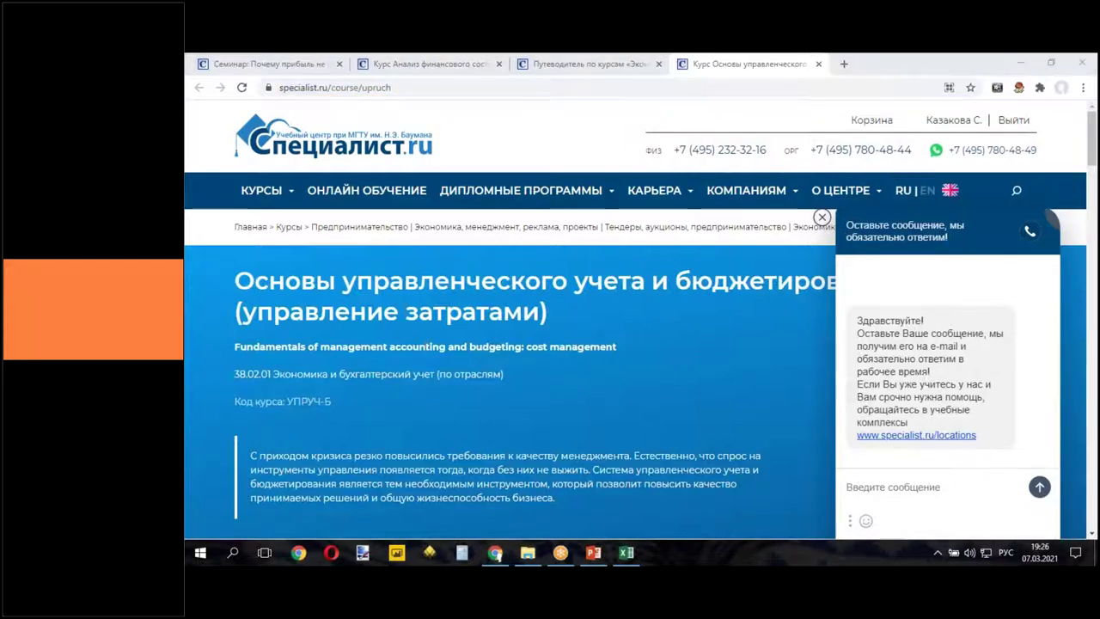
left_click(460, 69)
scroll(554, 280, "down", 15)
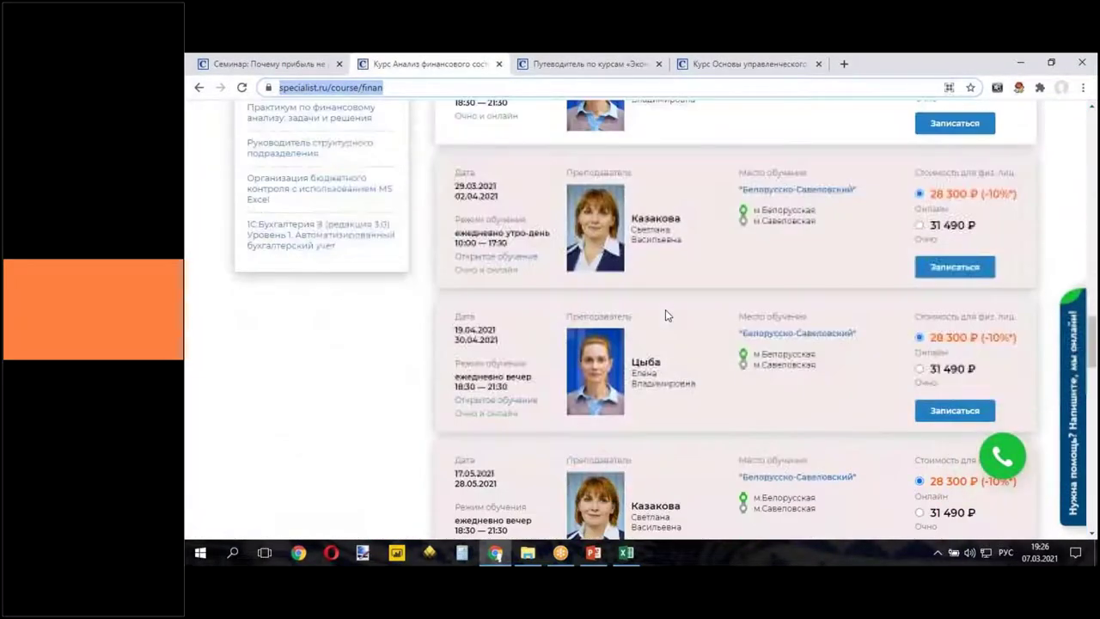
scroll(663, 314, "up", 5)
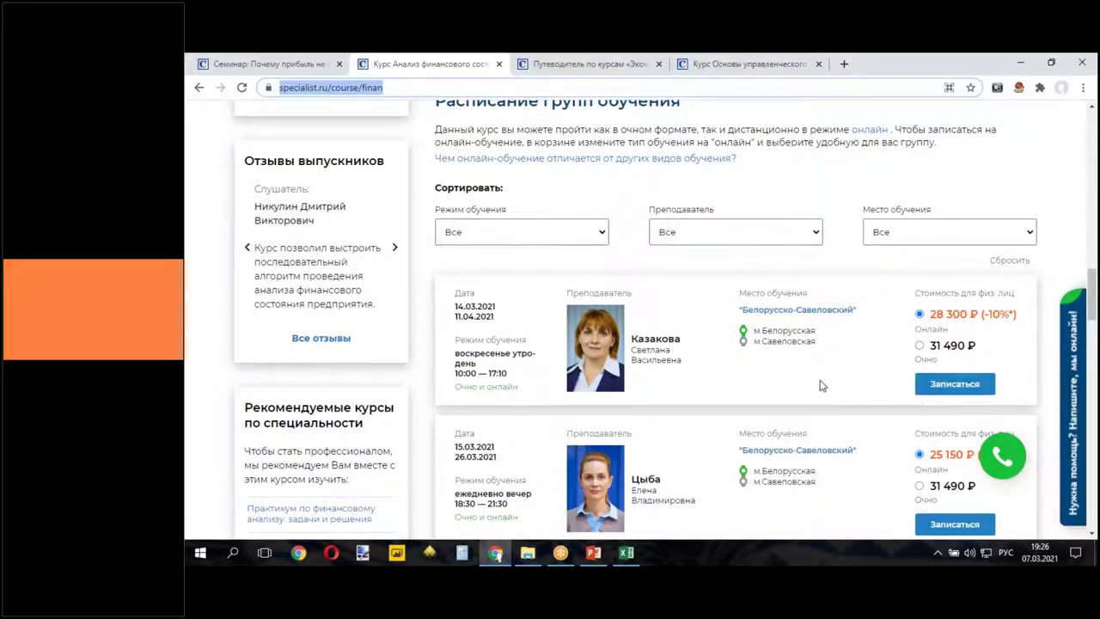
- Switch to PowerPoint and show the training centre's contacts on slide 5
left_click(592, 559)
left_click(231, 258)
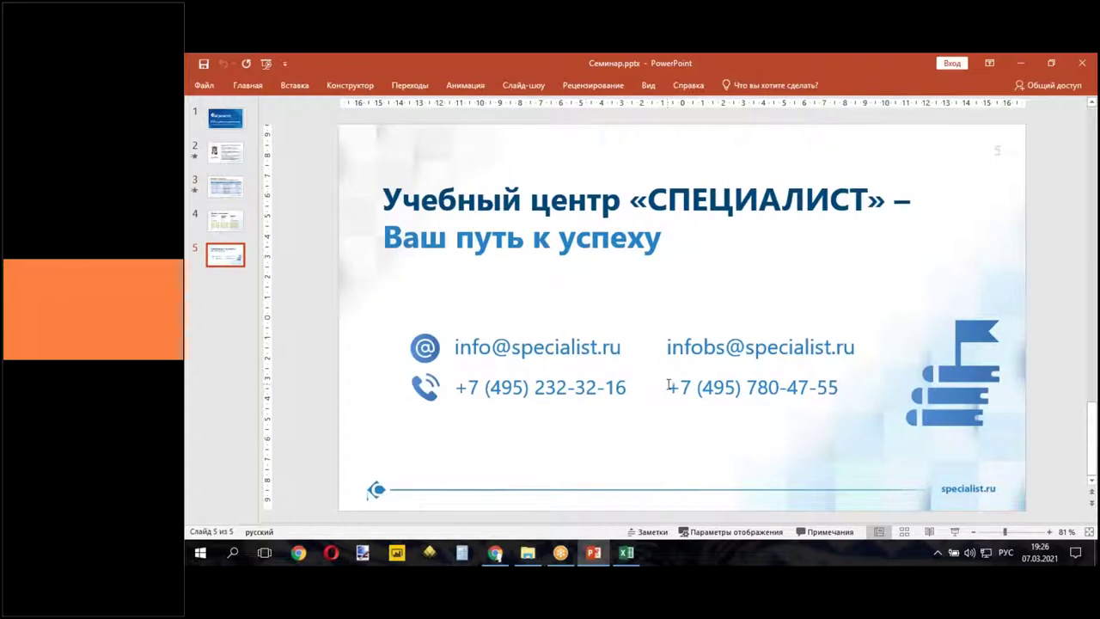
- Highlight the second phone number on slide 5, and switch to Chrome to show the «Анализ финансового состояния предприятия» group schedule
left_click_drag(666, 386, 799, 384)
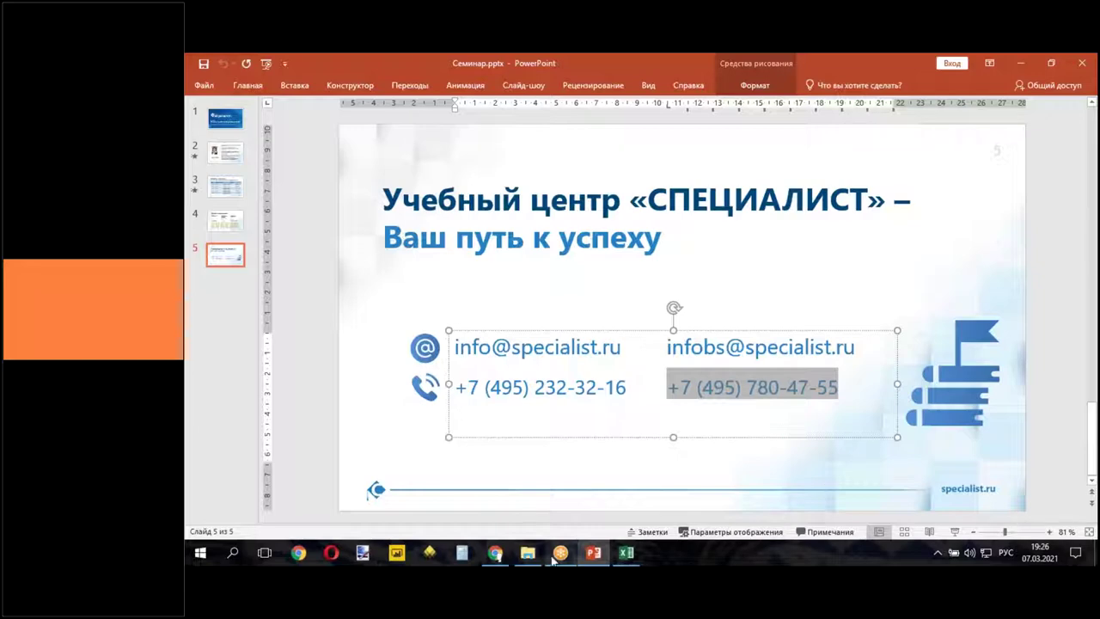
left_click(495, 553)
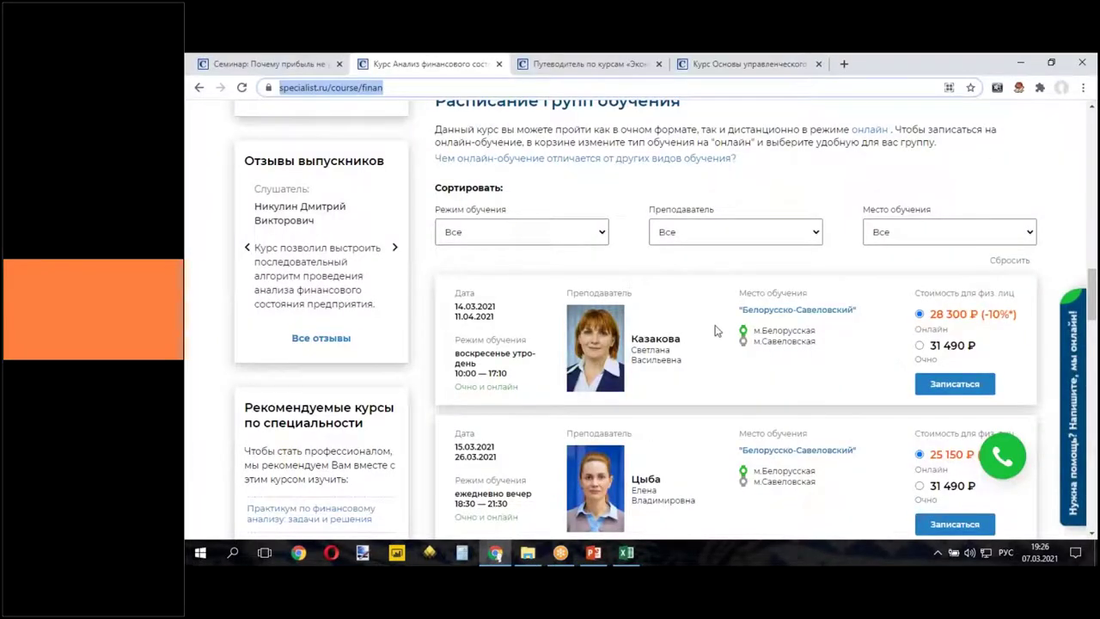
scroll(713, 330, "up", 2)
scroll(713, 330, "down", 2)
- Show the group schedule and prices on the management accounting and budgeting course page, closing the chat window that covers them
left_click(708, 67)
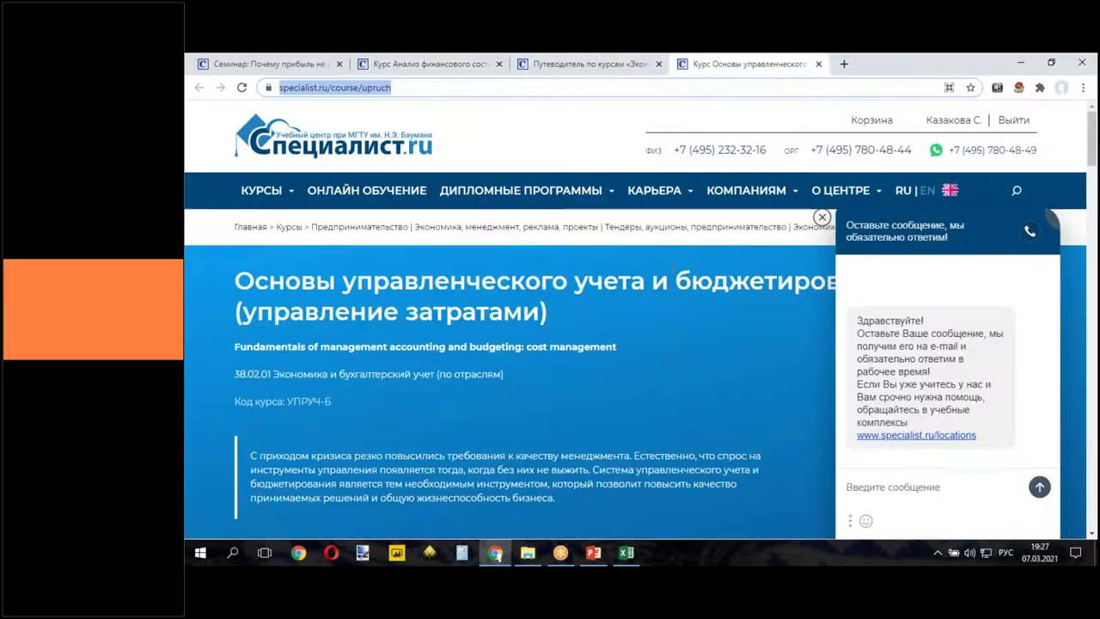
scroll(674, 266, "down", 12)
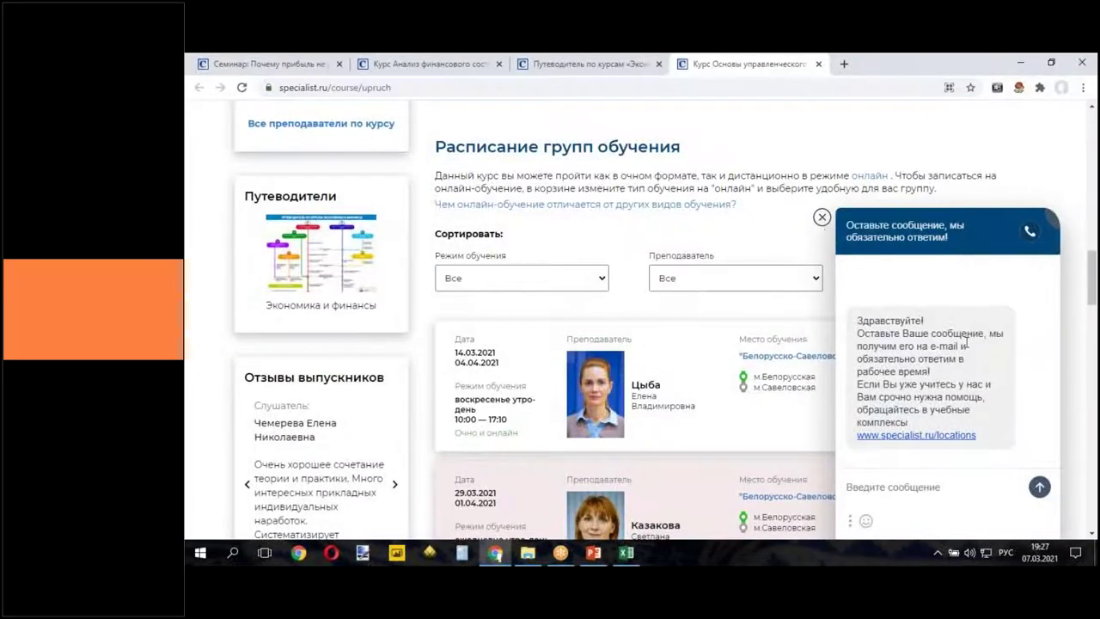
left_click(821, 216)
scroll(825, 447, "down", 1)
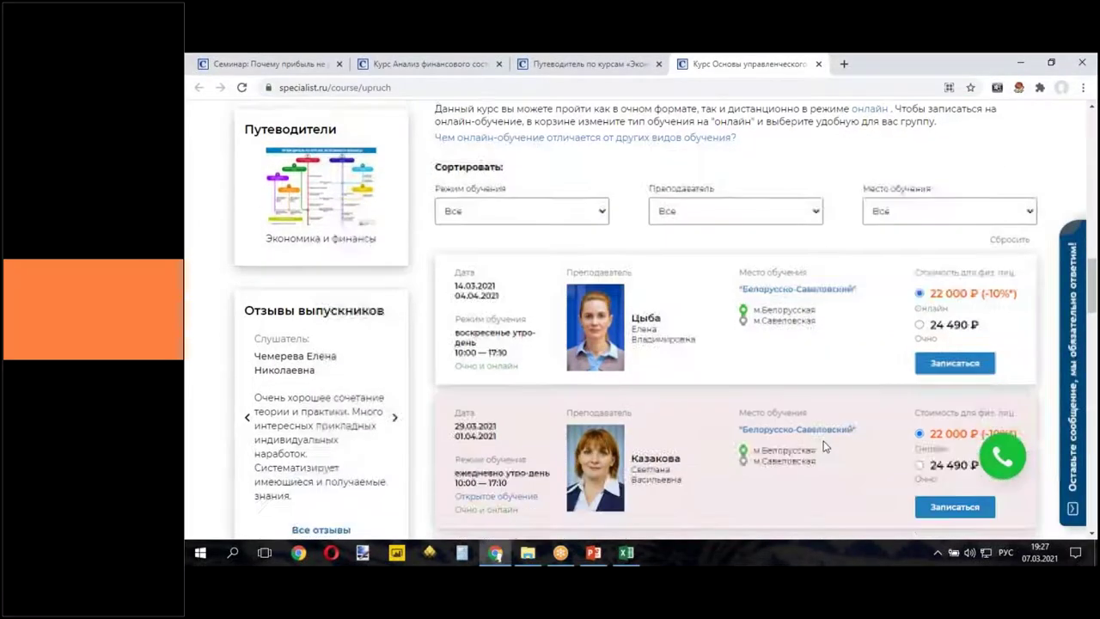
- Return to the financial analysis course page, and switch to PowerPoint to clear the phone number selection on slide 5
left_click(451, 65)
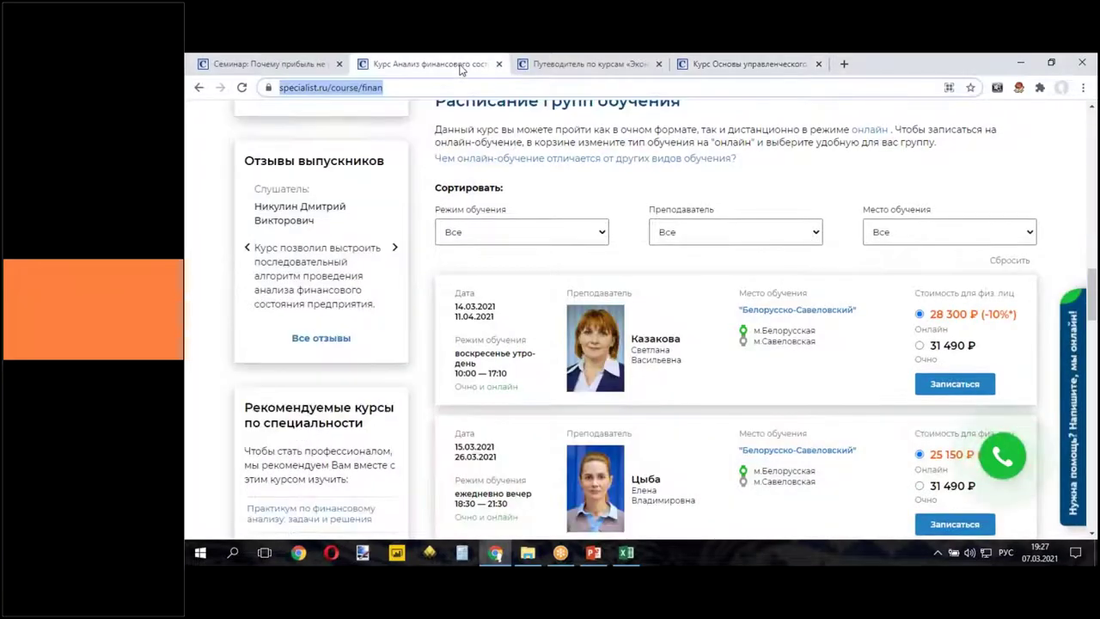
left_click(593, 553)
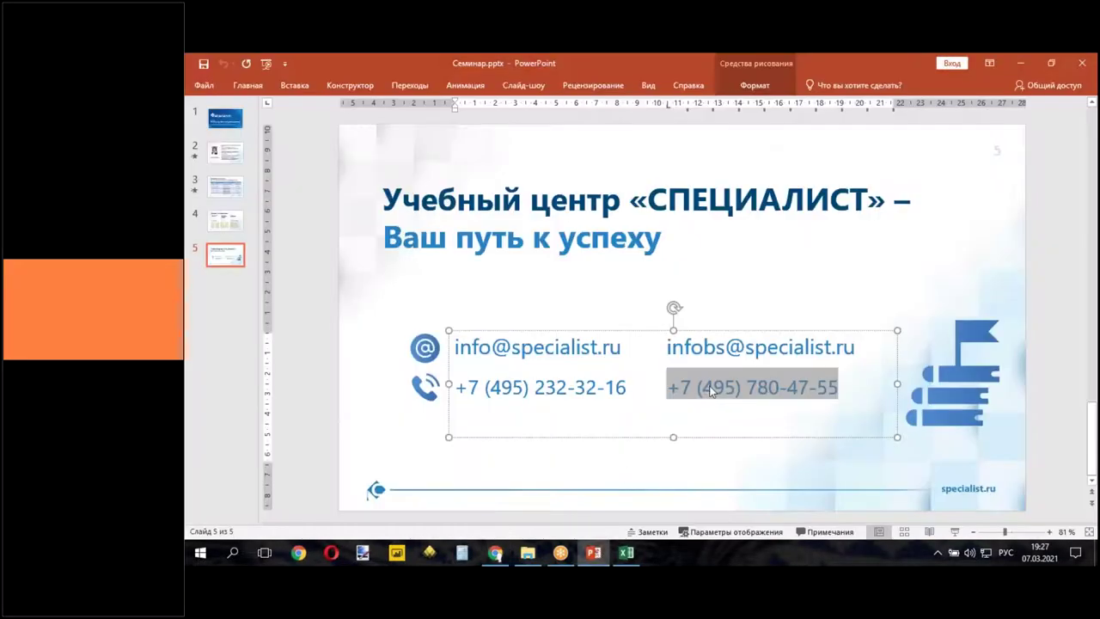
left_click(729, 419)
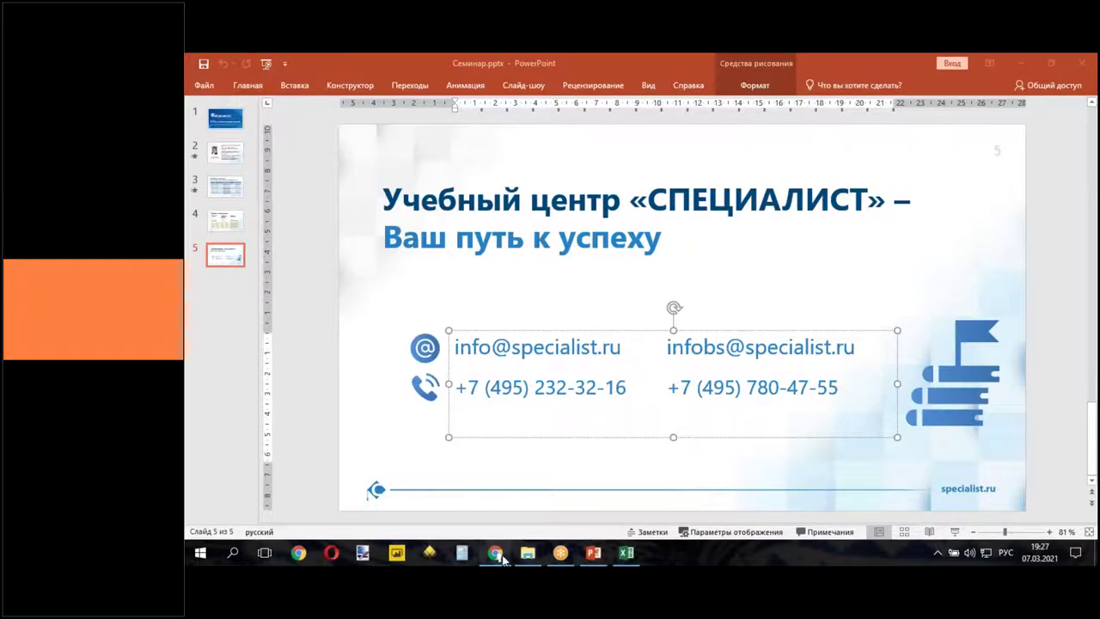
- Switch to Chrome and copy the web address of the «Экономика и финансы» course guide page
left_click(497, 554)
left_click(599, 67)
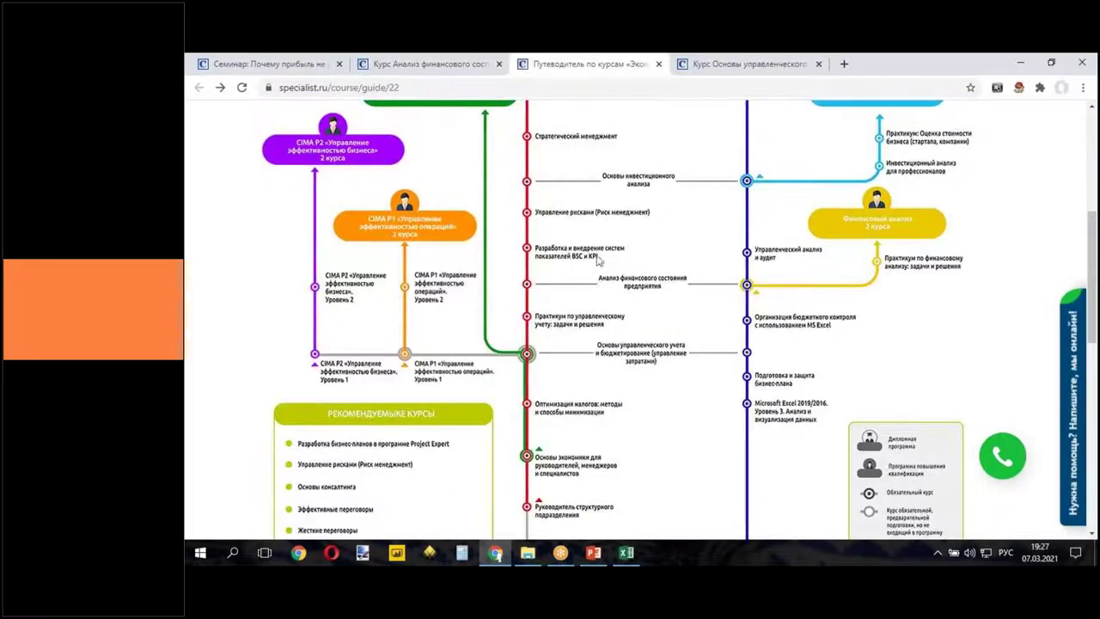
scroll(576, 371, "up", 5)
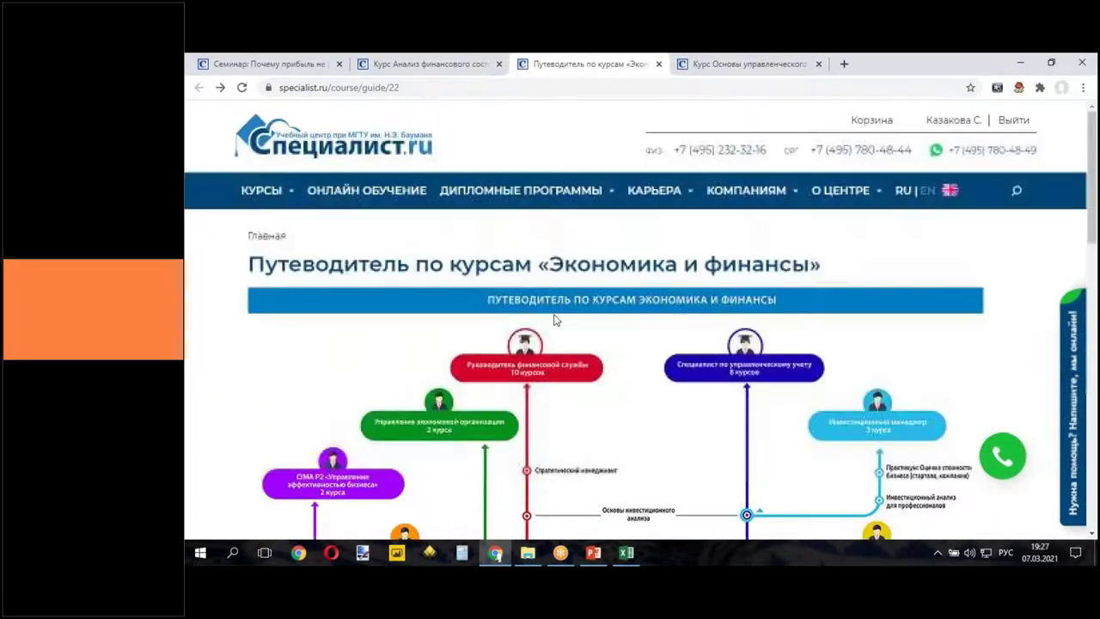
left_click(384, 89)
right_click(384, 90)
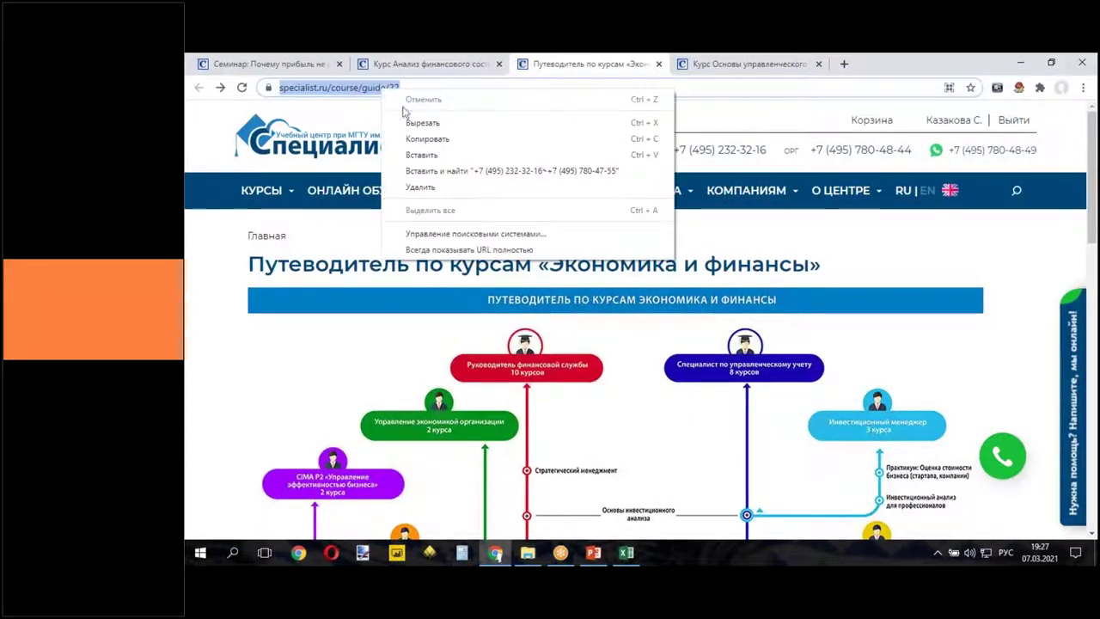
left_click(421, 142)
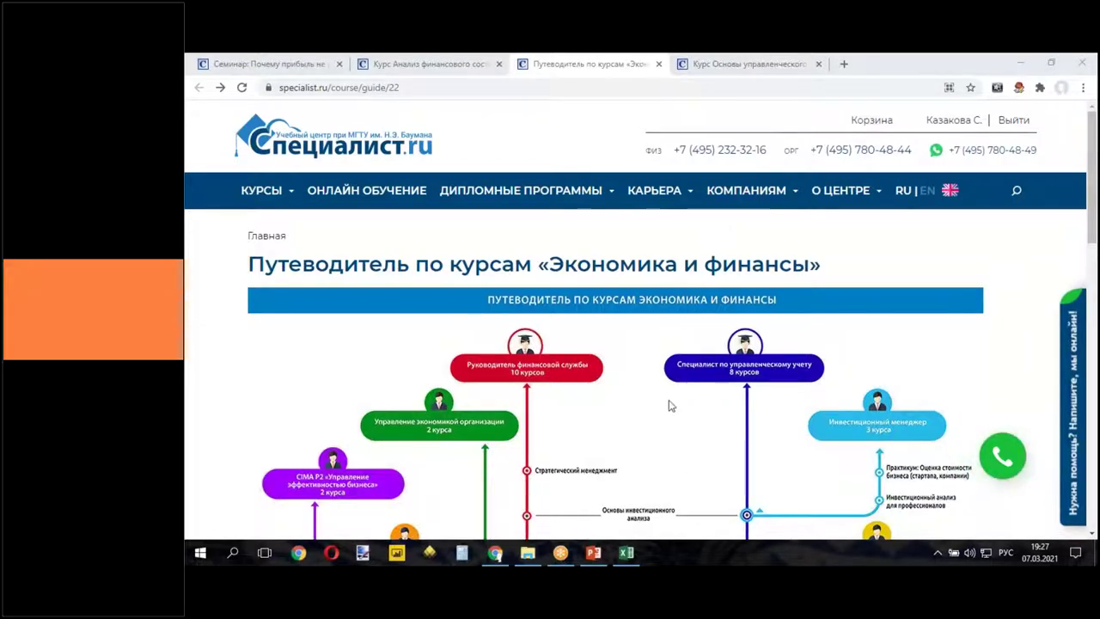
- Examine the course guide diagram, open «Анализ финансового состояния предприятия» from it, and close the new course page
scroll(674, 405, "down", 1)
scroll(673, 405, "down", 1)
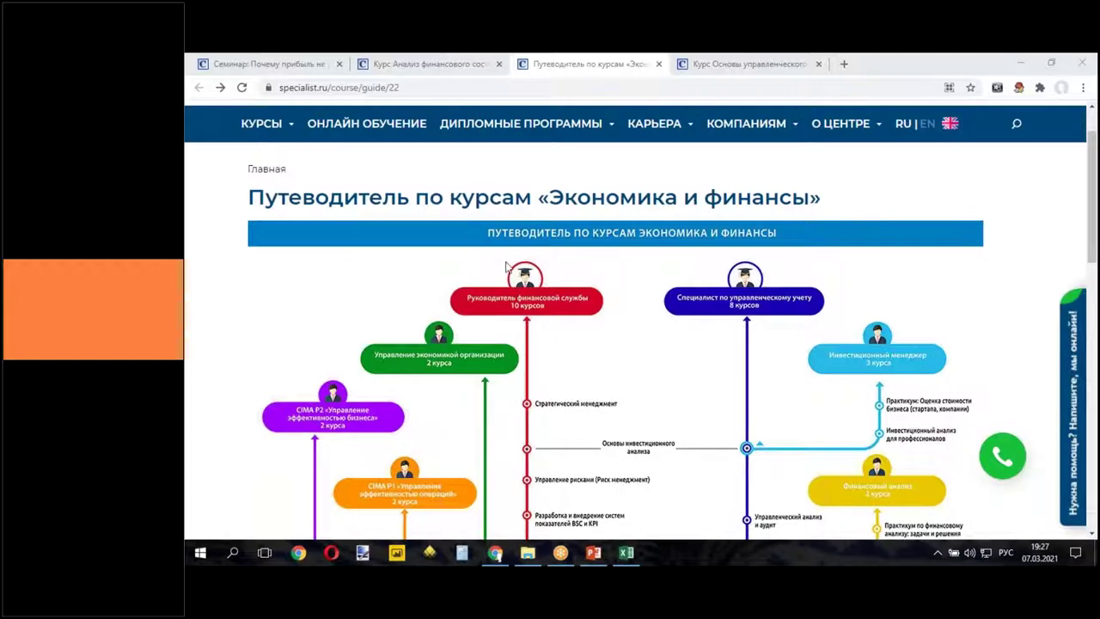
scroll(590, 348, "down", 3)
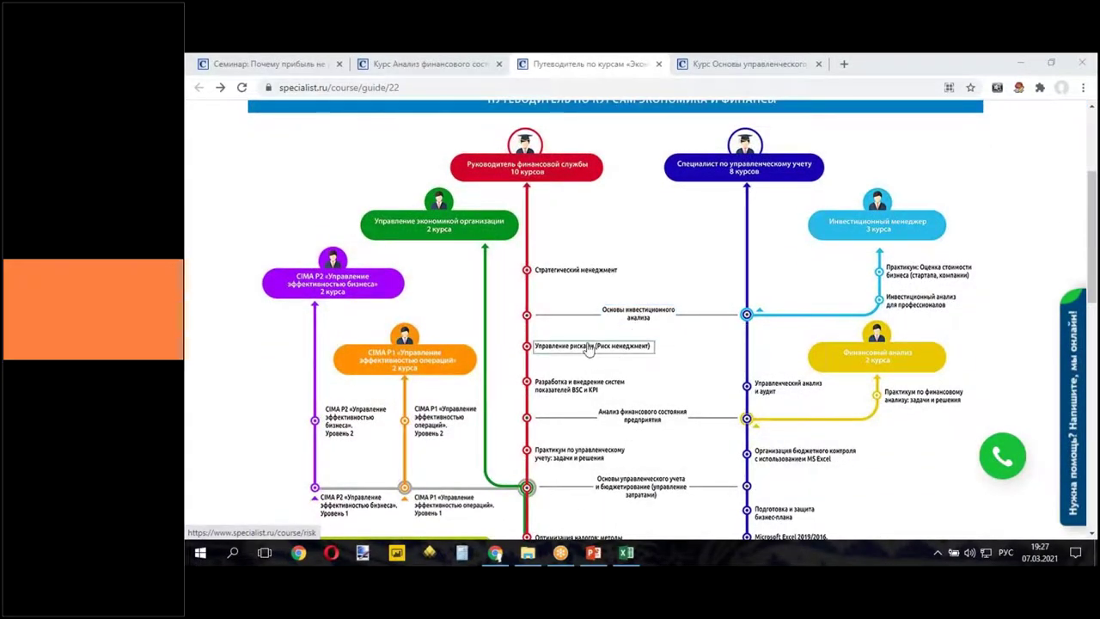
left_click(639, 419)
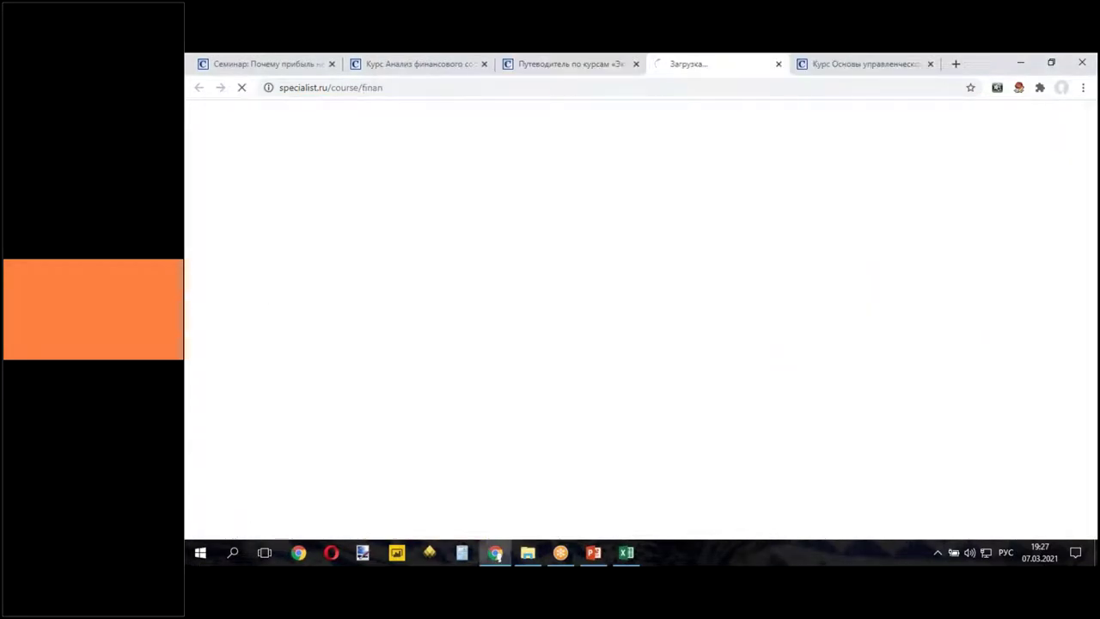
left_click(786, 65)
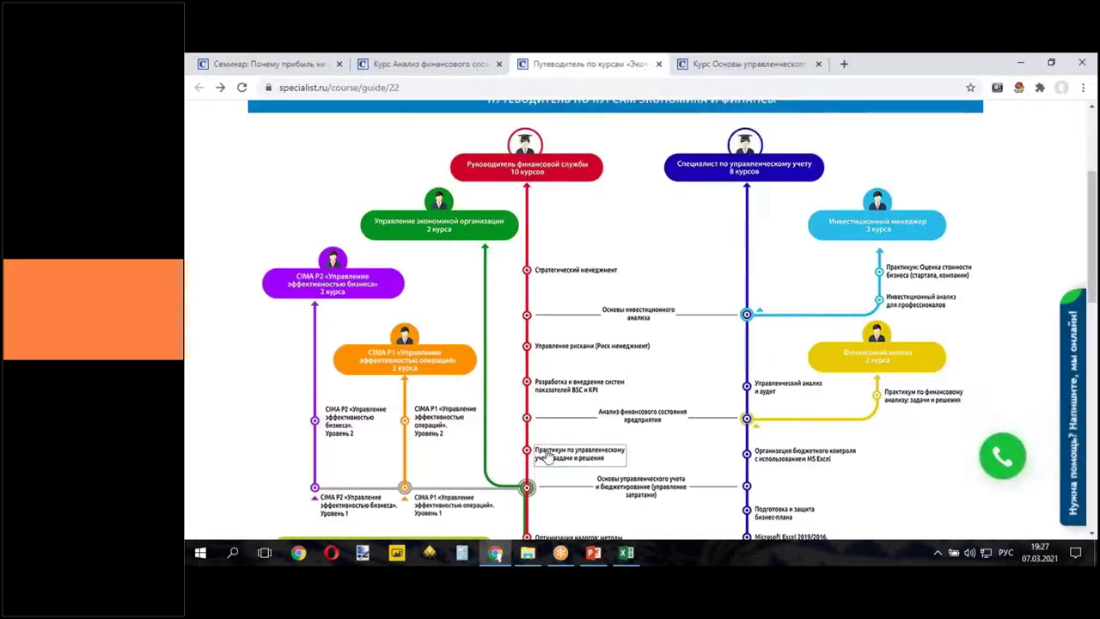